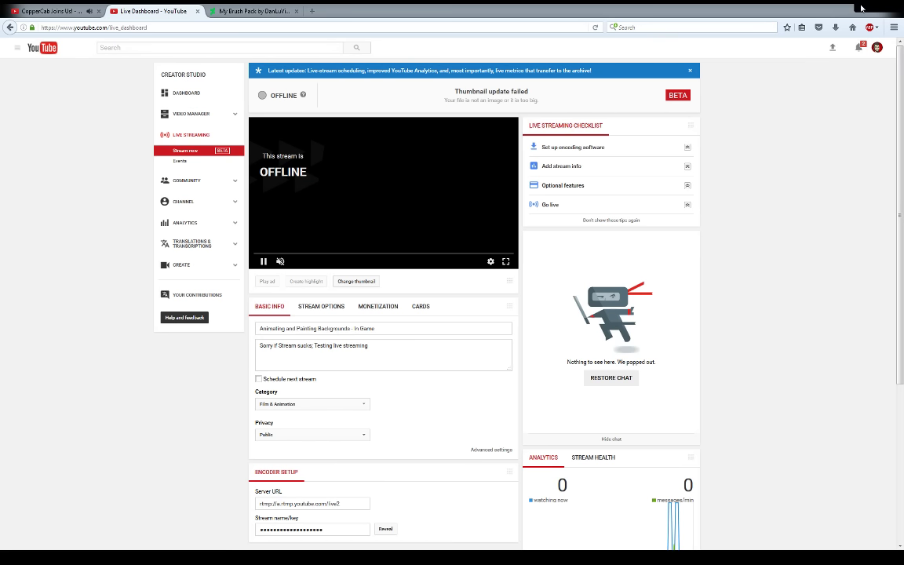
Review the incoming live chat messages and the viewer analytics on the live streaming dashboard.
click(861, 8)
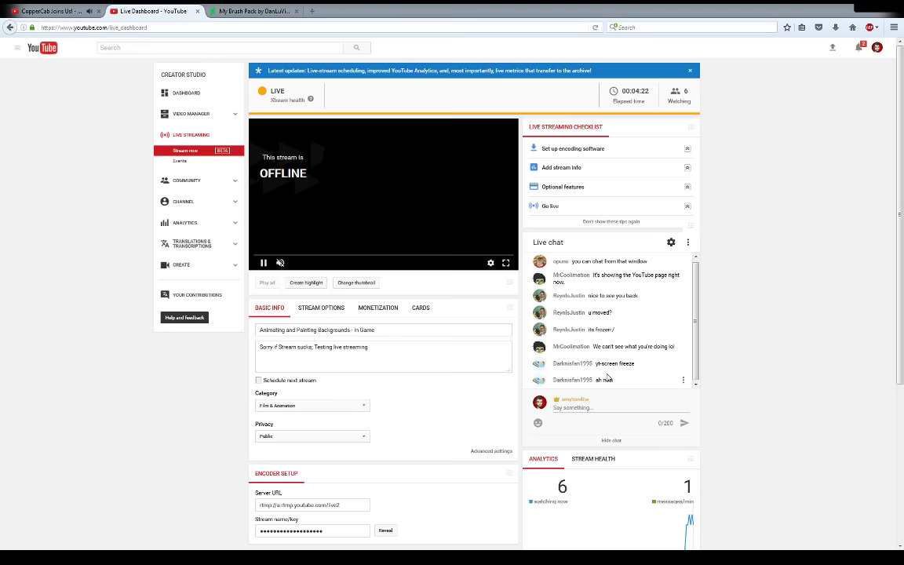
scroll(614, 374, down, 2)
scroll(615, 374, down, 1)
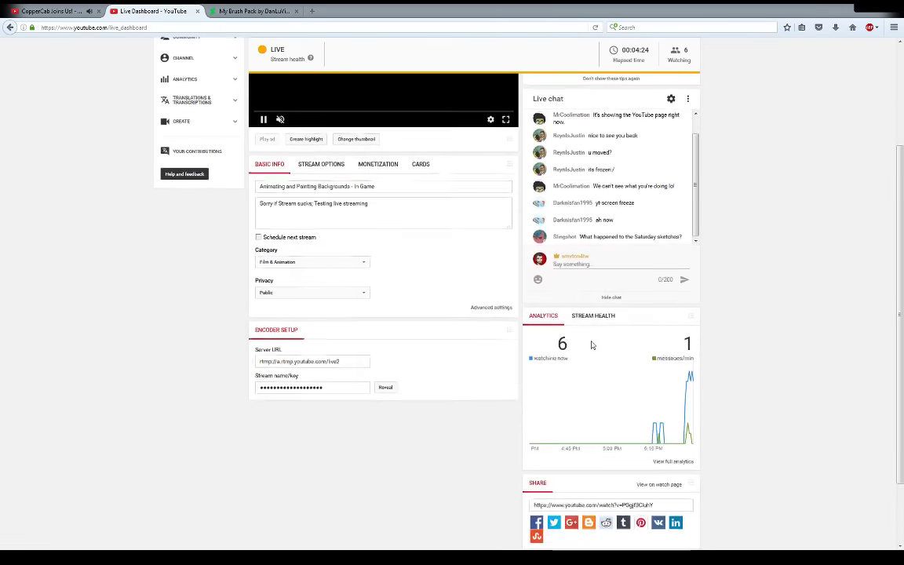
scroll(615, 373, up, 3)
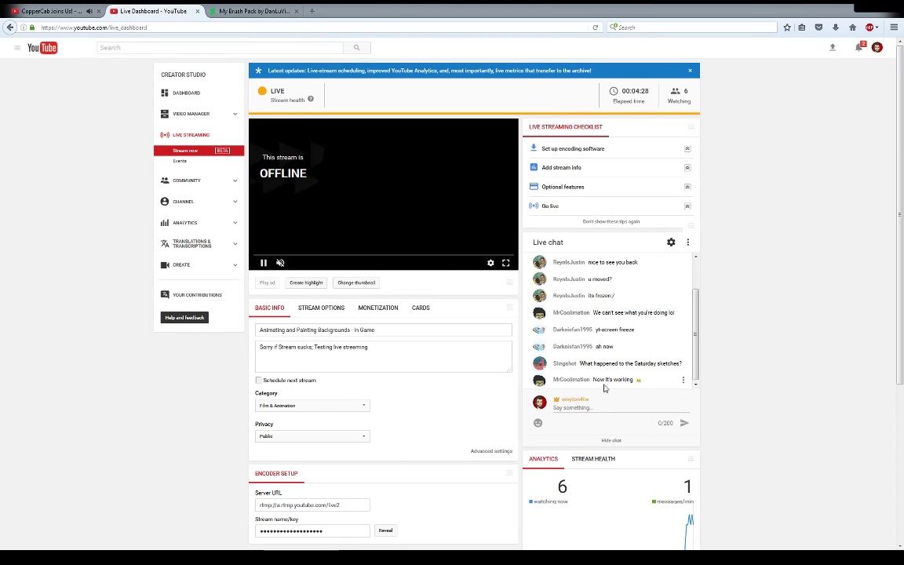
scroll(698, 328, up, 1)
scroll(695, 329, down, 1)
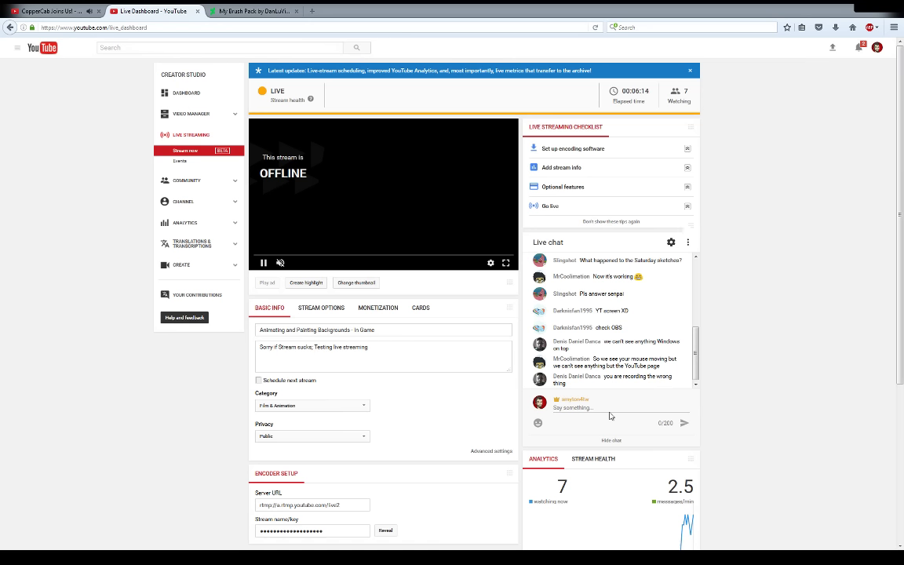
click(578, 408)
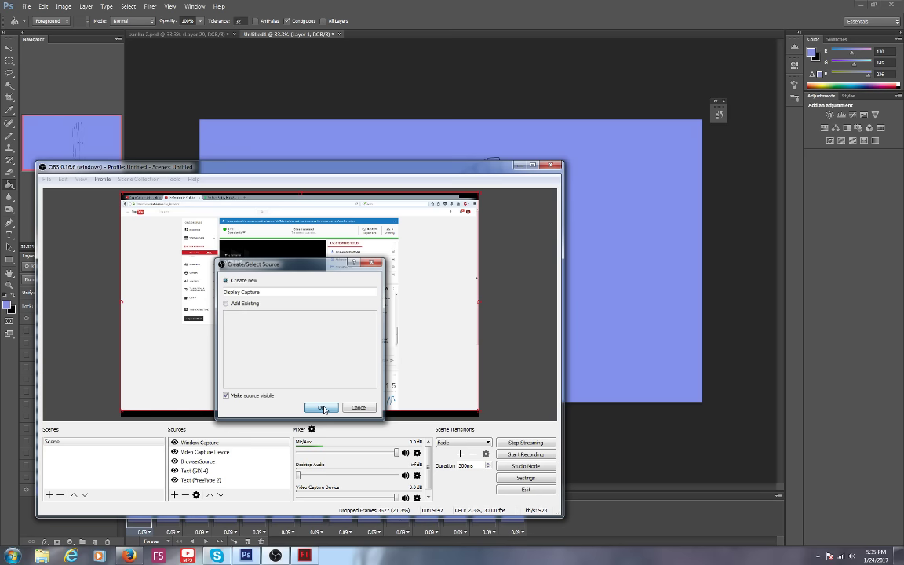
Add a new Display Capture source for the primary monitor in OBS with the cursor captured, and minimize Photoshop.
click(323, 409)
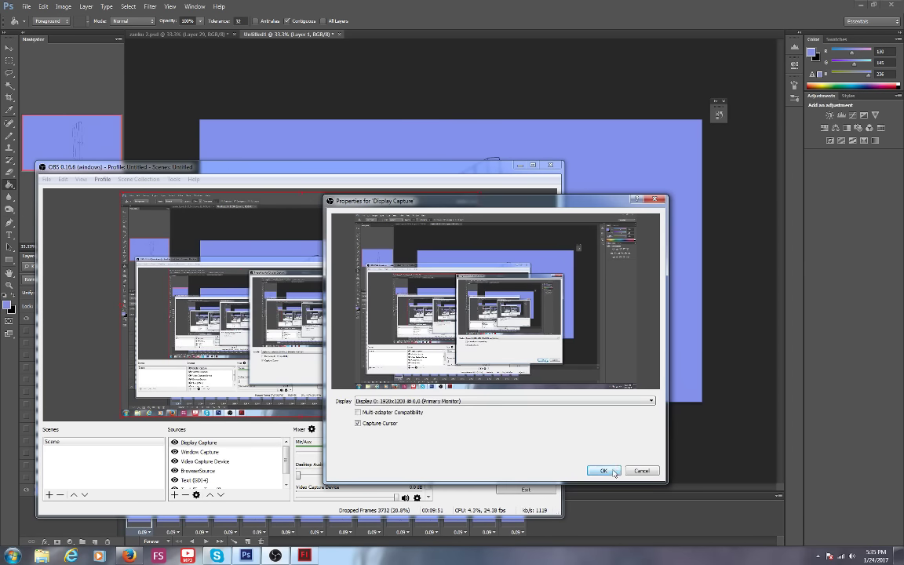
click(604, 471)
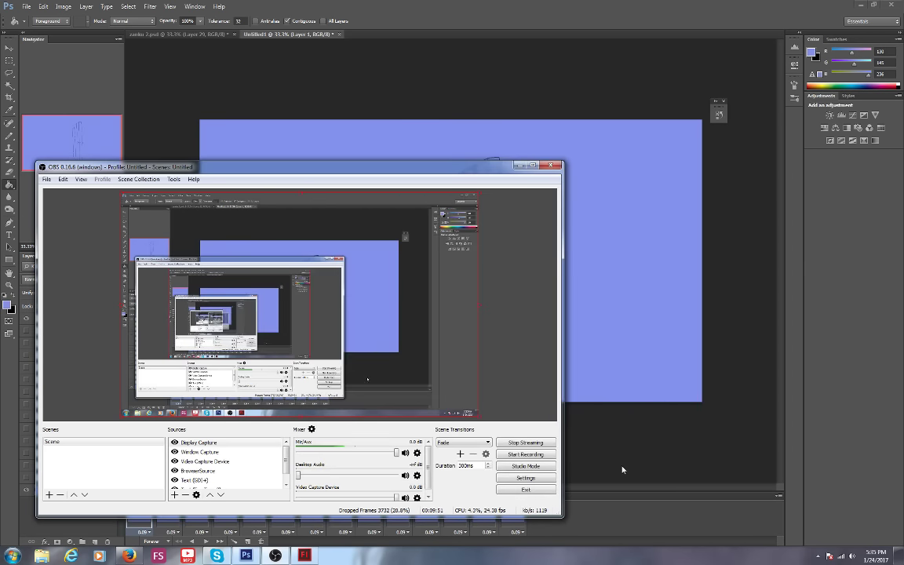
click(860, 5)
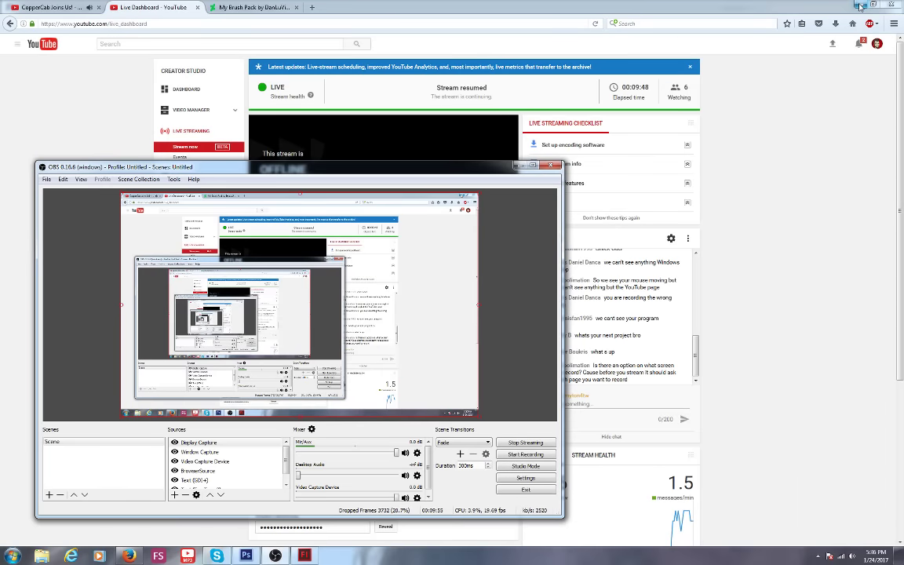
Bring Photoshop forward, restore it from full screen to a smaller window, and shift it down and to the left.
click(252, 556)
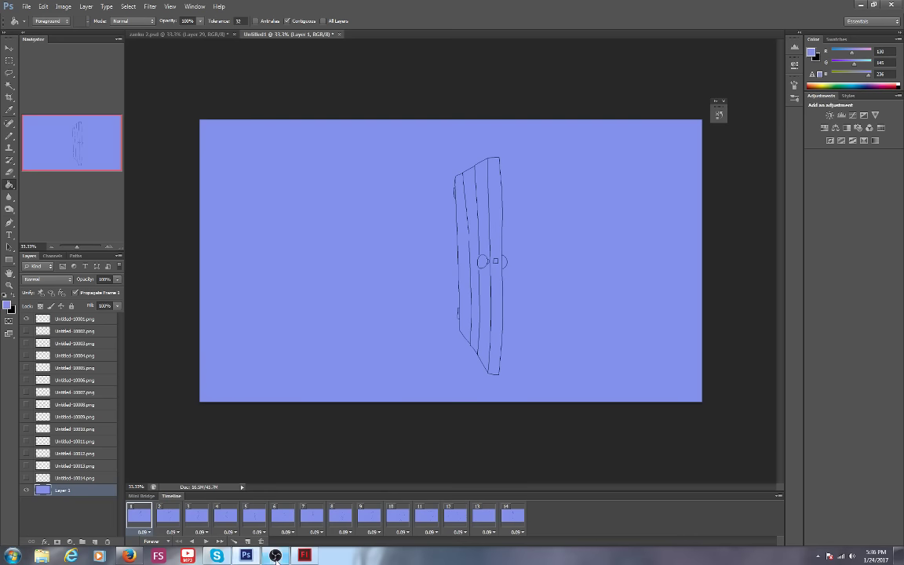
double_click(584, 9)
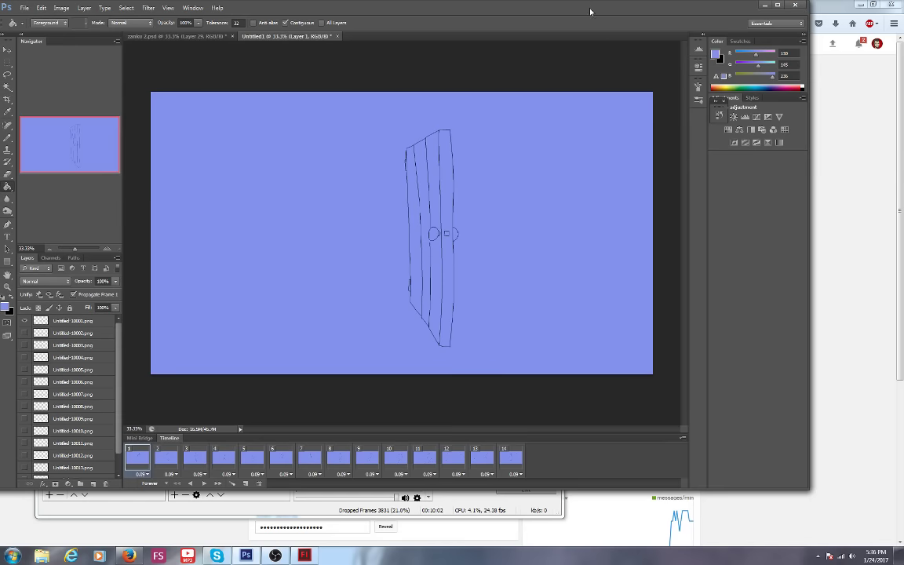
drag(587, 10, 365, 0)
double_click(619, 3)
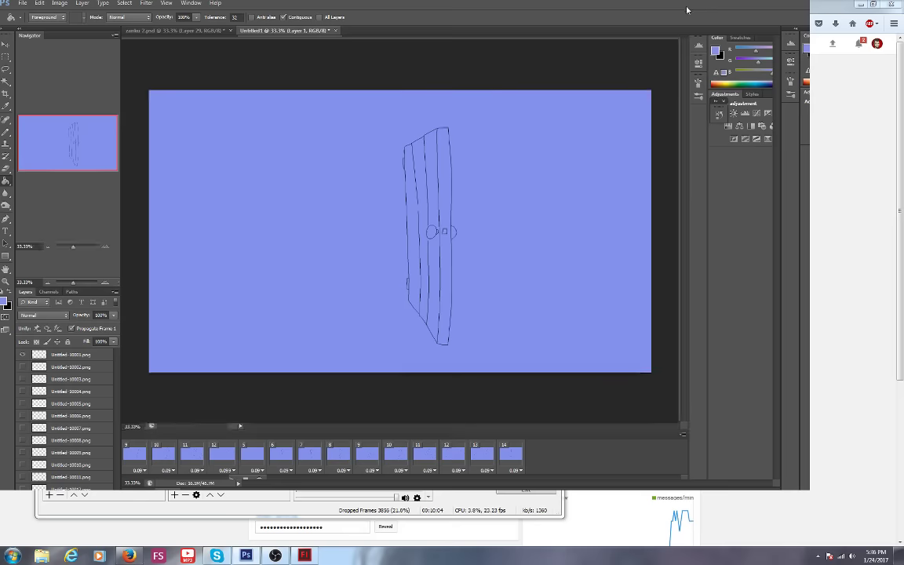
drag(639, 7, 486, 52)
click(588, 37)
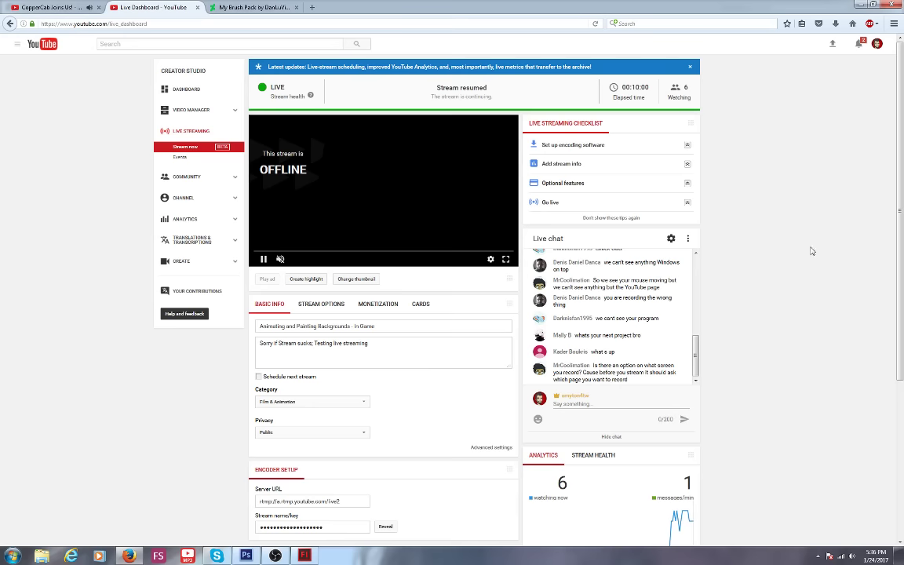
Restore the browser to a smaller window and move it to the right half of the desktop.
double_click(518, 10)
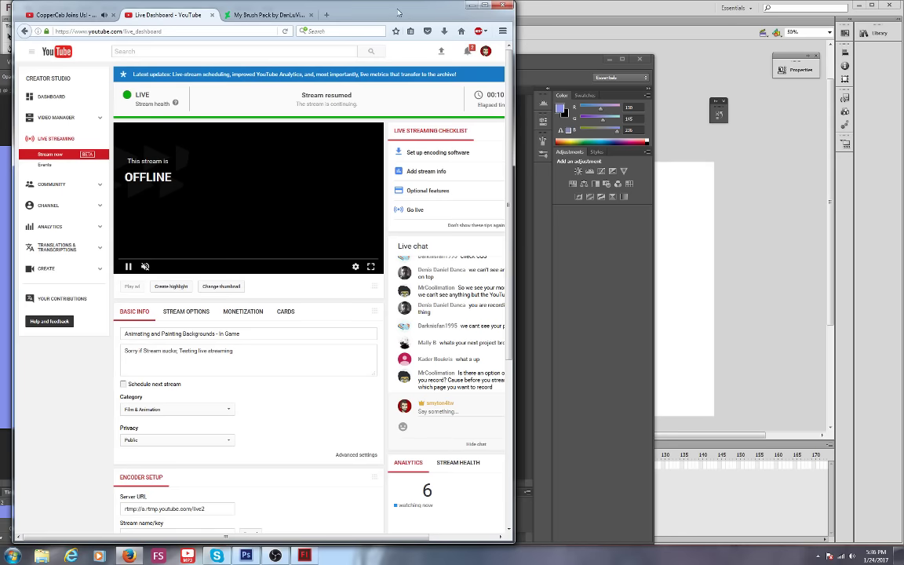
drag(385, 13, 763, 28)
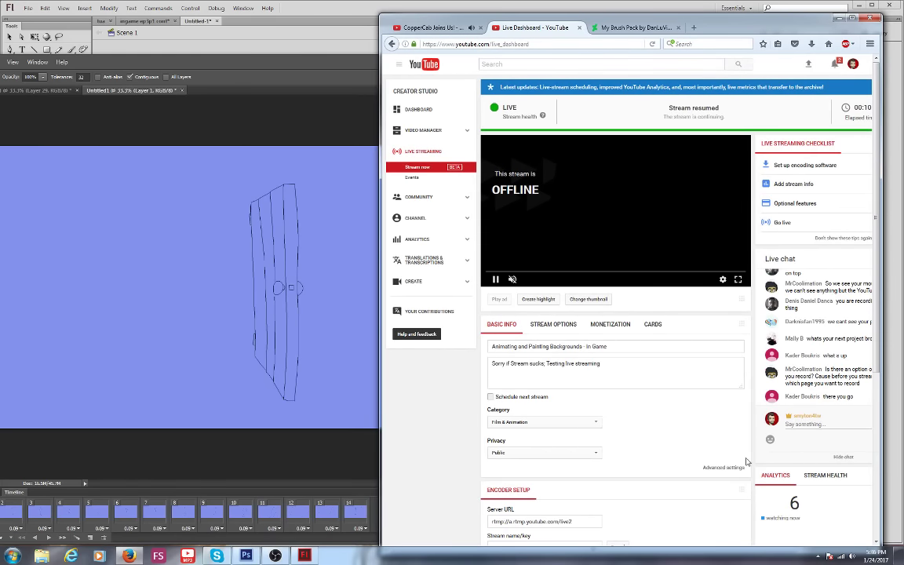
Bring Flash forward, toggle the OBS window, and minimize Flash to uncover the desktop.
click(332, 14)
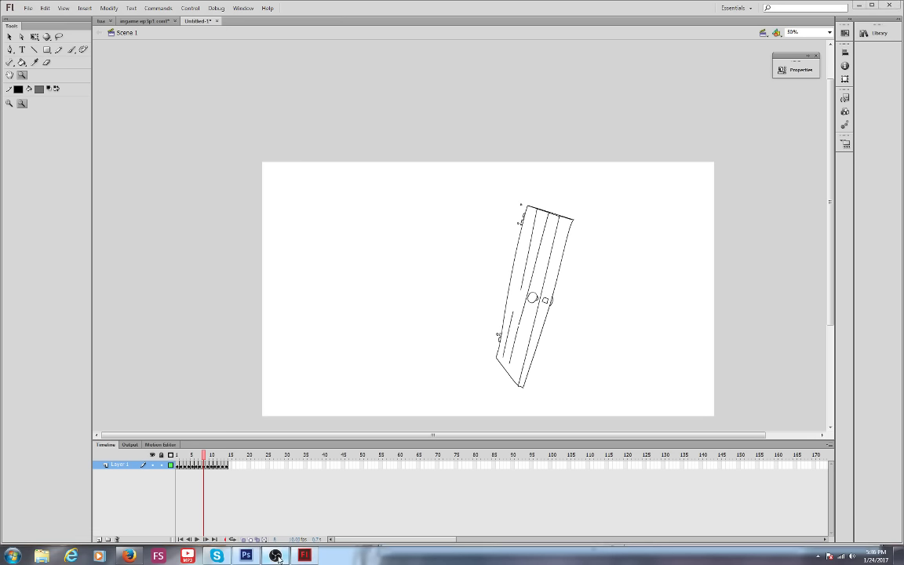
click(275, 556)
click(276, 556)
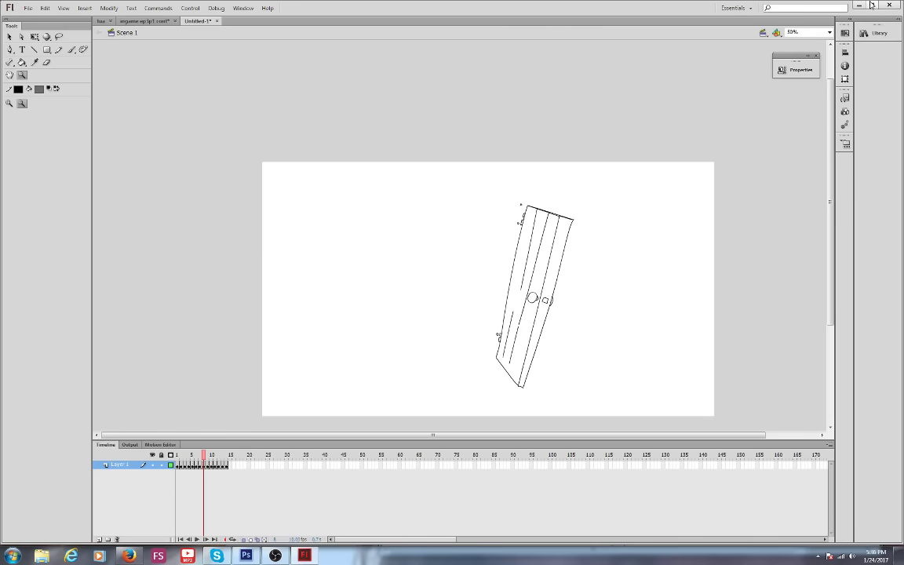
click(861, 5)
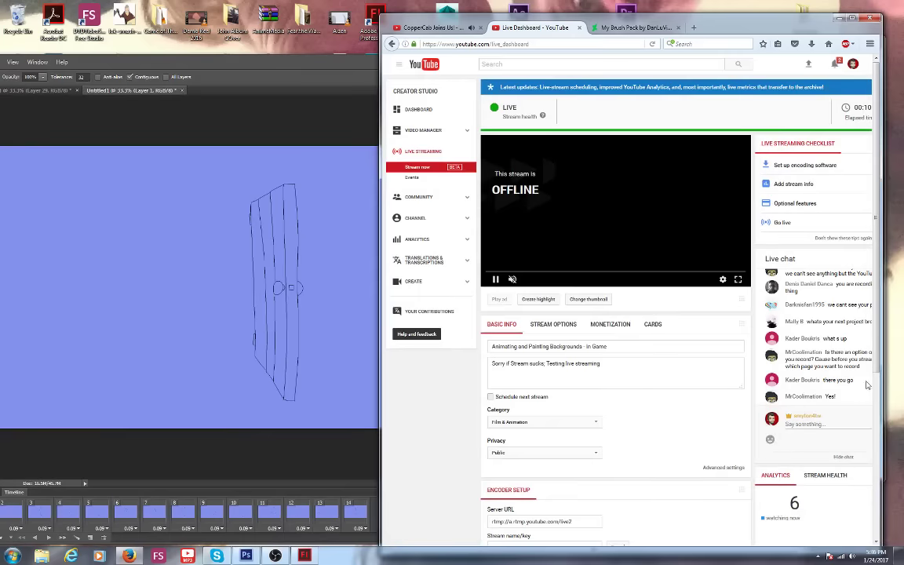
Narrow the browser window and scroll it to show the live chat, and reposition the Photoshop window over the desktop.
scroll(875, 336, down, 1)
mouse_move(874, 336)
mouse_down()
mouse_move(873, 355)
mouse_move(874, 339)
mouse_up()
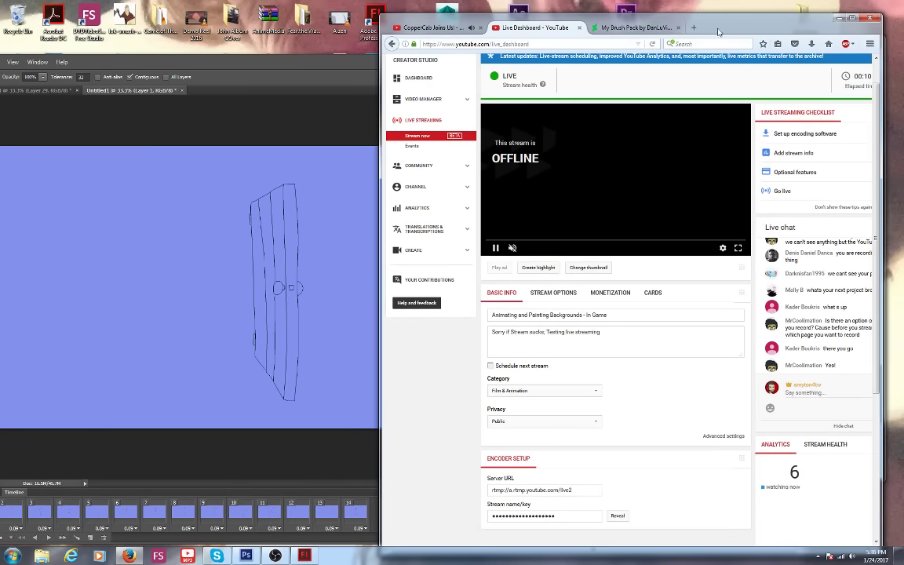
drag(723, 29, 681, 24)
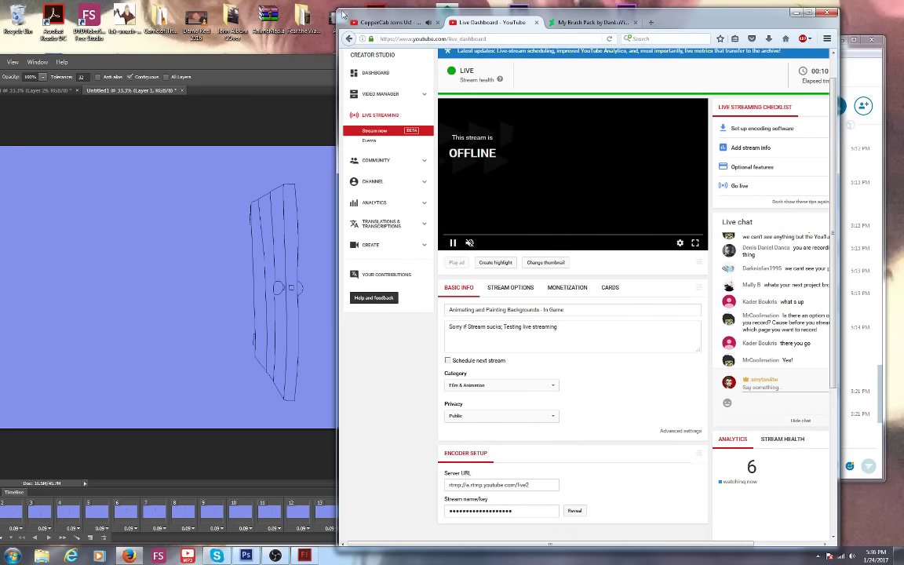
drag(343, 14, 460, 54)
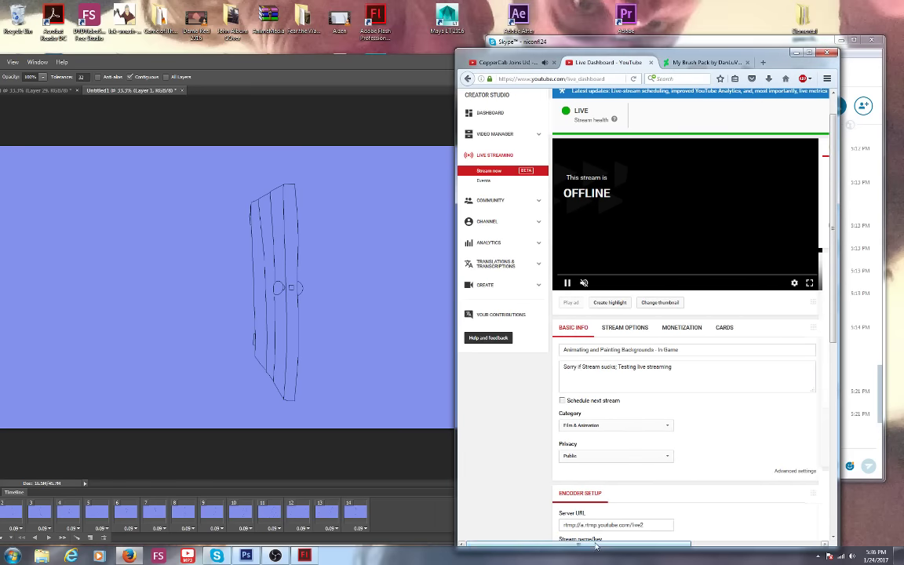
drag(616, 544, 754, 547)
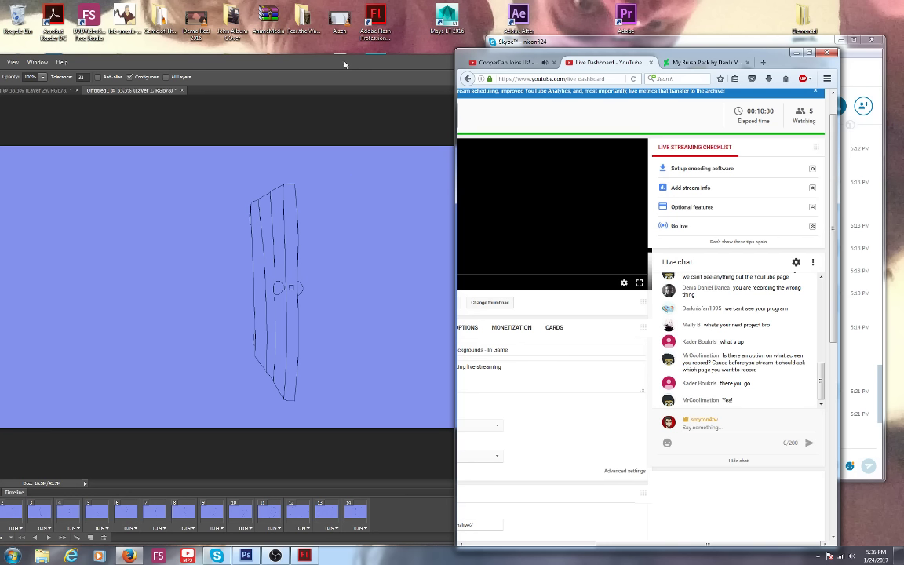
drag(344, 64, 312, 41)
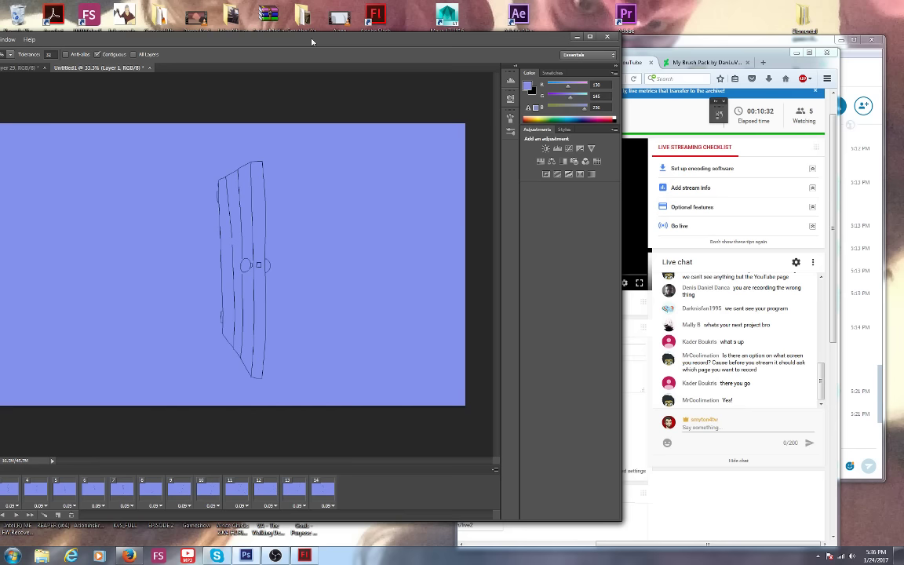
double_click(312, 42)
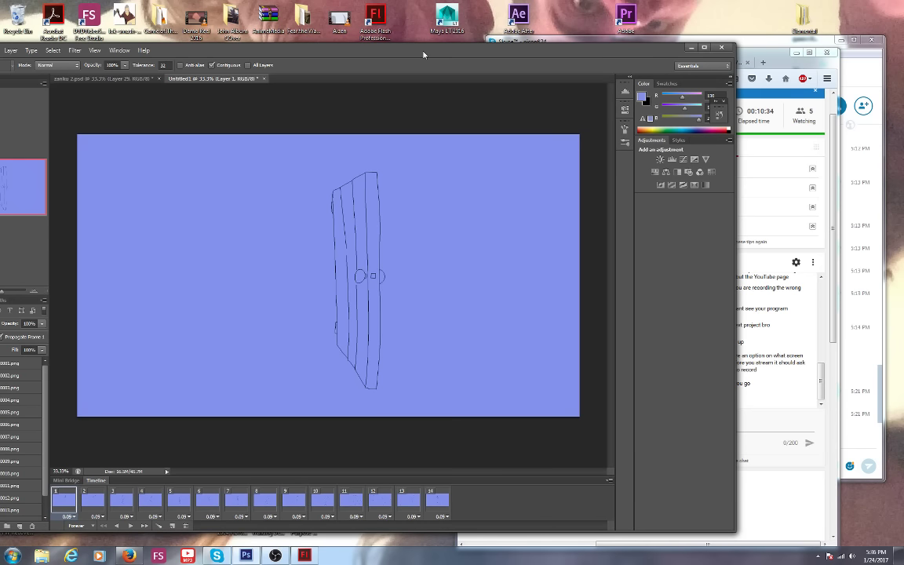
Switch to Flash and scrub the door animation in the ingame ep3p1 cont document to frame 543.
click(303, 555)
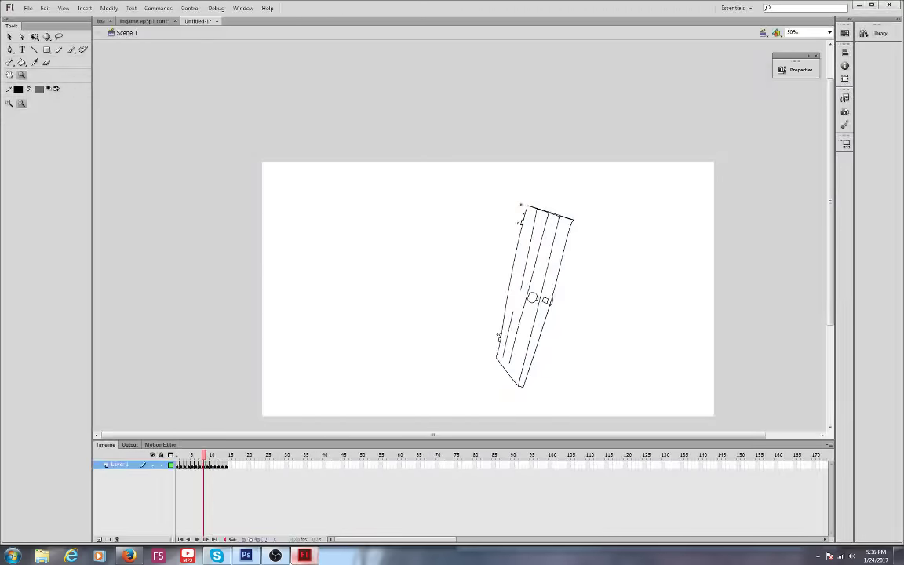
click(142, 24)
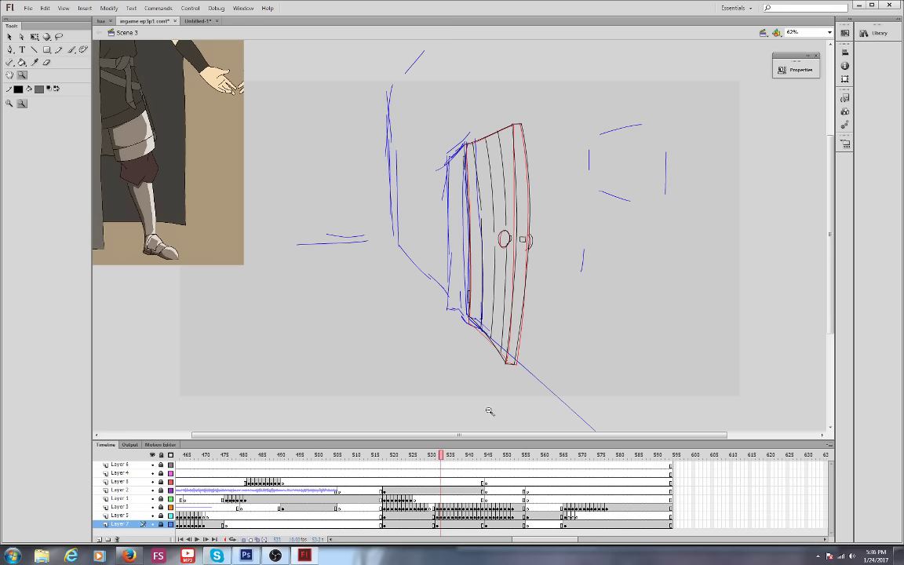
mouse_move(442, 455)
mouse_down()
mouse_move(451, 463)
mouse_move(440, 462)
mouse_move(480, 460)
mouse_up()
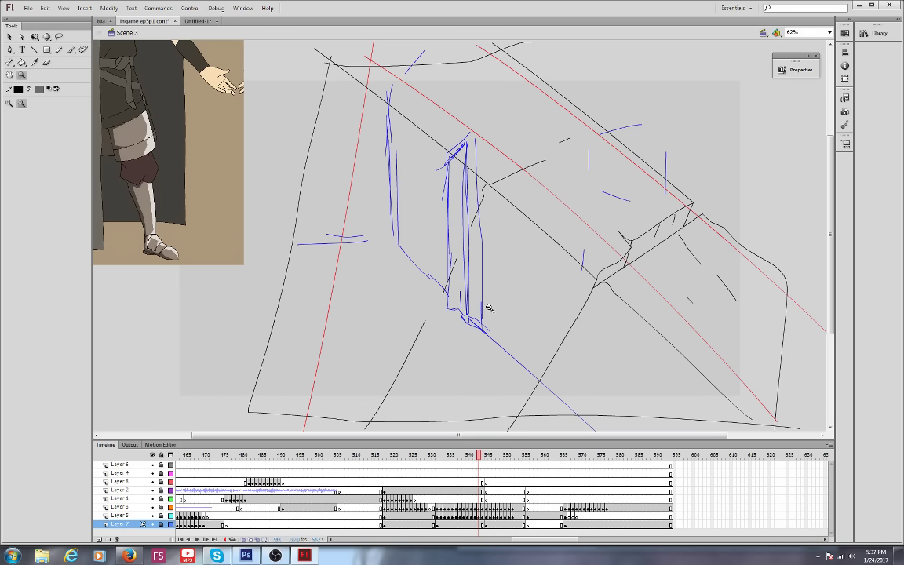
click(208, 22)
click(149, 22)
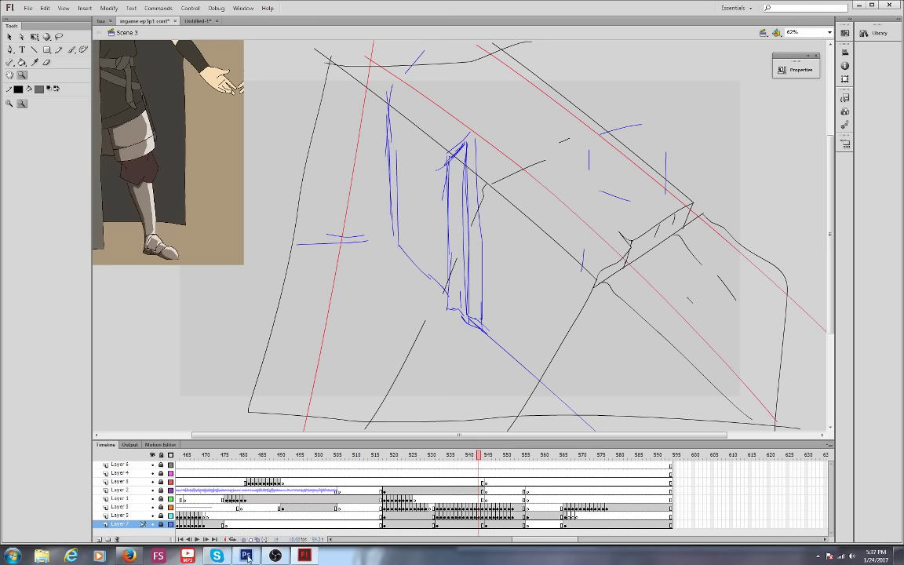
Select the door animation frames from 531 to 544 in the timeline and open the frame commands for copying.
click(437, 507)
drag(437, 509, 482, 509)
right_click(468, 508)
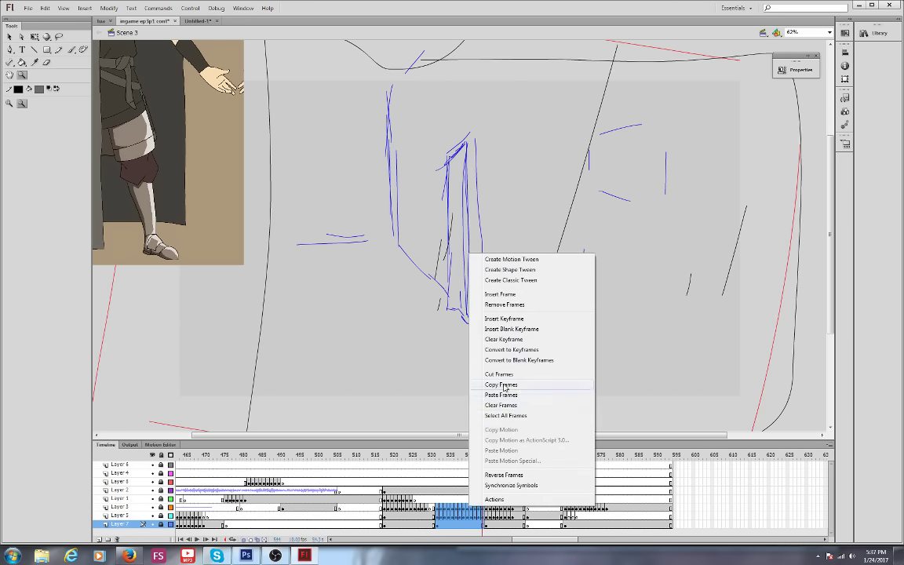
In Untitled-1, go to frame 10 and examine the movie export dialog's file types, keeping PNG Sequence (*.png).
click(182, 20)
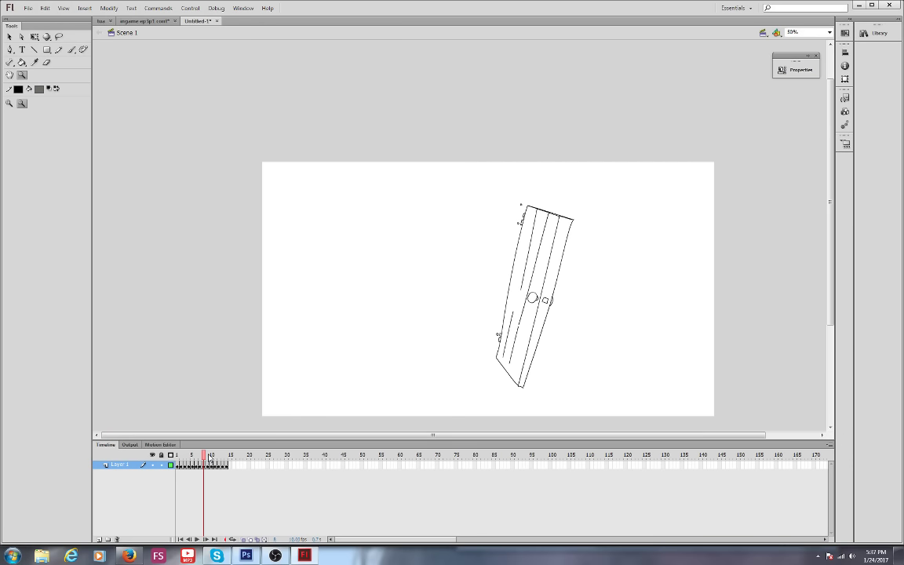
mouse_move(208, 458)
mouse_down()
mouse_move(181, 458)
mouse_move(211, 458)
mouse_up()
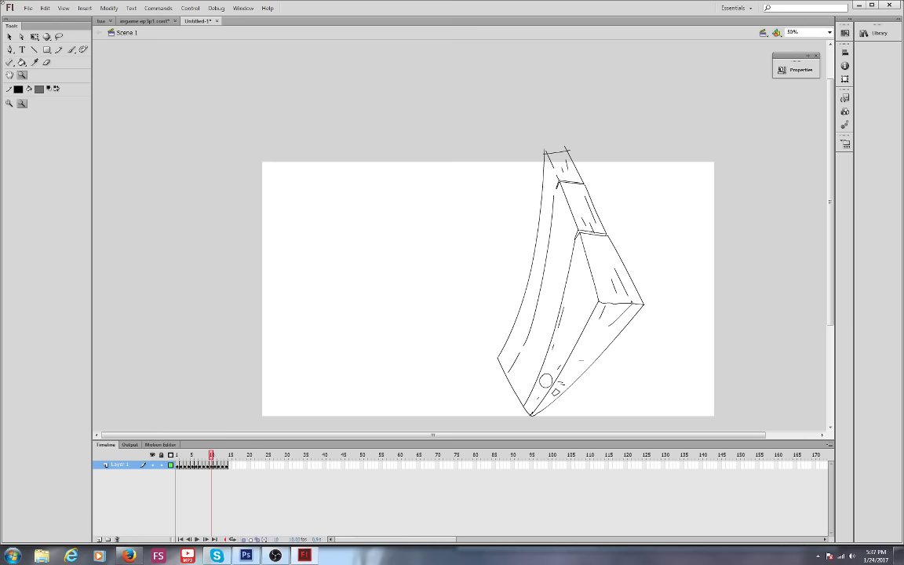
click(27, 9)
mouse_move(63, 162)
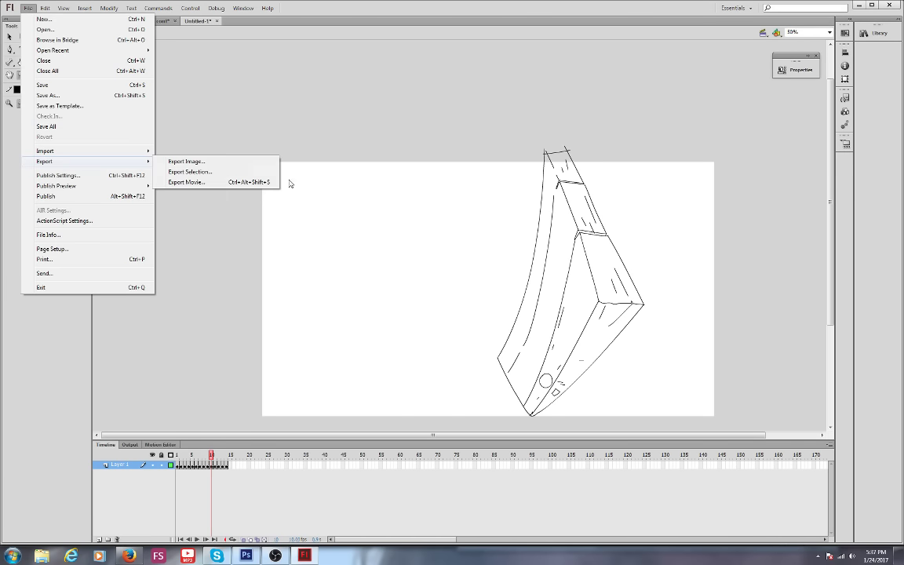
click(217, 185)
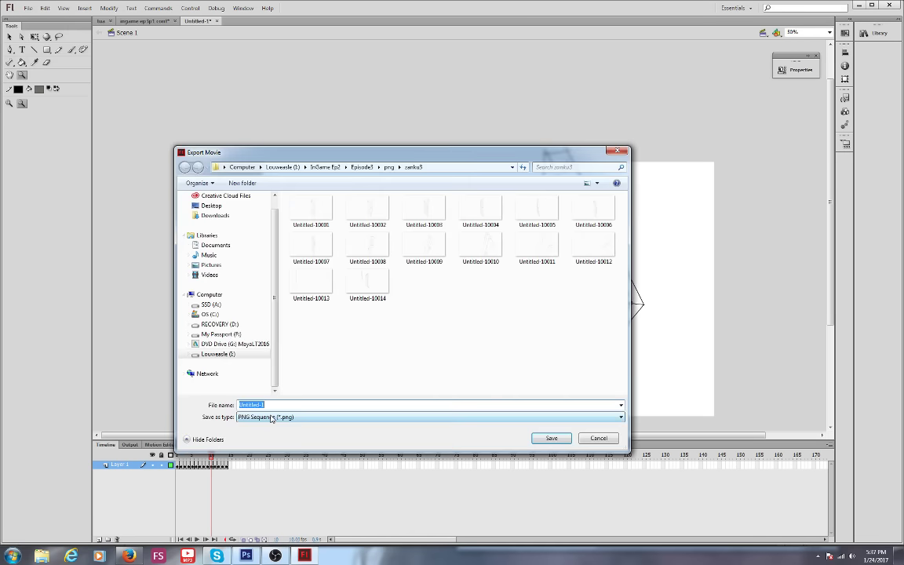
click(262, 417)
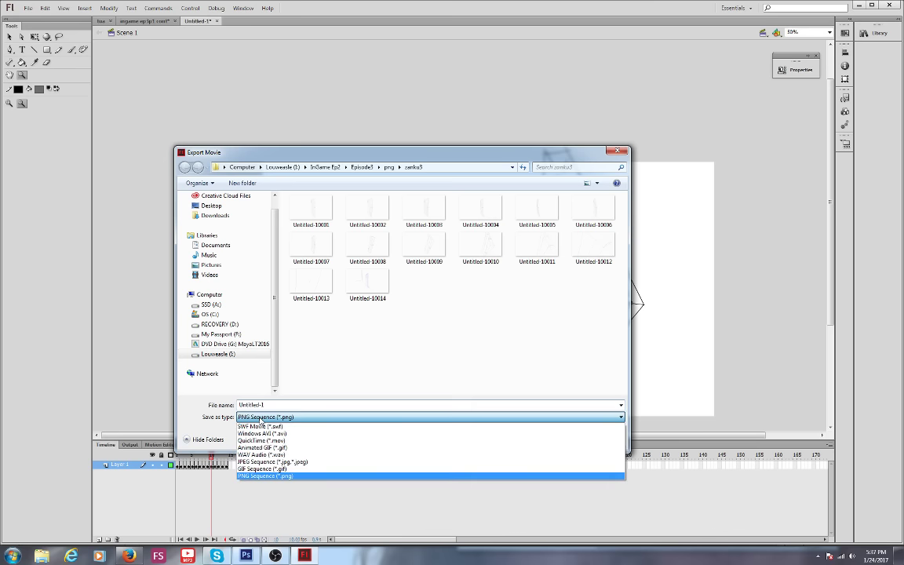
click(261, 416)
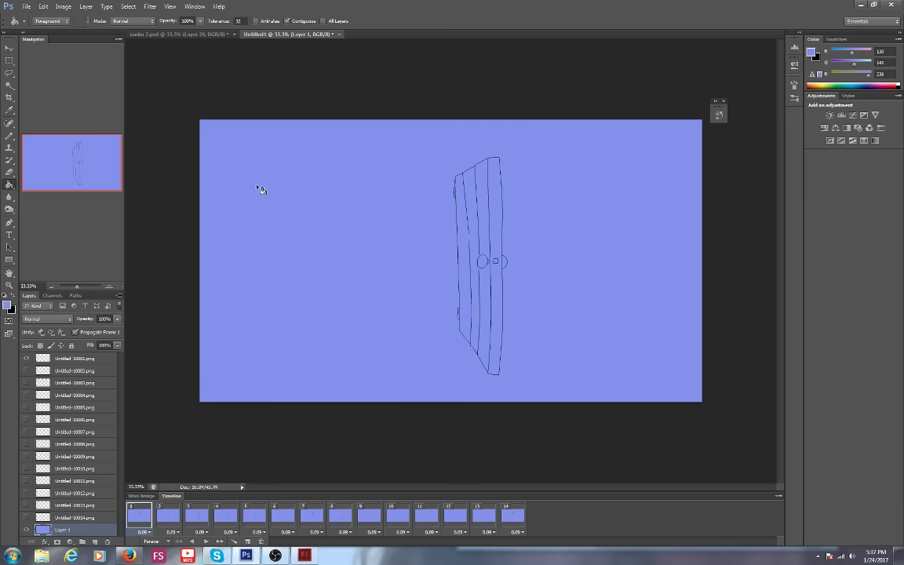
Demonstrate Load Files into Stack by choosing Untitled-10001 through Untitled-10014 as source files, and cancel the import.
click(33, 5)
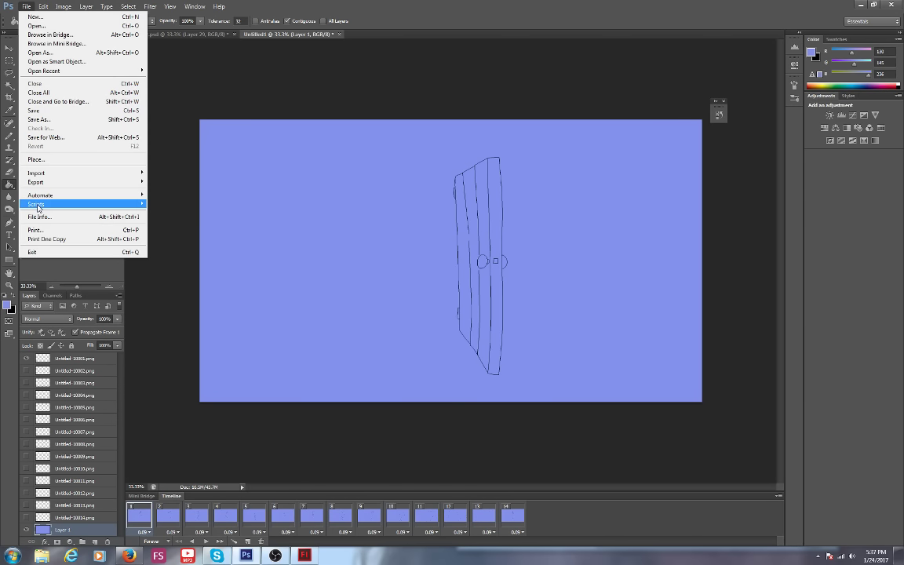
mouse_move(37, 206)
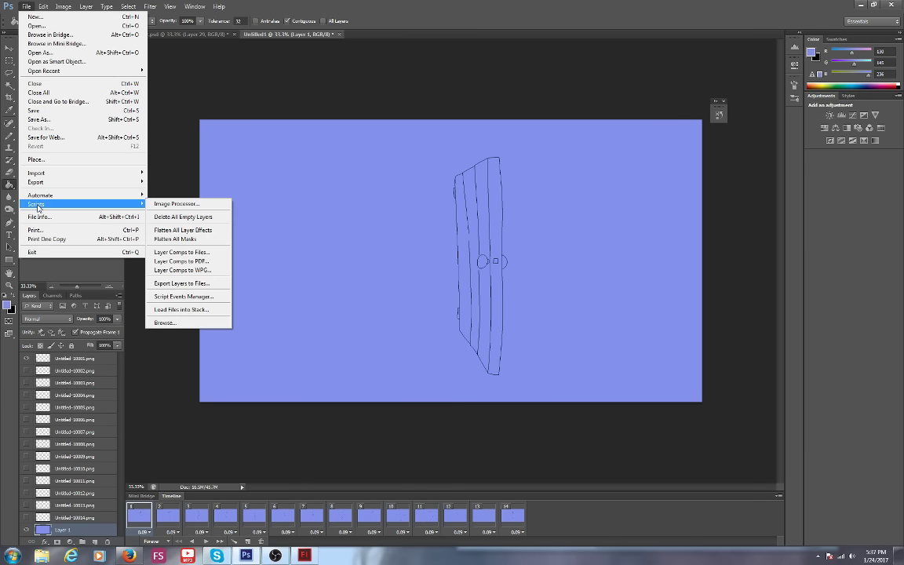
click(174, 313)
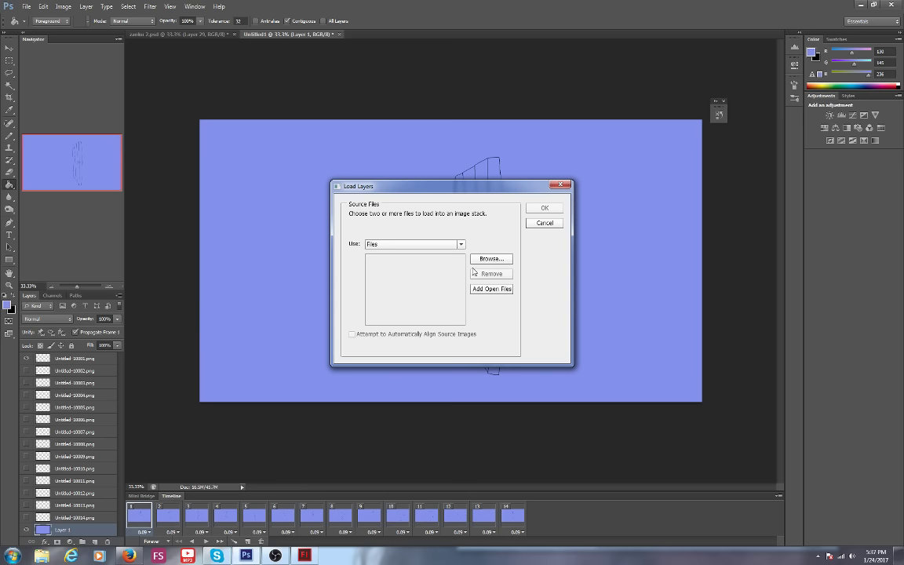
click(491, 259)
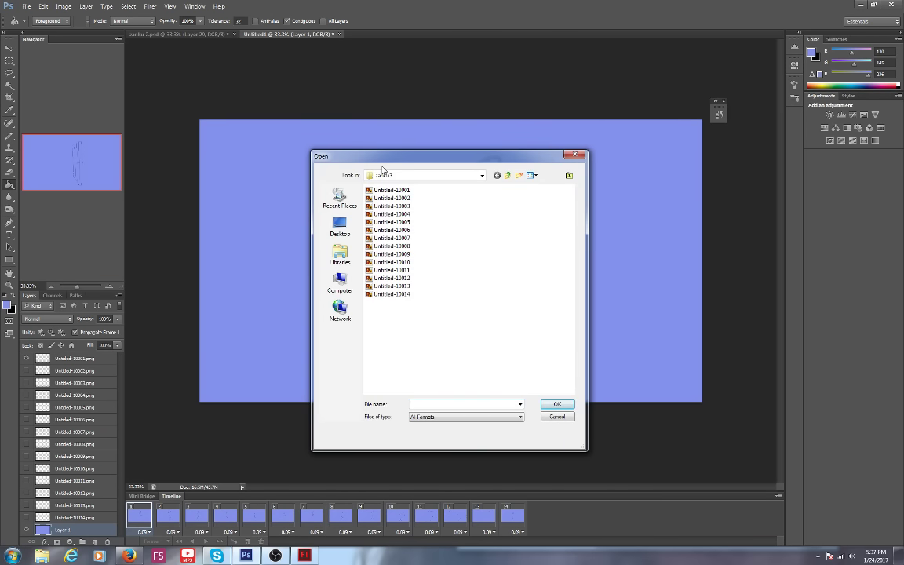
drag(442, 327, 391, 176)
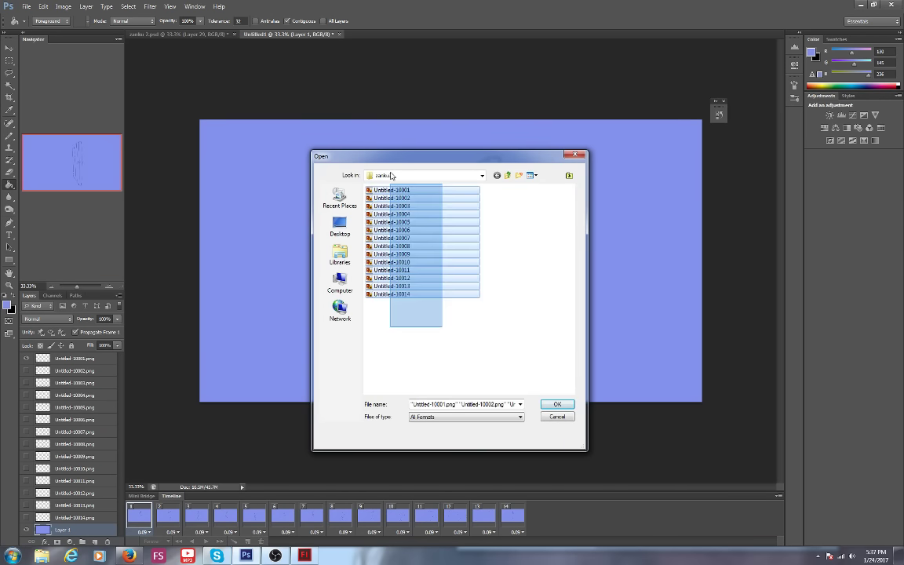
click(558, 404)
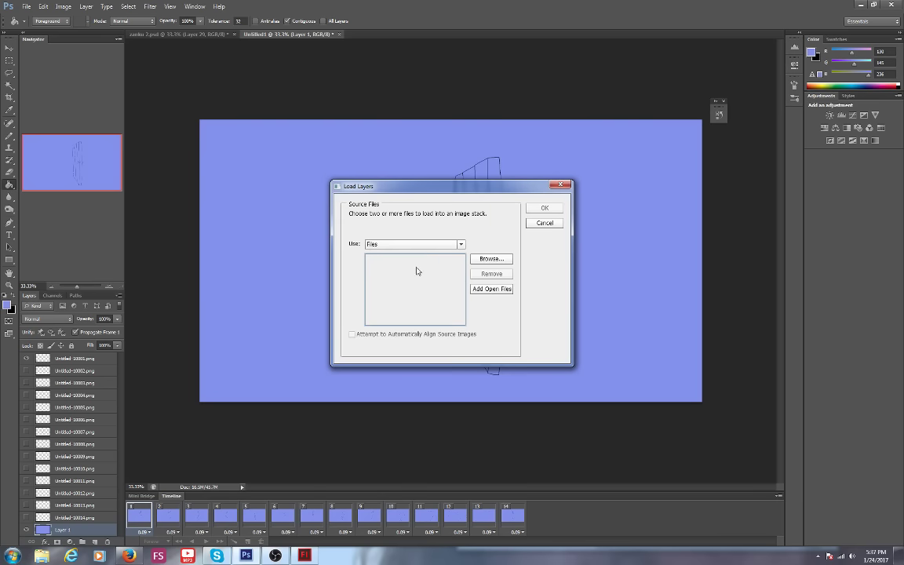
click(545, 224)
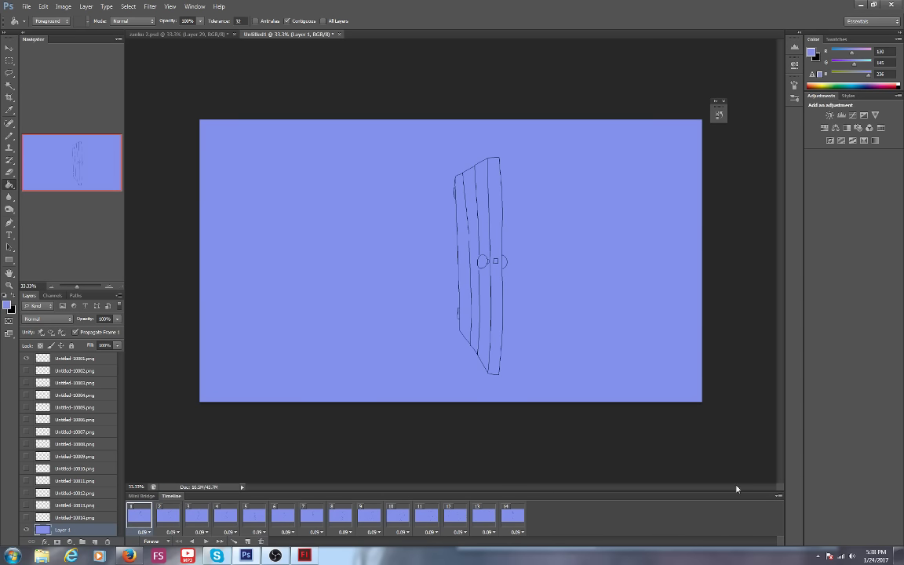
Examine the timeline's frame commands, including Make Frames From Layers, without applying any.
click(778, 497)
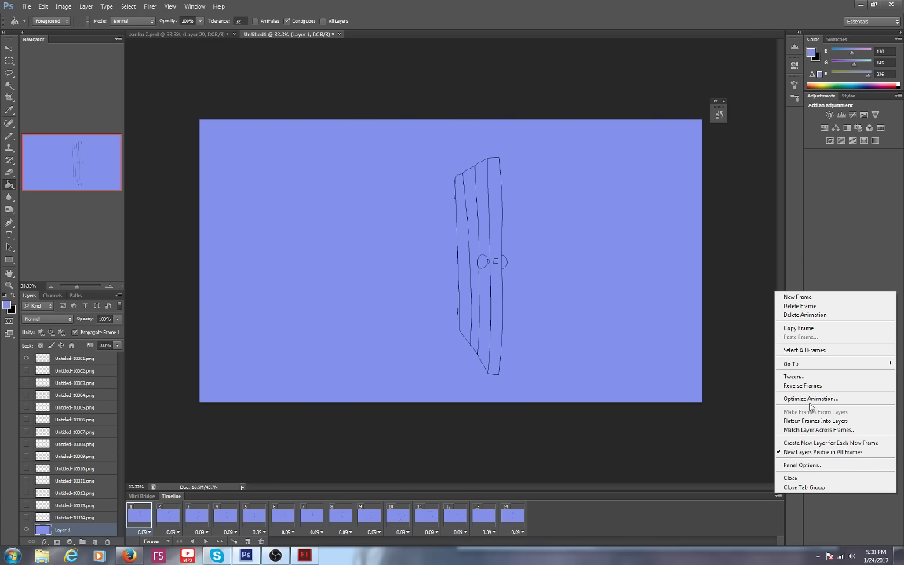
click(531, 523)
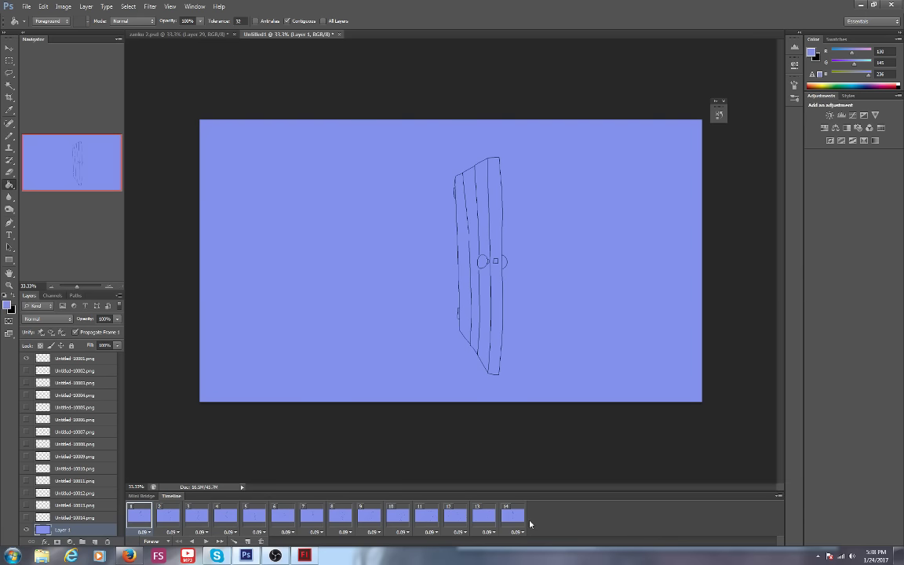
click(780, 497)
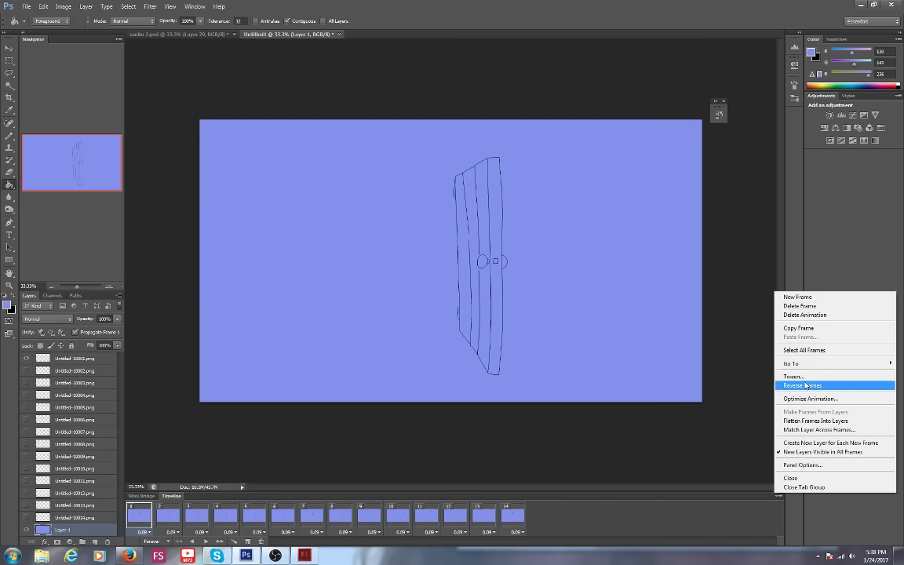
click(587, 521)
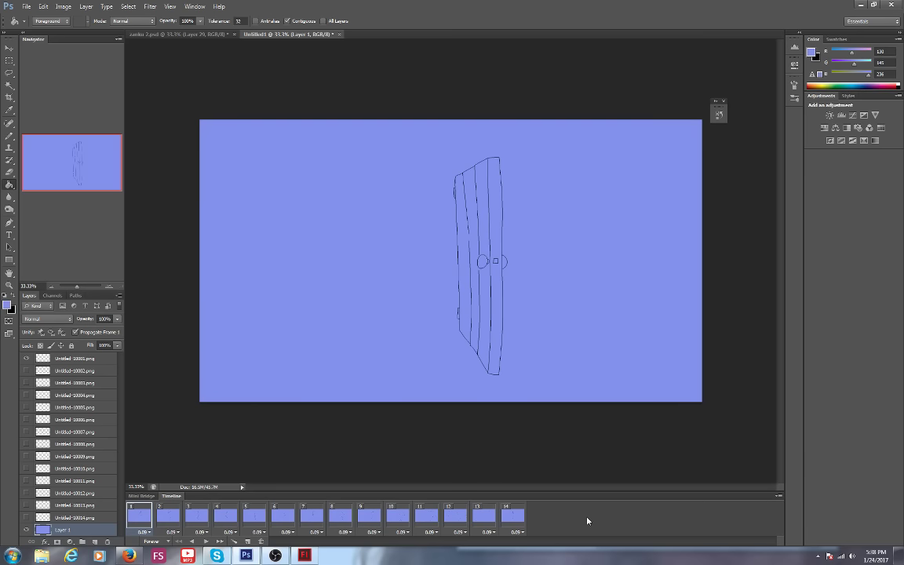
View the door animation's frames 2, 3 and 4 one after another.
click(179, 516)
click(198, 516)
click(226, 516)
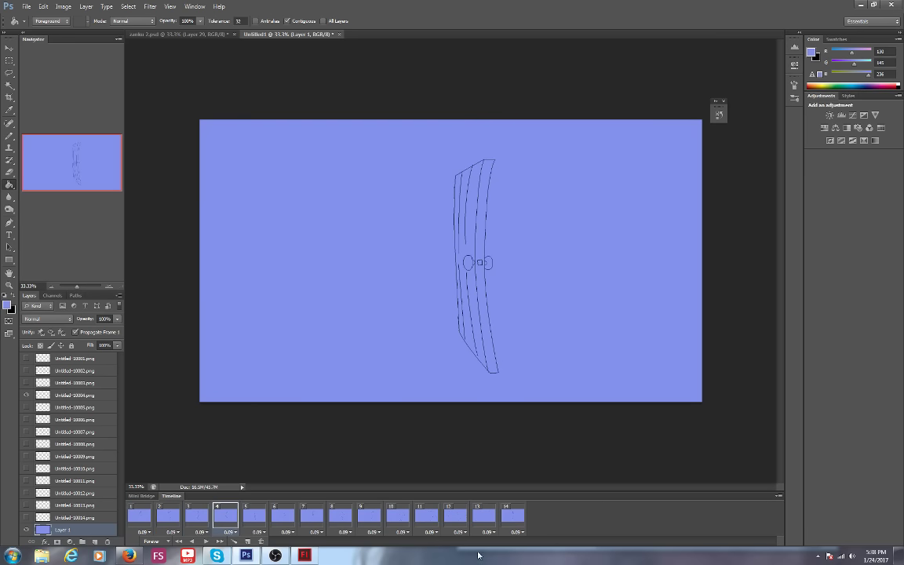
Select animation frames 1 to 14, open the custom frame delay setting and close it without a change.
click(144, 517)
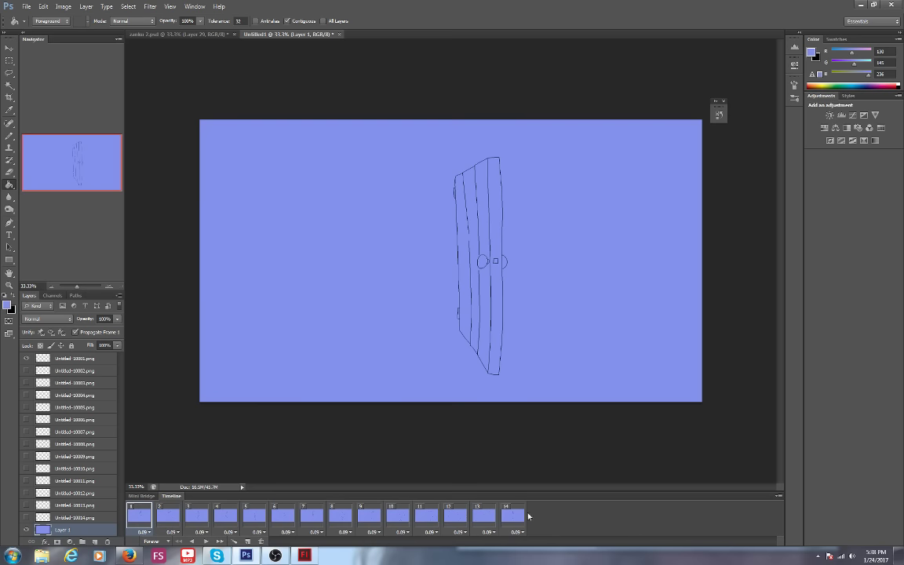
click(517, 532)
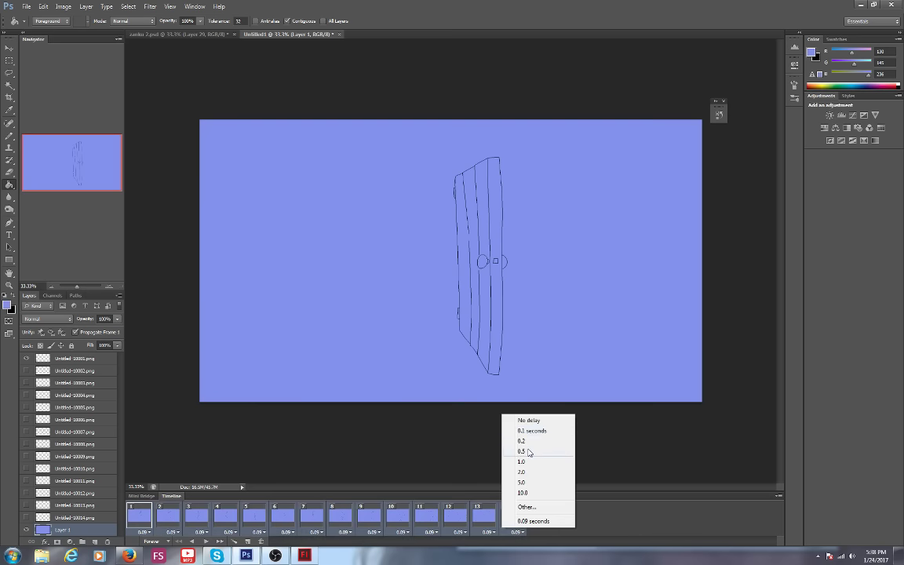
click(527, 507)
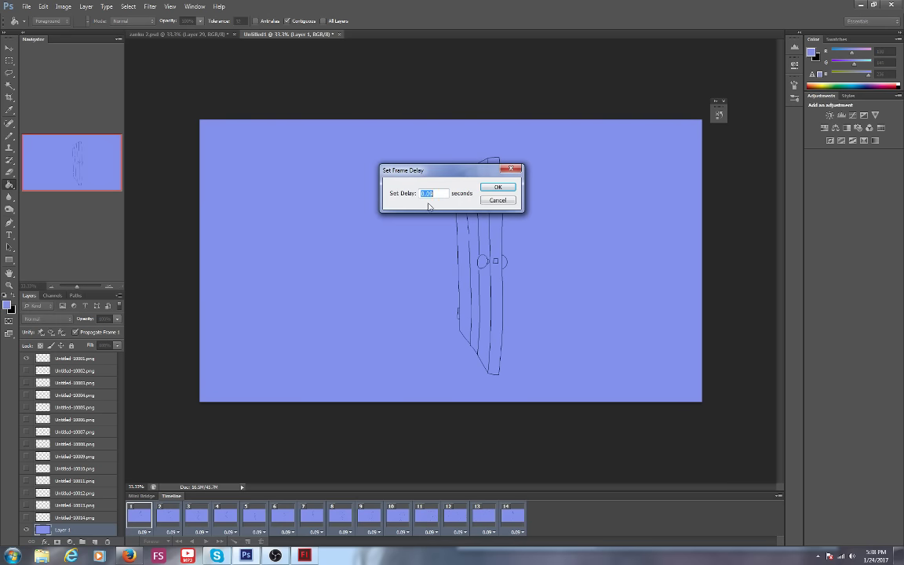
click(497, 201)
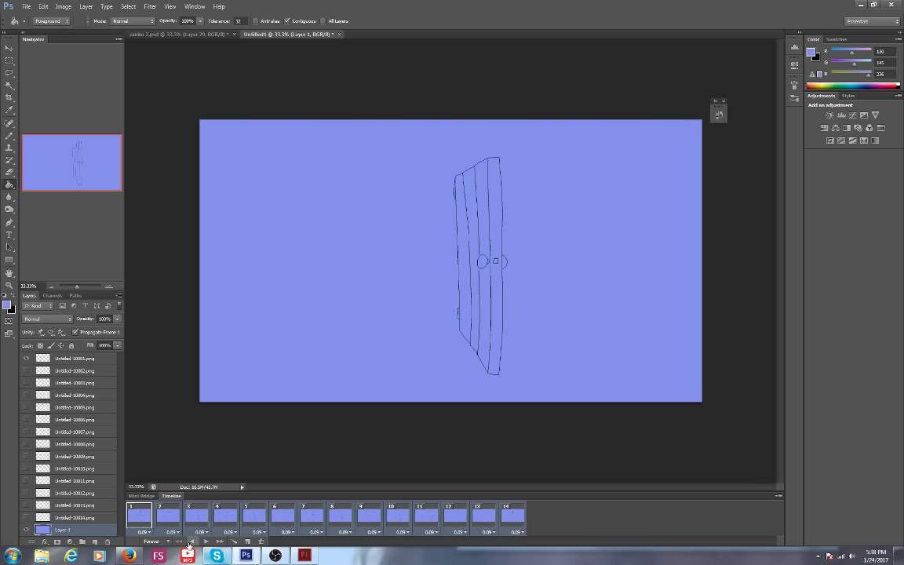
Play the door animation from frame 1 and stop it at frame 12.
click(142, 518)
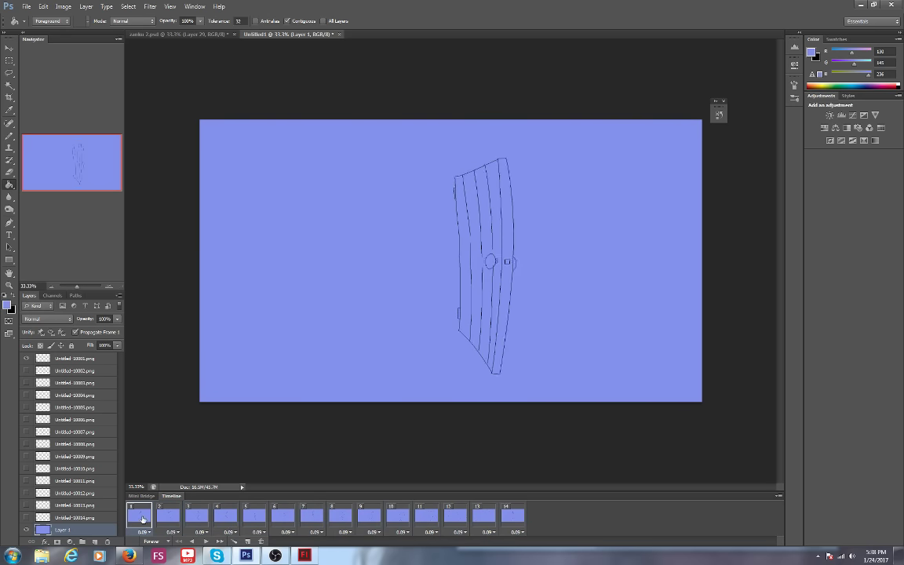
click(204, 541)
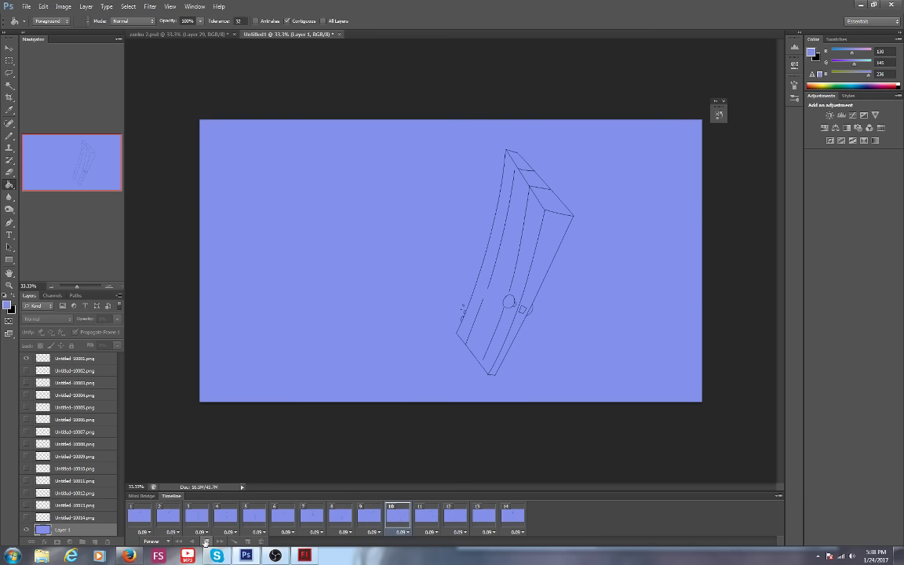
key(space)
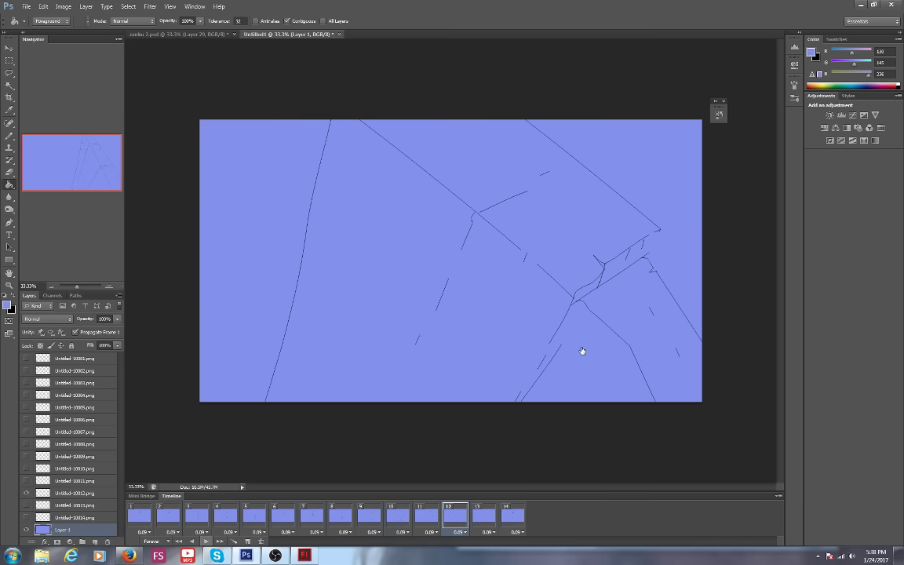
Switch to the browser to read the latest live chat messages, and return to Photoshop.
click(118, 502)
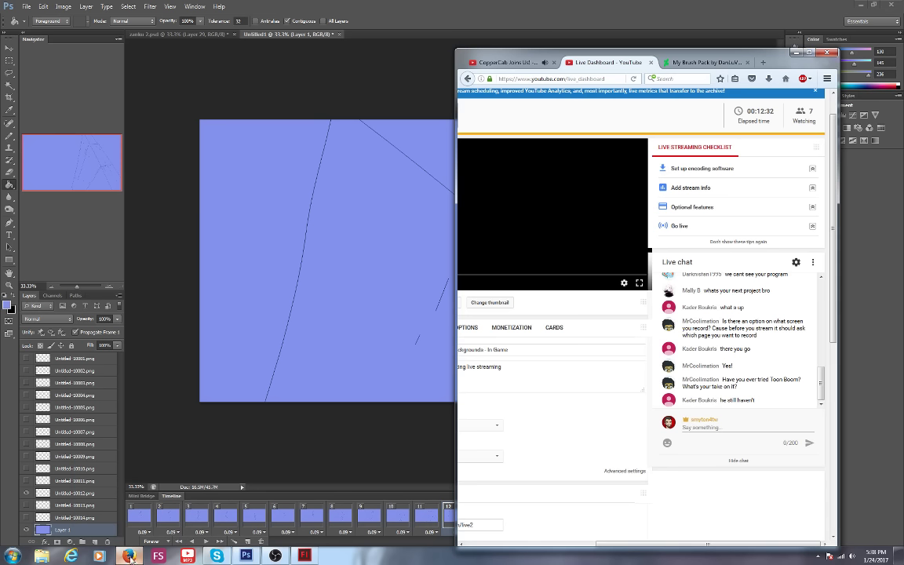
scroll(671, 340, down, 2)
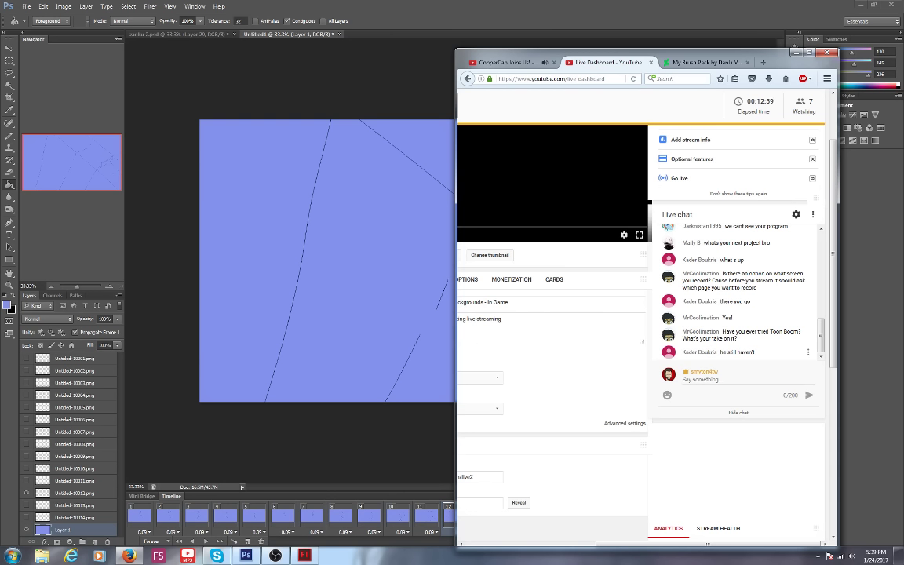
click(353, 437)
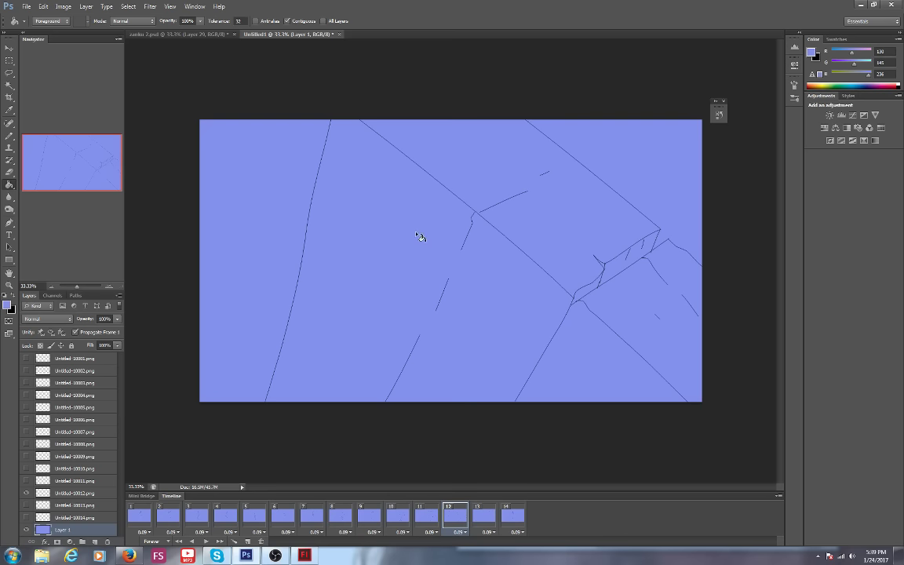
Go back to frame 1 of the door animation and briefly check the OBS window.
click(139, 516)
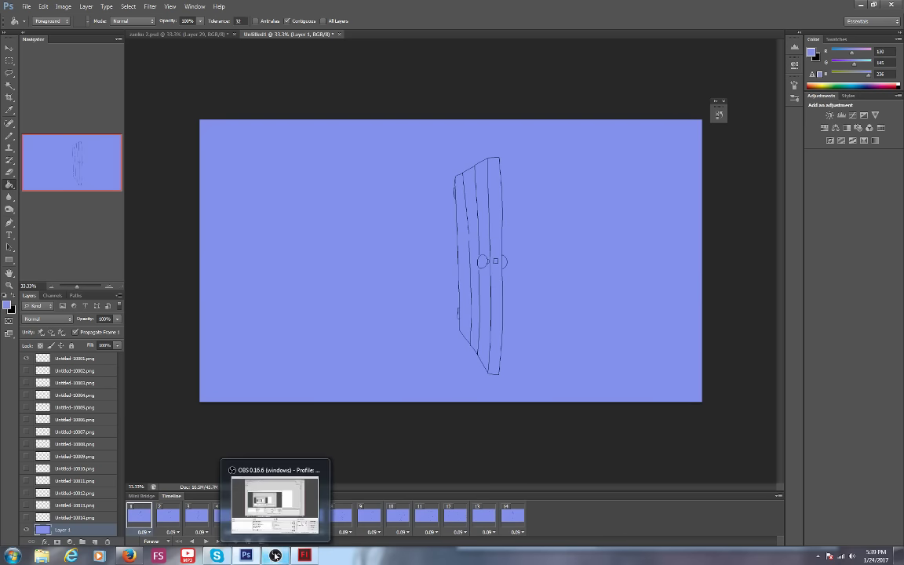
click(274, 555)
click(274, 555)
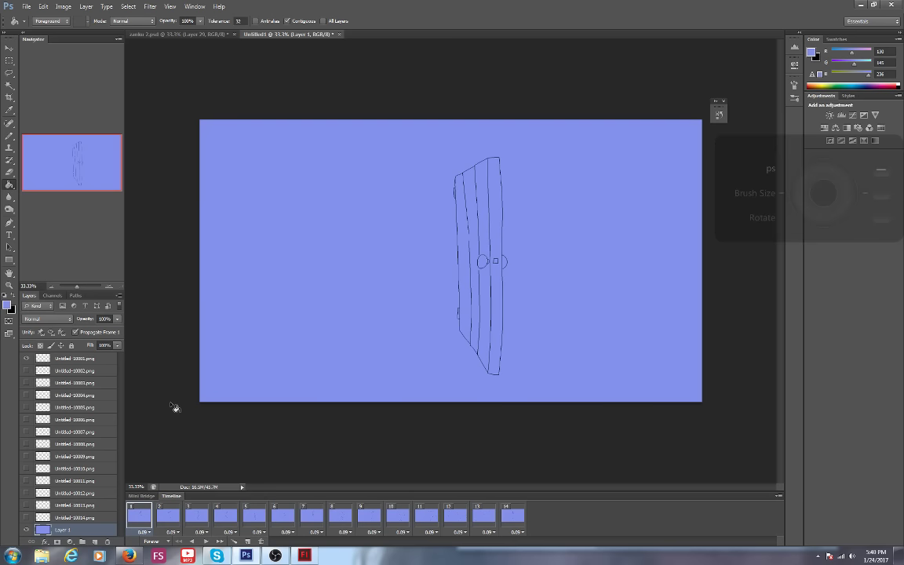
Switch to the browser's live dashboard, look back through the live chat, and check the OBS streaming window.
click(129, 556)
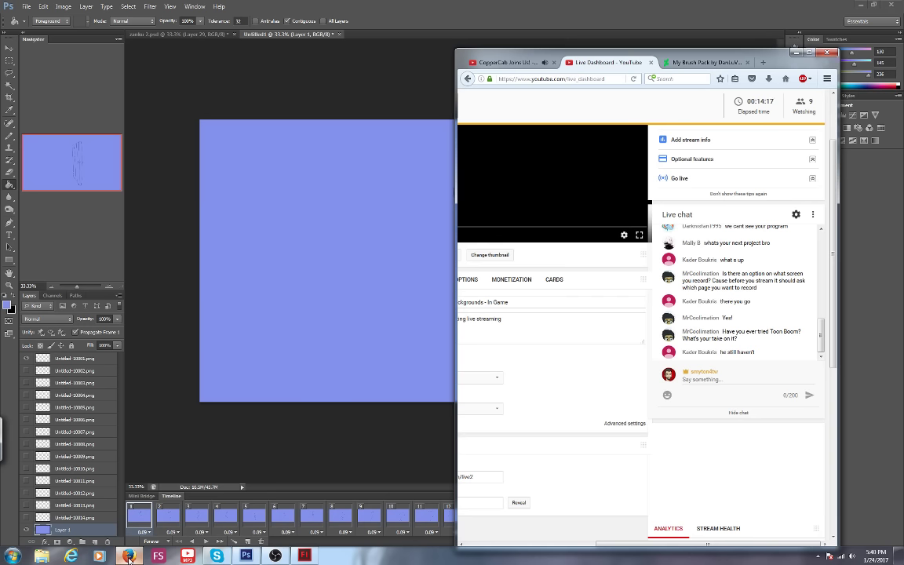
scroll(822, 303, up, 3)
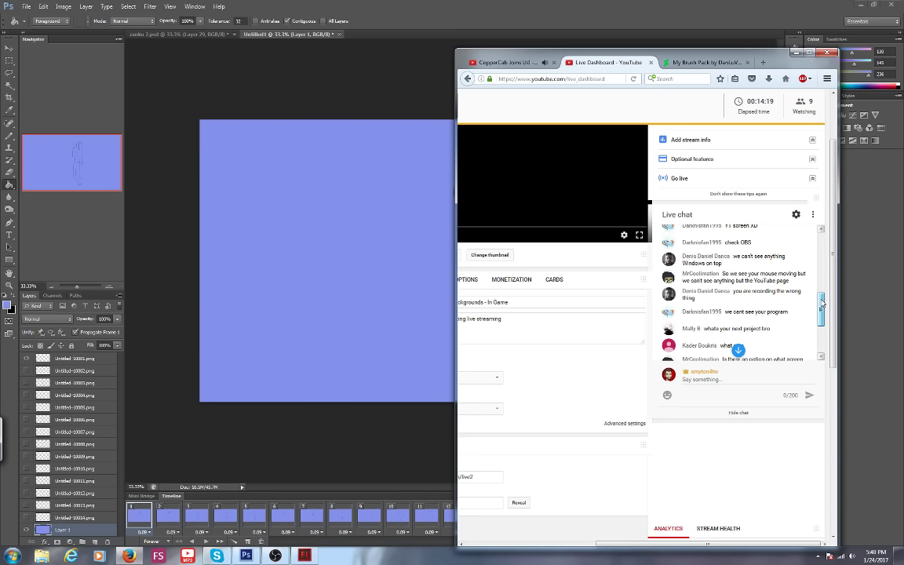
scroll(549, 235, up, 2)
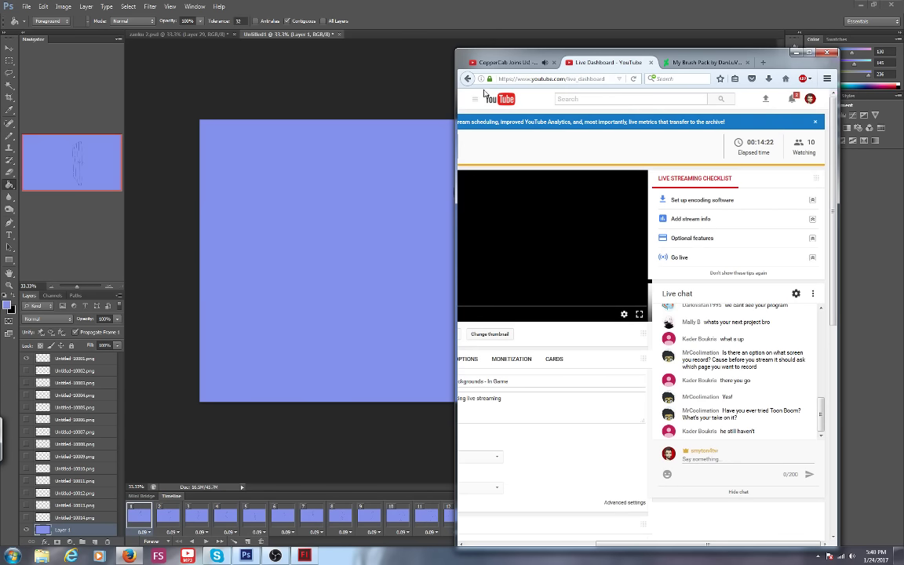
drag(622, 546, 651, 542)
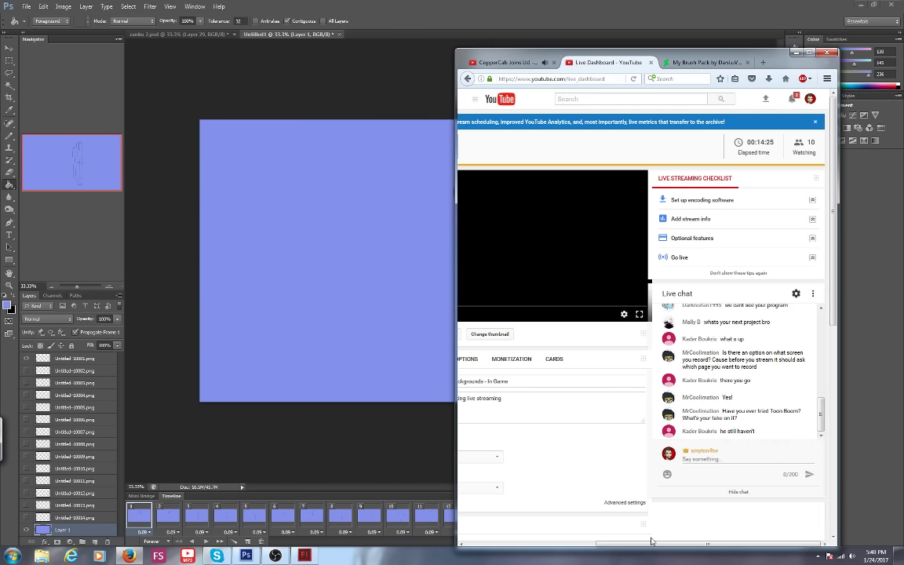
click(275, 556)
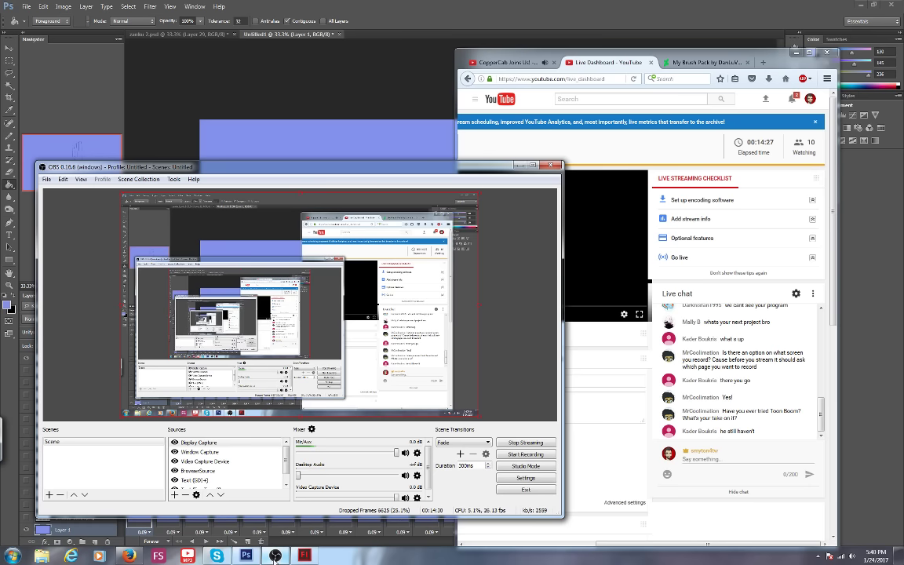
click(274, 556)
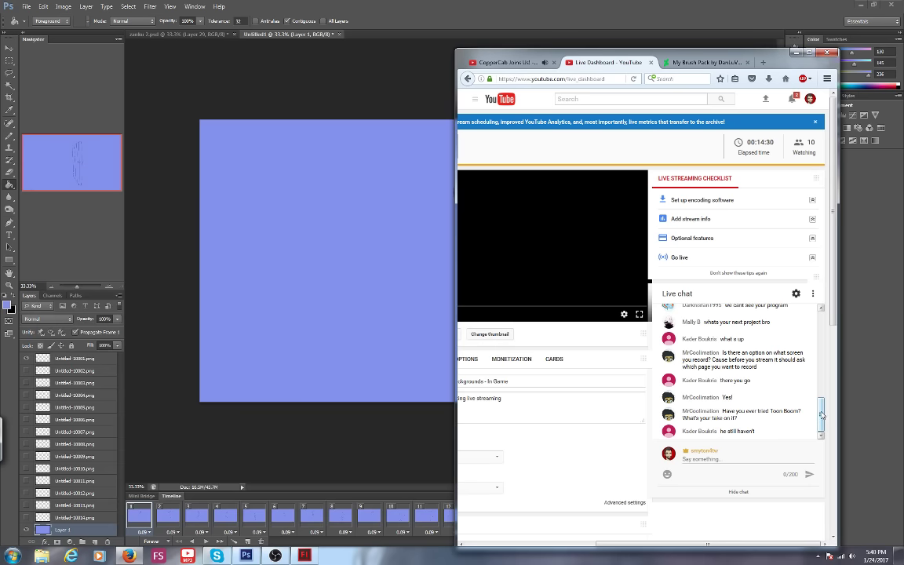
Look through the live dashboard down to the stream analytics and back up to the live chat.
drag(835, 302, 707, 266)
mouse_move(626, 543)
mouse_down()
mouse_move(556, 545)
mouse_move(637, 544)
mouse_up()
scroll(834, 340, down, 1)
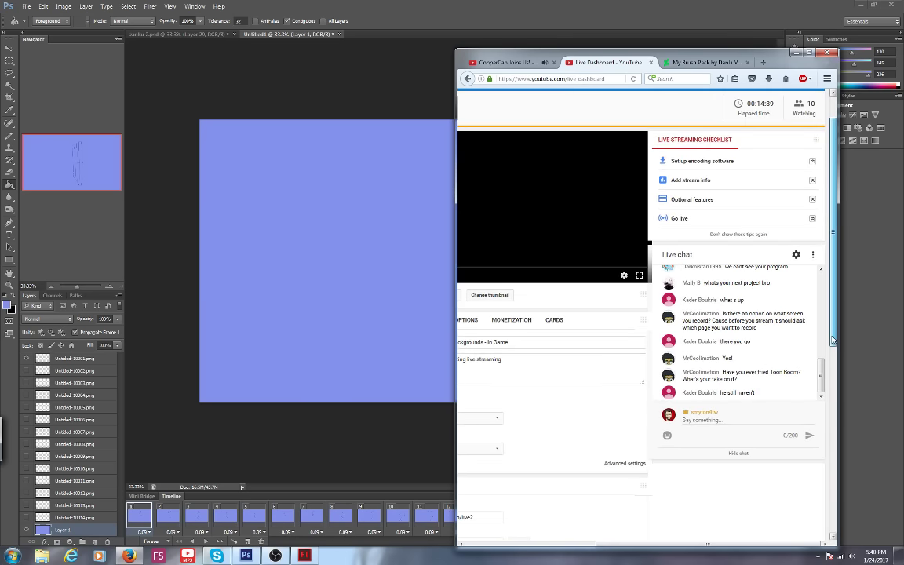
scroll(834, 340, down, 5)
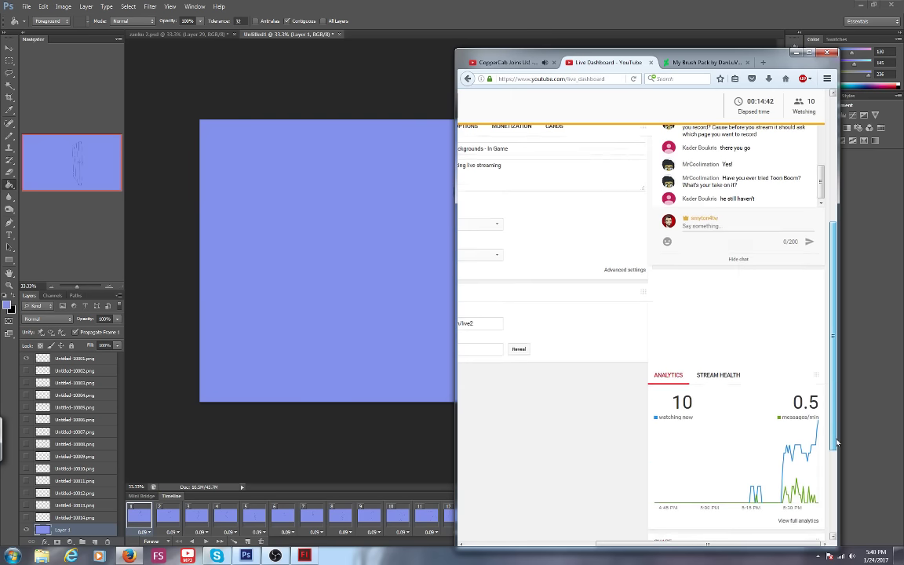
scroll(833, 340, up, 5)
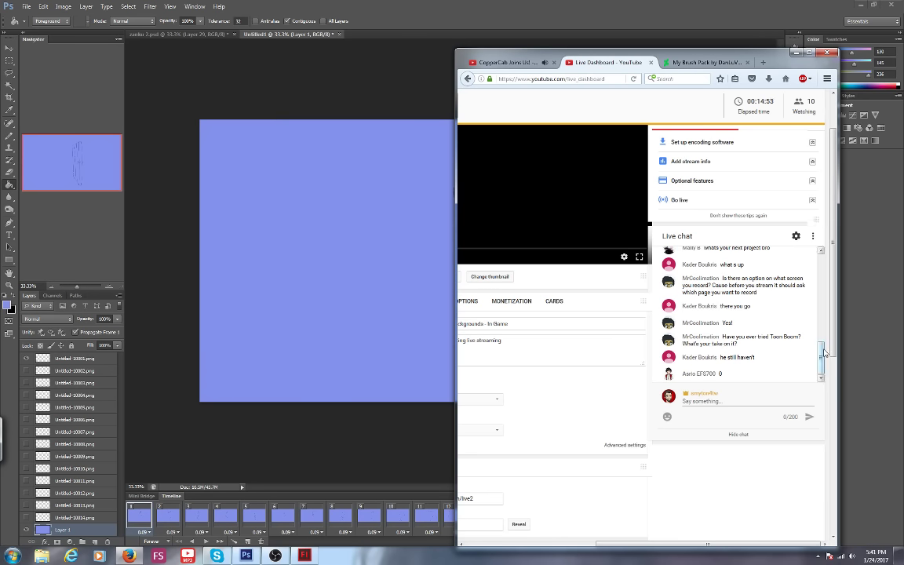
Return to Photoshop and make the Untitled-10014.png layer visible in frame 1.
click(174, 298)
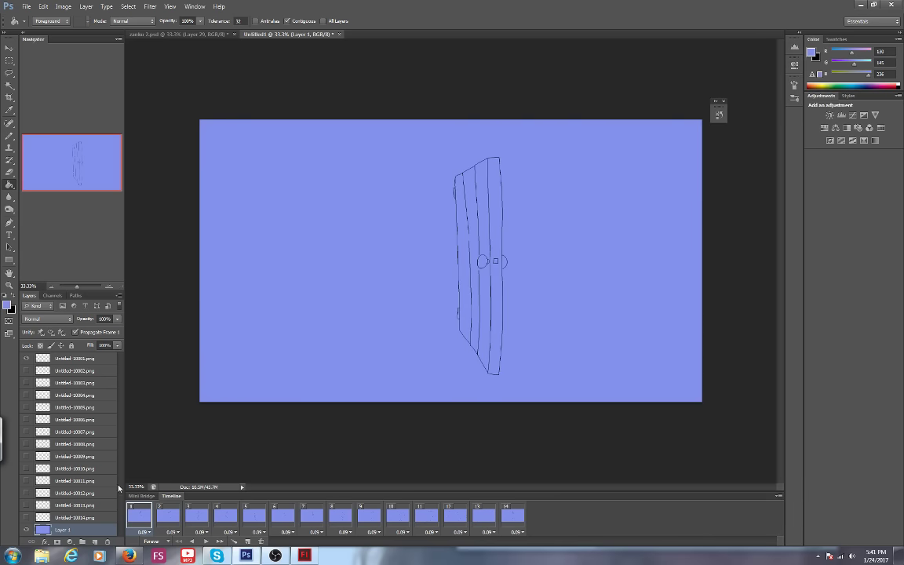
click(26, 518)
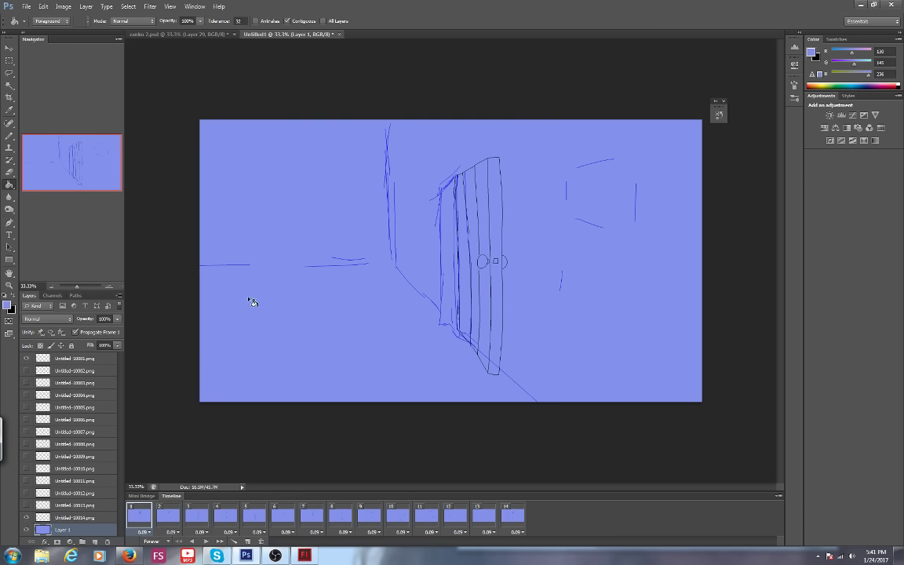
Hide the blue Layer 1 in frame 1 and show it again, playing the timeline after each change.
click(140, 520)
click(26, 531)
key(space)
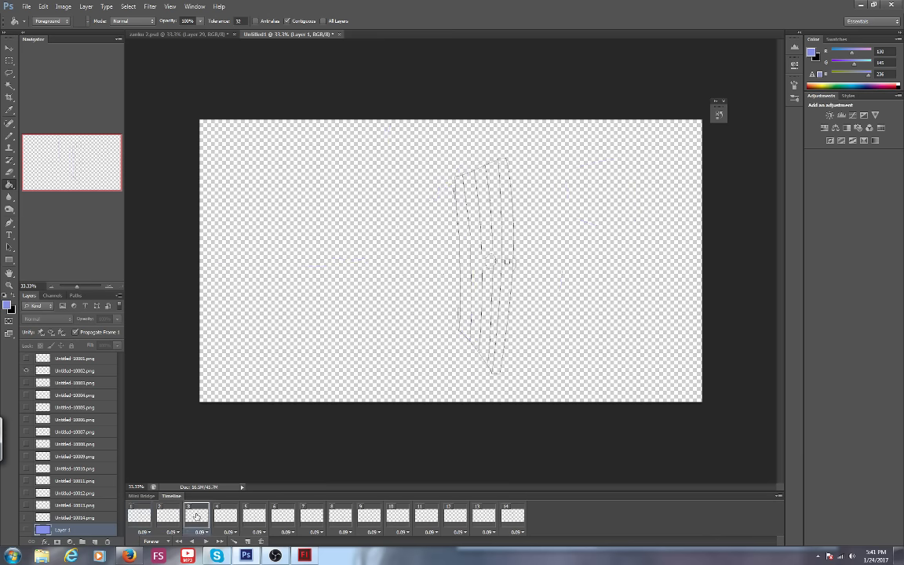
click(139, 515)
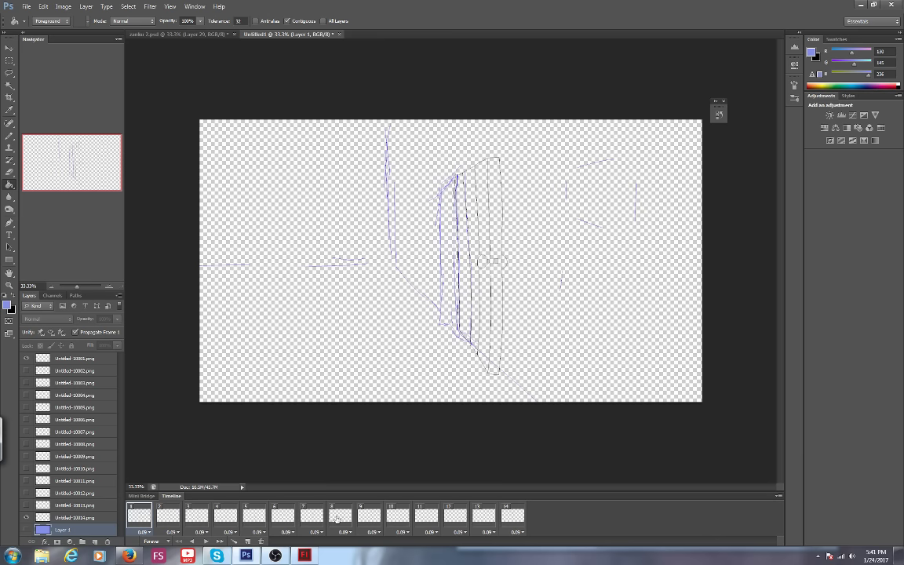
click(27, 530)
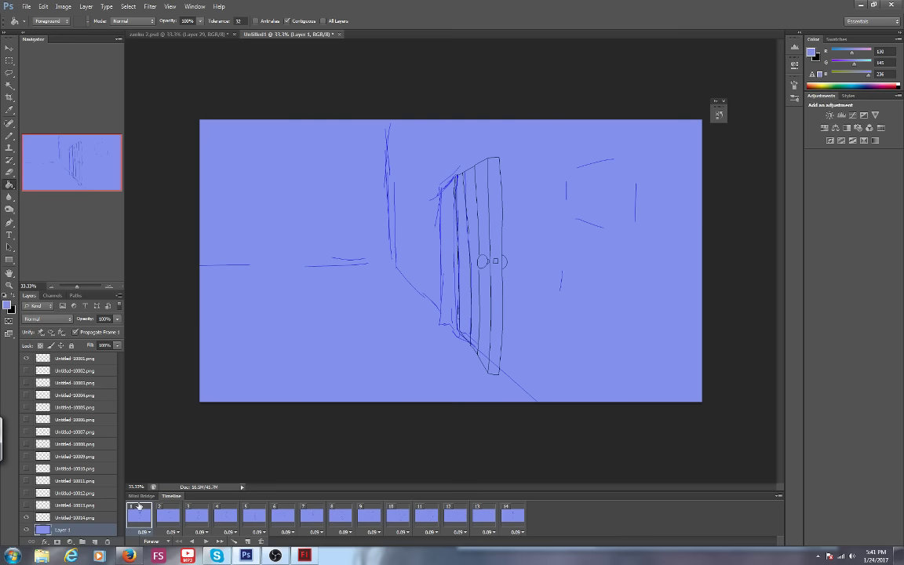
key(space)
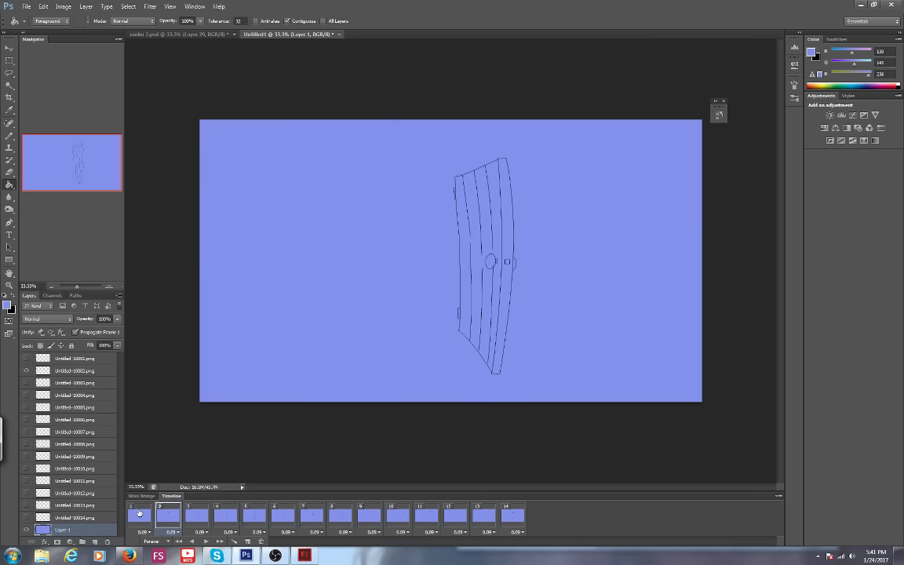
Toggle the visibility of the blue Layer 1 off and on in frame 2, leaving it shown.
click(26, 530)
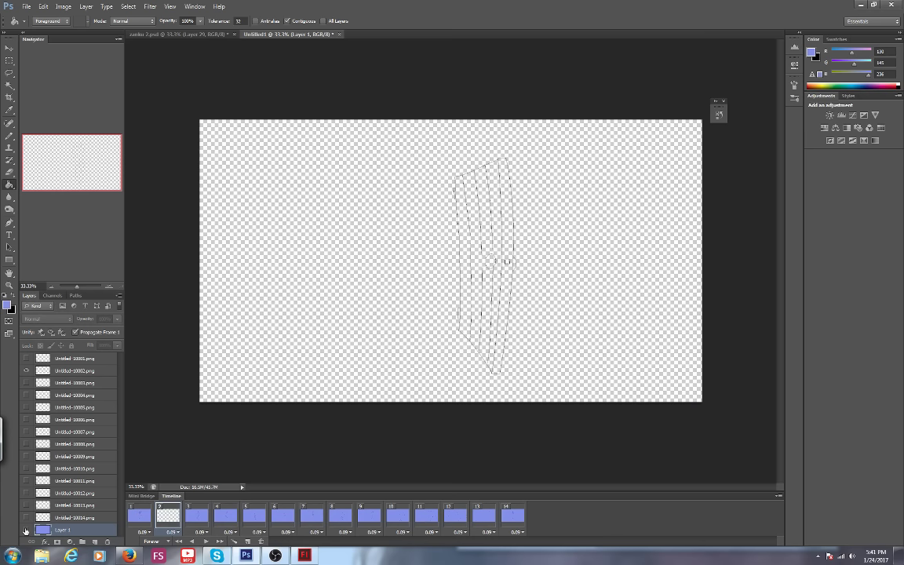
click(26, 531)
click(26, 531)
click(26, 530)
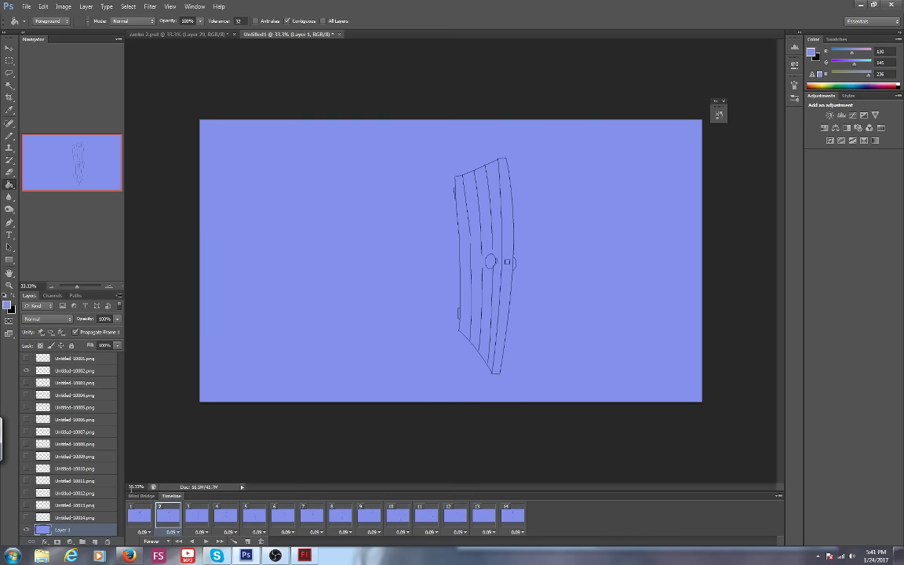
Hide Layer 1 from frame 1 and undo that visibility change.
click(139, 515)
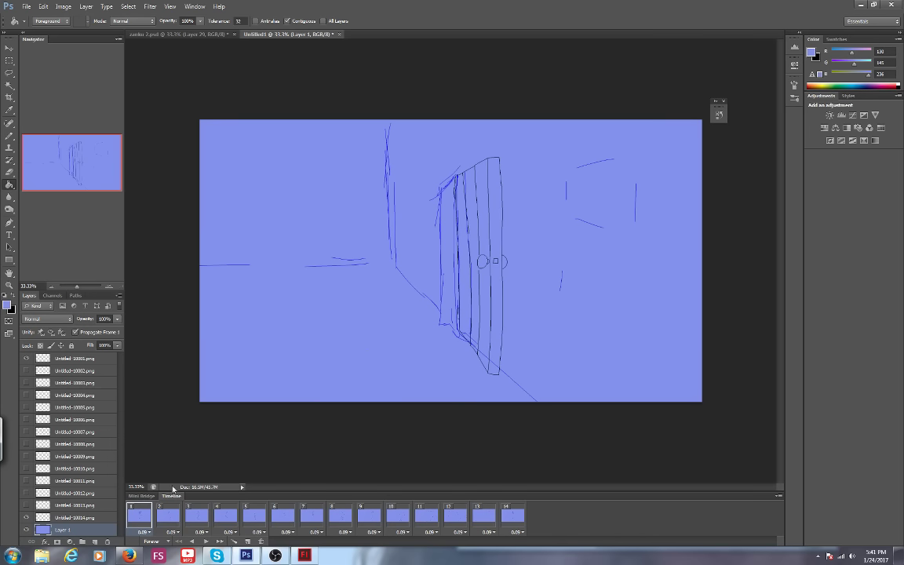
click(27, 531)
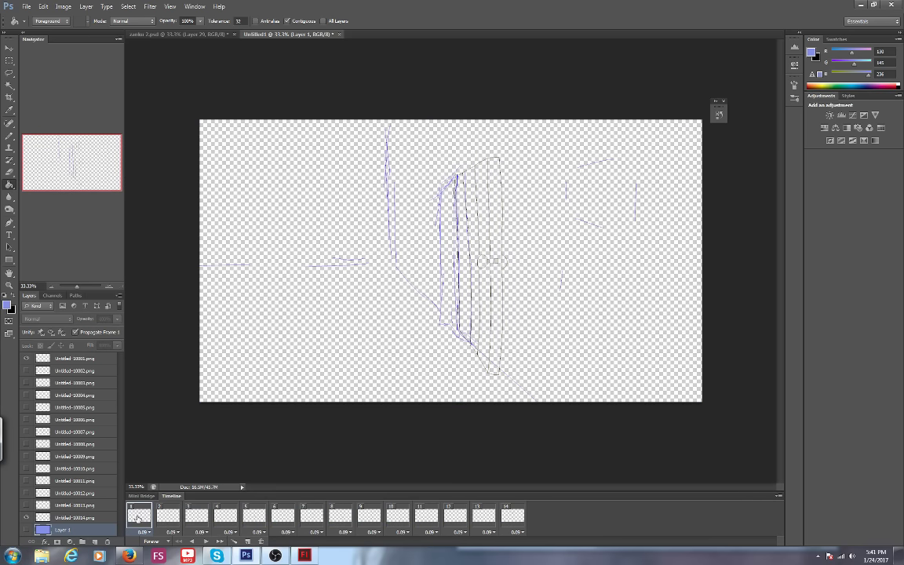
key(ctrl+z)
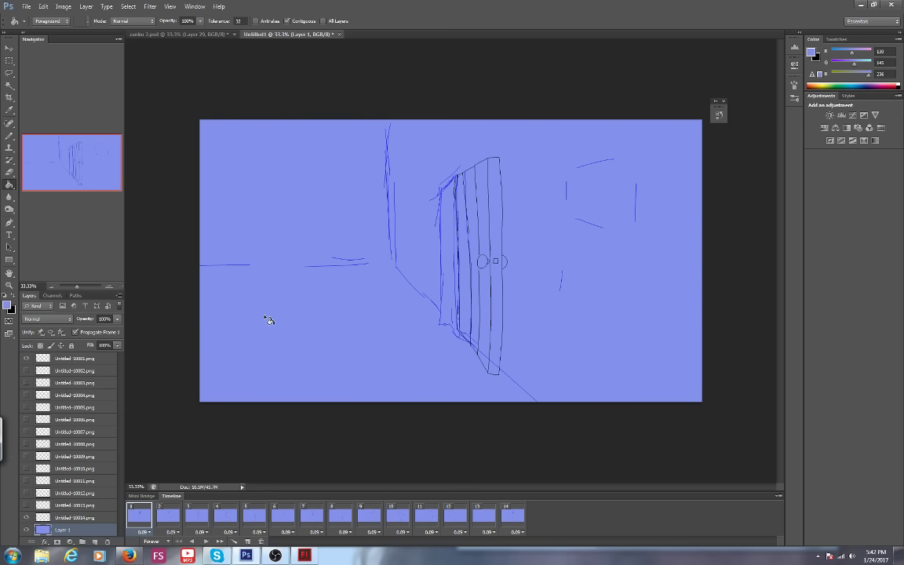
Switch to the zanku 2.psd document and play its animation from frame 1, keeping the foreground color.
click(147, 35)
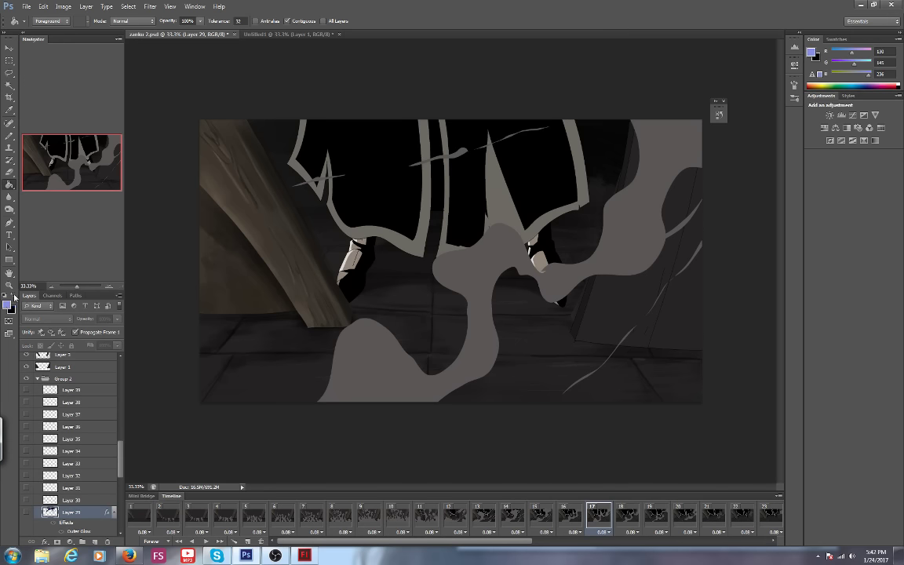
click(7, 304)
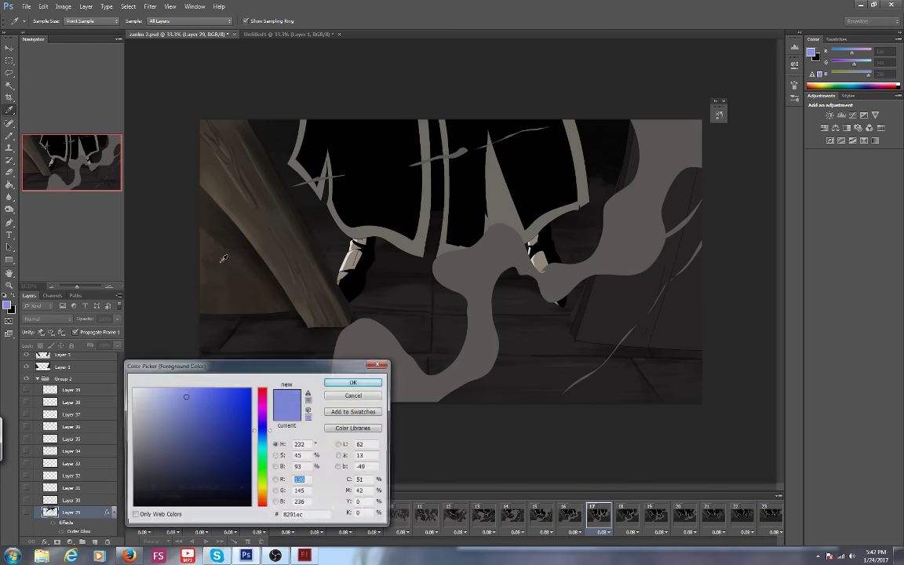
click(353, 383)
key(g)
key(Home)
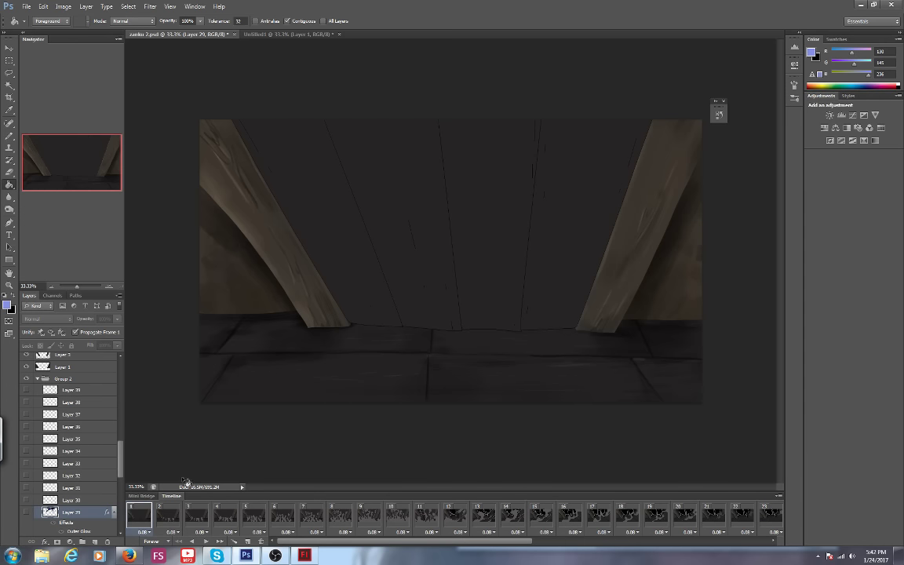
key(space)
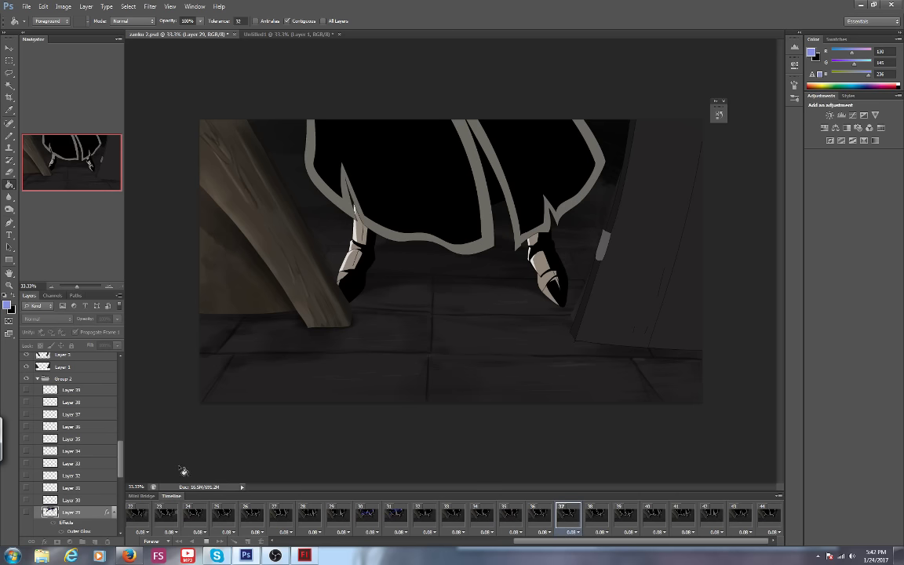
Find frames 30 and 31 in the timeline and display frame 31 with the blue glow effect.
click(297, 542)
drag(309, 541, 462, 542)
click(591, 515)
click(620, 515)
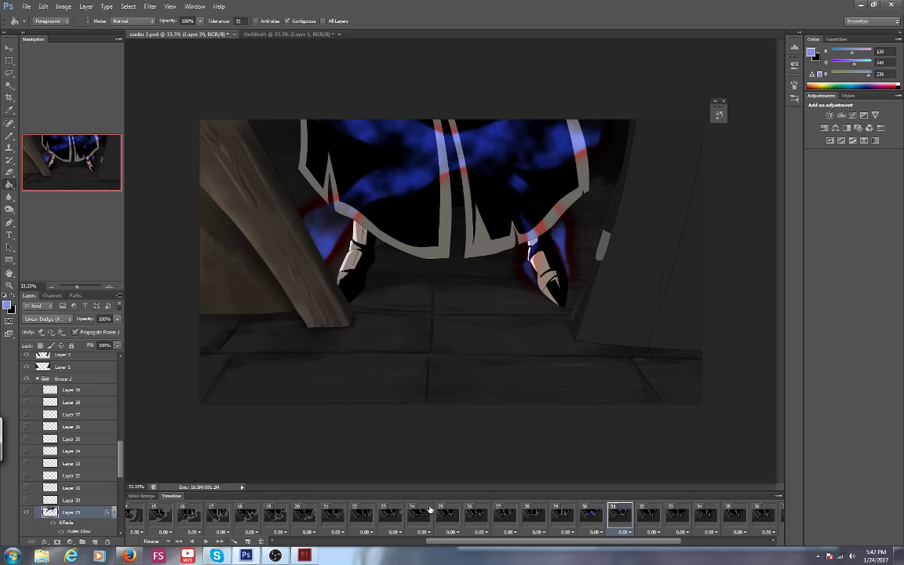
Switch to the browser, move its window over the middle of the canvas, and open a new tab.
click(129, 556)
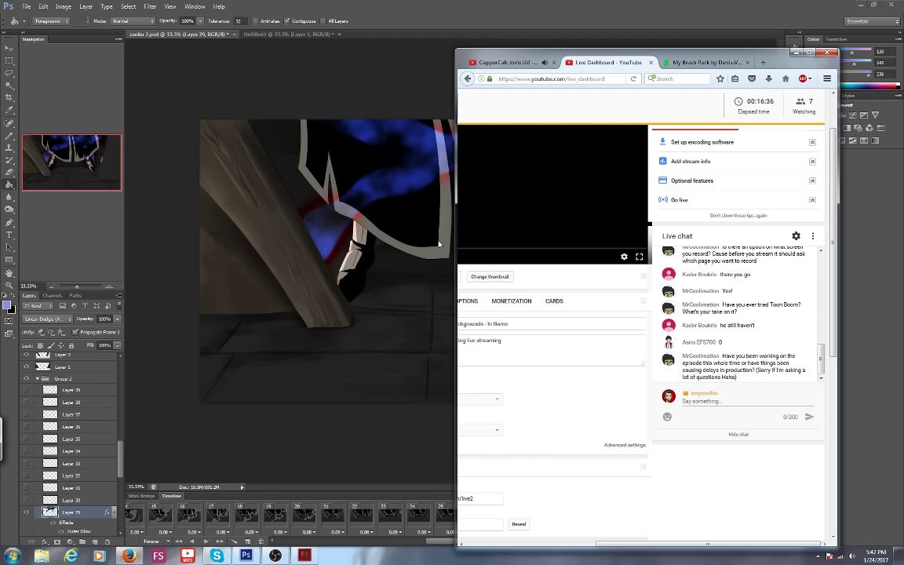
drag(785, 62, 579, 57)
key(ctrl+t)
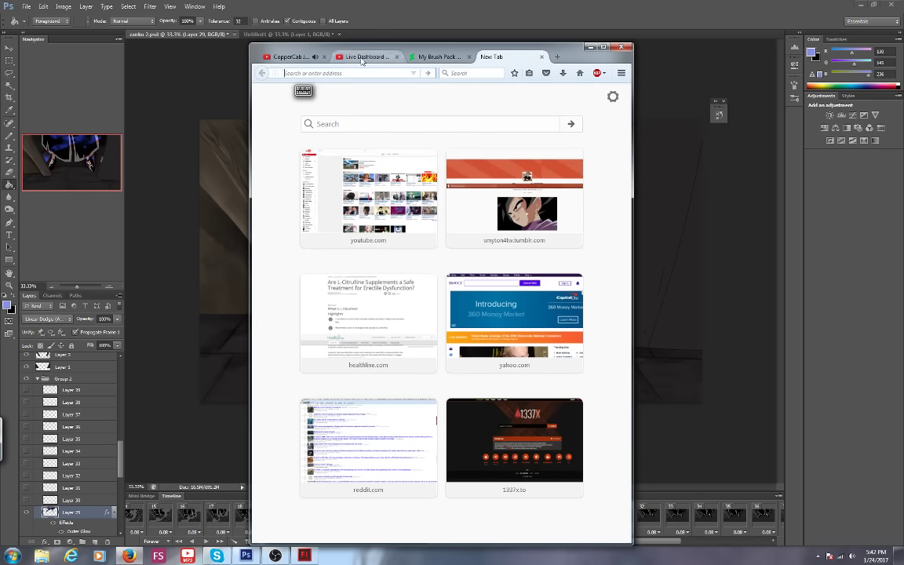
Enter the address smyton4tw.tumblr.com with the on-screen keyboard and load the blog.
click(303, 90)
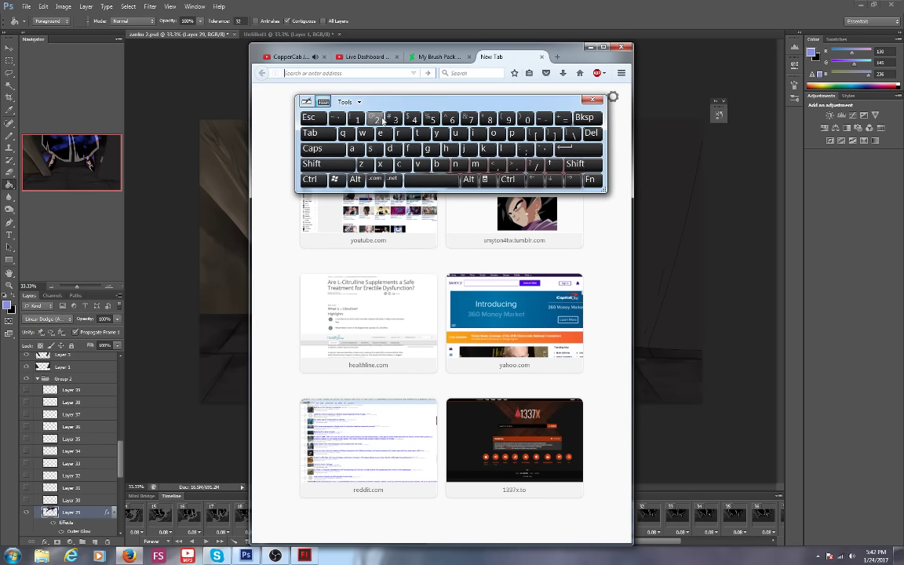
click(371, 148)
click(476, 164)
click(436, 133)
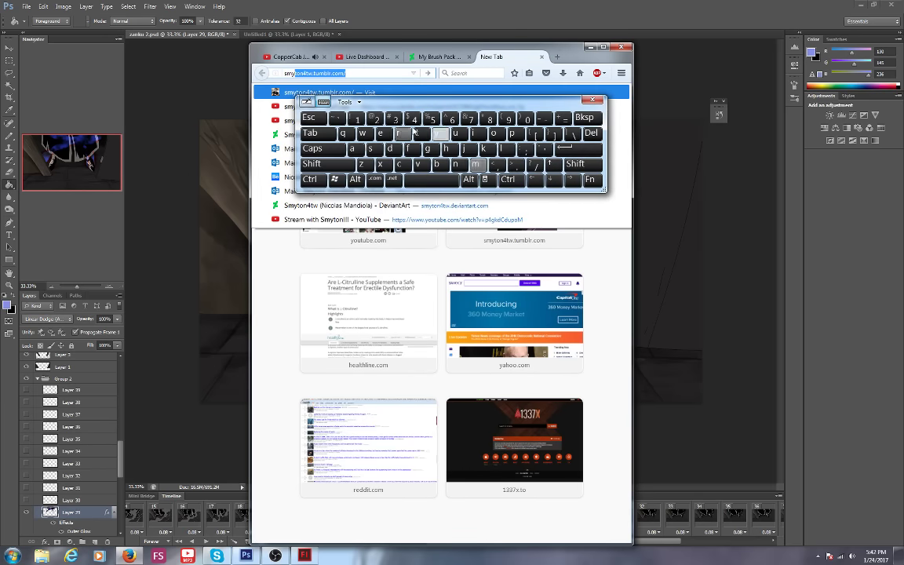
drag(337, 101, 271, 179)
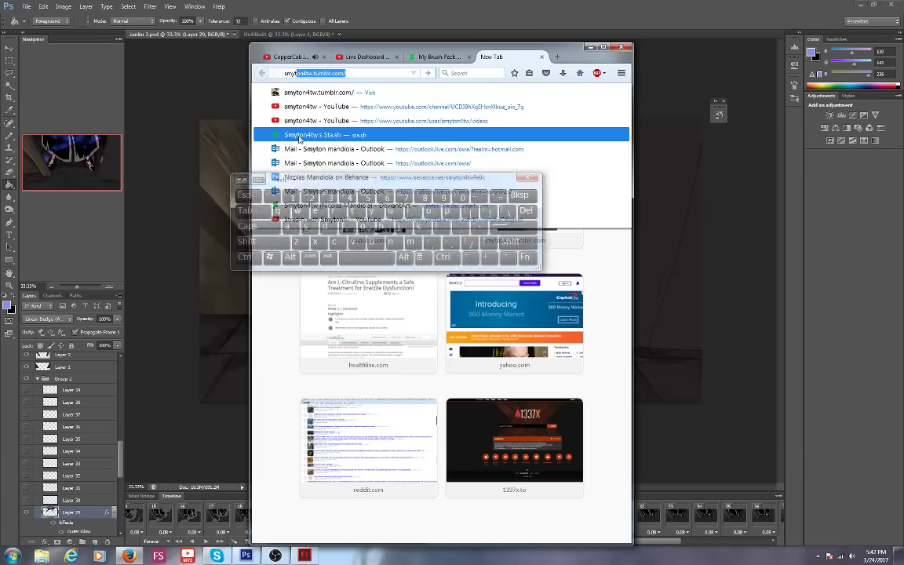
click(318, 94)
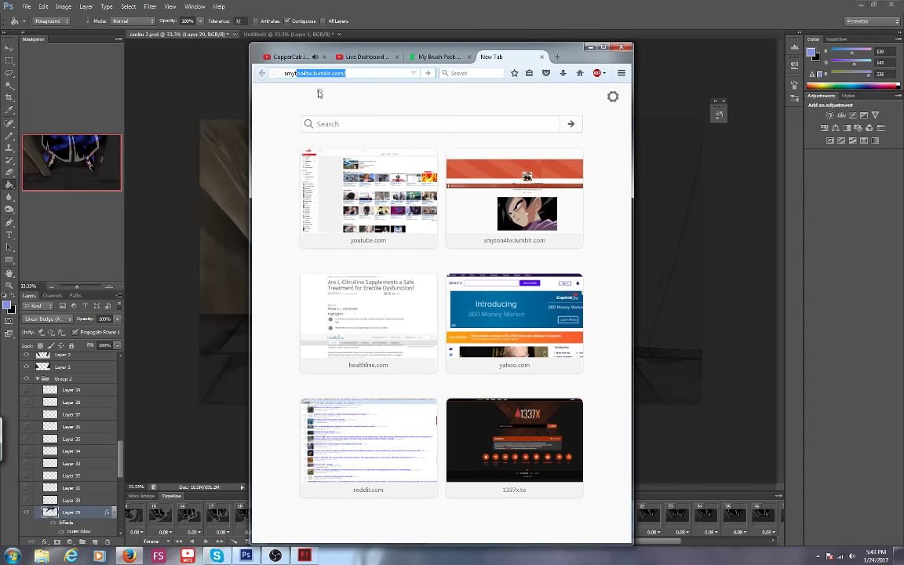
key(Return)
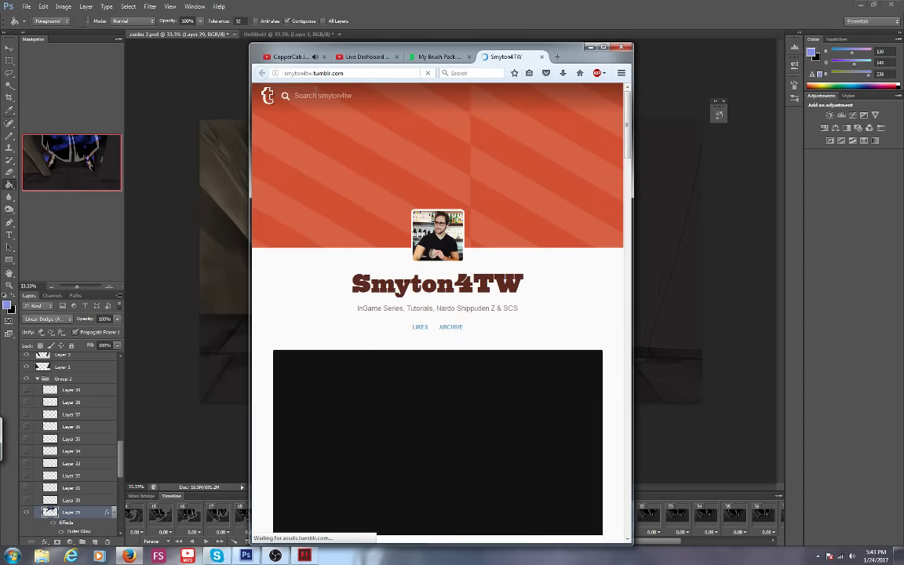
Find the Goku Black post on the Tumblr blog and play its animation.
scroll(438, 314, down, 3)
click(275, 556)
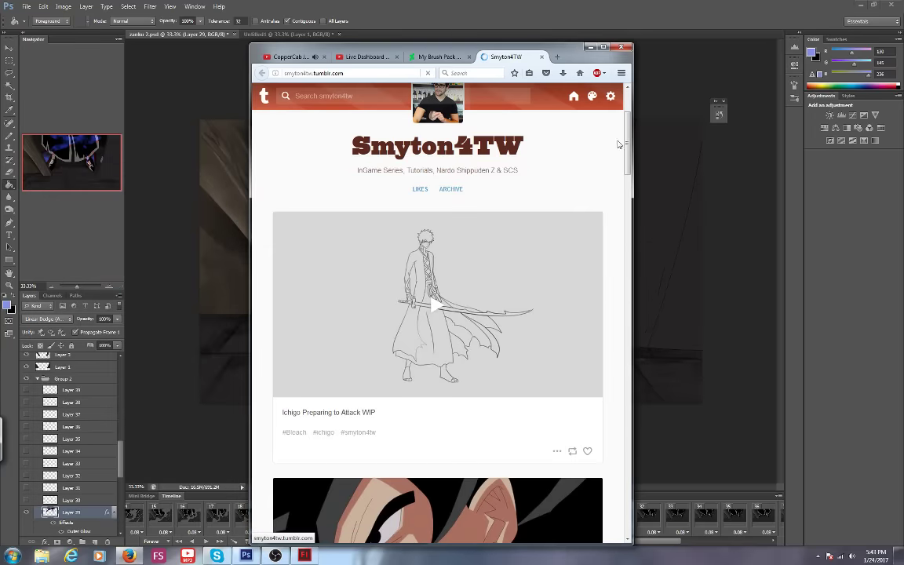
drag(626, 143, 629, 179)
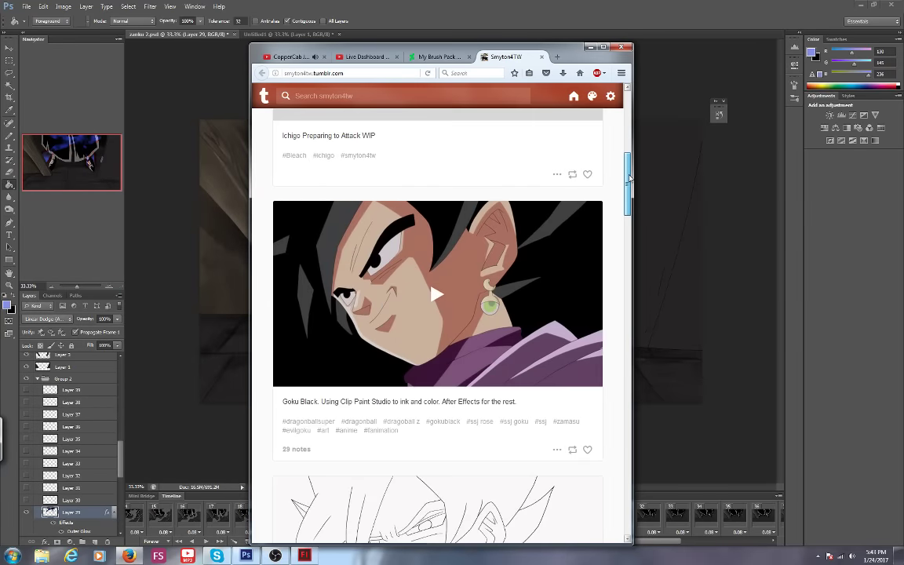
click(438, 295)
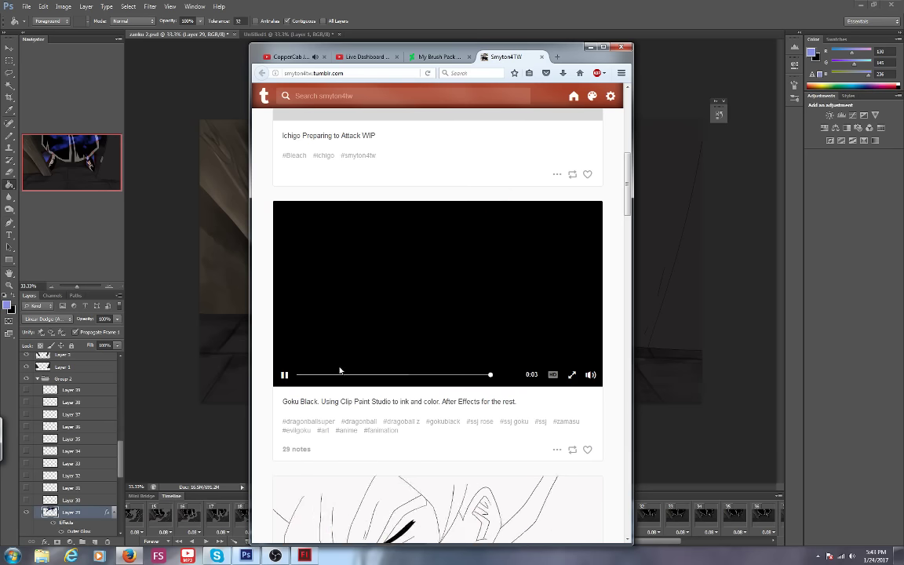
Look through the blog's posts down to the Aizen Rough Animation and back up to the Goku Black post.
scroll(630, 158, up, 2)
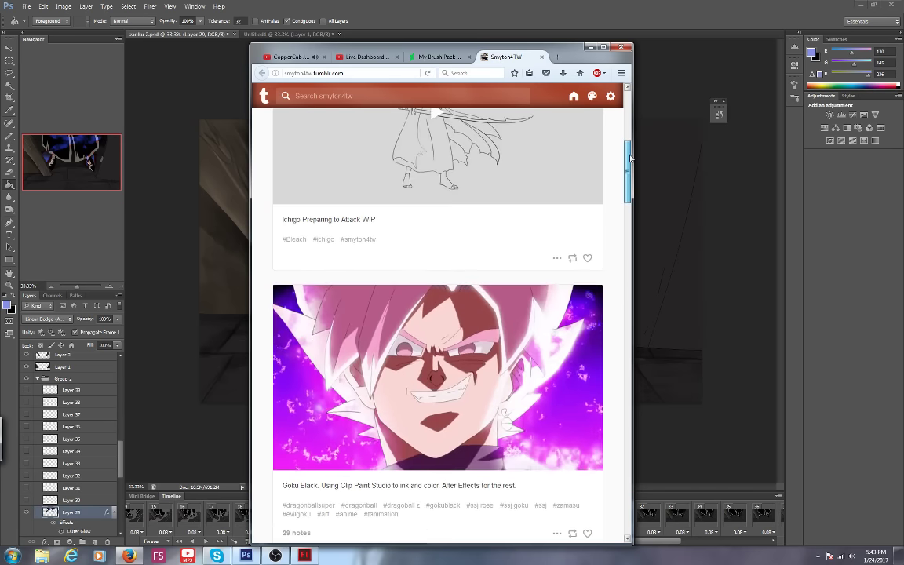
drag(631, 159, 628, 229)
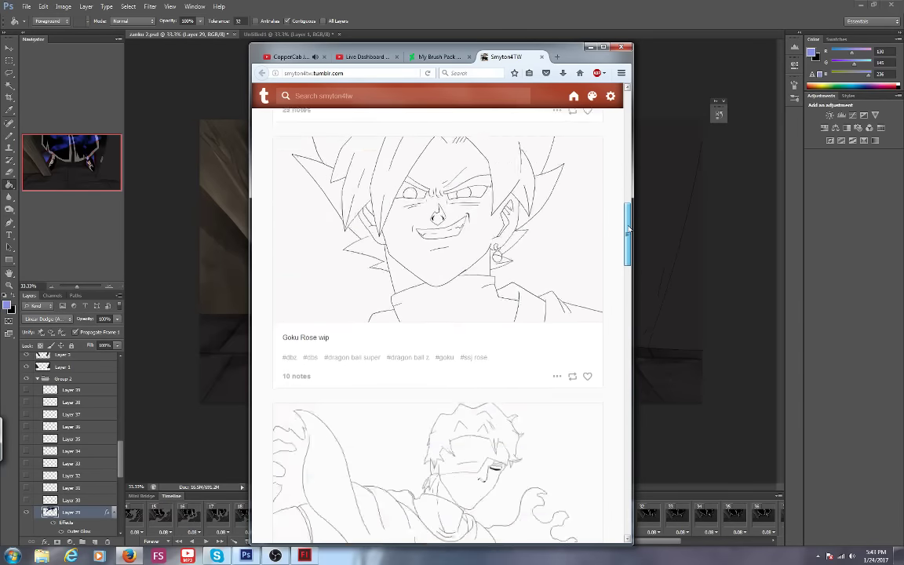
scroll(628, 230, down, 5)
scroll(630, 226, up, 3)
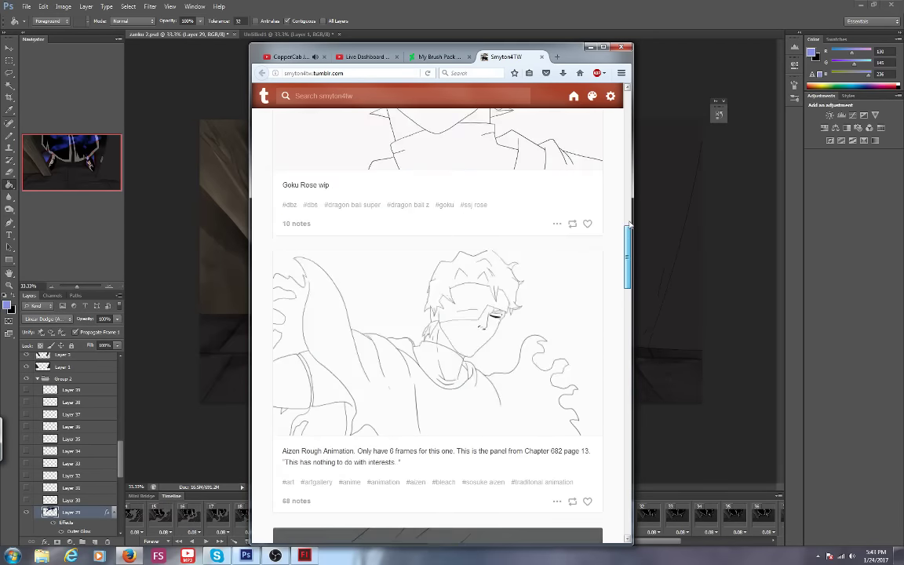
scroll(630, 226, up, 10)
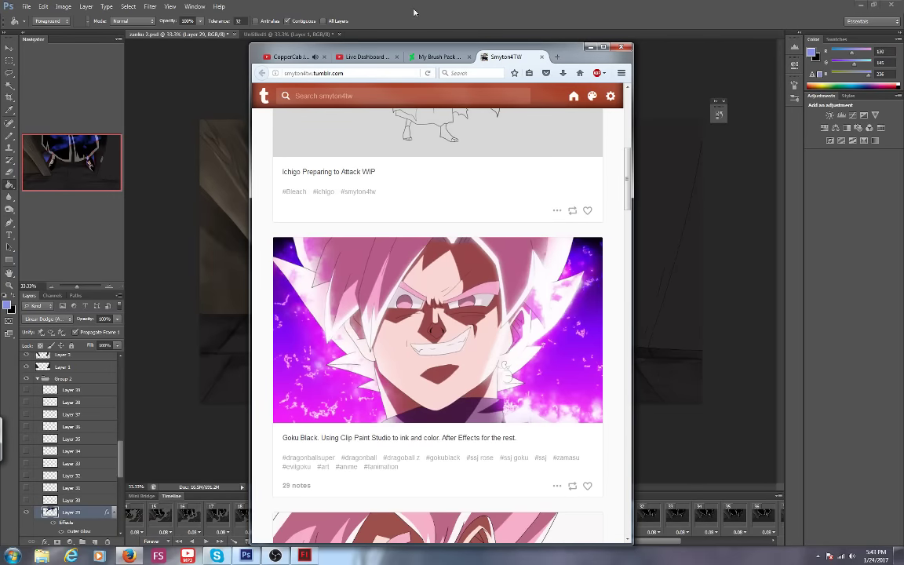
Return to Photoshop, briefly view the My Brush Pack page in the browser, and go back to Photoshop.
click(122, 494)
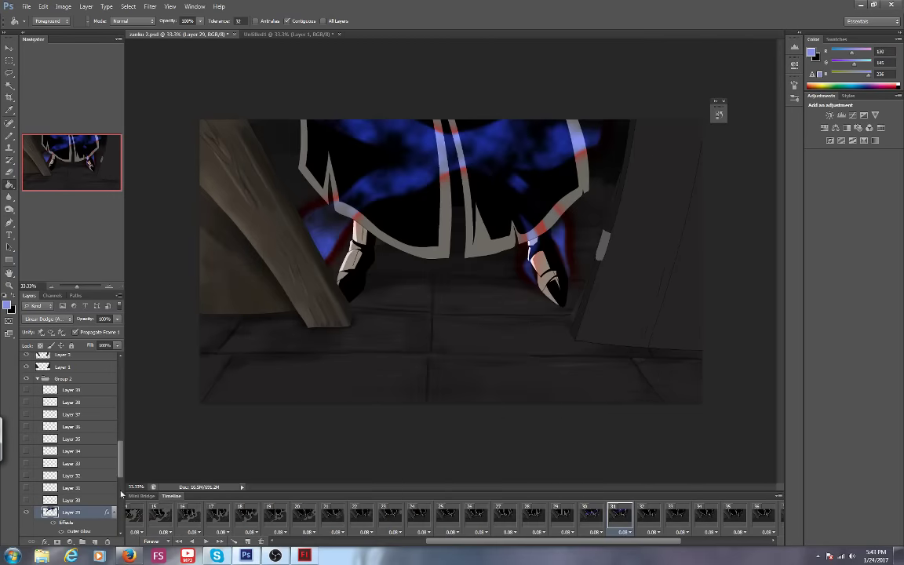
key(alt+Tab)
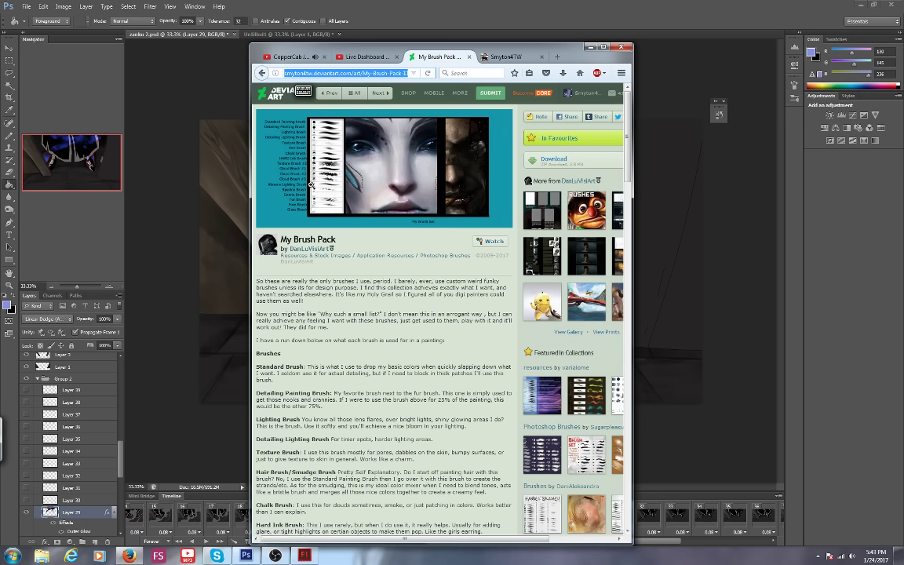
click(303, 11)
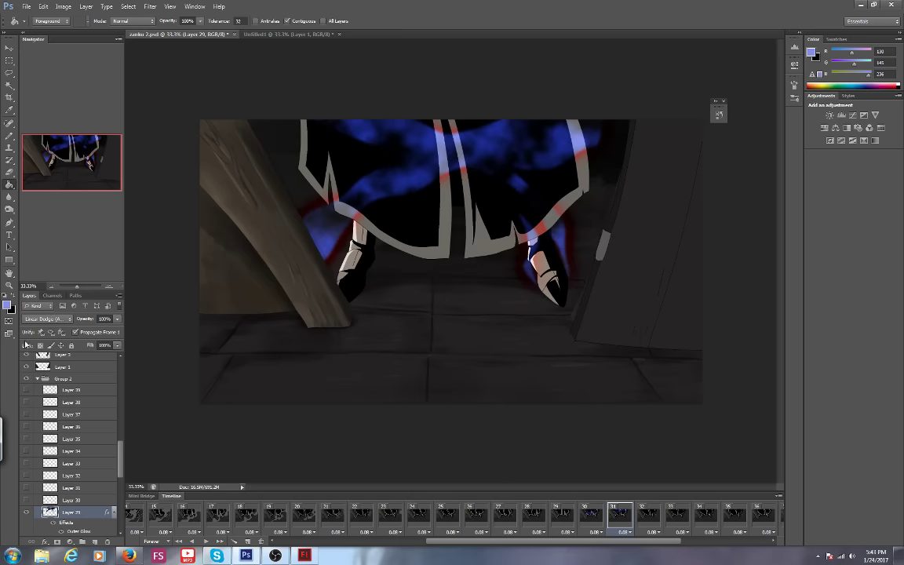
Switch to the browser's live dashboard, read the live chat, and return to the zanku 2.psd canvas in Photoshop.
click(129, 556)
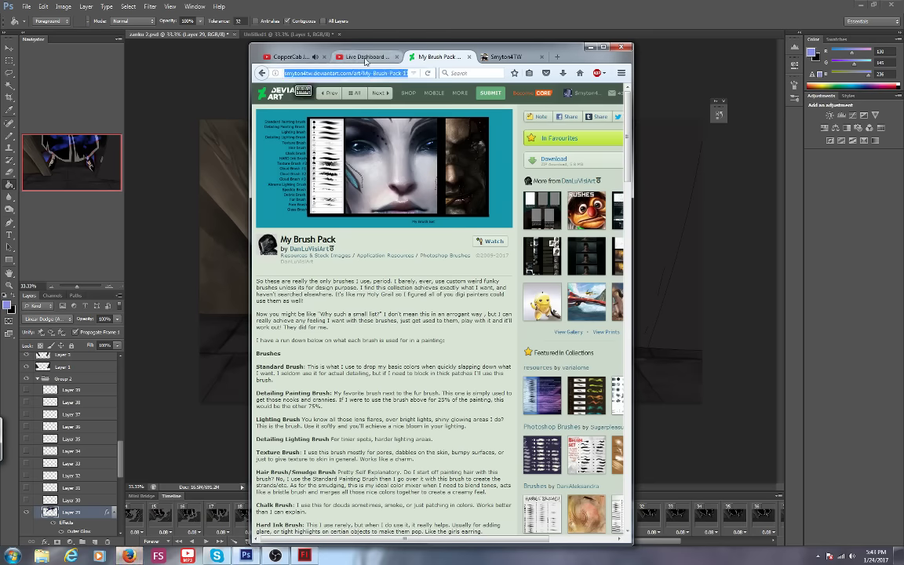
click(355, 57)
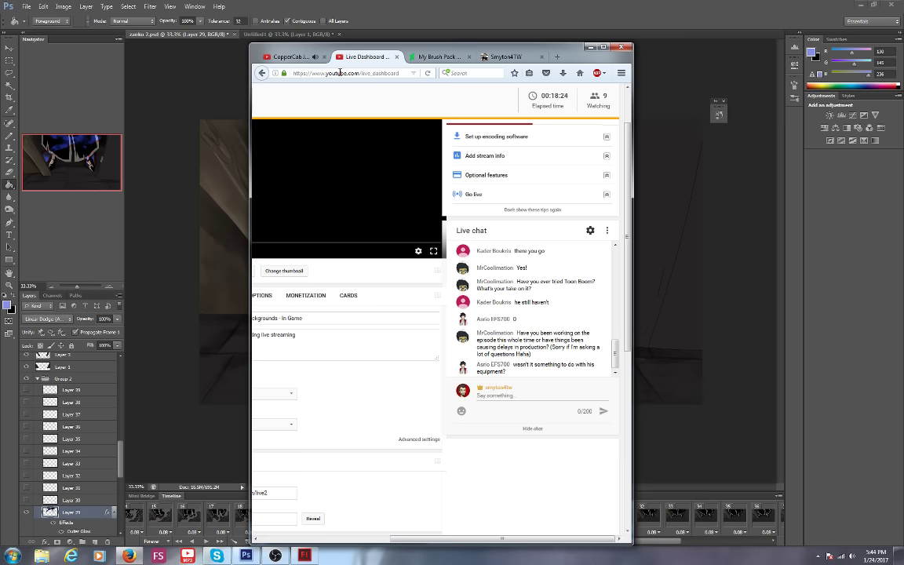
scroll(567, 275, down, 3)
scroll(567, 278, up, 4)
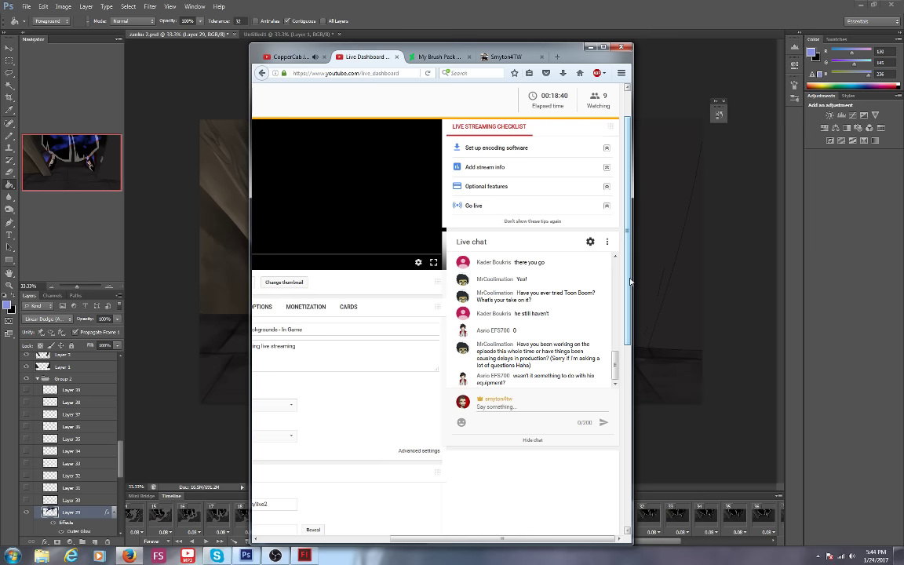
click(354, 11)
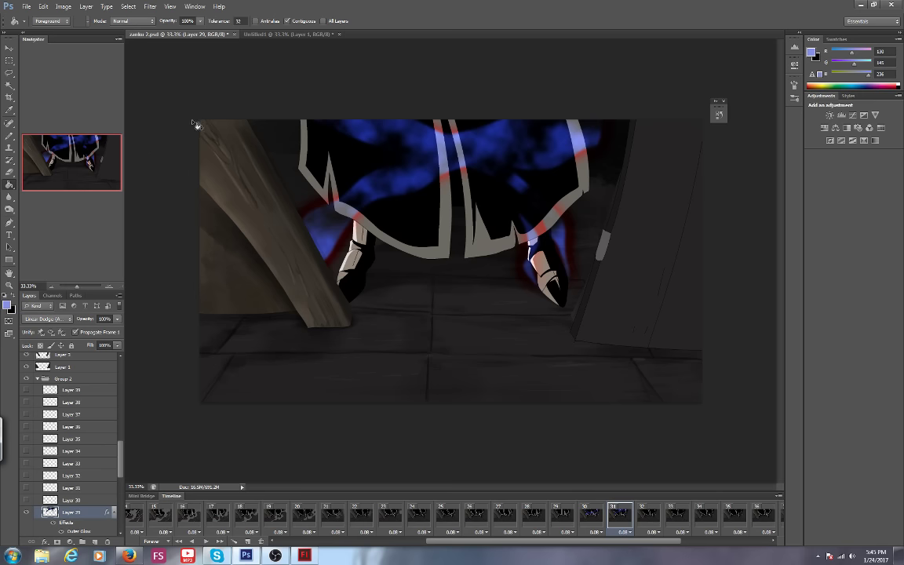
Sample the dark brown 3e362d from zanku 2.psd as foreground color and ready the Paint Bucket in the Untitled1 document.
click(263, 34)
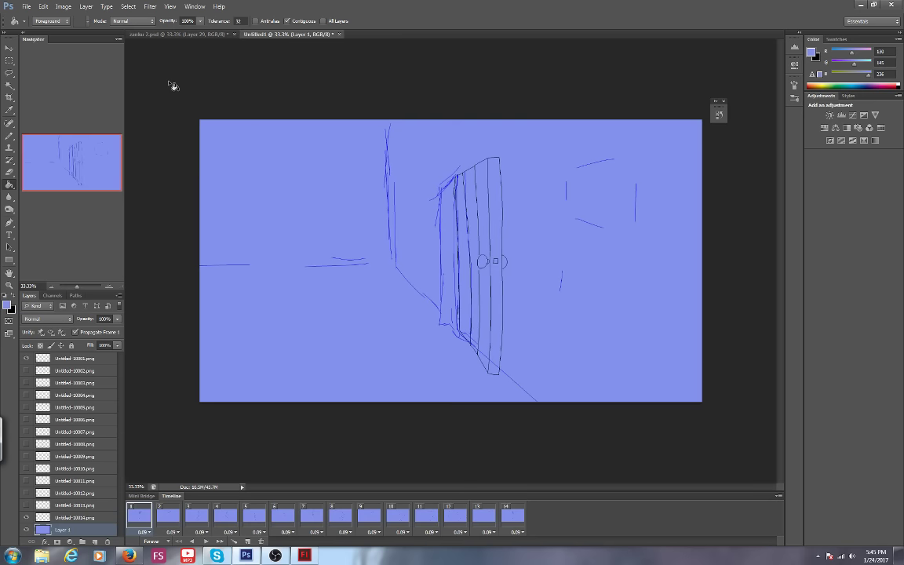
click(144, 34)
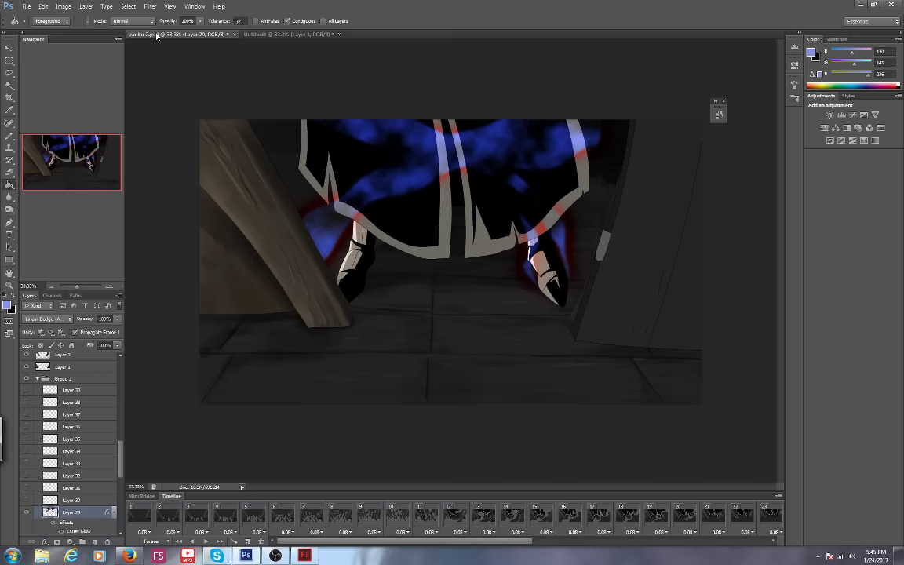
click(7, 307)
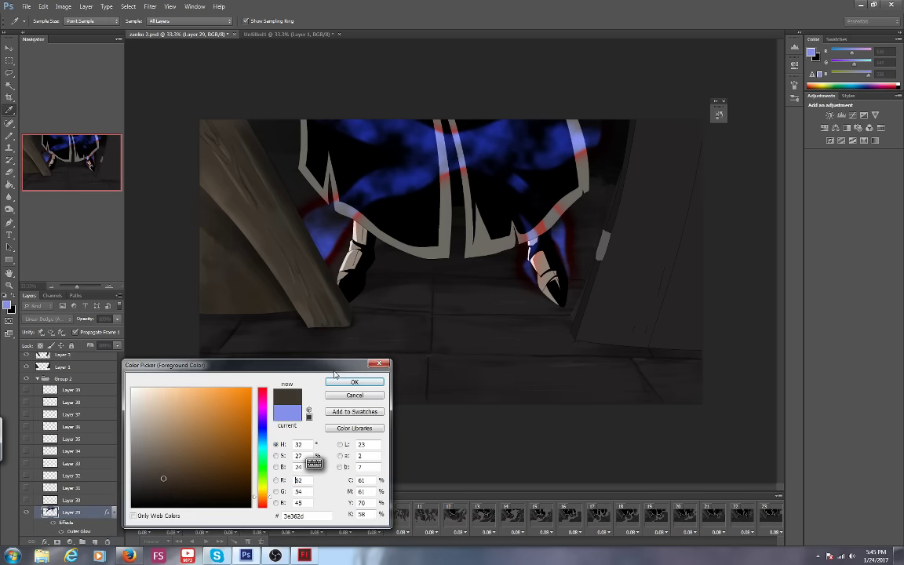
click(354, 381)
click(291, 34)
click(9, 186)
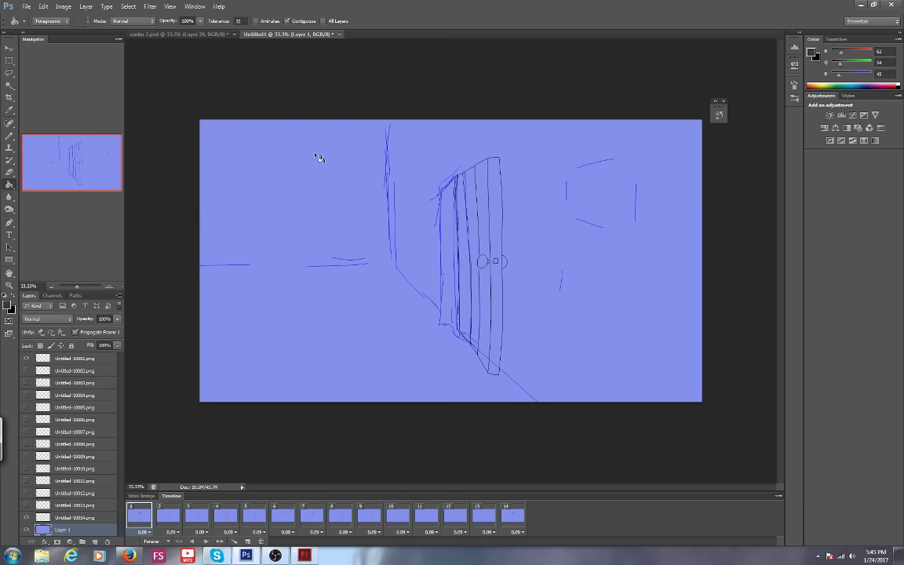
Examine the door line drawing in frame 1 of Untitled1 up close.
key(ctrl+plus)
key(ctrl+plus)
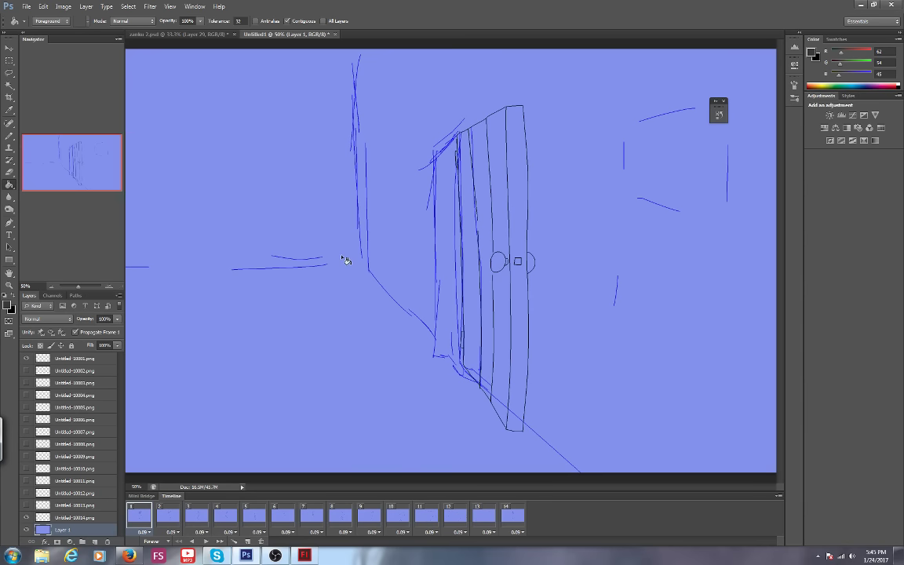
drag(73, 169, 82, 162)
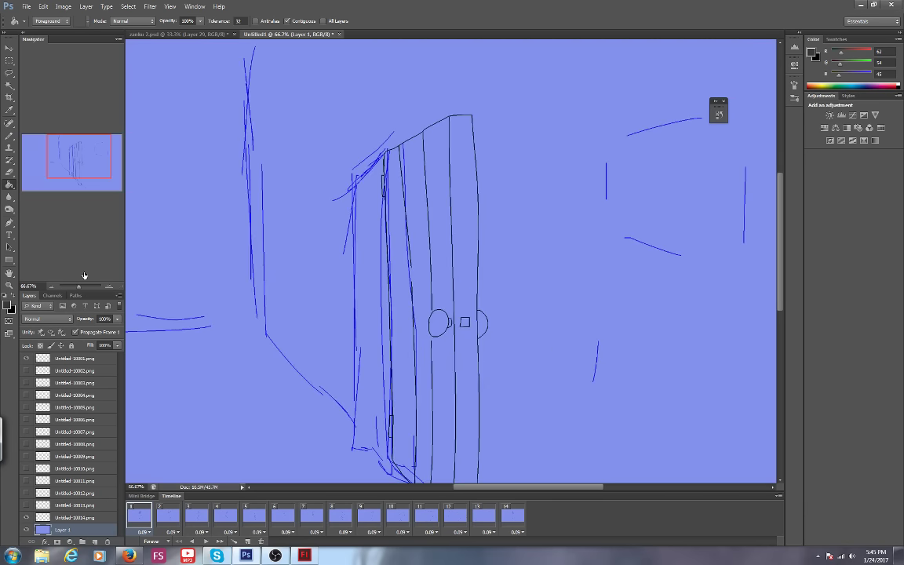
drag(79, 287, 82, 287)
drag(79, 147, 62, 164)
key(ctrl+minus)
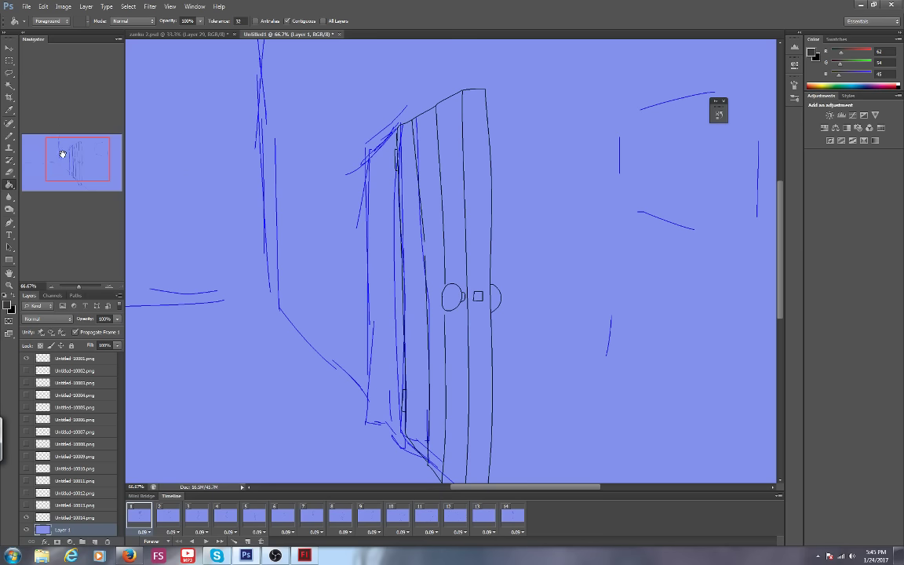
drag(66, 164, 70, 168)
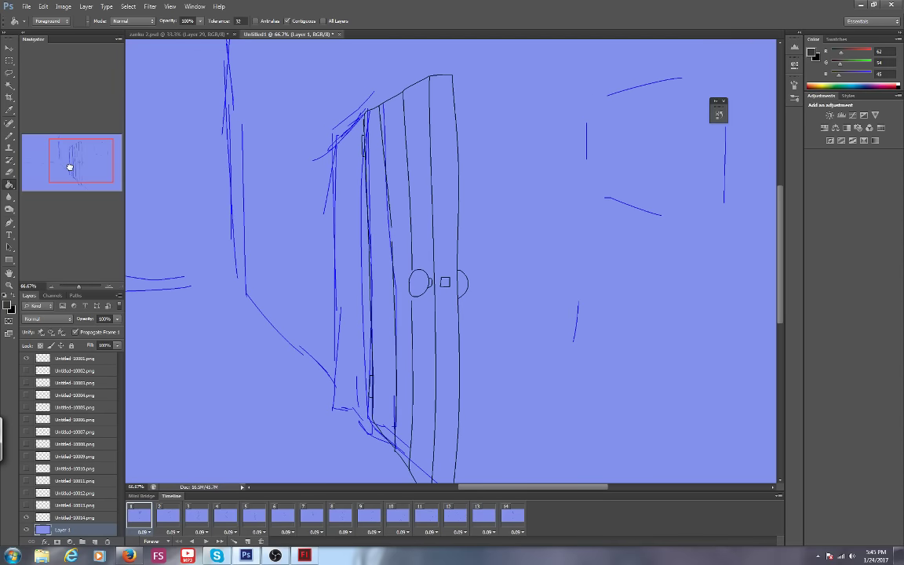
Play the zanku 2.psd animation, stop on frame 12, and sample the door's dark color (RGB 23, 21, 21) as foreground.
key(ctrl+Tab)
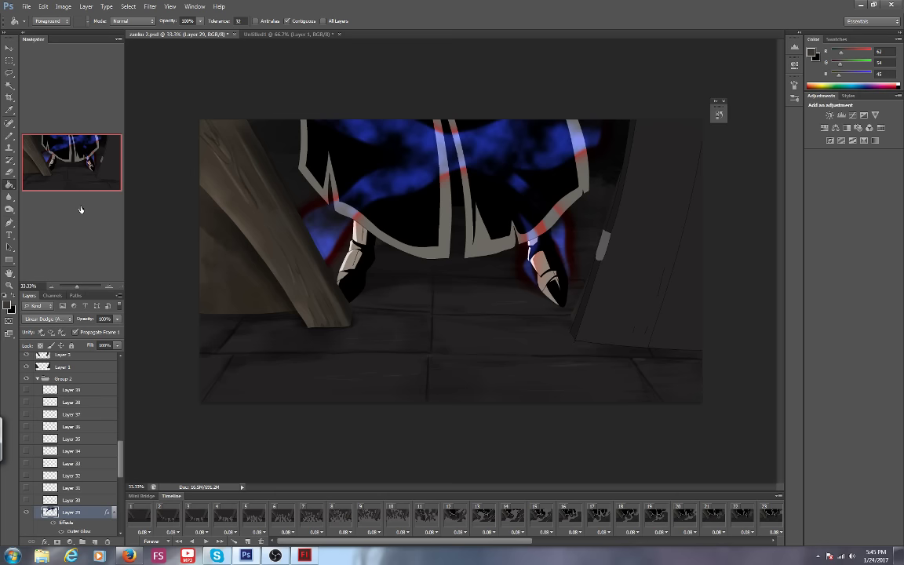
key(space)
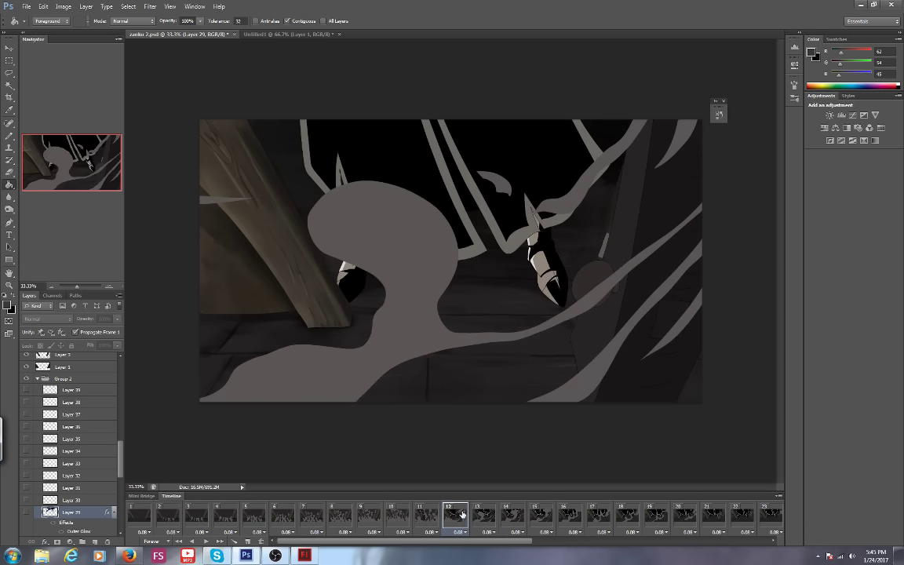
click(455, 515)
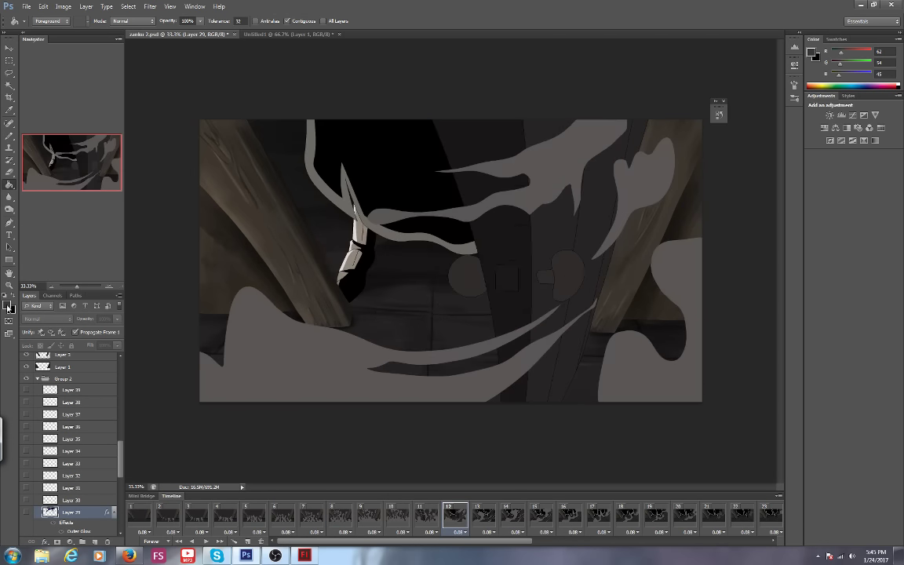
click(8, 306)
key(Return)
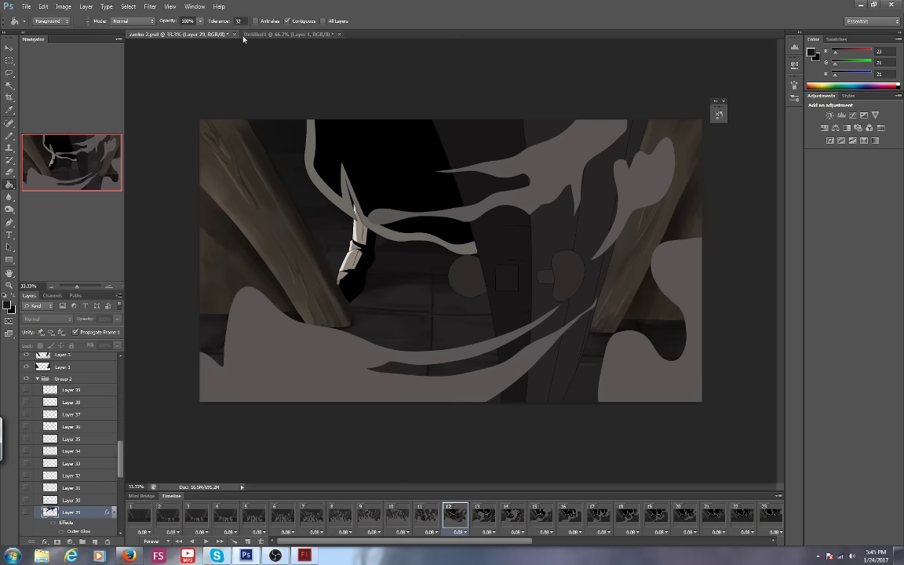
In frame 1 of Untitled1, select the Untitled-10001.png layer, try filling the door's edge strip, and undo the fill.
click(244, 34)
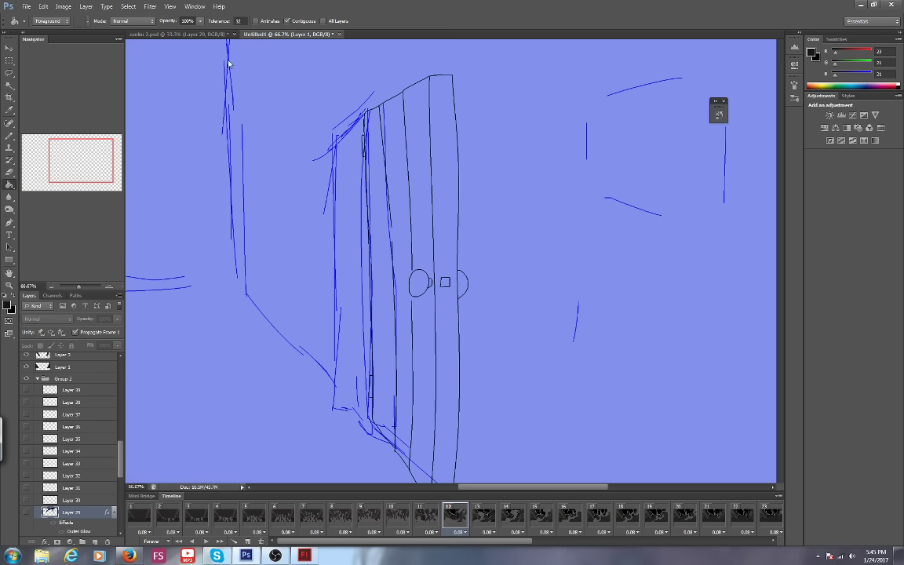
click(167, 517)
click(145, 517)
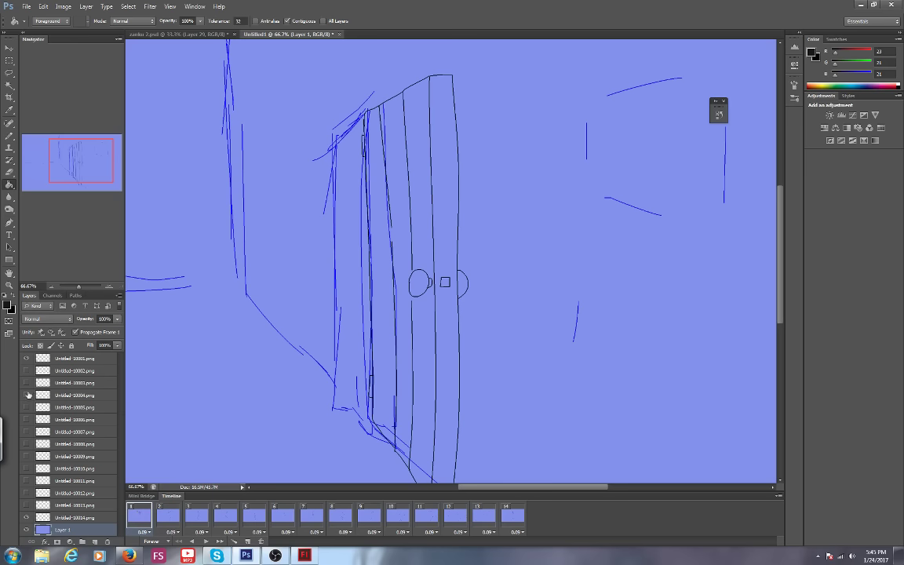
click(102, 355)
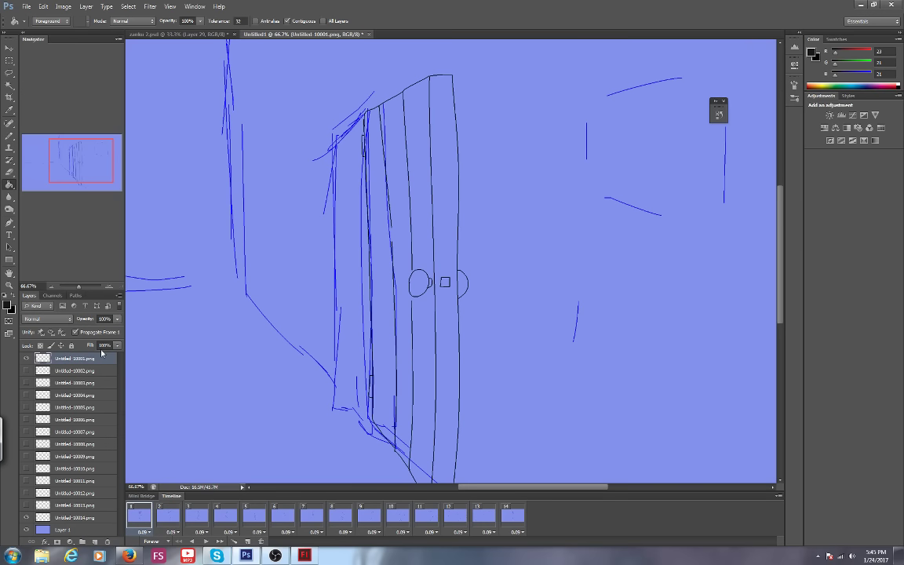
click(444, 235)
click(43, 6)
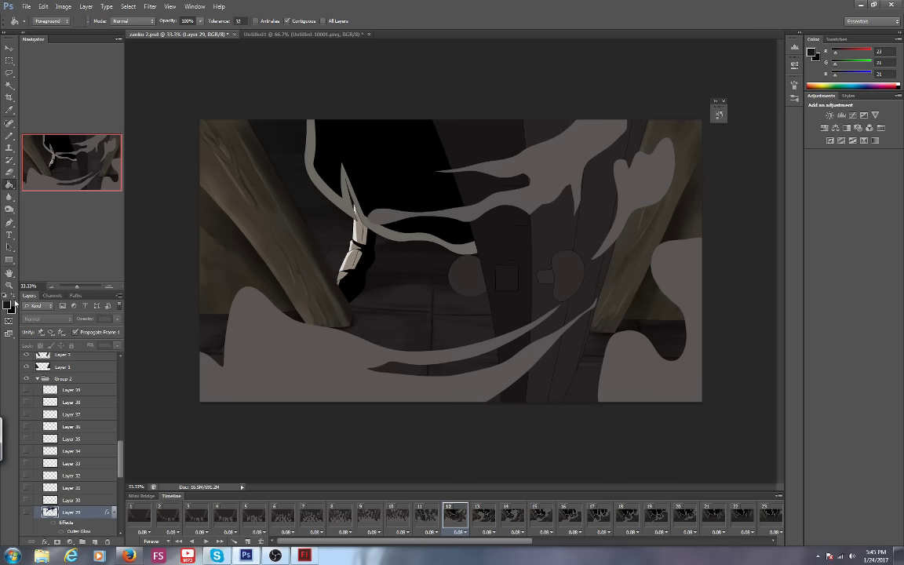
Sample a slightly lighter door color (RGB 35, 31, 31) from zanku 2.psd and fill the door's edge strip in Untitled1's frame 1.
click(7, 305)
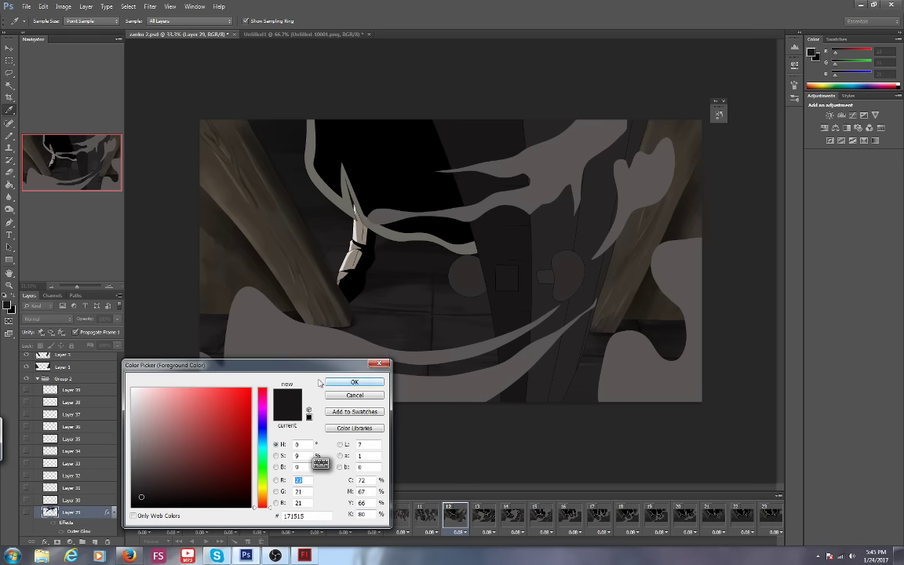
click(354, 382)
key(g)
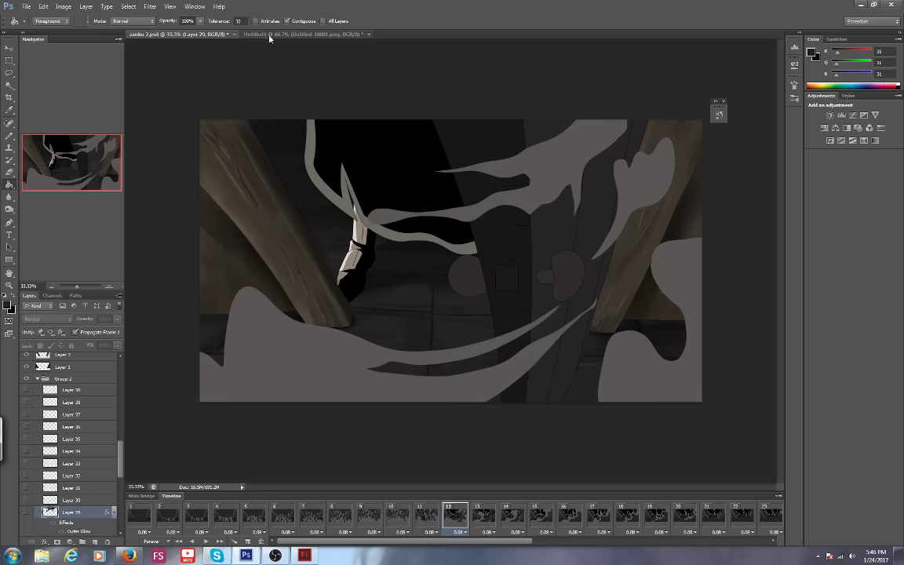
click(269, 34)
click(440, 224)
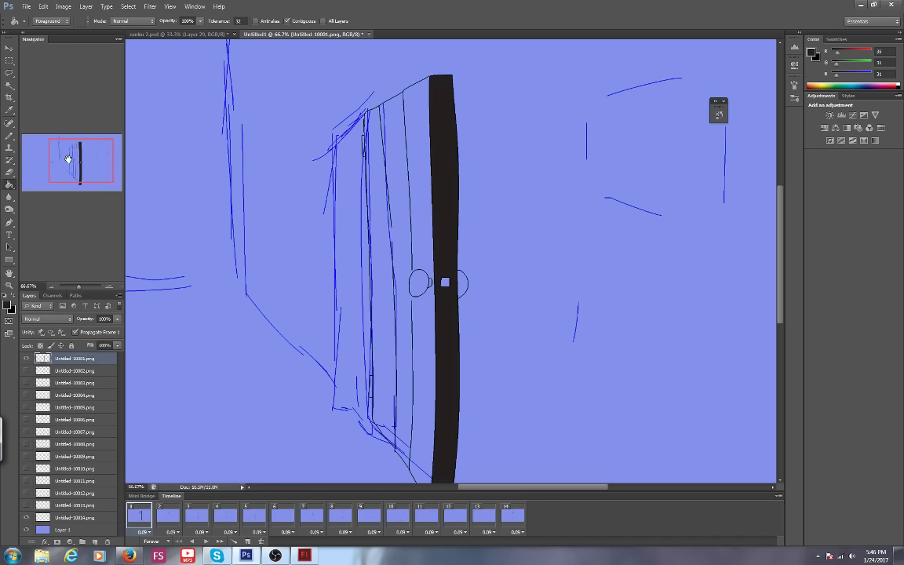
Fill the door's edge strip with the dark color in frames 2, 3 and 4, each on its own layer.
drag(67, 159, 68, 163)
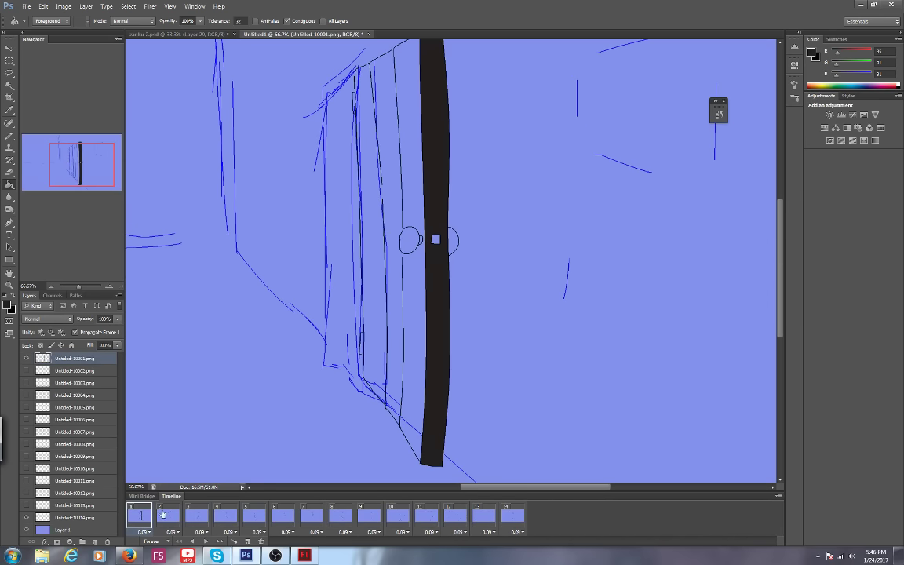
click(162, 515)
click(197, 515)
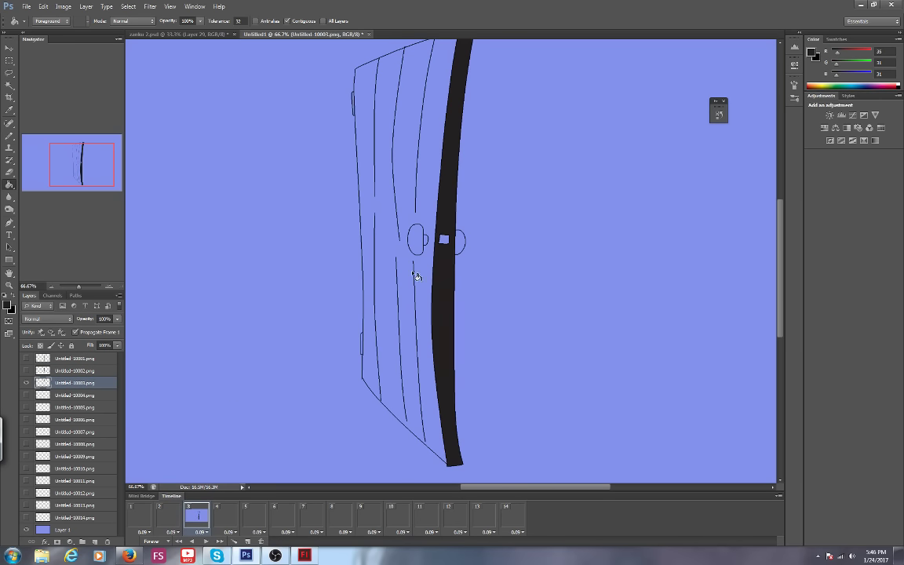
click(226, 514)
click(60, 396)
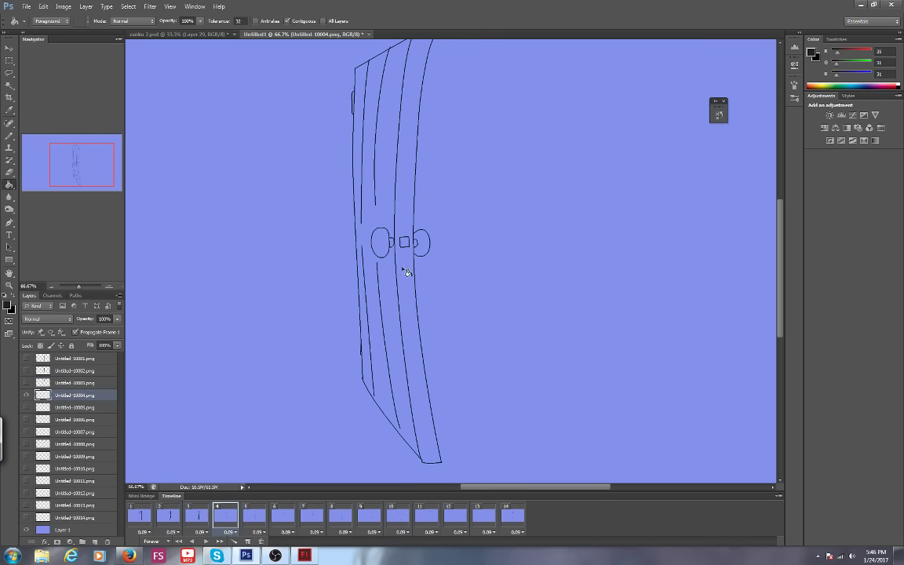
click(407, 272)
Fill the door's edge strip with the dark color in frames 5, 6 and 7, each on its own layer.
click(254, 515)
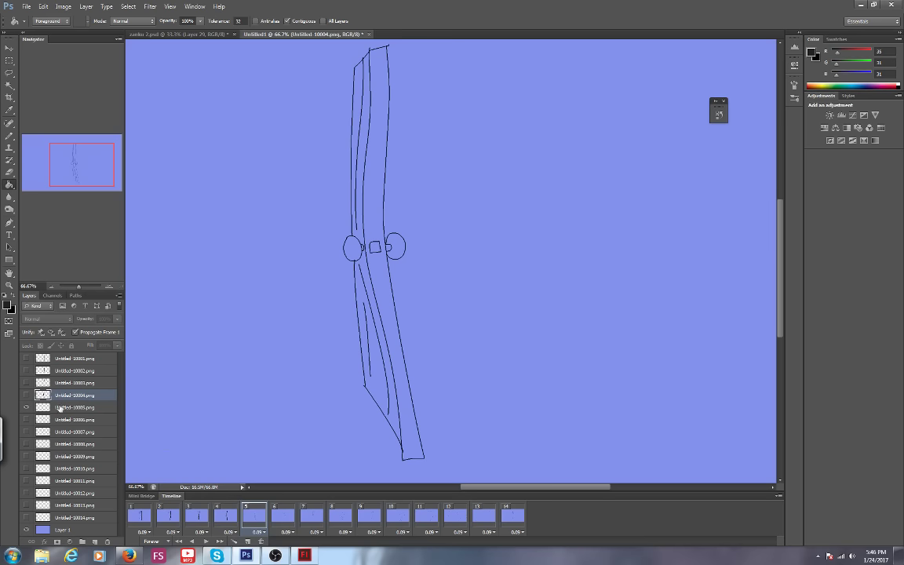
click(60, 408)
click(376, 208)
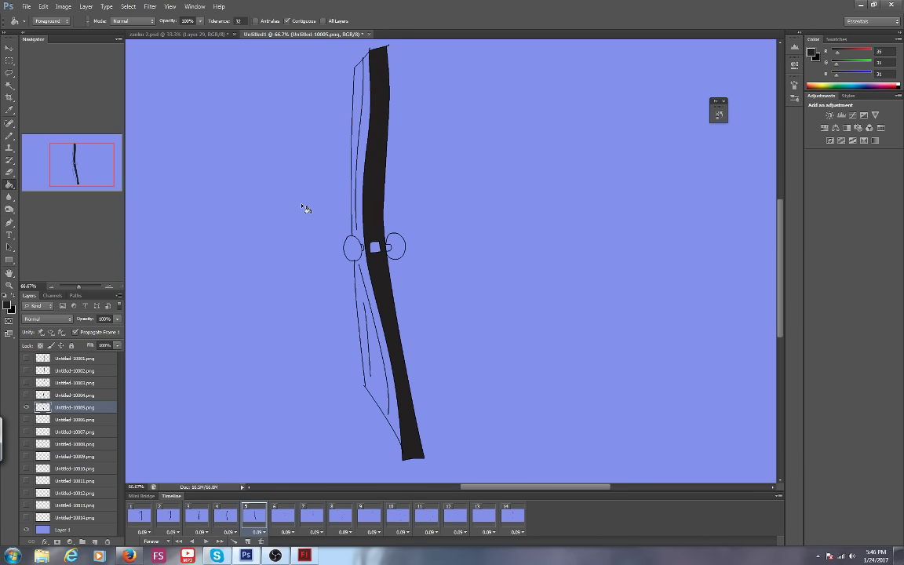
click(283, 515)
click(60, 420)
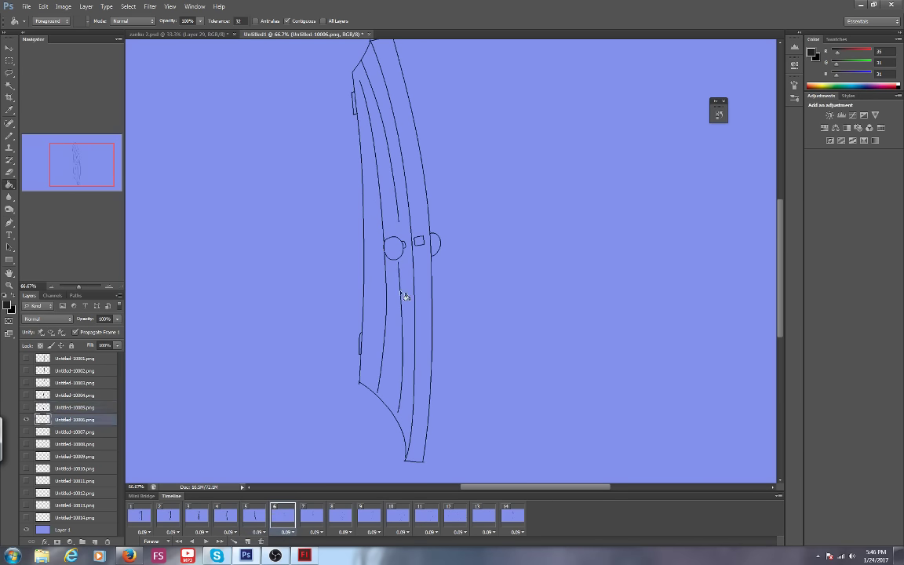
click(424, 259)
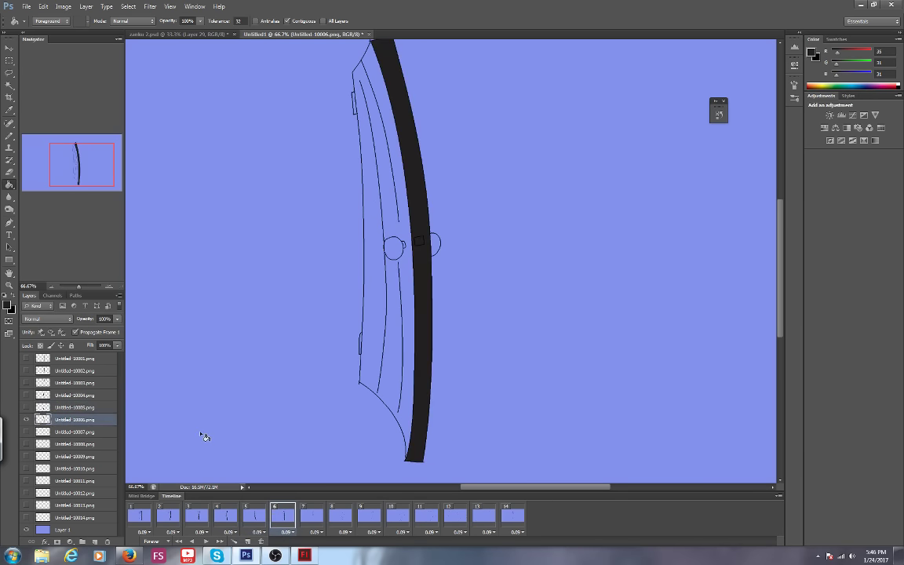
click(312, 515)
click(60, 432)
click(443, 302)
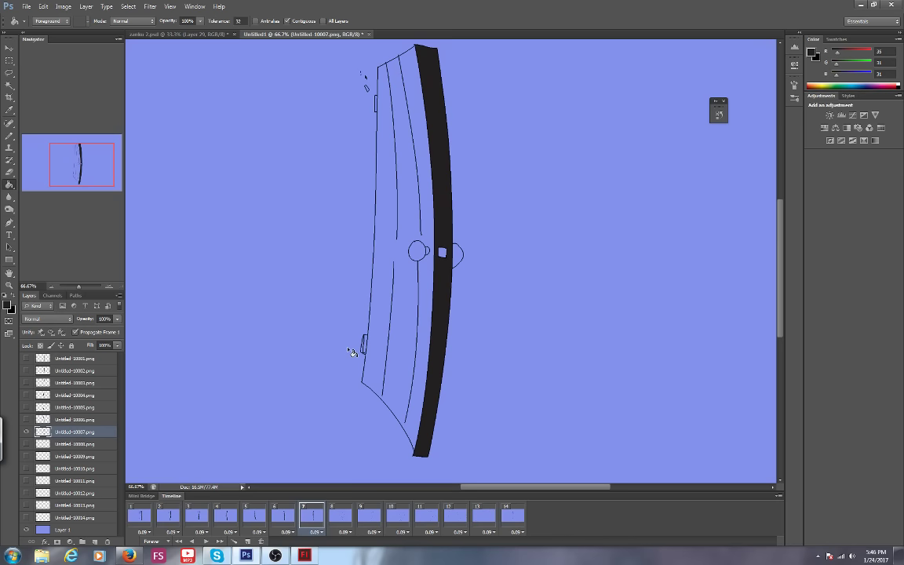
Select frame 8 and its Untitled-10008.png layer, try filling the door's edge strip, and undo the fill.
click(340, 515)
click(71, 444)
click(483, 230)
click(43, 6)
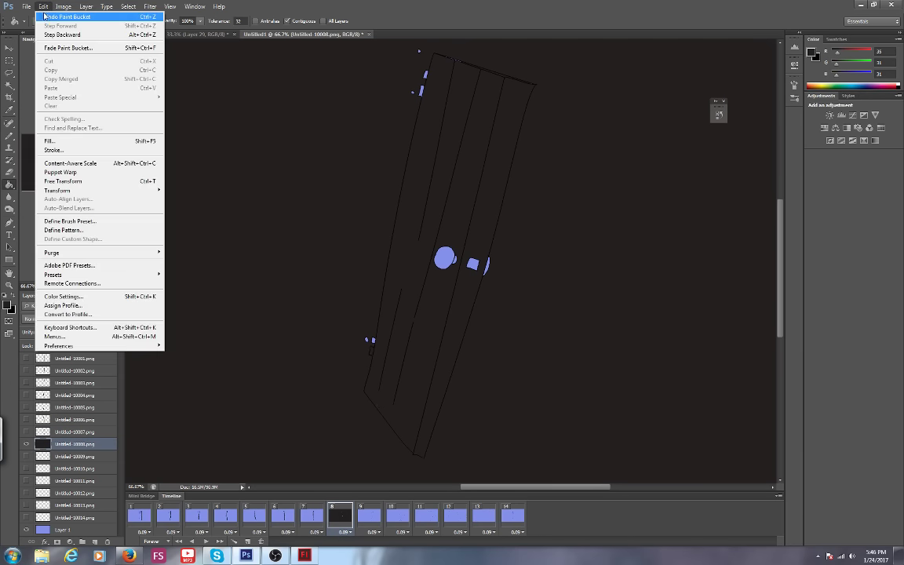
click(47, 15)
Close the gap in the outline at the door's lower corner in frame 8 with a black Pencil stroke.
scroll(73, 256, up, 5)
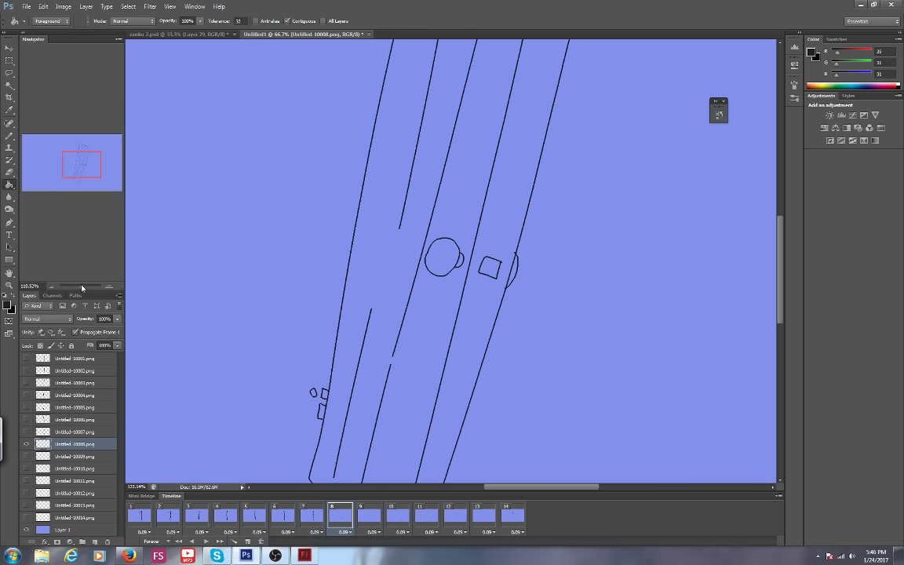
drag(81, 155, 80, 176)
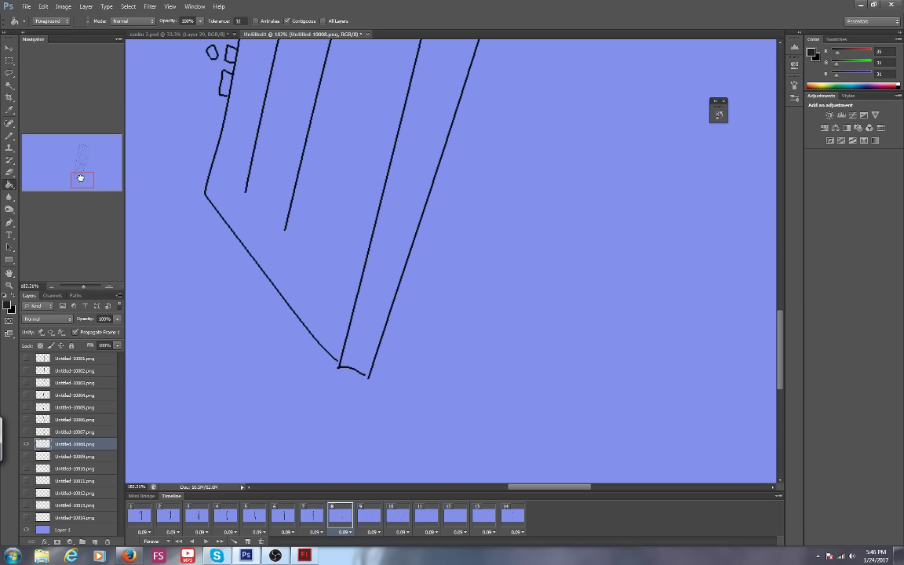
click(8, 137)
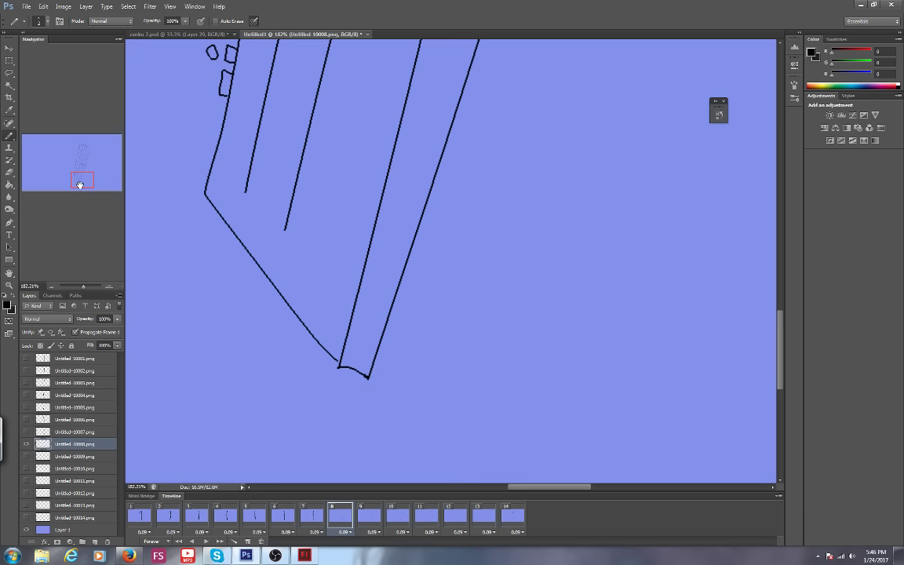
Fill the closed edge strip of the door in frame 8 with the dark color using the Paint Bucket.
drag(79, 185, 84, 163)
click(10, 185)
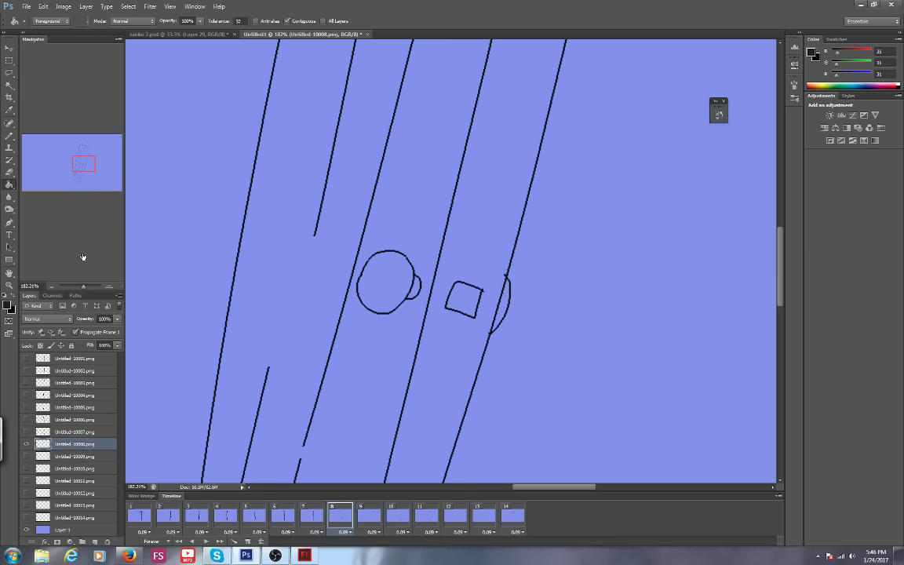
scroll(82, 287, down, 5)
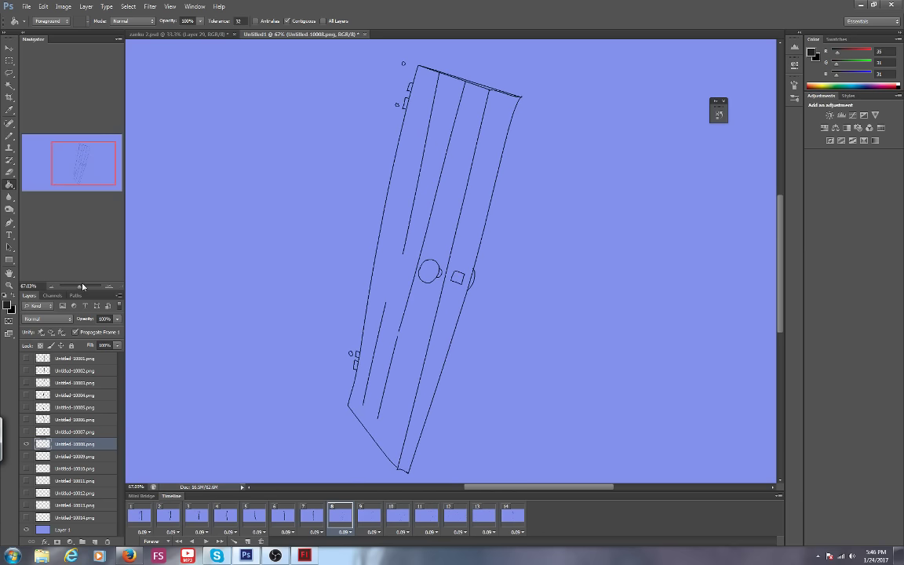
click(466, 219)
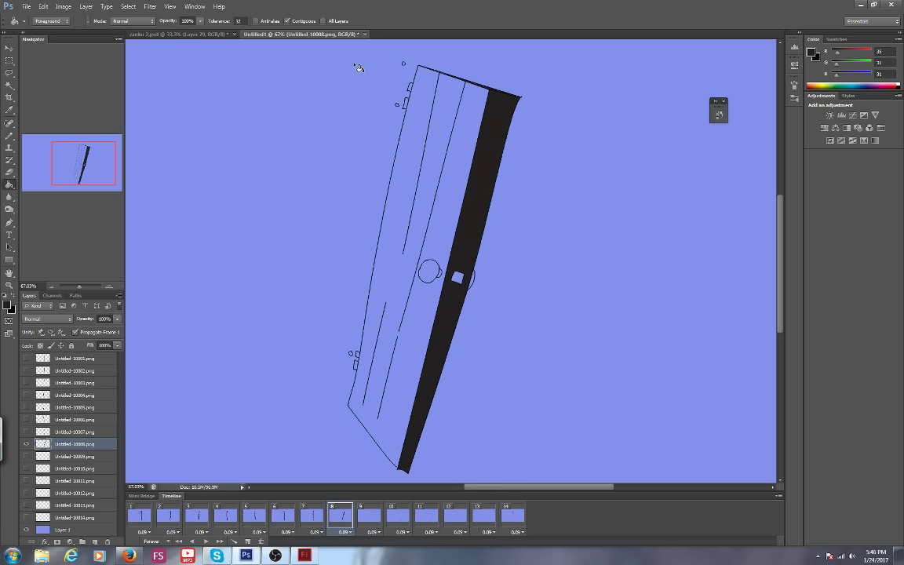
Select frame 9 and its Untitled-10009.png layer, try filling the door's edge strip, and undo the fill.
click(369, 515)
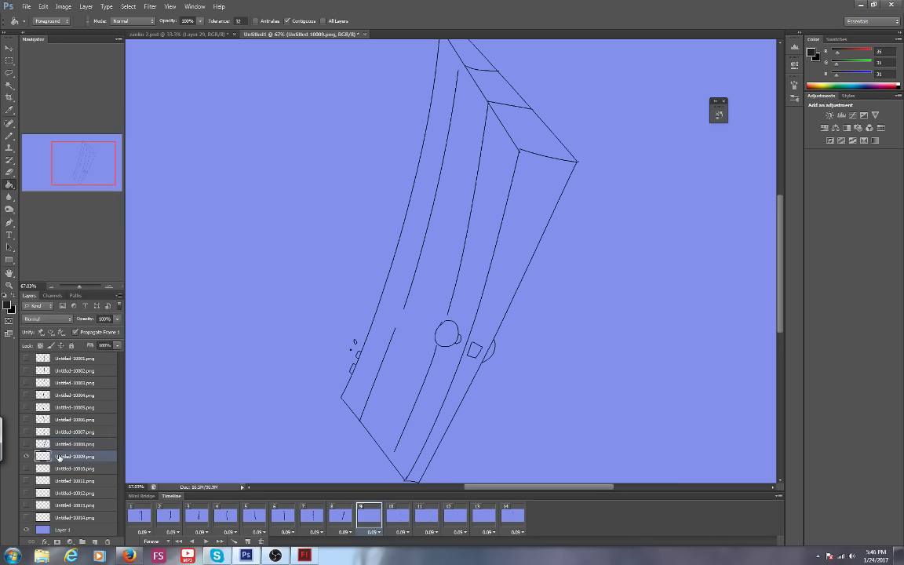
click(498, 287)
click(43, 7)
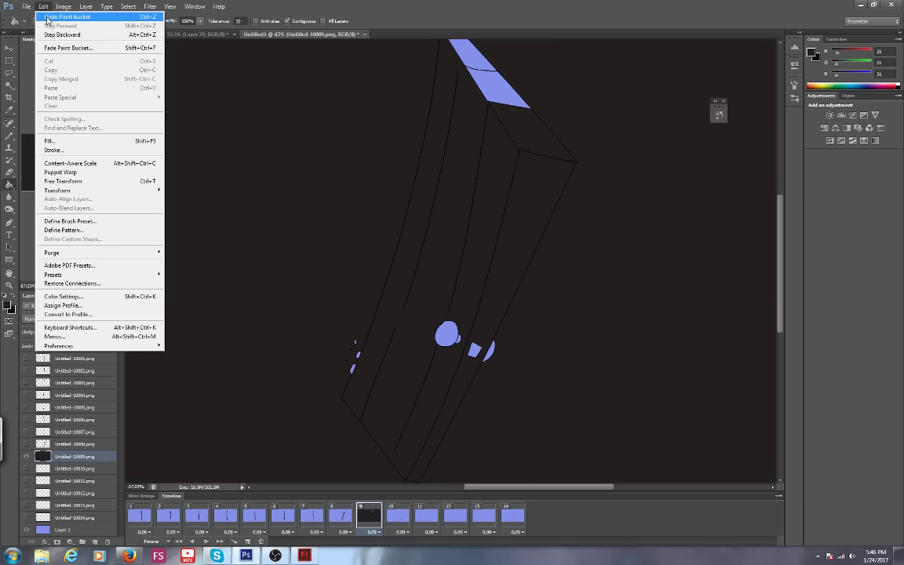
click(67, 16)
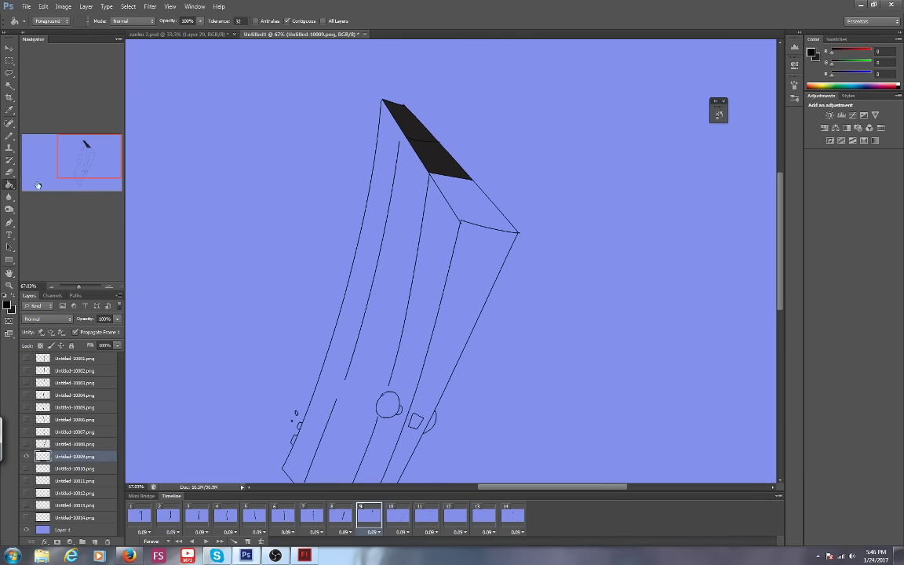
Close the corner gaps in the door's outline in frame 9 with black Pencil strokes and trim the overshooting line ends.
drag(78, 286, 87, 287)
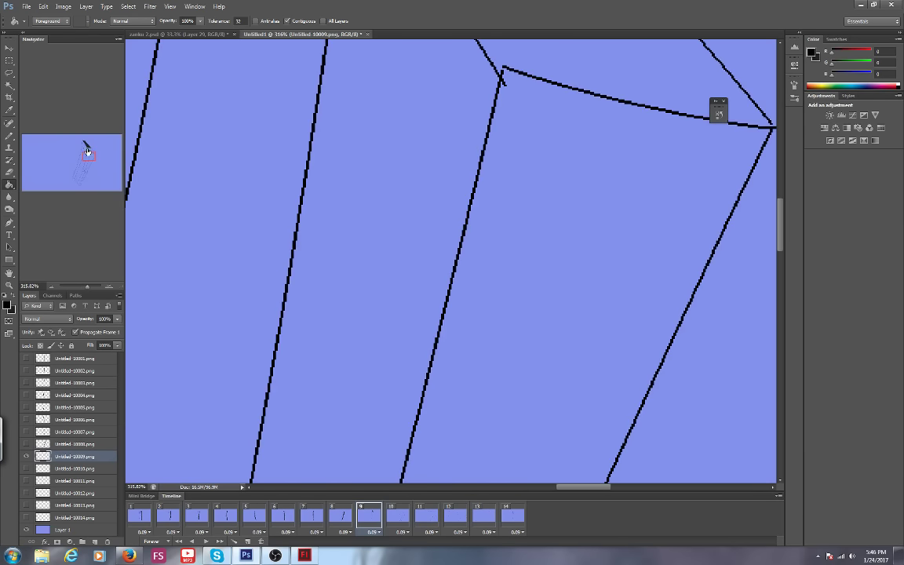
drag(87, 151, 86, 143)
click(9, 135)
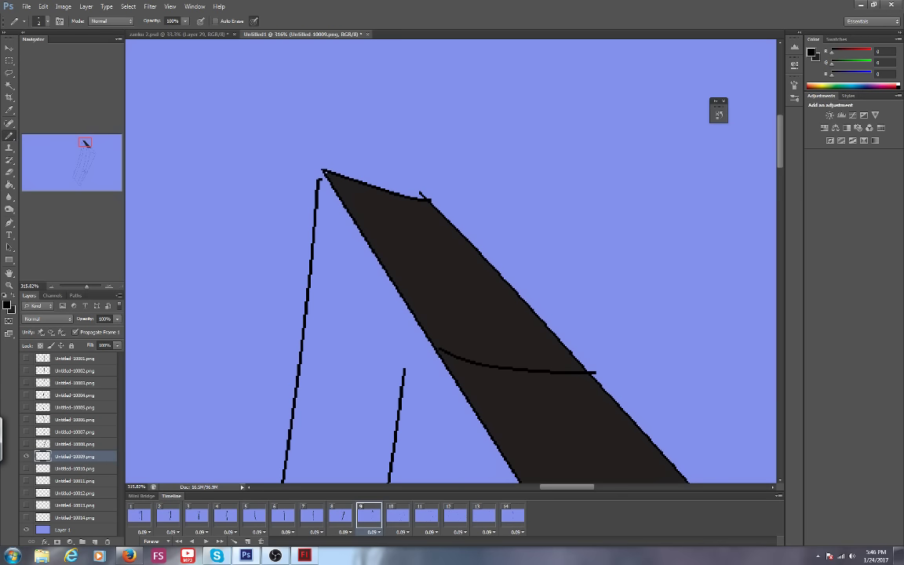
drag(85, 141, 92, 153)
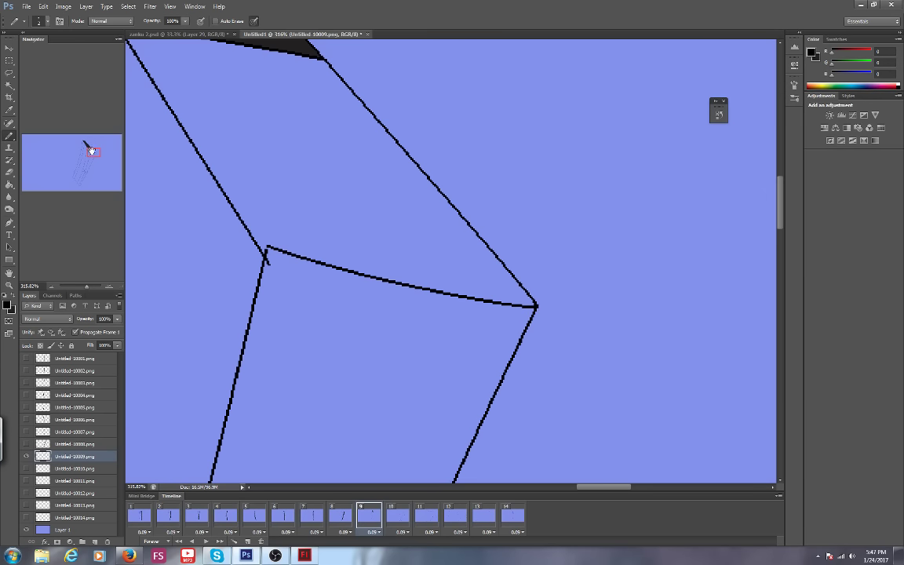
drag(91, 149, 90, 148)
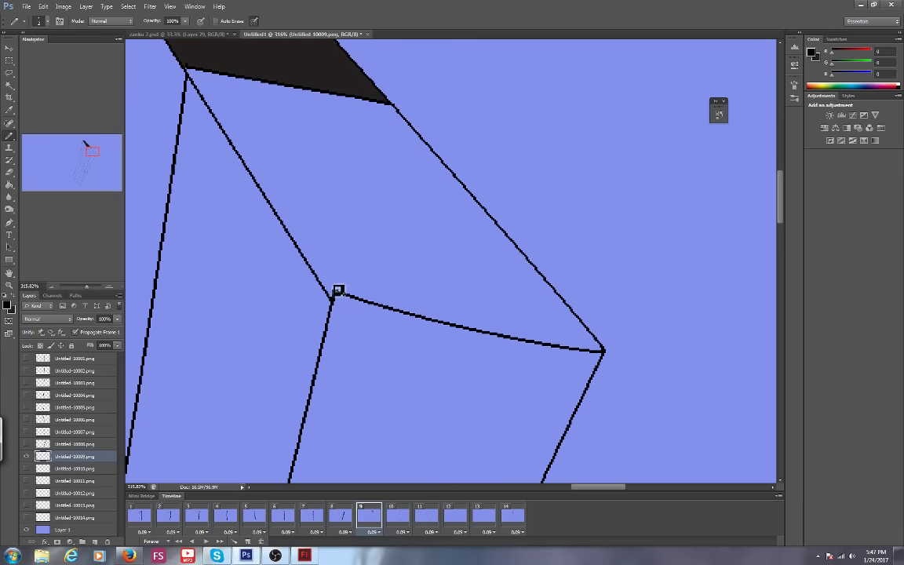
scroll(338, 291, up, 5)
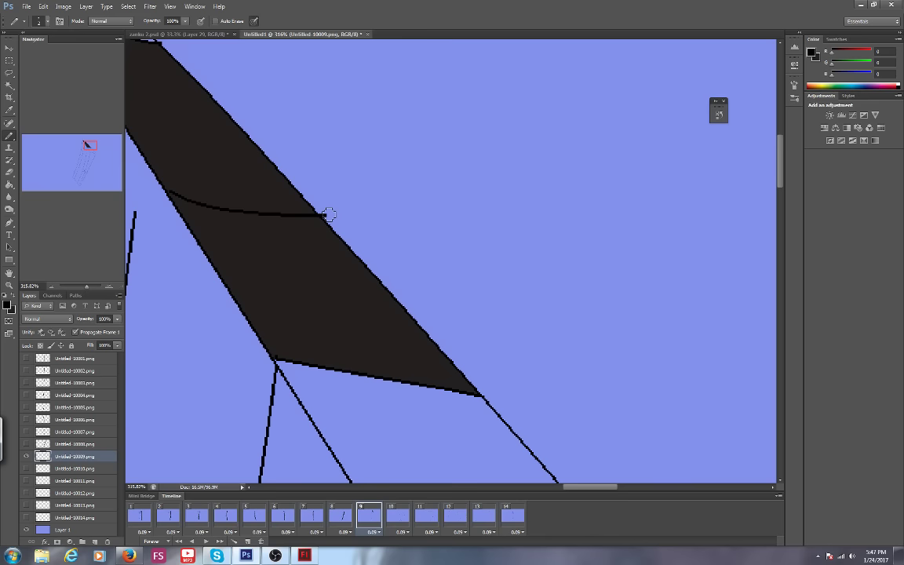
drag(90, 148, 87, 155)
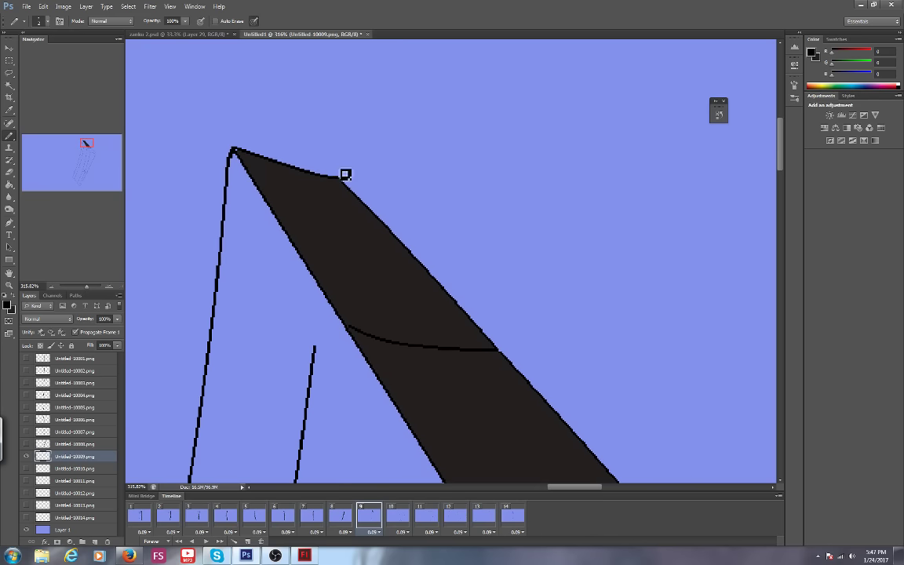
mouse_move(86, 142)
mouse_down()
mouse_move(78, 176)
mouse_move(81, 166)
mouse_up()
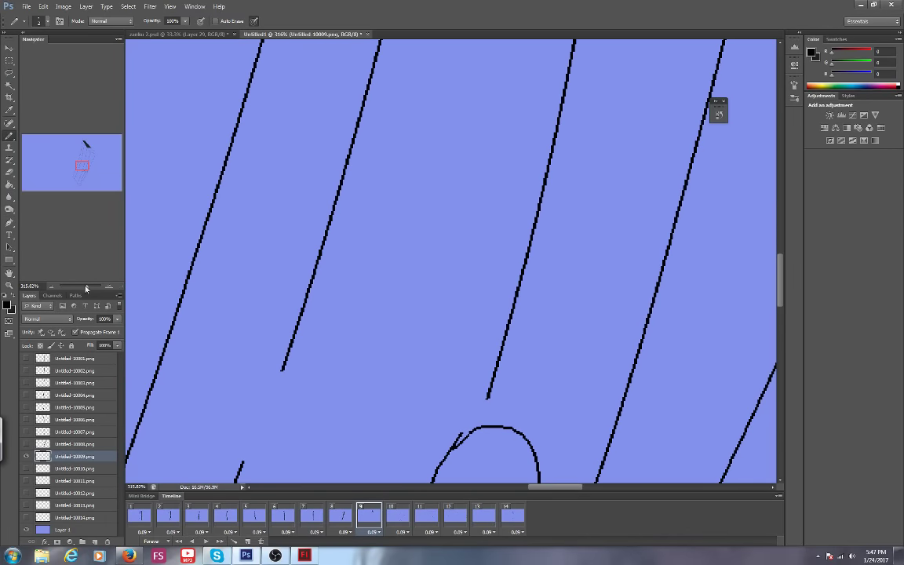
Set the foreground back to the dark color and fill the two remaining edge sections of the door in frame 9.
drag(86, 287, 84, 287)
click(7, 305)
click(348, 386)
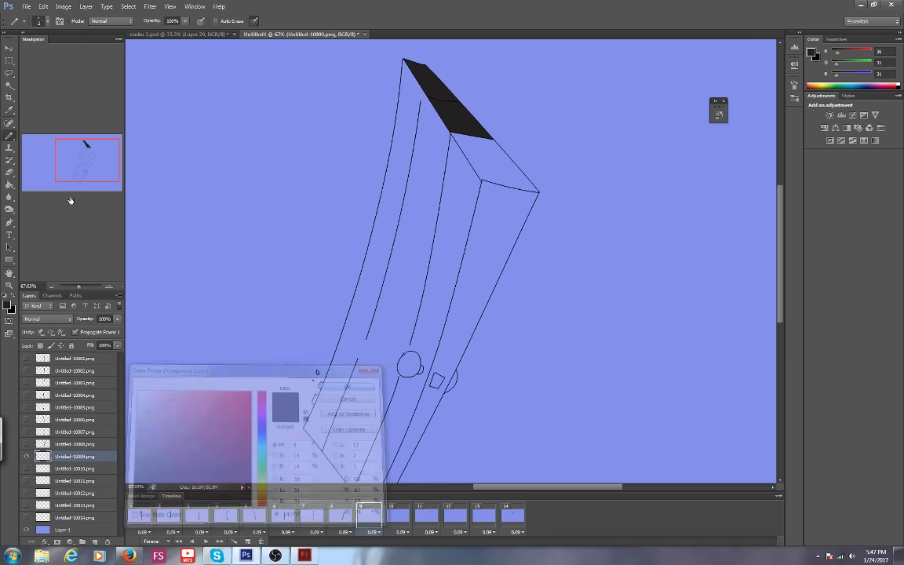
key(g)
click(490, 161)
click(474, 289)
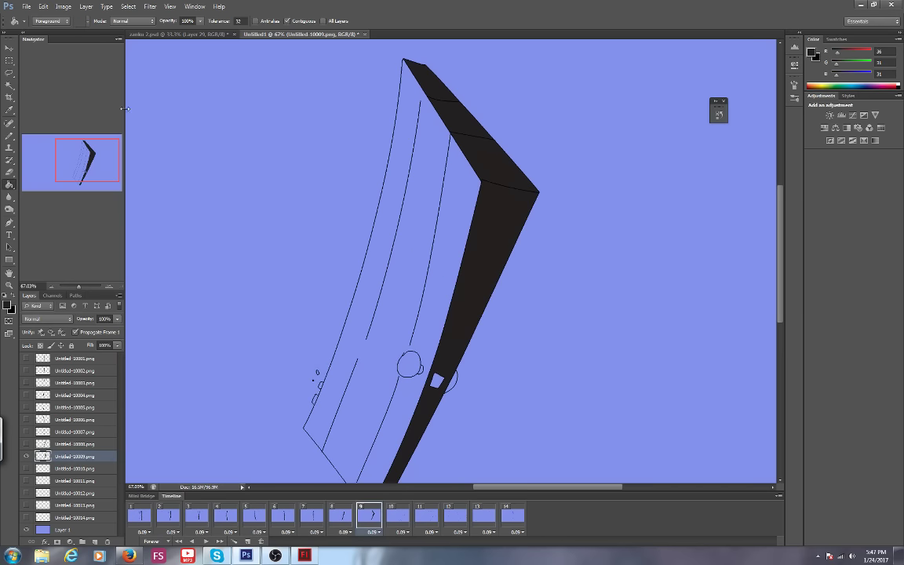
Select frame 10 and its Untitled-10010.png layer, and fill the three lower sections of the door's edge with the dark color.
drag(80, 139, 165, 181)
click(398, 516)
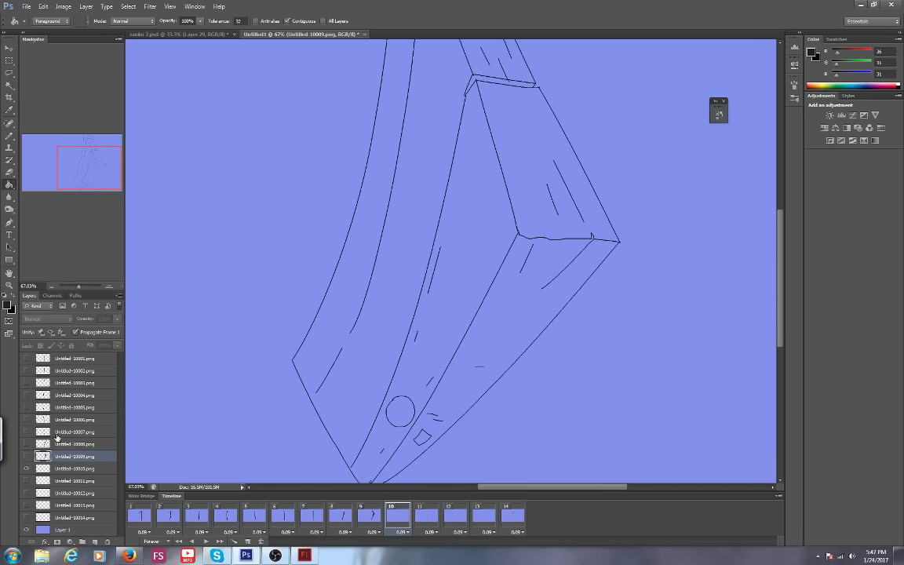
click(531, 220)
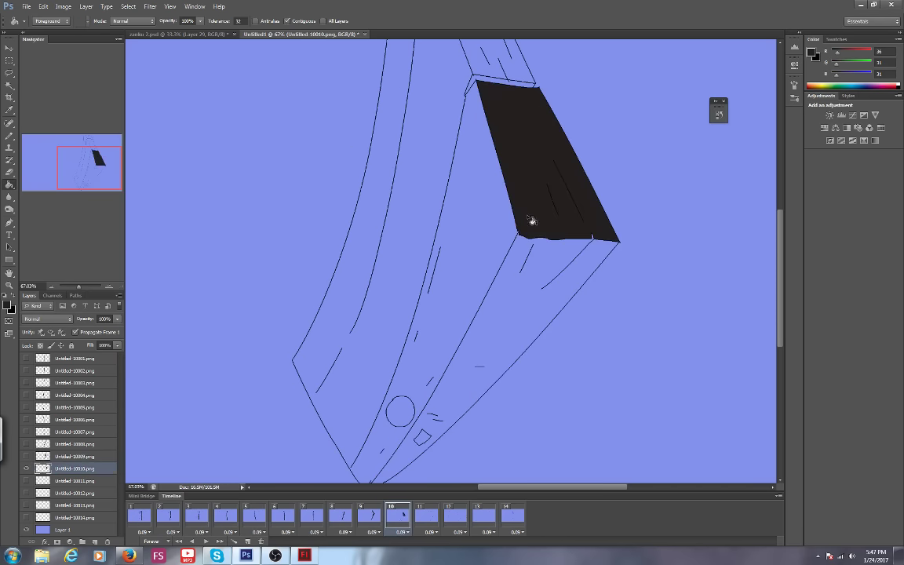
click(508, 293)
drag(93, 129, 86, 139)
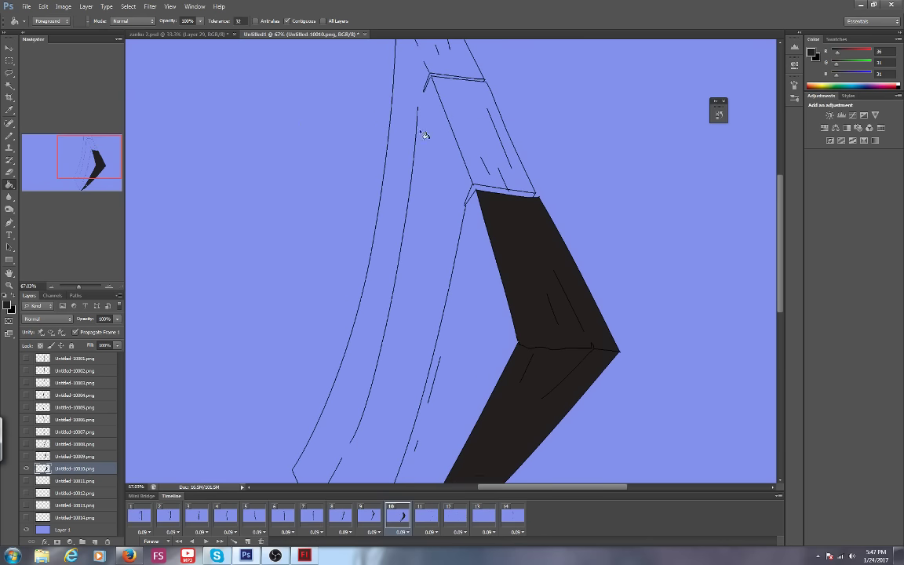
click(431, 86)
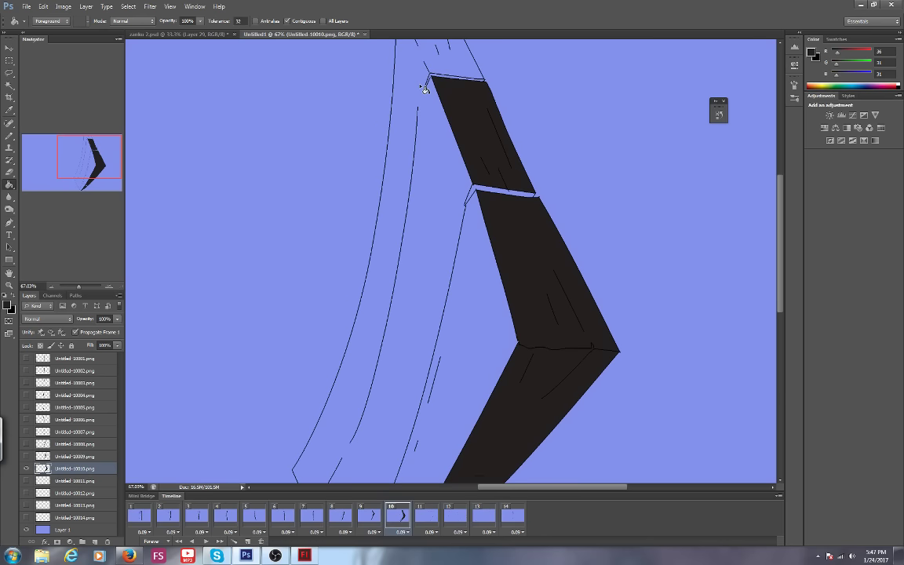
Close the outline gap of the door's uppermost edge section in frame 10 with a Pencil stroke and fill that section with the dark color.
scroll(424, 88, up, 1)
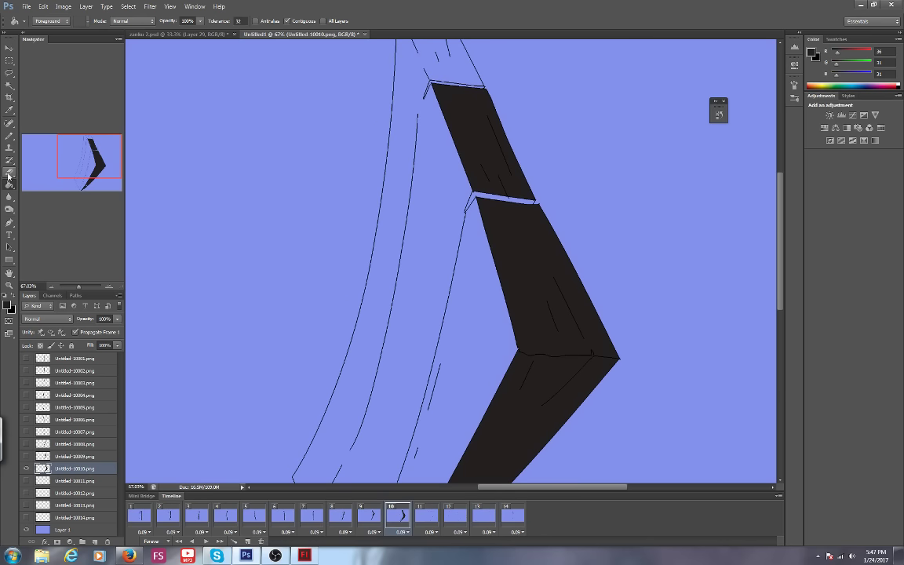
scroll(83, 119, up, 3)
key(b)
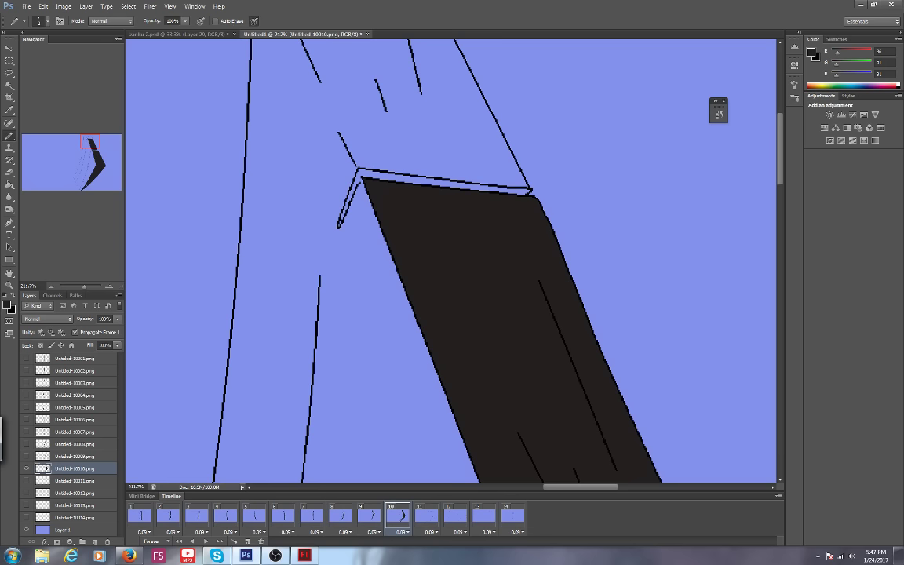
drag(322, 83, 341, 135)
click(9, 160)
click(10, 183)
click(374, 127)
mouse_move(779, 163)
mouse_down()
mouse_move(779, 139)
mouse_move(781, 161)
mouse_up()
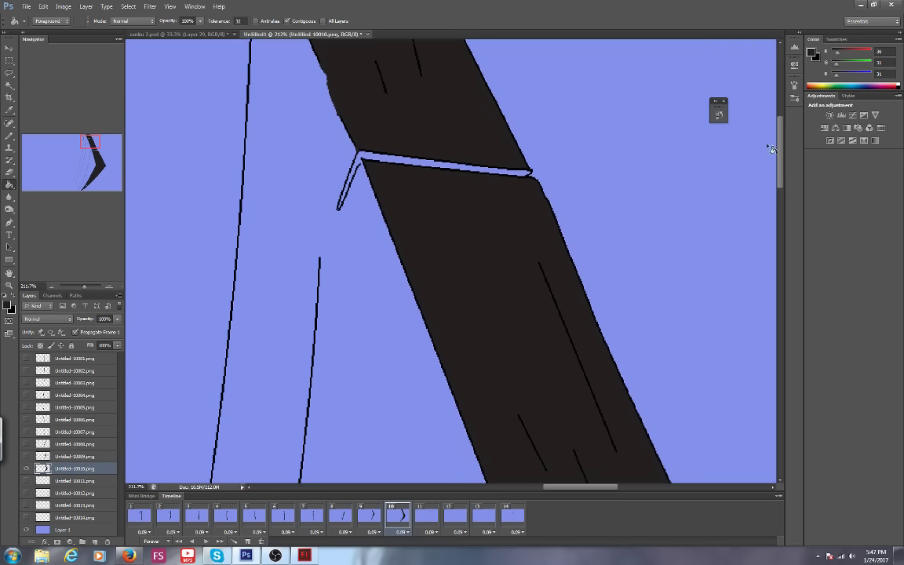
click(9, 133)
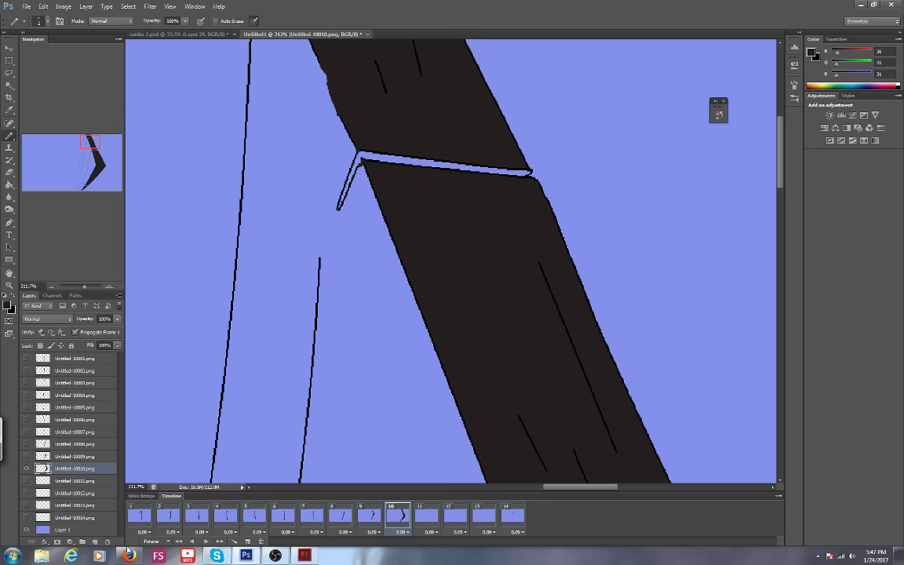
Switch to Firefox, read the live chat, and copy the username of the viewer offering animation help.
click(129, 557)
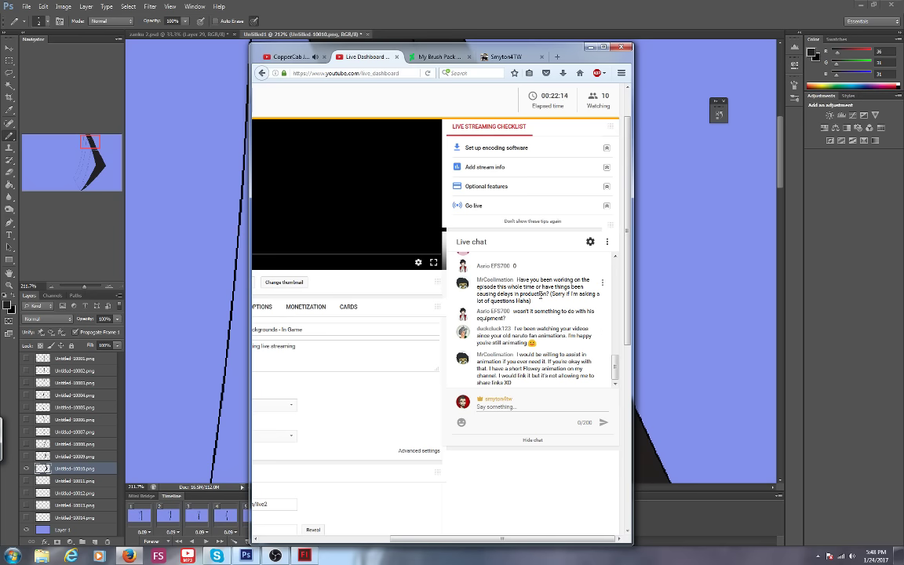
scroll(632, 388, down, 2)
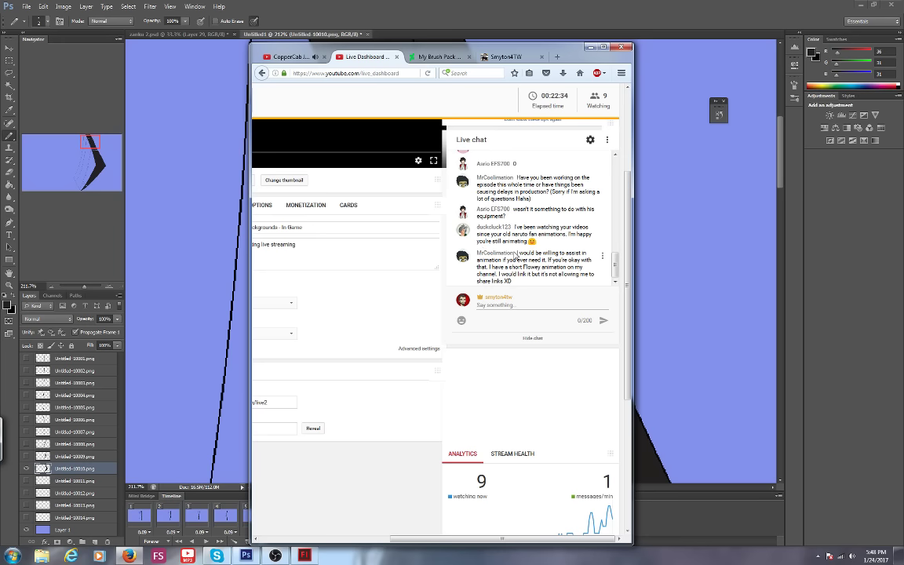
drag(516, 254, 479, 253)
right_click(435, 227)
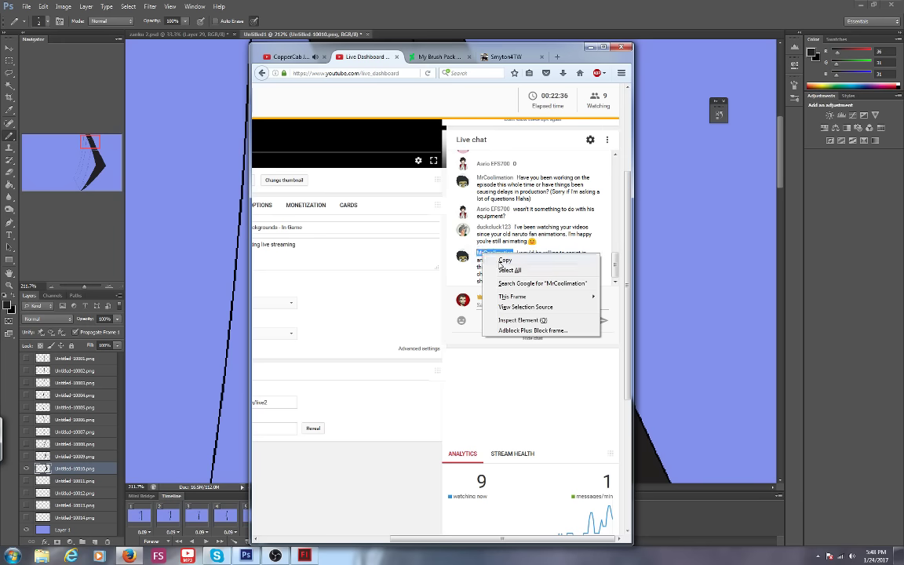
click(452, 234)
click(129, 555)
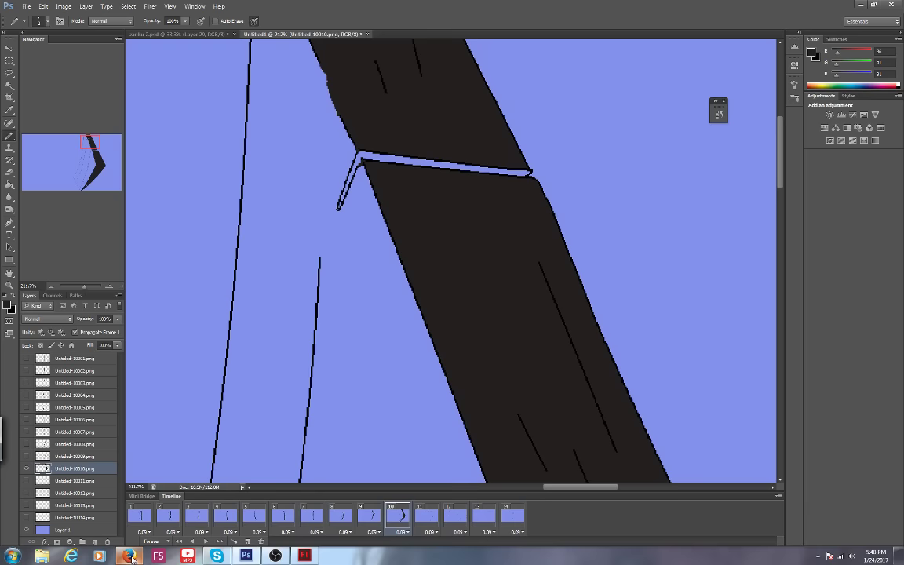
Load youtube.com in place of the My Brush Pack page in Firefox and open the account's own channel.
click(130, 556)
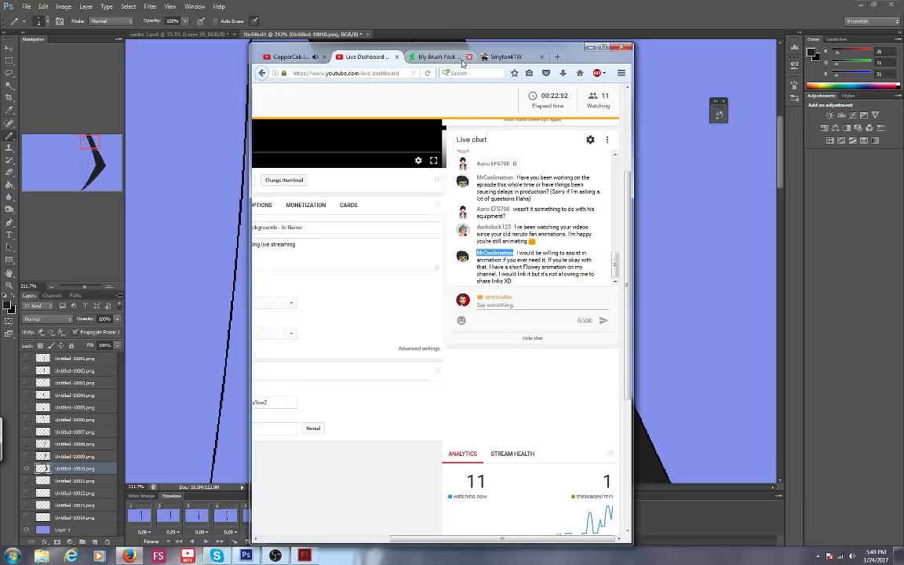
click(441, 58)
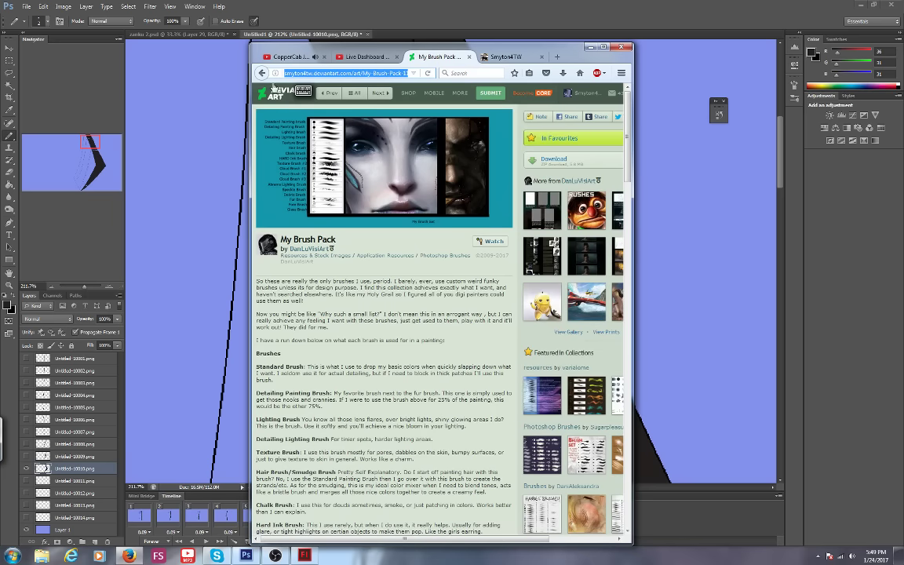
click(303, 90)
text(youtube.com/)
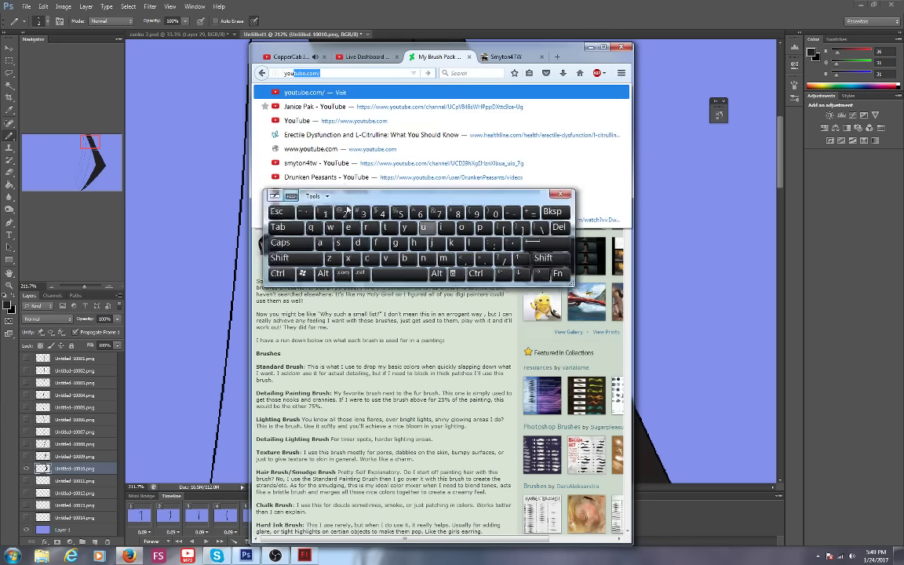
drag(347, 207, 329, 325)
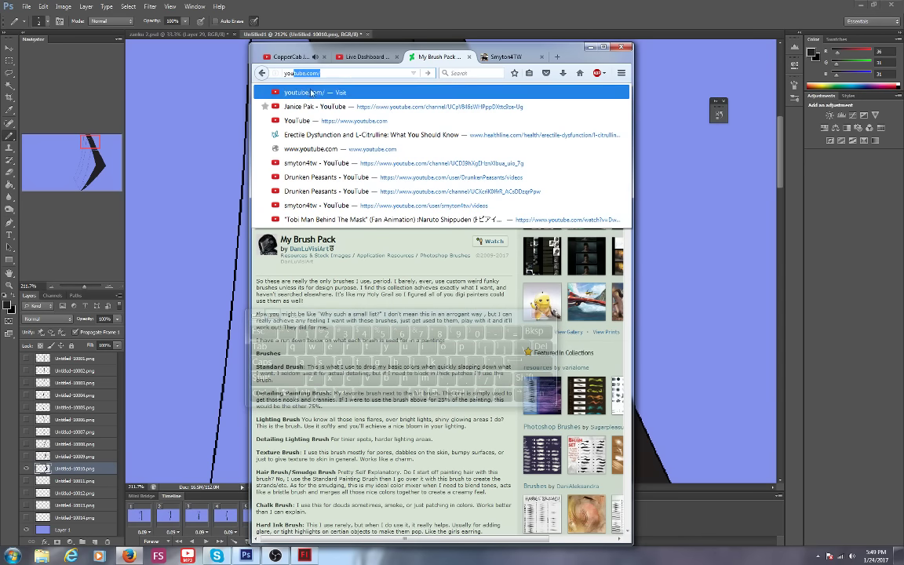
click(311, 93)
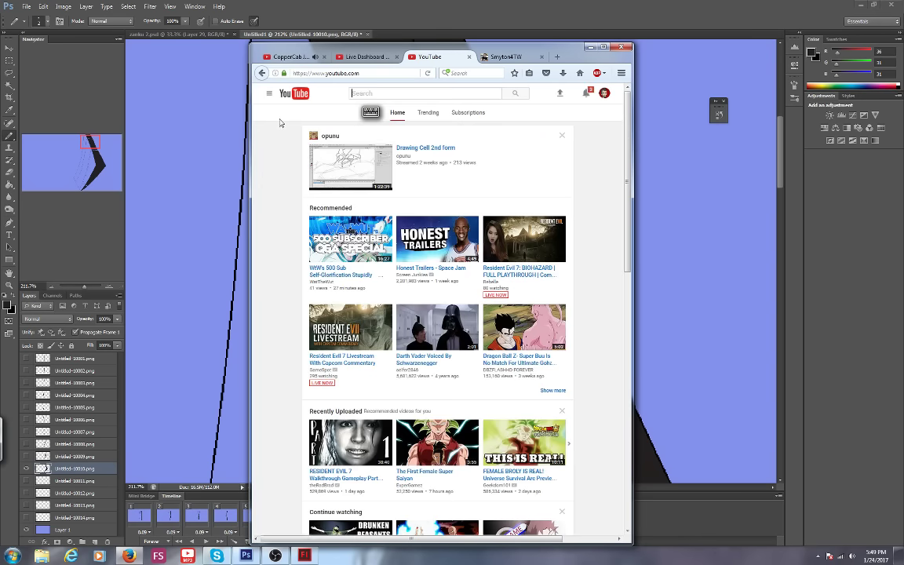
click(269, 94)
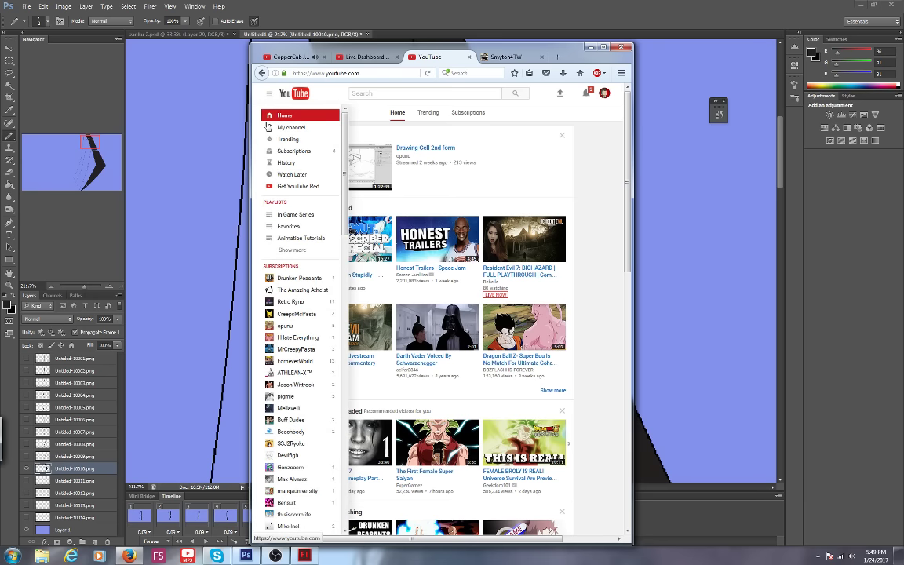
click(279, 129)
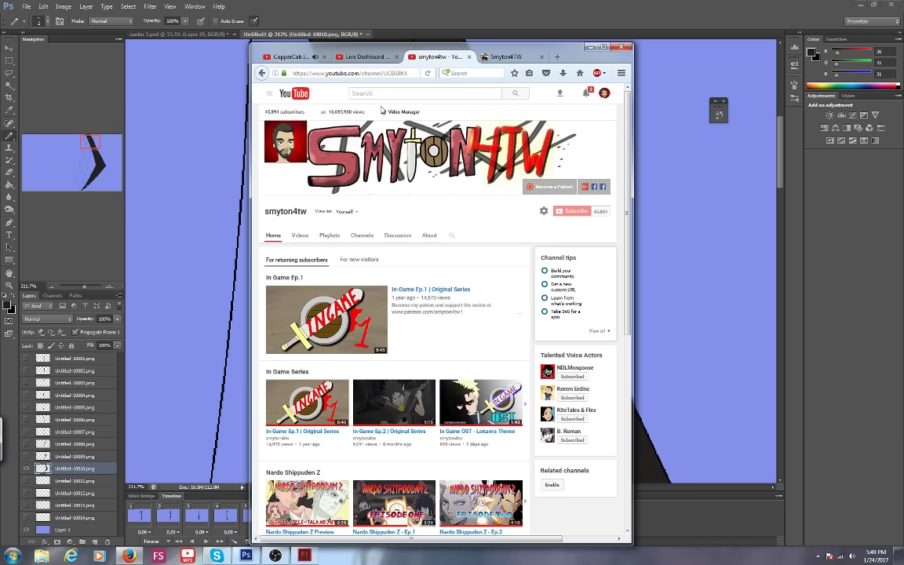
Pause the CopperCab video in its browser tab, and open the uploaded video 6 11c from the channel's Video Manager.
click(291, 57)
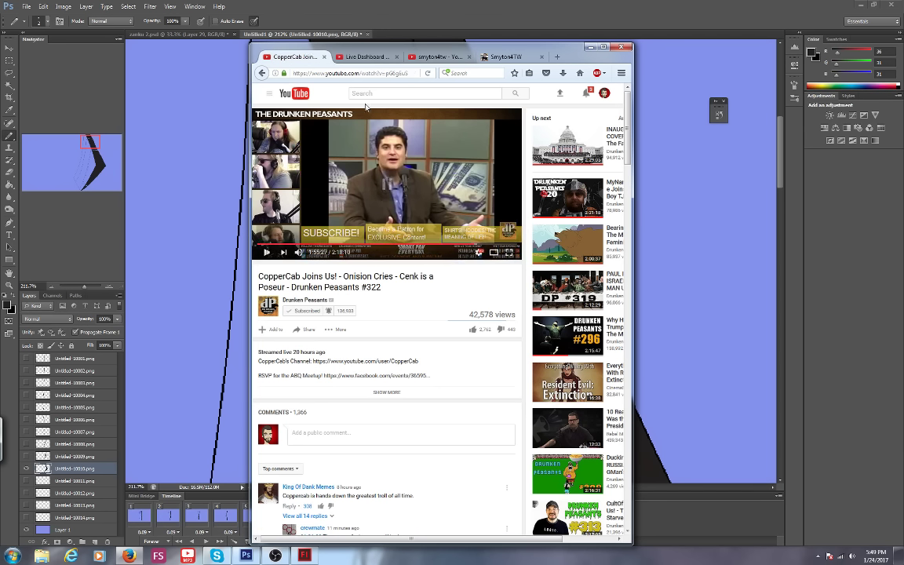
click(428, 57)
click(386, 115)
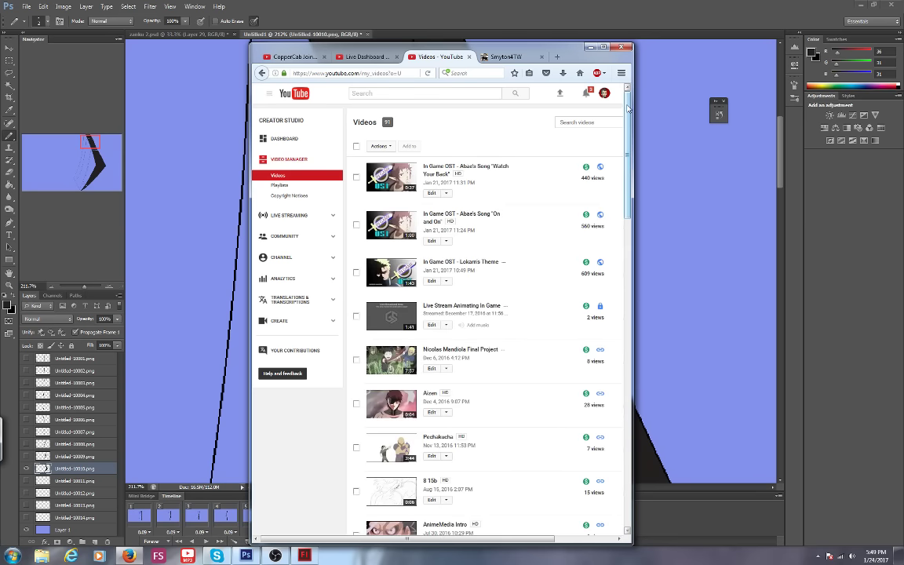
drag(627, 108, 624, 214)
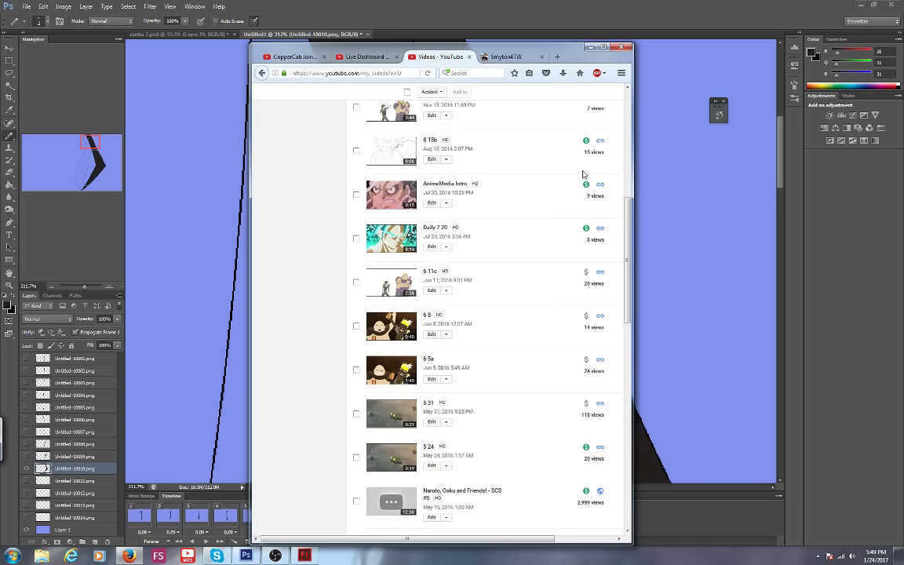
click(430, 270)
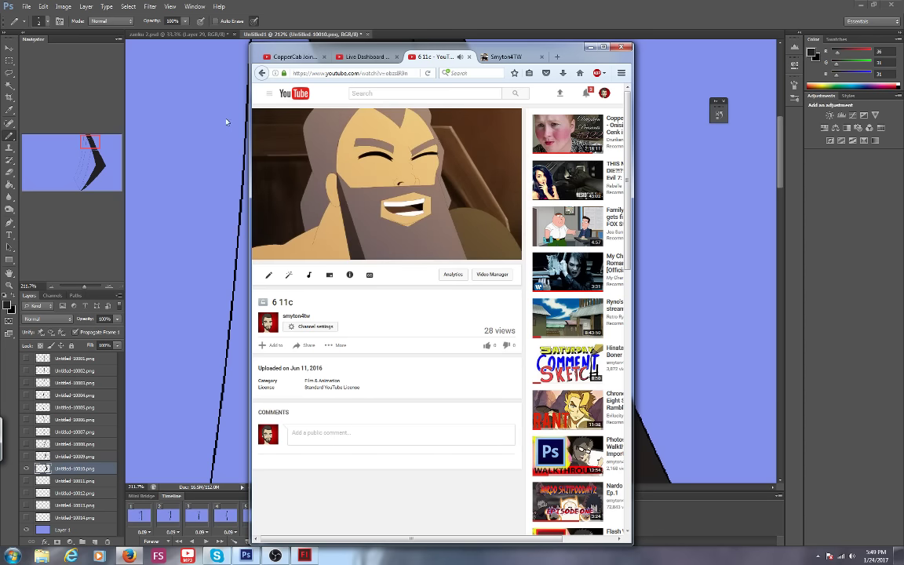
Maximize the browser window, skip ahead through the 6 11c video to about 1:08, and pause it on the confrontation shot.
double_click(561, 49)
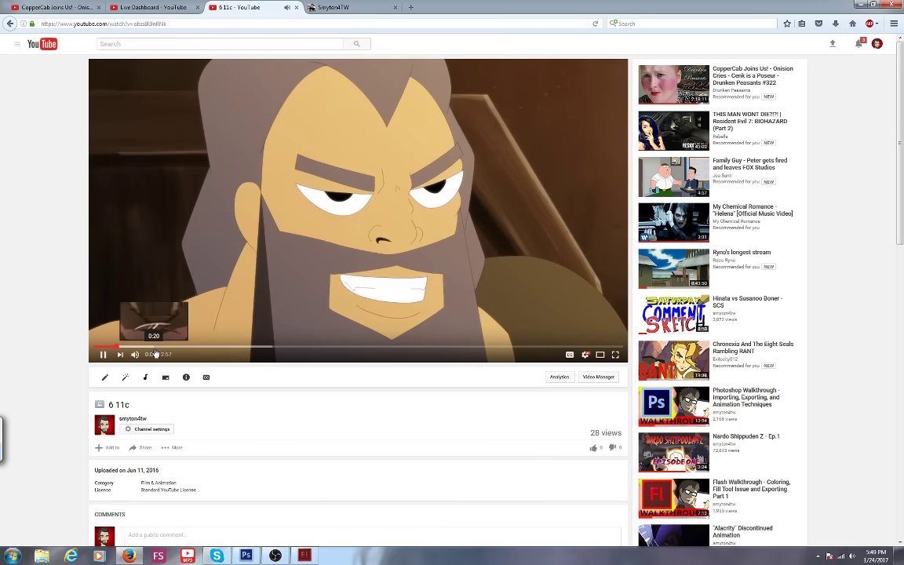
click(155, 346)
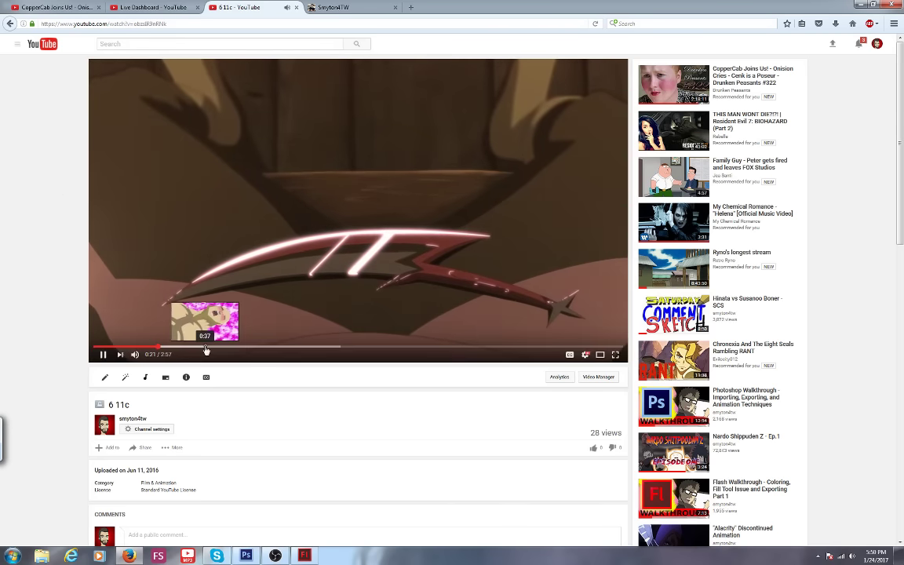
click(238, 346)
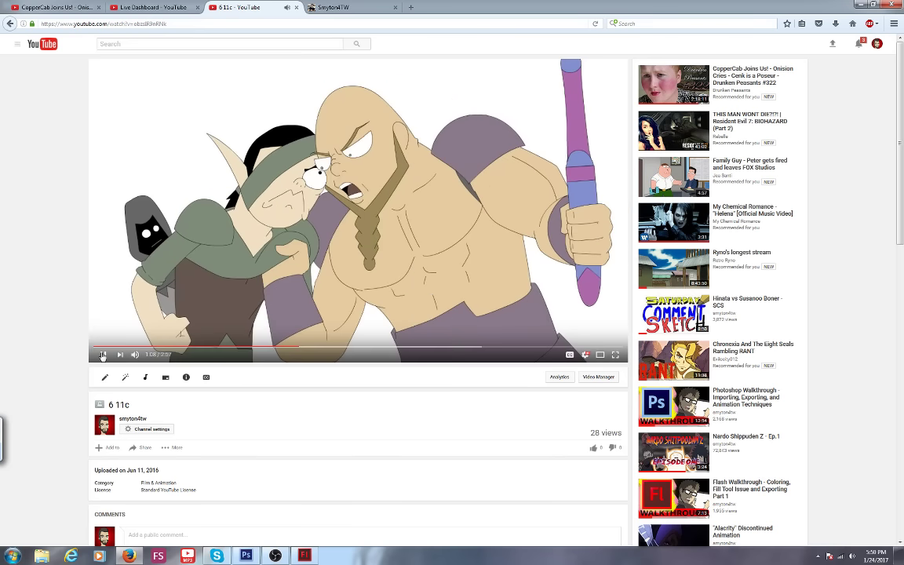
click(102, 355)
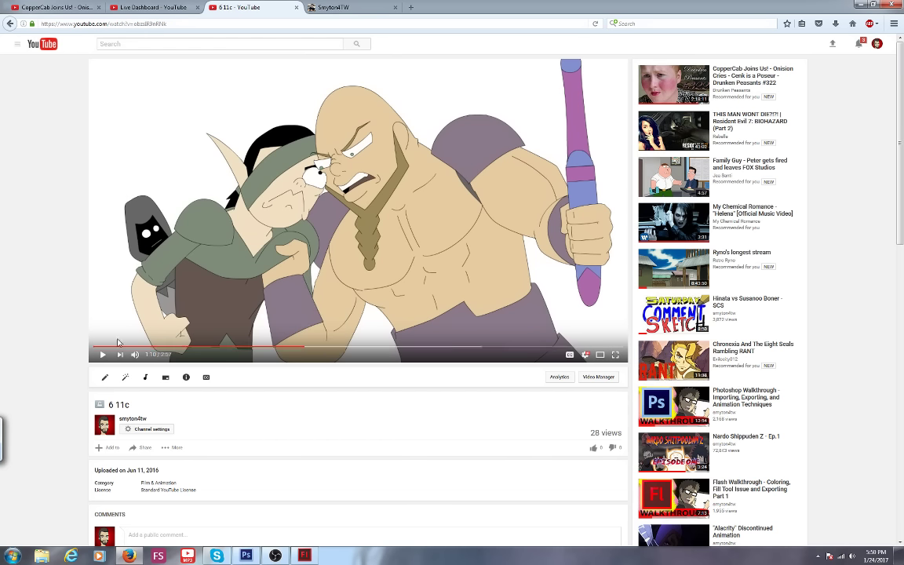
Skip through the storyboard sketches in the paused 6 11c video, from 1:37 to the close-up at 2:21.
click(366, 347)
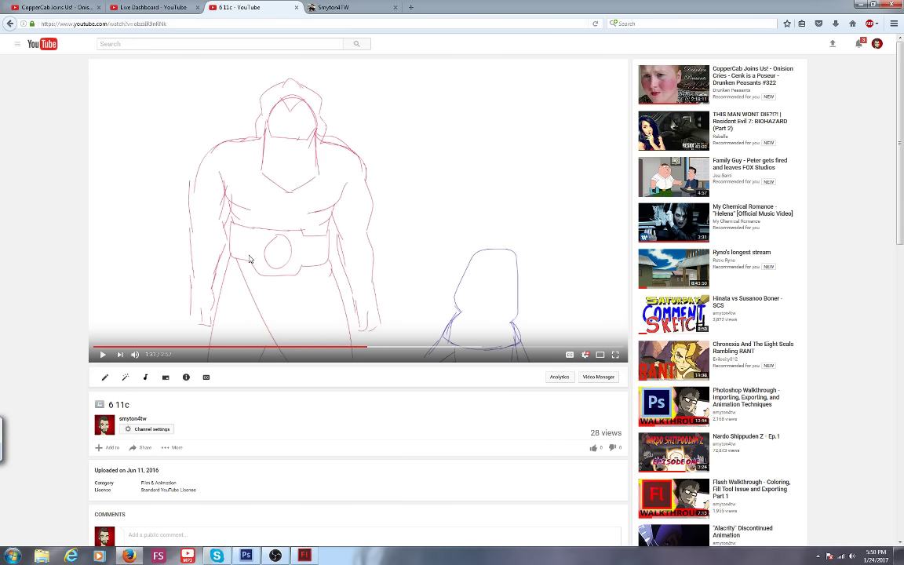
click(408, 347)
click(428, 347)
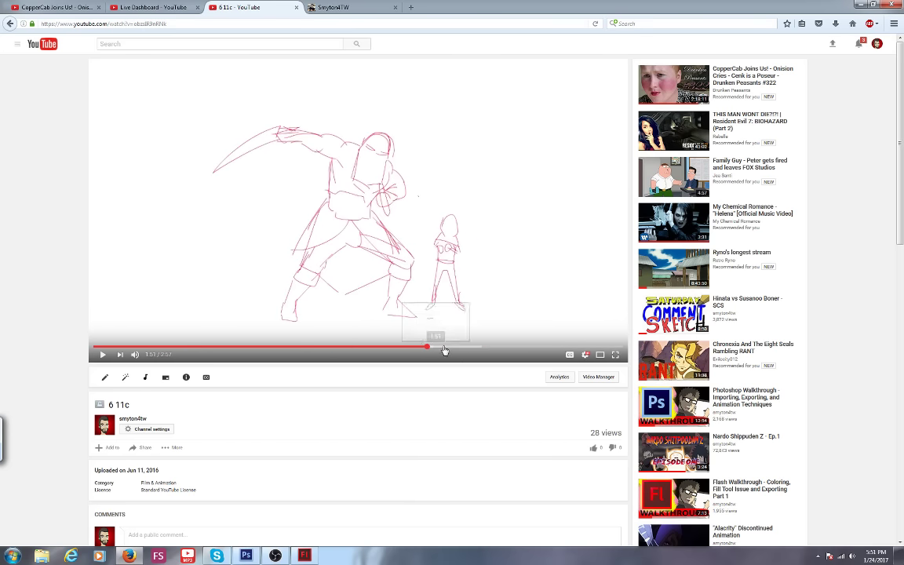
click(459, 347)
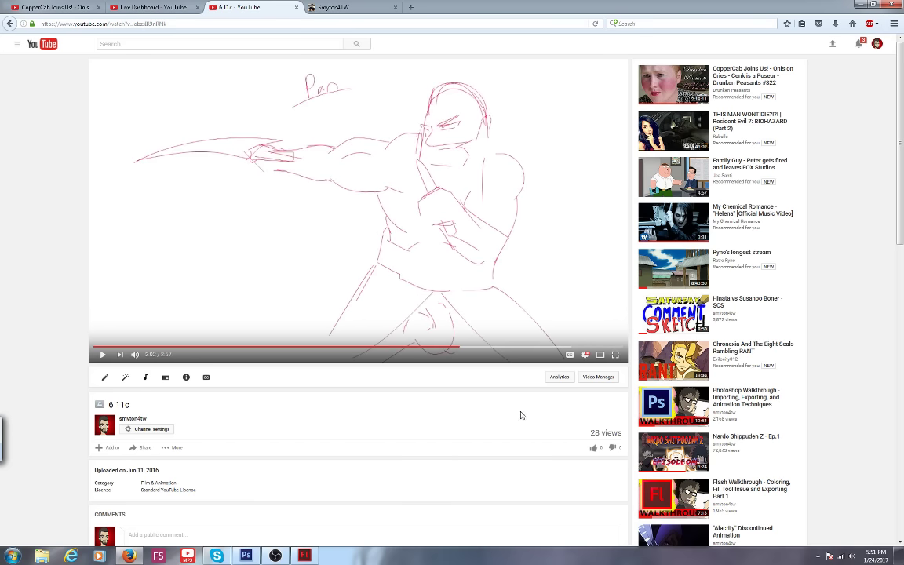
click(484, 347)
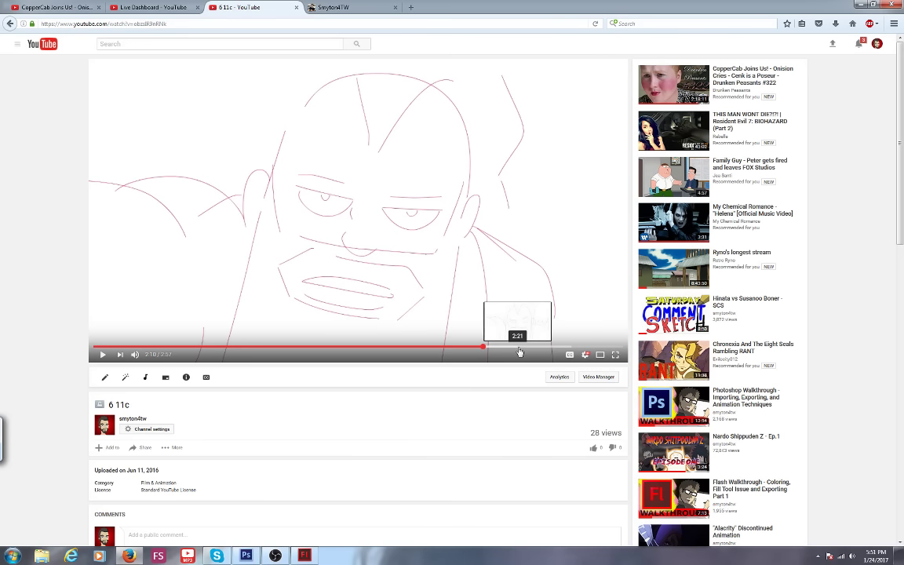
click(518, 348)
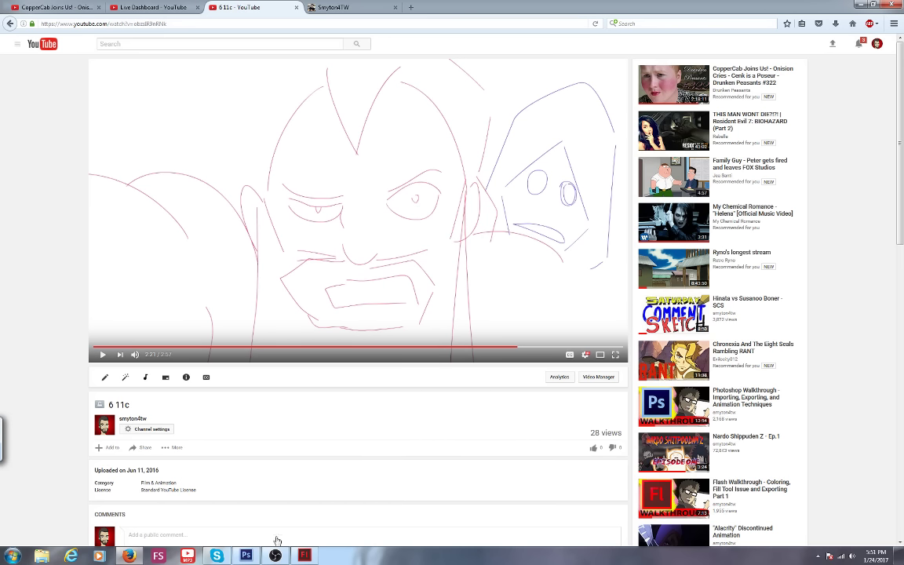
Check the live chat on the Live Dashboard for new messages and glance at the Smyton4TW Tumblr page.
click(141, 9)
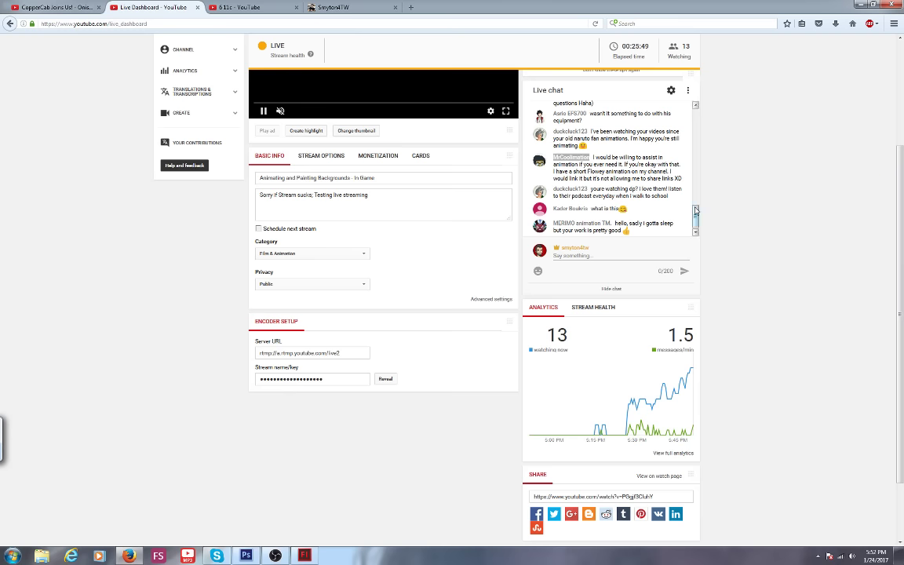
mouse_move(696, 218)
mouse_down()
mouse_move(698, 202)
mouse_move(700, 226)
mouse_up()
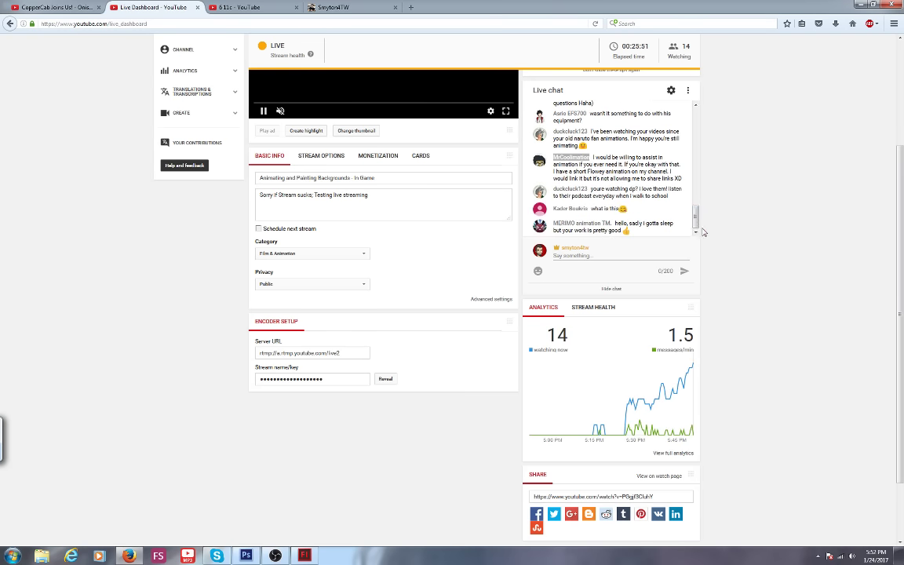
click(334, 7)
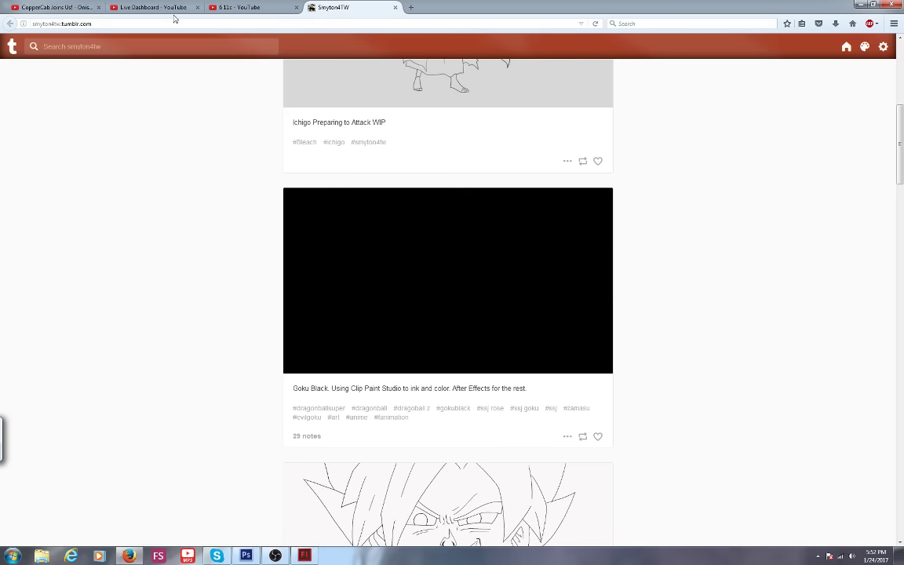
Search YouTube for the helpful viewer's username, open their channel, and pause the Reya: Dark Age trailer at 1:18.
click(237, 8)
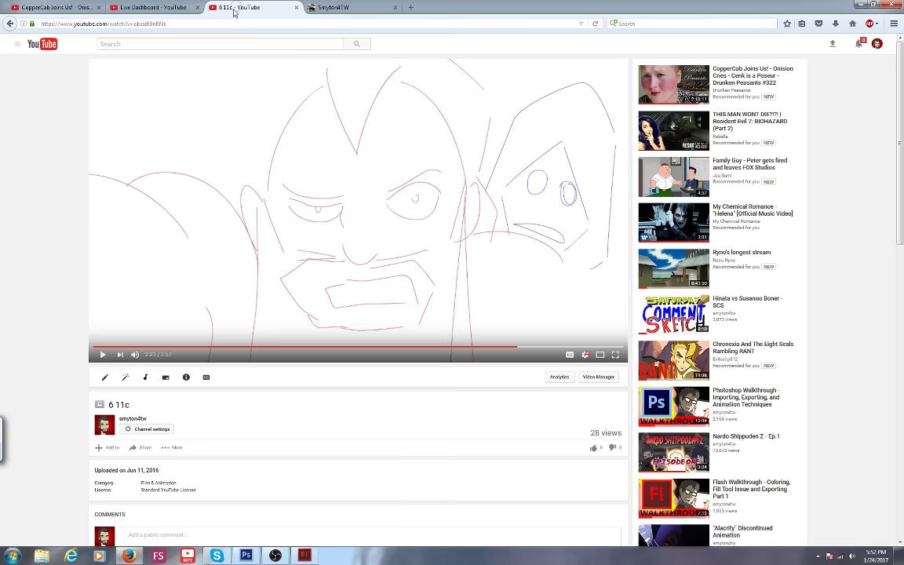
click(118, 43)
text(MrCoolimation)
click(358, 44)
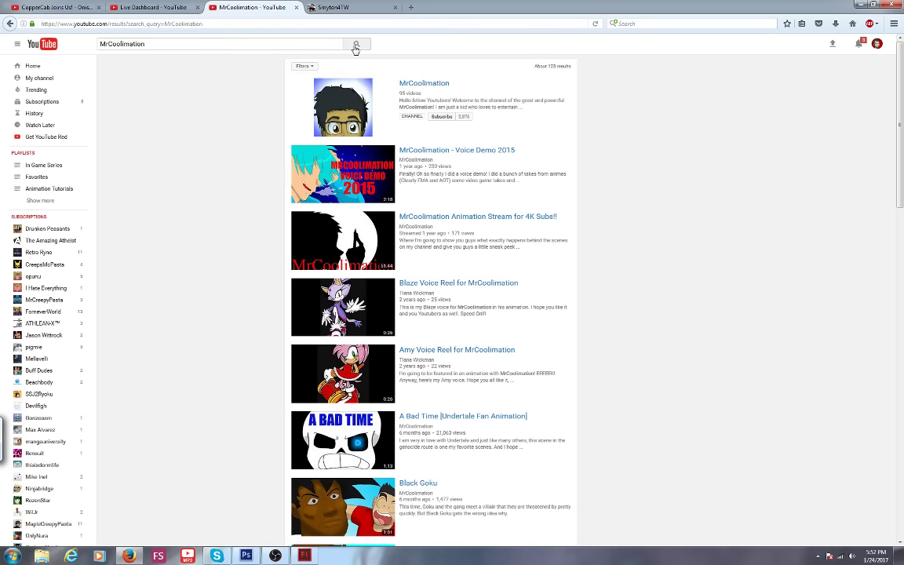
click(381, 80)
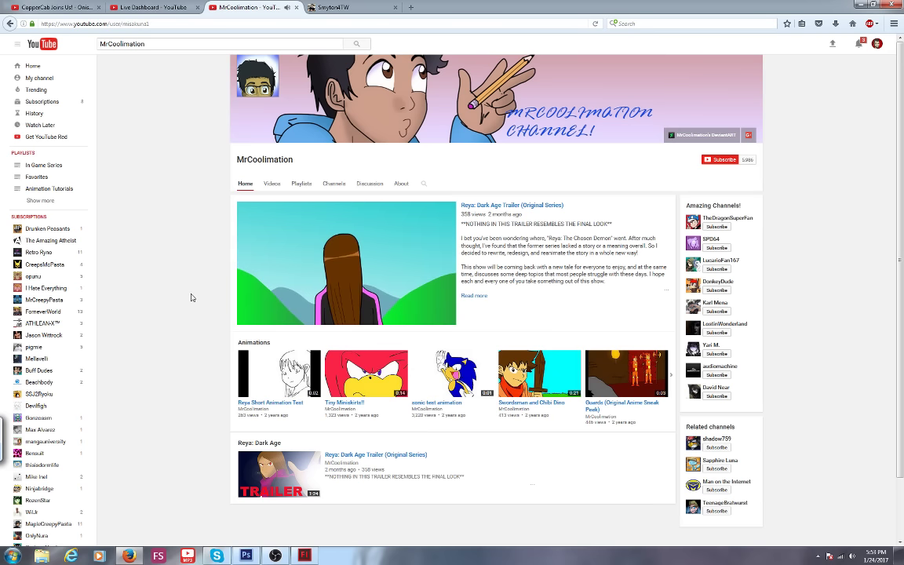
mouse_move(235, 258)
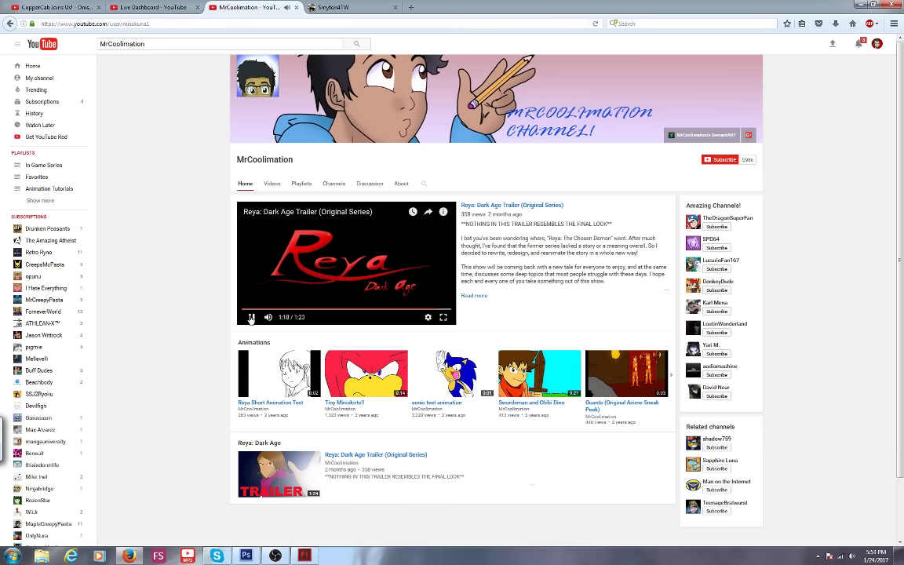
click(251, 318)
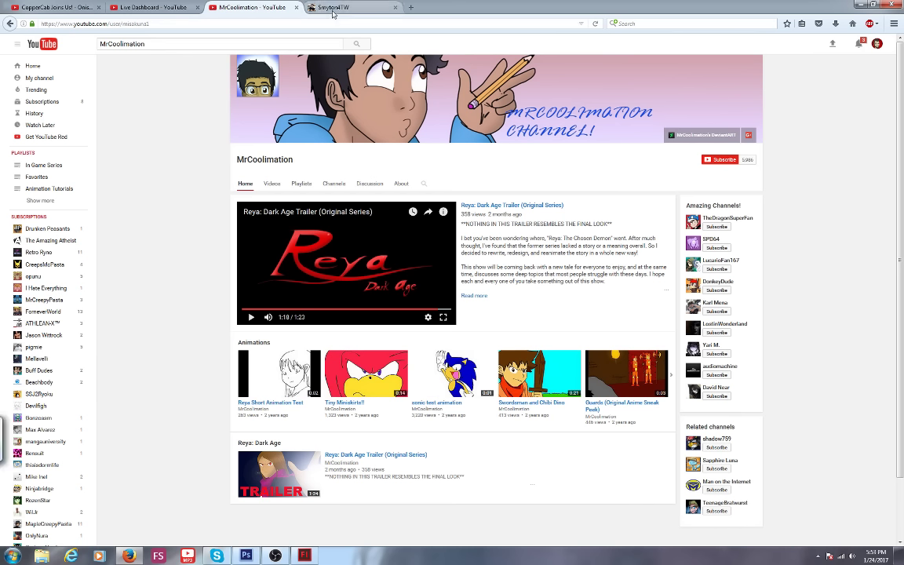
Return to the Live Dashboard and read the latest viewer questions through to the end of the live chat.
click(138, 9)
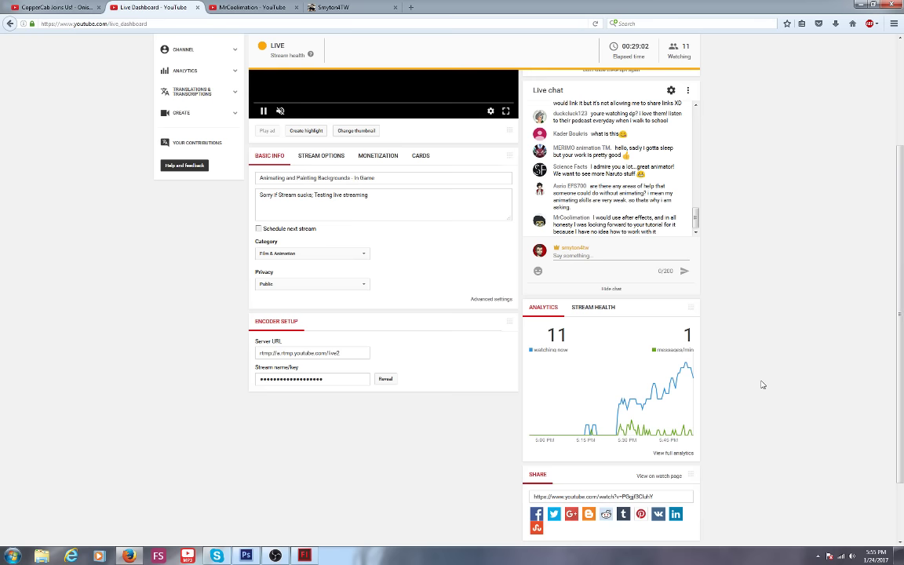
scroll(628, 196, up, 1)
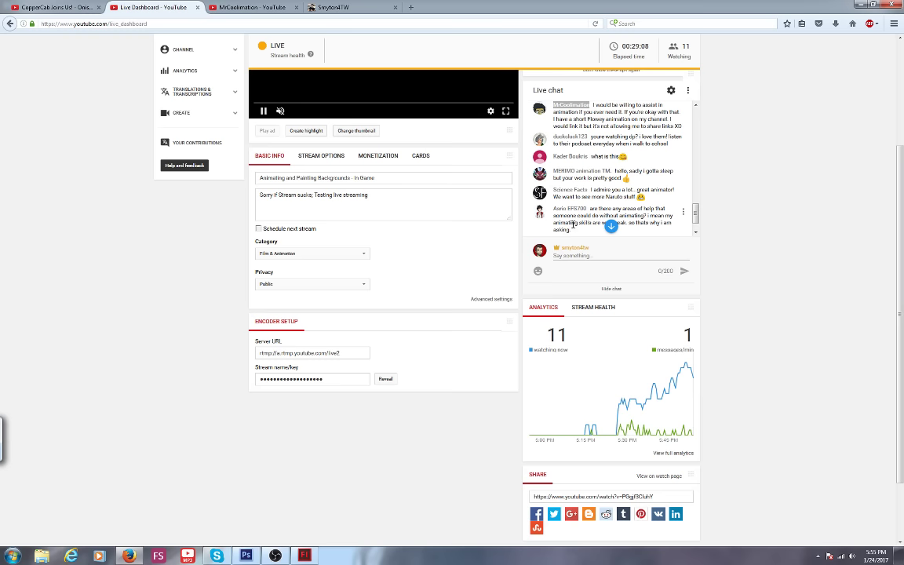
click(696, 232)
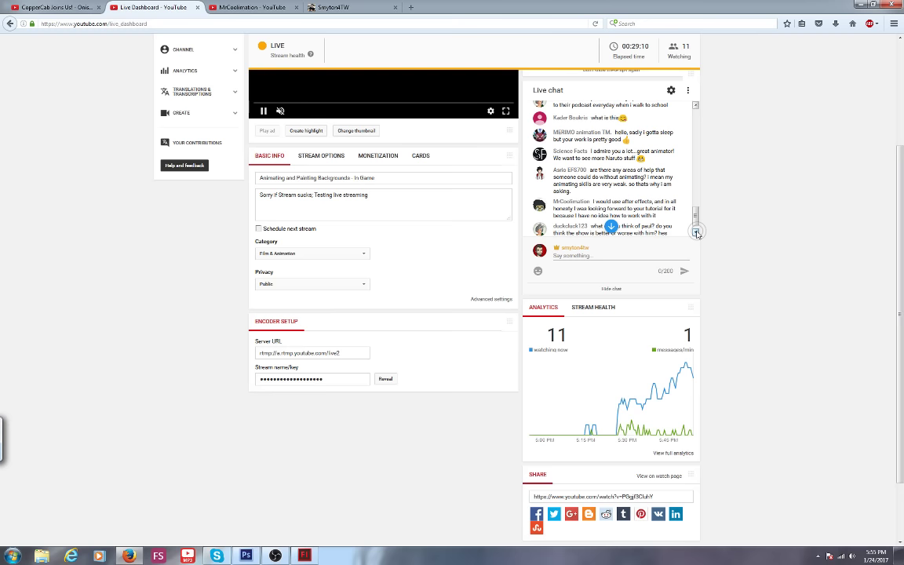
click(696, 233)
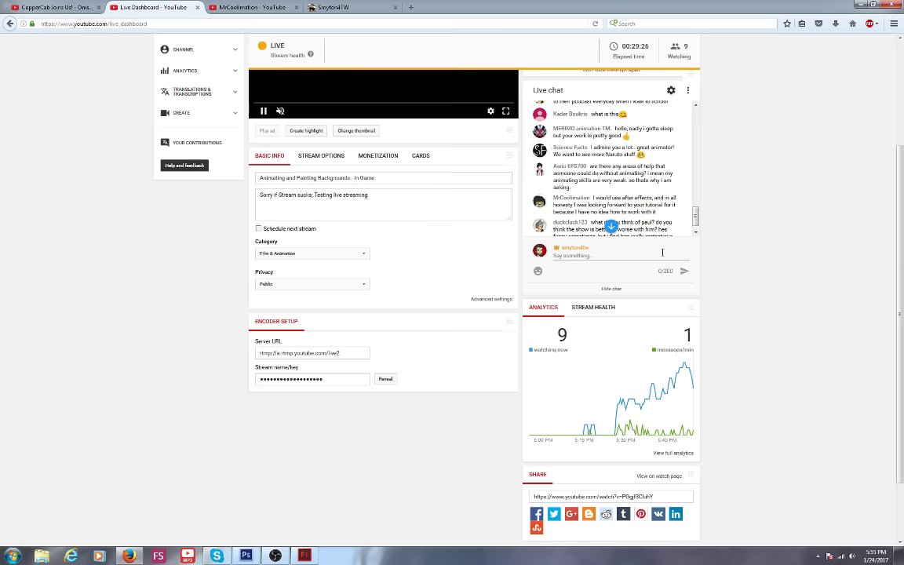
Open Windows Explorer and go to InGame Ep2 > Episode3 > Background > Page1 on the Louweasle drive.
click(42, 555)
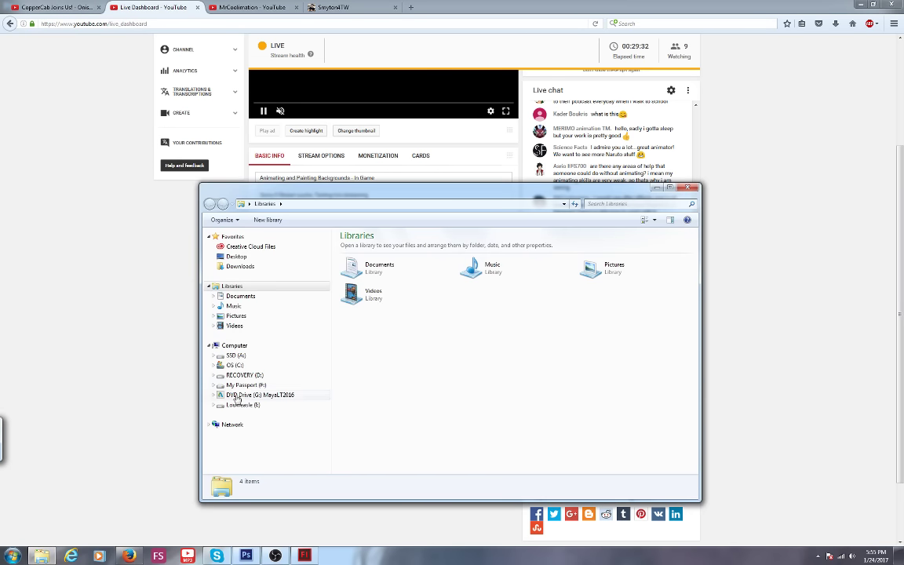
click(239, 406)
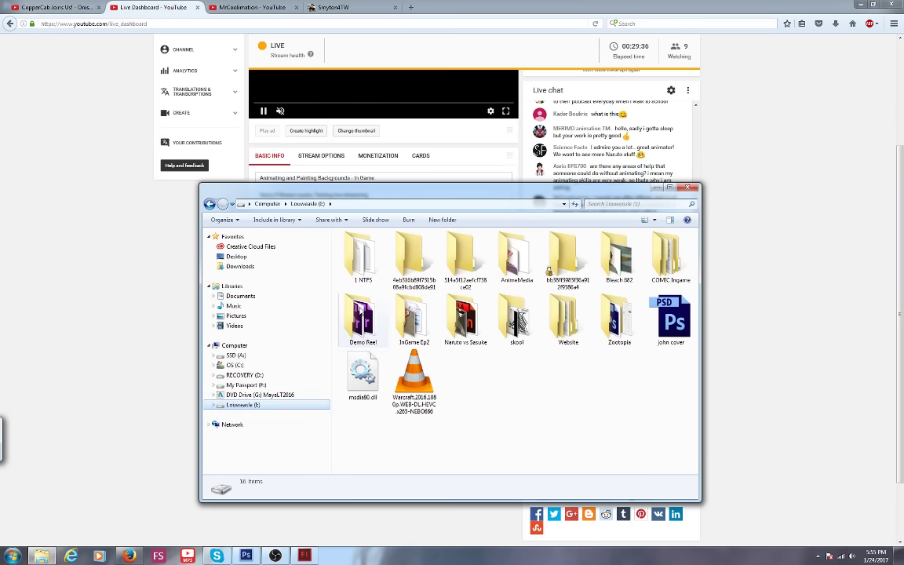
double_click(408, 321)
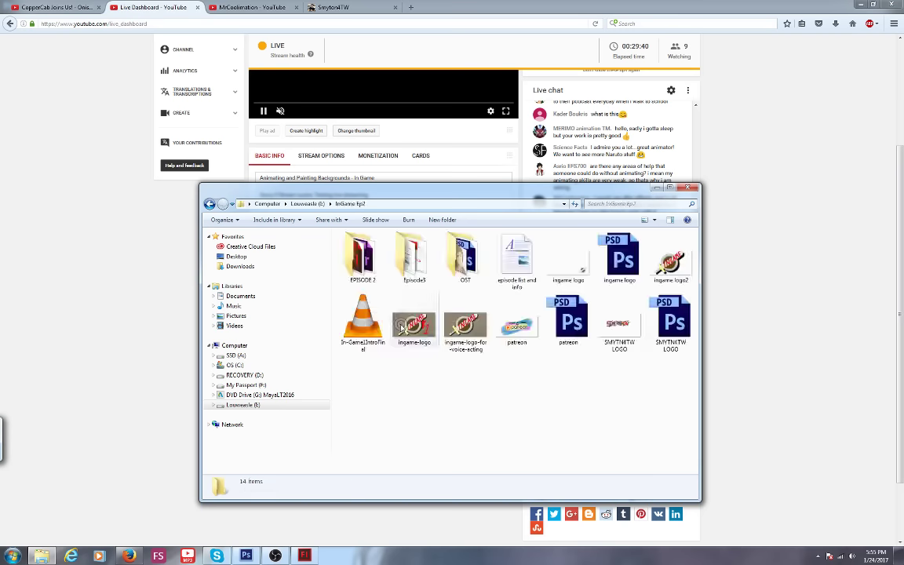
double_click(415, 253)
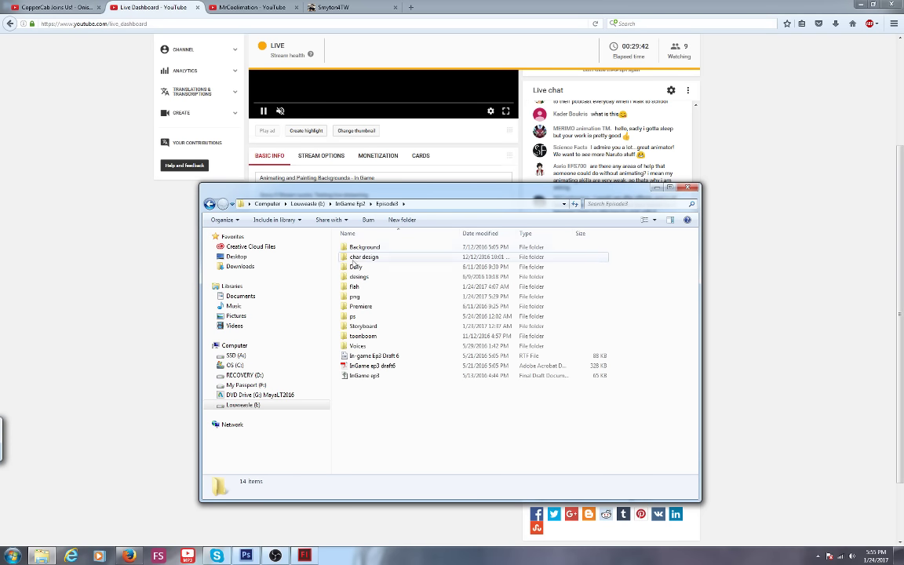
double_click(363, 247)
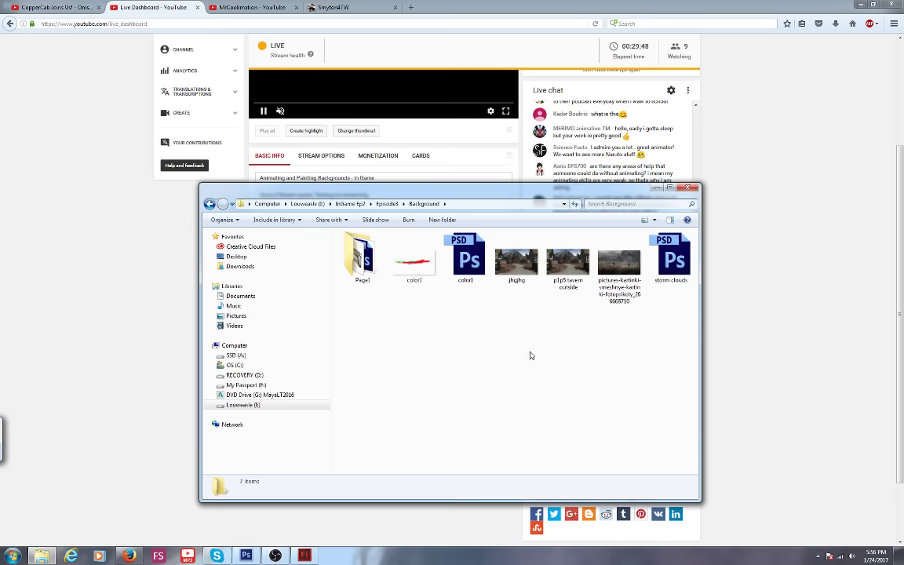
double_click(361, 255)
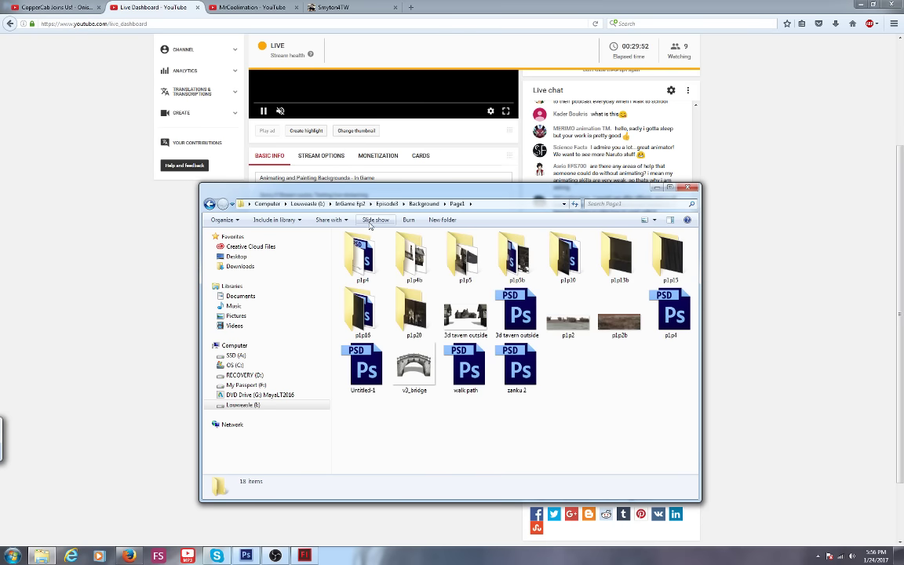
View the v3_bridge and 3d tavern outside images from the Page1 folder, closing each one after viewing.
double_click(405, 364)
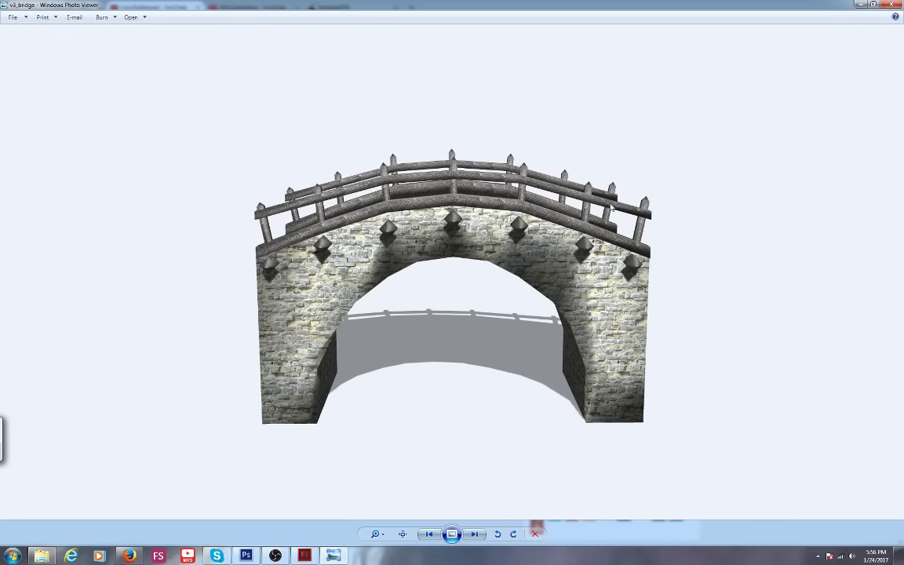
click(892, 5)
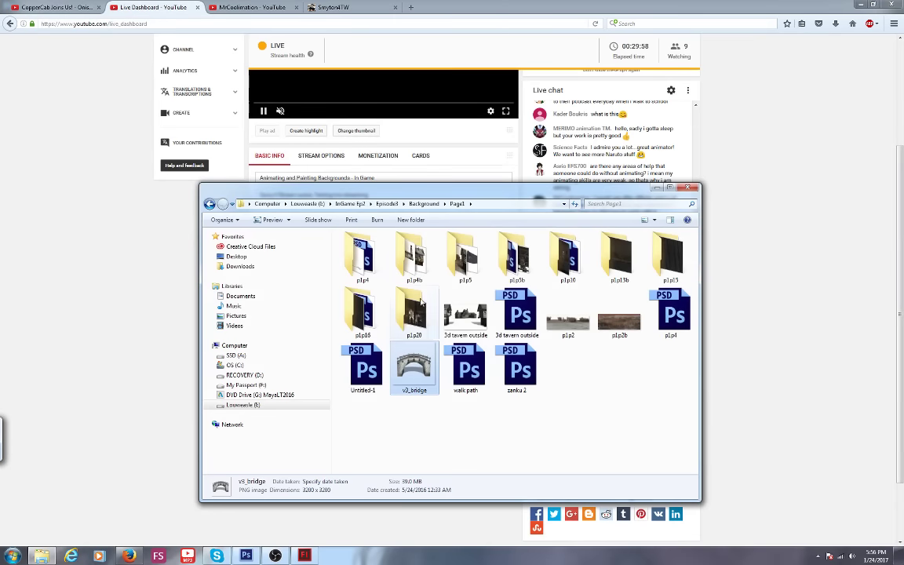
double_click(465, 318)
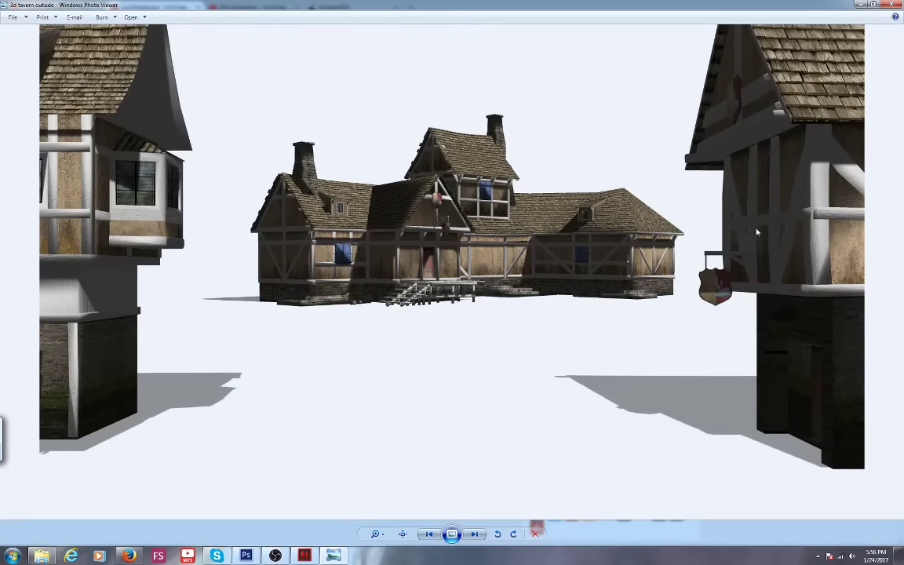
key(alt+F4)
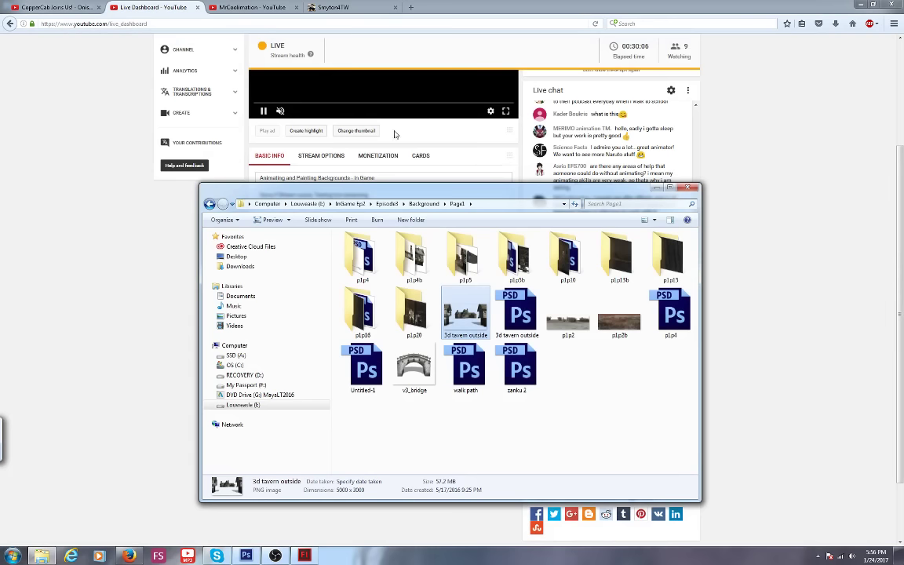
Open the p1p5 folder and view the painted p1p5 tavern outside image and the p1p5 mountain image.
double_click(466, 257)
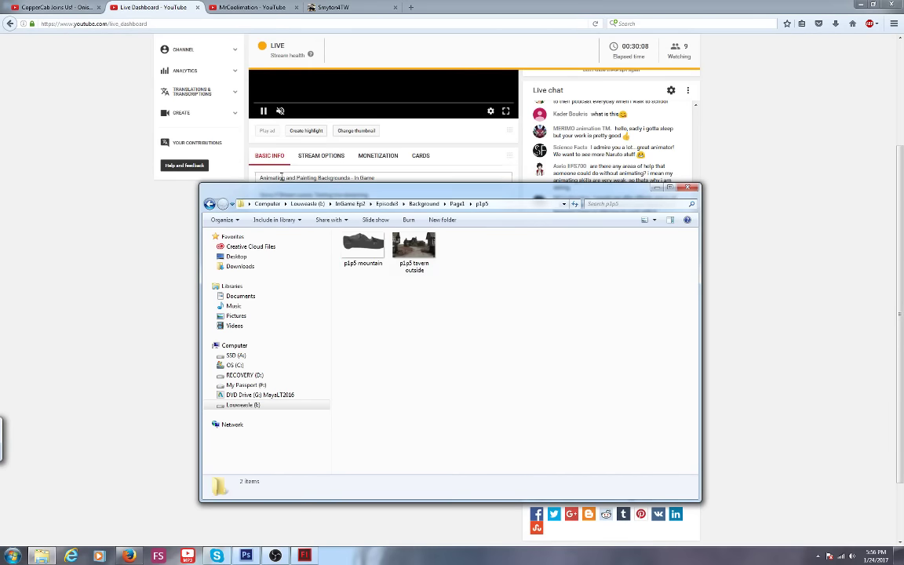
double_click(414, 246)
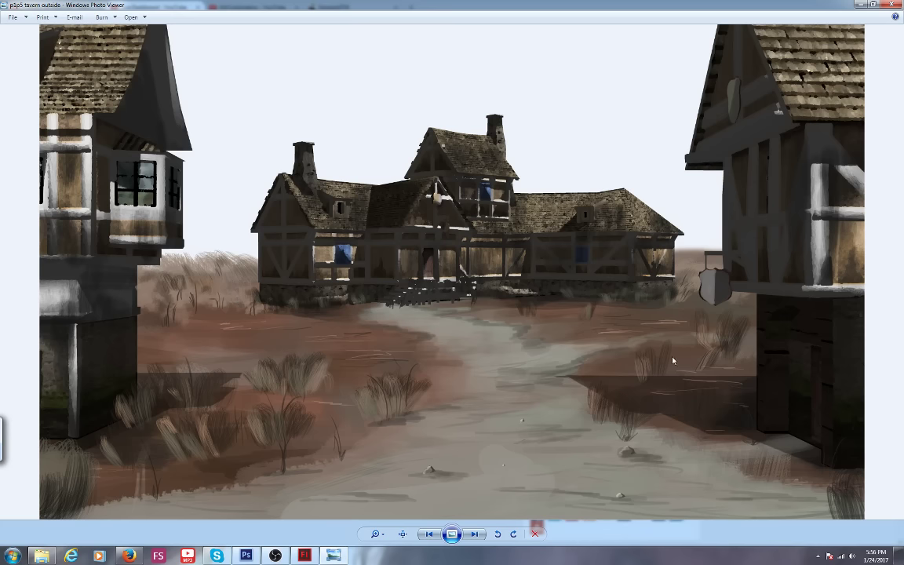
key(alt+F4)
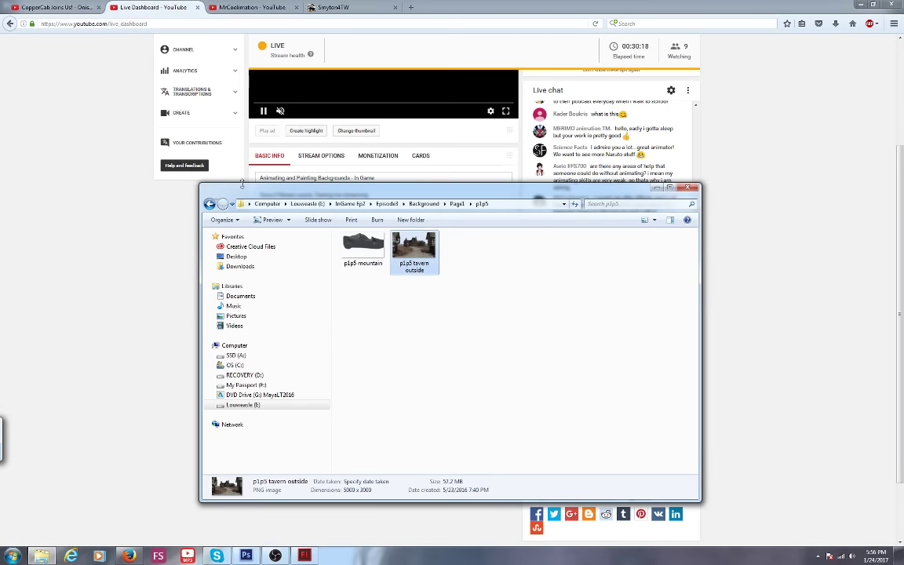
double_click(353, 247)
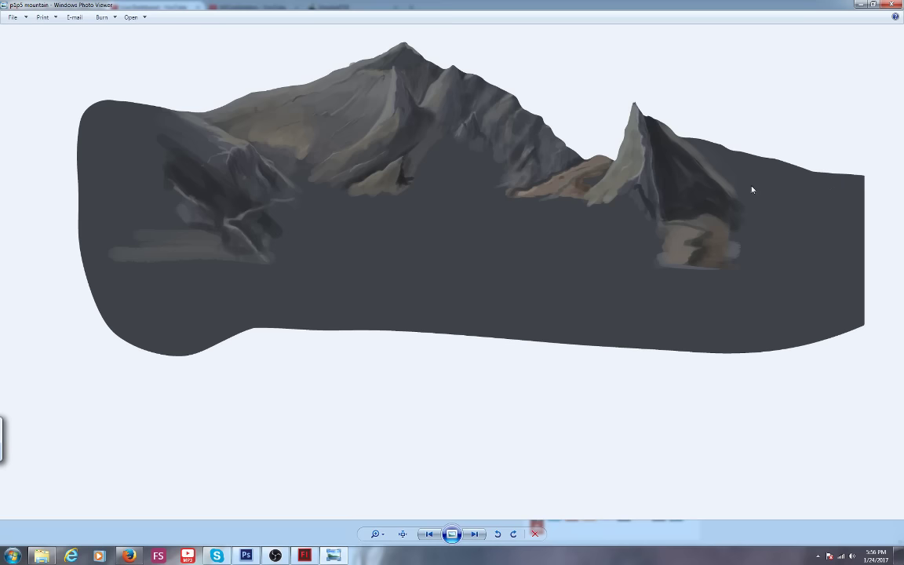
Close the mountain image, put the folder window away, and open the full list of uploads on your own YouTube channel.
click(890, 6)
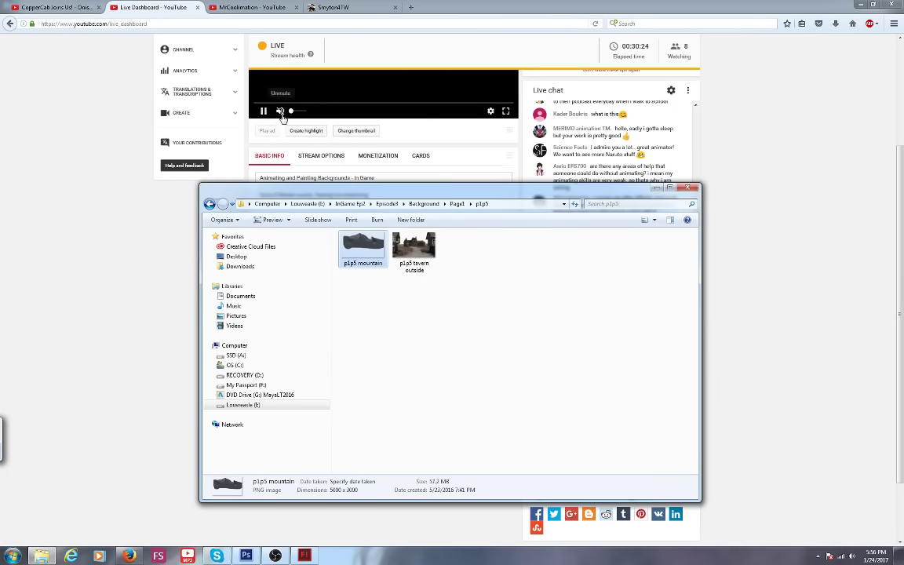
click(113, 127)
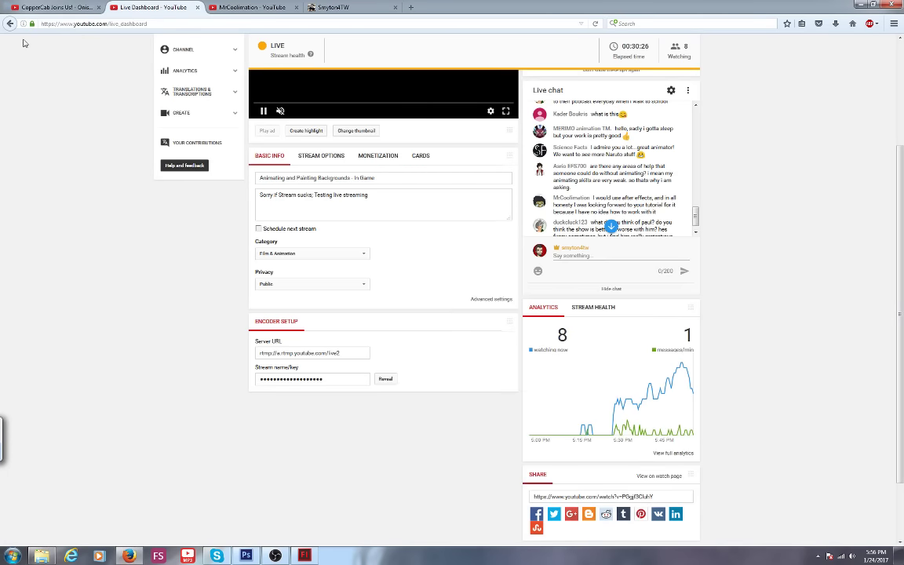
key(ctrl+Tab)
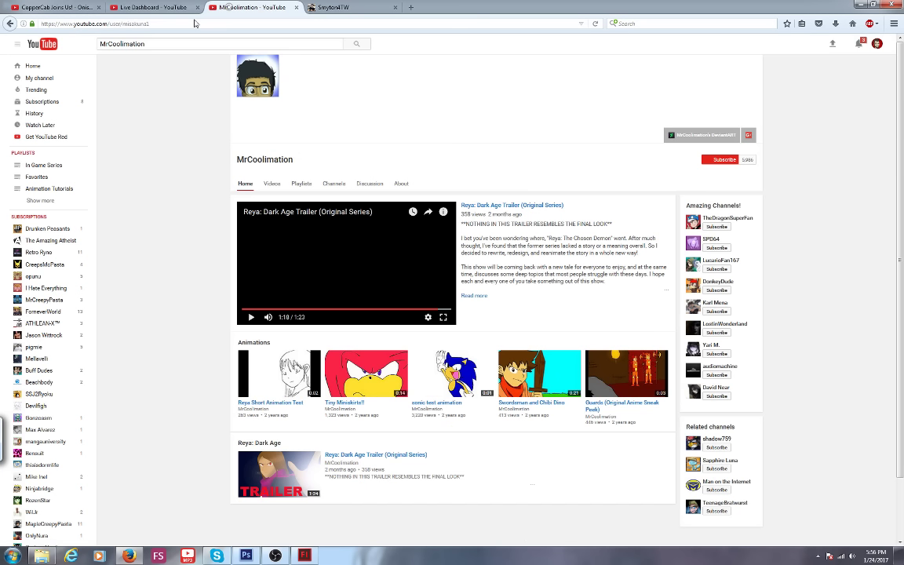
key(alt+Left)
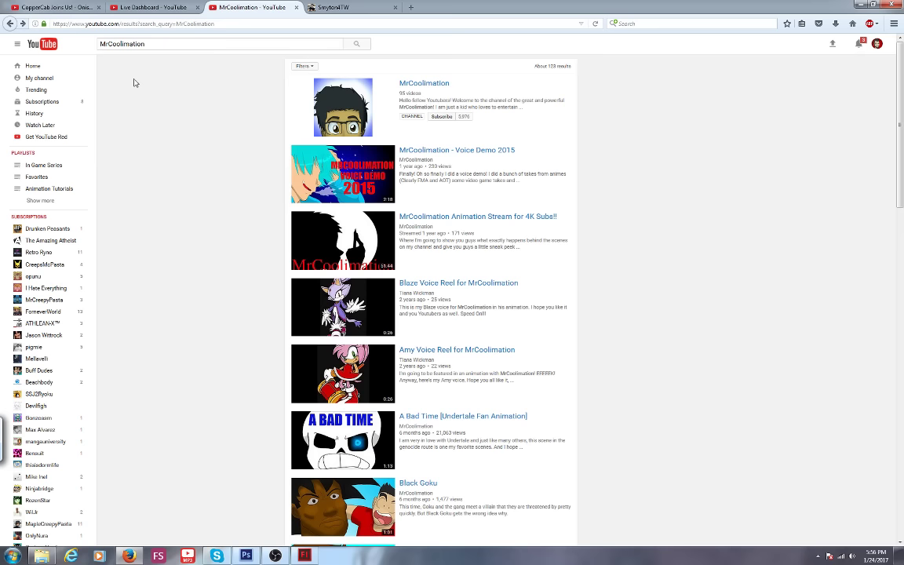
click(27, 80)
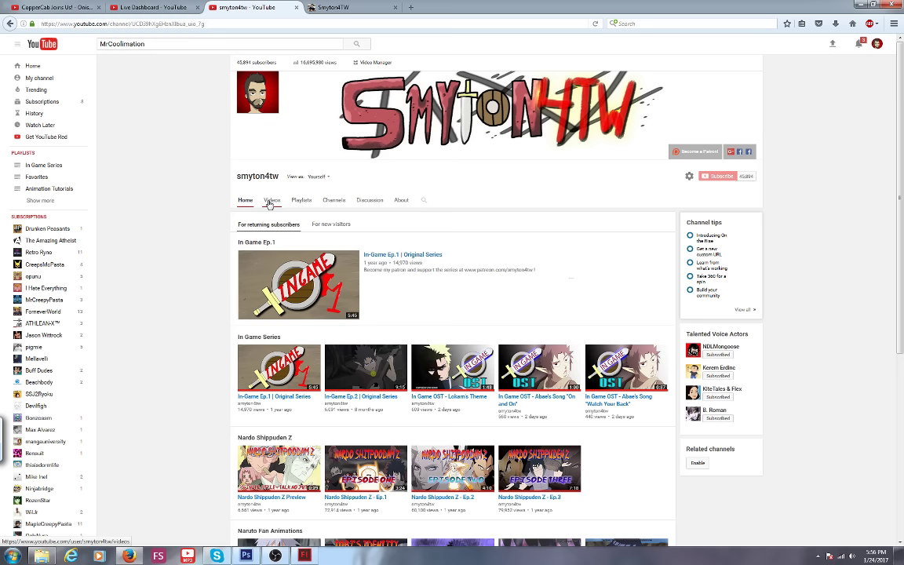
click(271, 203)
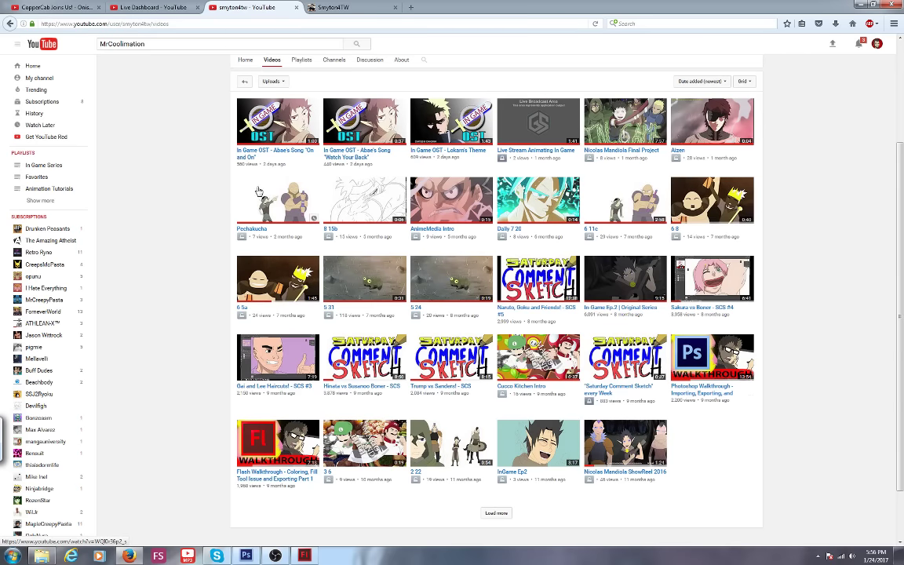
Play the 5 31 video, skip ahead, and pause on the rainy lakeside house and tavern exterior shots to show their painted backgrounds.
click(341, 277)
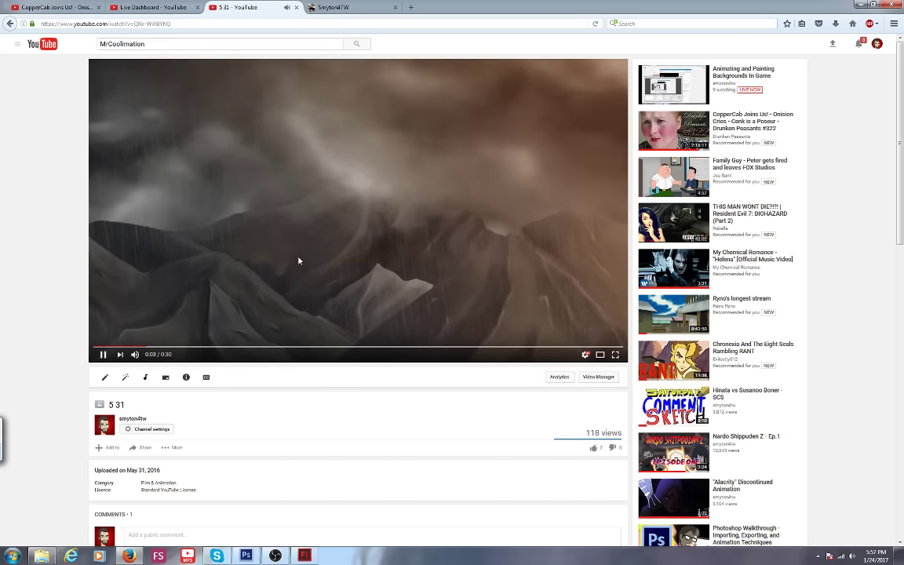
click(291, 347)
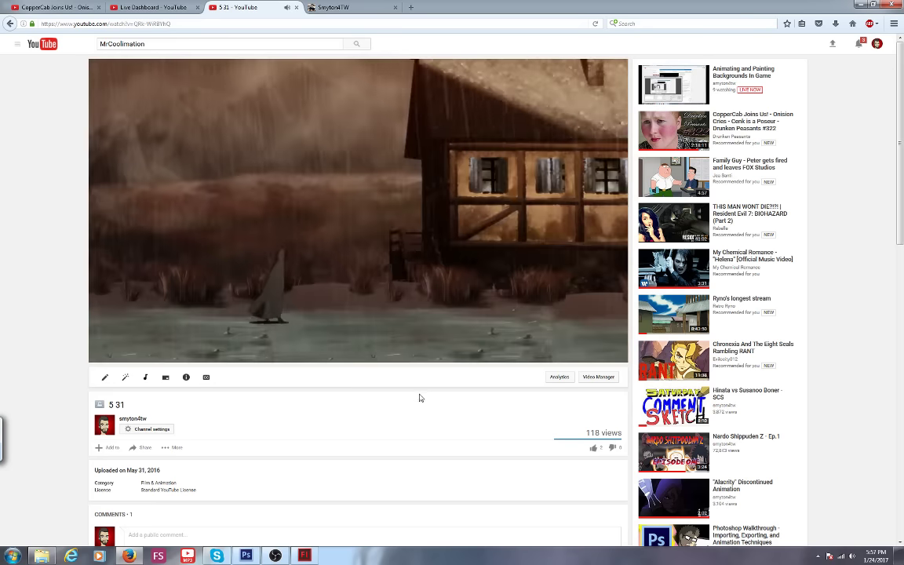
click(428, 247)
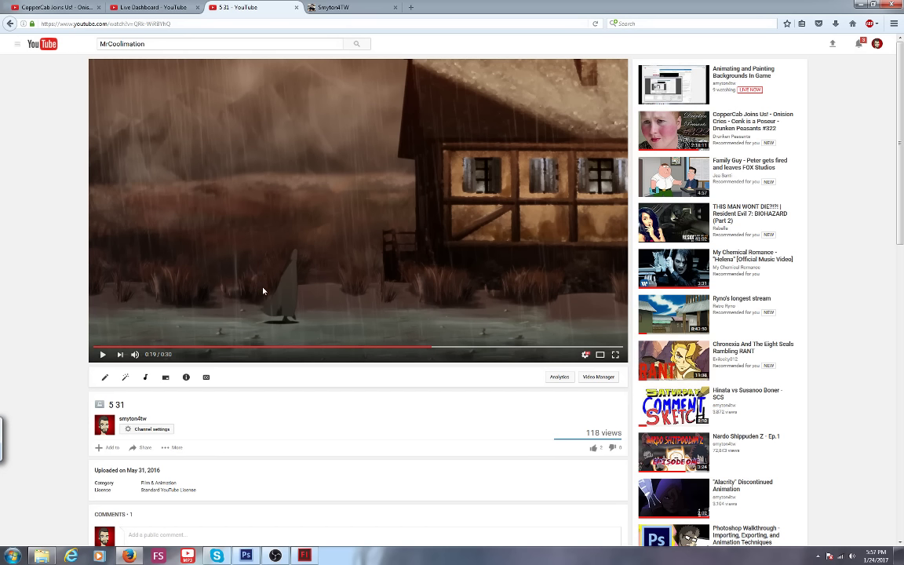
click(427, 348)
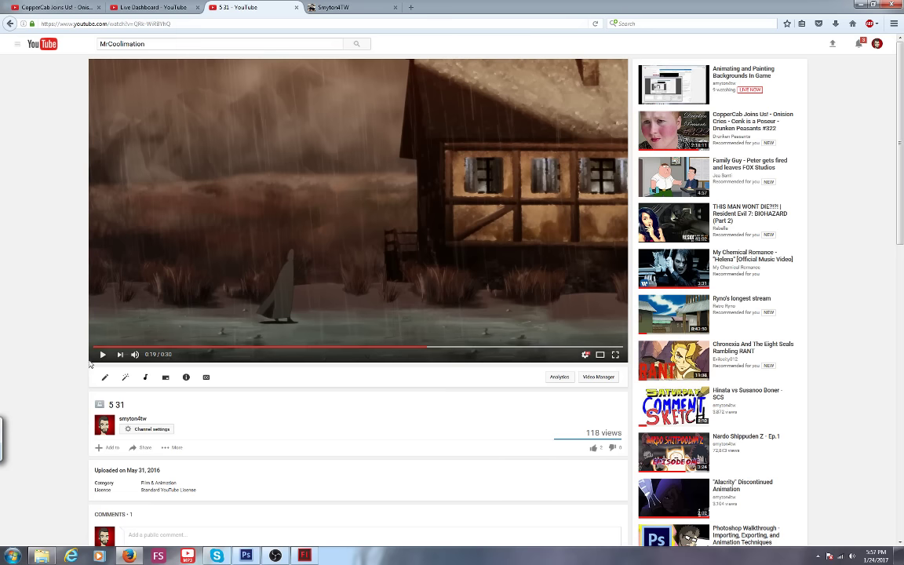
click(102, 354)
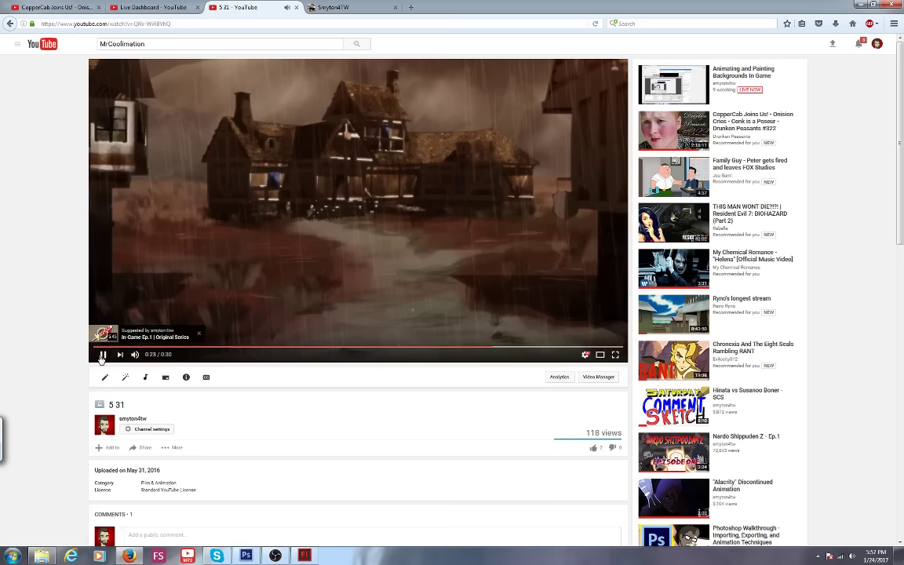
click(102, 356)
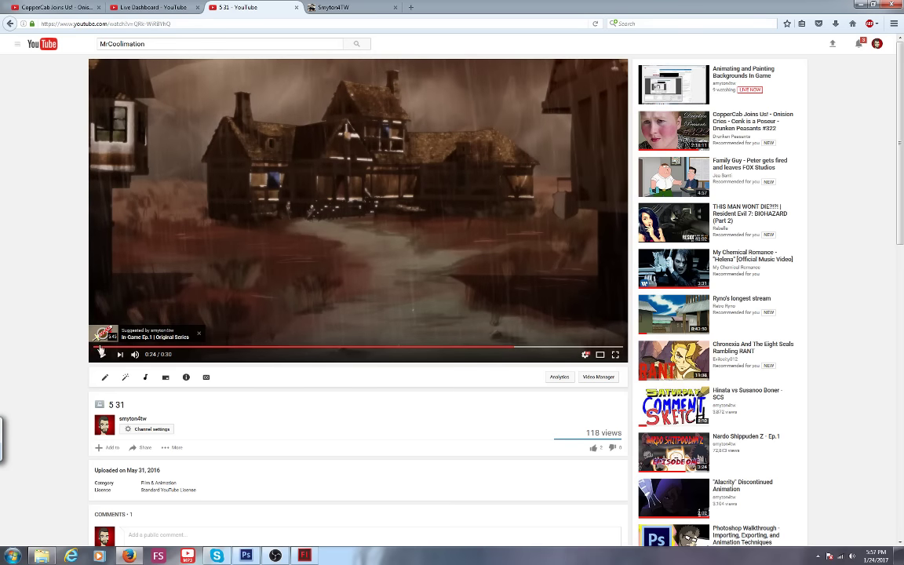
click(102, 354)
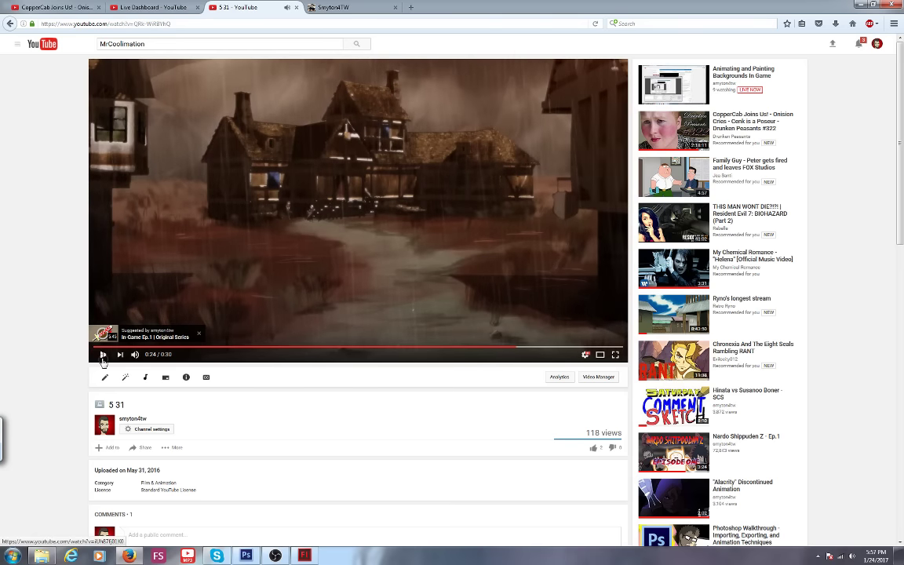
click(102, 356)
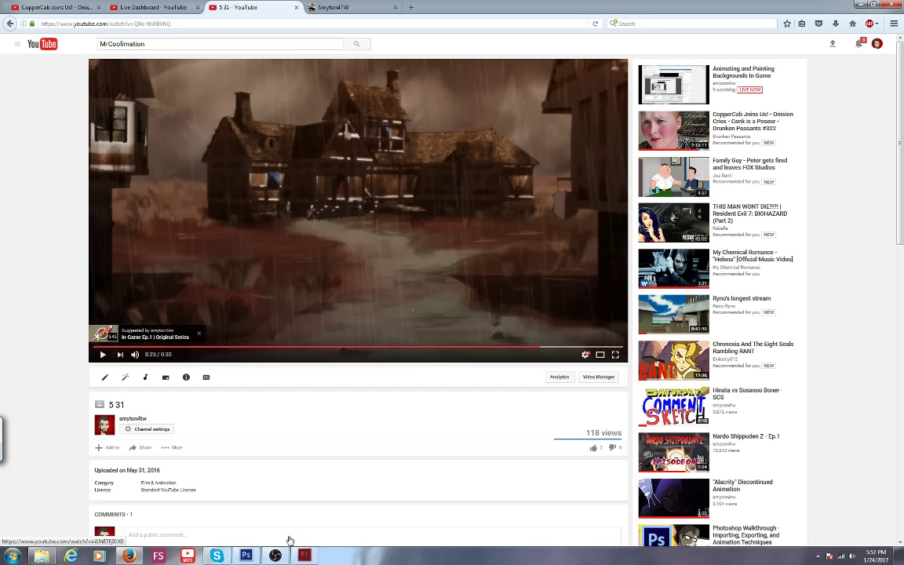
Return to the Live Dashboard and read the newest live chat messages.
click(160, 11)
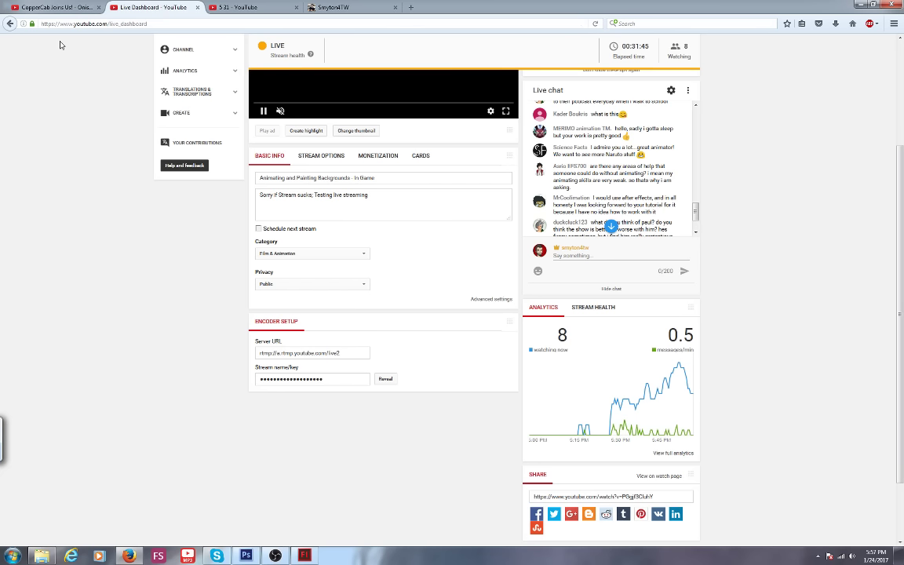
click(611, 226)
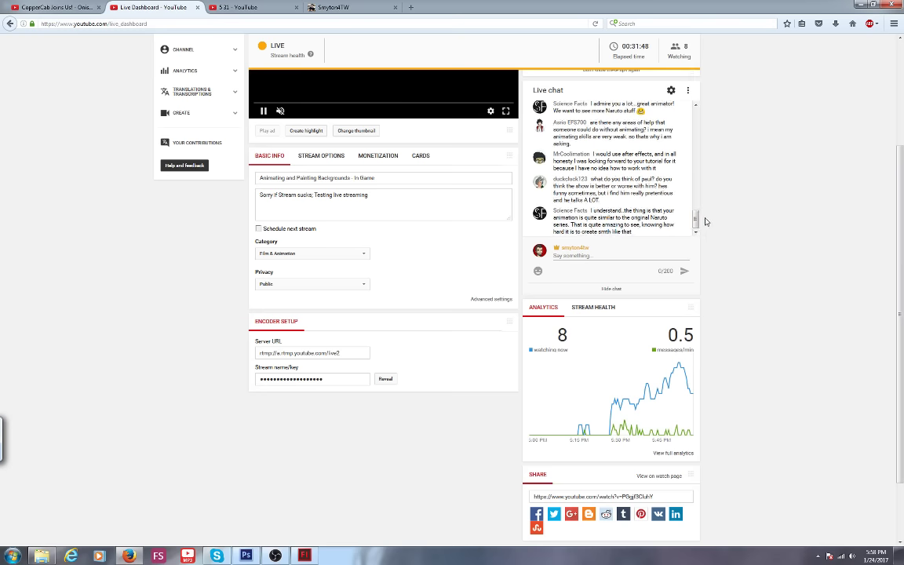
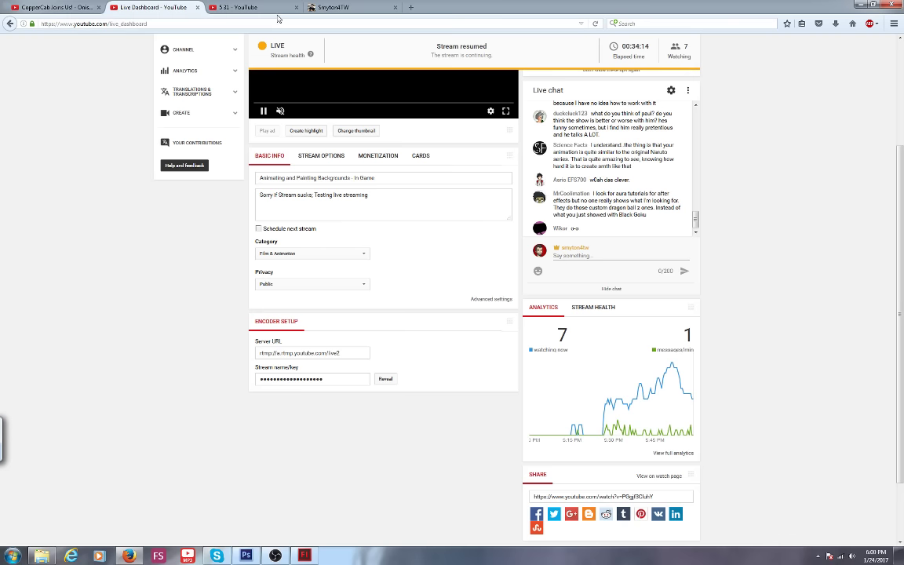
View the Goku Black animation on the Smyton4TW Tumblr page and replay the Ichigo Preparing to Attack WIP clip above it.
click(321, 9)
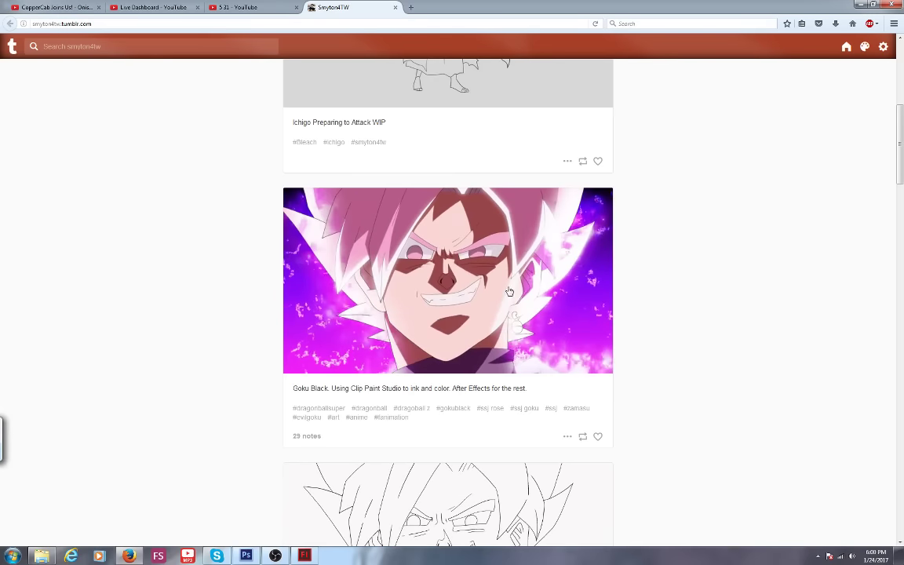
mouse_move(517, 338)
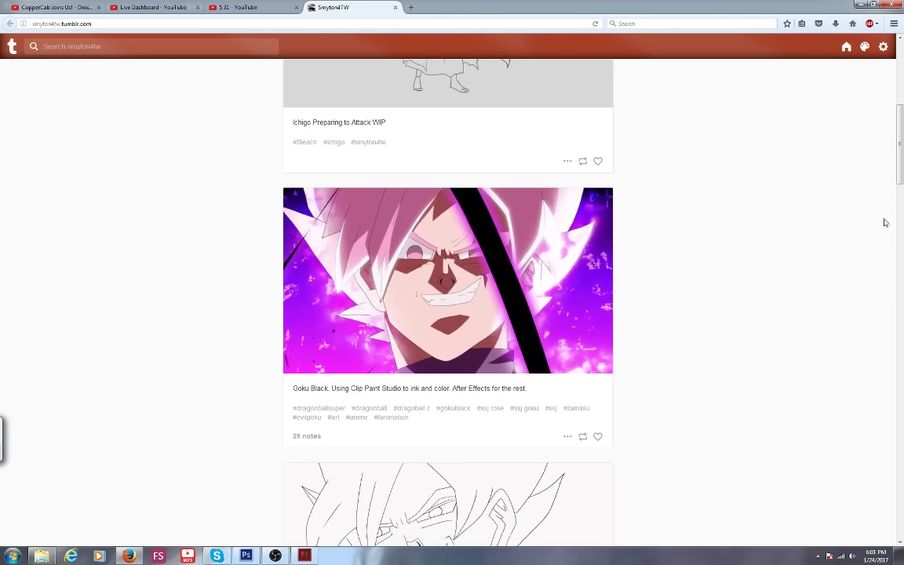
drag(901, 147, 899, 75)
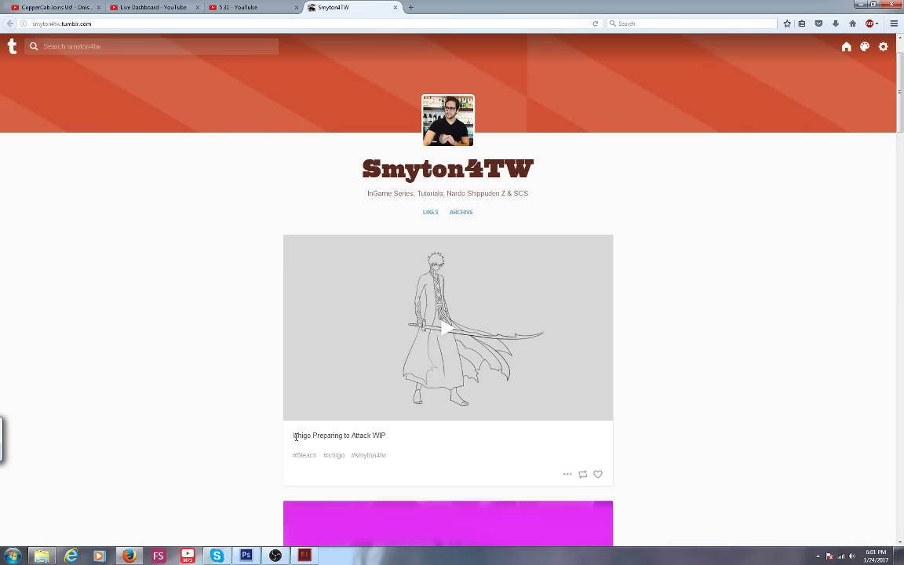
click(399, 379)
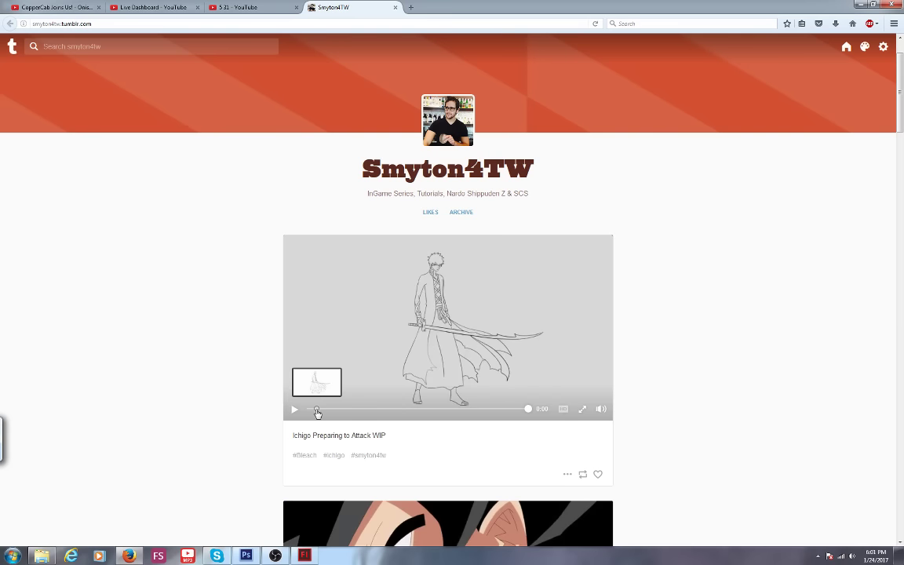
click(317, 410)
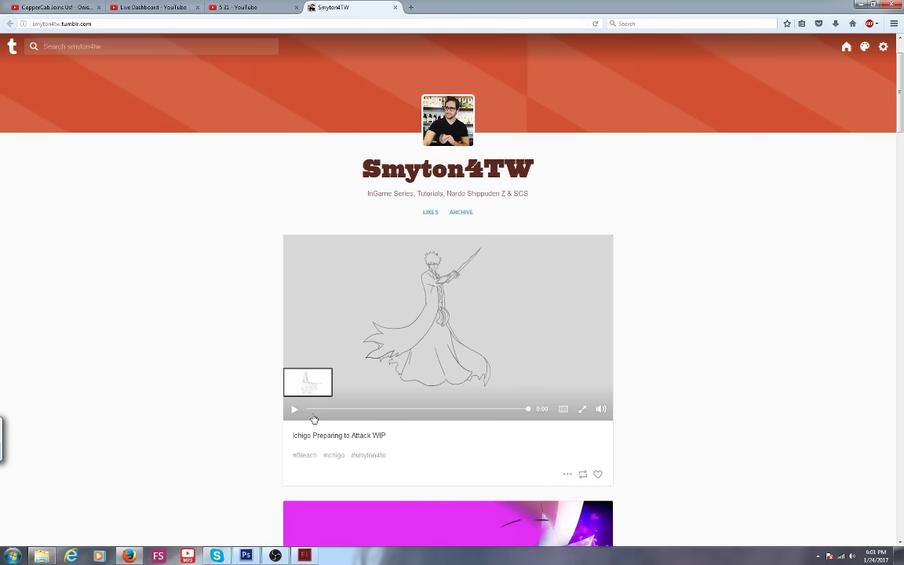
click(294, 410)
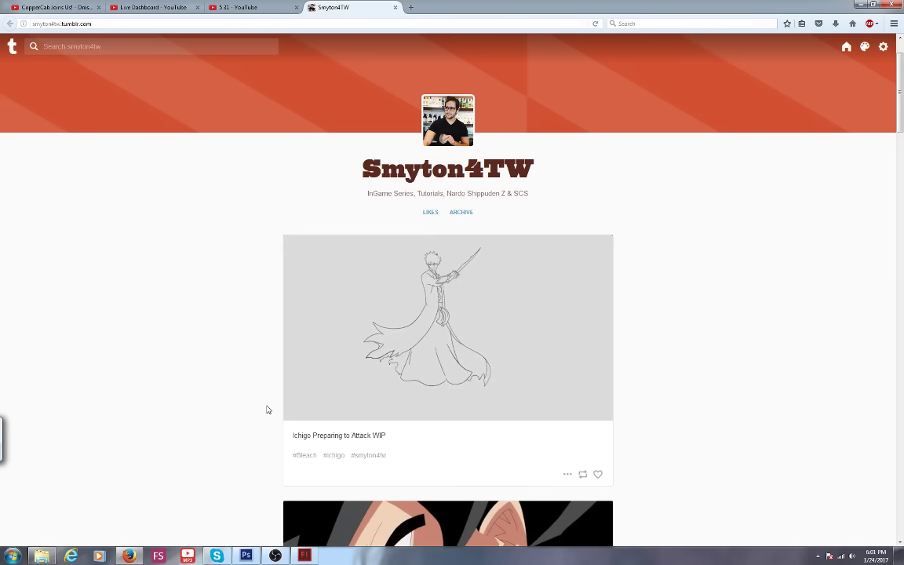
Check the live chat, switch back to Photoshop, and compare the whole drawings of frames 10 and 11 of the door animation.
click(151, 7)
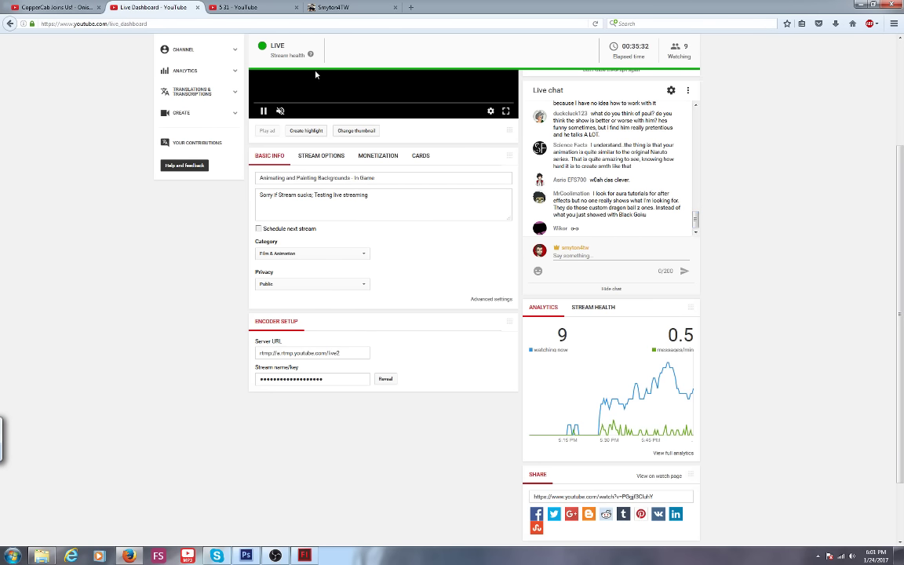
click(246, 555)
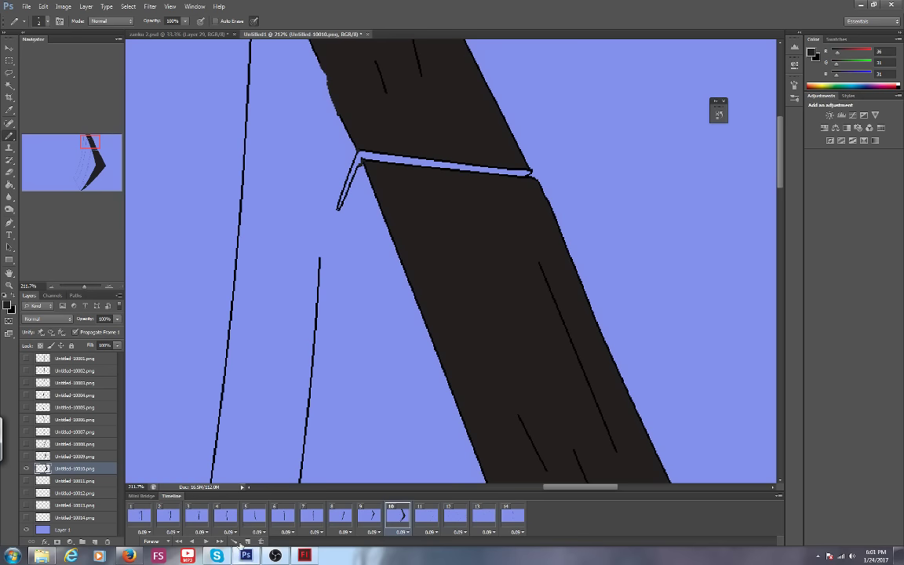
drag(84, 286, 81, 288)
drag(86, 135, 92, 161)
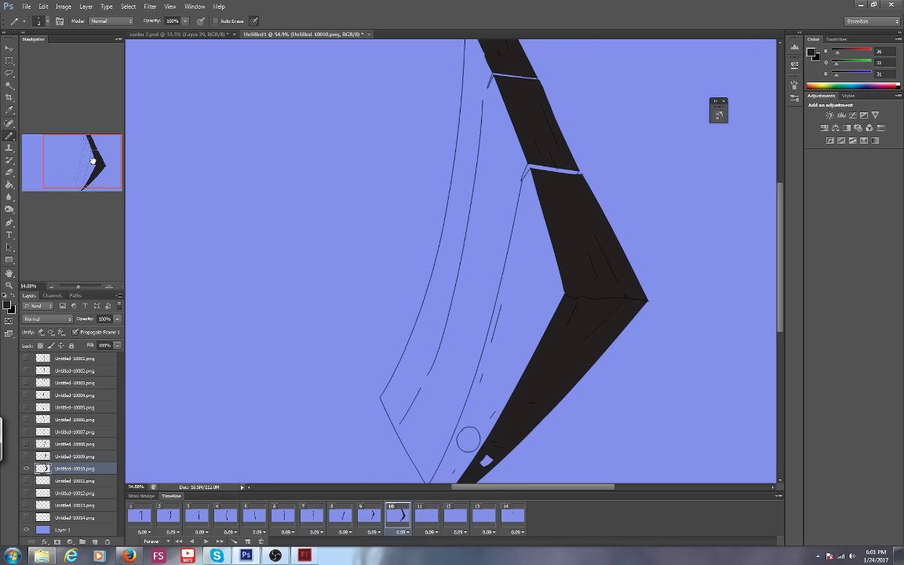
key(Right)
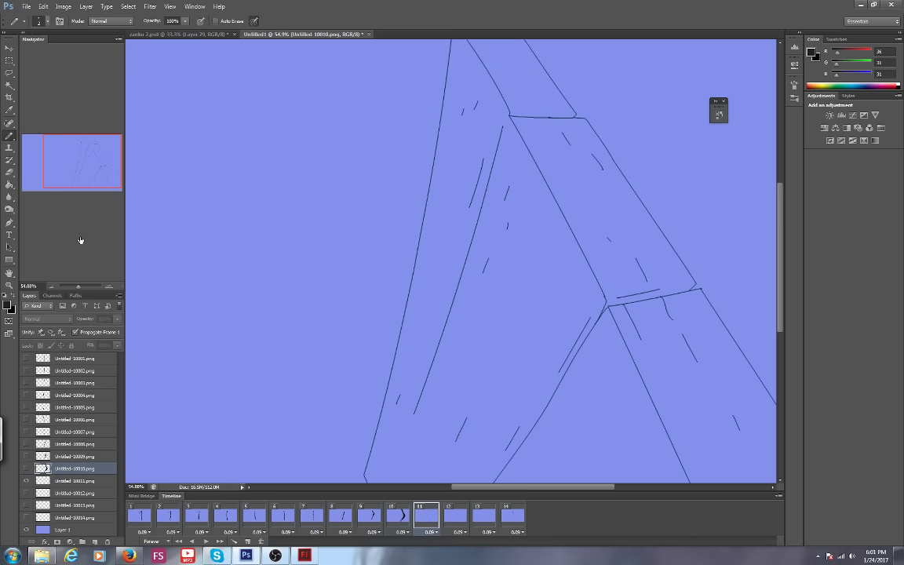
drag(77, 286, 76, 286)
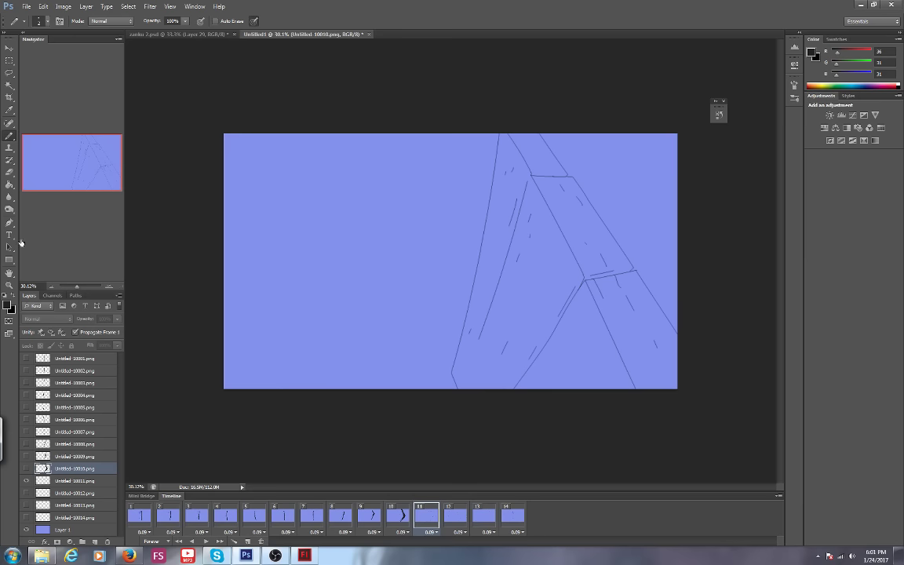
click(398, 515)
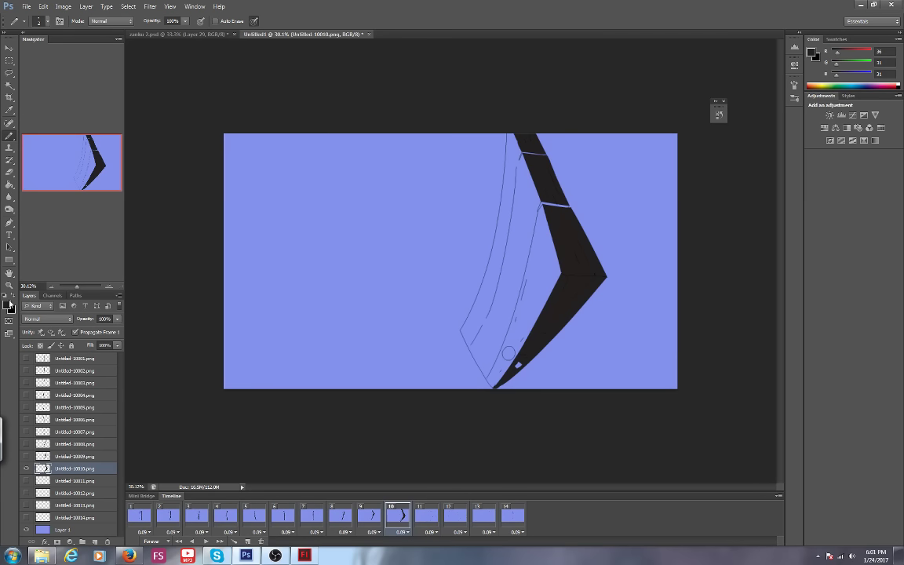
Fill the door's lowest panel on frame 11, layer Untitled-10011.png, with the same dark brown-black as frame 10 using the Paint Bucket.
click(8, 306)
click(349, 394)
click(9, 182)
click(426, 515)
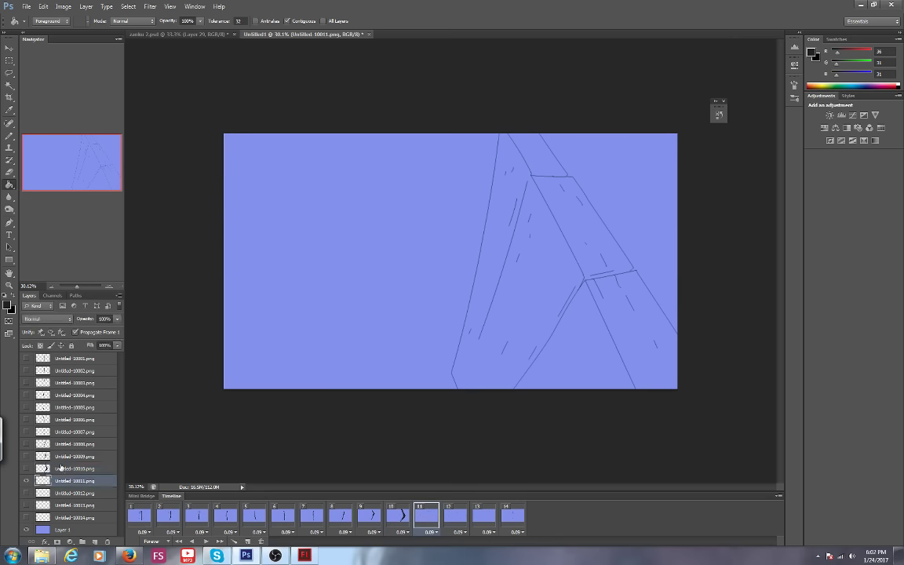
click(636, 334)
Try to fill the door's middle panel on frame 11 with the dark colour, and undo that fill.
click(585, 224)
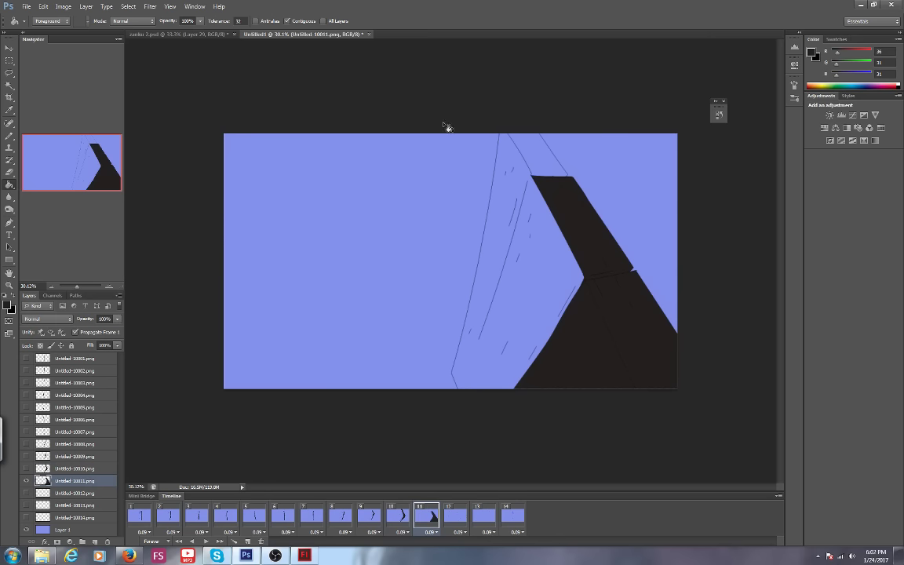
click(43, 7)
click(54, 16)
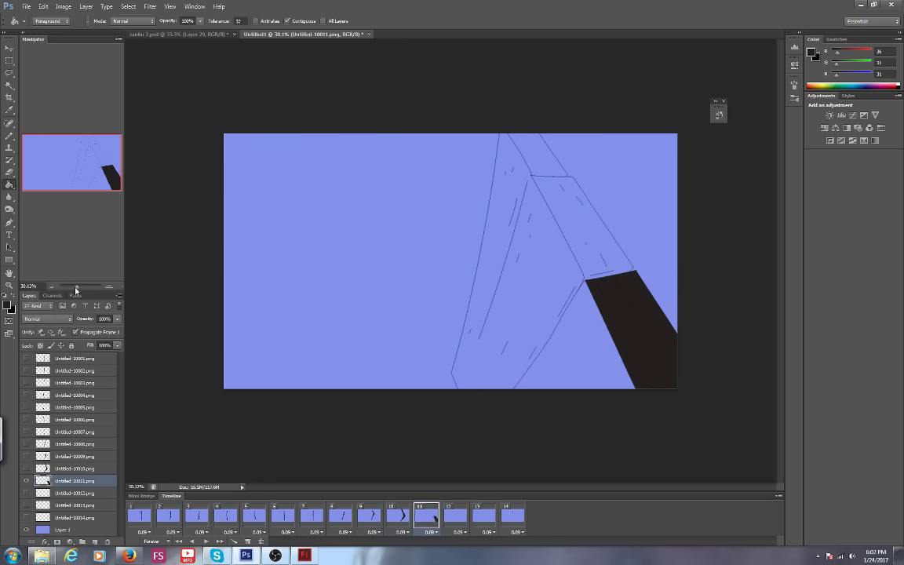
Close the small outline gaps at the corners of the door's upper and middle panels on frame 11 with the Pencil in black.
drag(77, 287, 81, 288)
drag(84, 169, 110, 173)
drag(80, 290, 83, 288)
drag(96, 149, 108, 170)
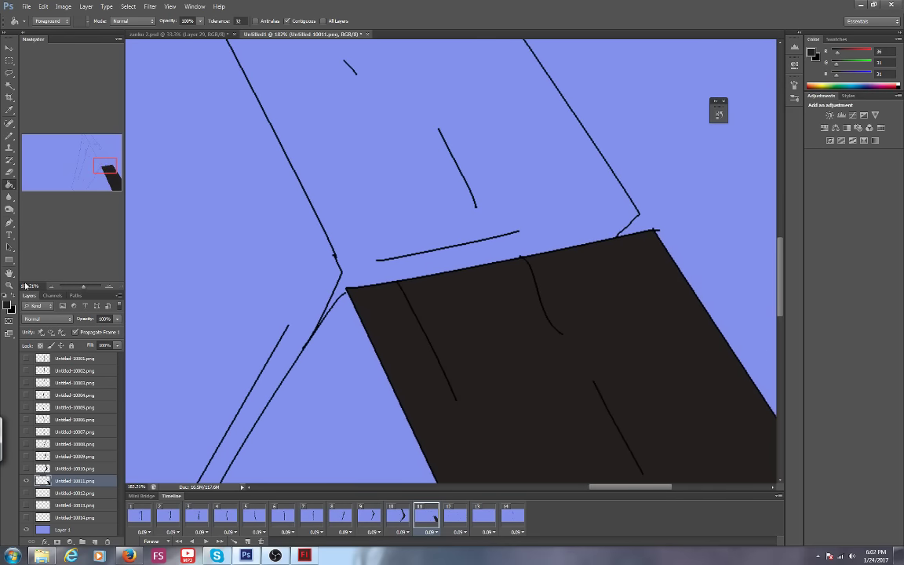
key(d)
click(11, 137)
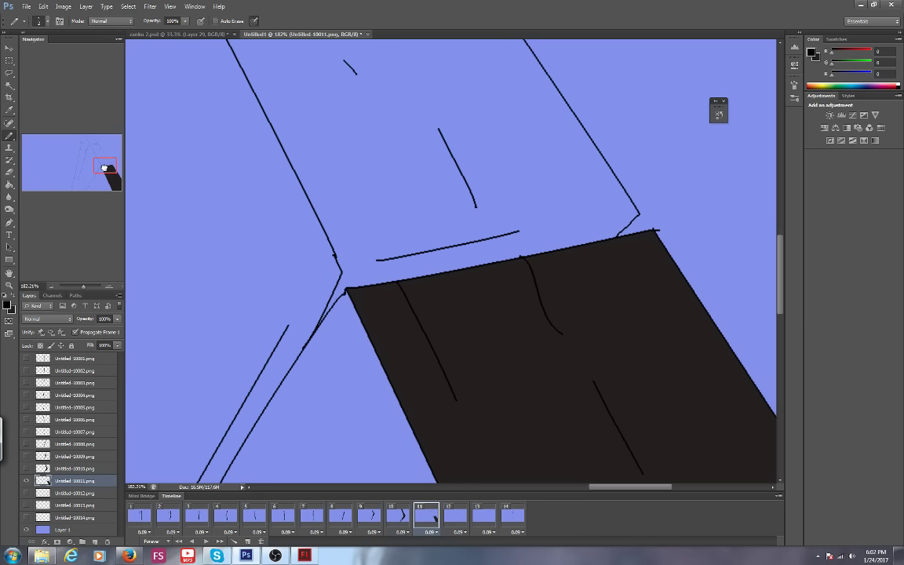
drag(105, 167, 89, 143)
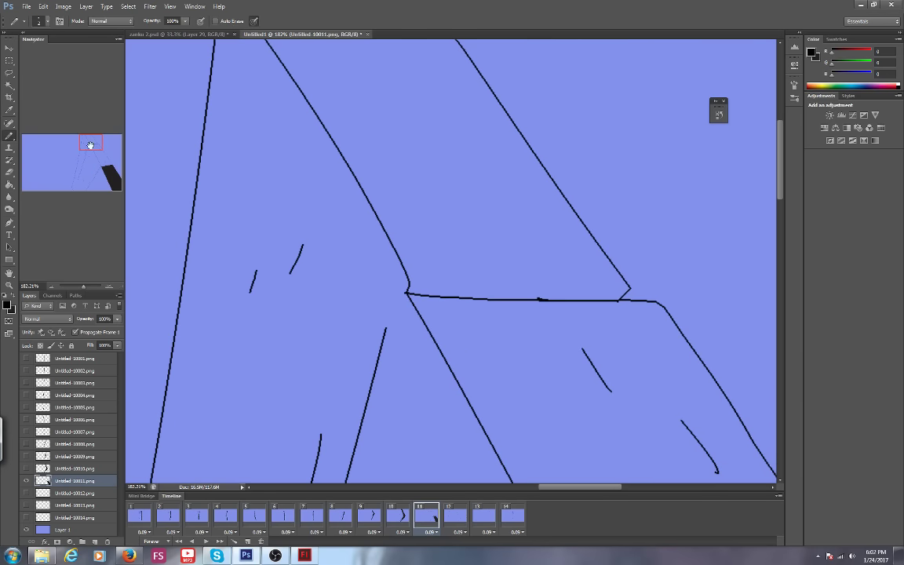
mouse_move(83, 286)
mouse_down()
mouse_move(75, 285)
mouse_move(87, 270)
mouse_up()
drag(64, 149, 87, 140)
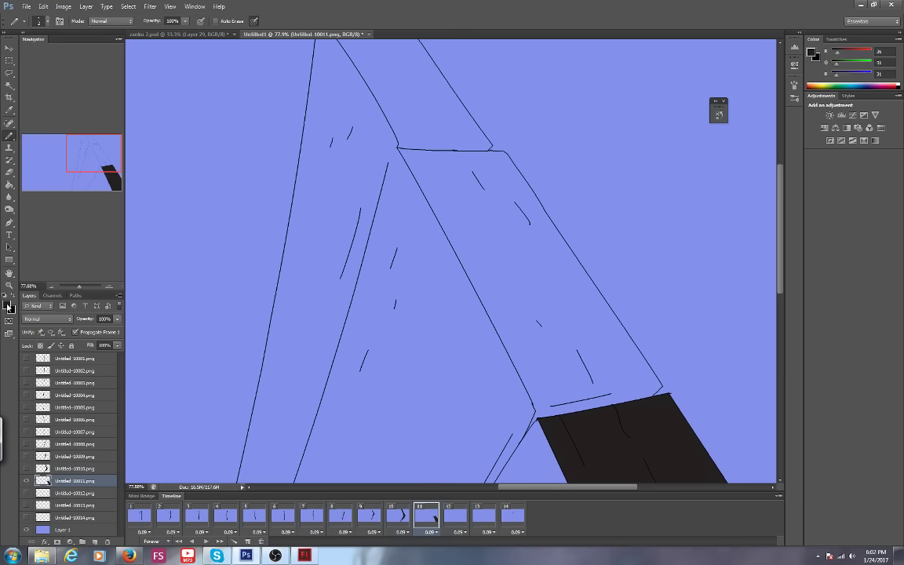
Fill the door's middle and upper panels on frame 11 with the same dark brown-black as the lowest panel using the Paint Bucket.
click(7, 304)
click(343, 383)
click(8, 185)
click(430, 155)
click(394, 112)
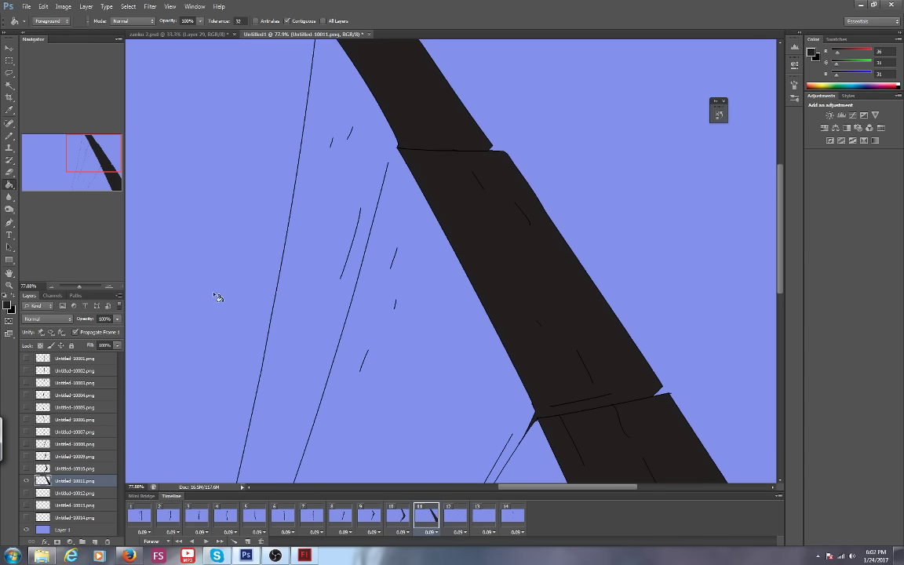
Fill the door's lower and upper panels on frame 12, layer Untitled-10012.png, with the same dark brown-black.
click(456, 516)
drag(82, 289, 76, 288)
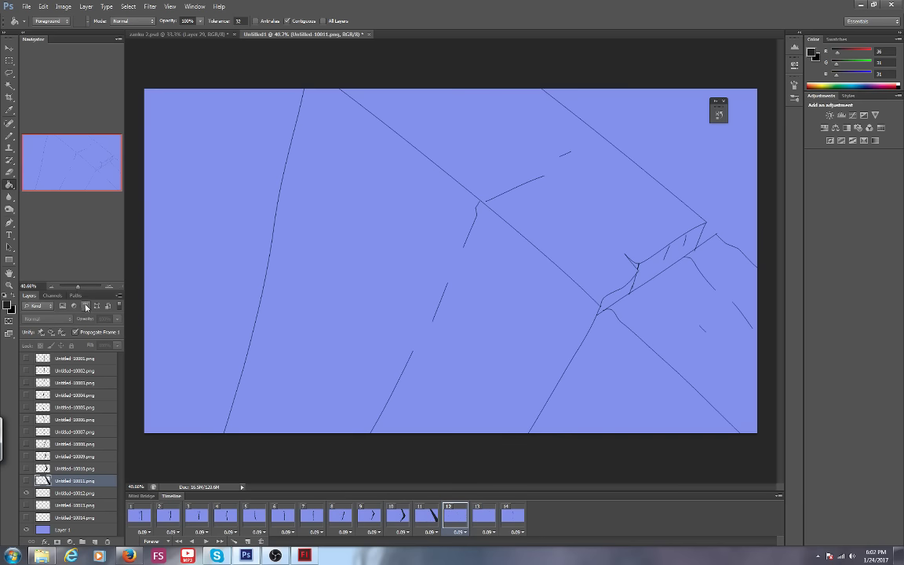
click(628, 307)
click(602, 269)
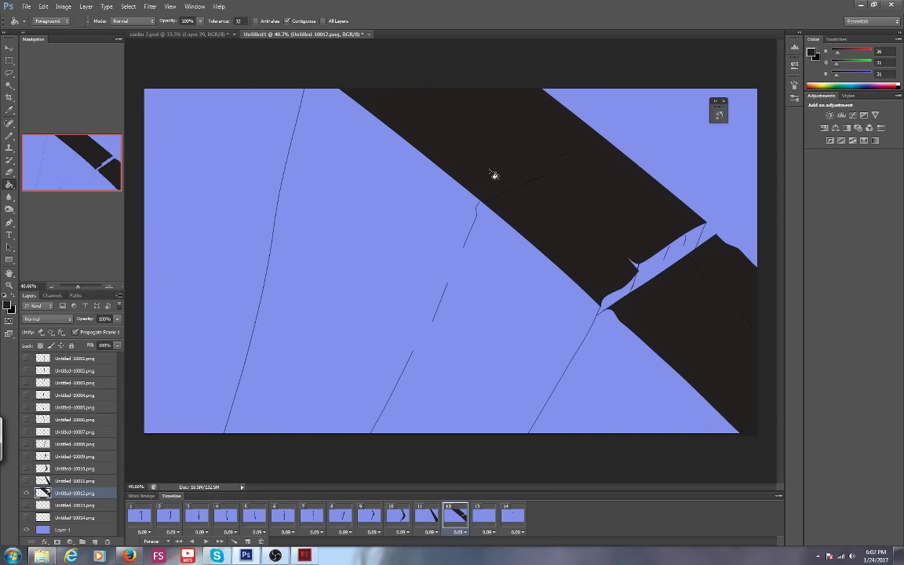
Check frame 13, play the animation, and sample the door's dark grey (R 38, G 36, B 36) from zanku 2.psd as foreground colour.
click(485, 515)
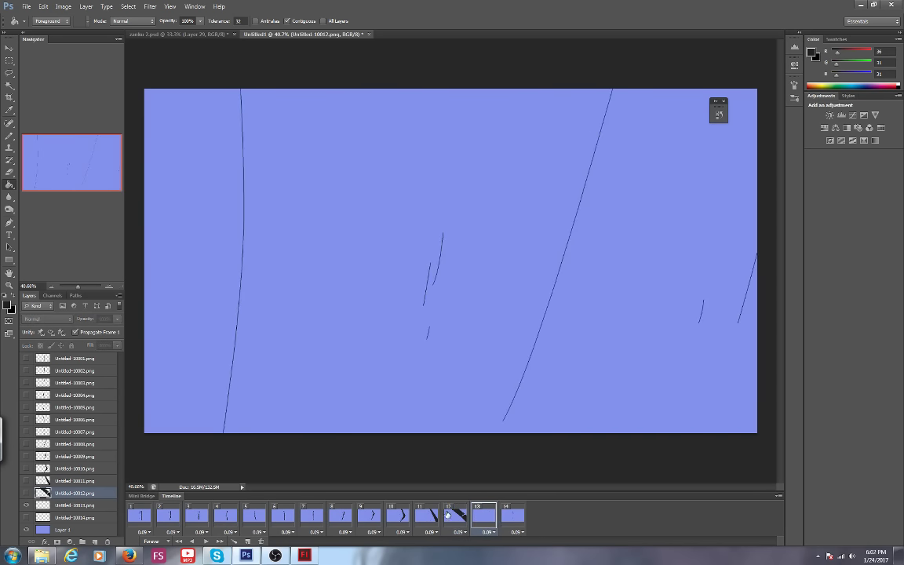
key(space)
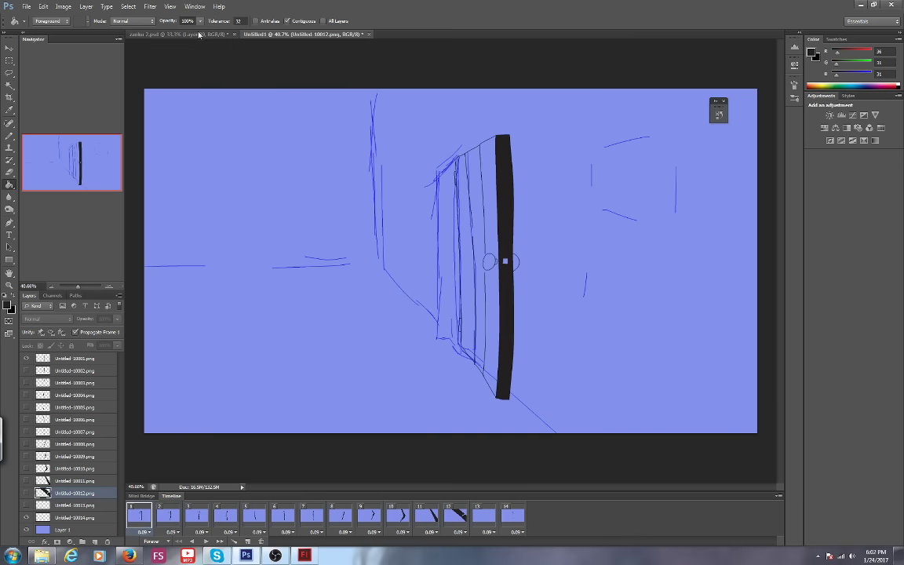
click(199, 35)
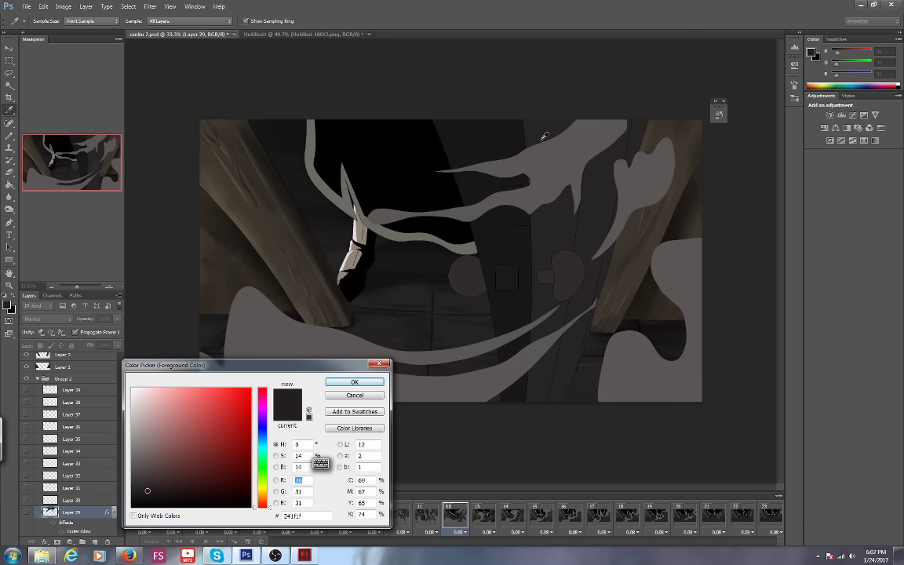
key(Return)
click(292, 35)
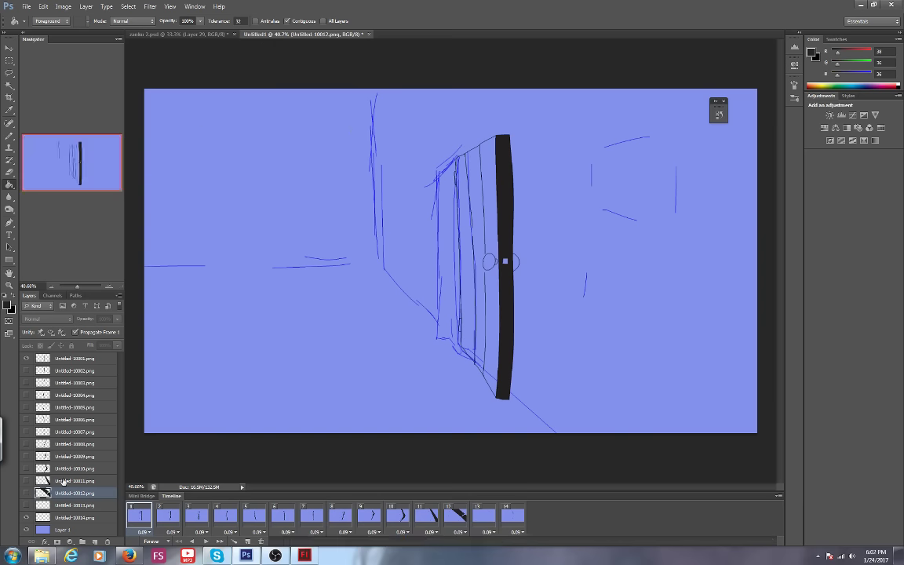
Try to fill the narrow side face of the door on layer Untitled-10014.png with the sampled dark grey, and undo the fill.
click(74, 517)
click(457, 166)
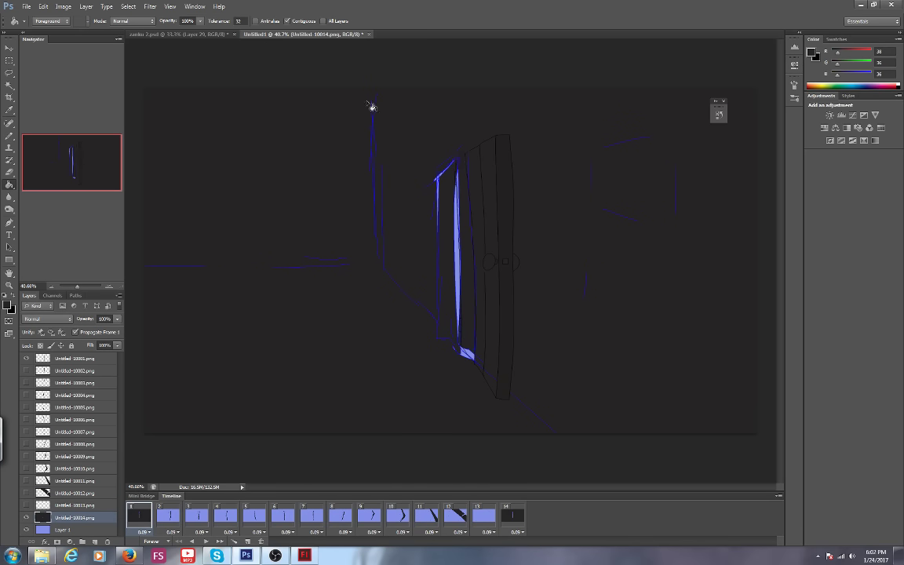
click(44, 6)
click(46, 17)
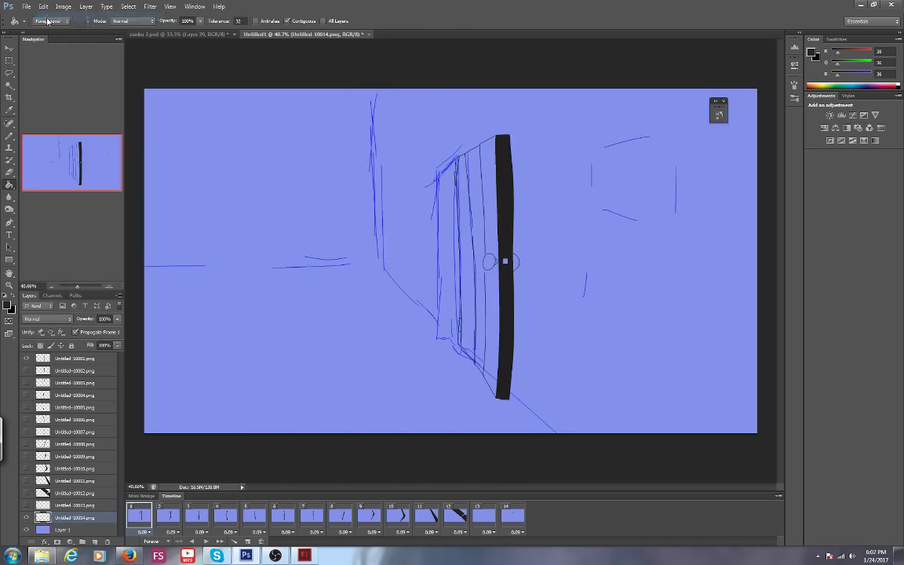
Touch up the outline at the door's upper end on layer Untitled-10014.png with the Pencil.
click(76, 287)
drag(76, 290, 84, 287)
drag(68, 160, 76, 141)
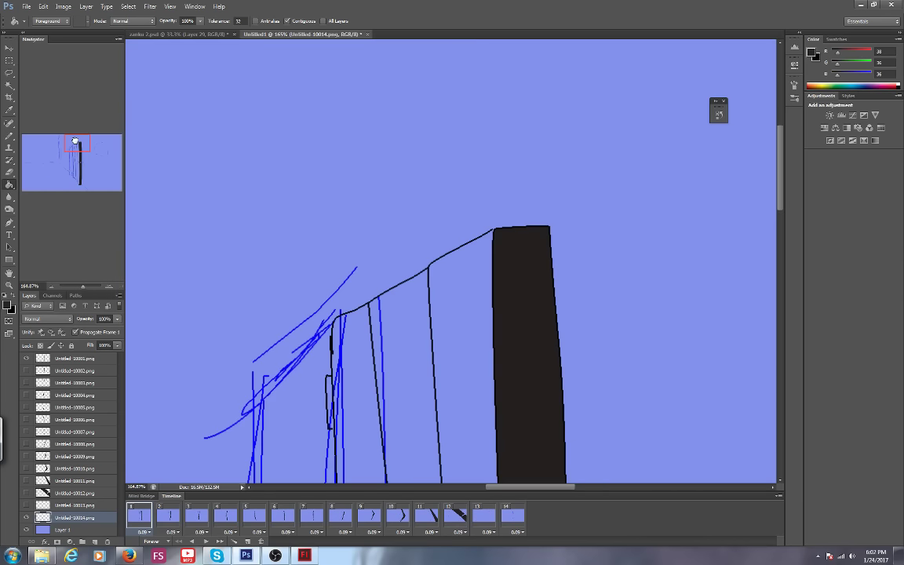
drag(83, 288, 88, 290)
key(b)
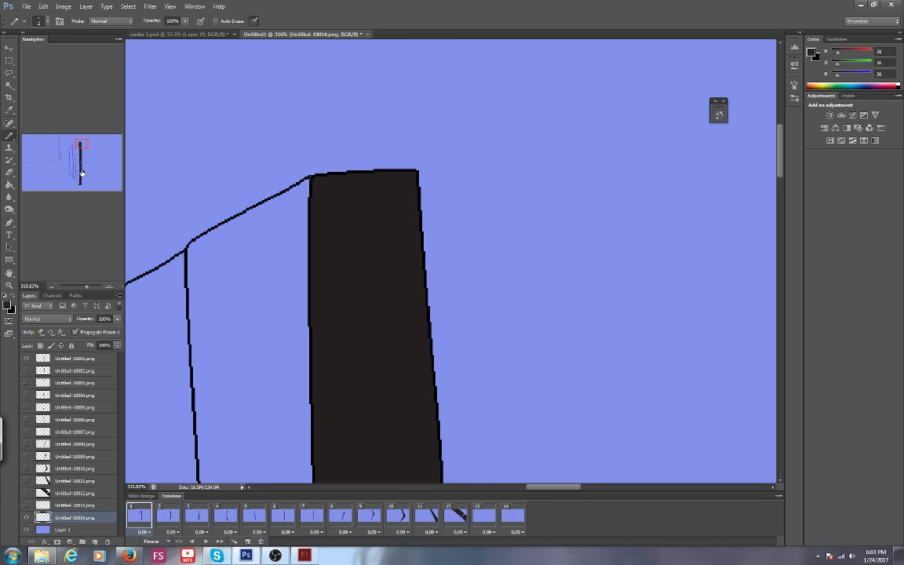
drag(86, 288, 78, 290)
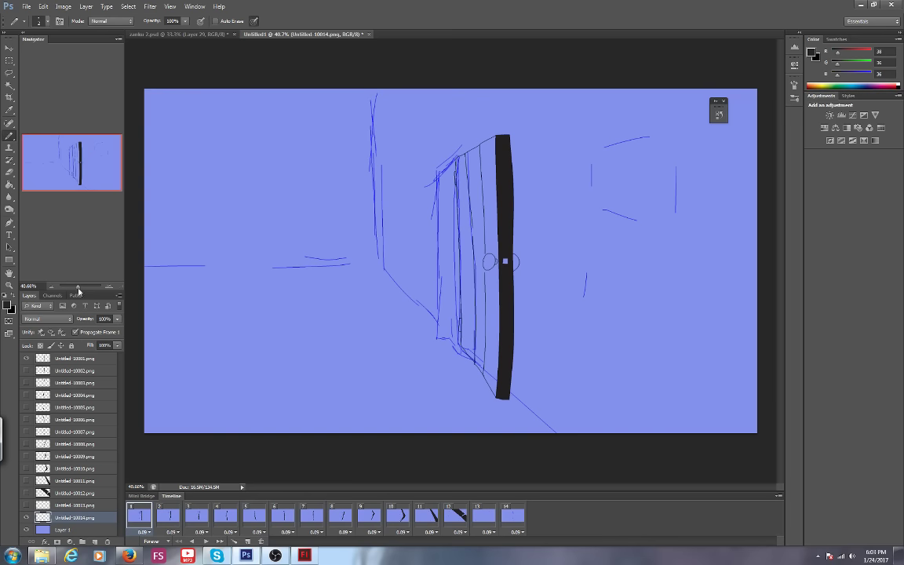
drag(78, 291, 90, 287)
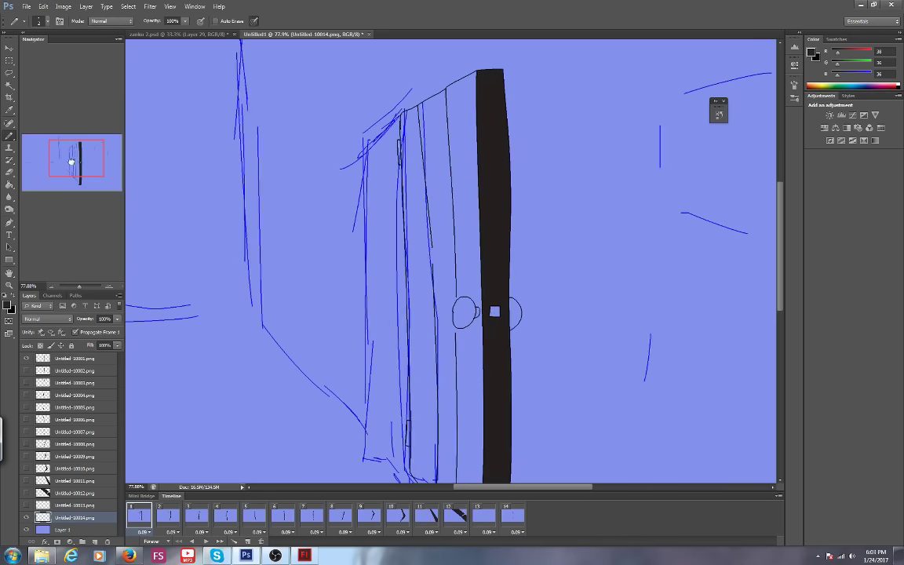
Read the latest live chat messages on the YouTube live dashboard and switch back to Photoshop.
click(128, 555)
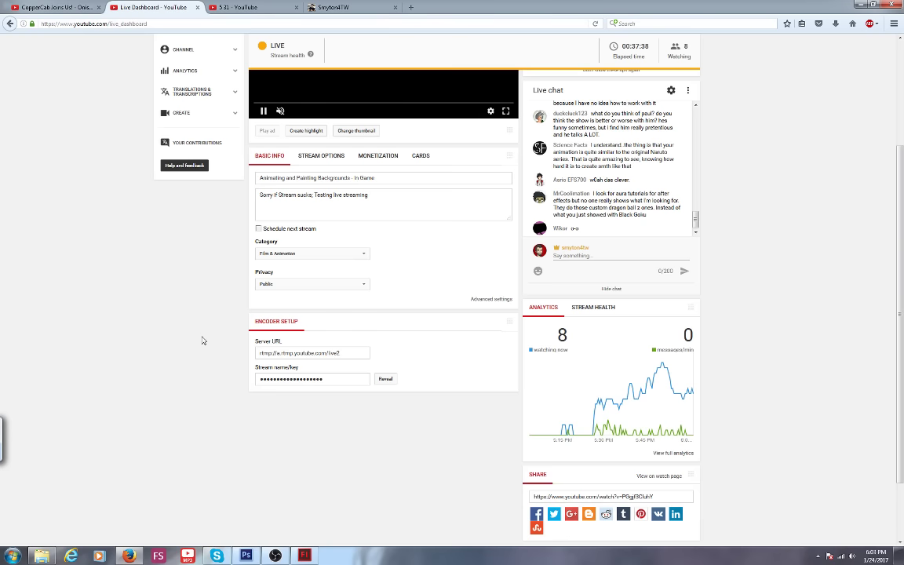
mouse_move(695, 221)
mouse_down()
mouse_move(696, 209)
mouse_move(695, 220)
mouse_up()
key(alt+Tab)
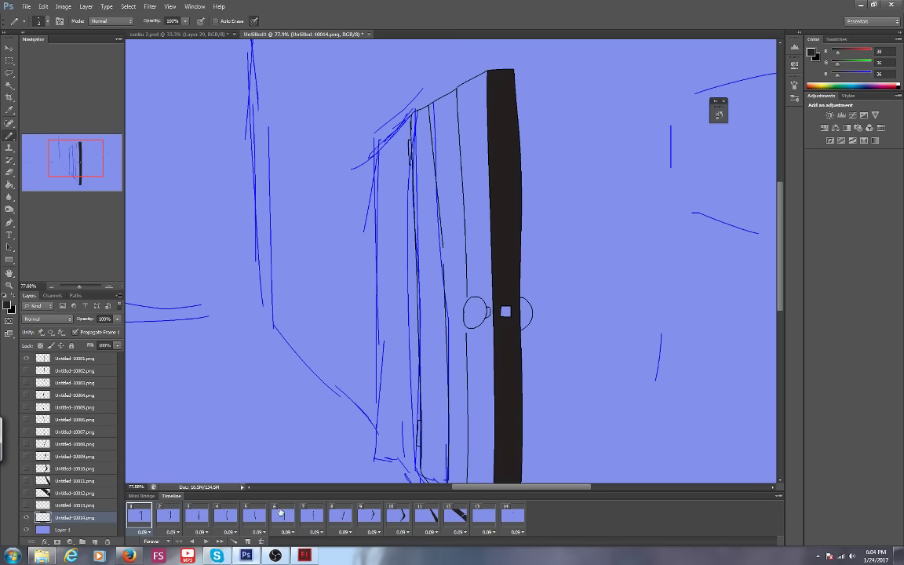
Try again to fill the door's side face on layer Untitled-10014.png using the Paint Bucket, and undo that fill.
click(9, 183)
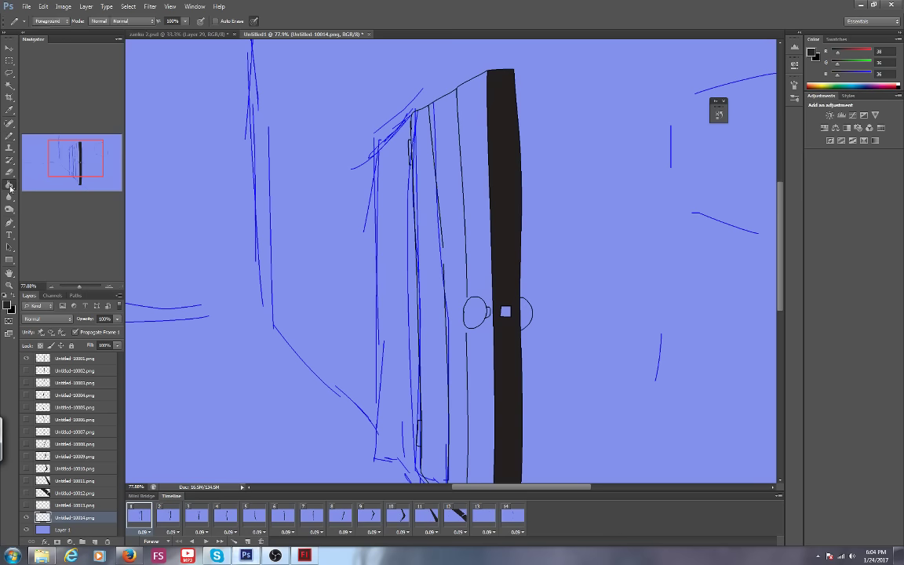
drag(61, 156, 67, 154)
mouse_move(79, 287)
mouse_down()
mouse_move(69, 287)
mouse_move(79, 288)
mouse_up()
drag(81, 165, 84, 163)
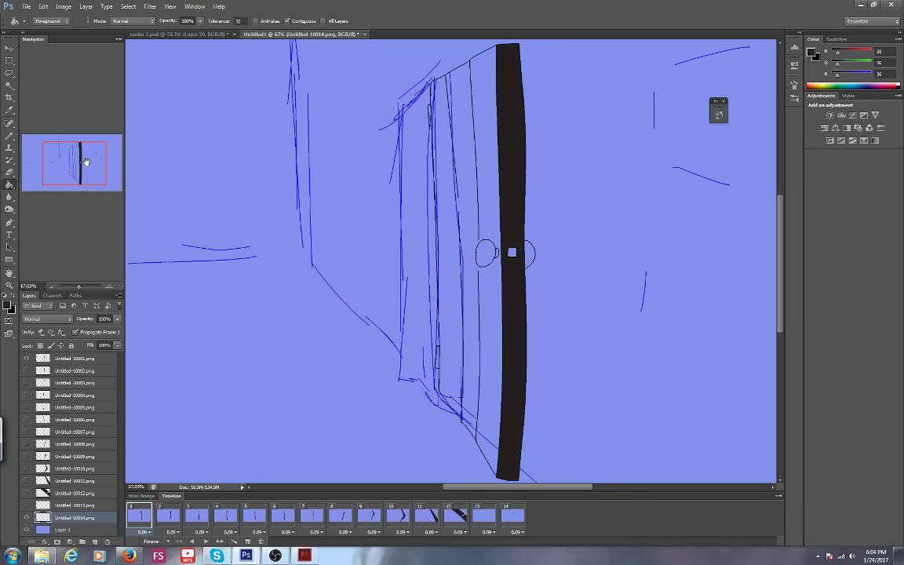
click(466, 201)
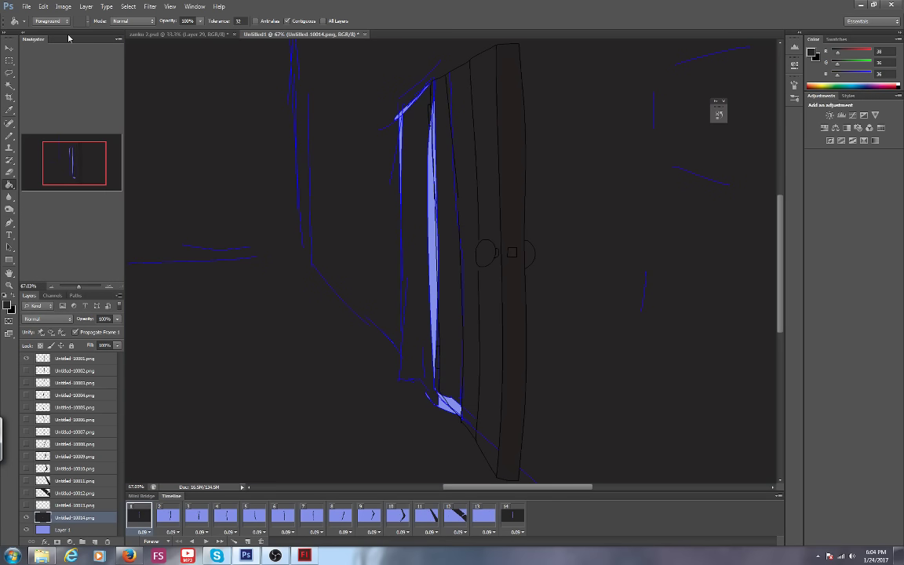
key(ctrl+z)
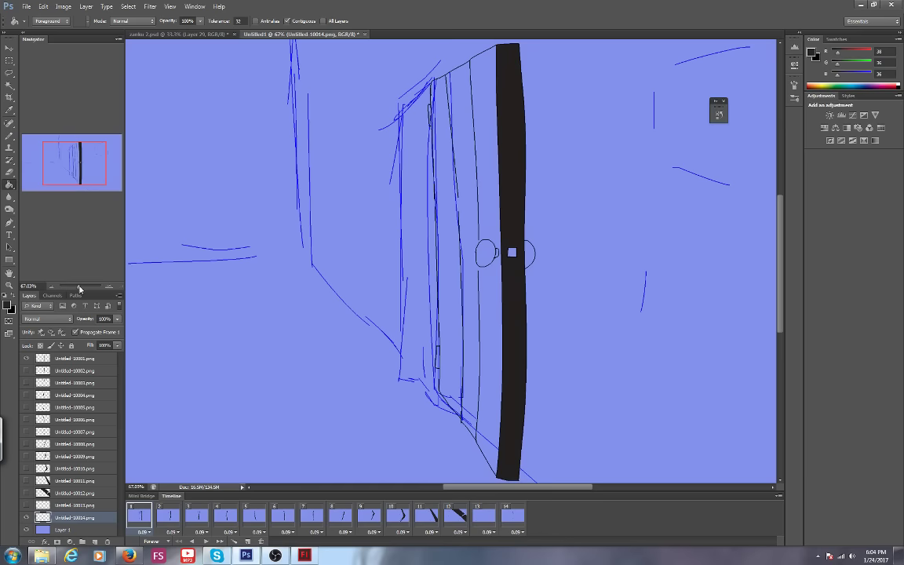
scroll(73, 163, up, 4)
mouse_move(73, 164)
mouse_down()
mouse_move(79, 149)
mouse_move(80, 182)
mouse_move(76, 149)
mouse_up()
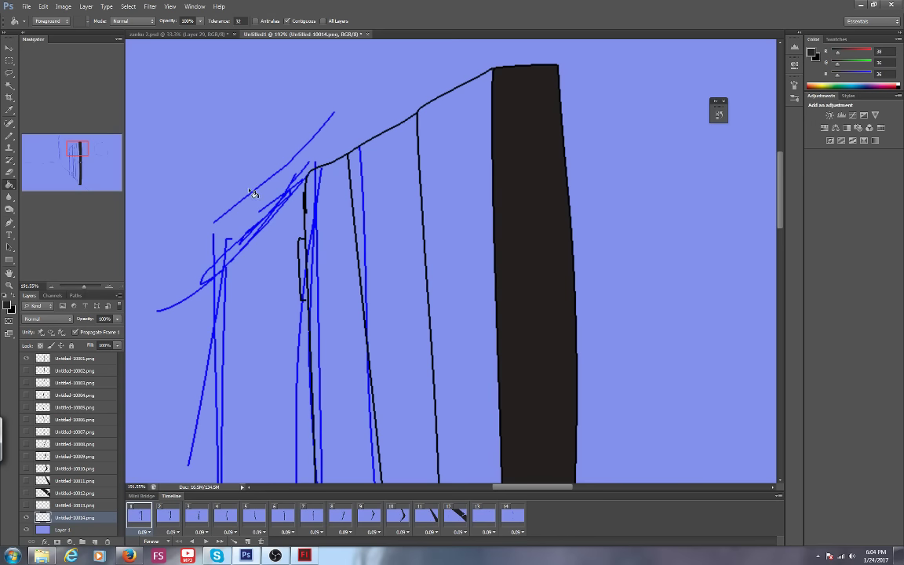
drag(73, 150, 76, 150)
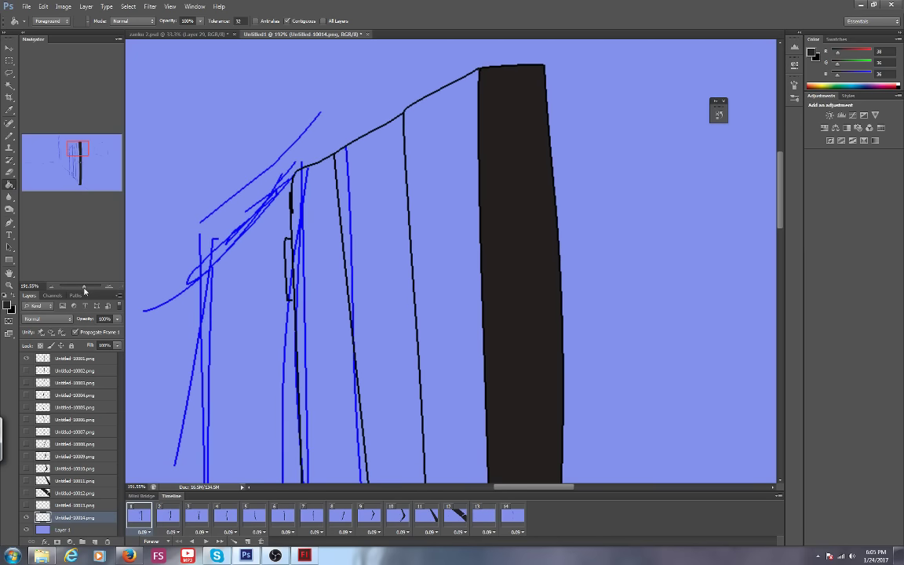
drag(84, 288, 83, 288)
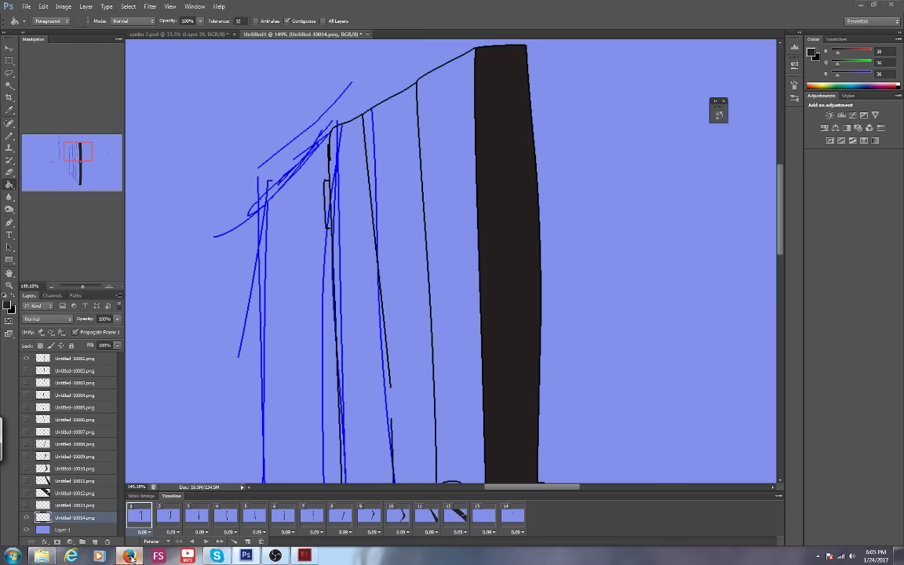
Switch to Firefox and browse the Smyton4TW Tumblr page's Aizen, Sasuke and Goku Rose animations, returning to the Ichigo Preparing to Attack WIP clip.
click(130, 556)
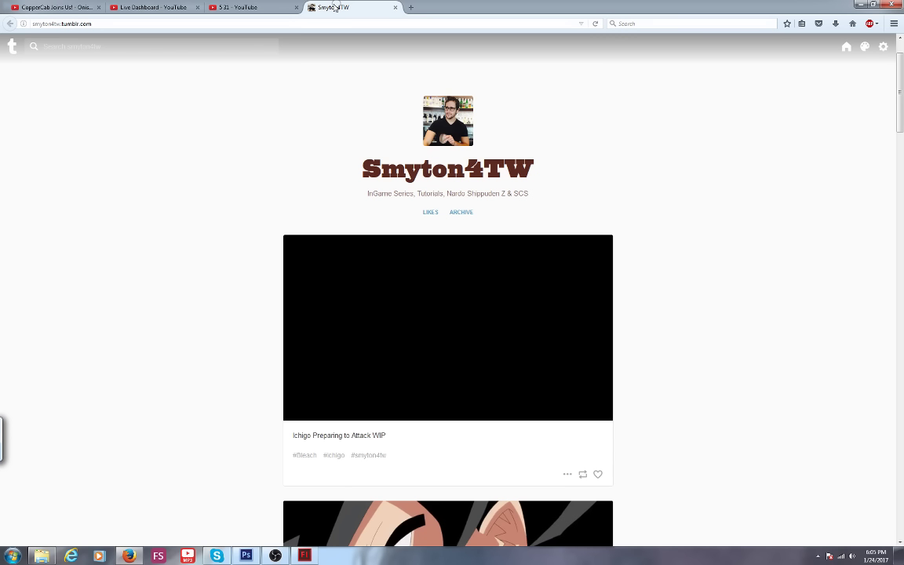
drag(899, 76, 899, 311)
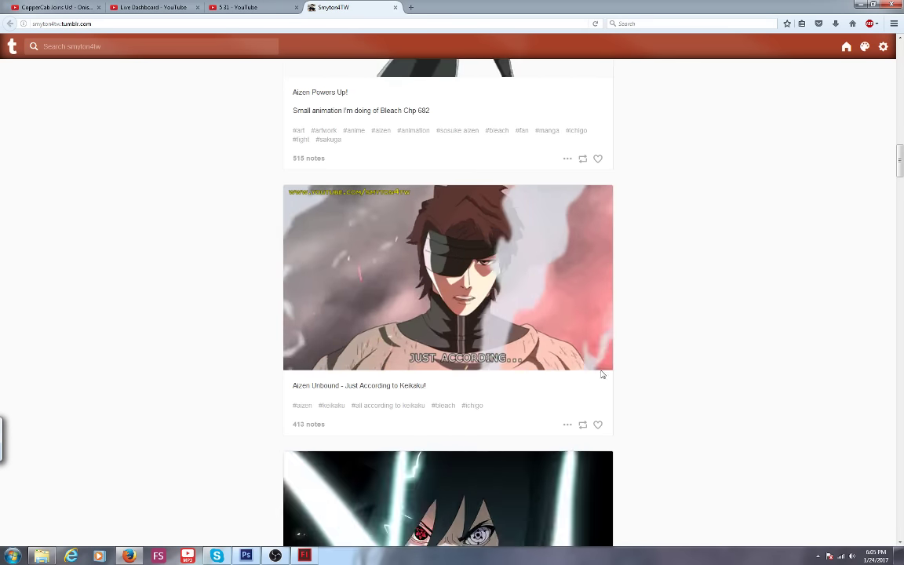
scroll(639, 332, up, 5)
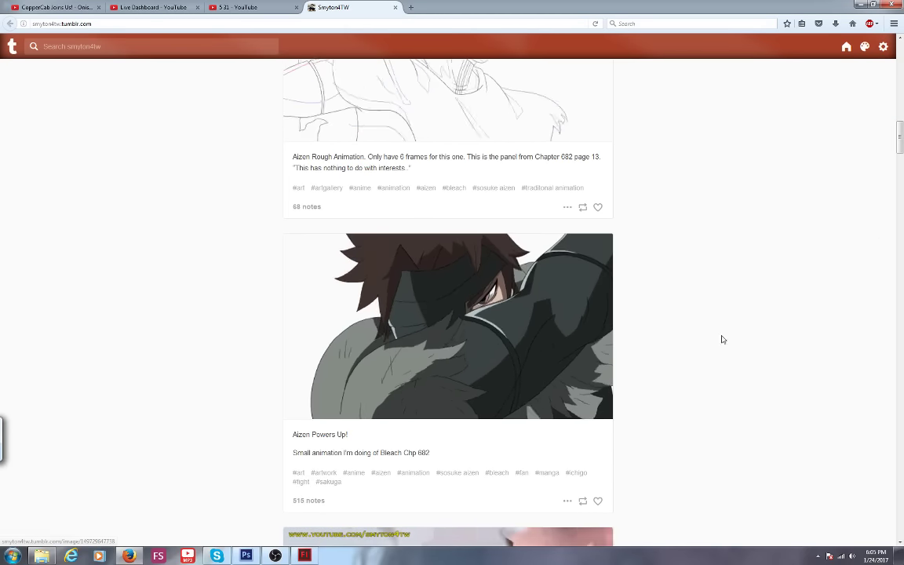
scroll(900, 137, up, 1)
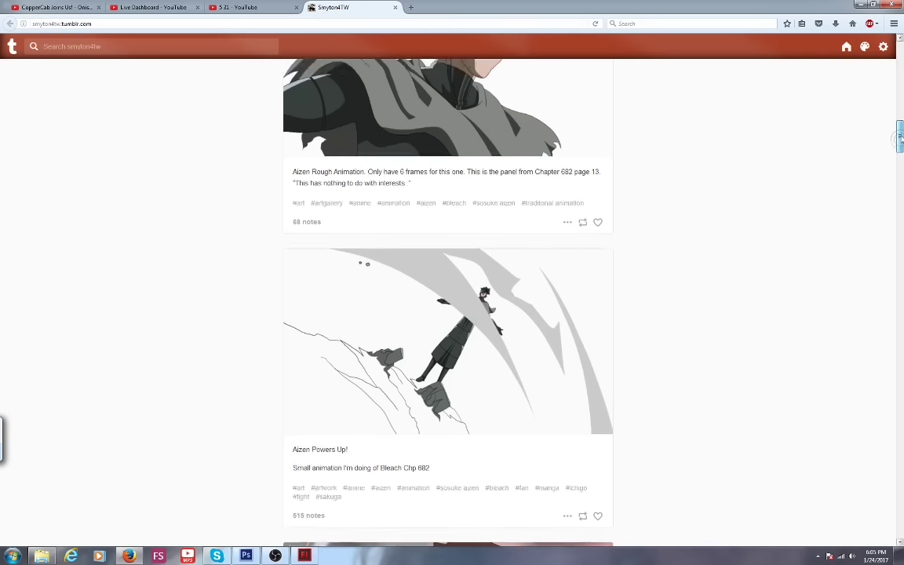
drag(900, 138, 901, 105)
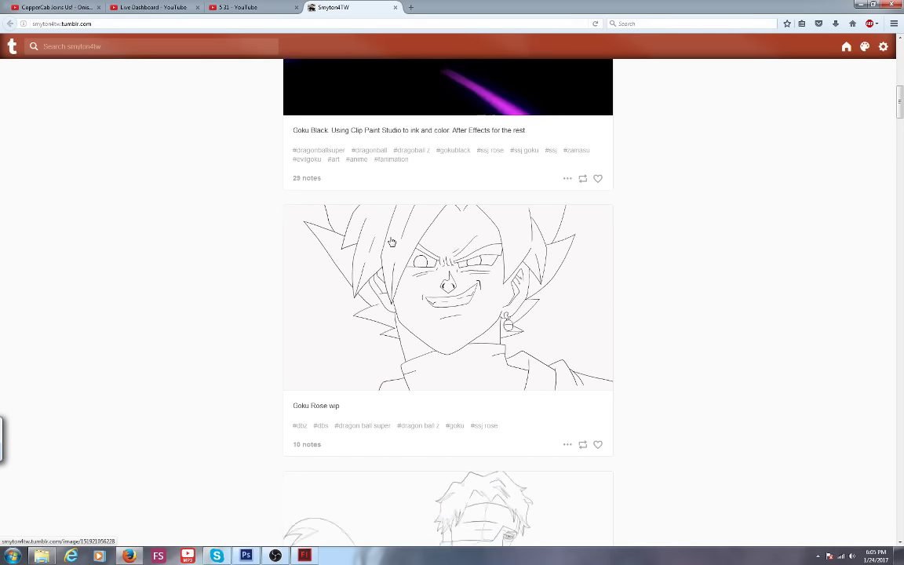
drag(900, 107, 900, 182)
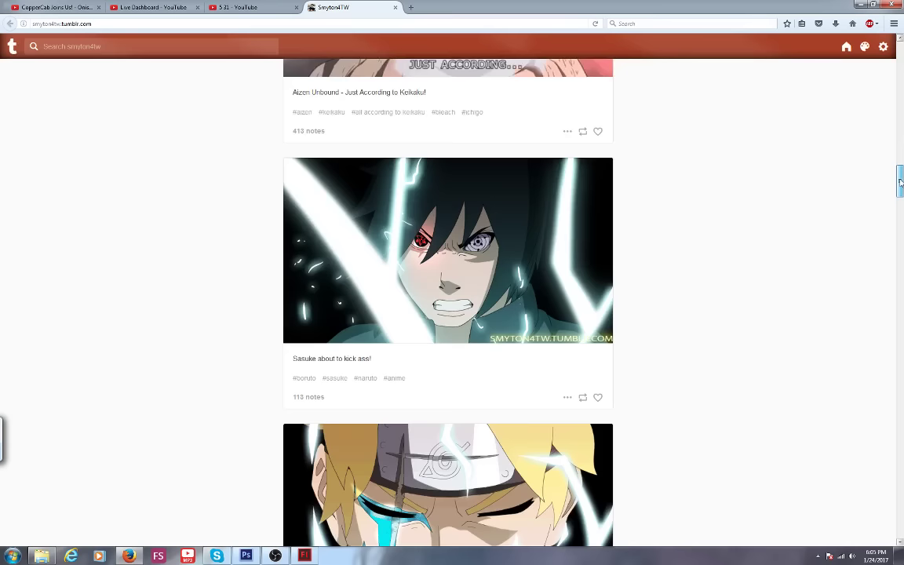
drag(900, 182, 900, 118)
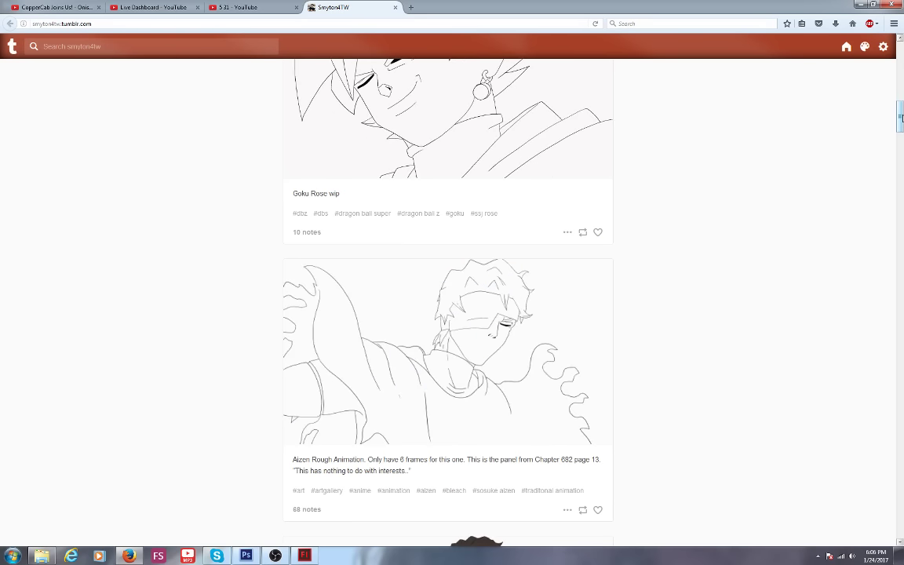
drag(901, 118, 902, 59)
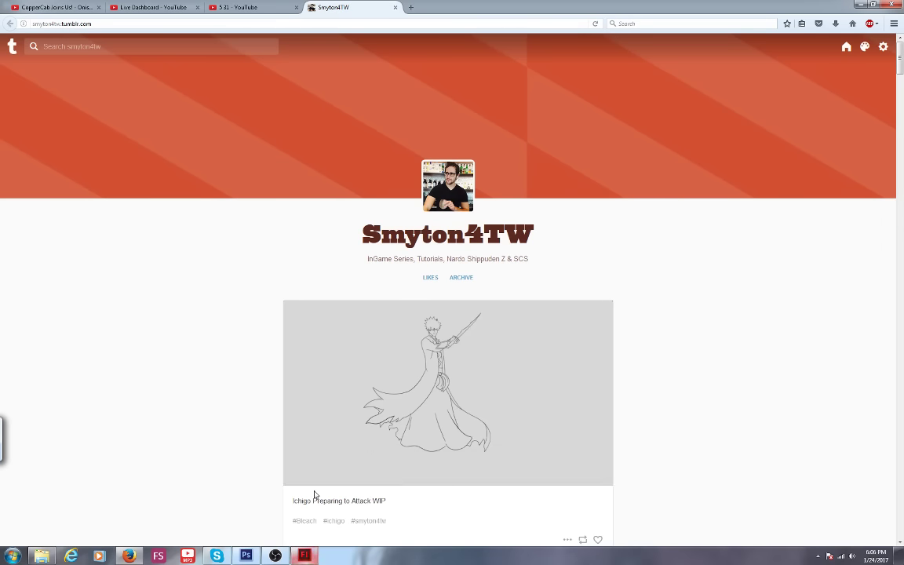
mouse_move(289, 389)
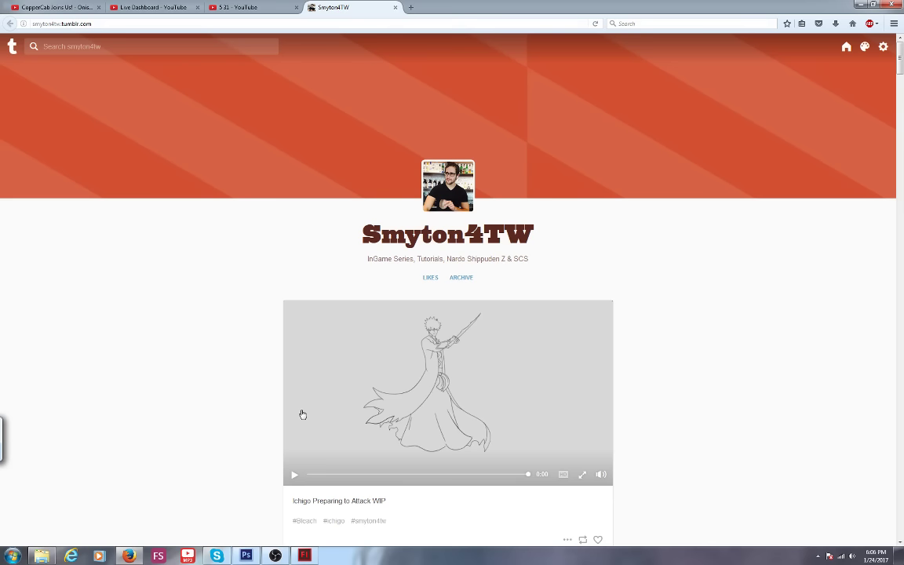
Read the recent live chat messages on the YouTube live dashboard, and switch back to Photoshop.
click(210, 7)
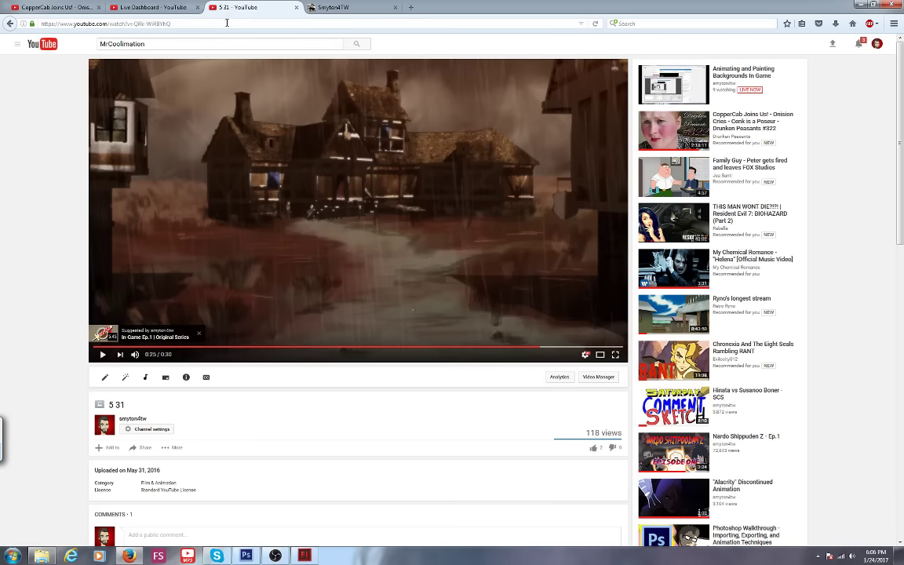
click(149, 7)
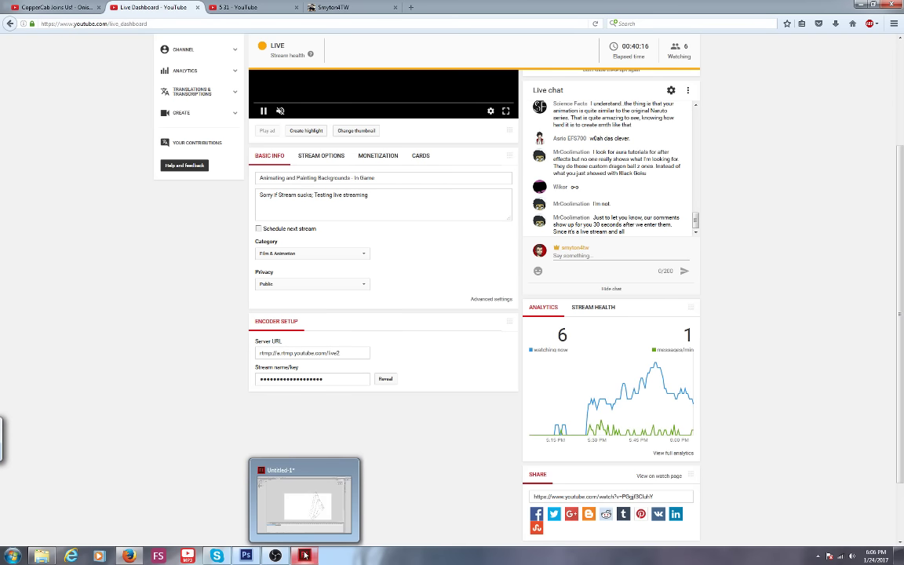
drag(696, 222, 695, 212)
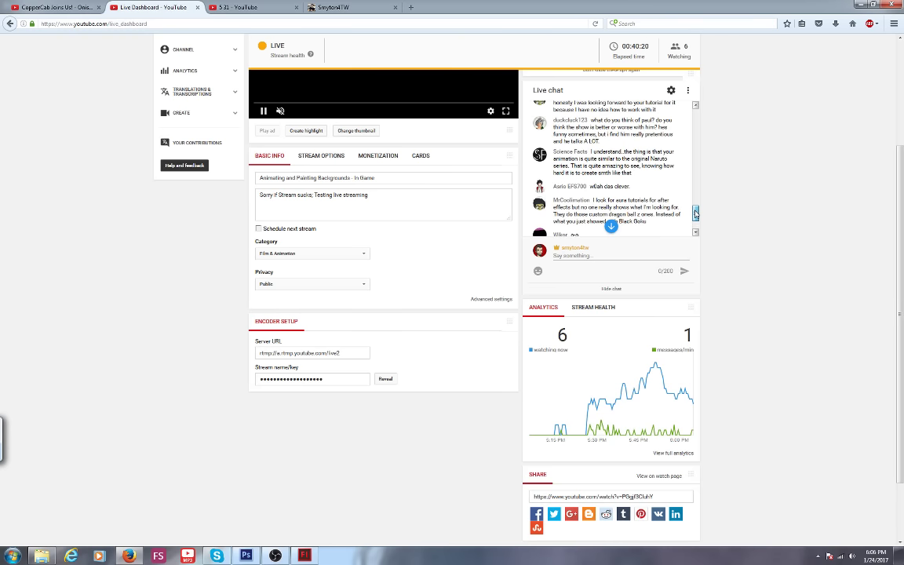
scroll(695, 214, down, 2)
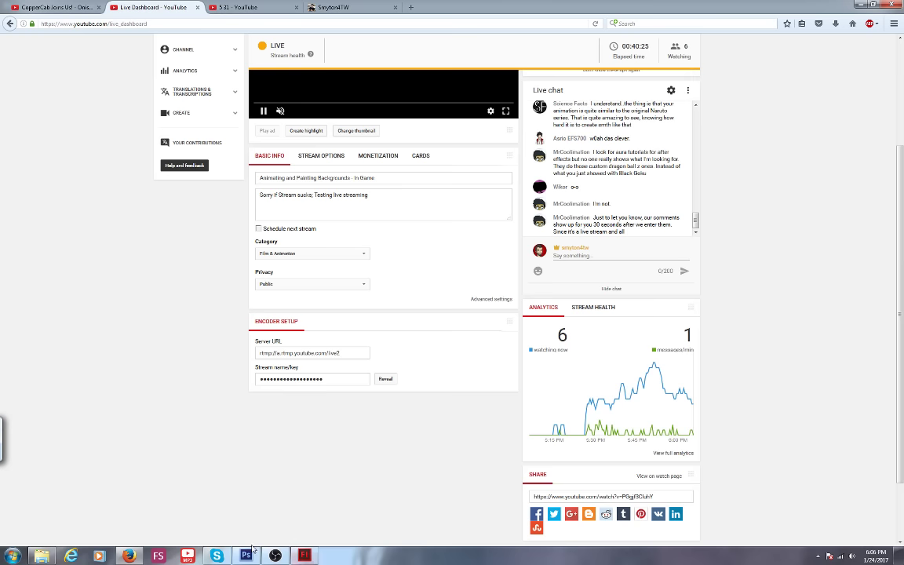
mouse_move(248, 556)
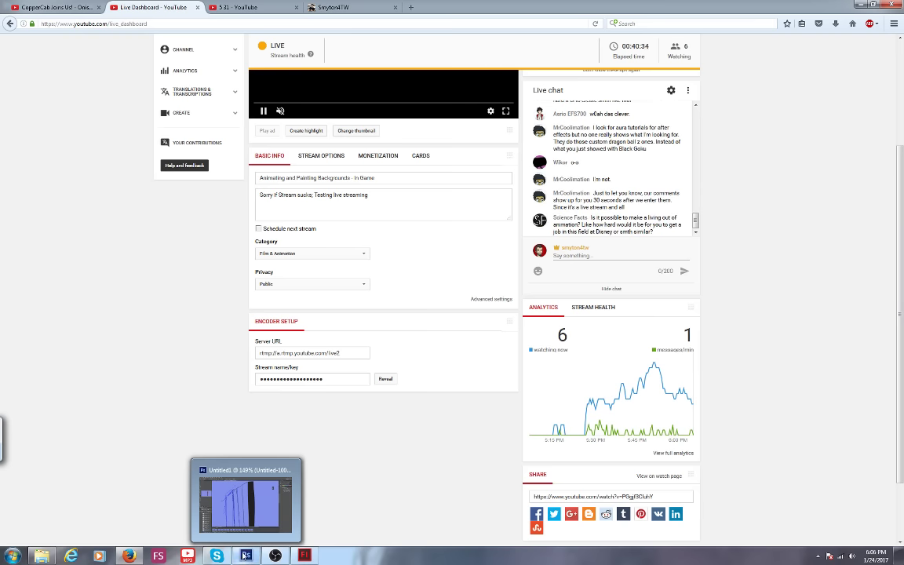
click(275, 509)
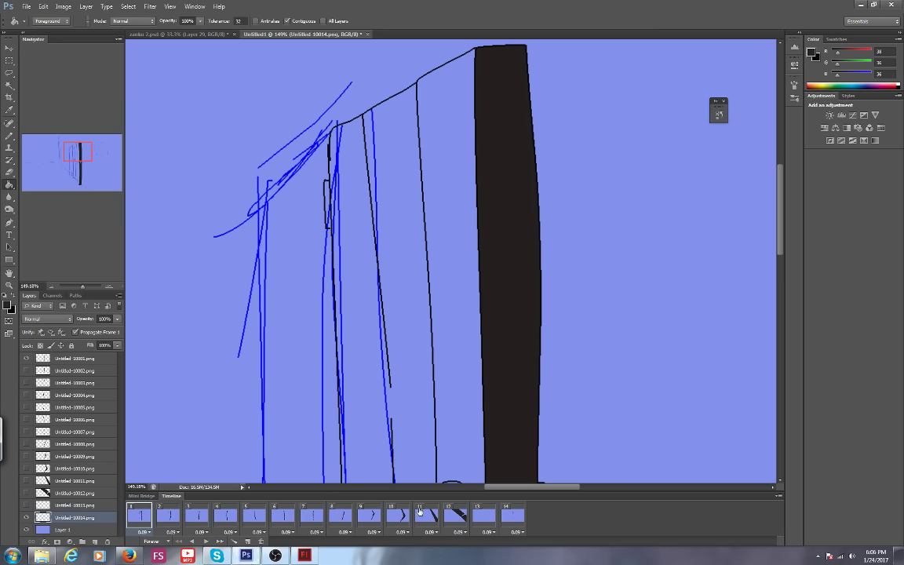
Check the foreground colour 262424 against the finished door in zanku 2.psd, and return to the Untitled1 document.
key(space)
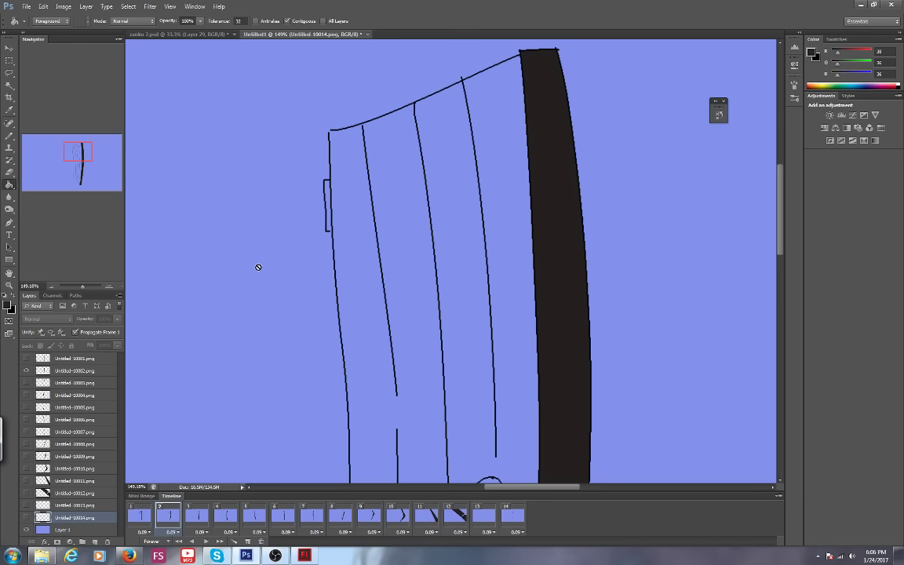
scroll(258, 267, down, 2)
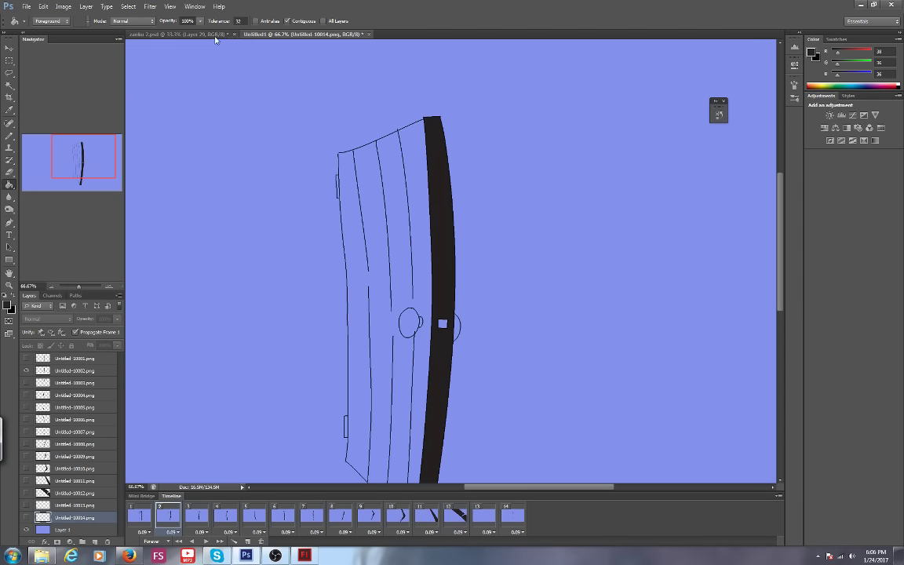
click(215, 35)
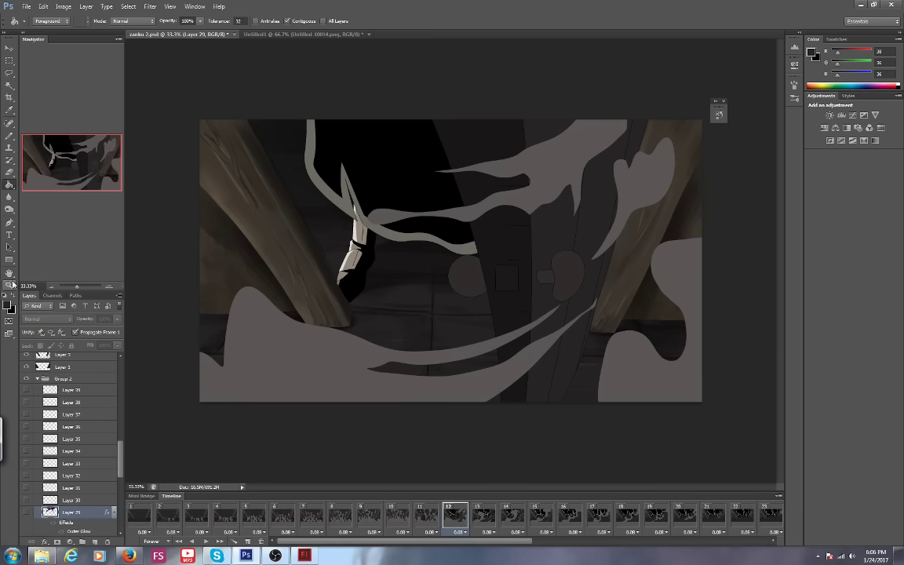
click(8, 306)
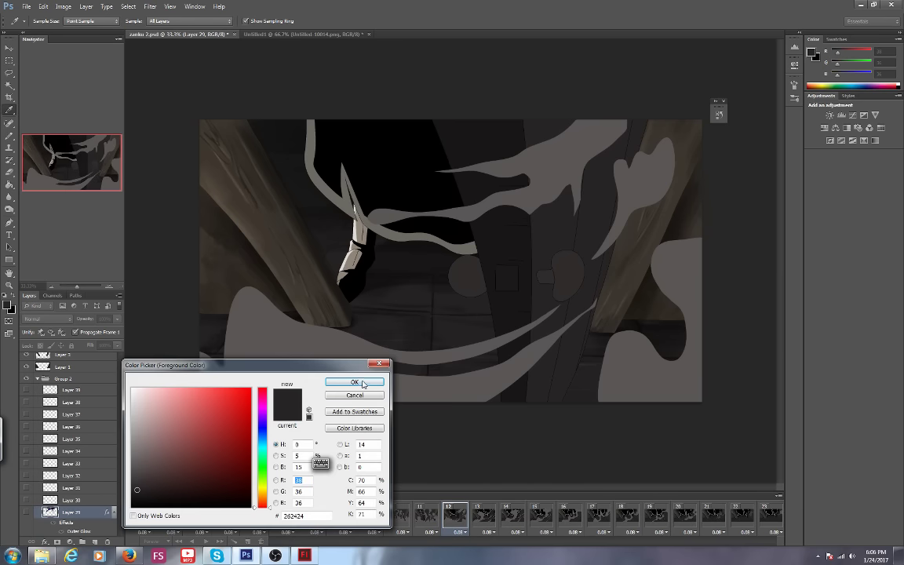
click(355, 382)
click(267, 35)
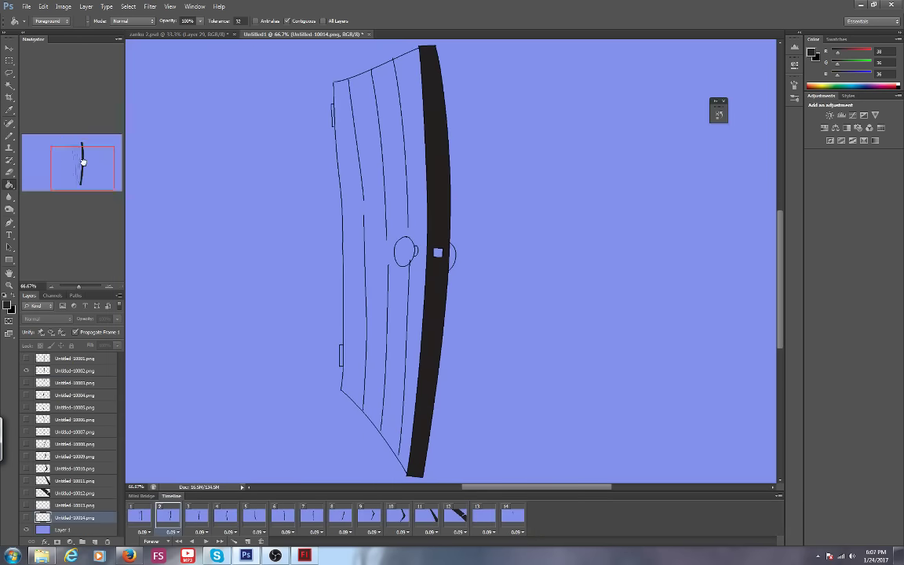
Try to fill the door planks on frame 1's layer Untitled-10001.png with the Paint Bucket, and undo the fill.
drag(83, 162, 89, 150)
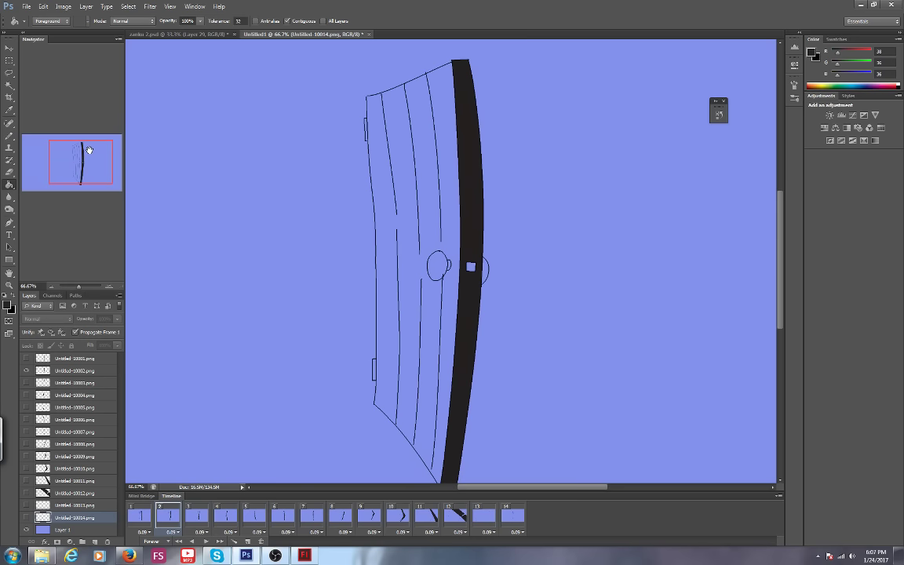
click(140, 515)
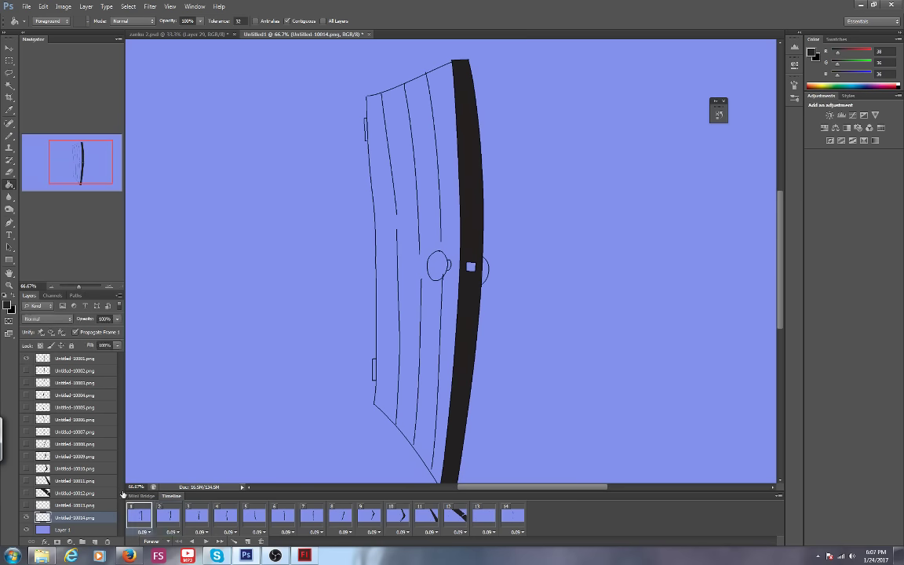
click(376, 129)
click(44, 7)
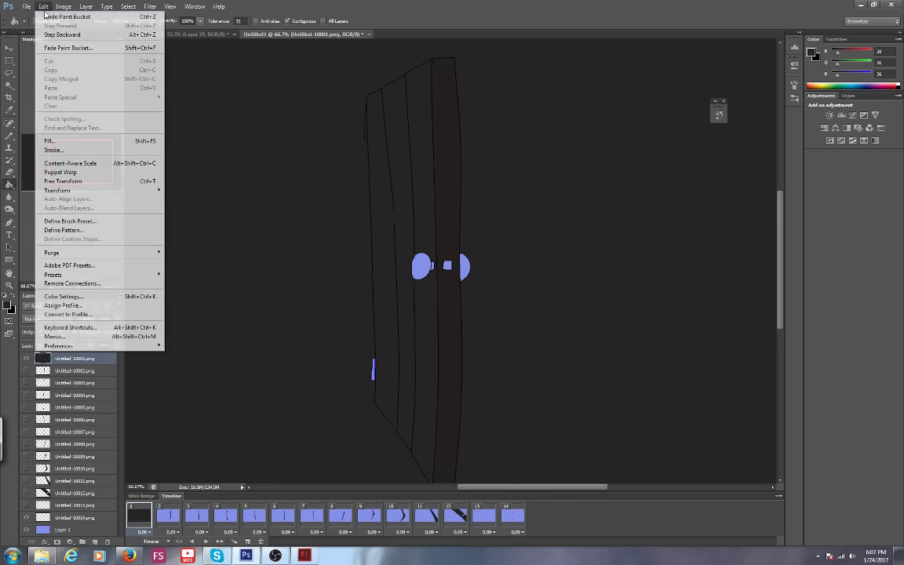
click(45, 16)
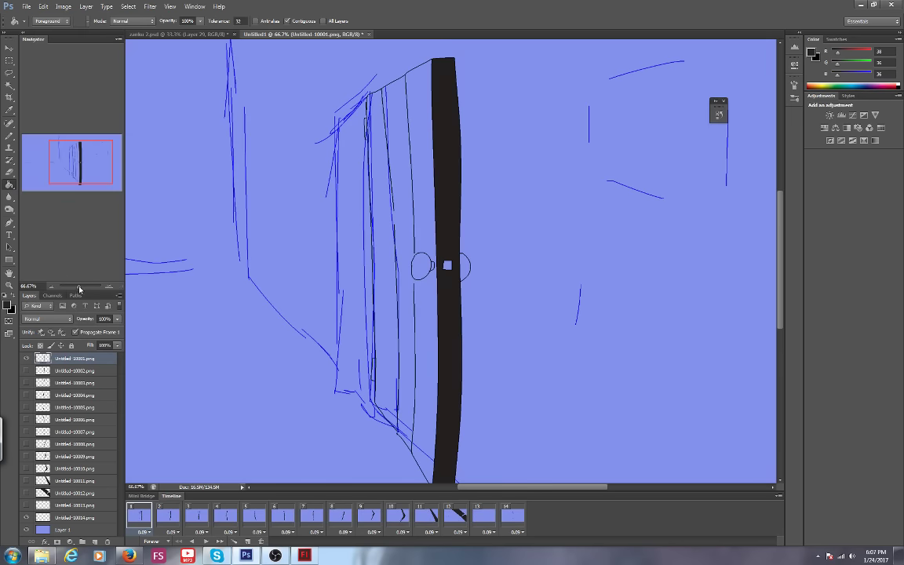
Examine frame 1's door outline on layer Untitled-10001.png from its upper to its lower end for gaps in the line work.
drag(79, 288, 82, 288)
click(70, 148)
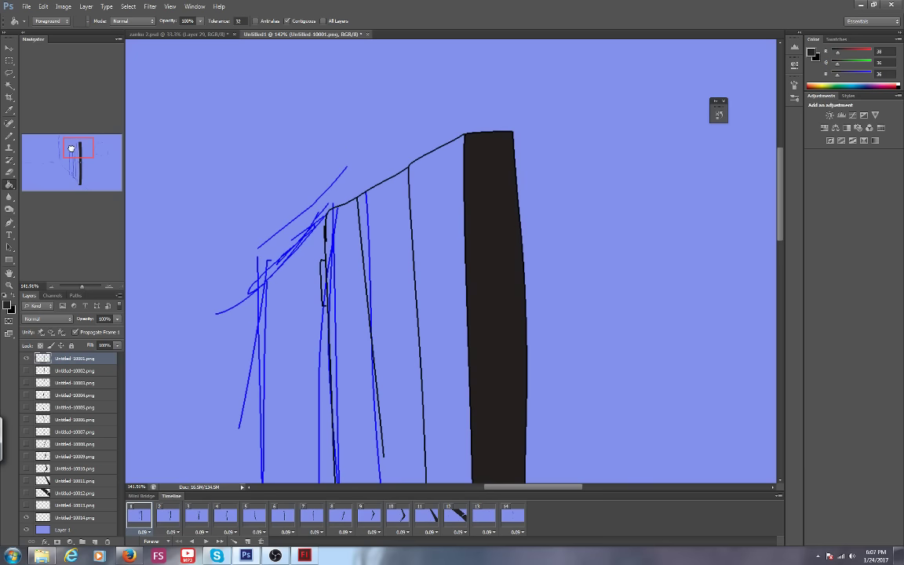
drag(71, 149, 70, 151)
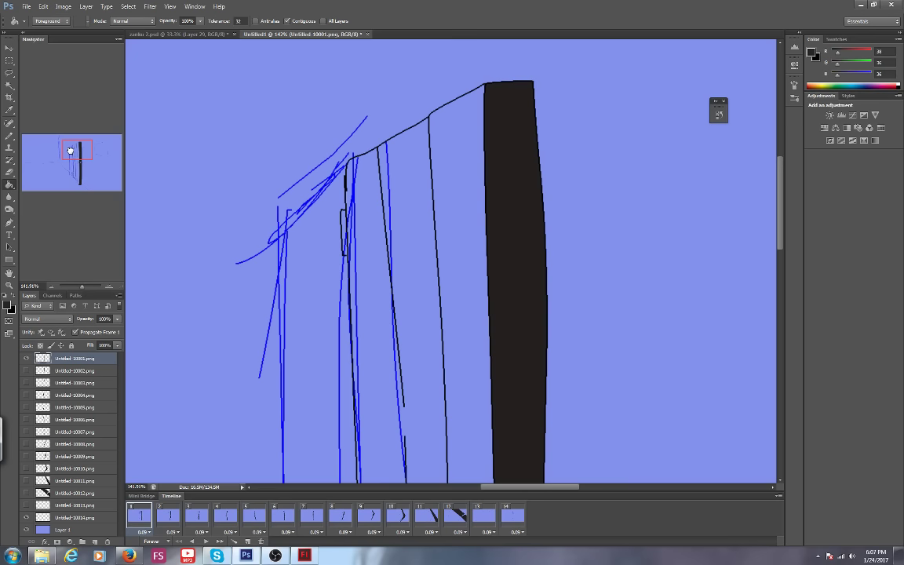
drag(82, 286, 84, 288)
drag(74, 153, 69, 150)
drag(82, 287, 81, 289)
mouse_move(75, 155)
mouse_down()
mouse_move(55, 138)
mouse_move(63, 185)
mouse_up()
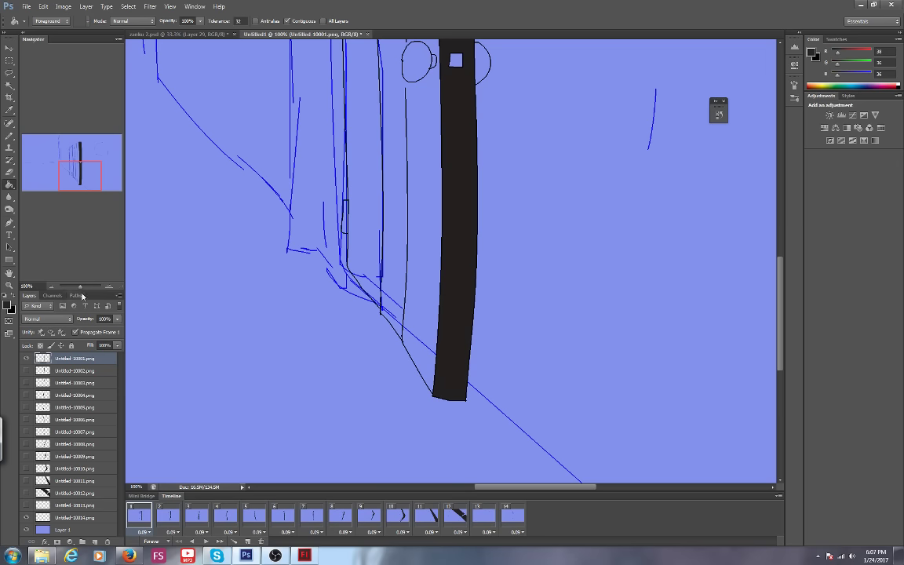
scroll(78, 259, up, 5)
drag(81, 177, 84, 198)
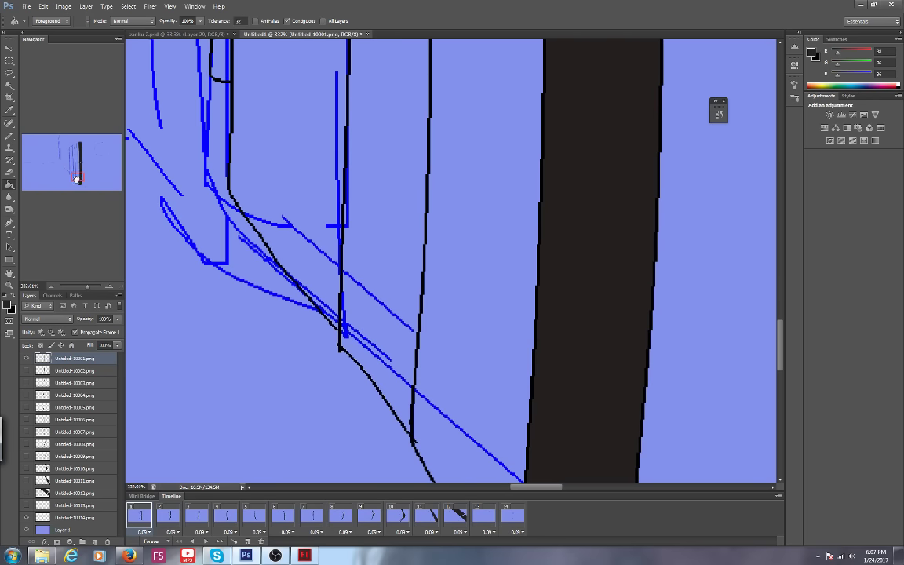
drag(76, 179, 73, 149)
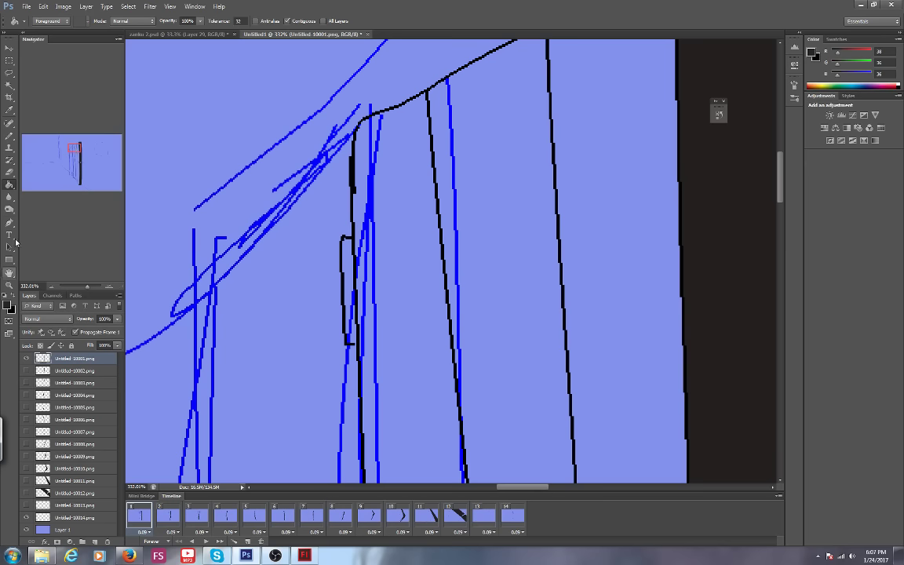
Touch up the upper hinge's outline with the Pencil, try filling the door planks again, and undo that fill.
key(b)
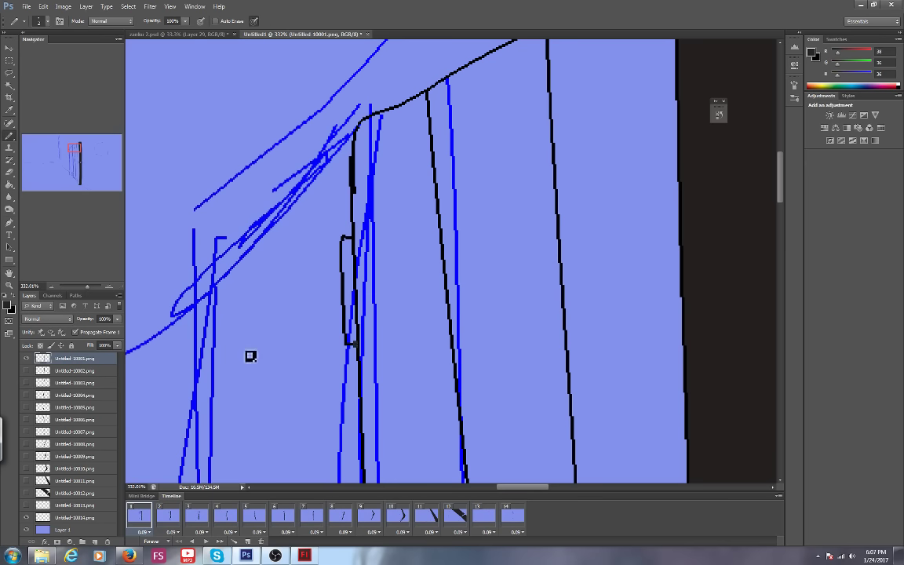
drag(72, 148, 77, 145)
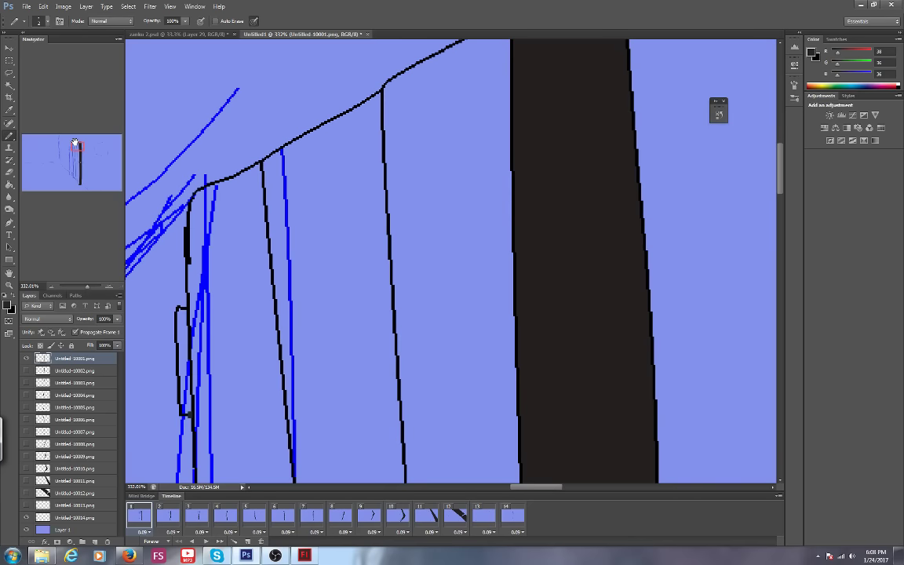
click(10, 184)
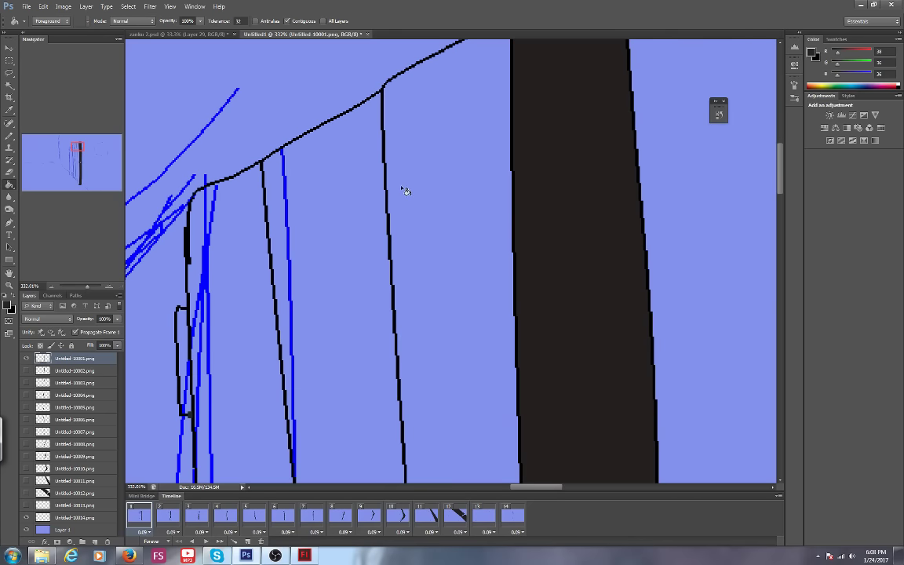
click(285, 208)
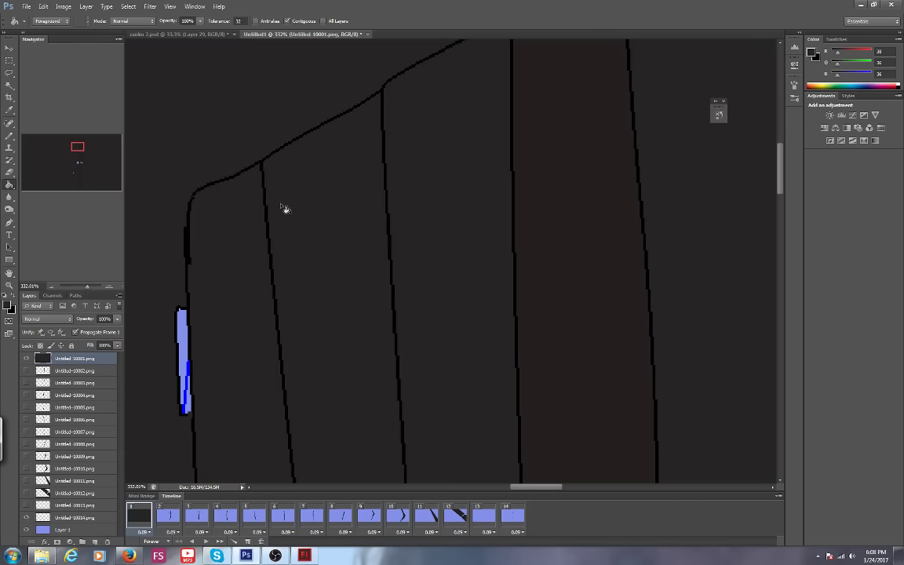
click(43, 6)
click(50, 20)
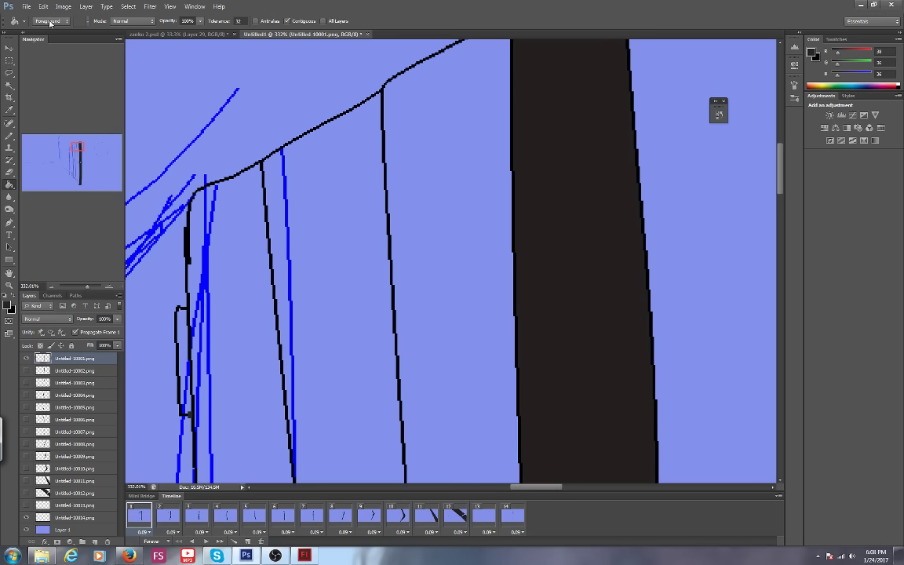
Try another Paint Bucket fill on layer Untitled-10001.png after checking the door's upper edge, and undo it.
mouse_move(78, 147)
mouse_down()
mouse_move(79, 182)
mouse_move(79, 147)
mouse_up()
click(177, 328)
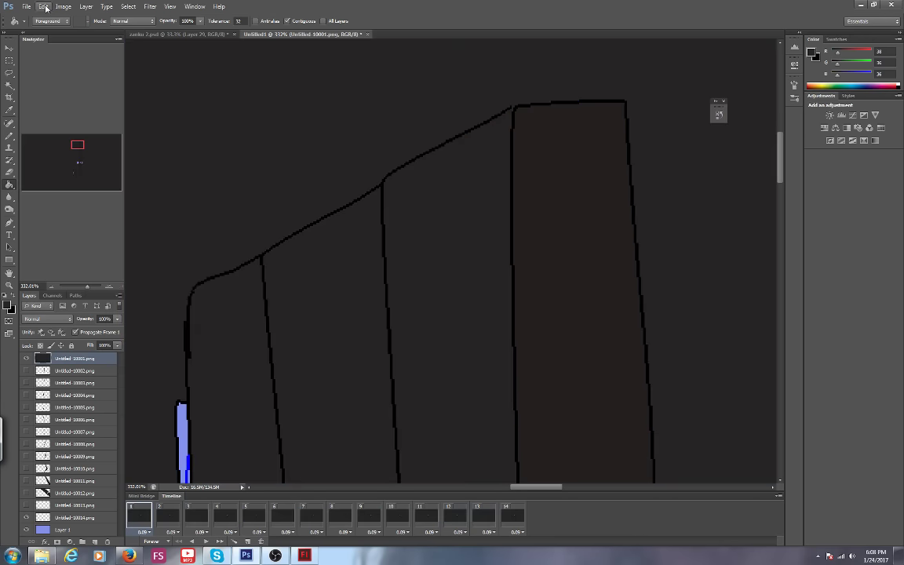
click(46, 8)
click(55, 16)
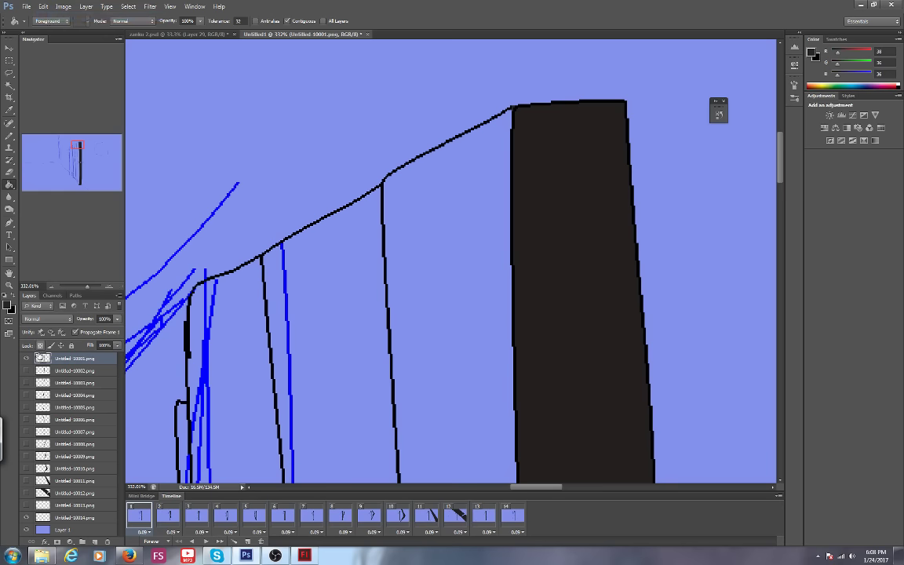
Close the outline at the door's upper corner with a black Pencil and fill frame 1's planks with dark grey 262424.
click(26, 359)
click(26, 359)
click(12, 296)
click(8, 138)
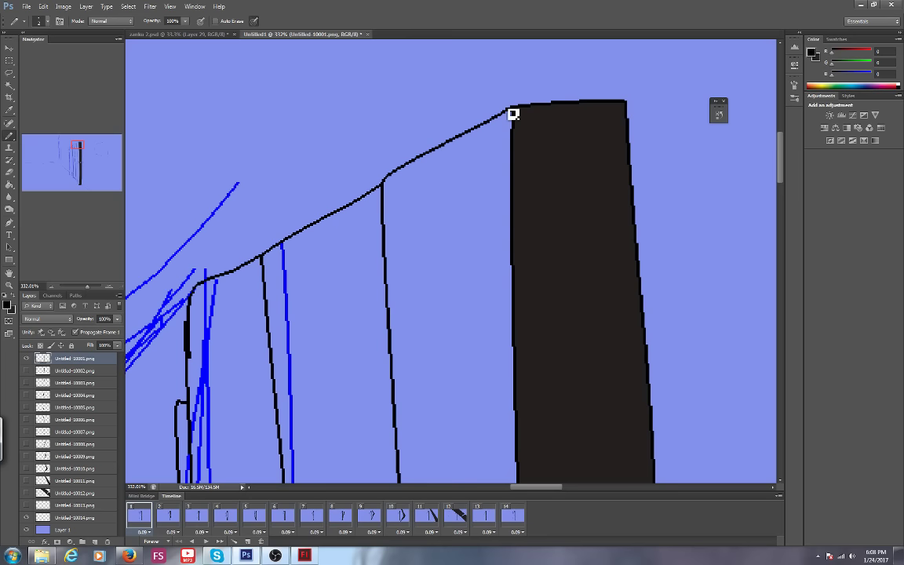
click(10, 186)
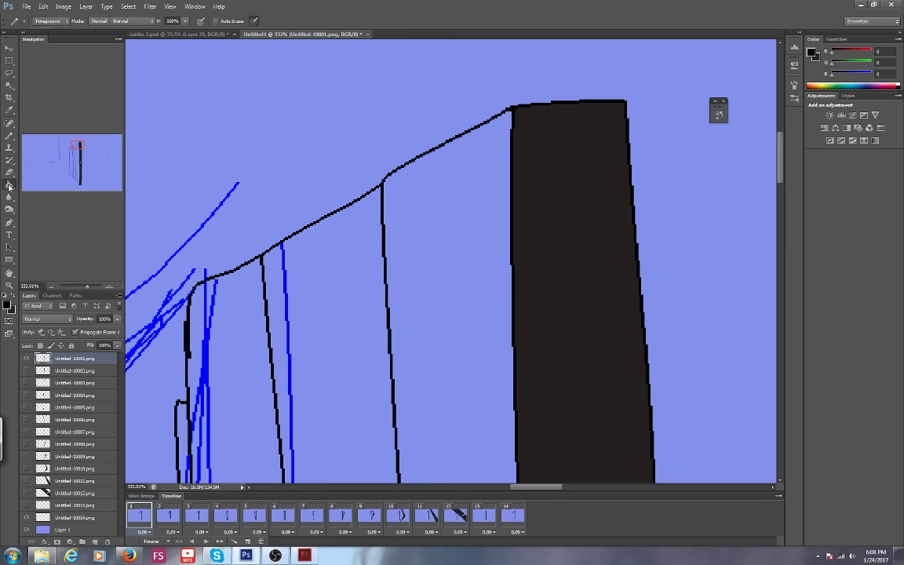
click(9, 187)
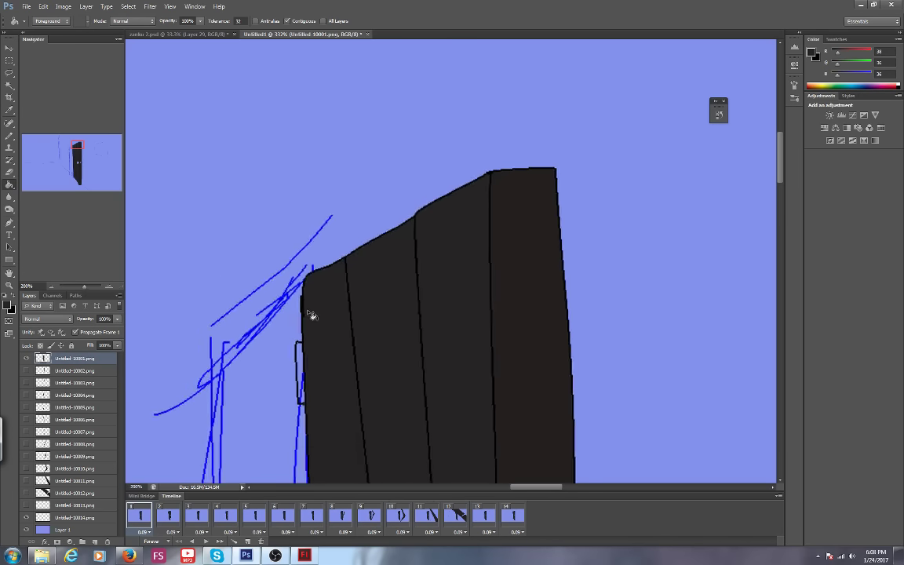
key(ctrl+minus)
drag(78, 146, 79, 157)
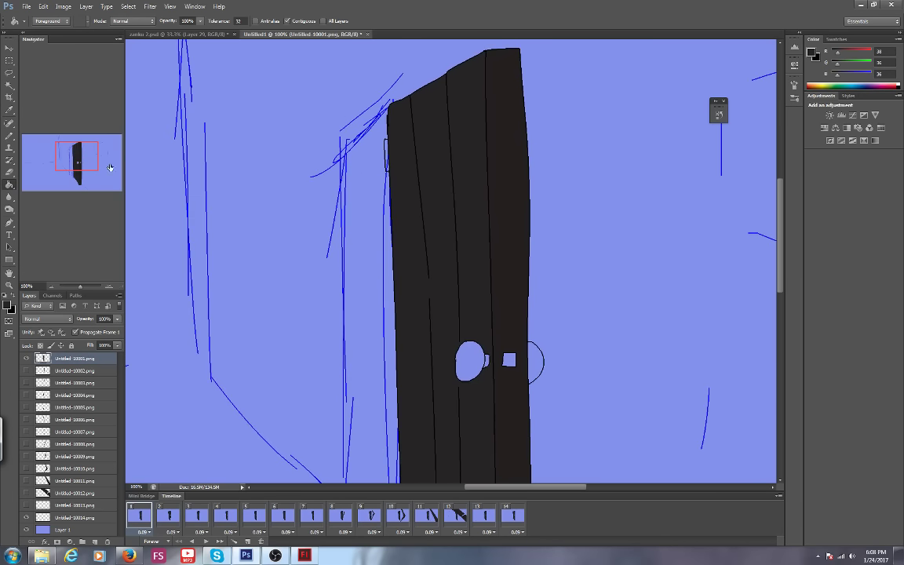
key(ctrl+minus)
key(ctrl+minus)
Go to frame 2 of the animation and make layer Untitled-10002.png active.
click(168, 515)
click(56, 370)
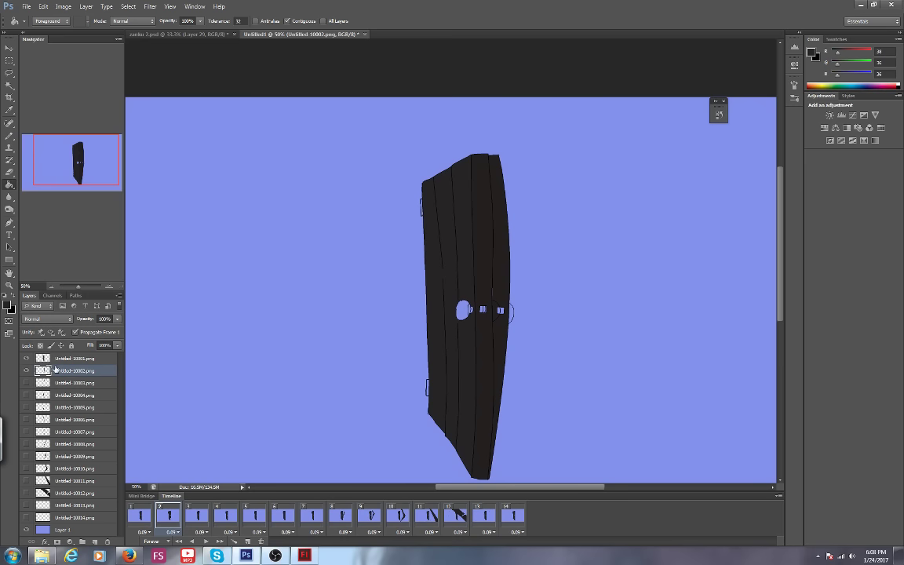
key(space)
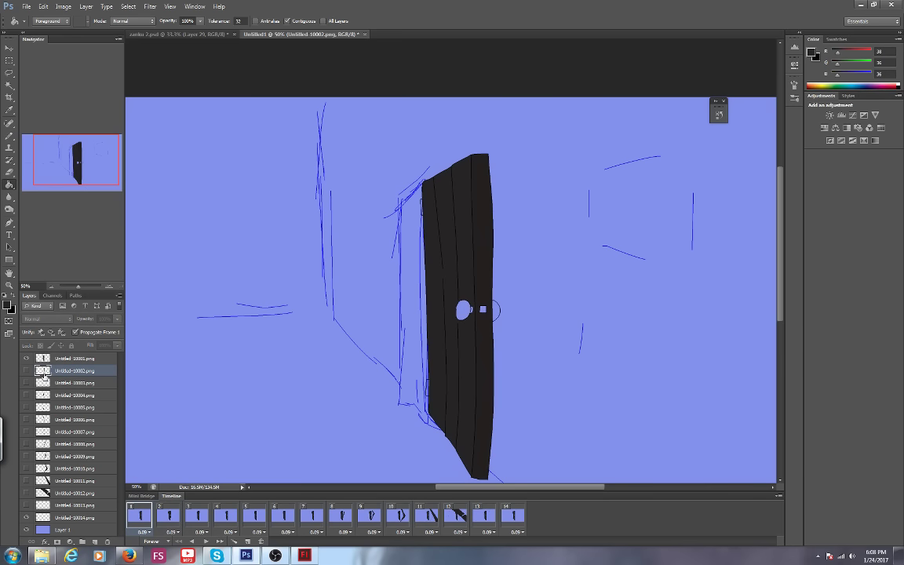
click(27, 359)
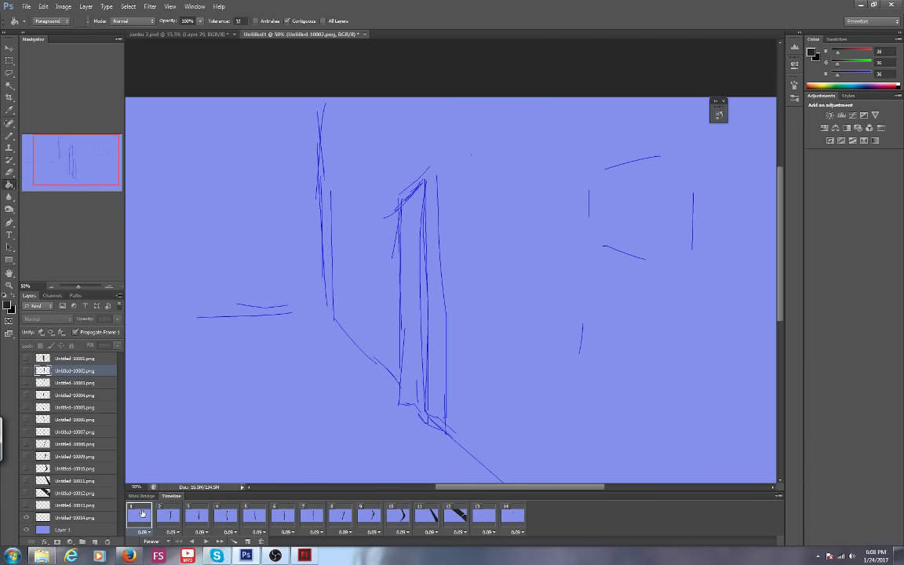
click(25, 358)
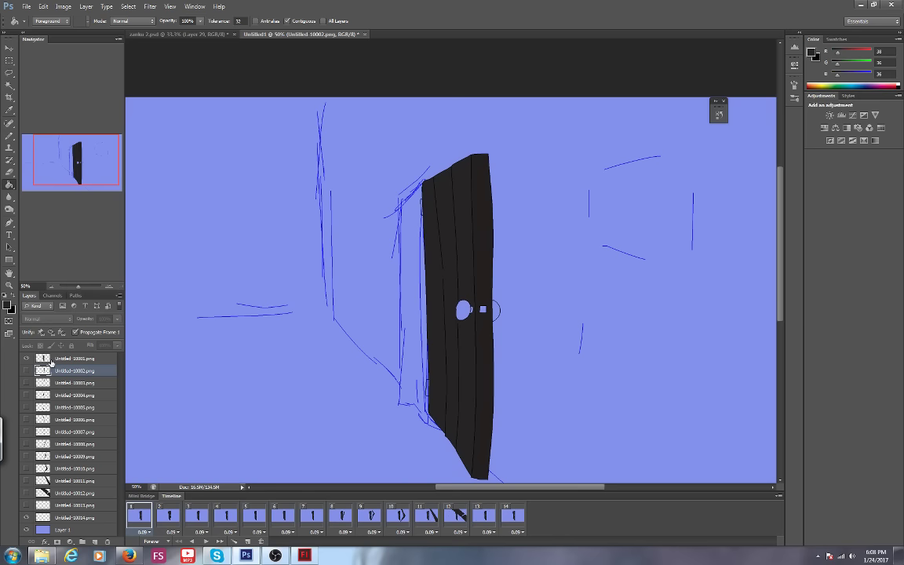
click(226, 512)
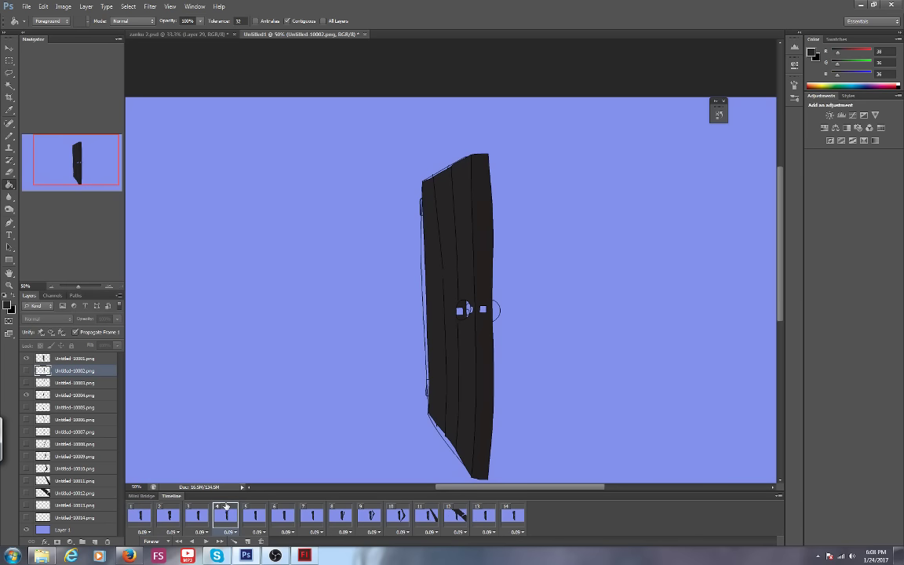
Duplicate the first animation frame, then hide Untitled-10001.png in frame 1 and show it in frame 2.
click(140, 515)
click(241, 541)
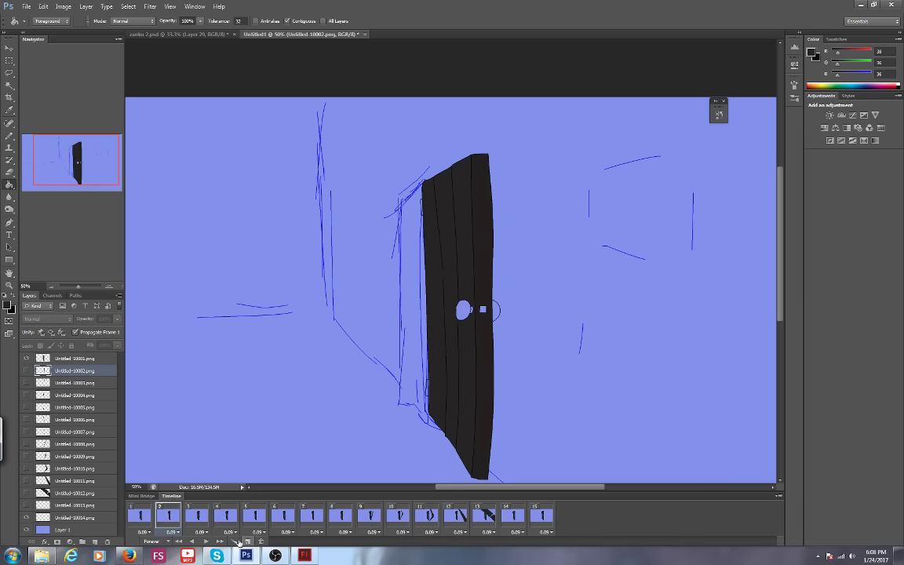
click(141, 515)
click(28, 359)
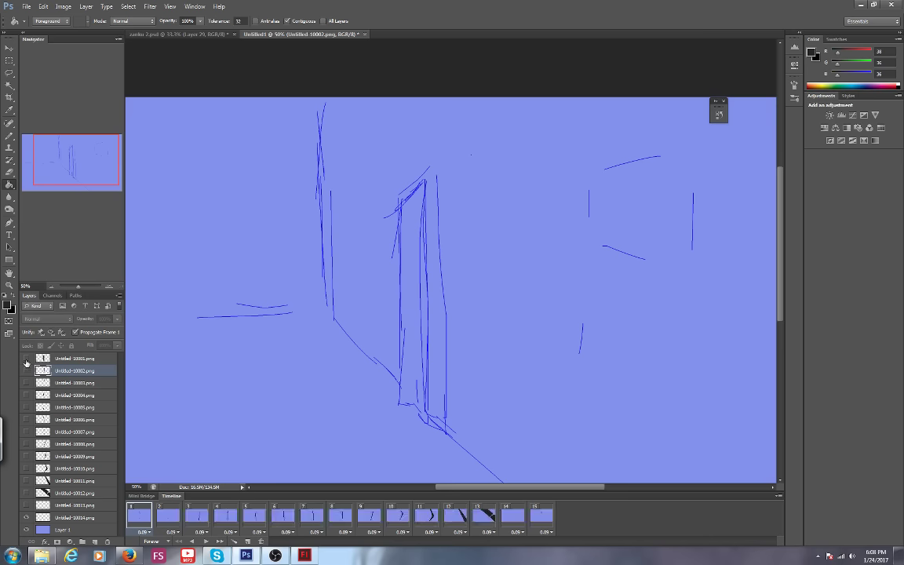
click(166, 511)
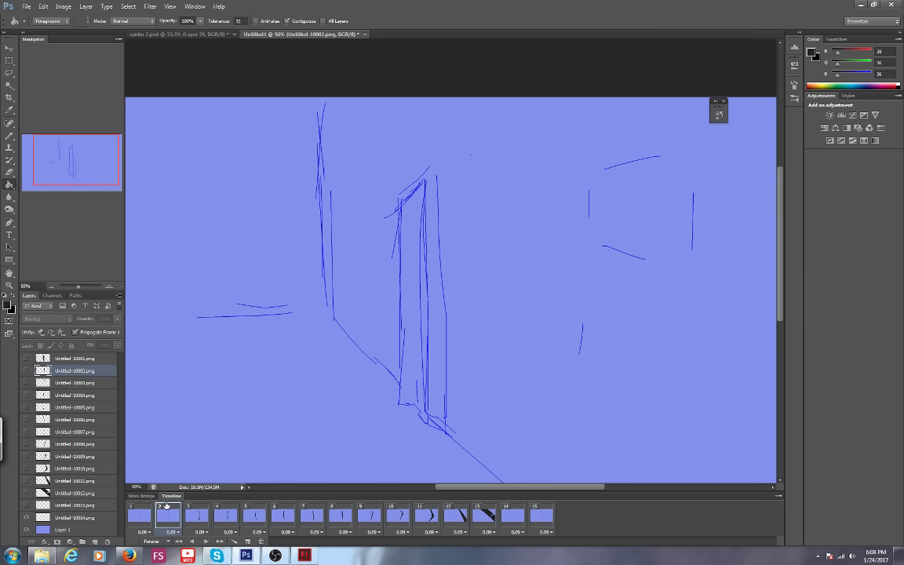
click(27, 361)
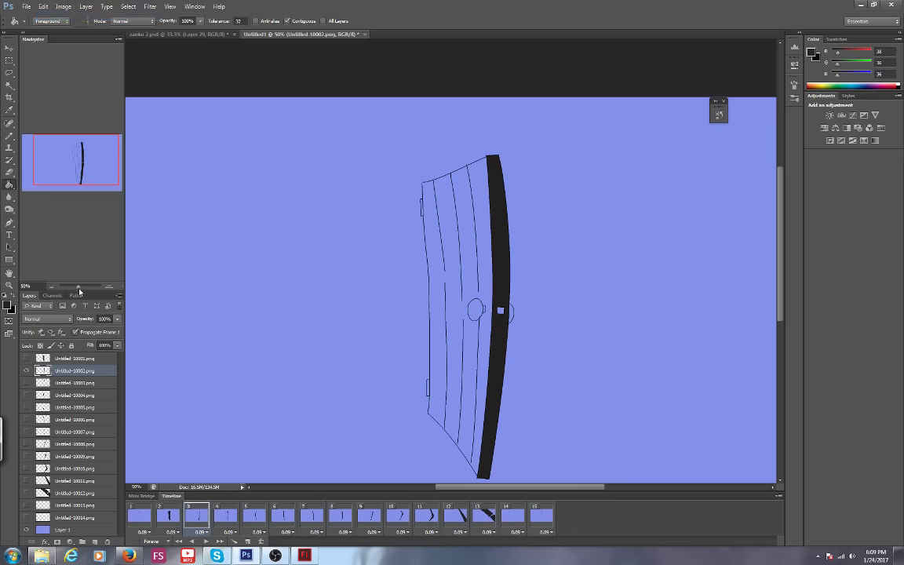
Close the upper-left corner gap in the Untitled-10002.png door outline and fill its unfilled panels with the dark foreground color.
drag(78, 287, 84, 287)
drag(71, 157, 67, 146)
key(b)
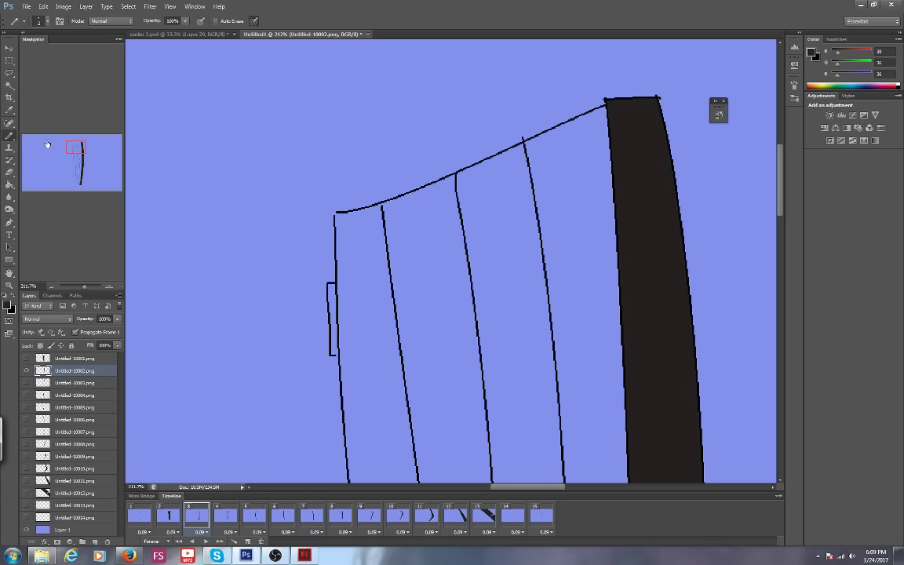
drag(336, 219, 340, 208)
key(g)
click(367, 244)
drag(69, 147, 77, 178)
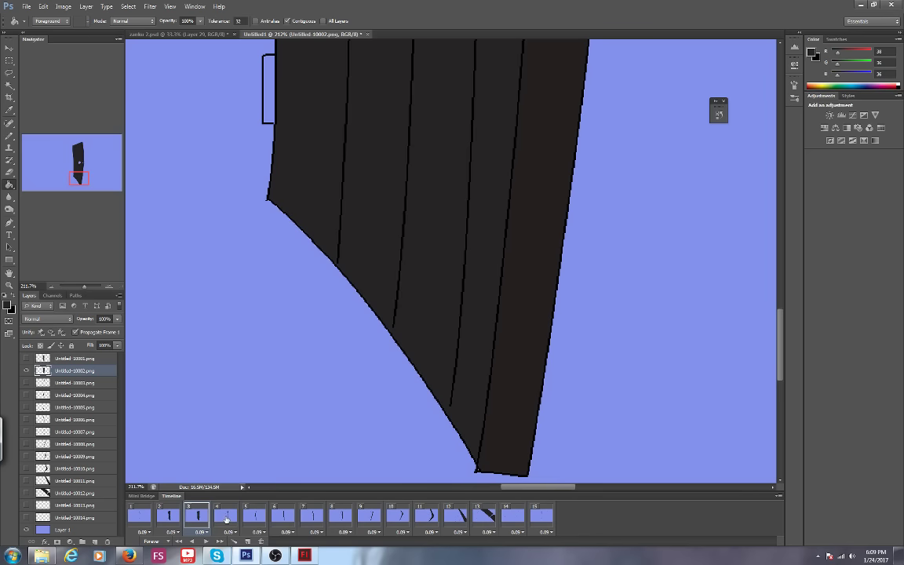
Fill the unfilled door panels in frame 4 on Untitled-10003.png with the dark foreground color.
click(226, 516)
drag(78, 177, 77, 148)
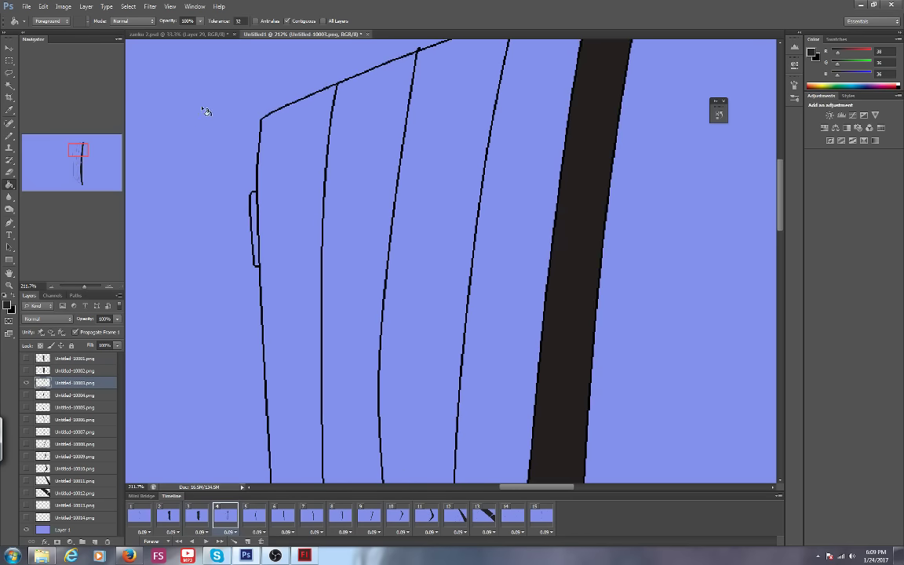
click(325, 197)
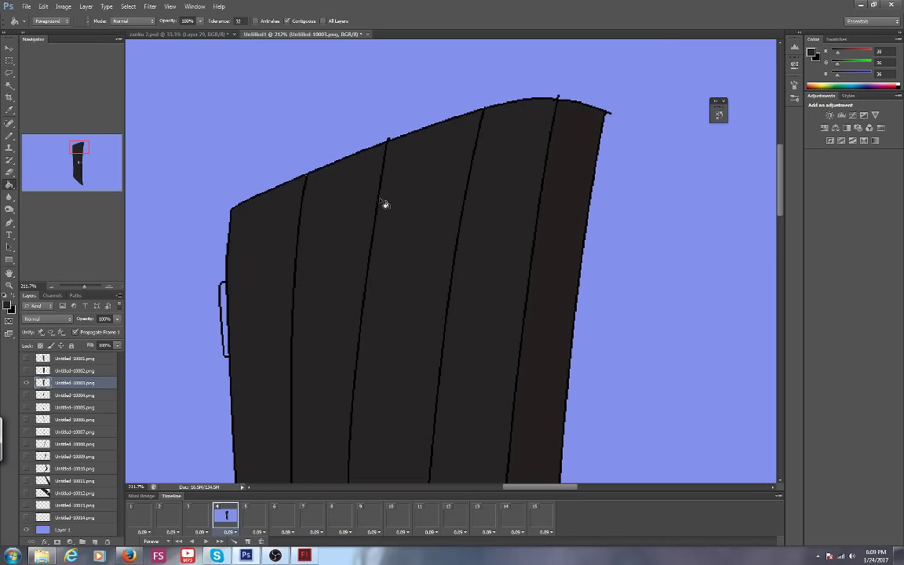
drag(73, 150, 68, 179)
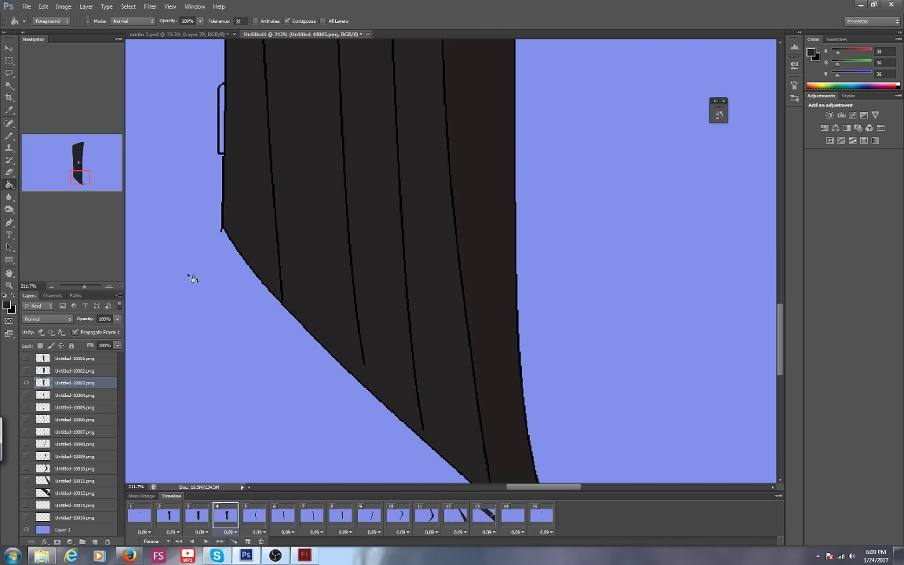
Fill the unfilled door panels in frame 5 on Untitled-10004.png with the dark foreground color.
click(245, 521)
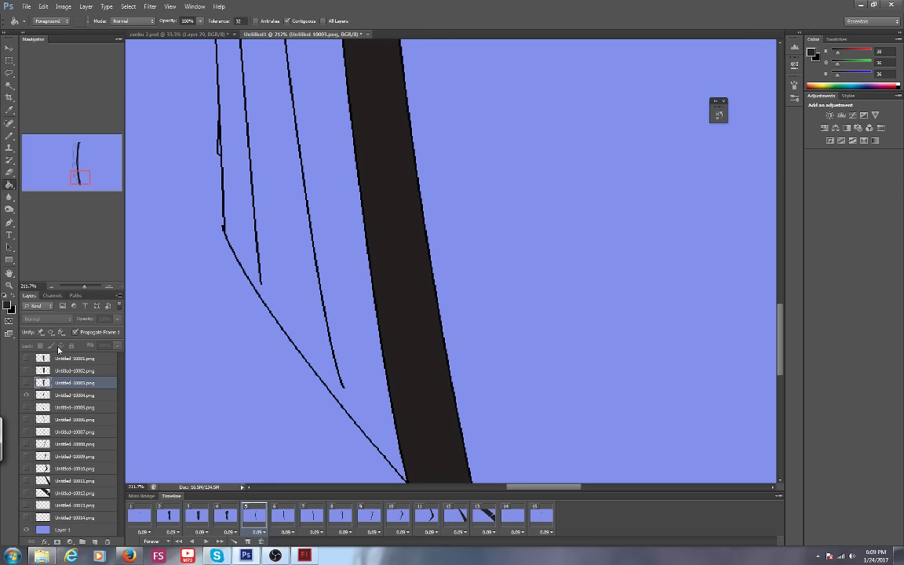
drag(79, 178, 80, 147)
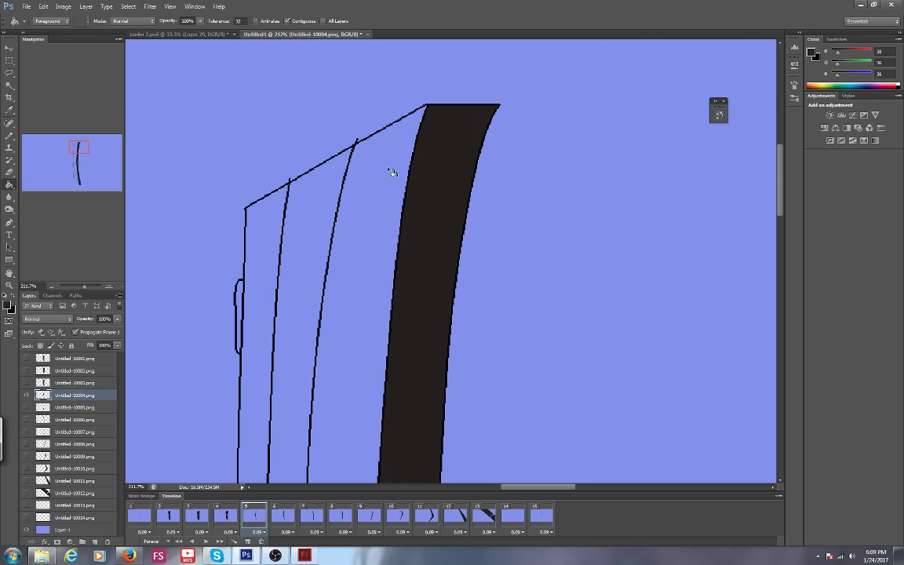
click(262, 223)
drag(77, 149, 79, 181)
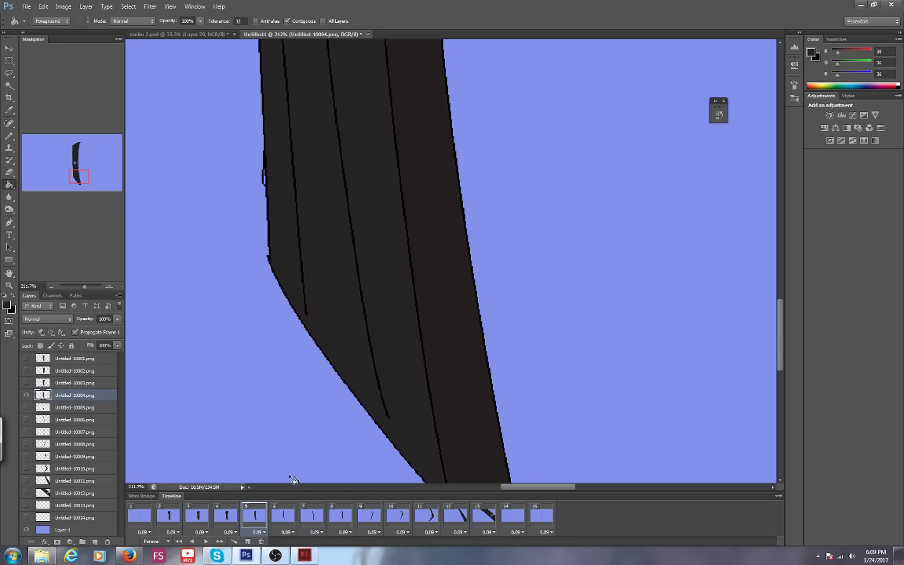
Fill the unfilled door panels in frame 6 on Untitled-10005.png with the dark foreground color.
click(280, 522)
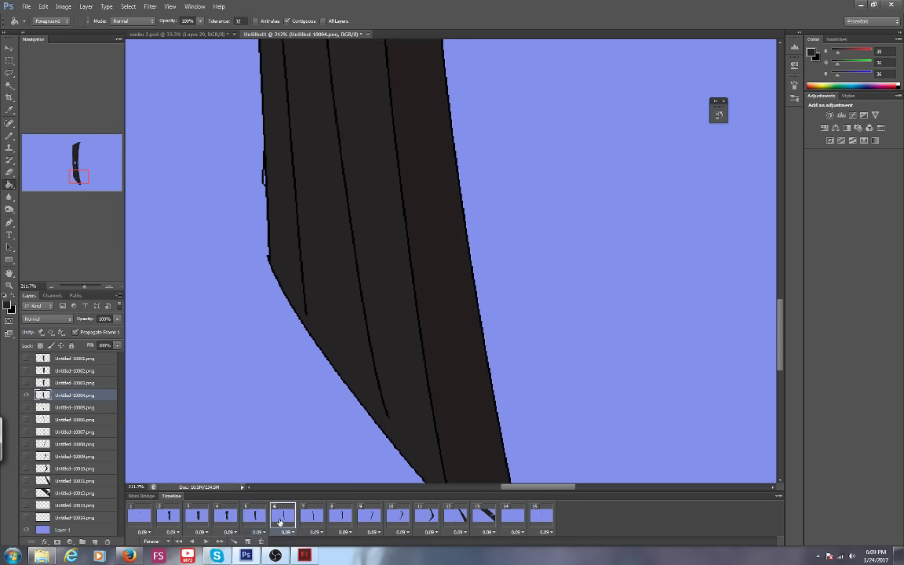
drag(86, 288, 79, 288)
mouse_move(93, 175)
mouse_down()
mouse_move(73, 149)
mouse_move(74, 175)
mouse_move(72, 146)
mouse_up()
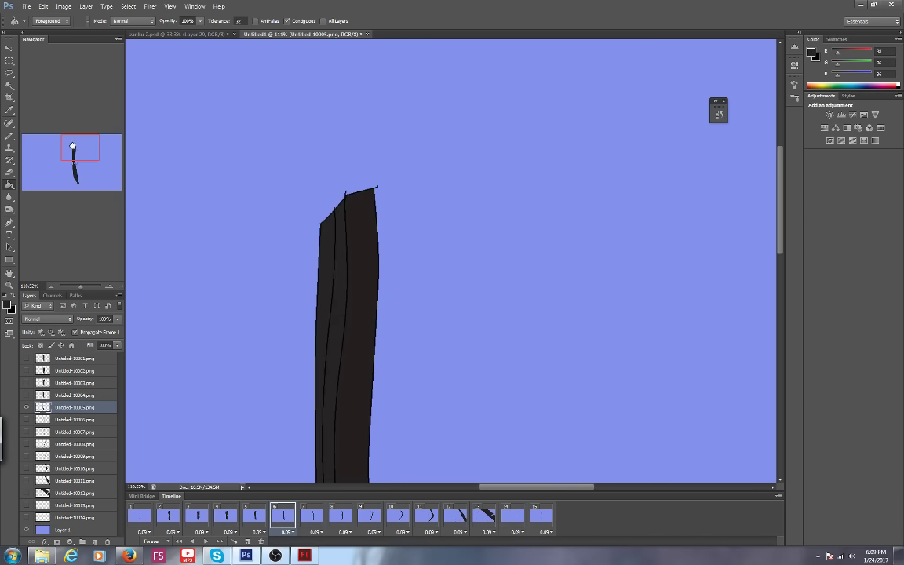
click(349, 195)
drag(76, 155, 77, 175)
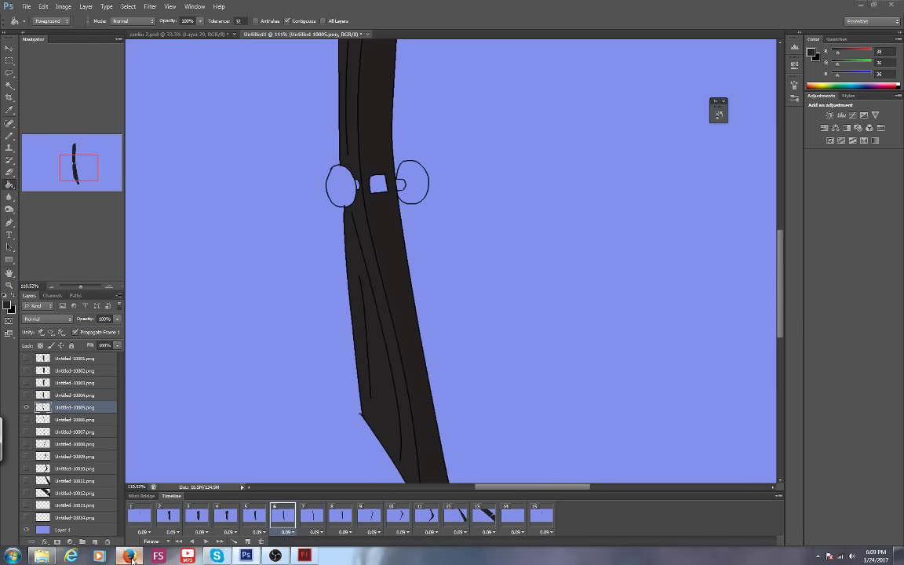
Check the live chat on the YouTube Live Dashboard in Firefox and return to Photoshop.
click(130, 557)
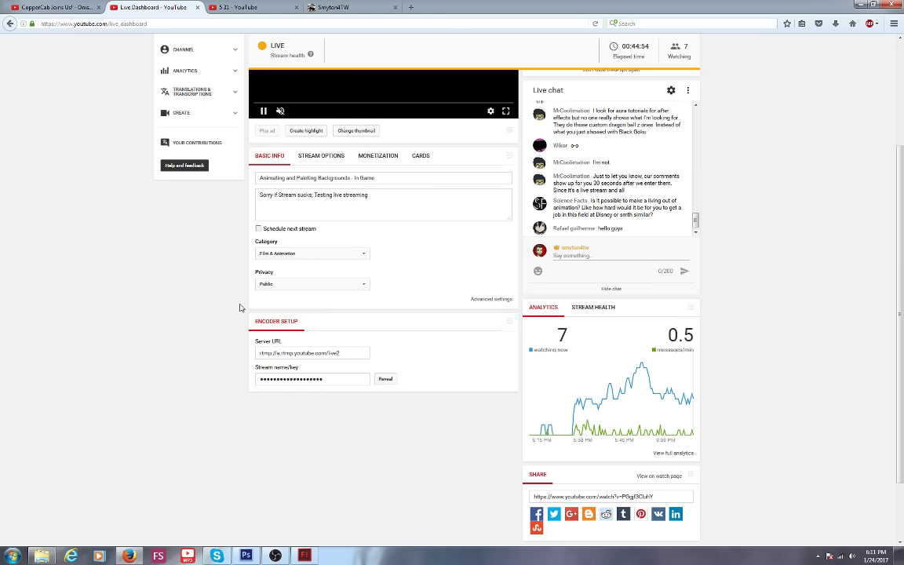
click(245, 556)
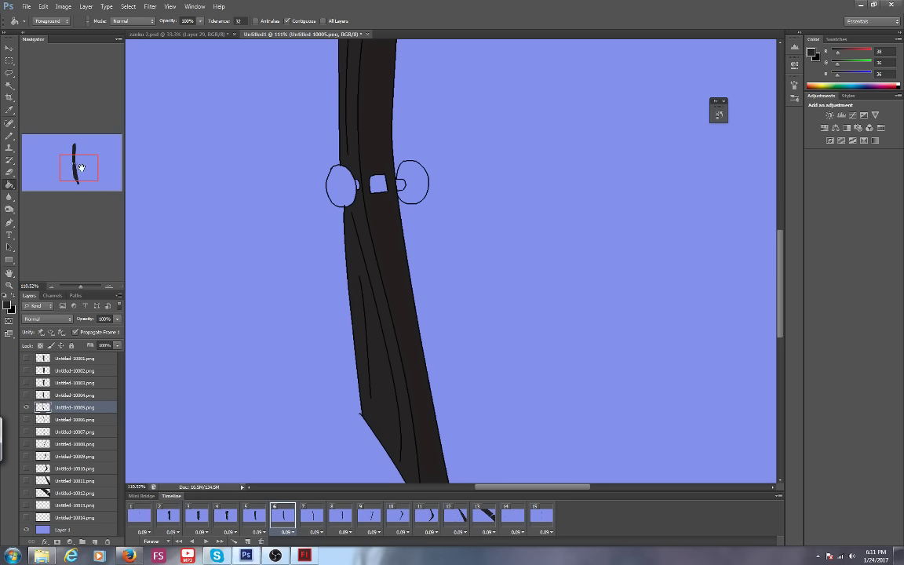
Inspect the filled door around the knob in frame 6 and compare it with frame 5.
drag(80, 168, 73, 153)
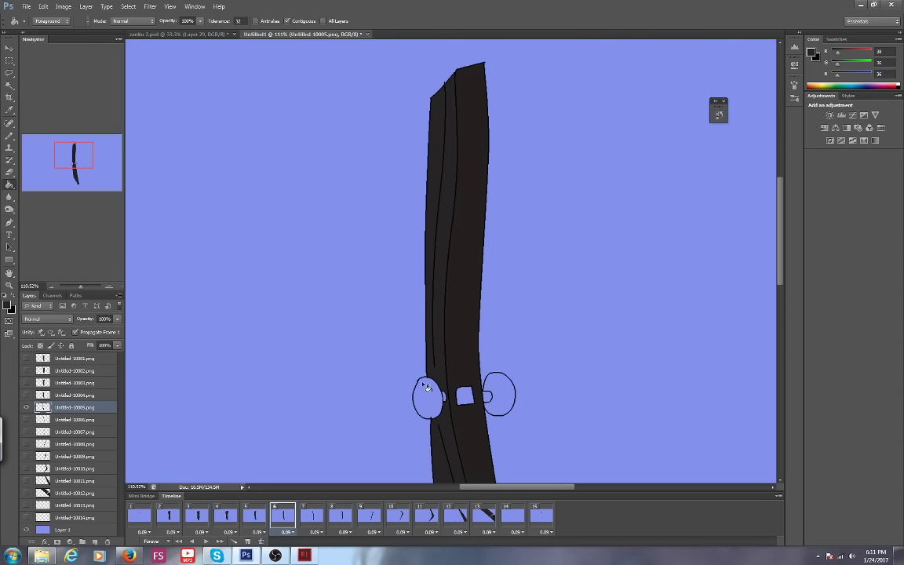
drag(76, 161, 76, 154)
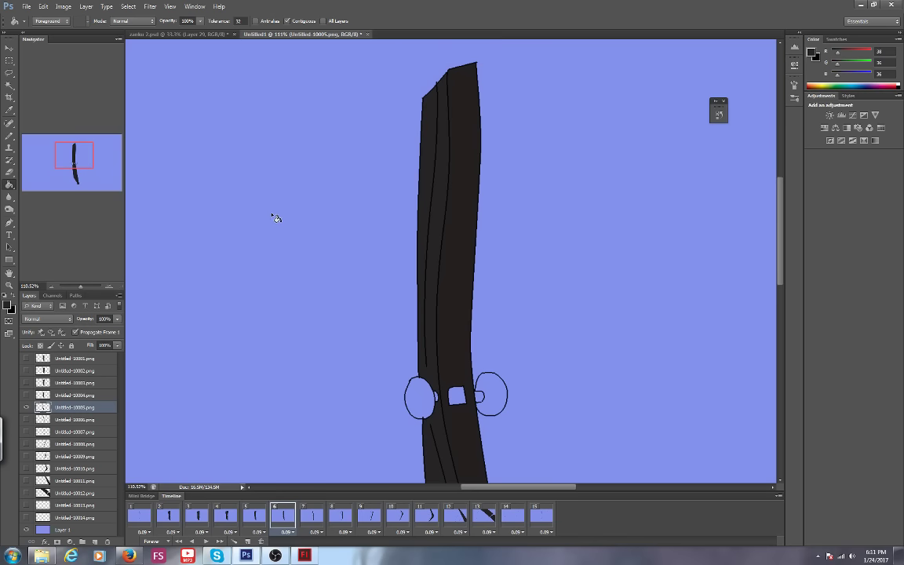
drag(66, 157, 83, 168)
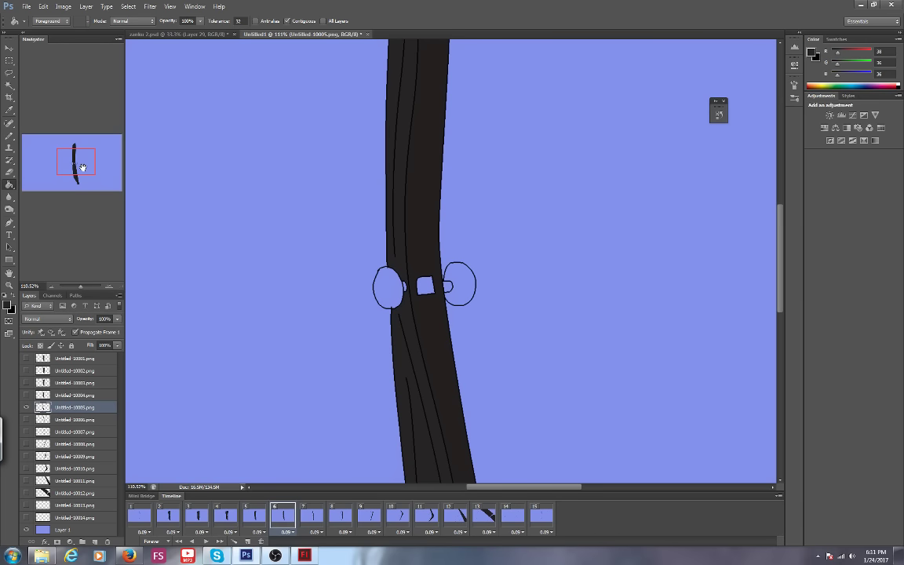
drag(82, 168, 74, 163)
click(253, 515)
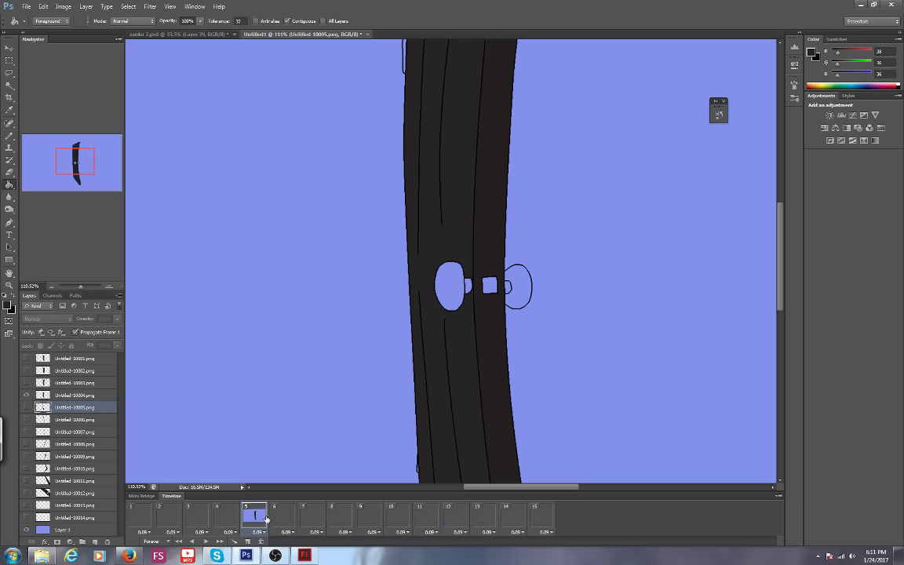
click(283, 515)
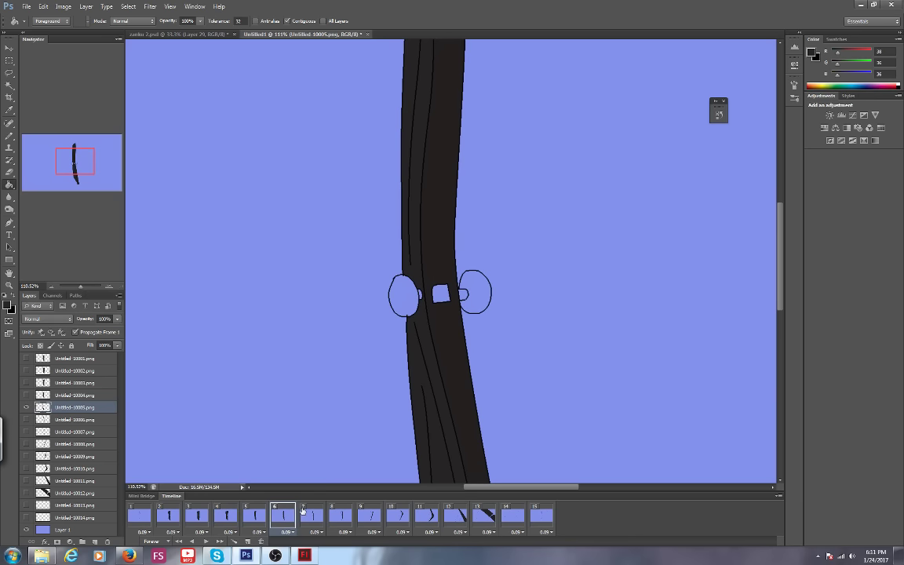
click(256, 515)
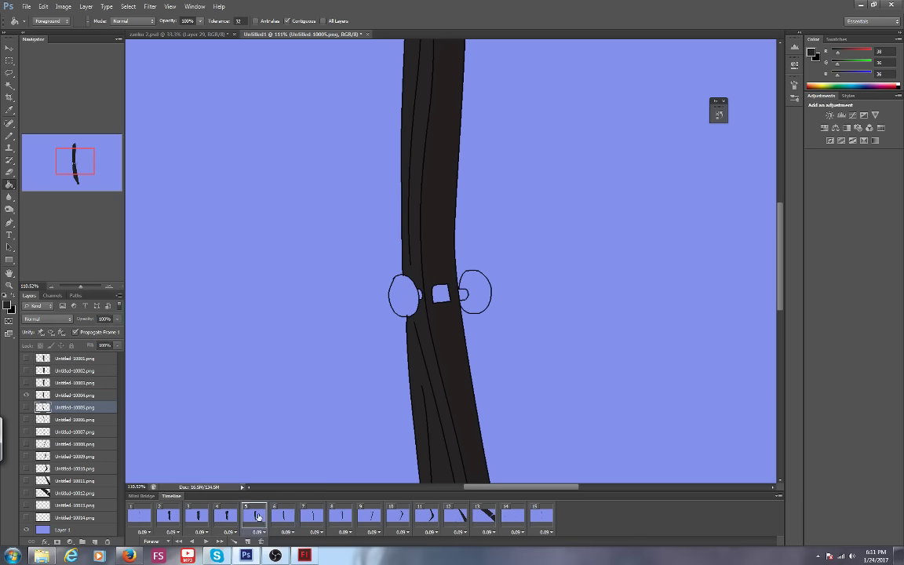
Fill the unfilled door panels in frame 7 on Untitled-10006.png with the dark foreground color.
click(312, 515)
mouse_move(48, 149)
mouse_down()
mouse_move(75, 154)
mouse_move(63, 173)
mouse_up()
scroll(61, 167, down, 2)
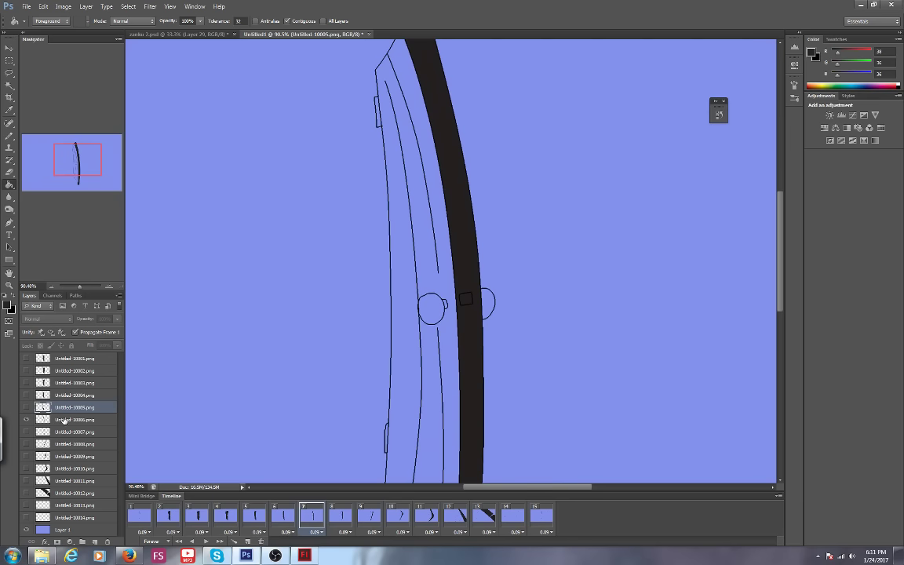
click(63, 421)
click(408, 214)
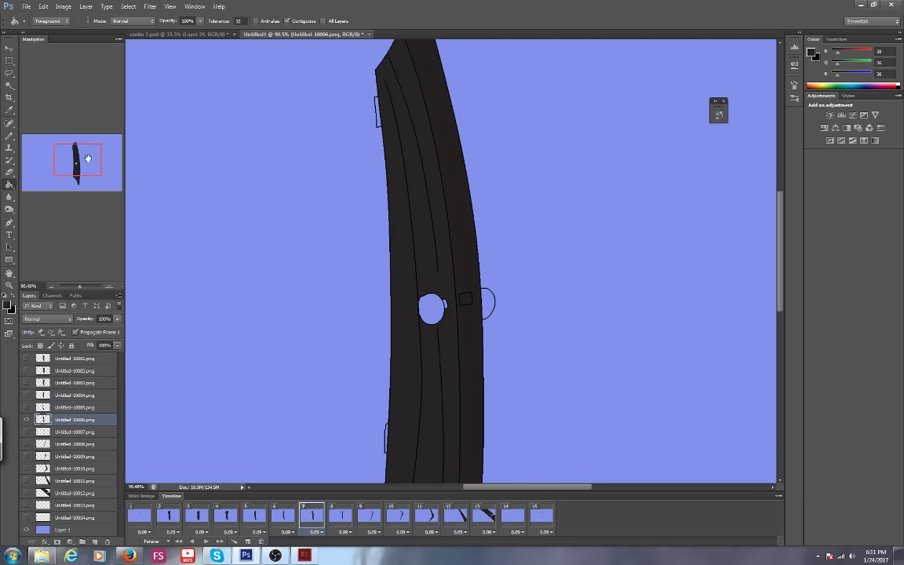
mouse_move(87, 158)
mouse_down()
mouse_move(88, 172)
mouse_move(89, 159)
mouse_up()
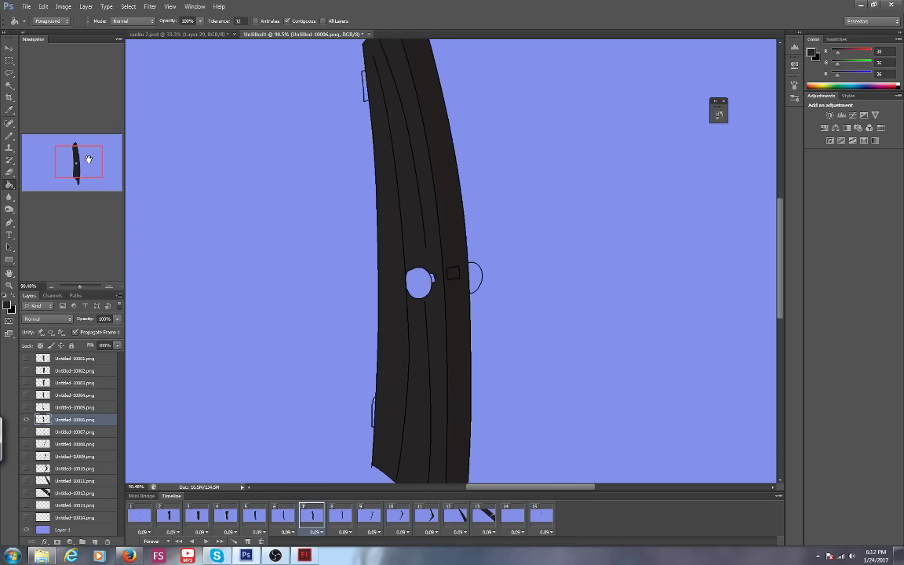
Try to fill the door panels in frame 8 on Untitled-10007.png, and undo the fill.
key(Right)
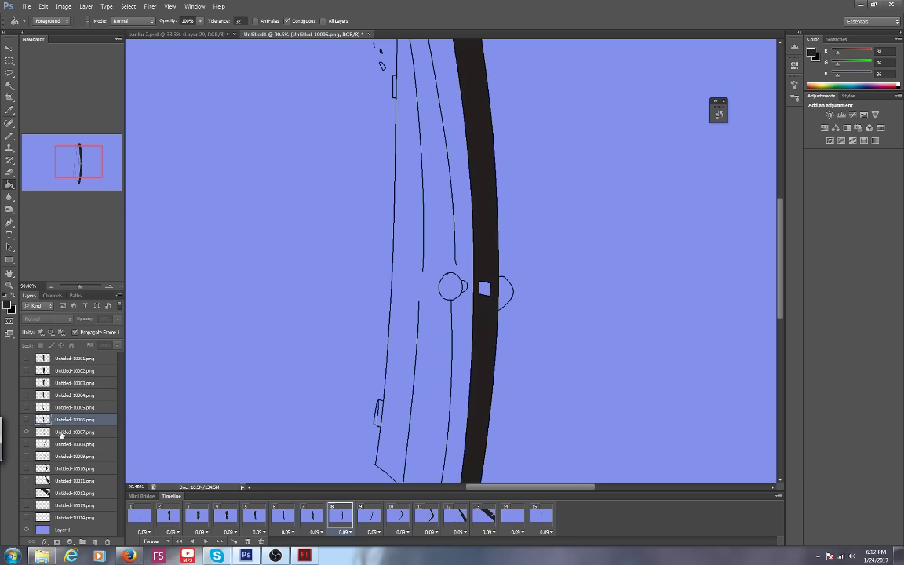
click(61, 434)
click(390, 241)
click(43, 6)
click(51, 17)
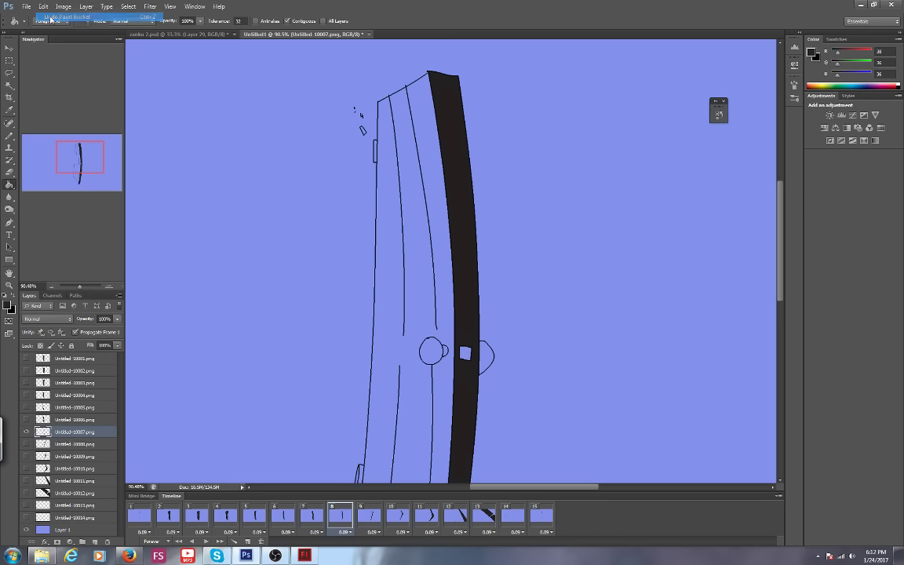
Close the gap at the upper corner of frame 8's door outline with the Pencil tool and fill the door panels with the dark color.
drag(80, 287, 87, 288)
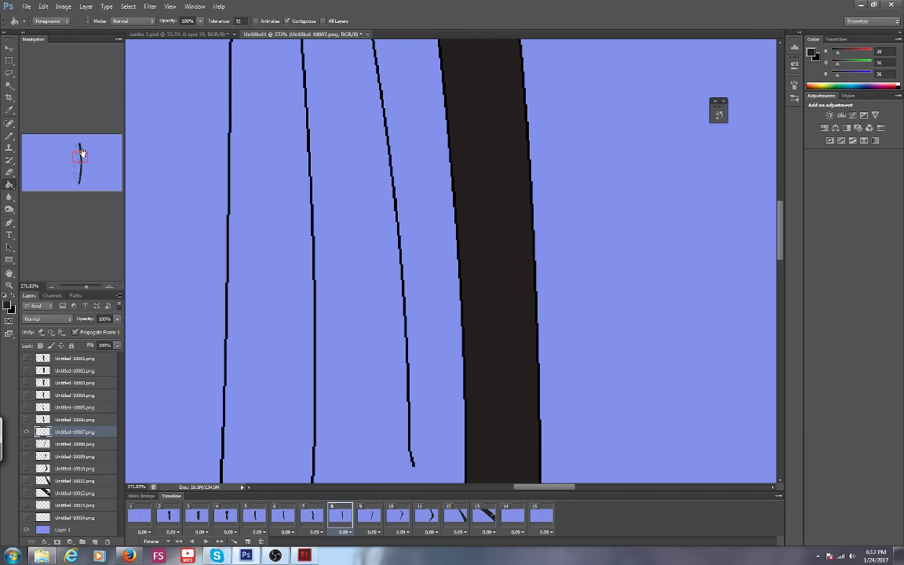
drag(82, 153, 81, 142)
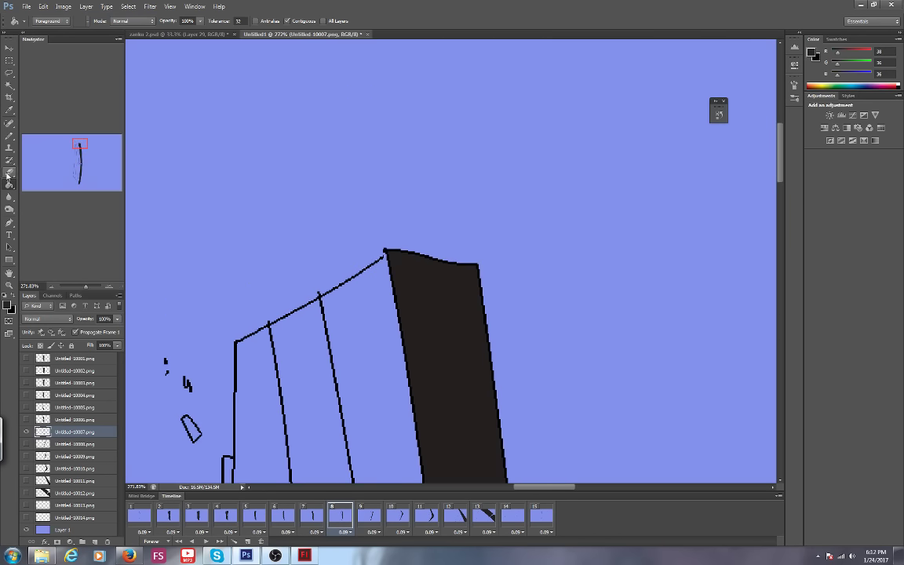
click(10, 135)
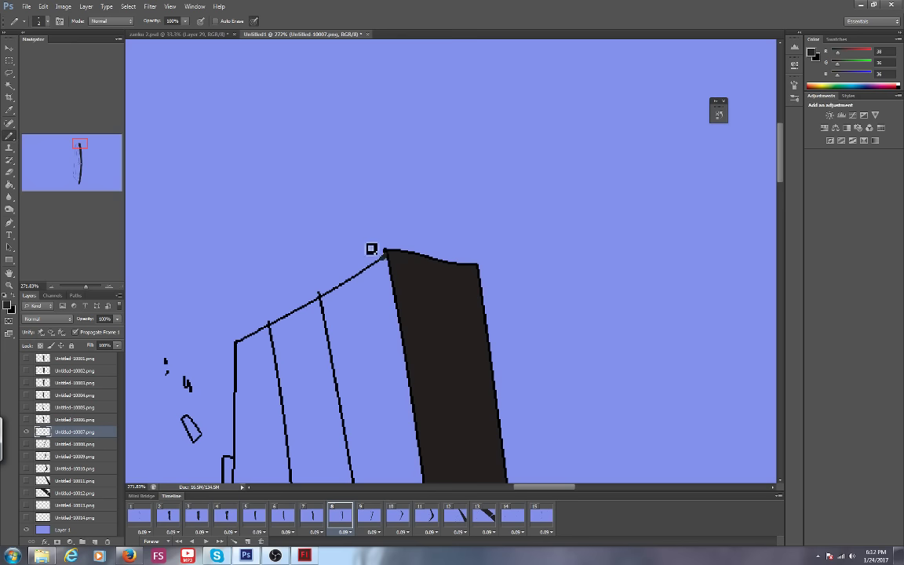
key(g)
click(306, 330)
drag(80, 144, 69, 177)
drag(86, 288, 81, 287)
drag(69, 168, 76, 165)
Go to frame 9 on layer Untitled-10008.png, try to fill the door panels, and undo the fill.
click(369, 515)
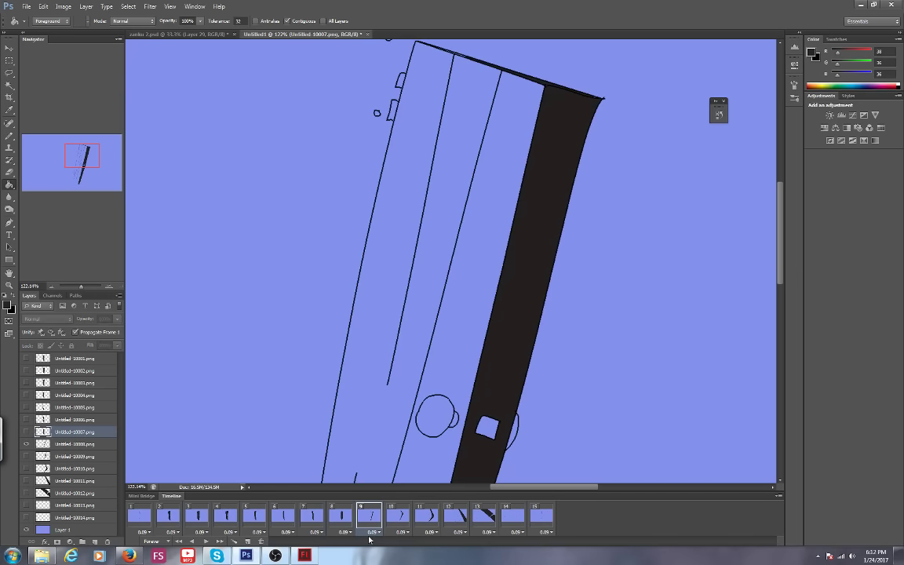
click(66, 445)
drag(75, 152, 79, 147)
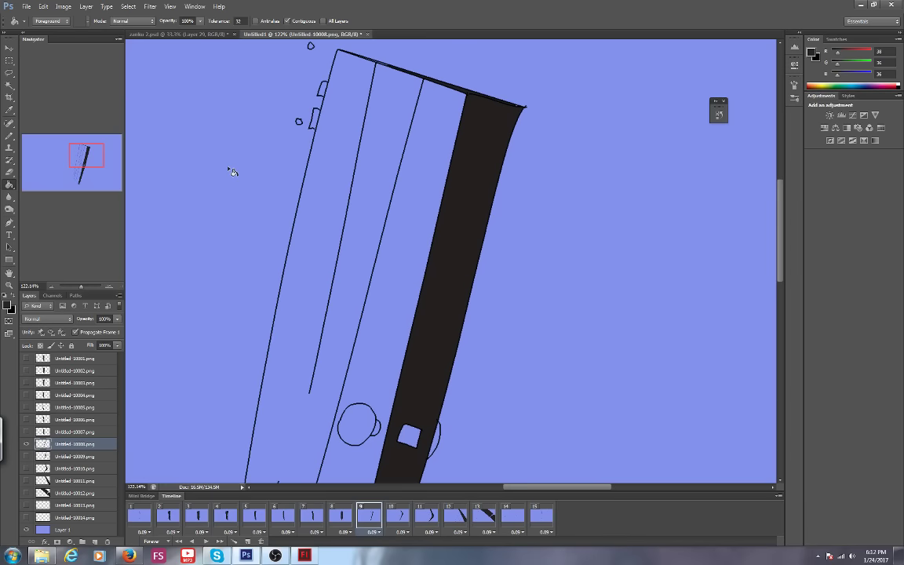
click(43, 7)
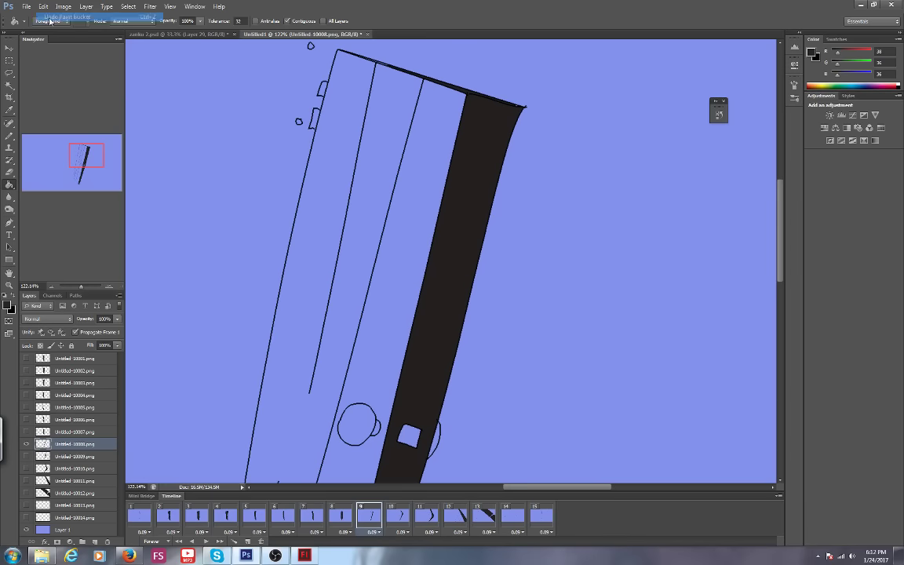
Inspect the upper edge of frame 9's door outline for gaps, try the panel fill again, and undo it.
drag(81, 286, 88, 288)
drag(84, 155, 84, 146)
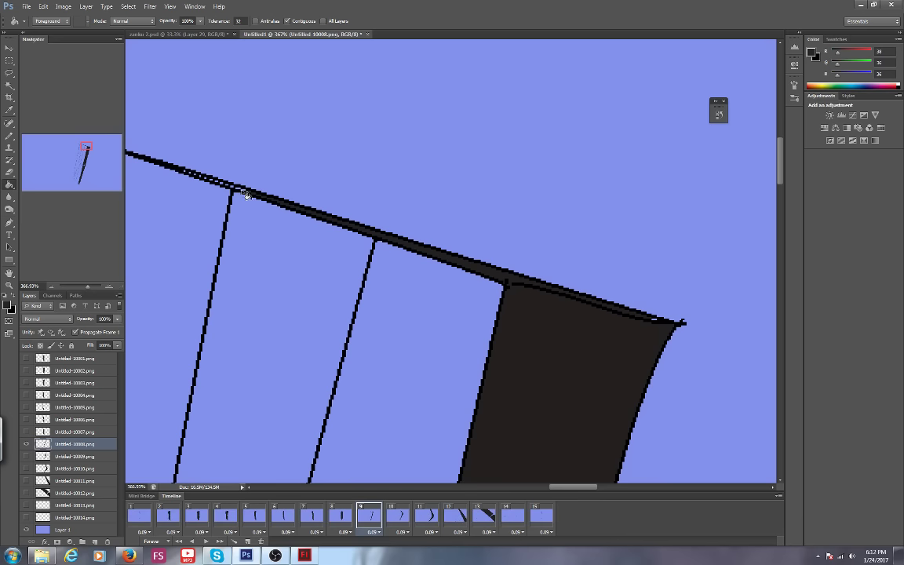
drag(77, 134, 75, 132)
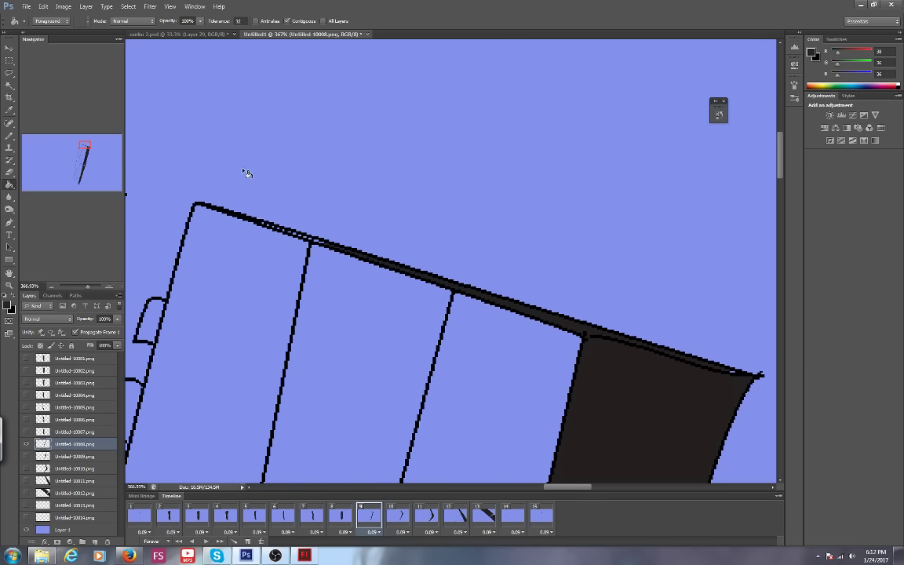
drag(71, 127, 73, 133)
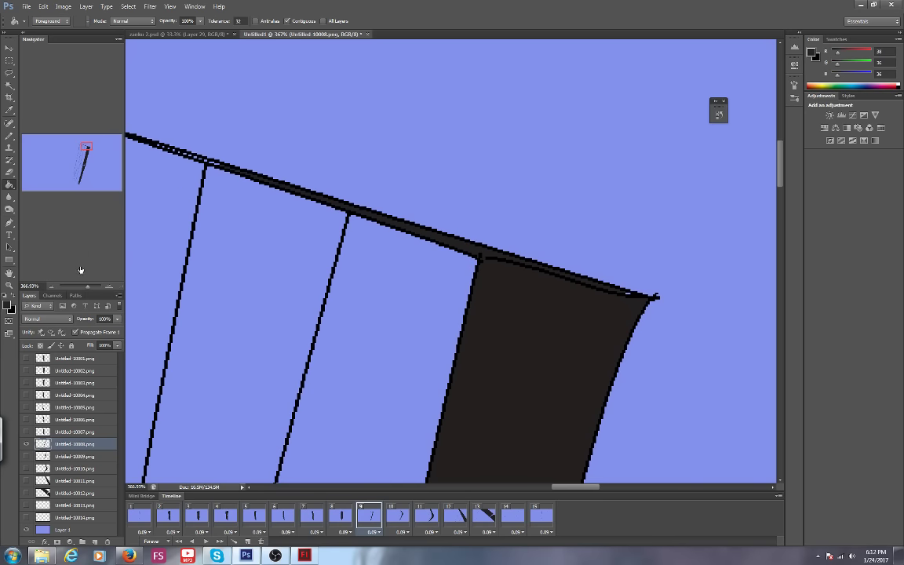
drag(86, 287, 81, 289)
click(378, 225)
click(43, 7)
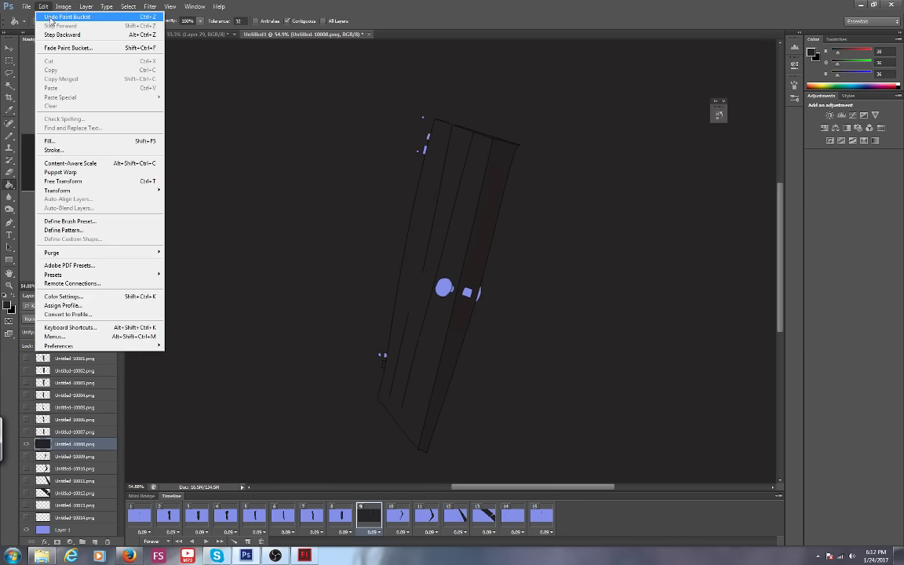
click(67, 16)
Close the gap at the lower corner of frame 9's door outline with the Pencil tool and fill the door panels with the dark color.
drag(75, 289, 84, 289)
drag(76, 151, 82, 180)
click(9, 135)
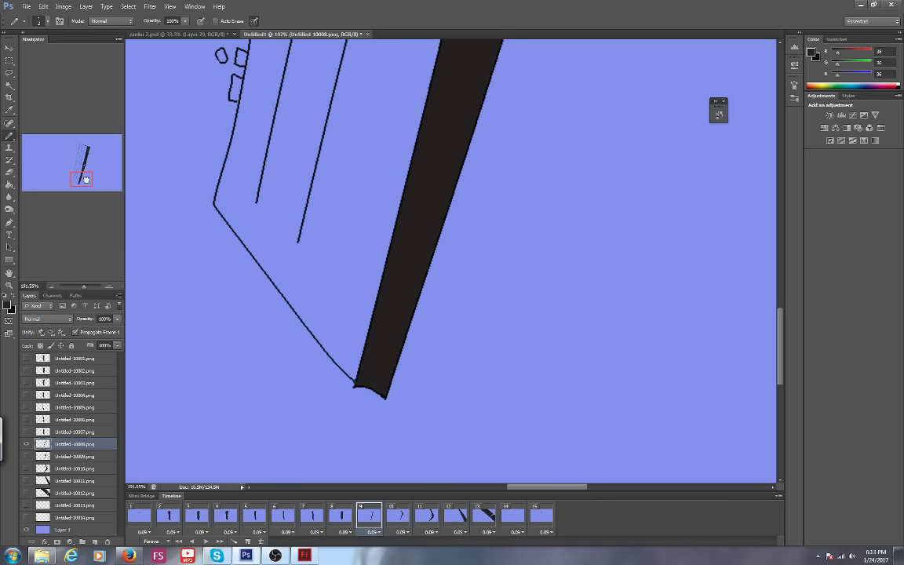
mouse_move(86, 180)
mouse_down()
mouse_move(86, 162)
mouse_move(61, 158)
mouse_up()
key(ctrl+minus)
key(ctrl+minus)
click(10, 184)
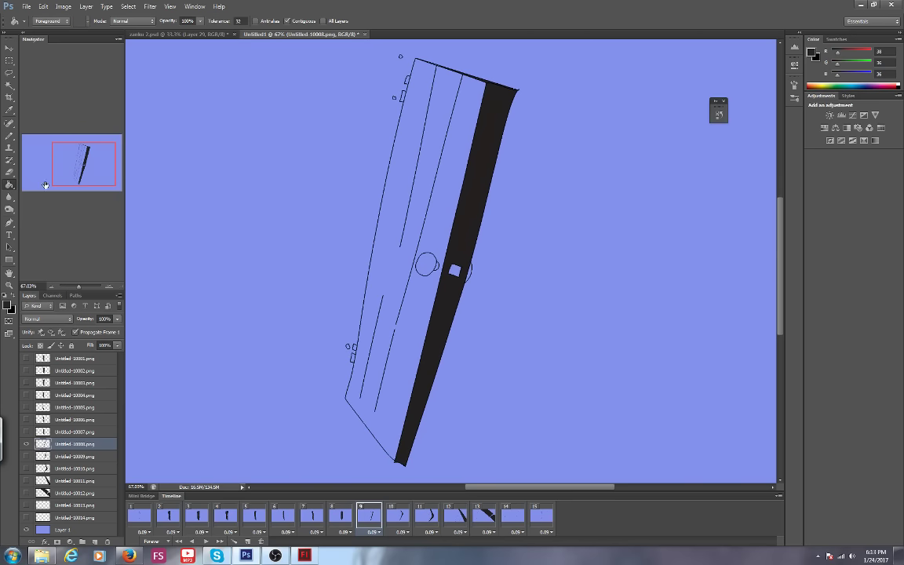
click(398, 203)
Fill the door panels in frame 10 on Untitled-10009.png with the dark foreground color.
click(393, 511)
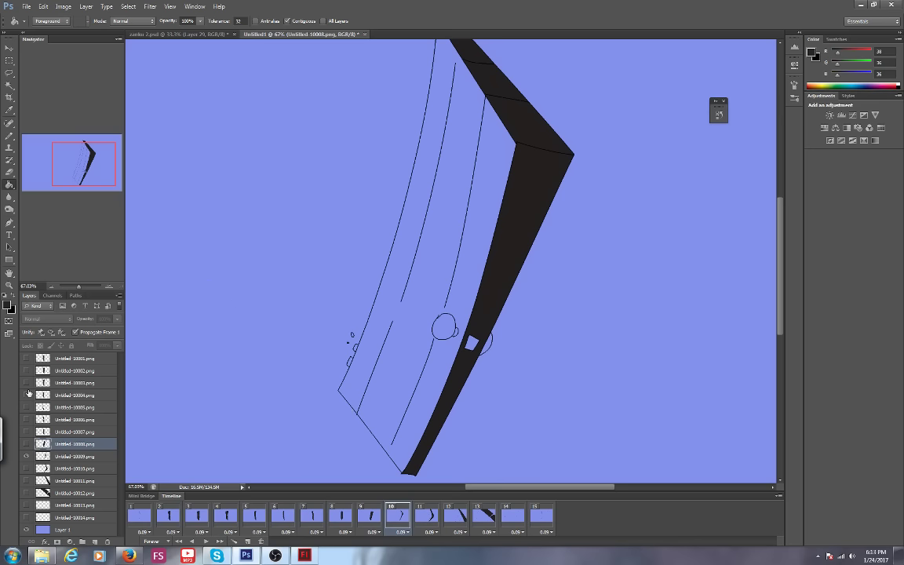
drag(73, 155, 108, 161)
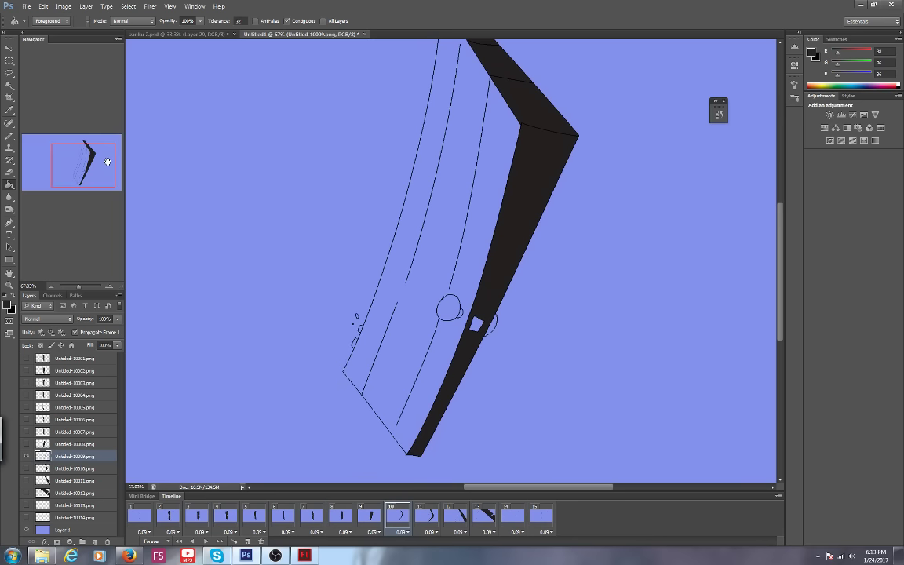
click(354, 263)
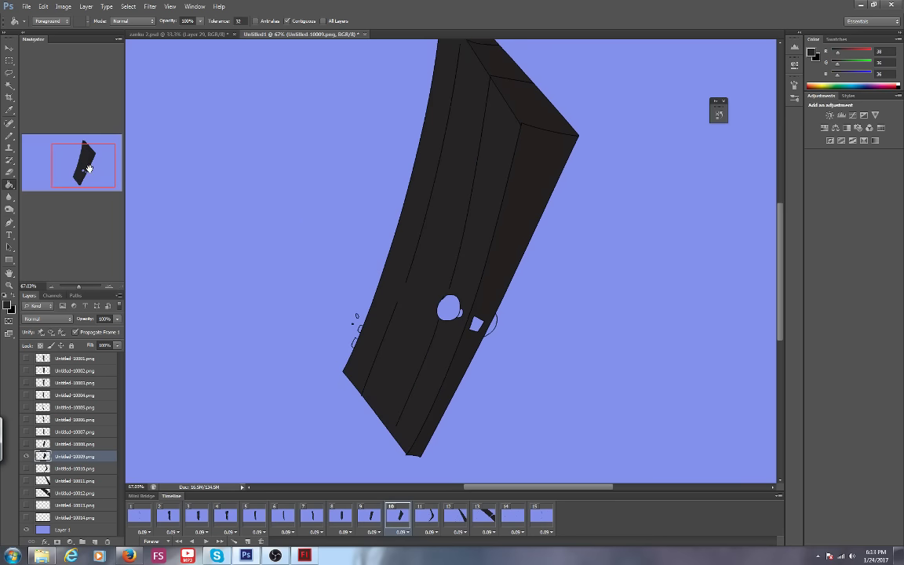
Fill the door panels in frame 11 on Untitled-10010.png with the dark foreground color.
click(428, 520)
click(74, 467)
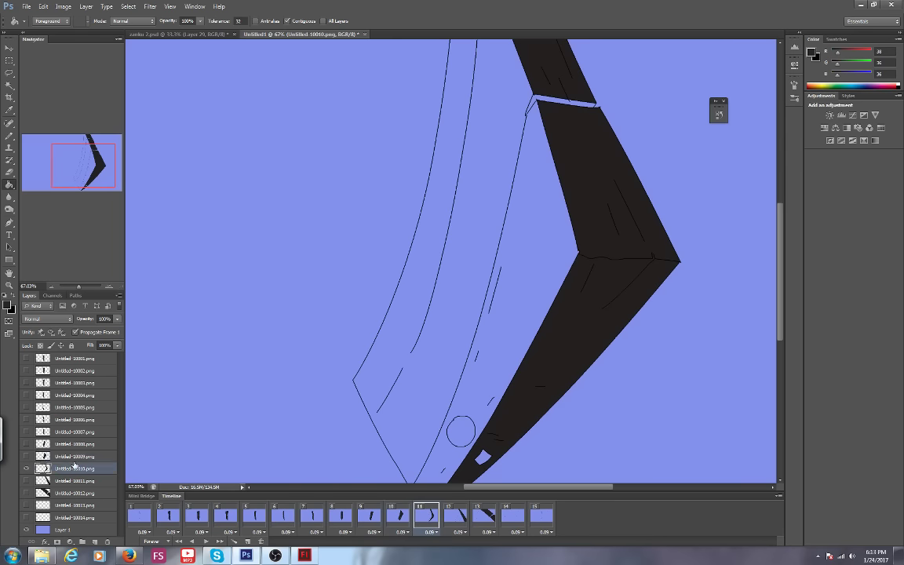
click(521, 254)
Fill the two cracks along frame 11's door edge with black.
mouse_move(61, 148)
mouse_down()
mouse_move(68, 157)
mouse_move(83, 136)
mouse_up()
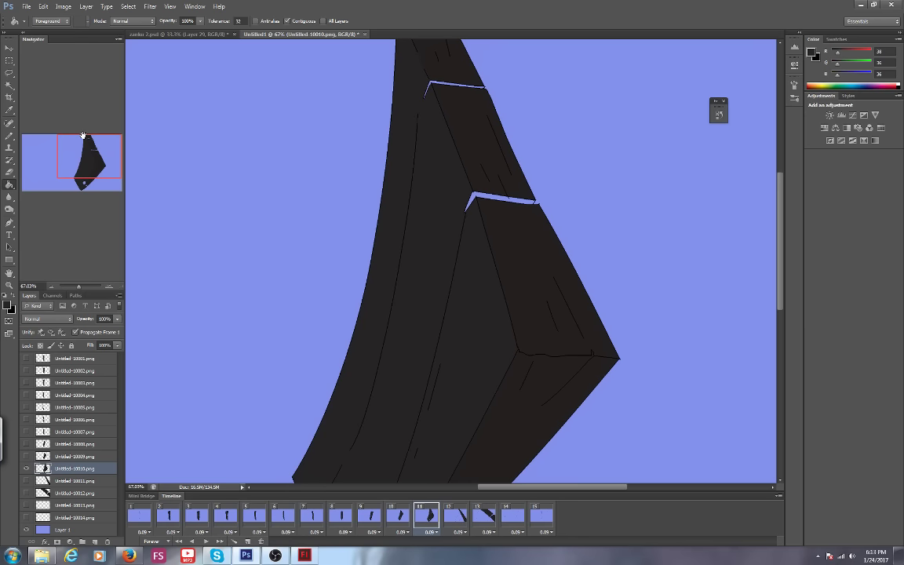
click(14, 292)
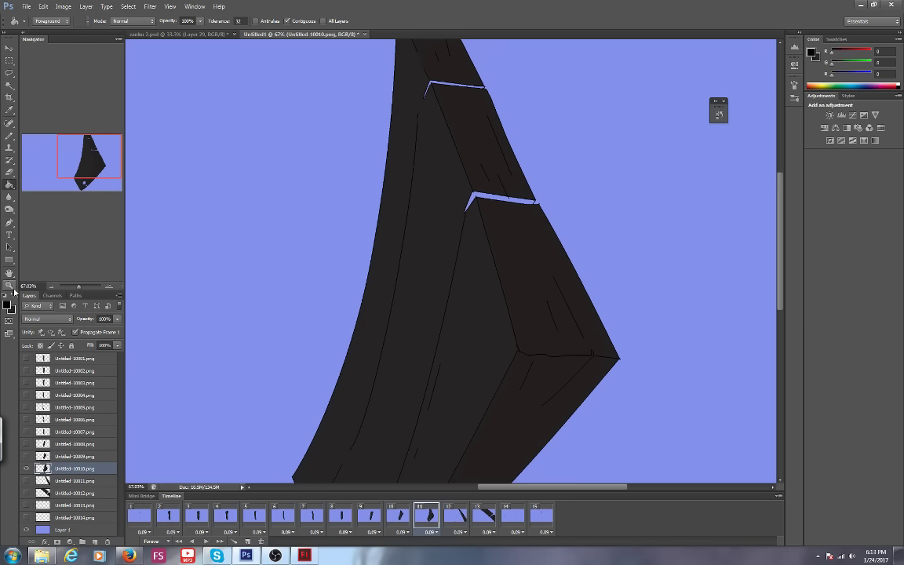
click(483, 197)
click(437, 85)
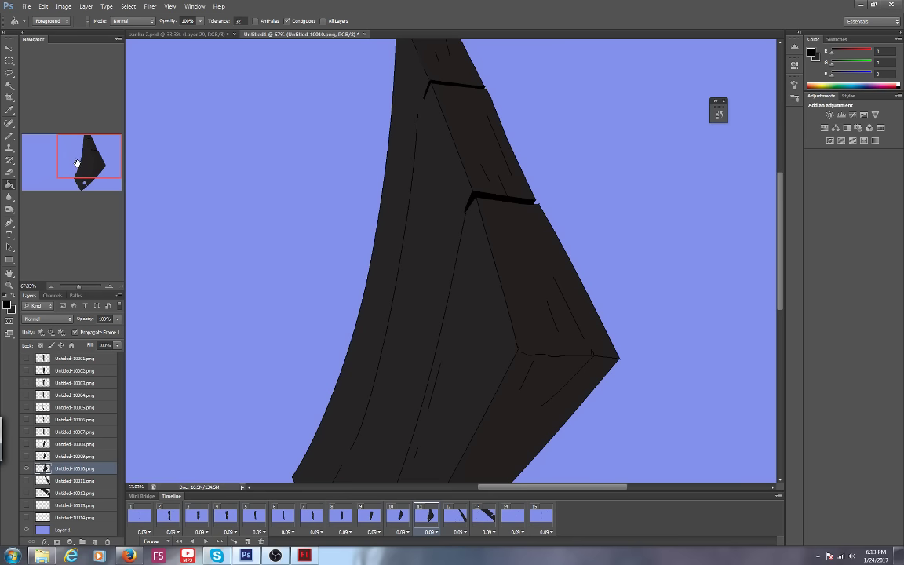
mouse_move(78, 168)
mouse_down()
mouse_move(78, 182)
mouse_move(84, 176)
mouse_up()
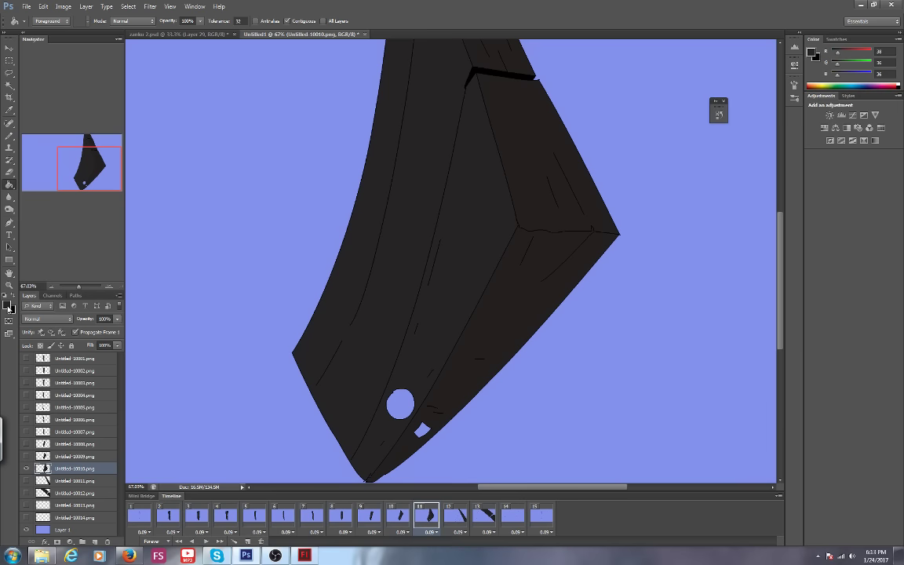
Use foreground color #262424 to fill the door panels in frame 12 on Untitled-10011.png.
click(8, 307)
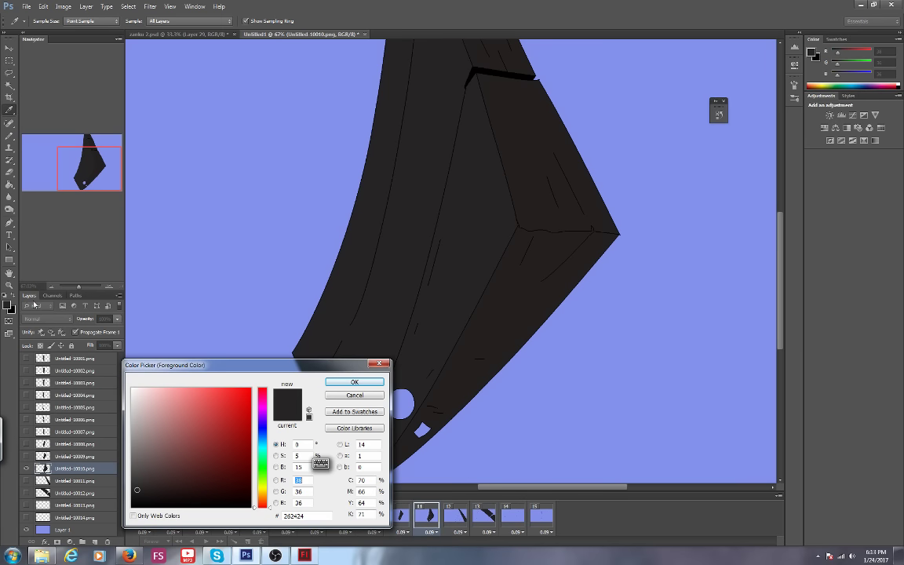
key(Return)
click(444, 514)
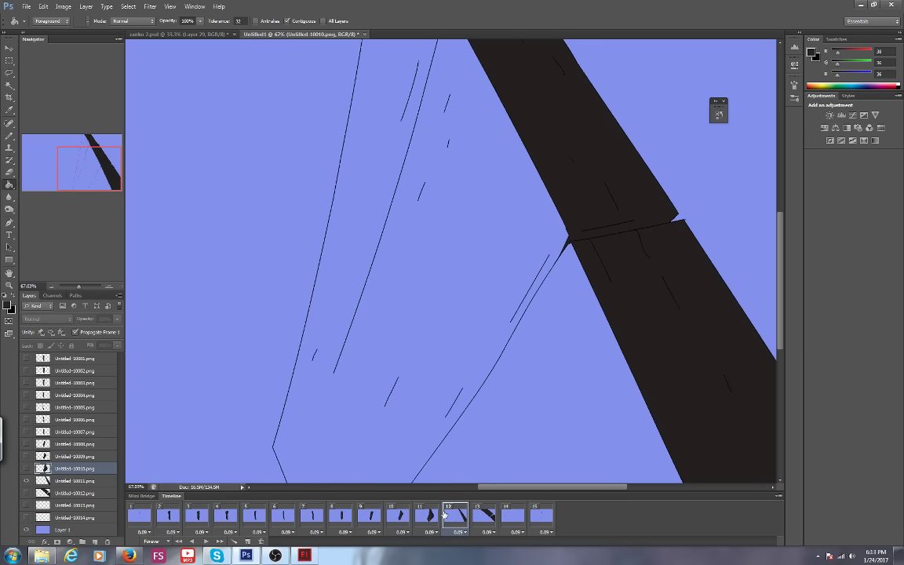
drag(81, 286, 80, 287)
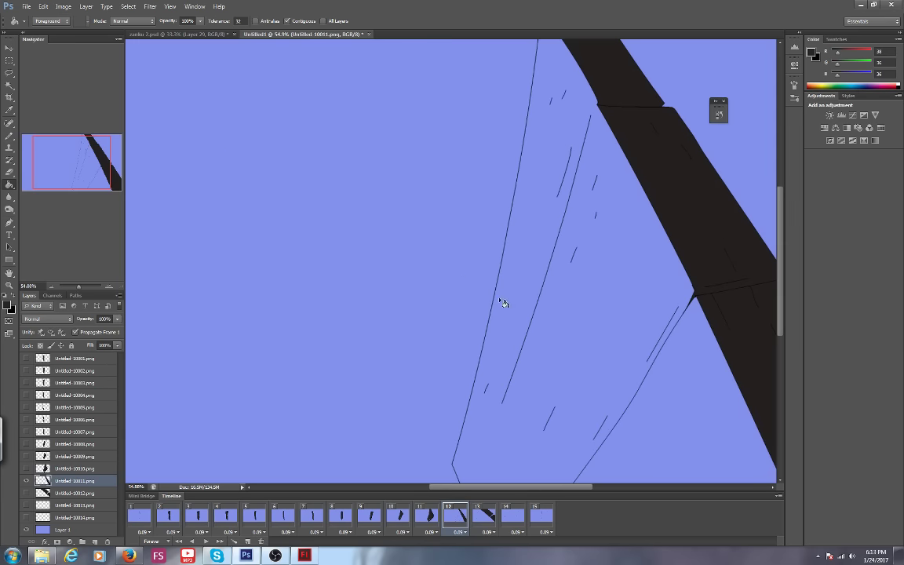
click(530, 369)
click(622, 454)
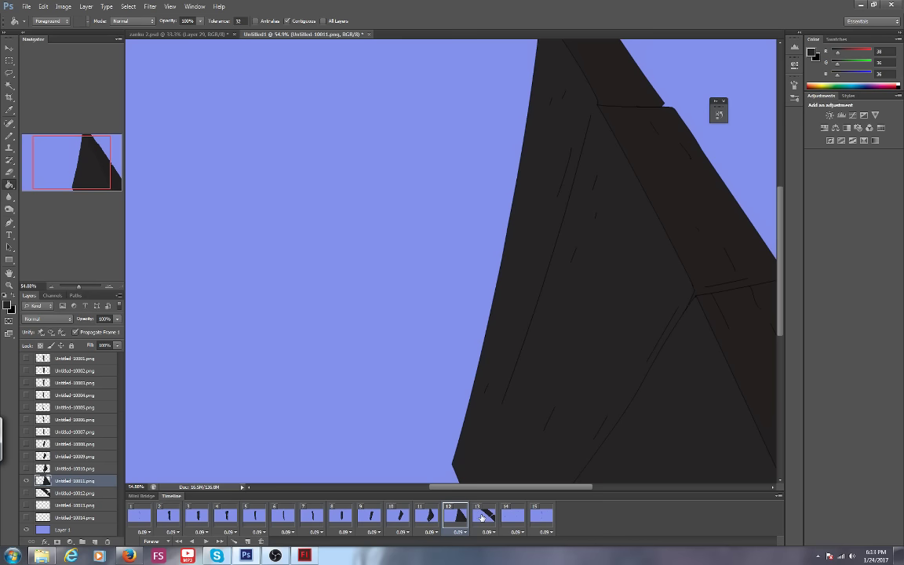
scroll(545, 473, right, 5)
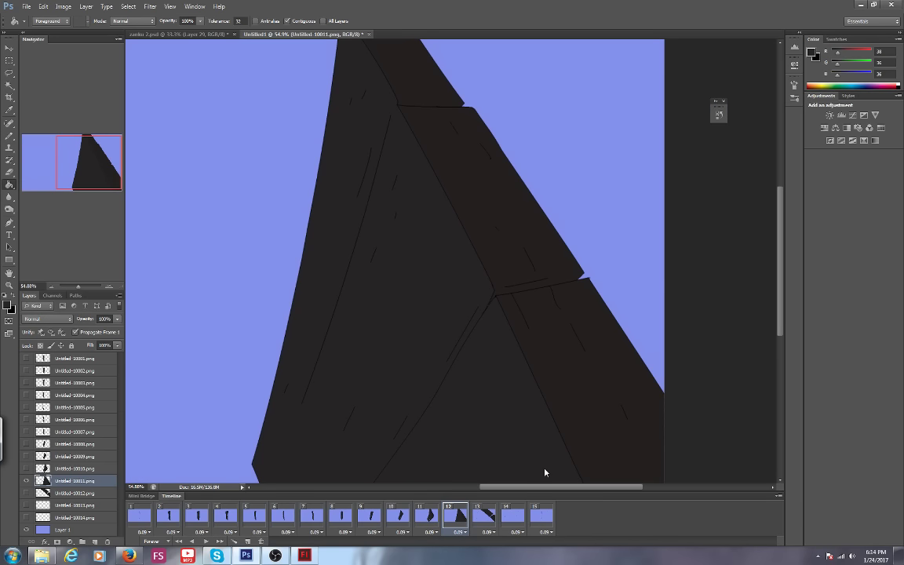
Fill the two open door panel areas in frame 13 on Untitled-10012.png with the dark foreground color.
click(484, 509)
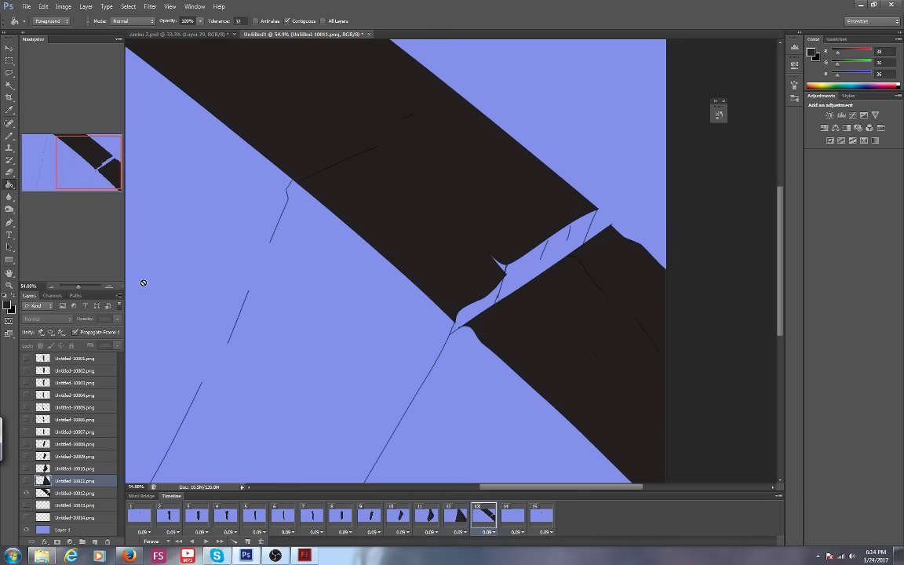
click(75, 493)
click(470, 390)
click(334, 355)
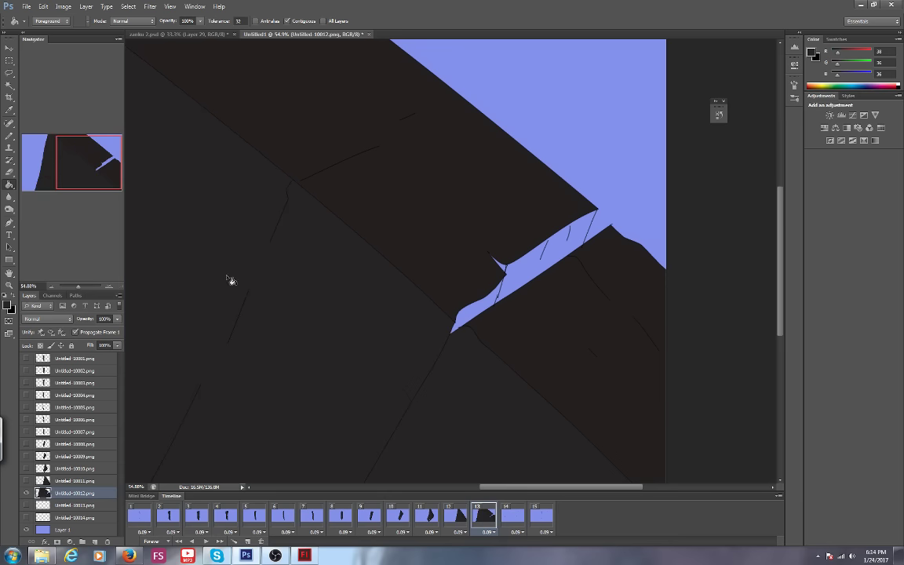
Set the foreground color to near-black #050505 and fill the crack across frame 13's door edge.
drag(97, 153, 85, 151)
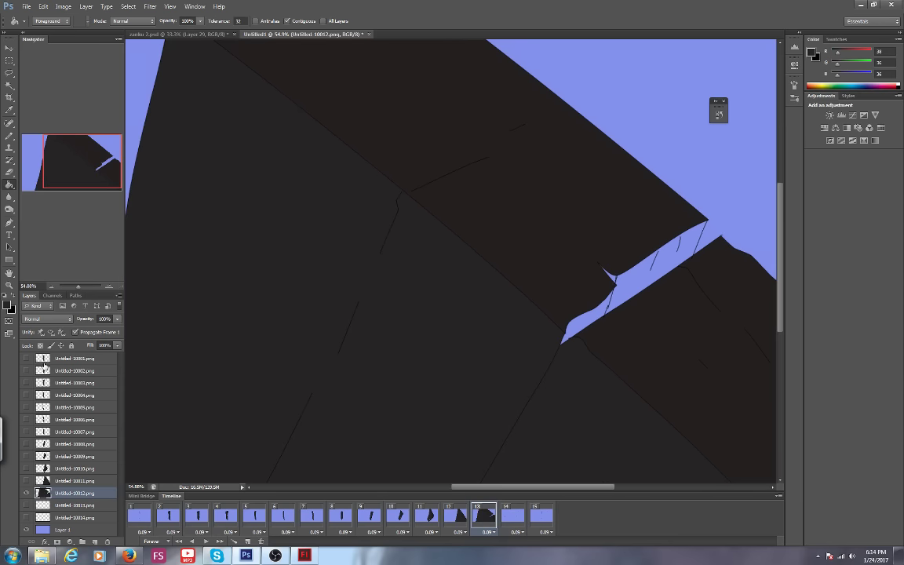
click(8, 305)
click(453, 226)
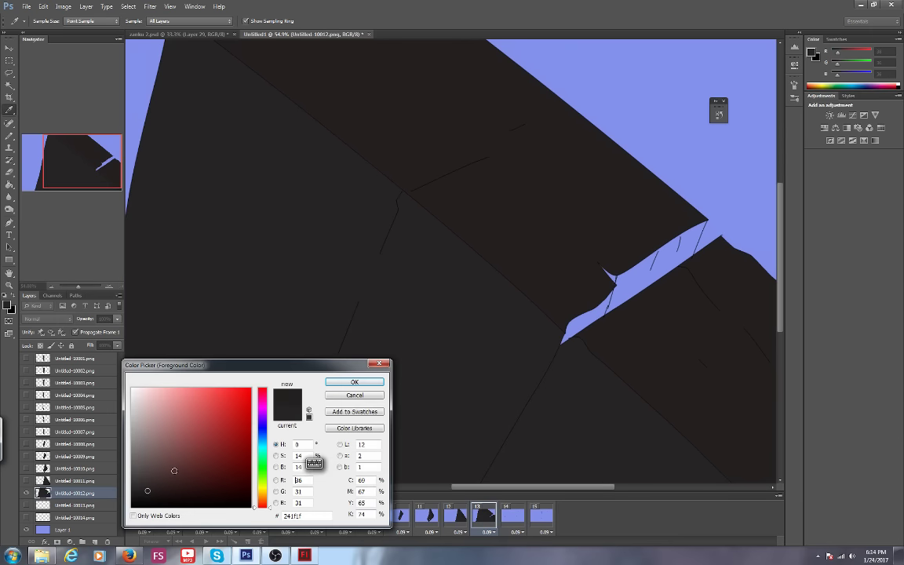
key(Return)
click(626, 276)
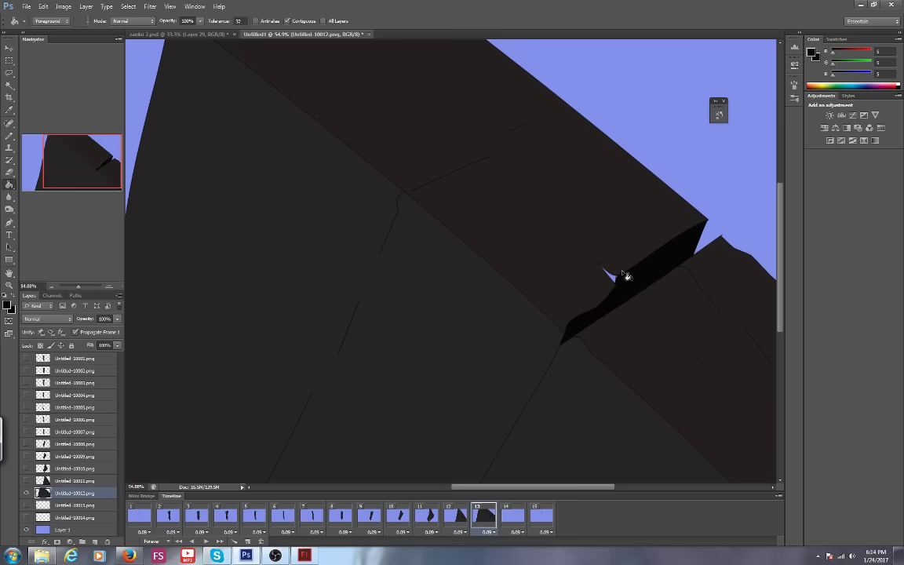
Sample the dark door panel color from frame 13 as the foreground color and go to frame 14.
click(512, 515)
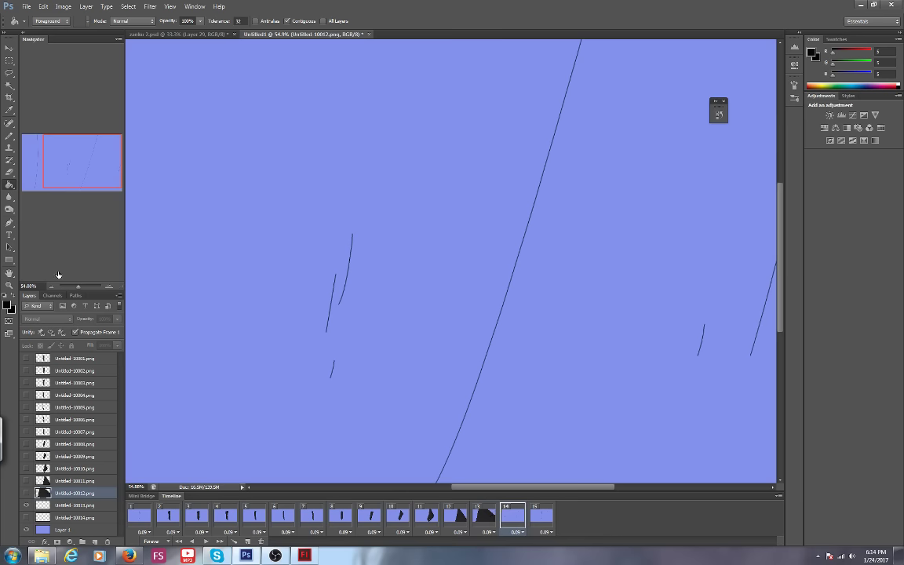
click(484, 515)
click(7, 306)
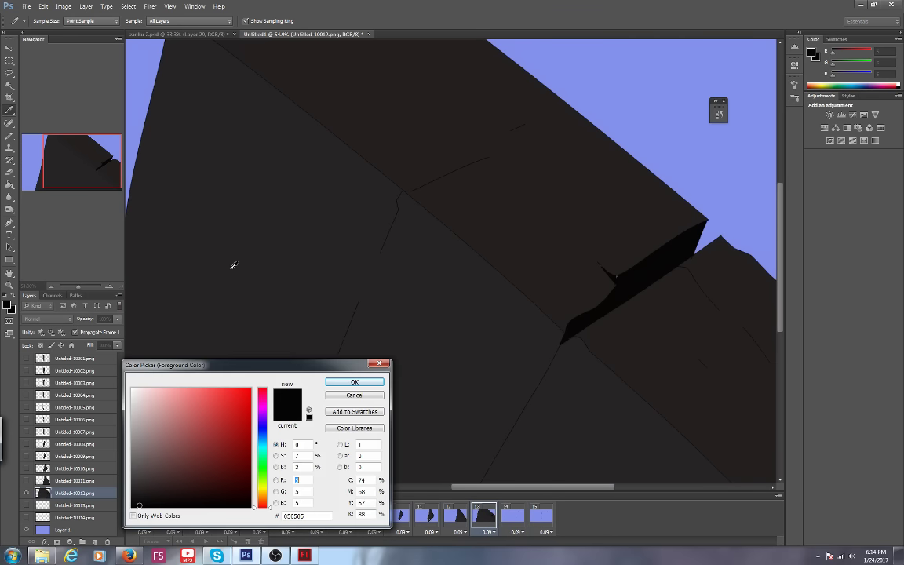
key(Return)
click(513, 515)
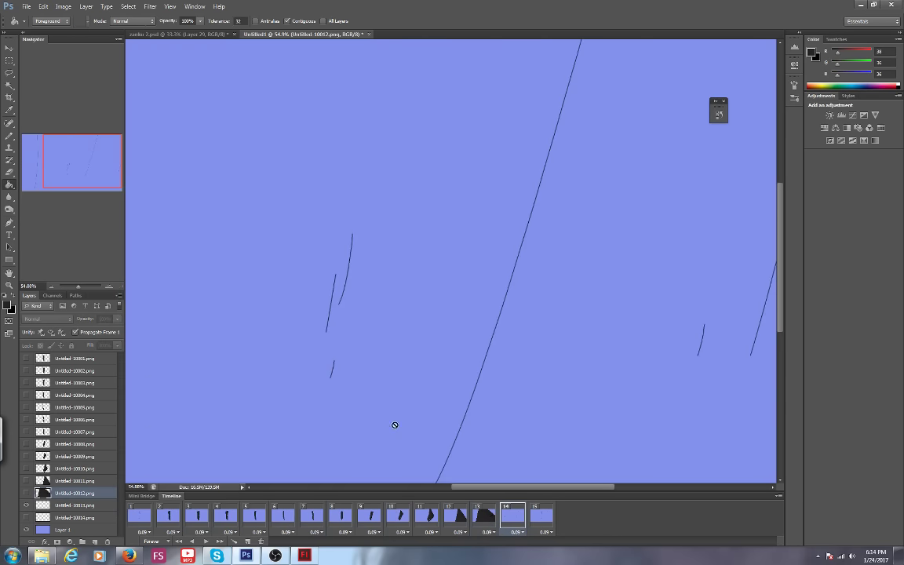
Check the live chat on the YouTube Live Dashboard in Firefox and switch to the door drawing in Flash.
click(129, 556)
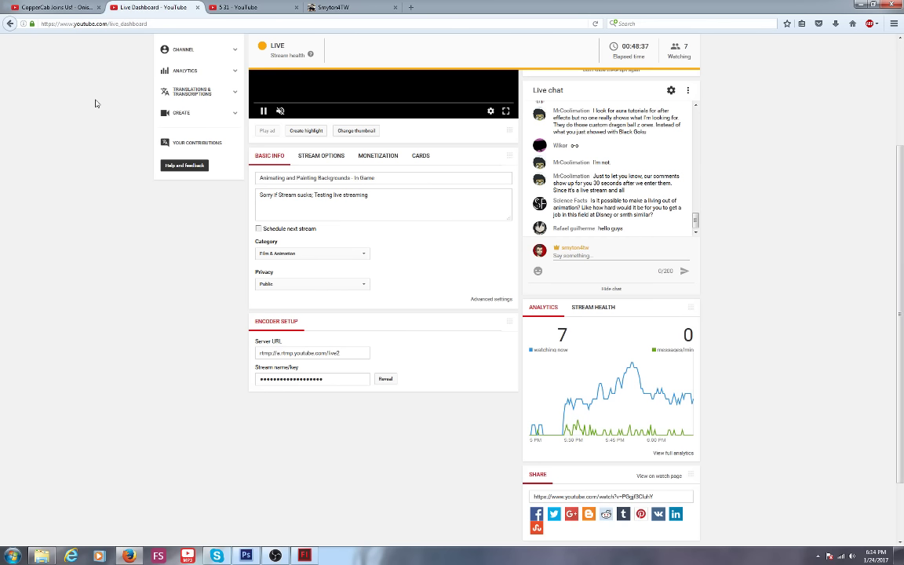
key(alt+Tab)
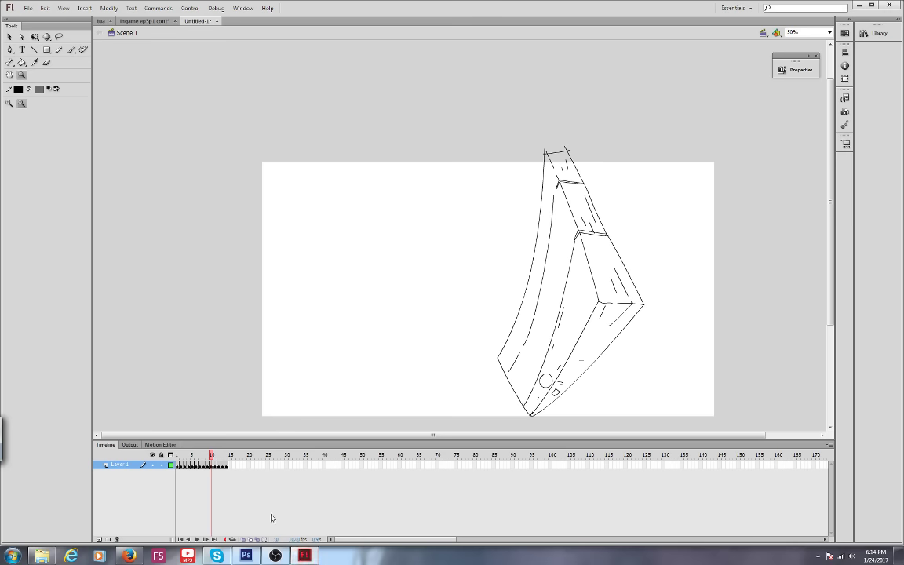
Switch to Photoshop, fill frame 14's door area on Untitled-10013.png with the dark foreground color, and go to frame 15.
click(247, 556)
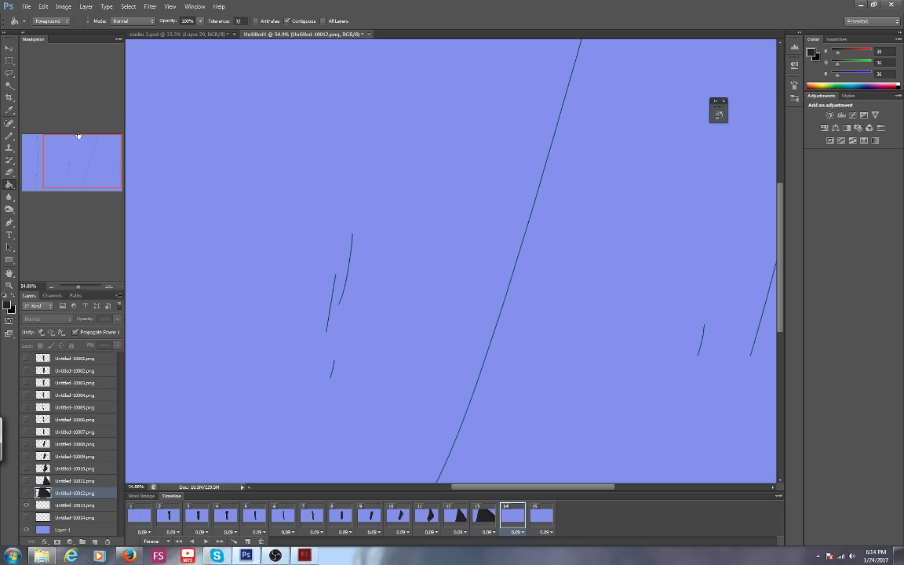
drag(75, 151, 76, 154)
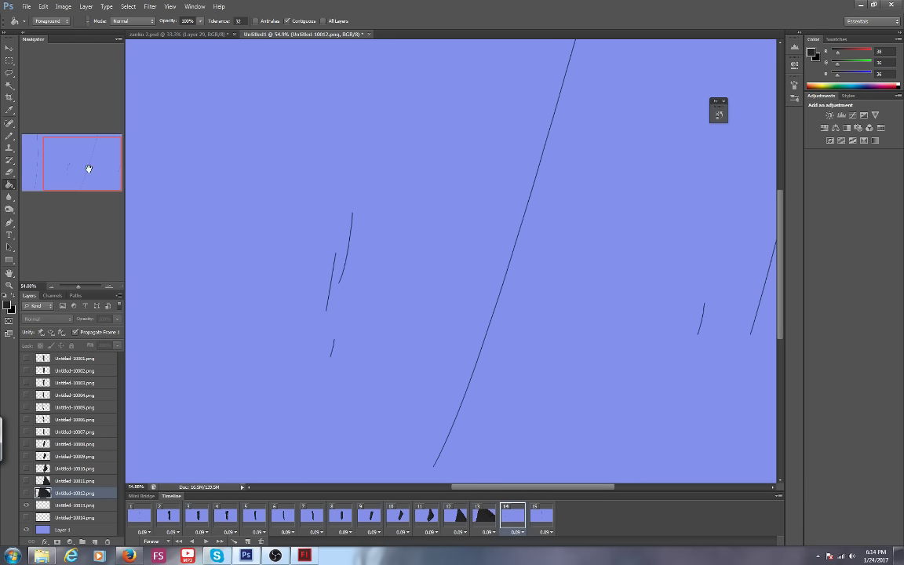
drag(76, 288, 77, 288)
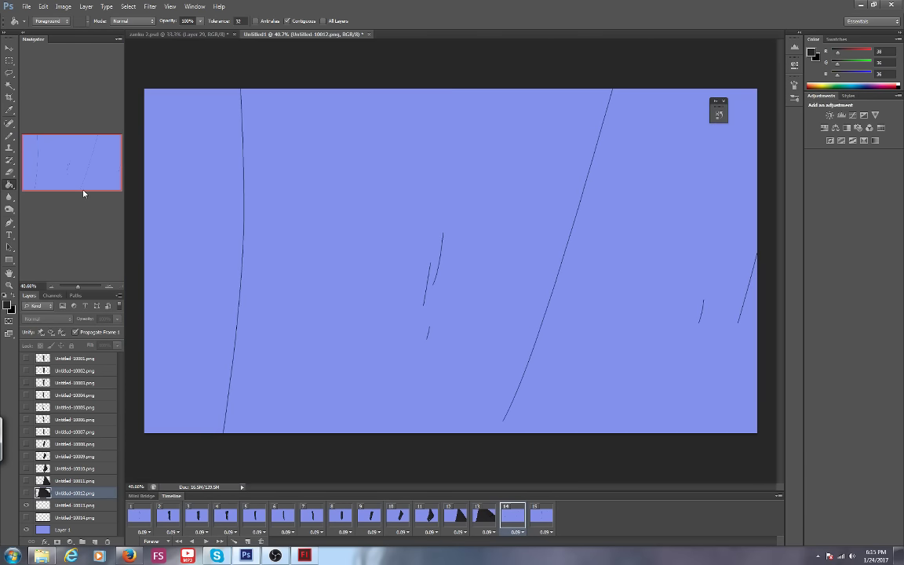
click(489, 518)
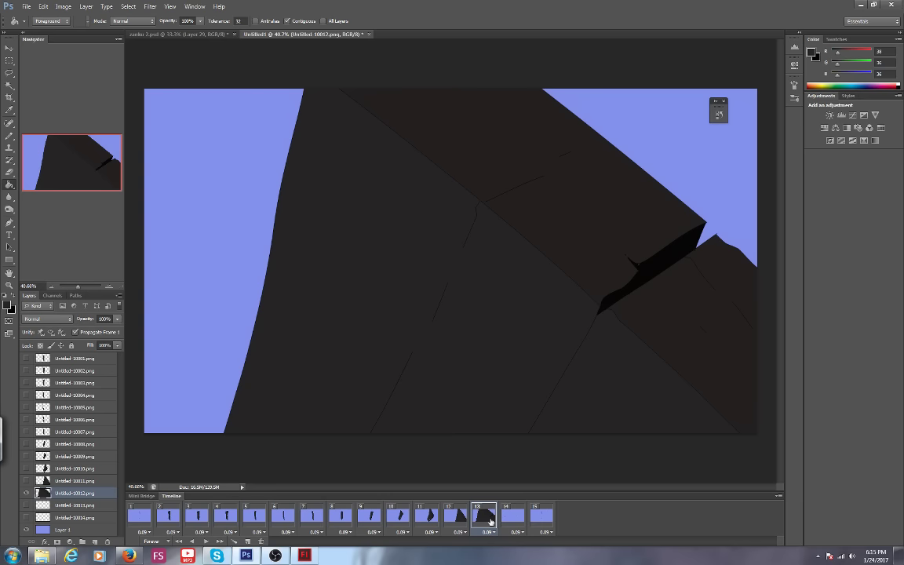
click(513, 518)
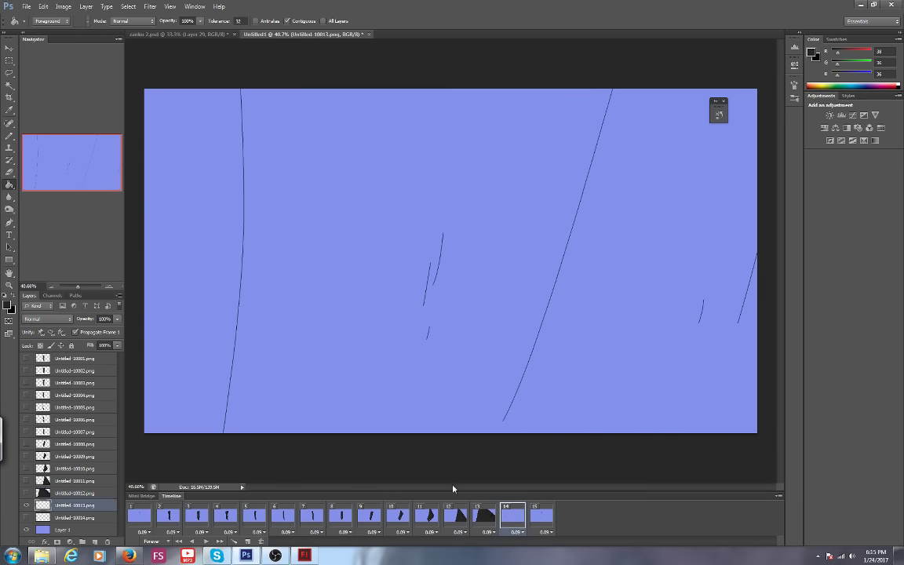
click(510, 514)
click(510, 514)
click(263, 186)
click(484, 515)
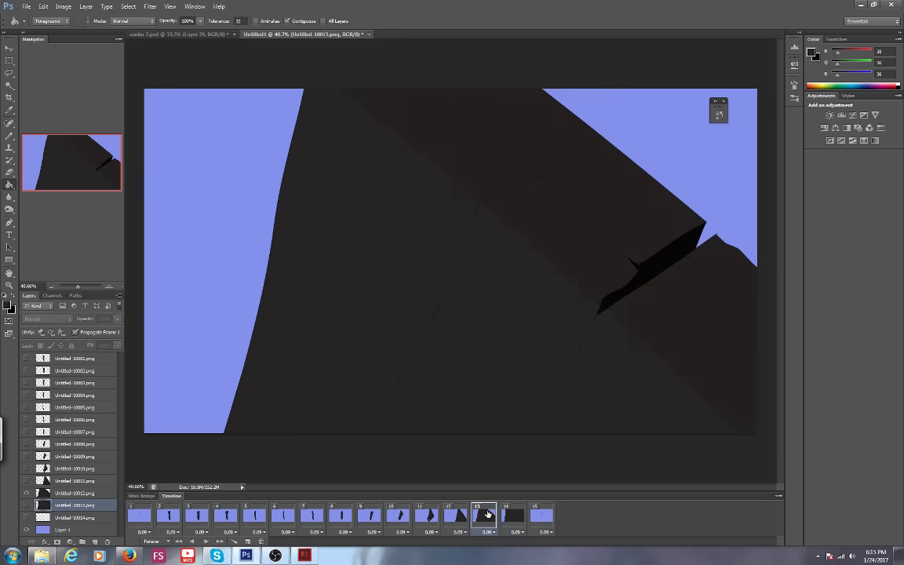
click(513, 515)
click(542, 514)
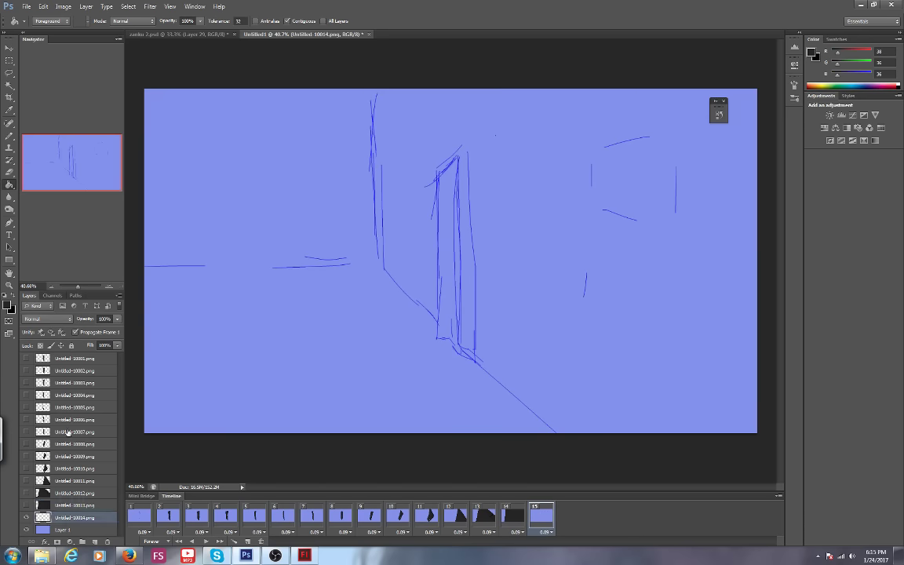
click(150, 363)
click(43, 7)
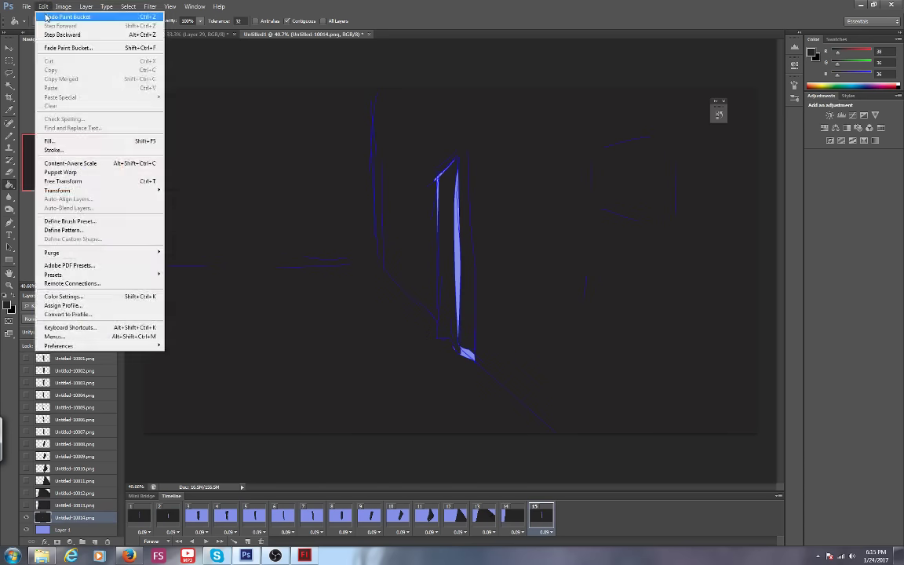
click(45, 16)
Add a new layer above Untitled-10014.png and hide it in frame 1.
click(95, 542)
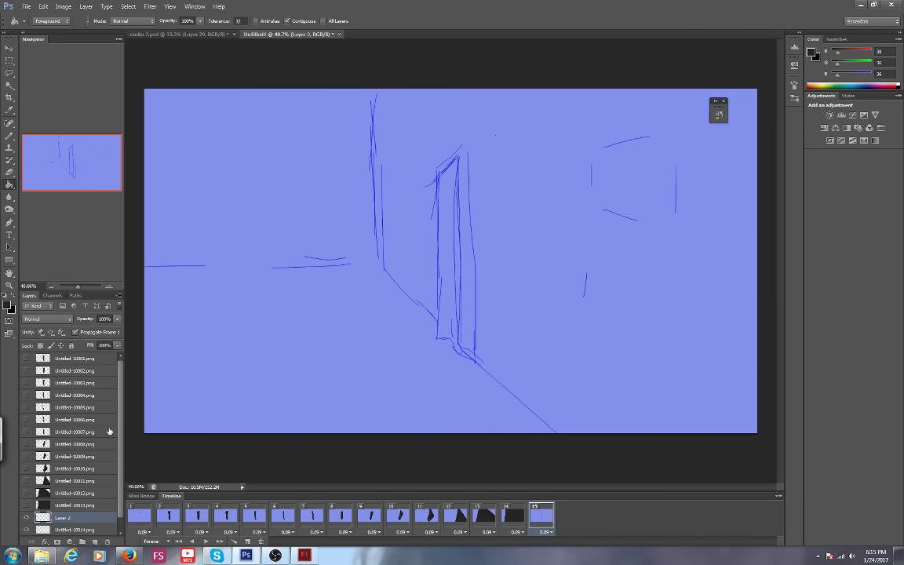
scroll(78, 384, down, 1)
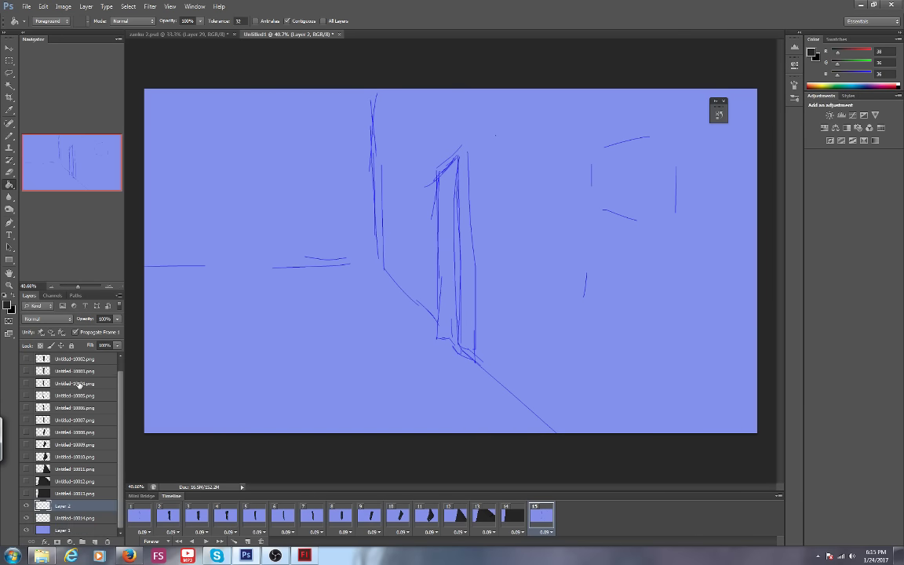
click(255, 515)
click(226, 515)
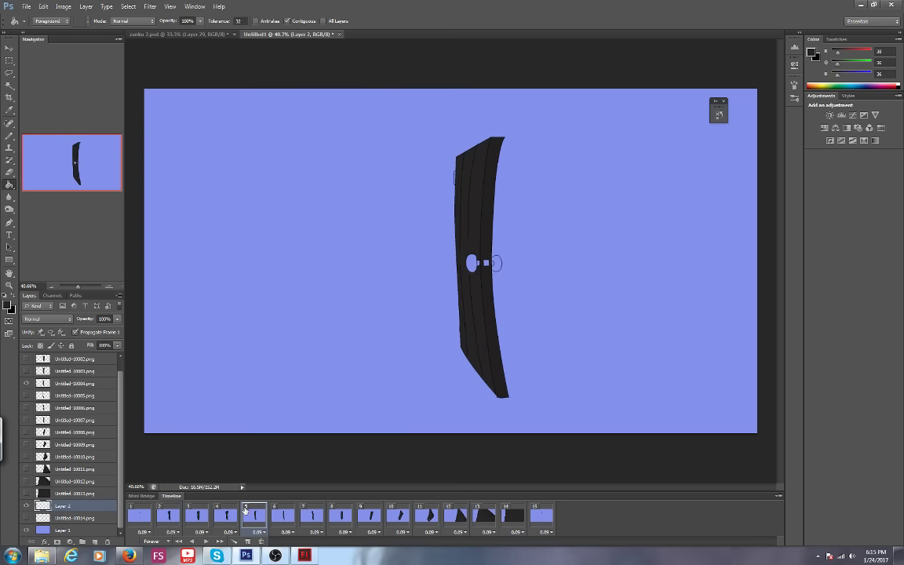
click(199, 515)
click(169, 515)
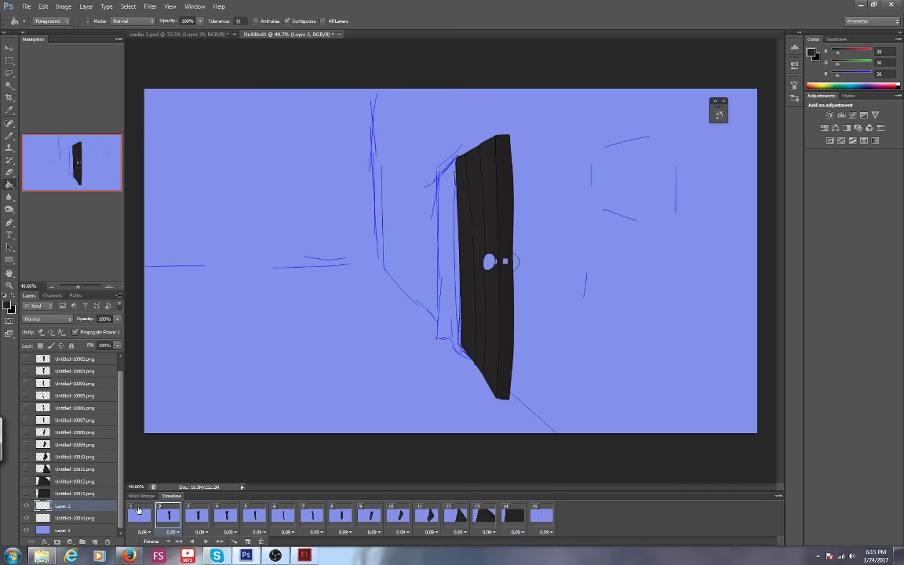
click(132, 512)
click(27, 505)
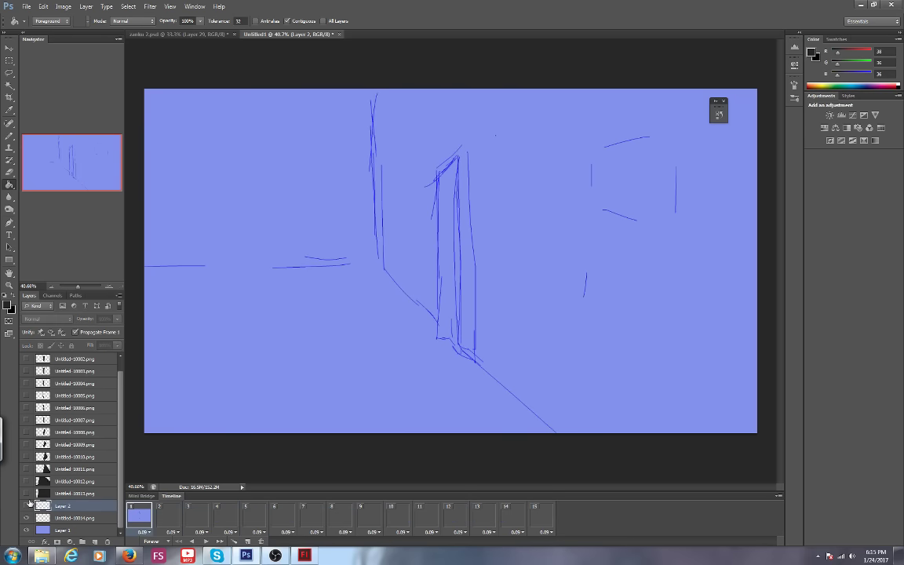
Check frames 2 to 6, show Layer 2 in frame 15 and fill it entirely with the dark foreground color.
click(169, 515)
click(198, 515)
click(226, 515)
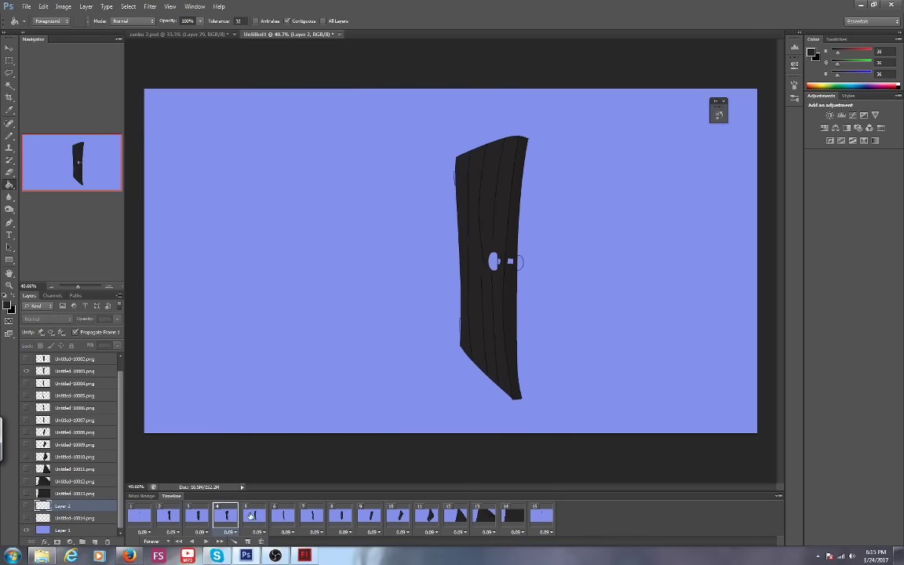
click(256, 515)
click(281, 511)
click(540, 512)
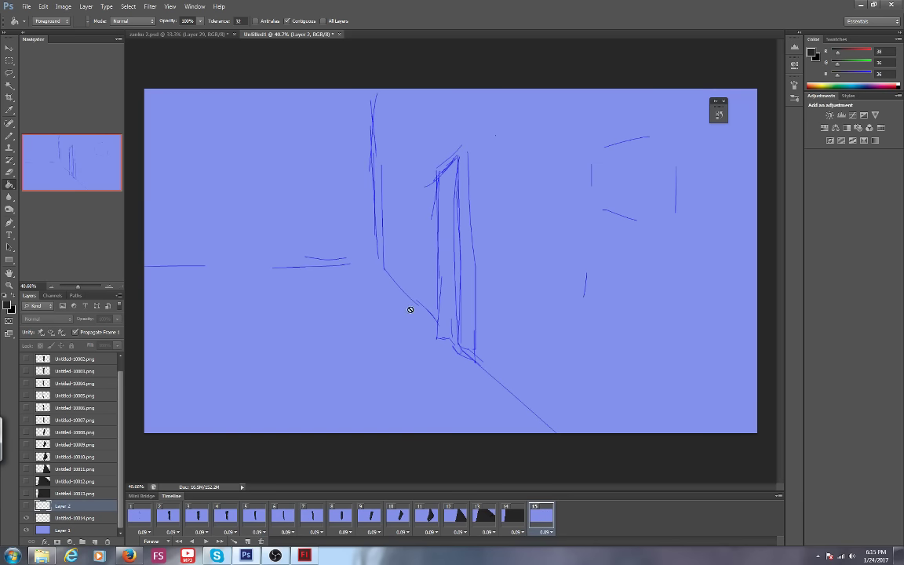
click(26, 506)
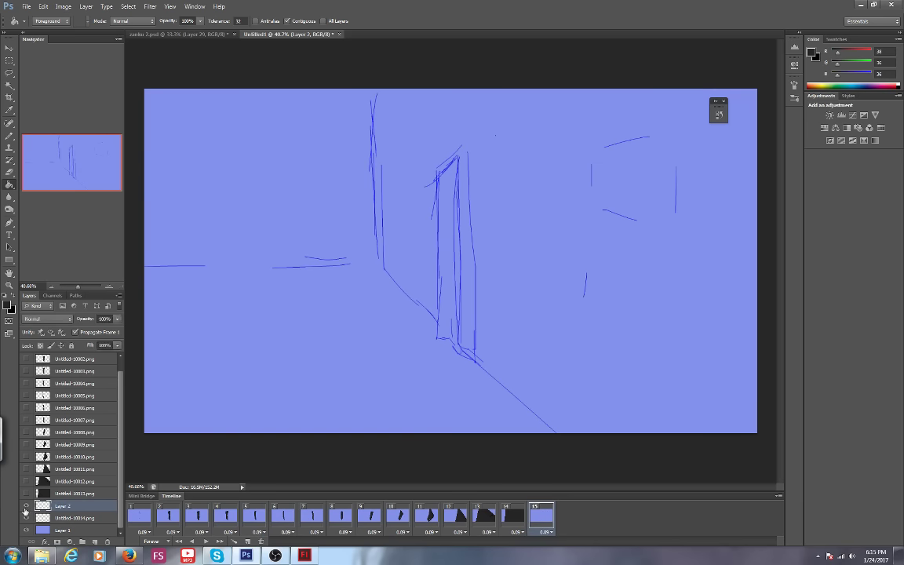
click(514, 516)
click(532, 518)
click(226, 308)
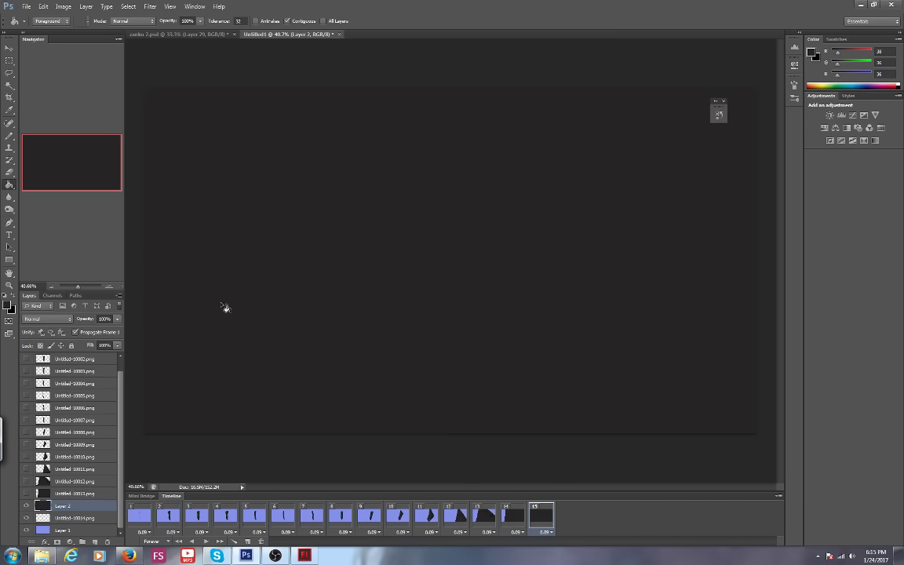
Play the door animation from frame 1 and stop the playback.
click(139, 515)
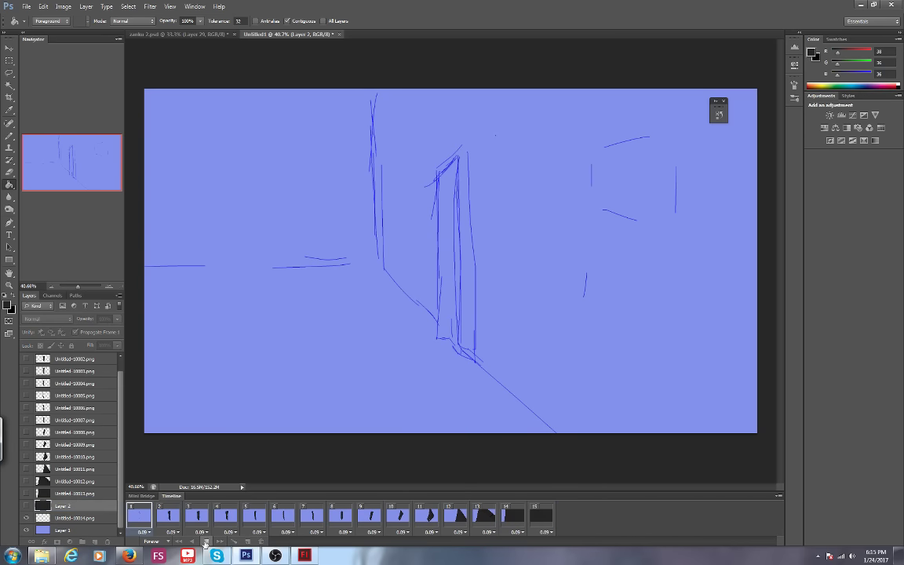
click(205, 543)
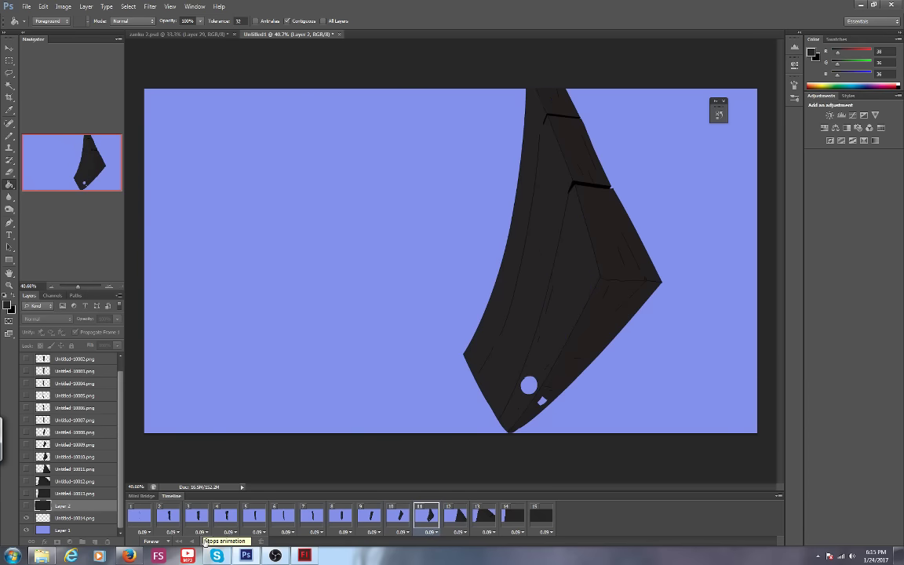
click(205, 541)
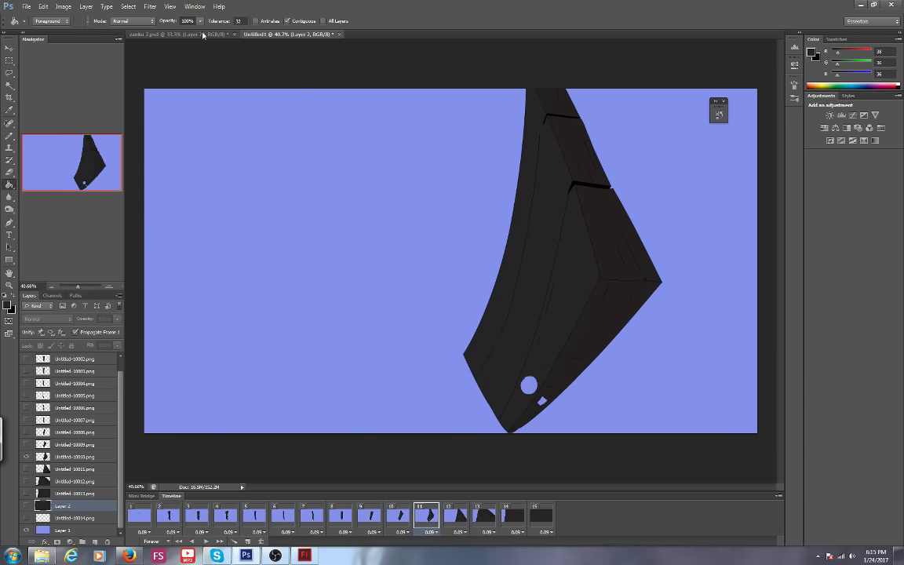
Sample the dark doorknob color #2f2b2b from the other open document as the foreground color and return to Untitled1.
click(181, 35)
click(7, 305)
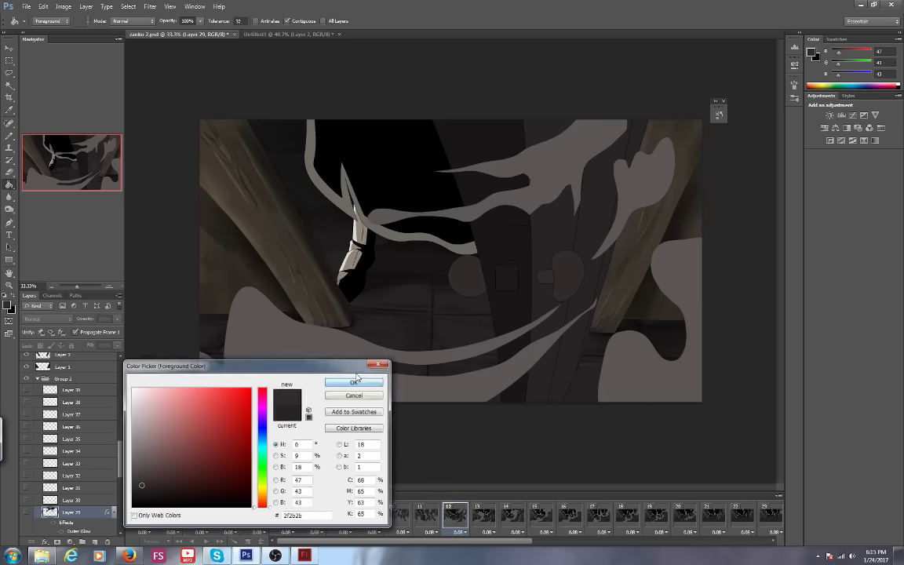
click(354, 382)
click(259, 34)
Fill the doorknobs and the small knob stem in frame 2 on Untitled-10001.png with the sampled color.
click(165, 516)
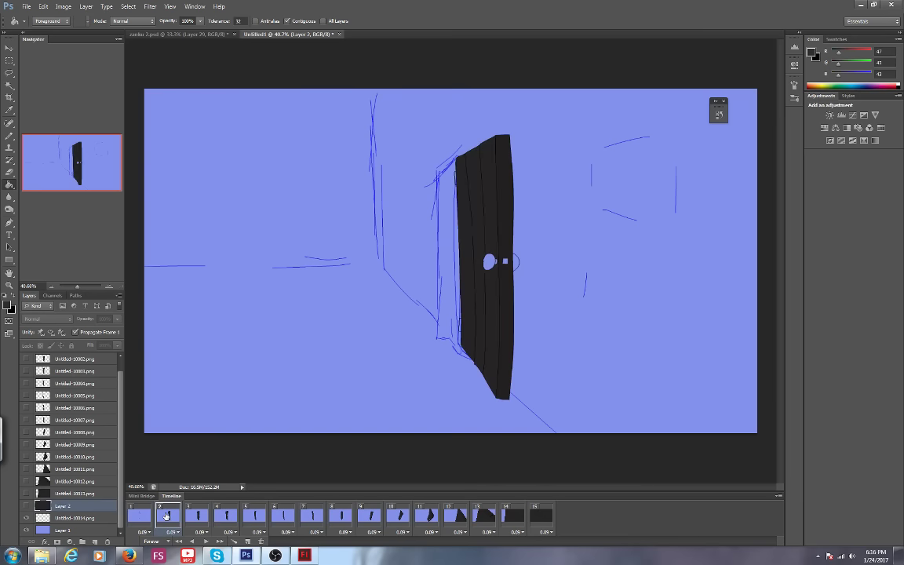
scroll(110, 400, up, 1)
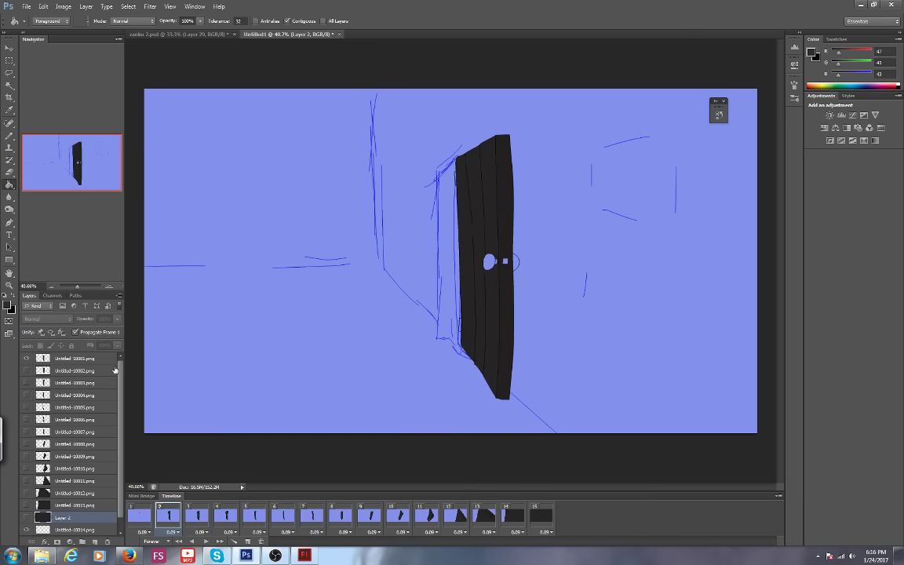
click(61, 358)
click(515, 262)
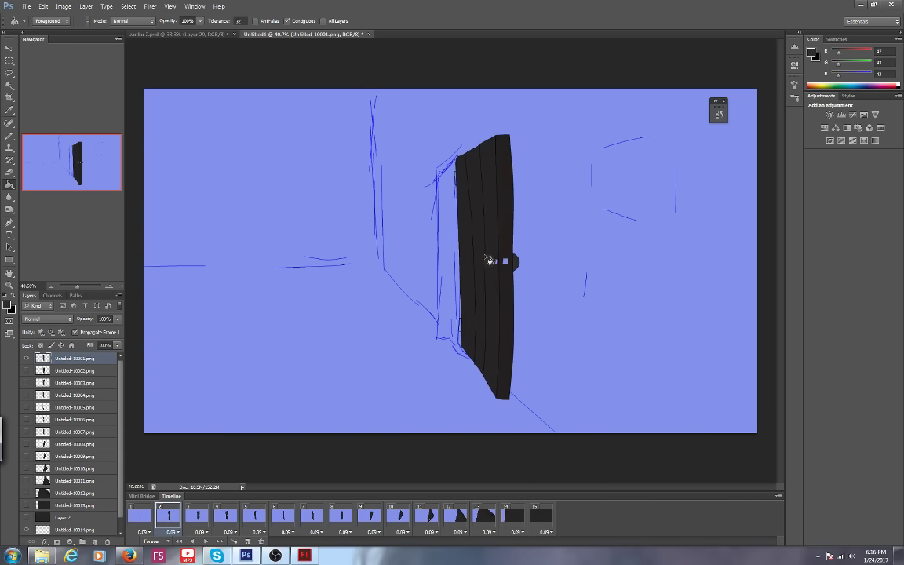
drag(76, 287, 84, 288)
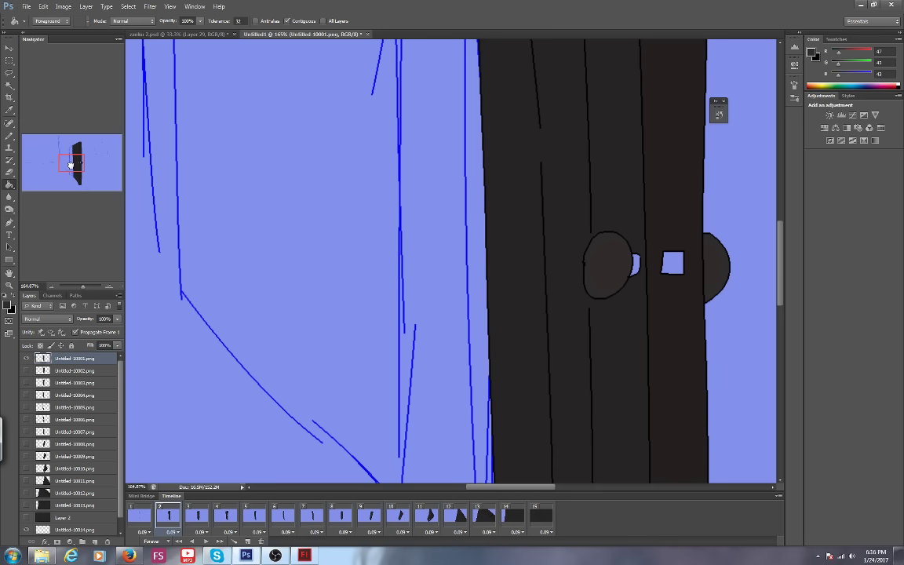
drag(70, 165, 81, 161)
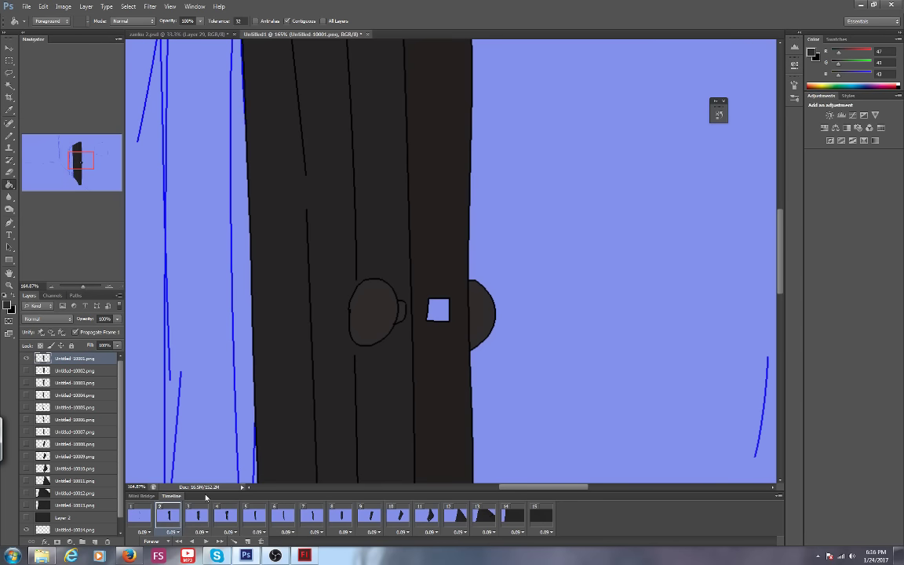
Fill frame 3's doorknob parts on Untitled-10002.png and paint over the stray line end inside the knob with the Pencil.
click(197, 515)
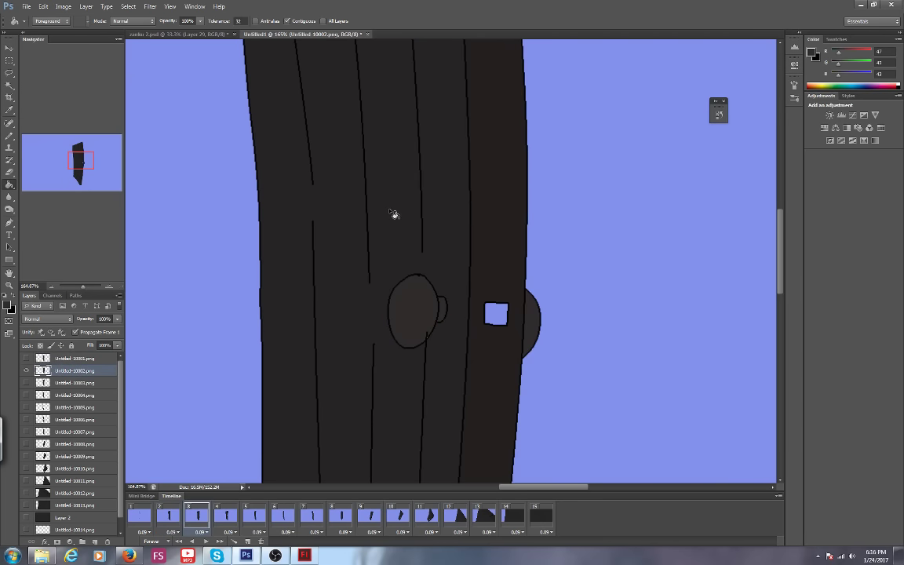
key(b)
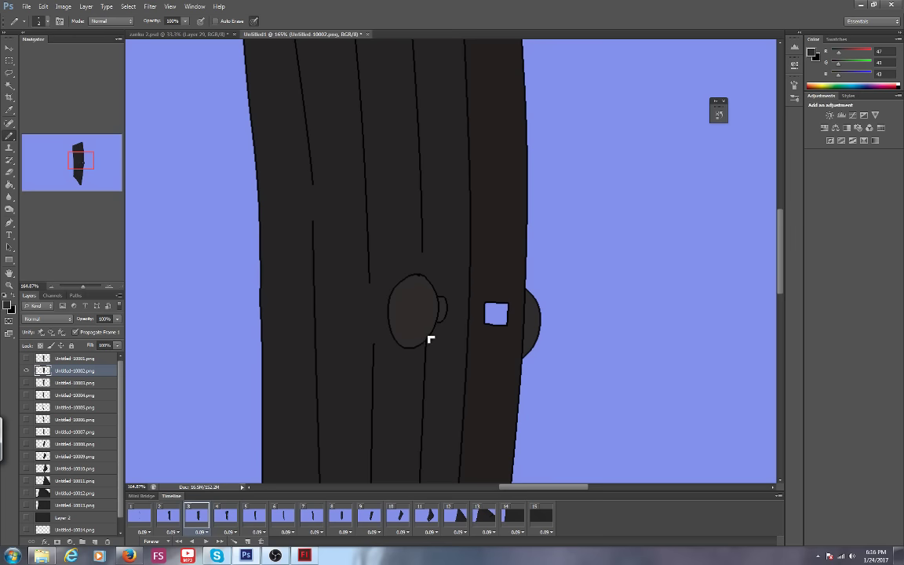
click(9, 185)
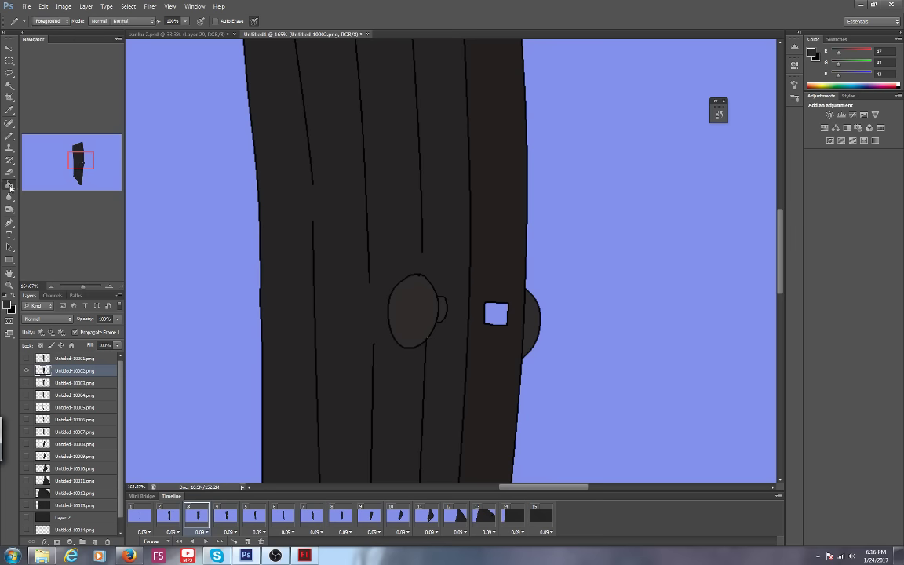
Fill the doorknobs and their stems in frame 4 on Untitled-10003.png and in frame 5 on Untitled-10004.png.
click(228, 515)
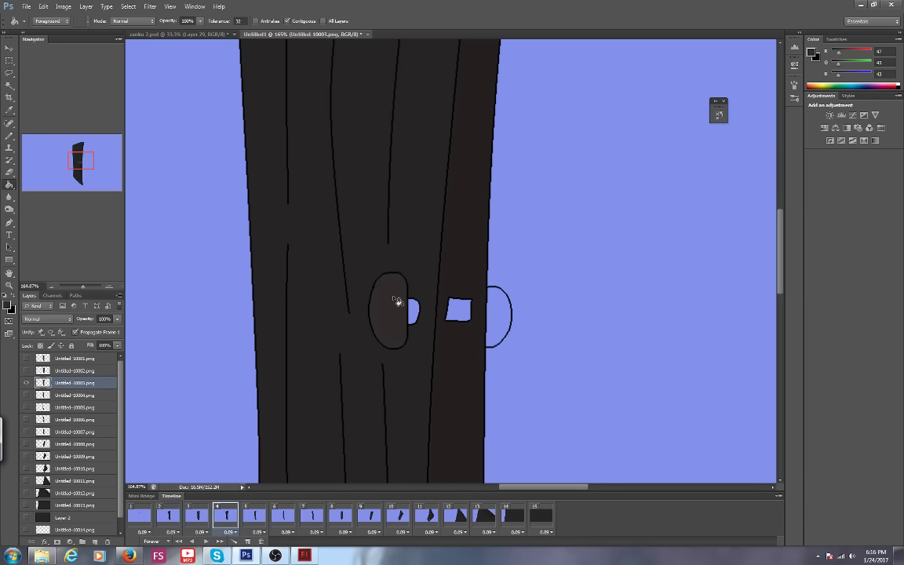
click(412, 311)
click(254, 515)
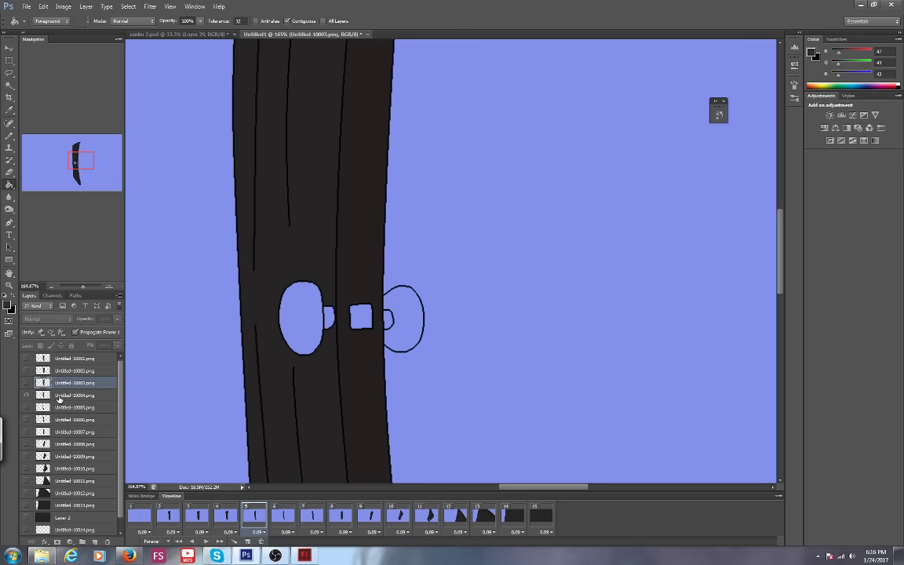
click(59, 399)
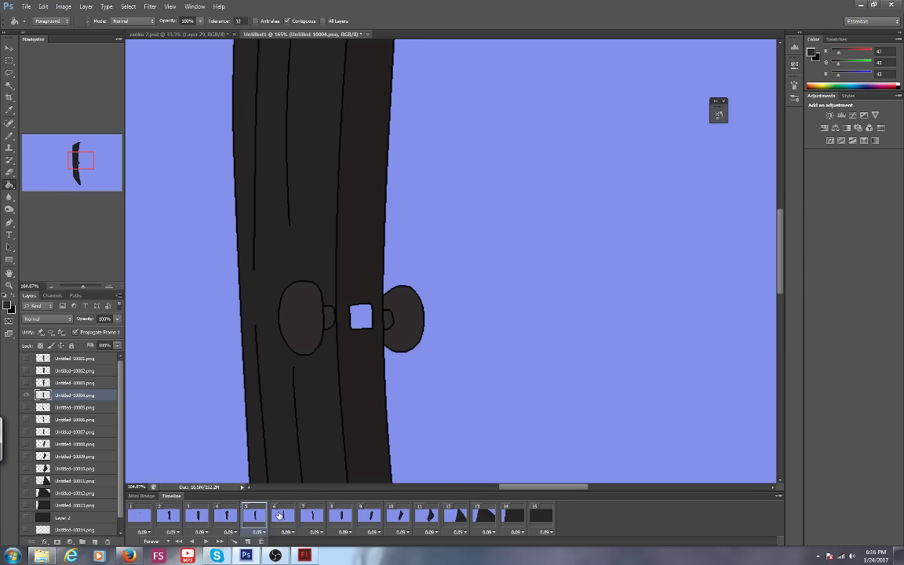
Fill the doorknob parts in frame 6 on Untitled-10005.png with the foreground color and go to frame 7.
click(280, 516)
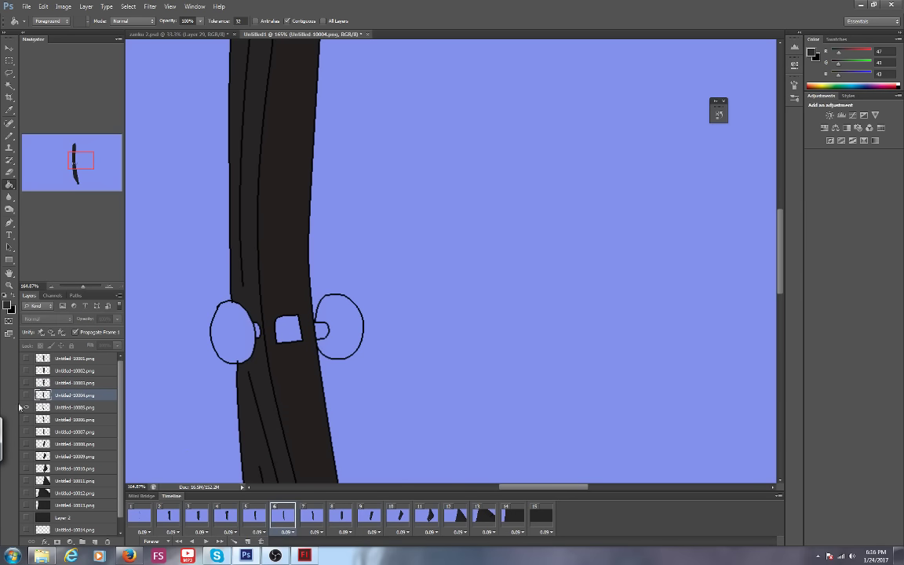
click(59, 407)
click(239, 329)
click(259, 328)
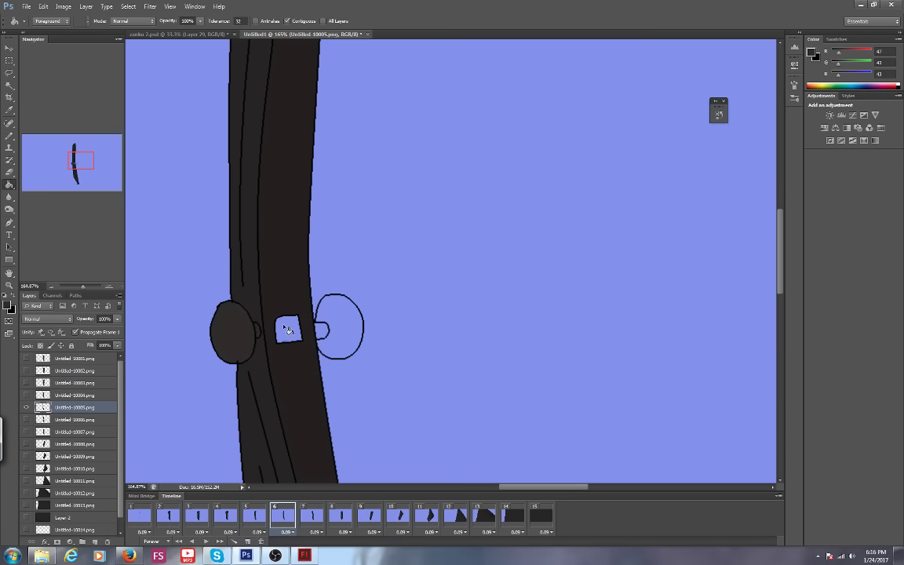
click(288, 326)
click(327, 322)
click(312, 516)
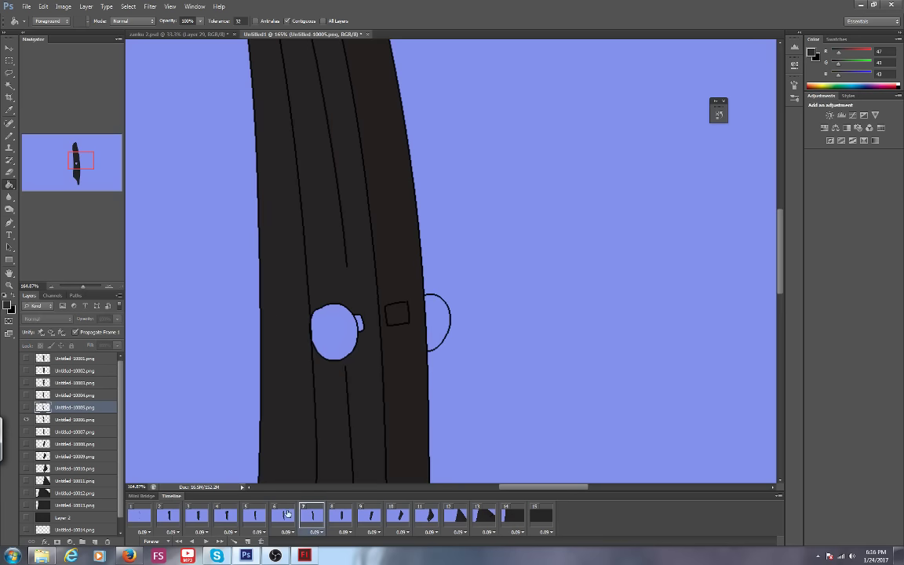
Fill the doorknob, its stem and the far-side knob in frame 7 on Untitled-10006.png and go to frame 8.
click(59, 420)
click(335, 320)
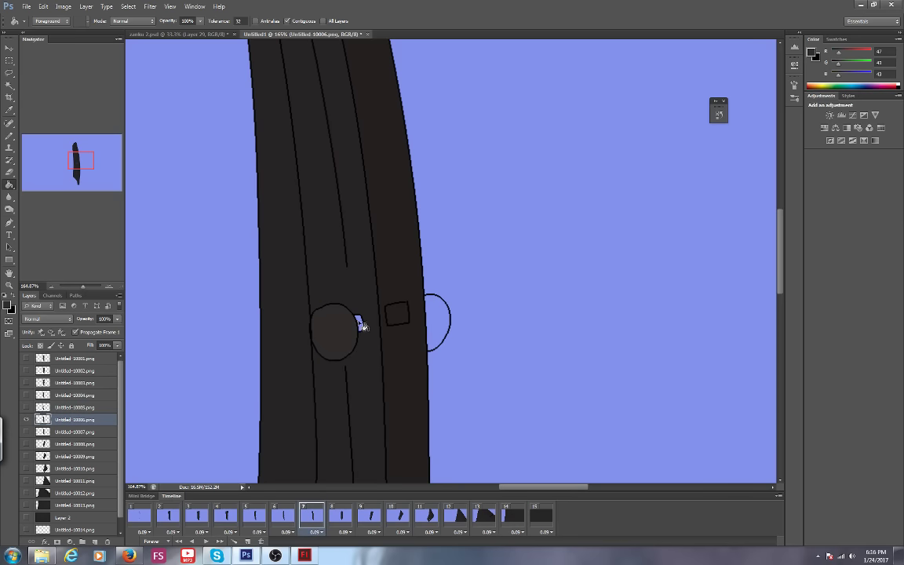
click(359, 323)
click(438, 320)
click(327, 513)
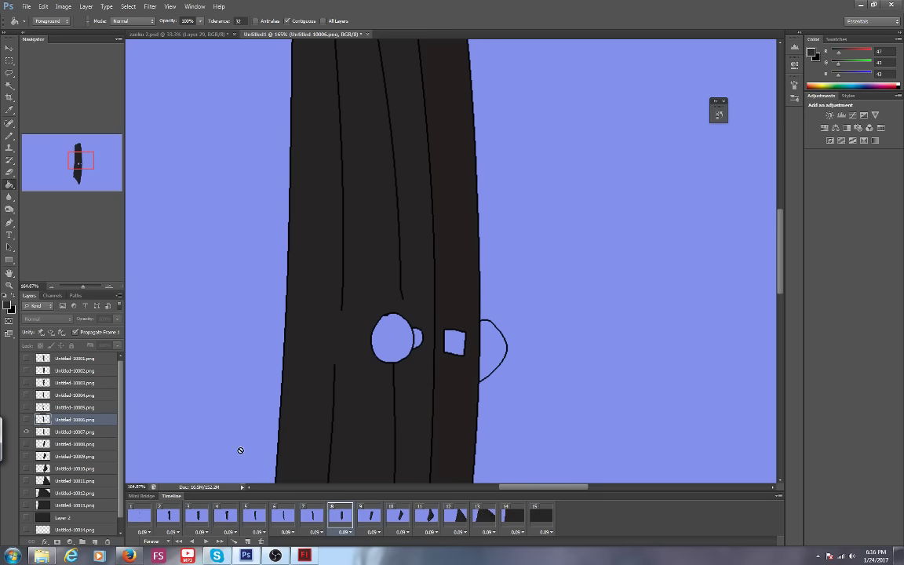
Fill the doorknob parts in frame 8 on Untitled-10007.png and in frame 9 on Untitled-10008.png.
click(69, 428)
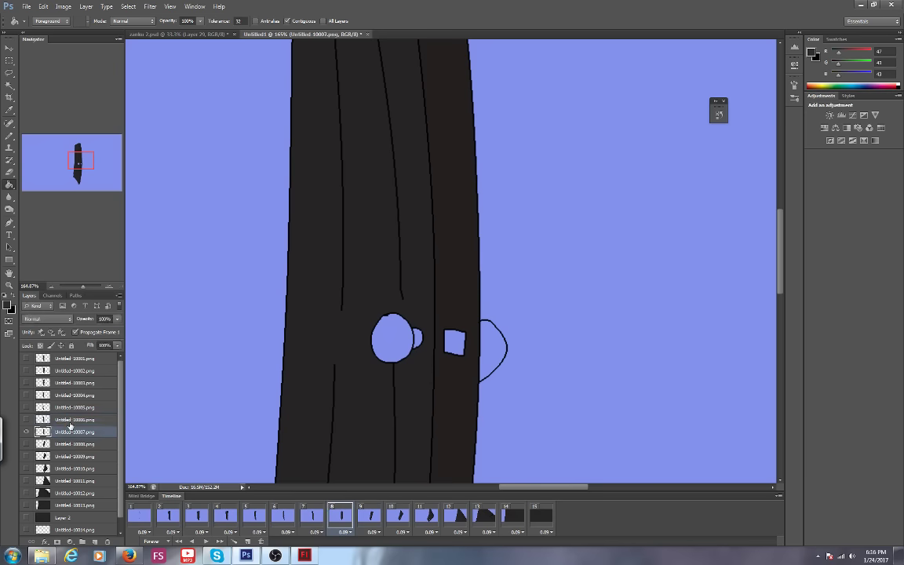
click(372, 521)
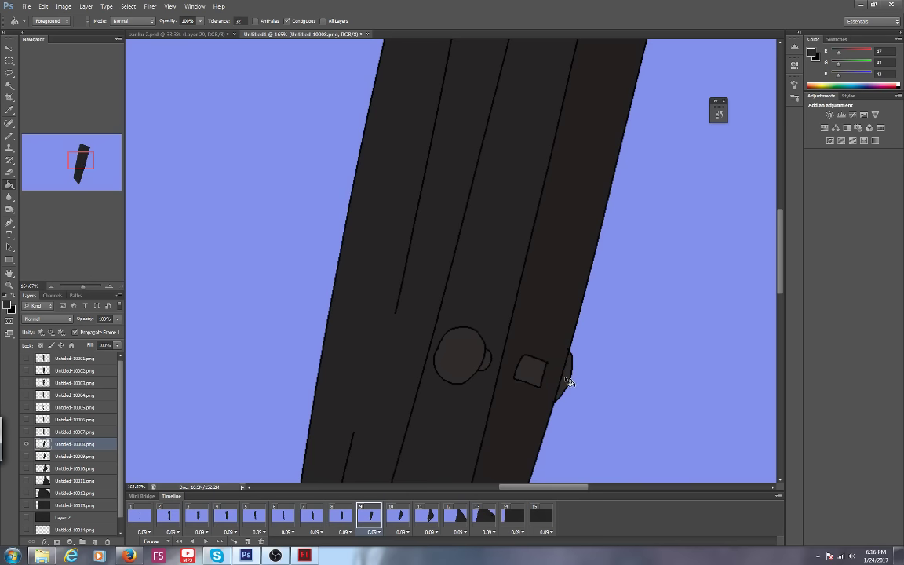
click(401, 516)
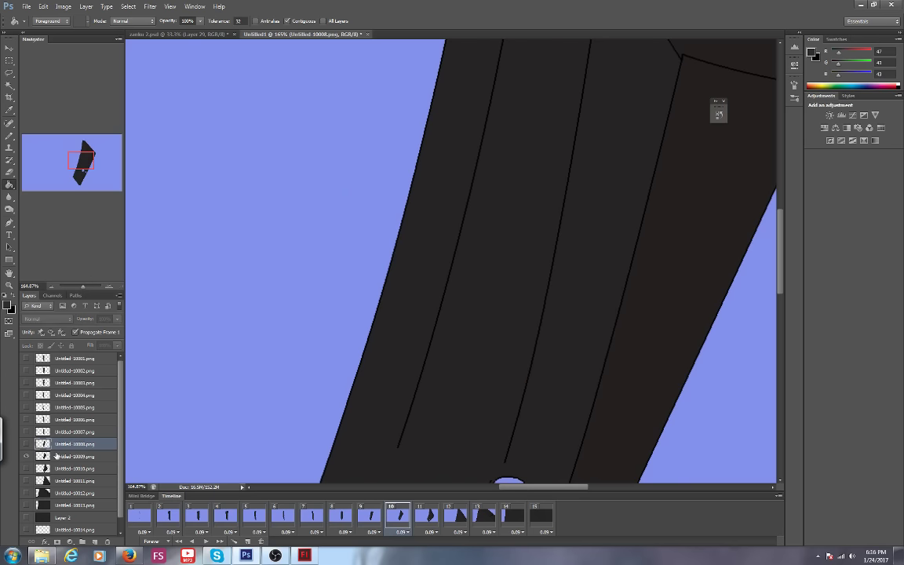
Fill the doorknob, its stem, the square latch and the far-side knob in frame 10 on Untitled-10009.png.
drag(62, 166, 74, 149)
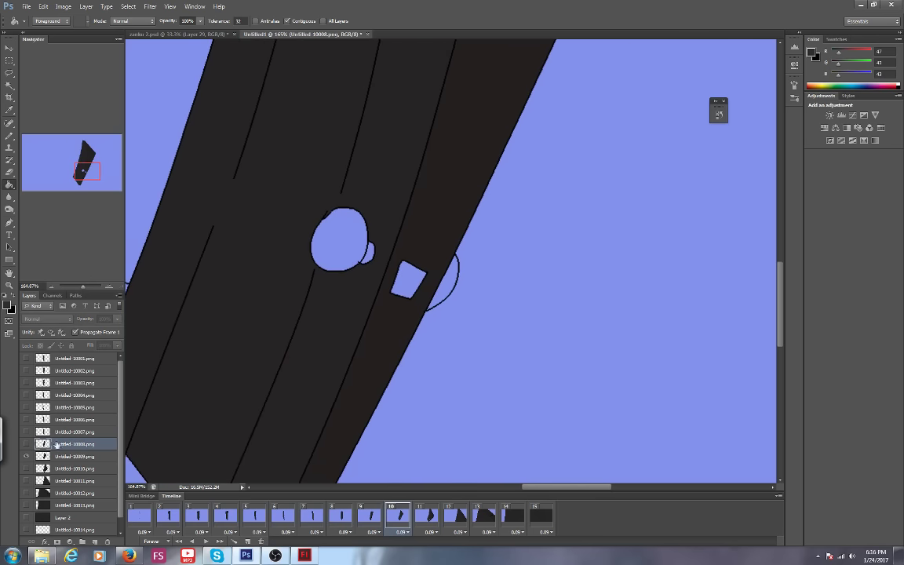
click(74, 457)
click(322, 235)
click(367, 251)
click(409, 279)
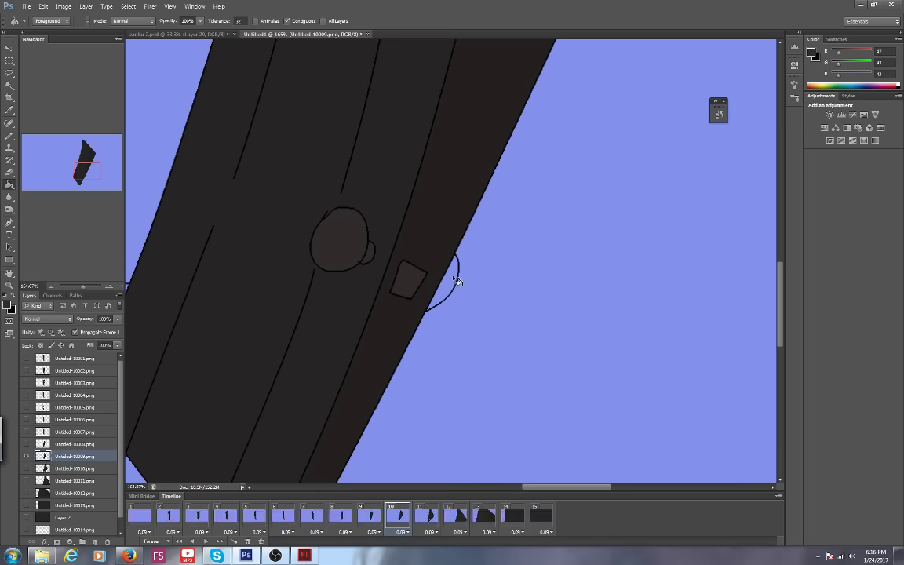
click(447, 274)
drag(75, 149, 81, 161)
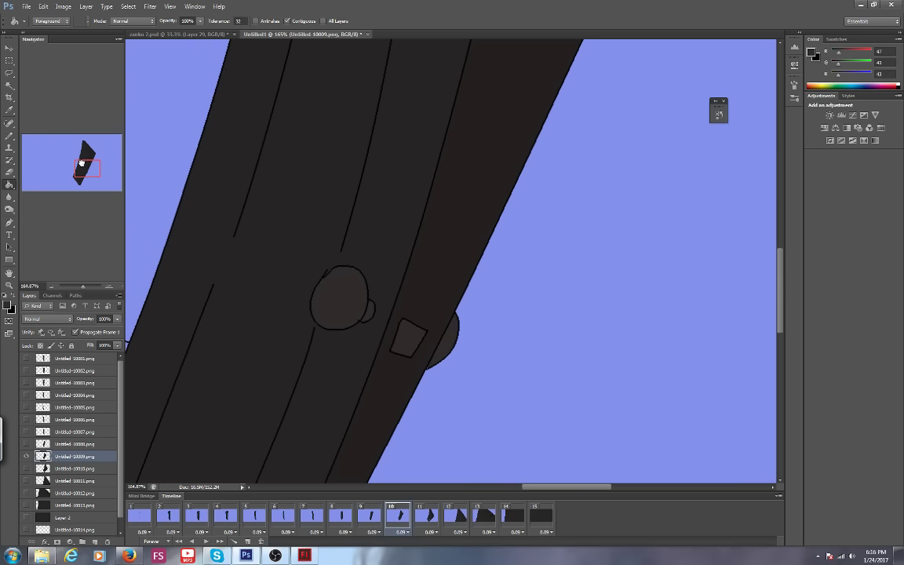
Fill the round doorknob in frame 11 on Untitled-10010.png and step back through the neighboring frames to frame 10.
click(418, 508)
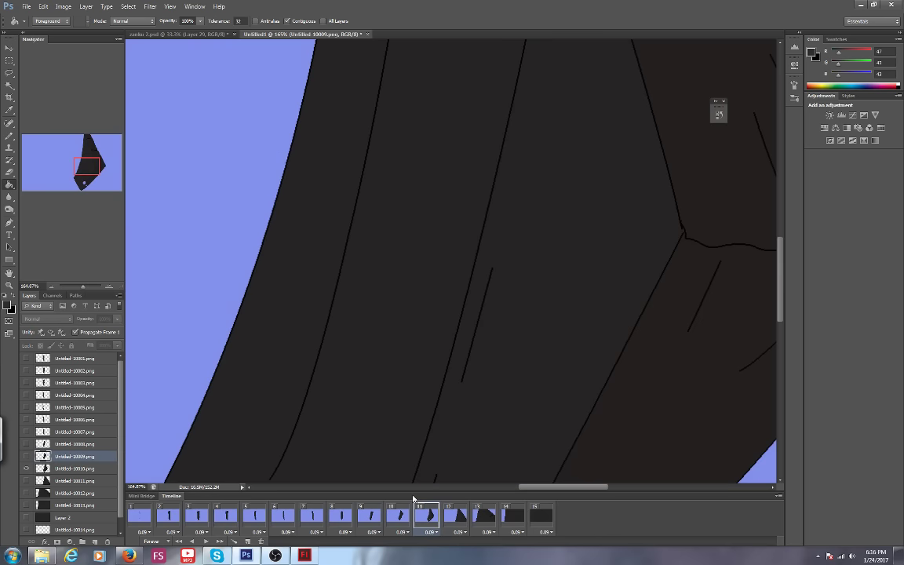
scroll(230, 259, down, 5)
click(231, 260)
click(455, 514)
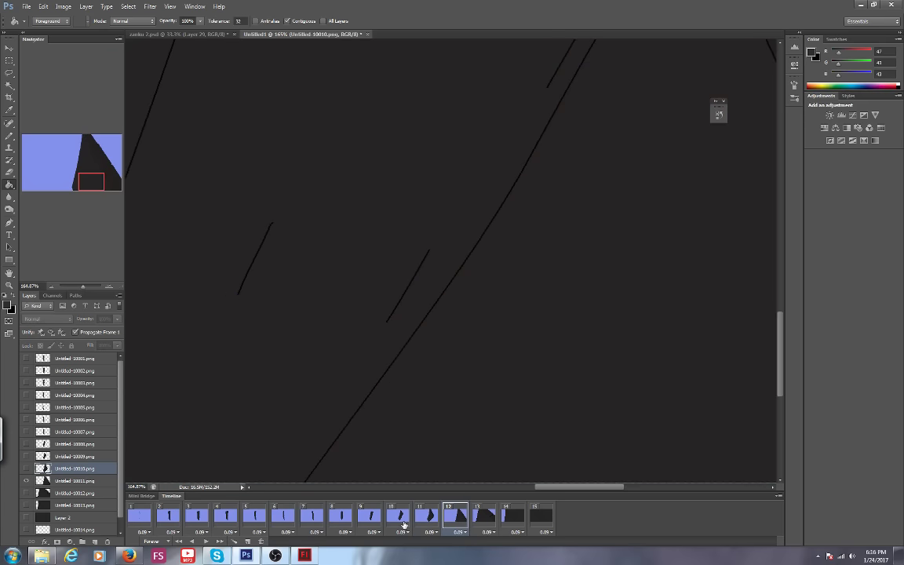
key(Left)
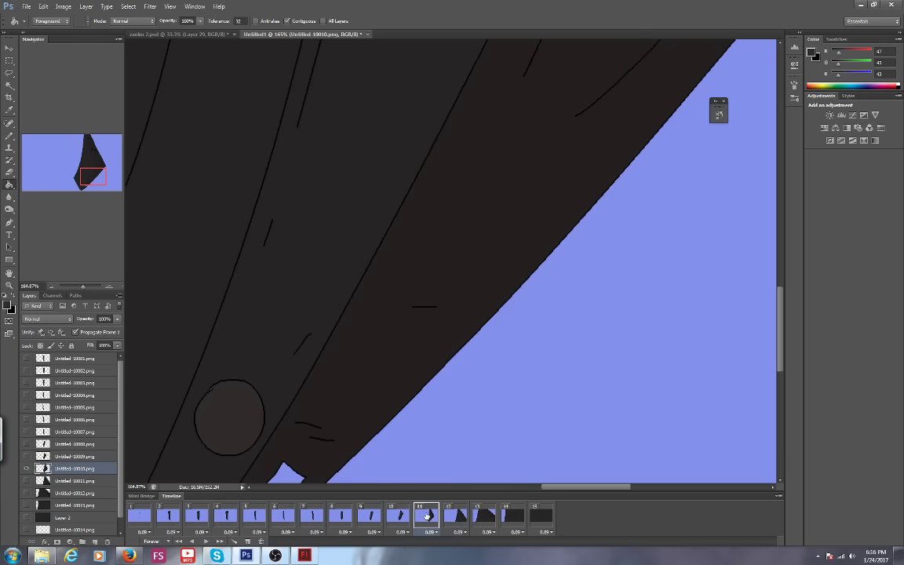
key(Left)
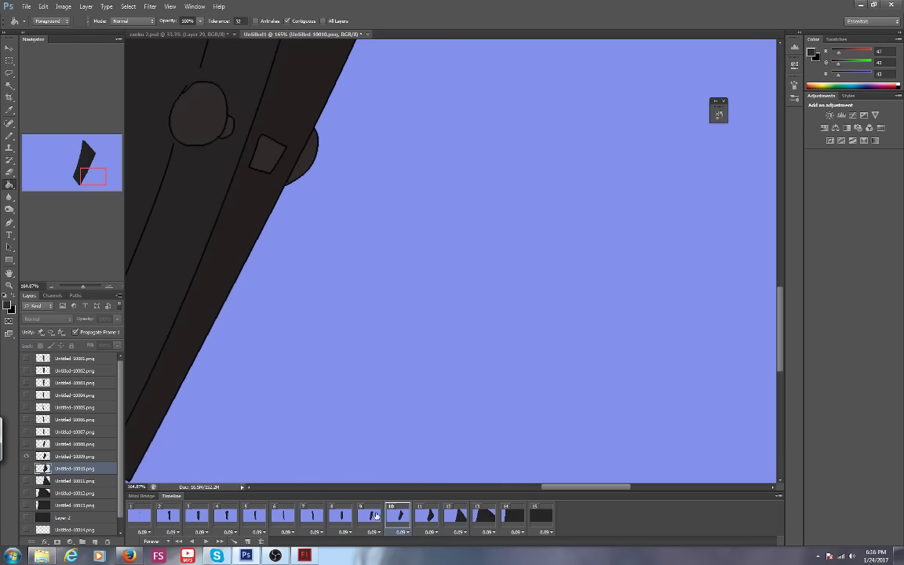
Check the live chat on the YouTube dashboard, return to Photoshop and view the whole drawing of frame 10.
click(130, 557)
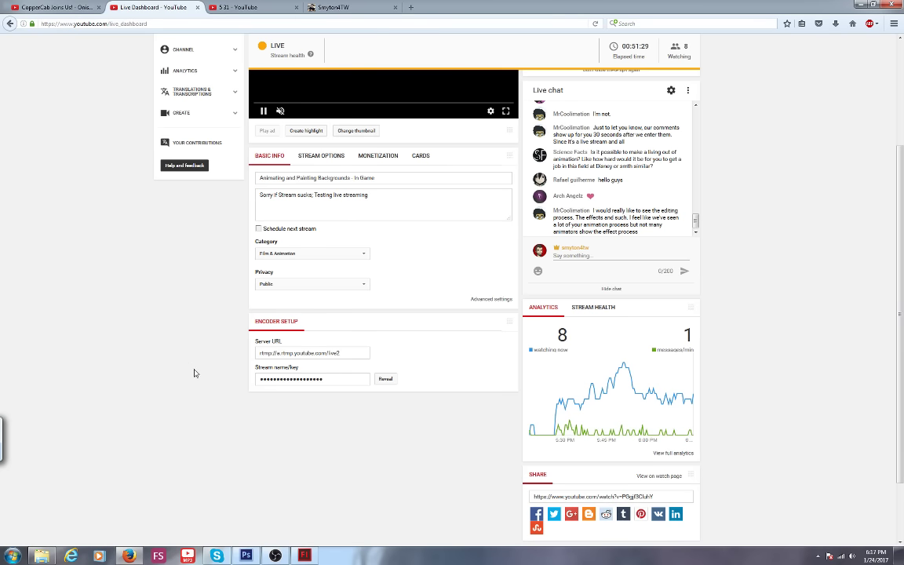
click(247, 555)
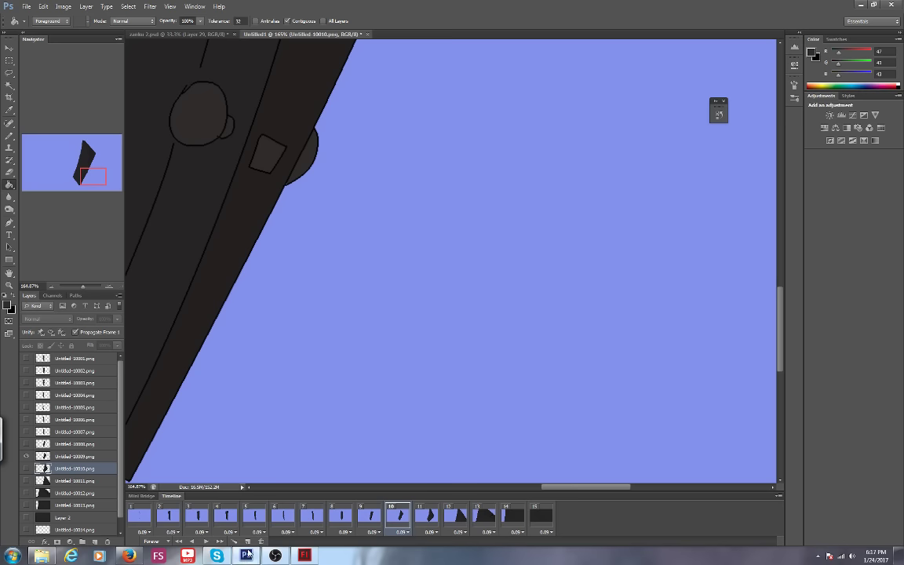
drag(88, 176, 85, 149)
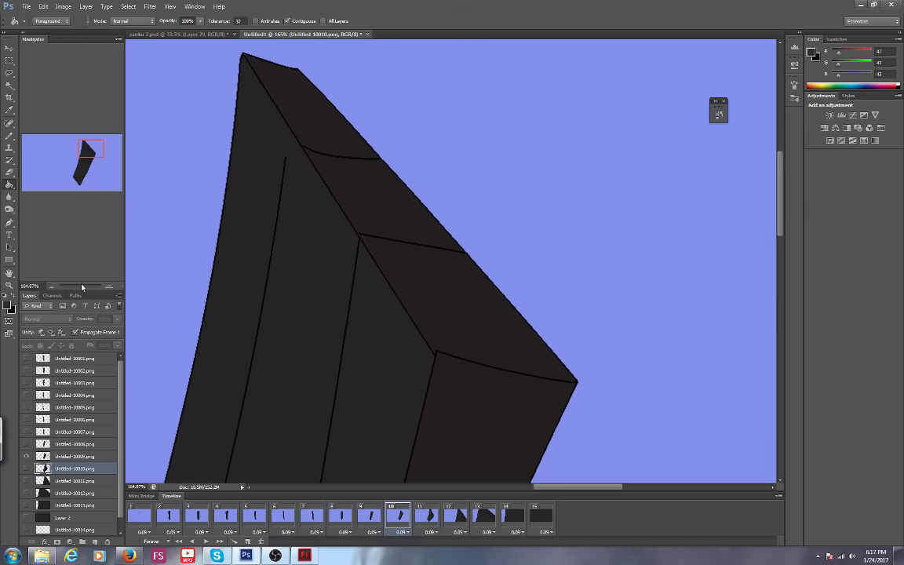
drag(82, 288, 79, 287)
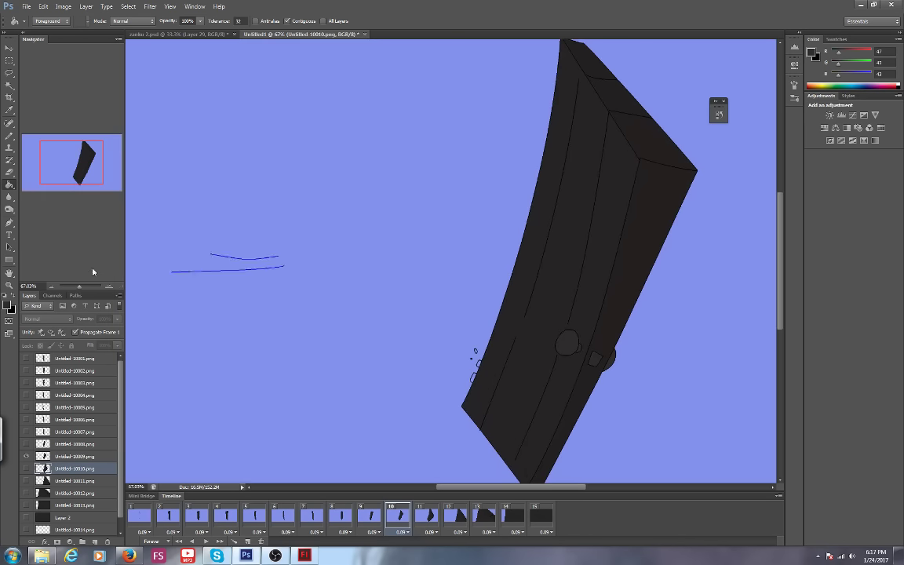
mouse_move(74, 167)
mouse_down()
mouse_move(94, 166)
mouse_move(84, 167)
mouse_up()
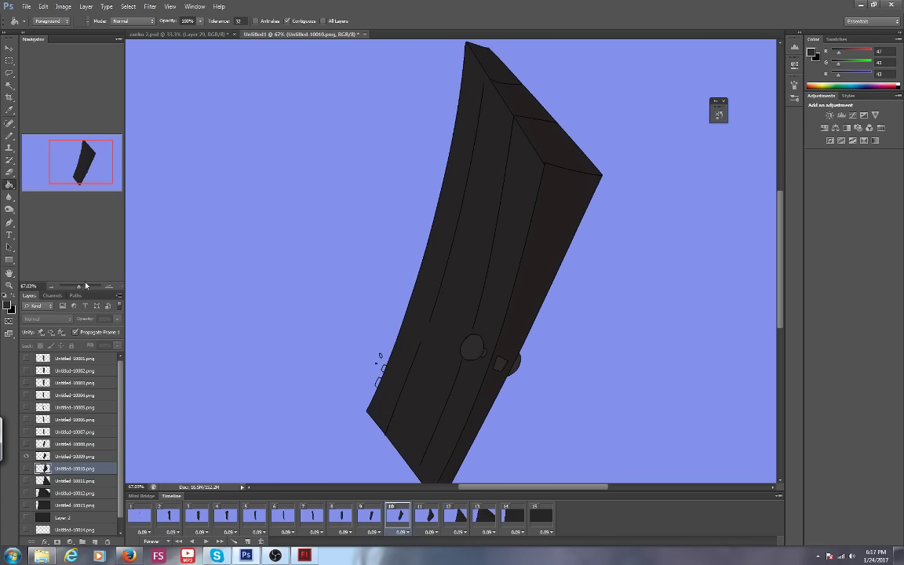
drag(86, 285, 82, 286)
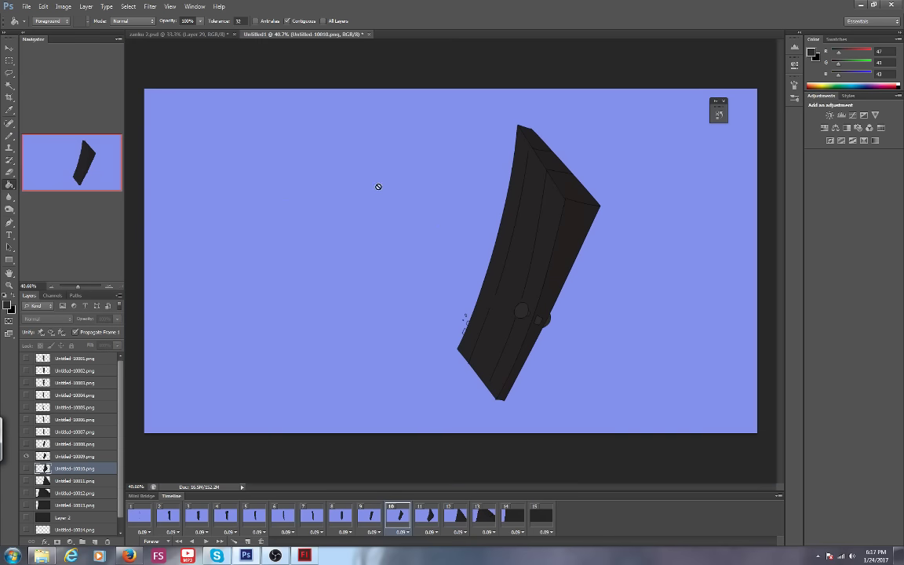
View frame 30 of the other open PSD animation and check the YouTube live chat again.
click(200, 36)
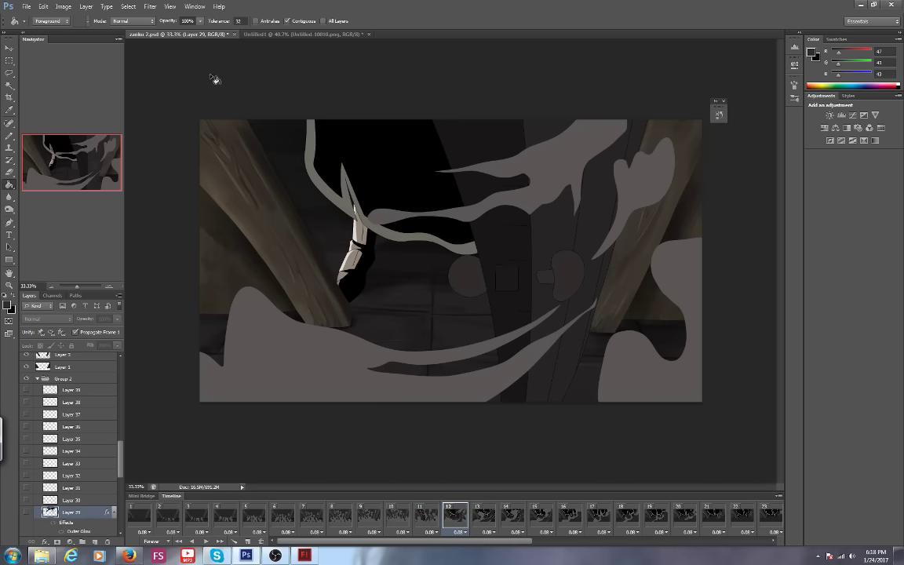
drag(560, 534, 644, 537)
click(594, 514)
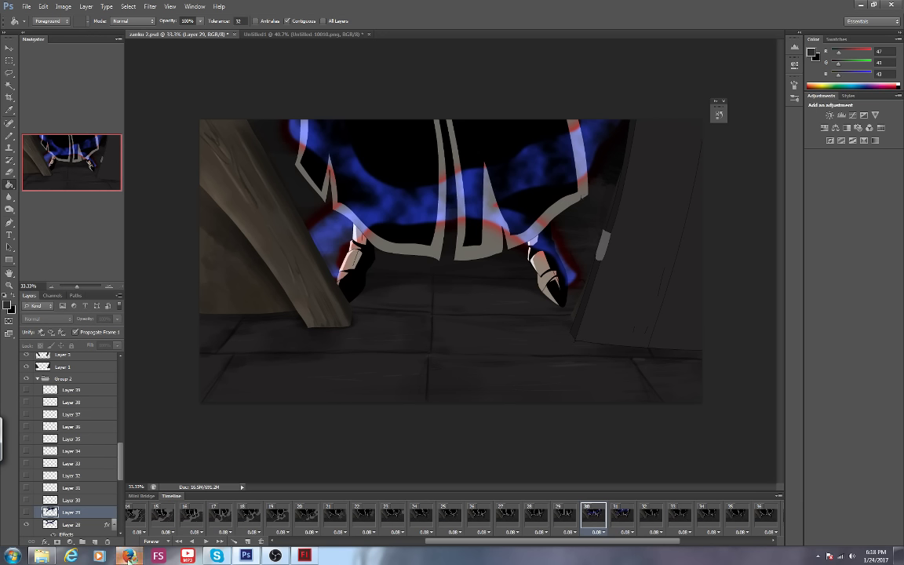
click(130, 557)
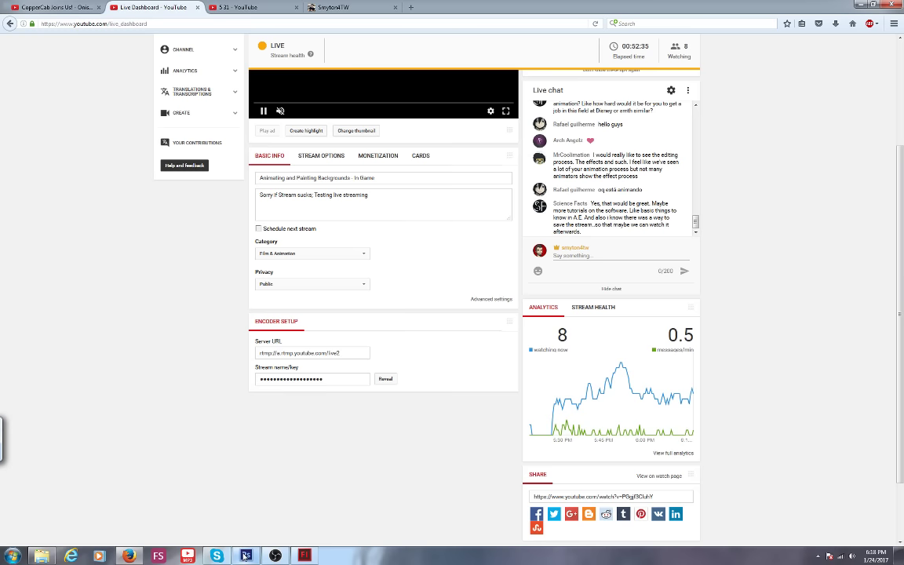
mouse_move(246, 555)
click(220, 500)
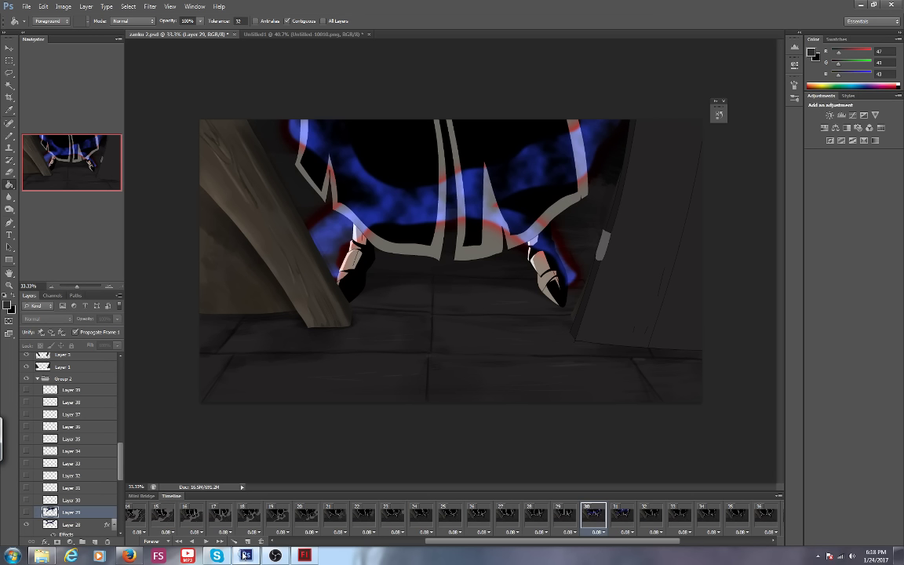
Switch to Flash and scrub through the timeline of the ingame ep3p1 cont document.
key(alt+Tab)
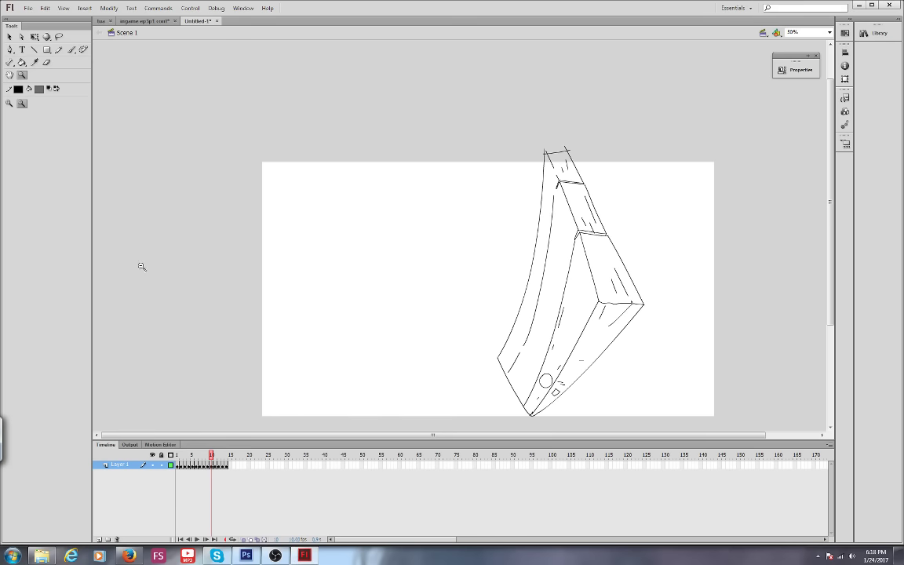
click(128, 22)
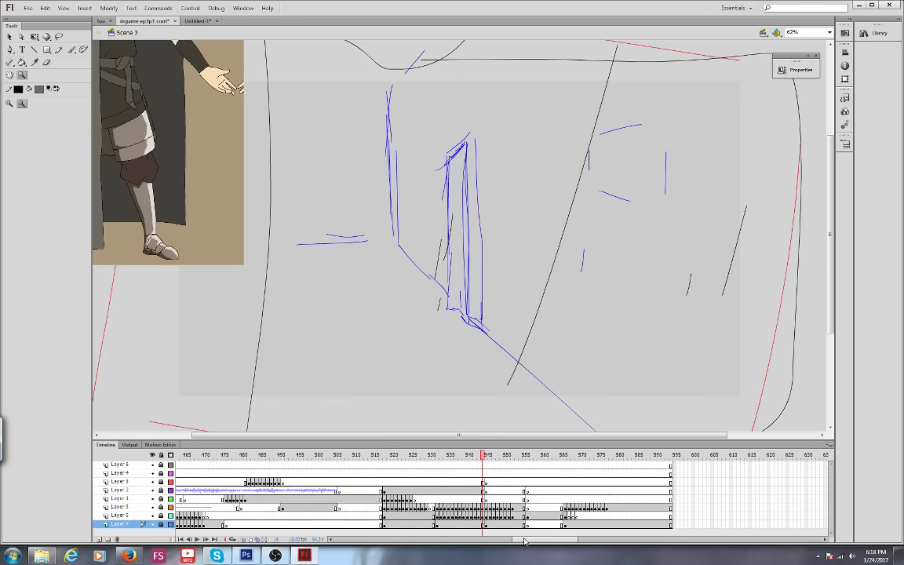
drag(522, 540, 484, 541)
click(460, 455)
drag(461, 455, 766, 456)
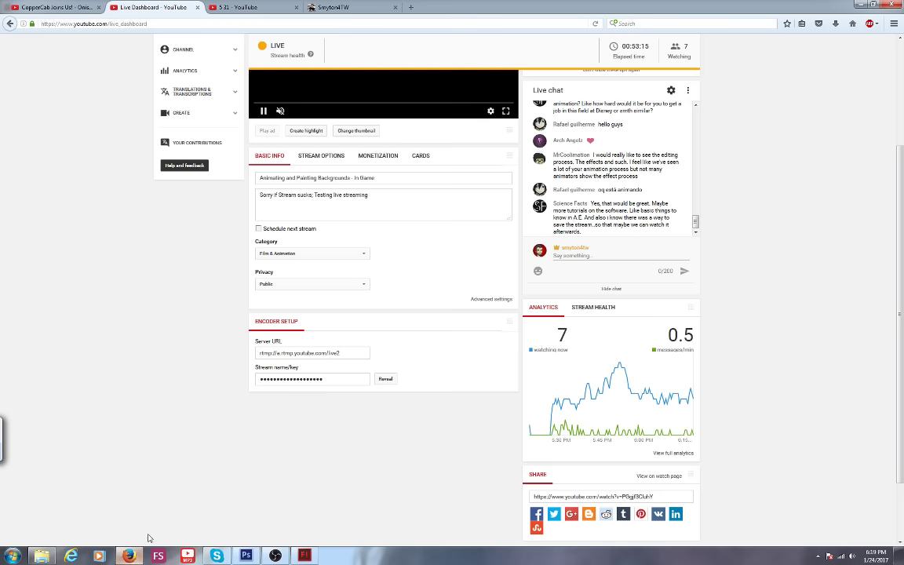
Review the live chat on the YouTube dashboard and return to Photoshop.
key(alt+Tab)
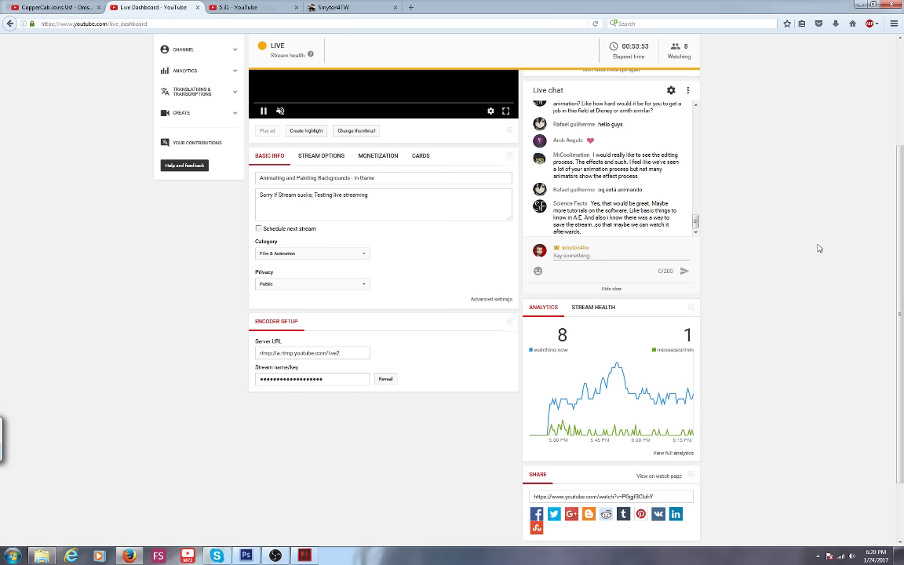
drag(900, 206, 898, 135)
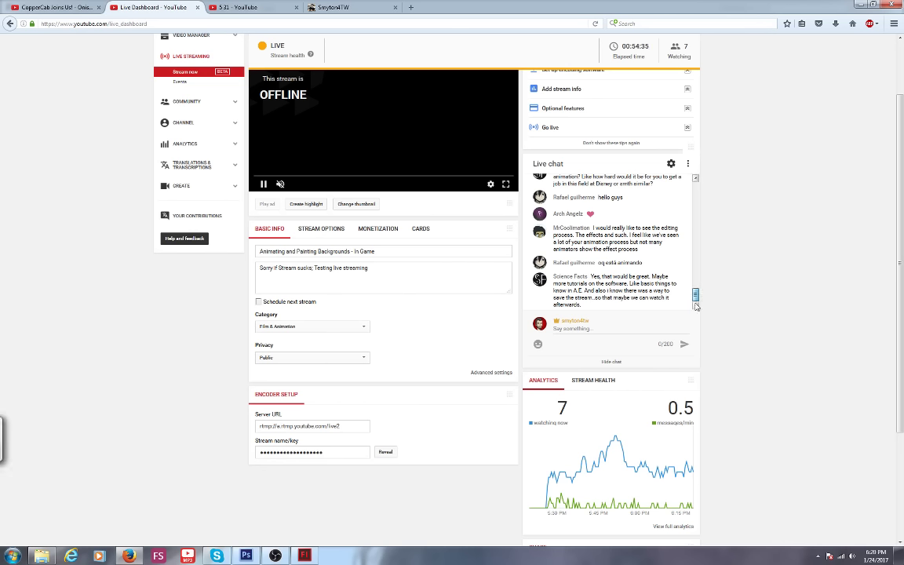
click(245, 556)
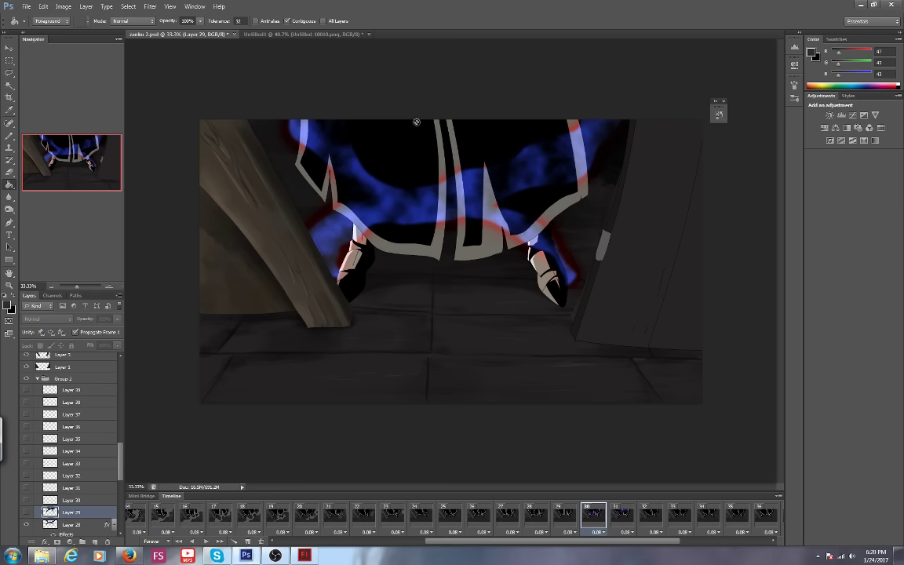
Return to the Untitled1 door animation and view frames 12 and 1.
click(248, 33)
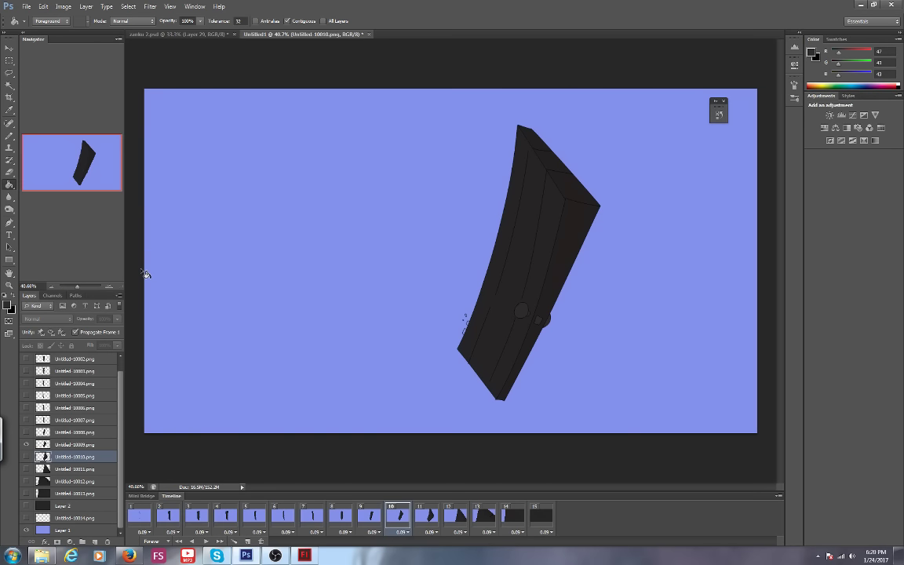
click(459, 515)
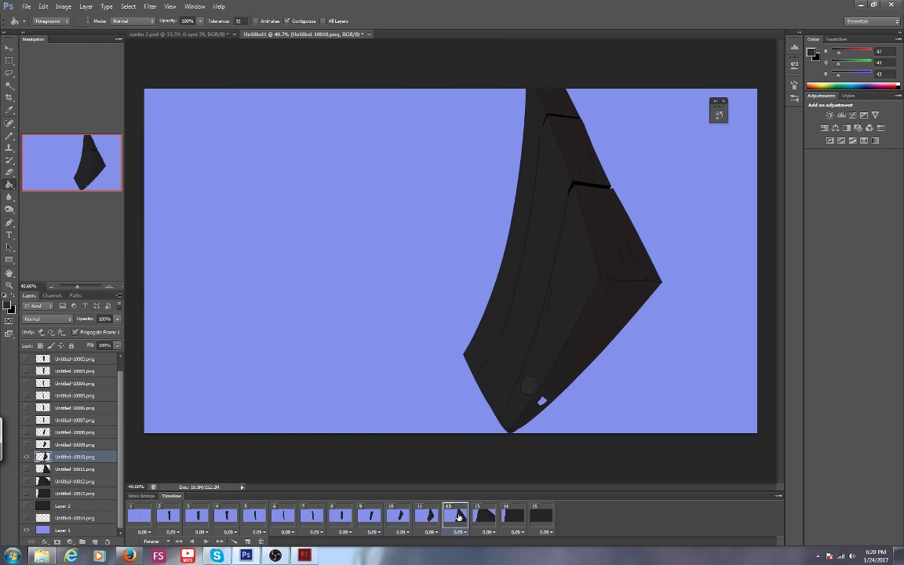
click(146, 510)
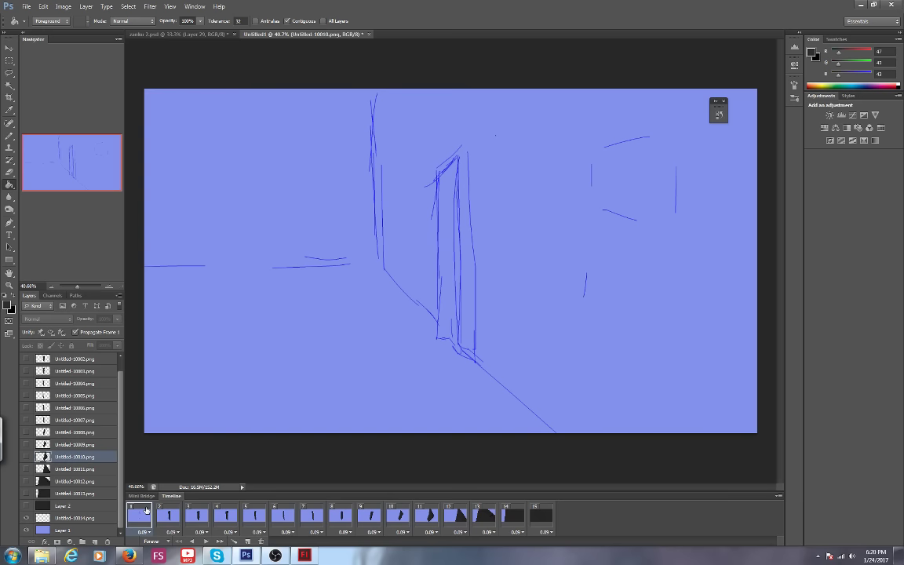
Fill the door's latch opening in frame 2 with black on layer Untitled-10001.png.
click(169, 516)
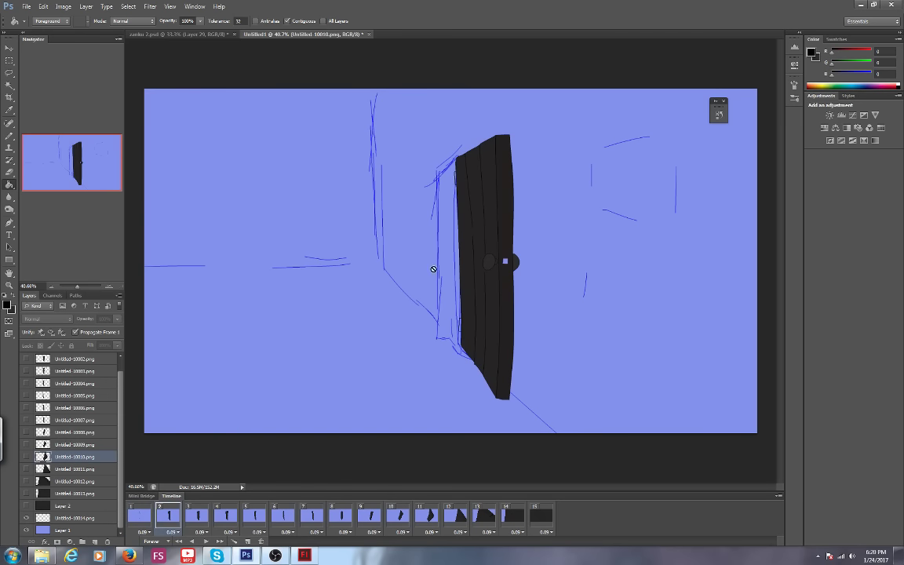
scroll(119, 374, up, 1)
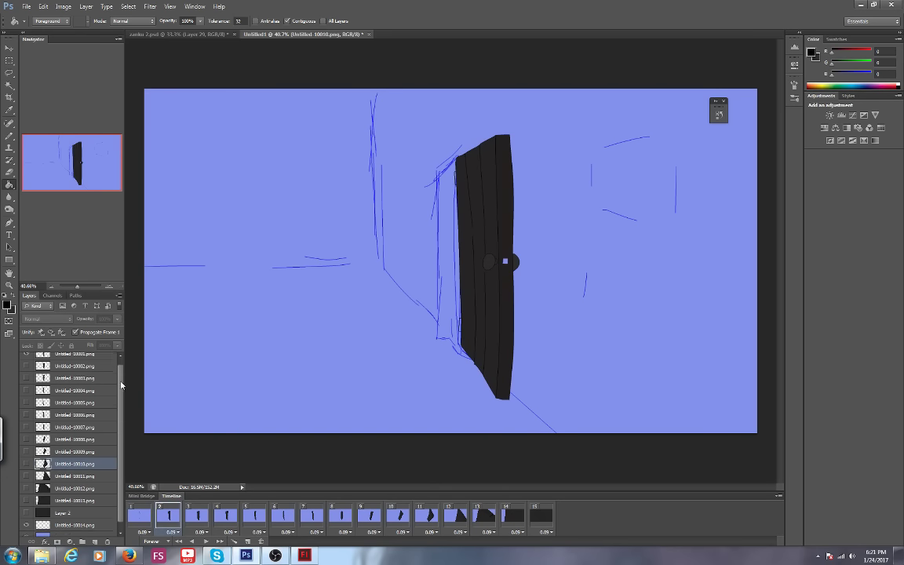
scroll(119, 374, down, 1)
scroll(122, 373, up, 1)
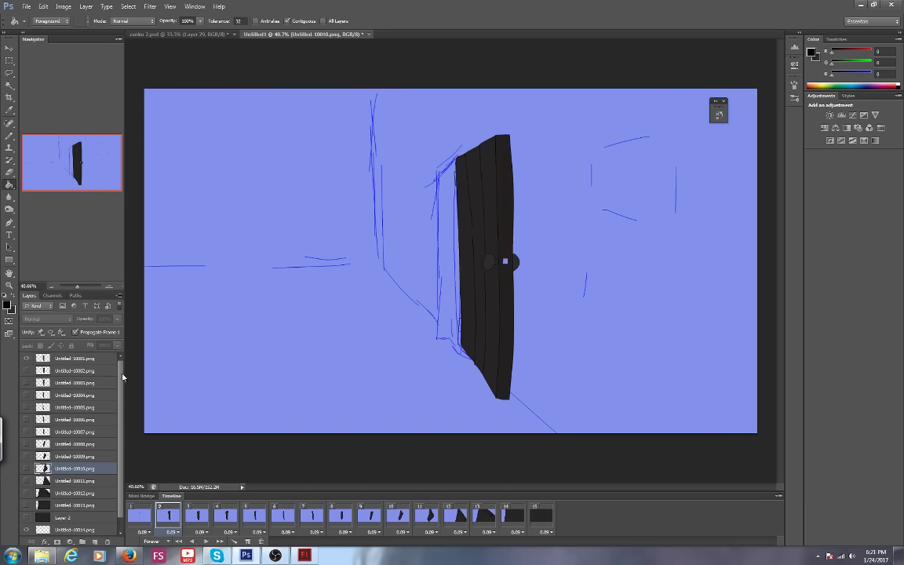
mouse_move(122, 369)
mouse_down()
mouse_move(122, 396)
mouse_move(119, 368)
mouse_up()
click(39, 358)
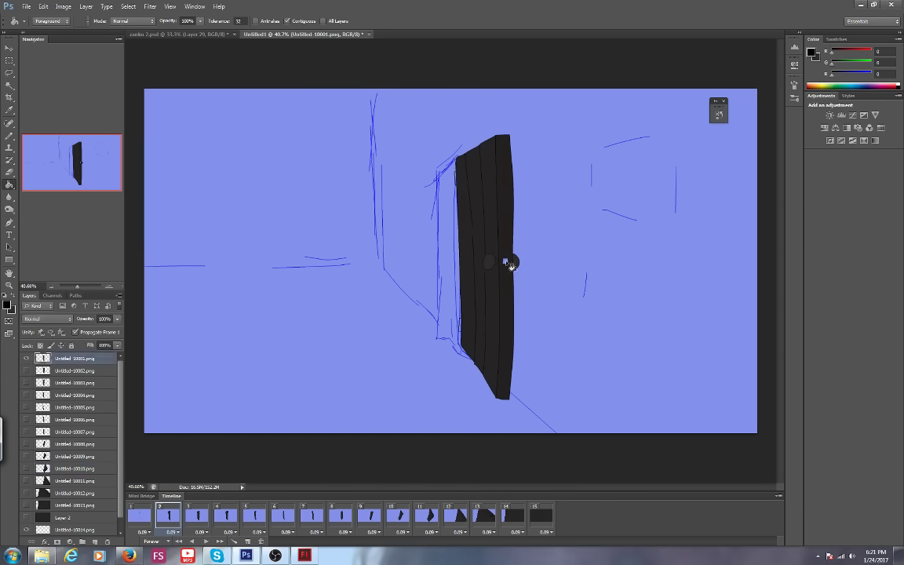
scroll(511, 265, up, 2)
drag(529, 261, 438, 271)
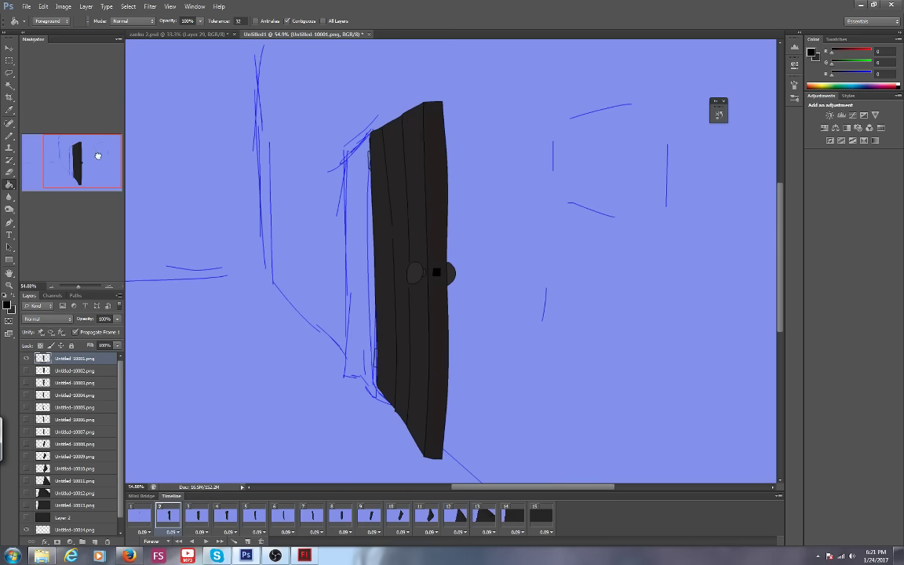
Fill the latch openings in frames 3 and 4 with black on layers Untitled-10002.png and Untitled-10003.png.
click(189, 512)
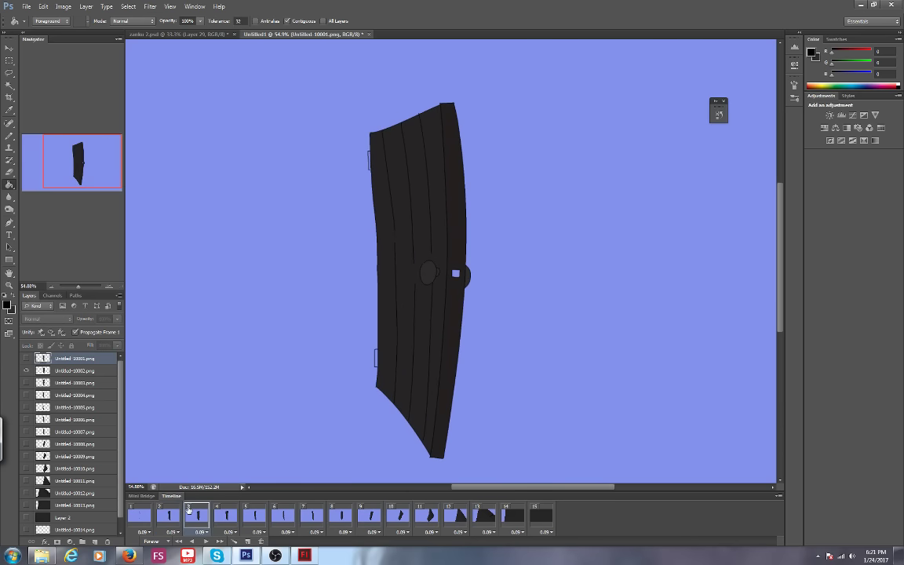
click(71, 371)
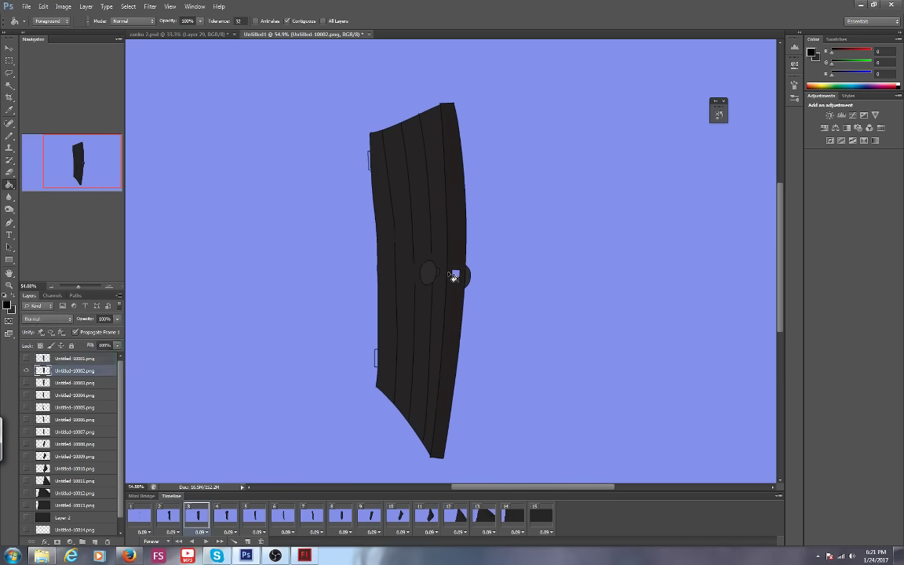
click(226, 515)
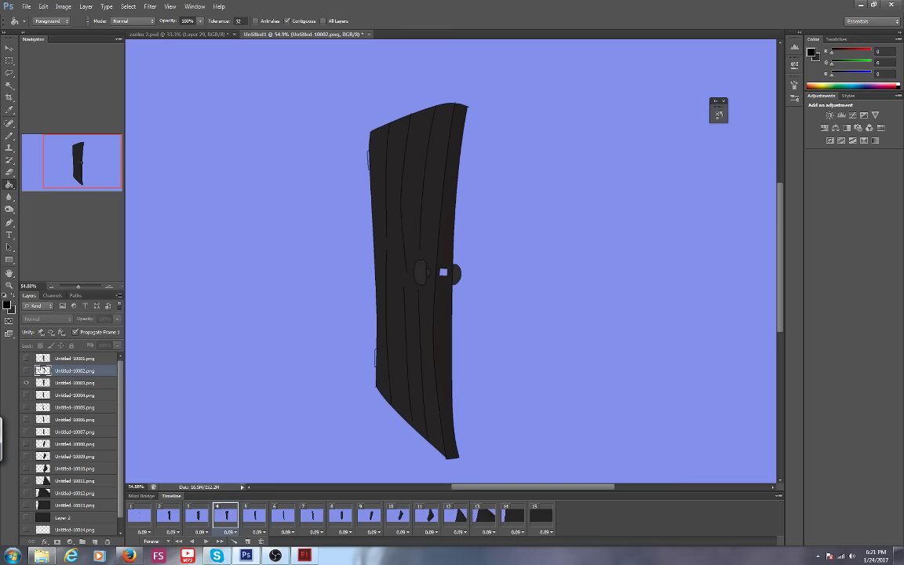
click(66, 382)
Fill the latch openings in frames 5 and 6 with black on layers Untitled-10004.png and Untitled-10005.png.
click(254, 515)
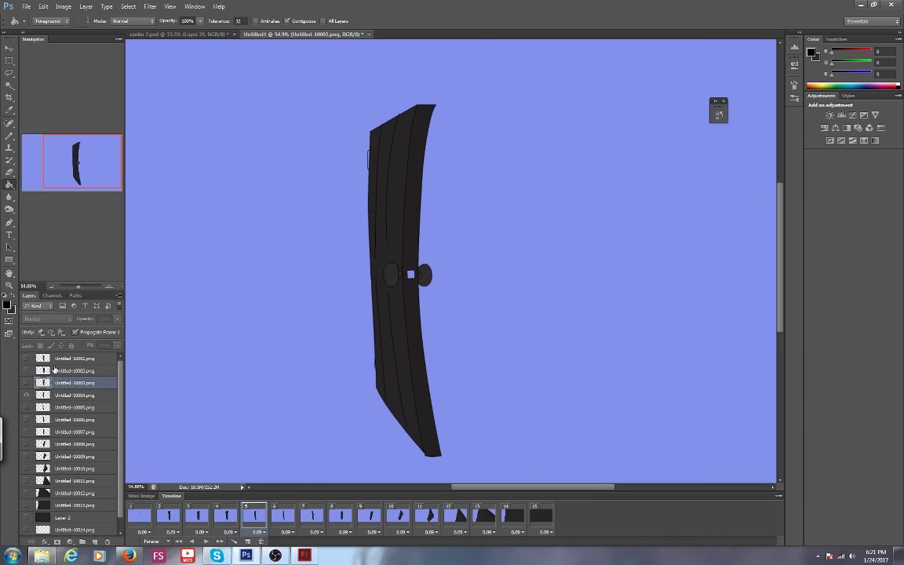
click(48, 393)
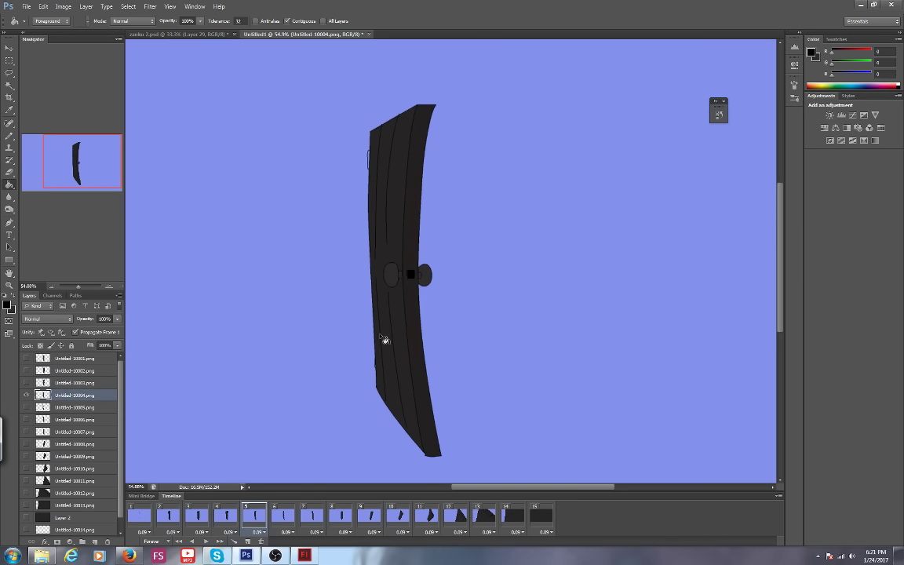
click(283, 515)
click(71, 408)
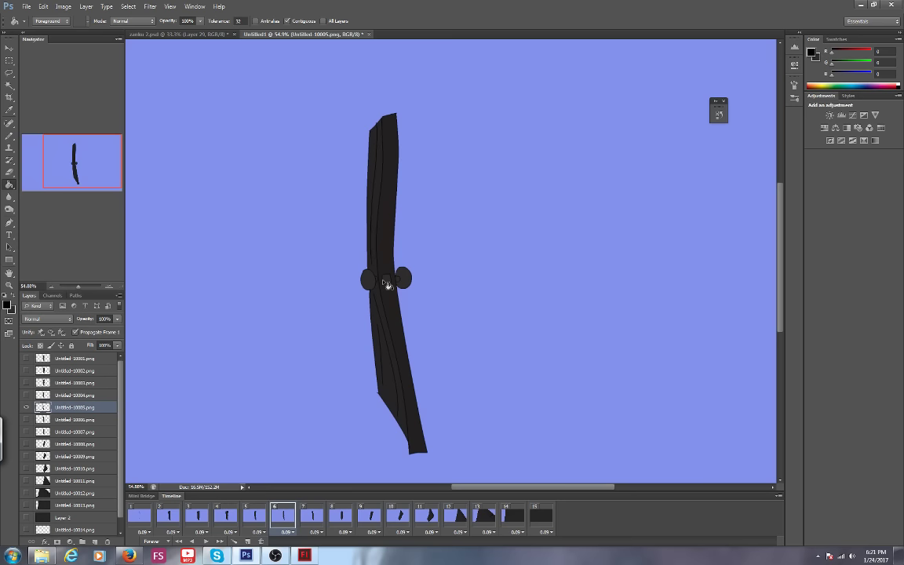
Select frame 7 and layer Untitled-10006.png, try a black fill on the latch opening and undo it.
click(312, 515)
click(73, 420)
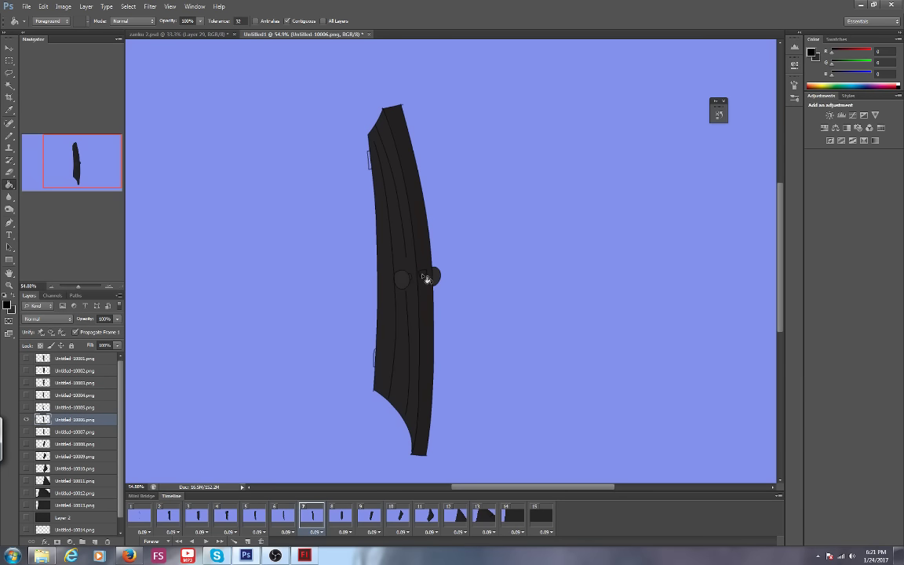
click(429, 277)
click(43, 6)
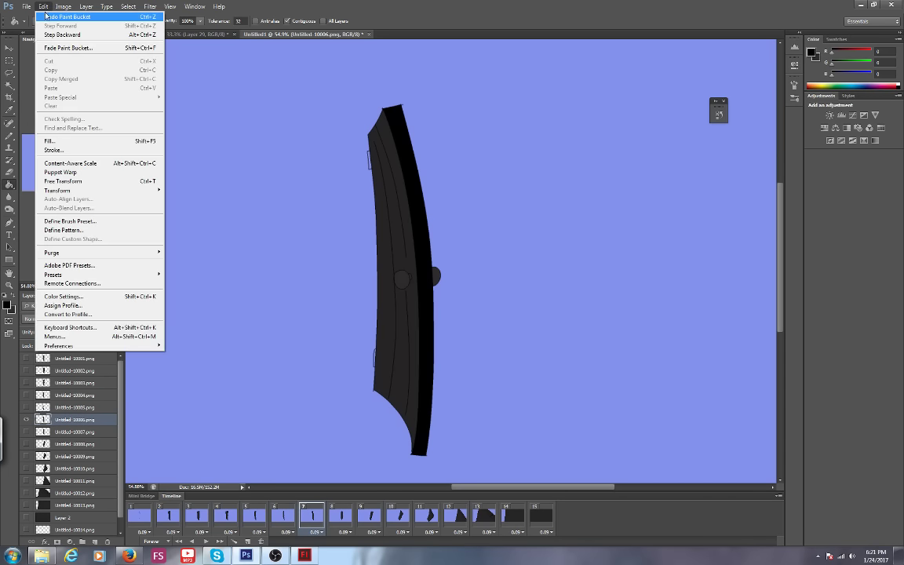
click(57, 15)
Close the gap at the corner of frame 7's latch opening outline with the Pencil.
drag(79, 288, 85, 289)
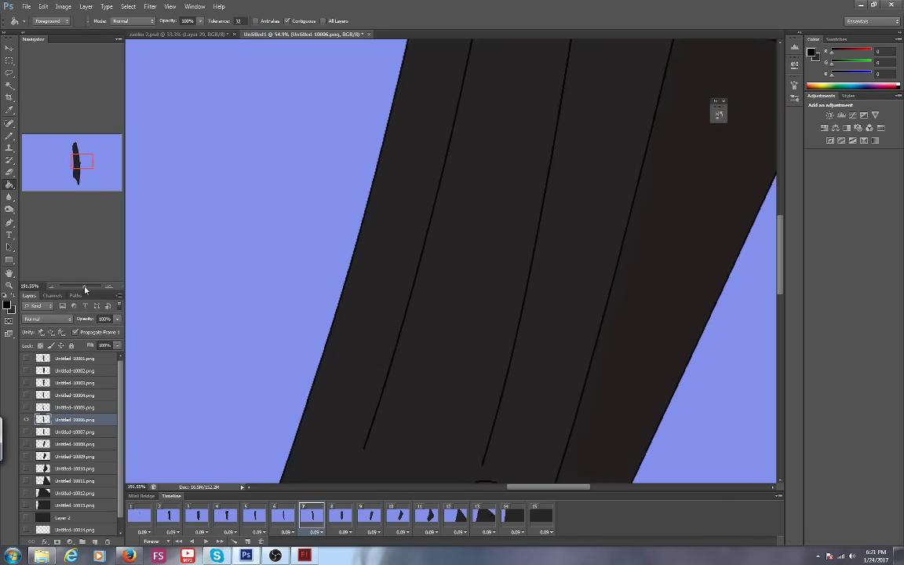
click(79, 160)
drag(80, 160, 77, 160)
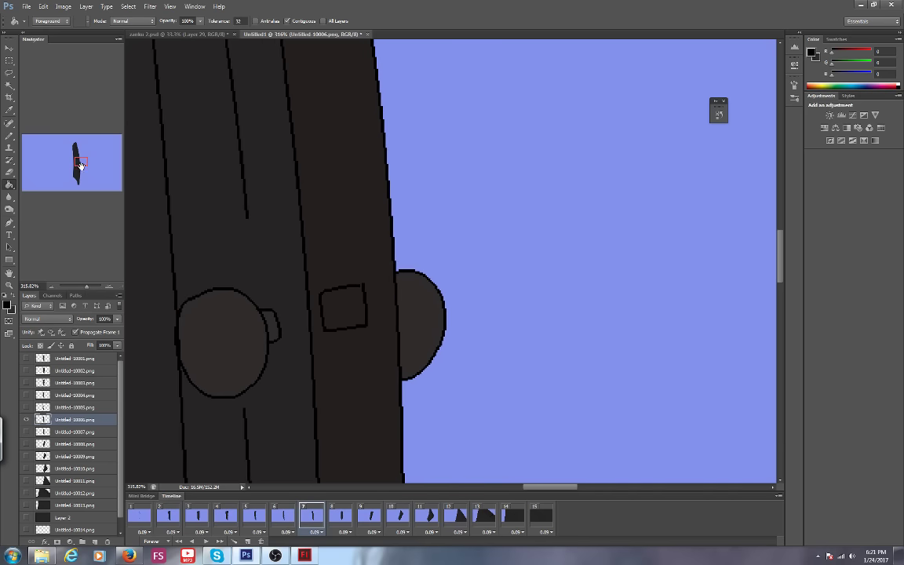
drag(88, 288, 90, 288)
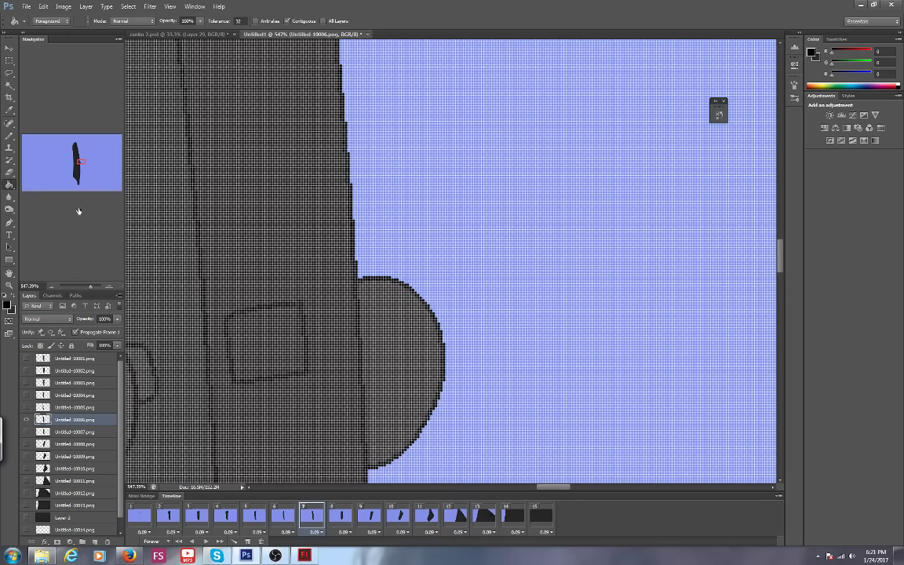
drag(90, 287, 88, 288)
key(b)
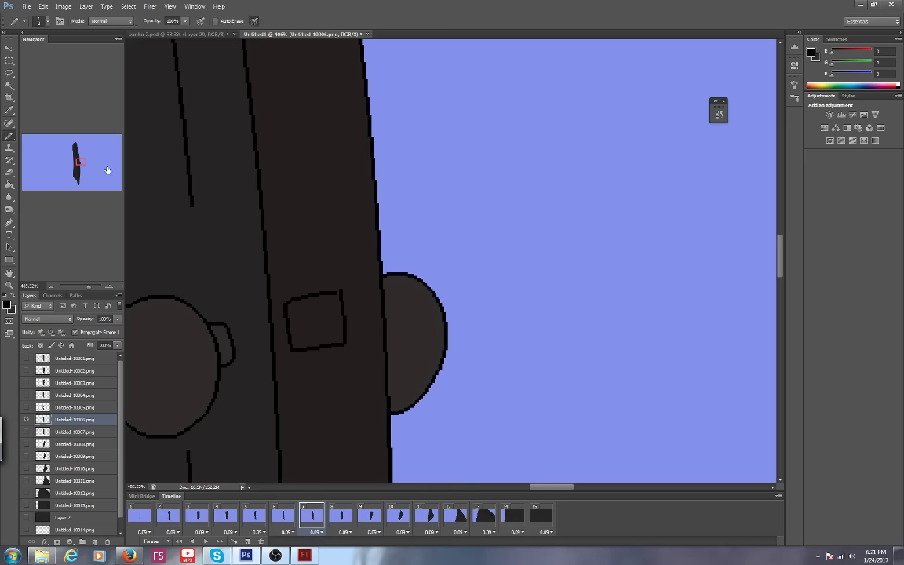
click(341, 295)
Fill the closed latch opening in frame 7 with black using the Paint Bucket.
drag(81, 161, 77, 161)
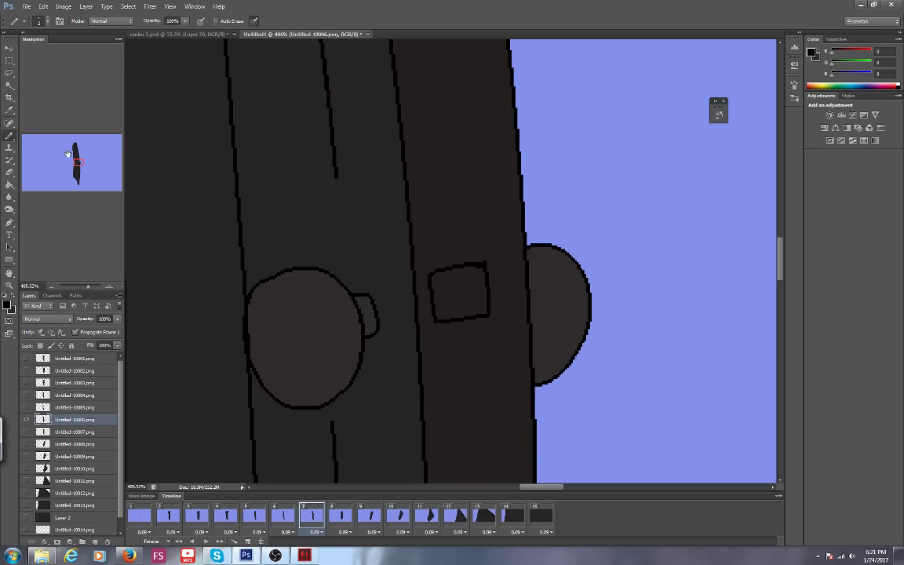
click(7, 183)
click(458, 287)
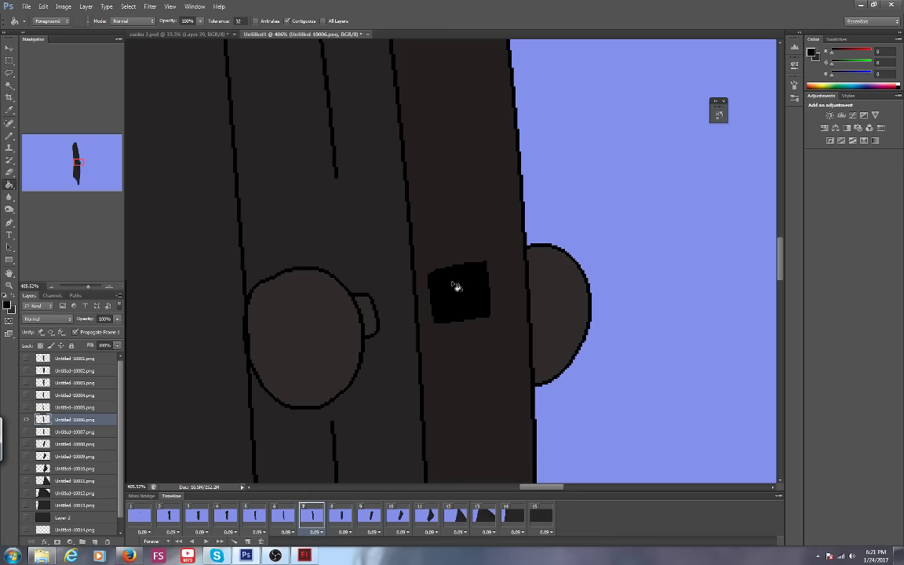
Try anti-aliased Paint Bucket fills with RGB 36, 31, 31 on frame 7's door edge and background.
click(255, 22)
click(9, 303)
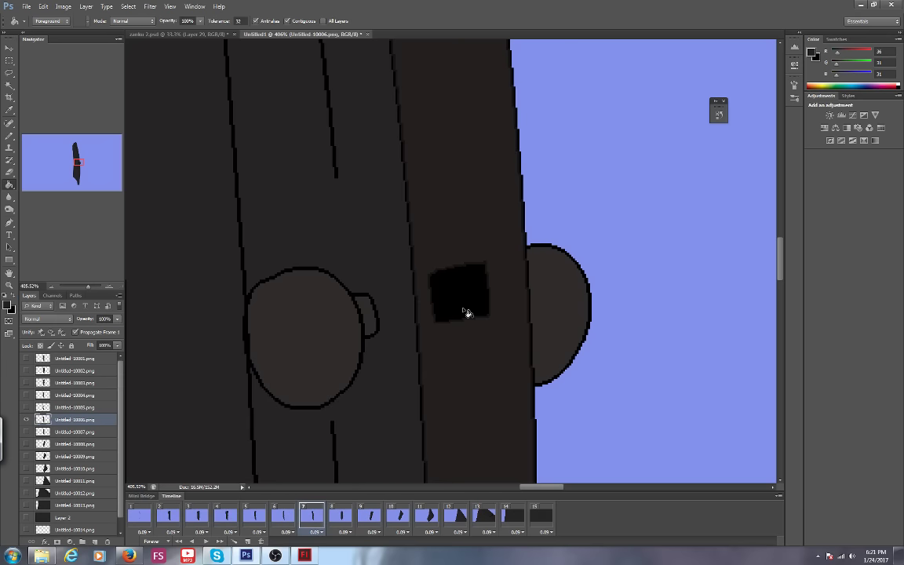
click(467, 313)
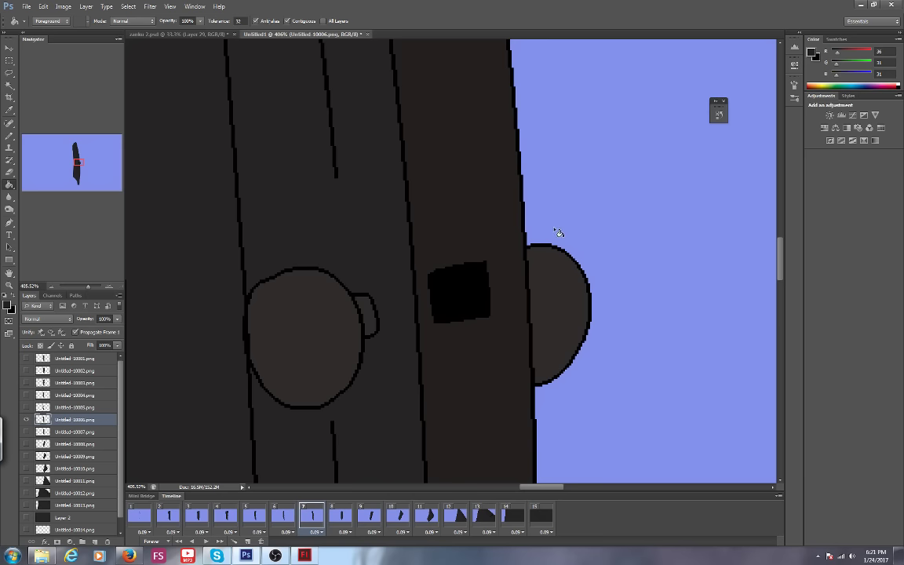
click(597, 329)
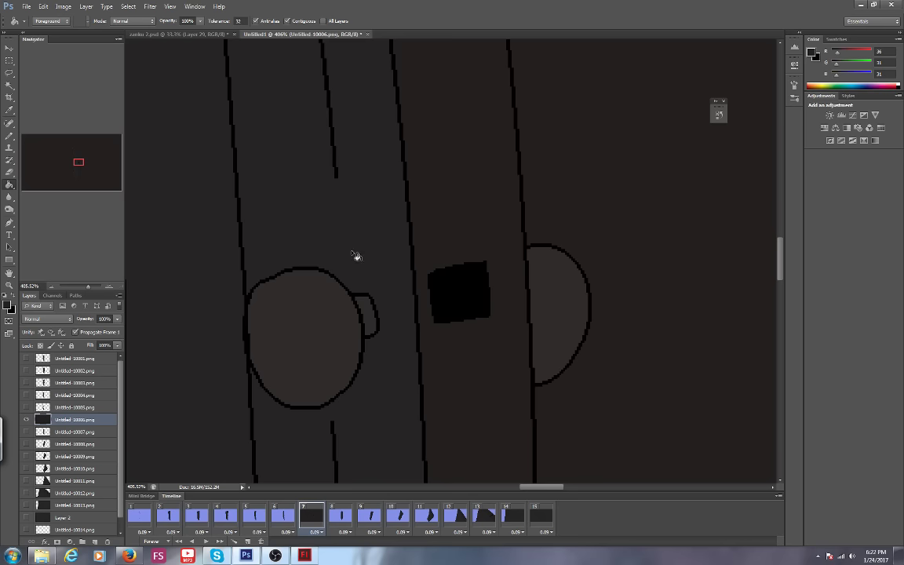
drag(76, 157, 79, 161)
drag(88, 287, 87, 280)
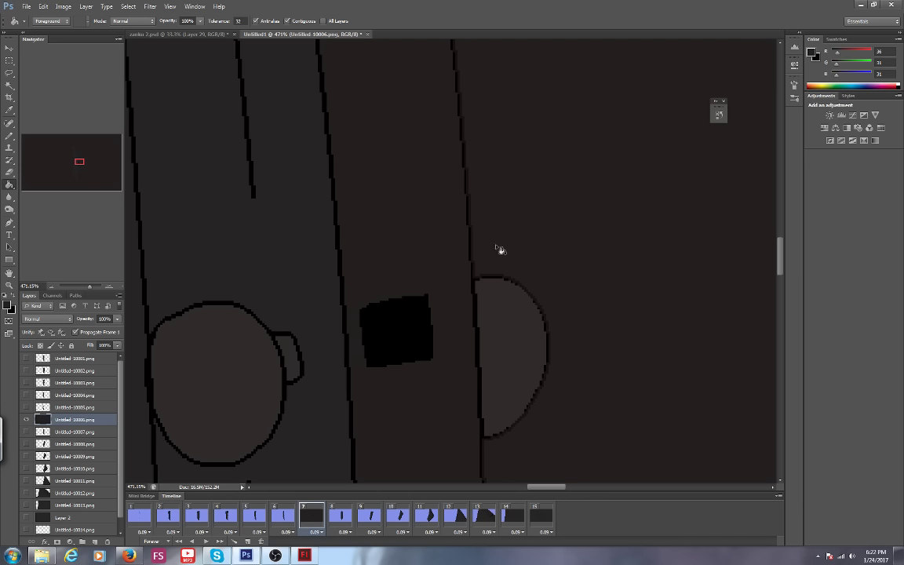
click(461, 229)
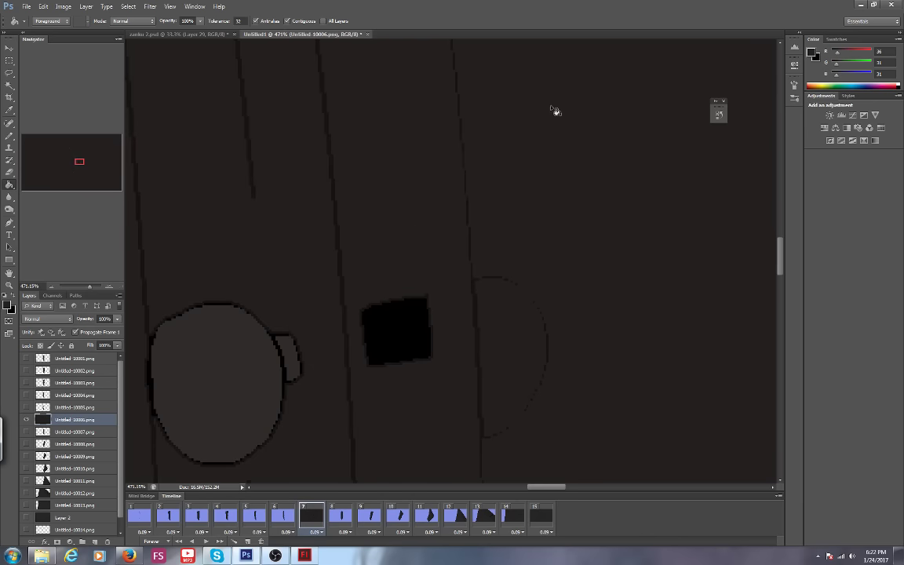
Revert the trial fills on frame 7 through the history and turn off anti-aliasing for the Paint Bucket.
click(719, 115)
click(658, 288)
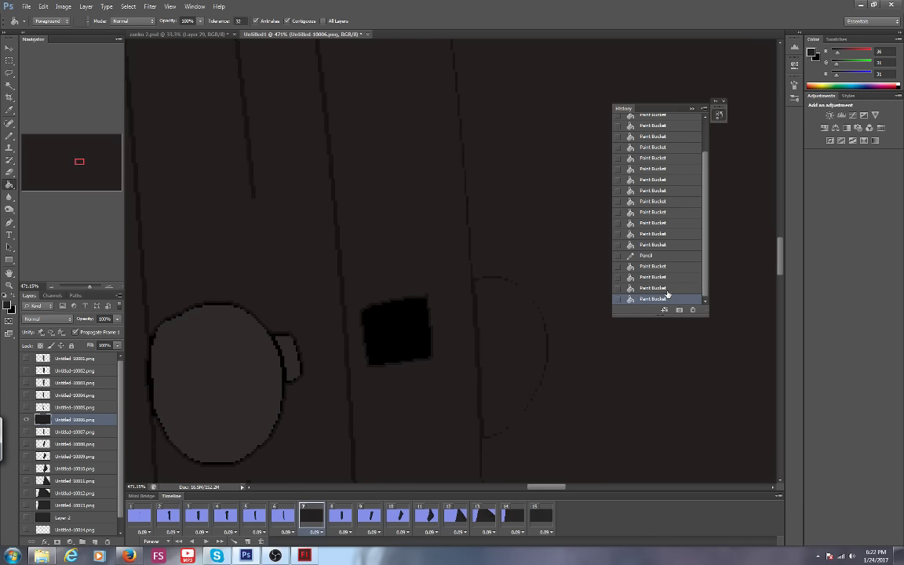
click(656, 277)
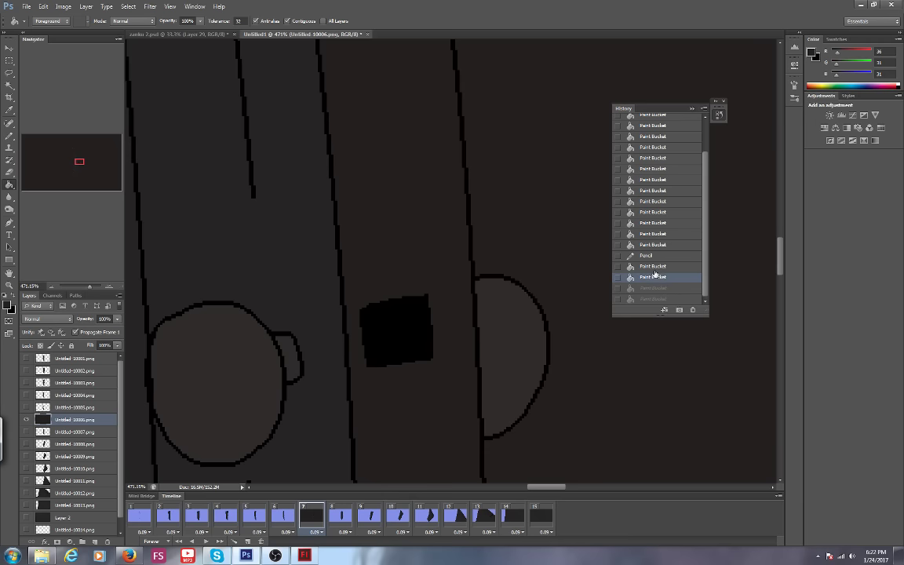
click(656, 288)
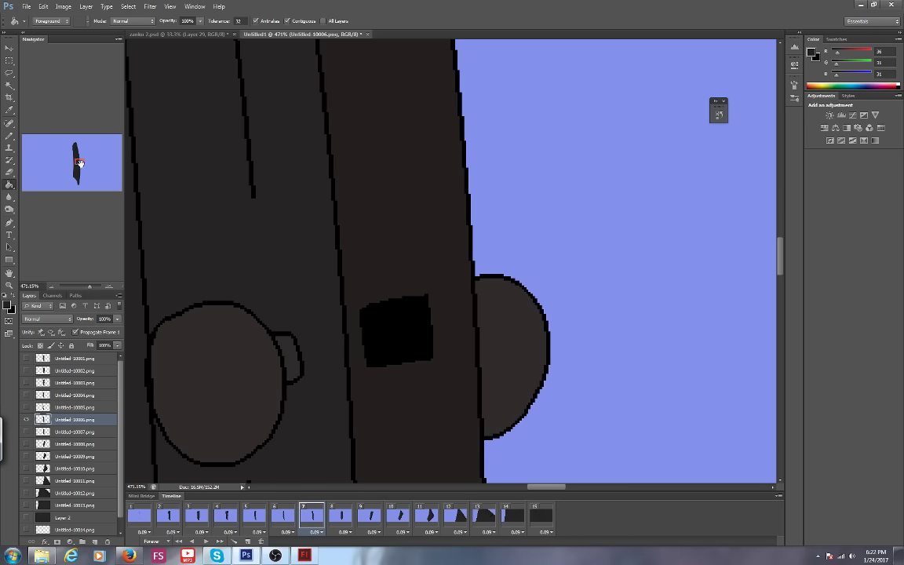
drag(80, 163, 79, 162)
click(254, 21)
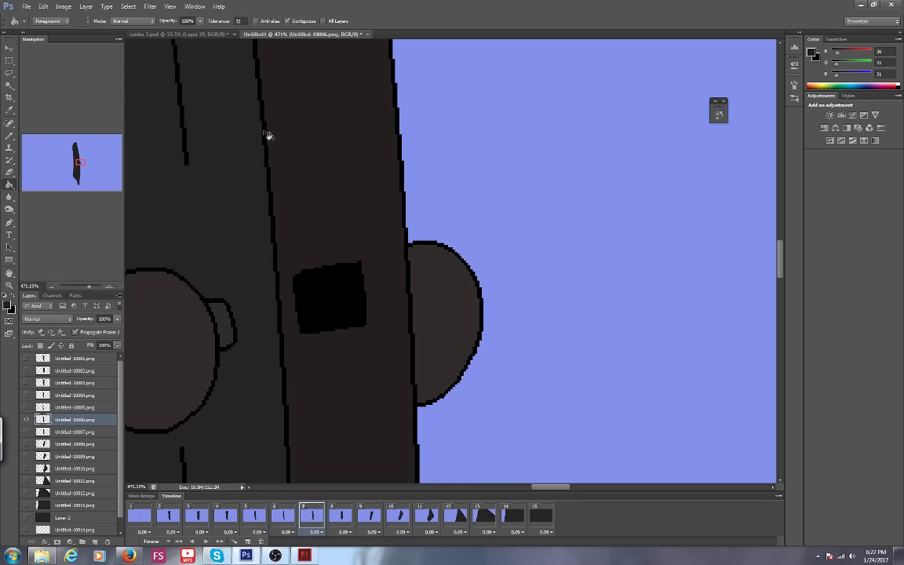
Try a fill without anti-aliasing on the area beside frame 7's door and undo it.
click(410, 177)
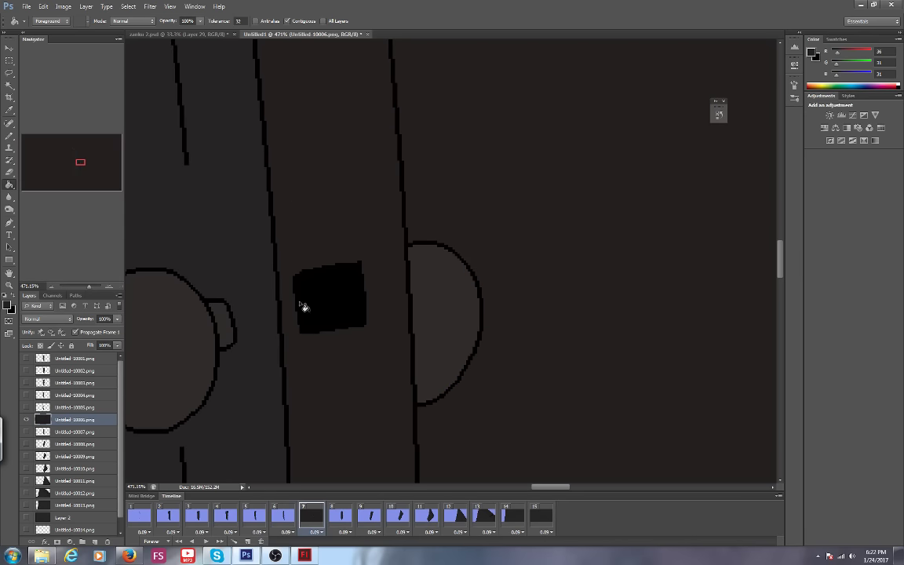
click(719, 115)
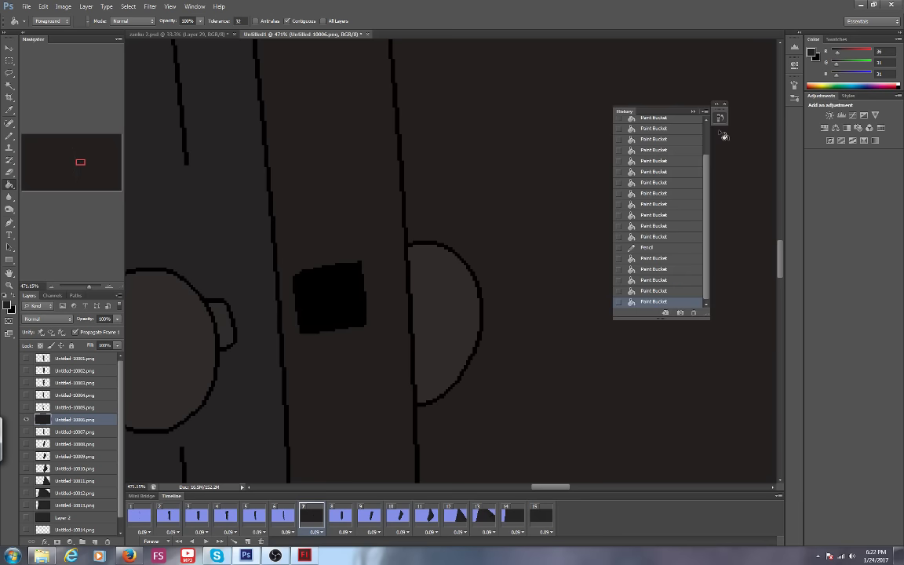
key(ctrl+z)
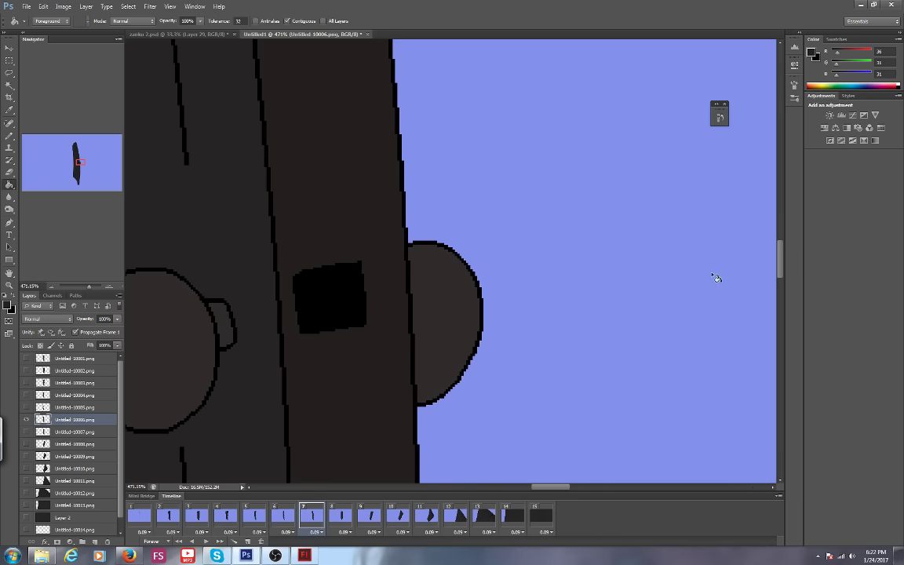
Sample black from frame 7's latch opening as the foreground color.
click(85, 287)
drag(85, 289, 81, 288)
click(7, 306)
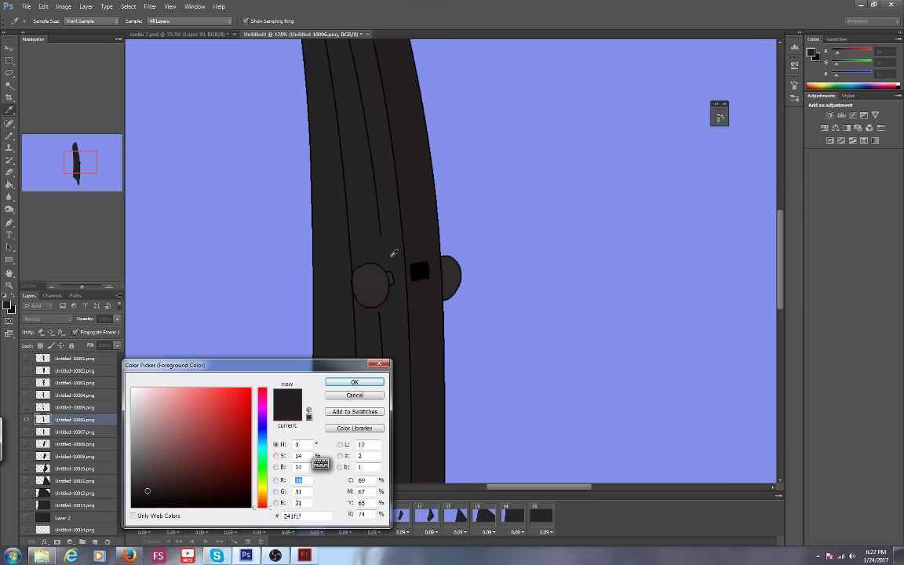
click(427, 275)
click(367, 384)
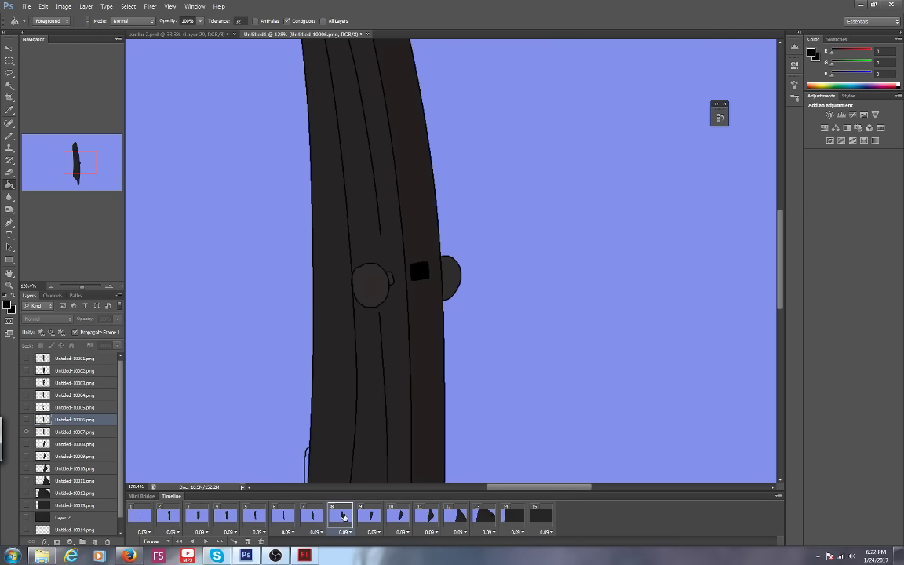
Fill the latch openings on the door edge in frames 8 and 9 with black.
click(341, 516)
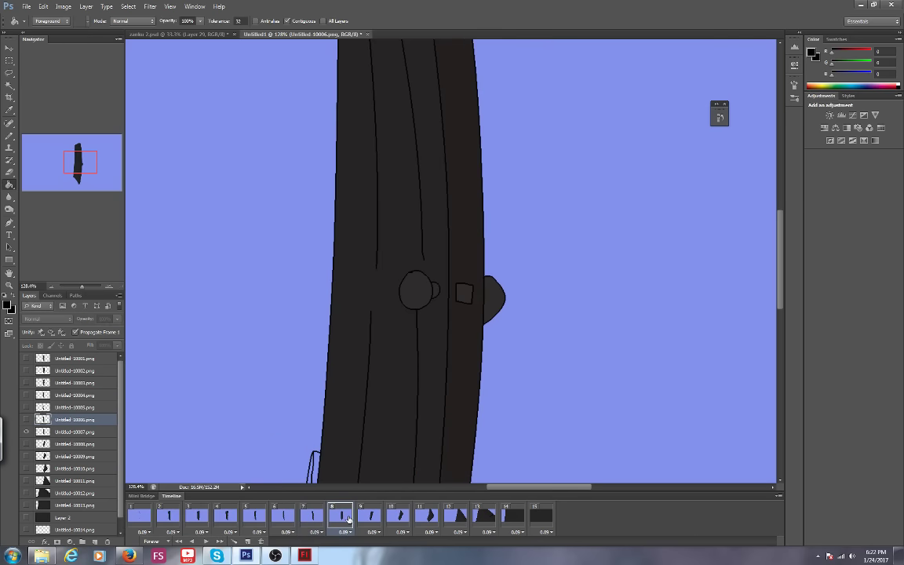
click(464, 294)
key(Right)
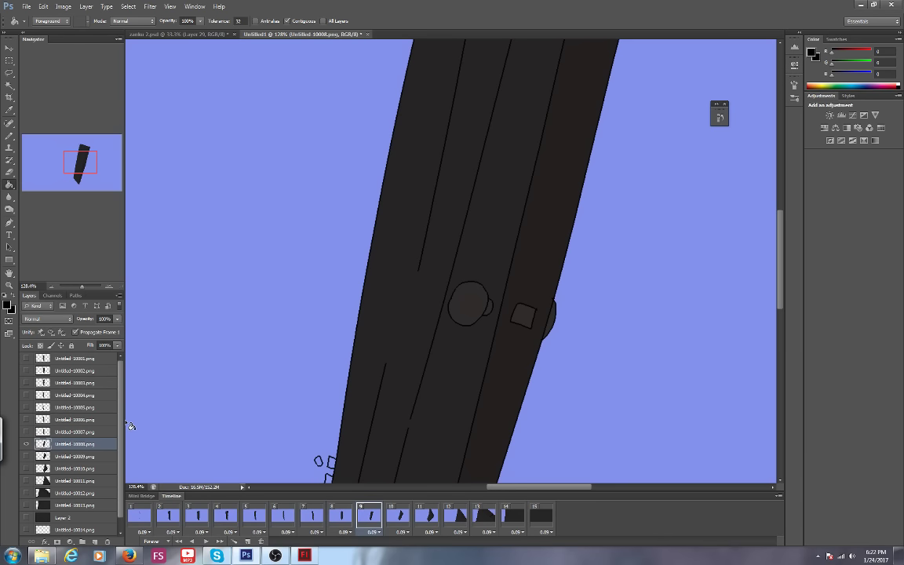
click(523, 315)
mouse_move(69, 160)
mouse_down()
mouse_move(75, 169)
mouse_move(69, 157)
mouse_up()
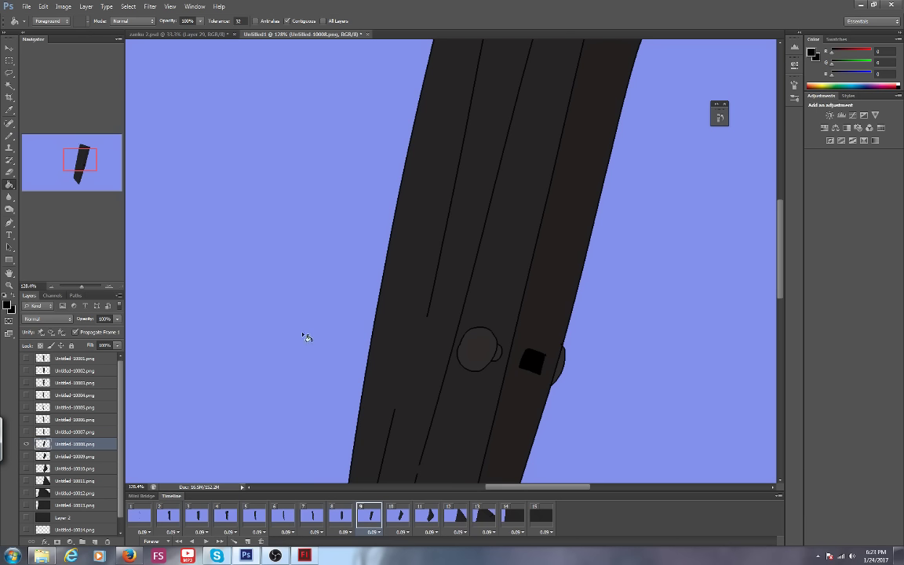
Switch to Flash, examine the original door line animation frame by frame around frame 520, and return to Photoshop.
click(305, 557)
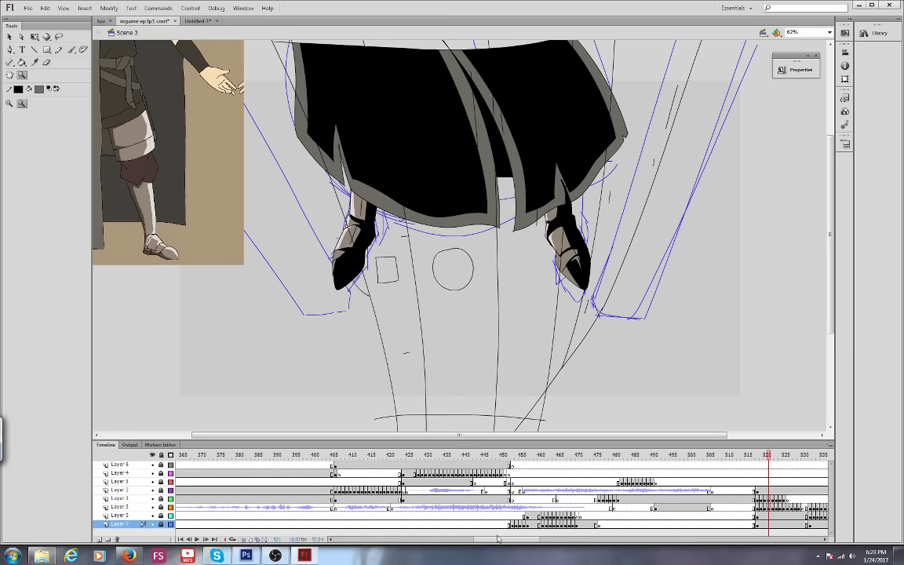
drag(515, 541, 554, 541)
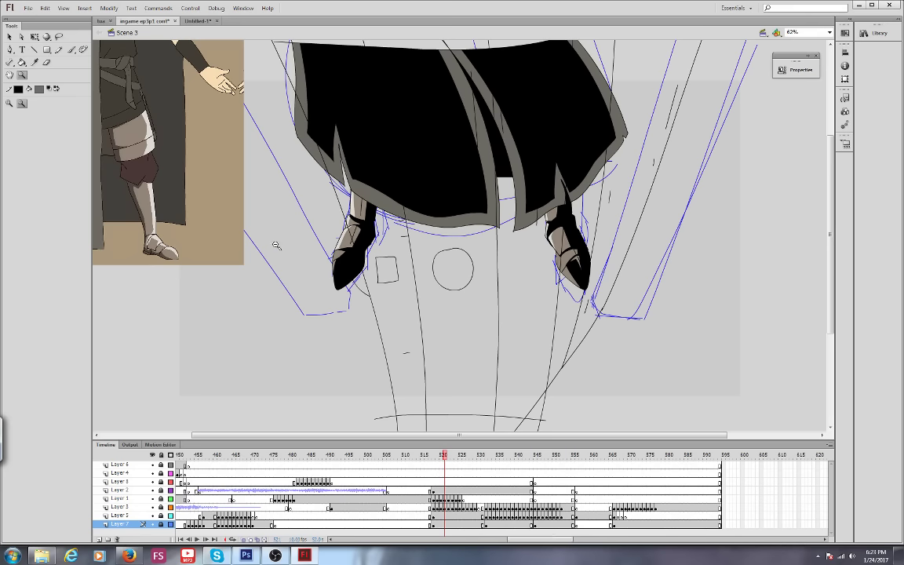
drag(442, 503, 428, 502)
key(period)
key(period)
key(period)
key(period)
key(period)
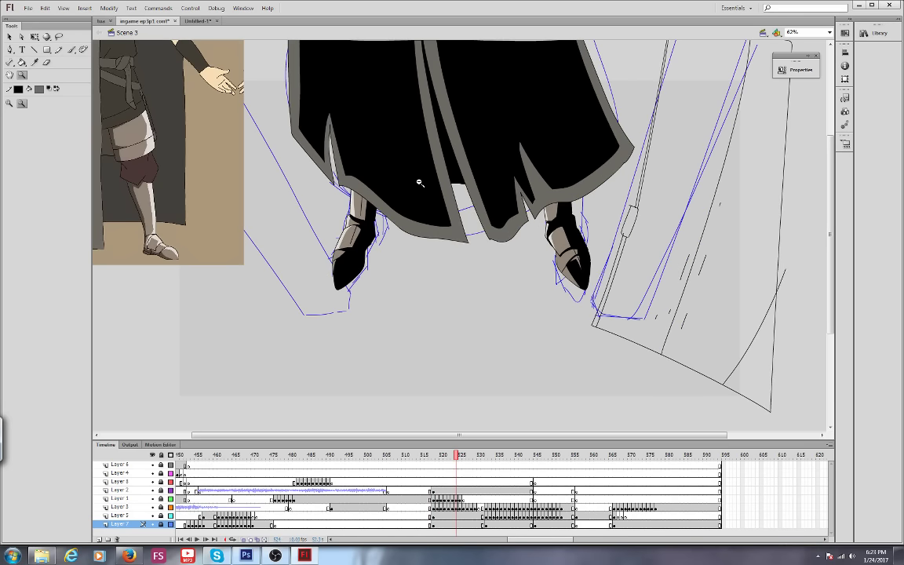
key(period)
key(alt+Tab)
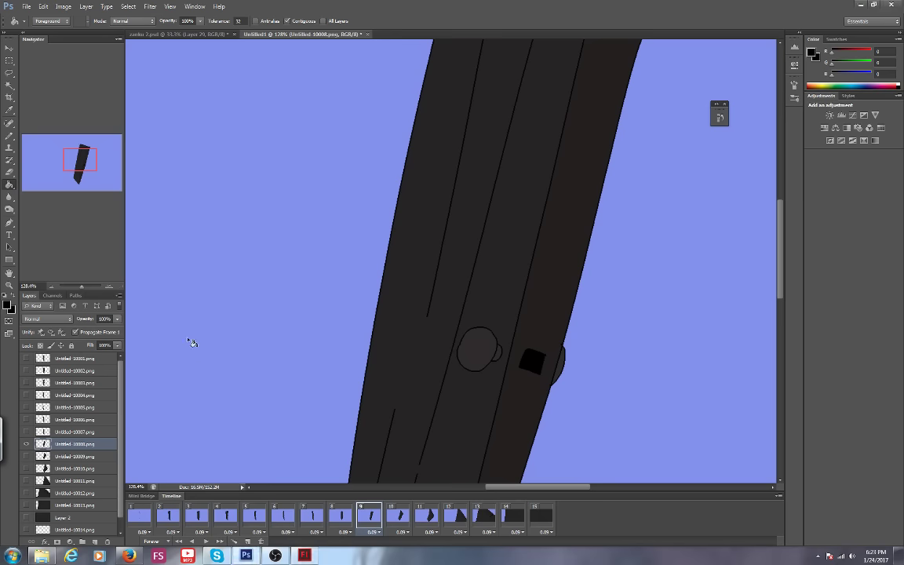
Fill the latch openings in frames 10 and 11 with black on their own layers, Untitled-10009.png and Untitled-10010.png.
click(398, 510)
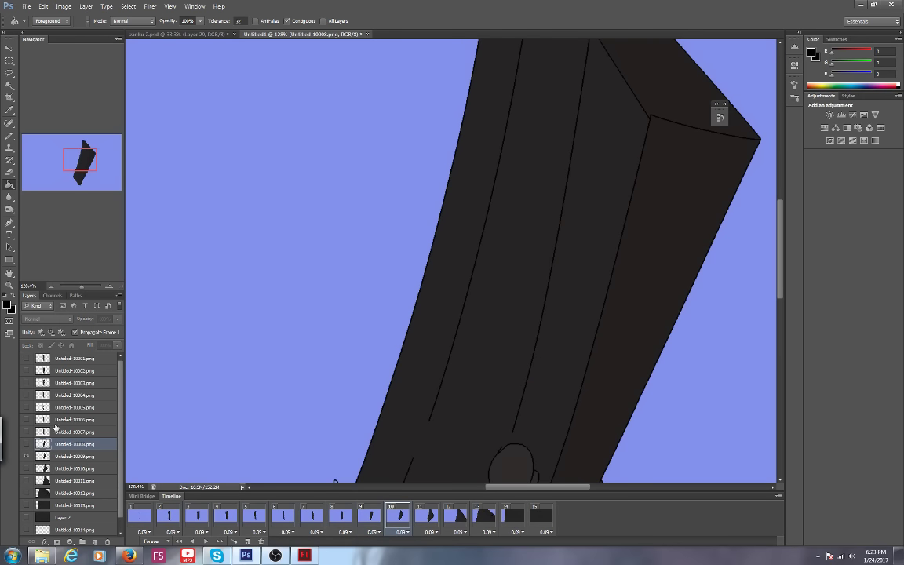
click(44, 454)
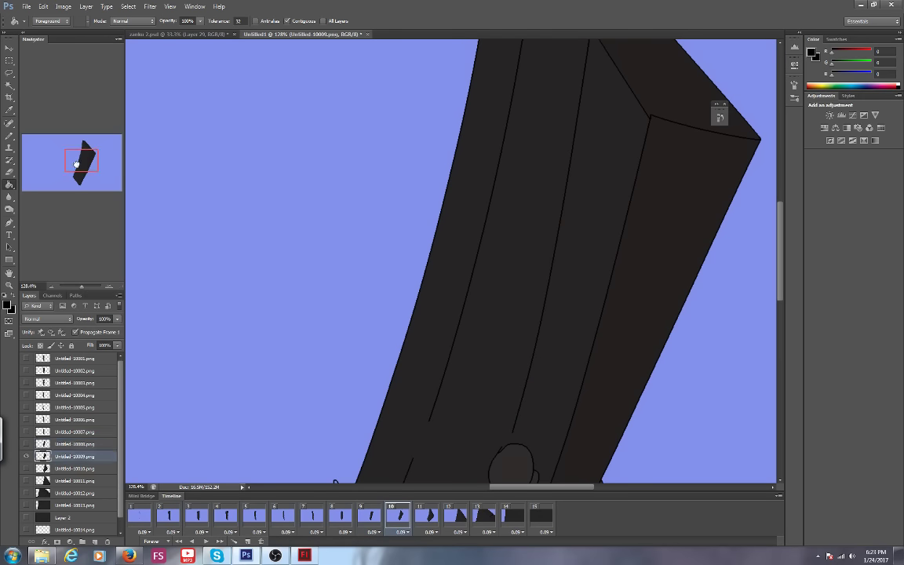
drag(80, 157, 85, 169)
click(503, 254)
click(426, 515)
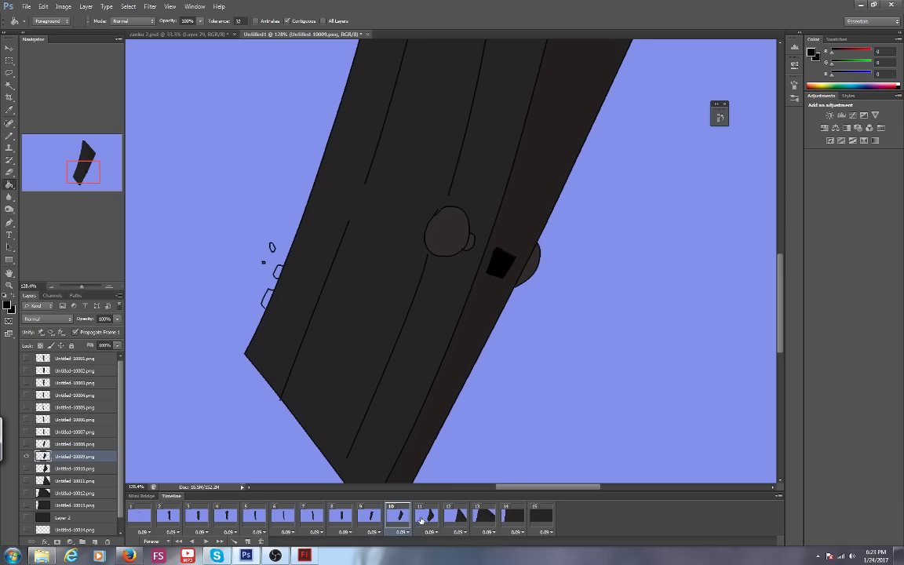
click(44, 469)
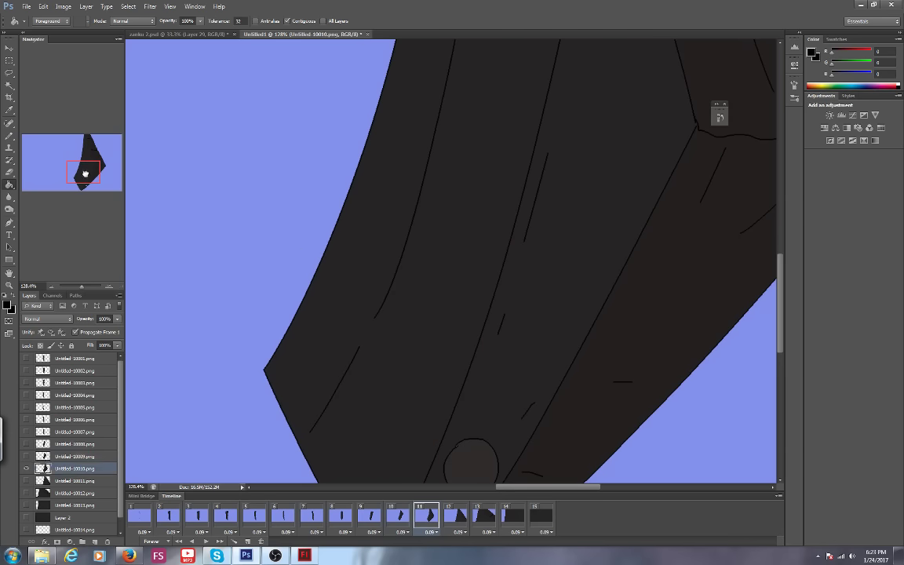
drag(85, 174, 91, 179)
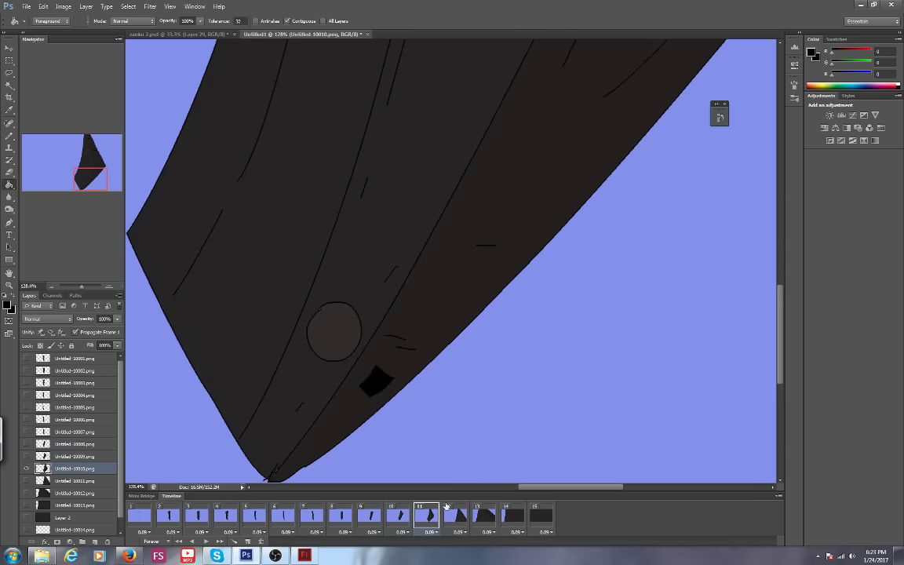
Inspect the door in frame 12 and check the live chat on the YouTube stream dashboard in Firefox.
click(456, 515)
drag(91, 137, 74, 122)
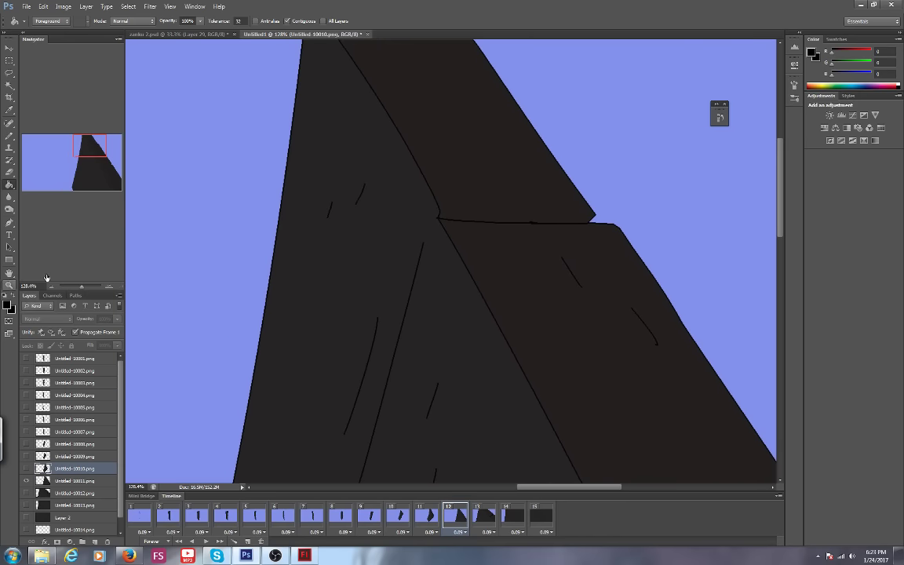
click(129, 556)
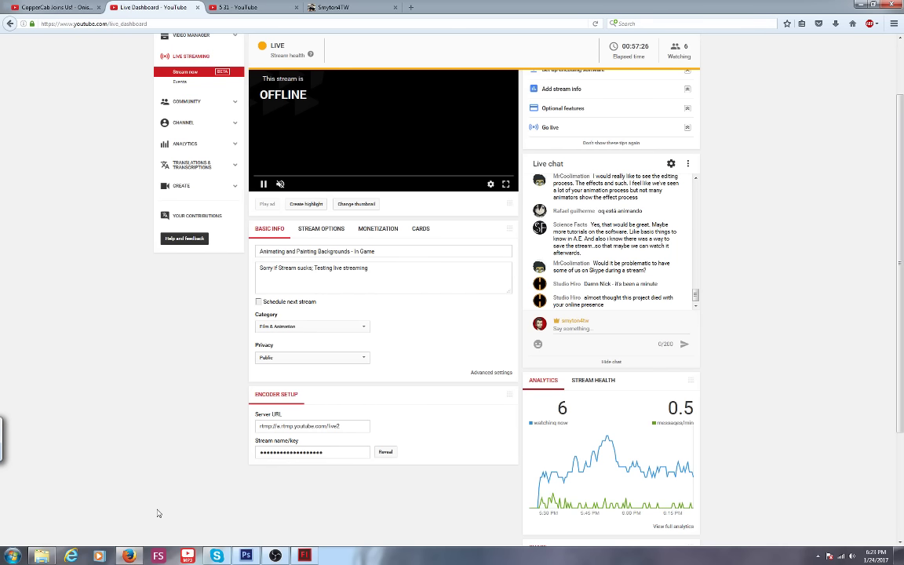
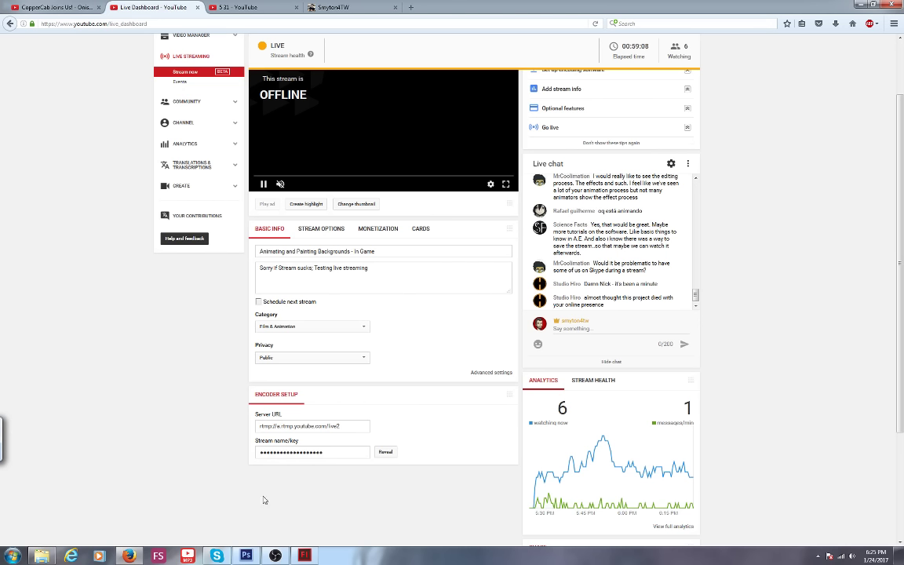
click(247, 556)
drag(87, 134, 92, 144)
drag(82, 287, 83, 288)
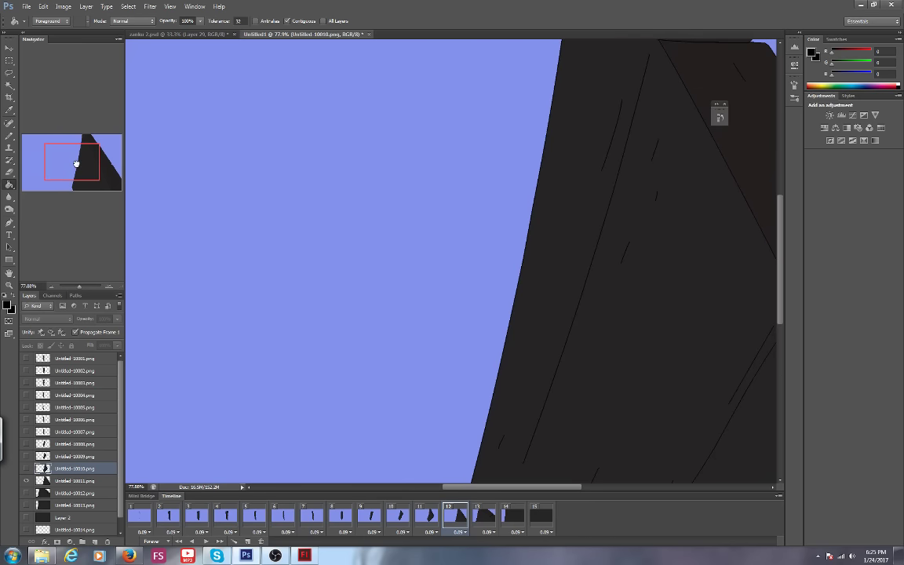
drag(76, 163, 92, 154)
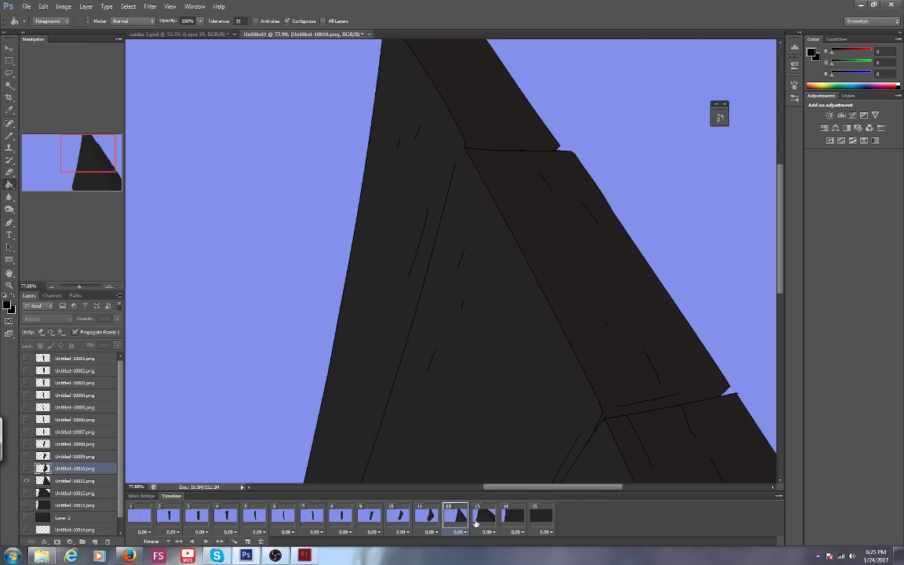
Sample the gray of the door hinge in zanku 2.psd (RGB 91, 89, 88) as the foreground color and return to the door animation.
click(167, 511)
click(146, 519)
click(161, 516)
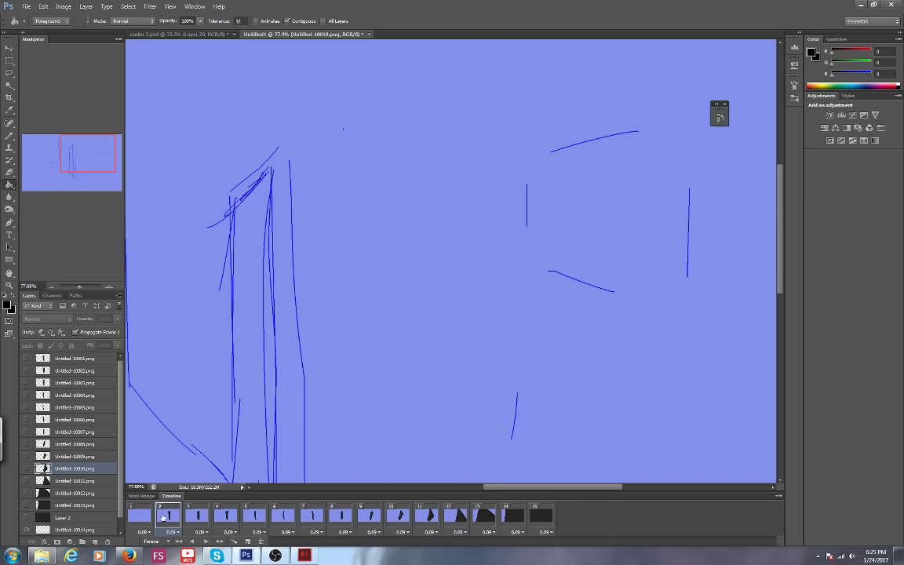
click(165, 34)
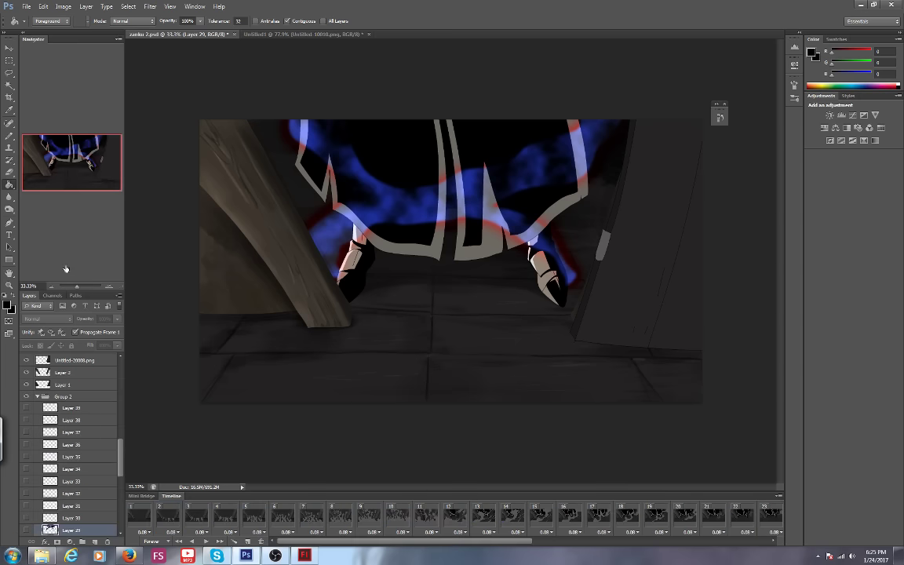
click(8, 306)
click(550, 213)
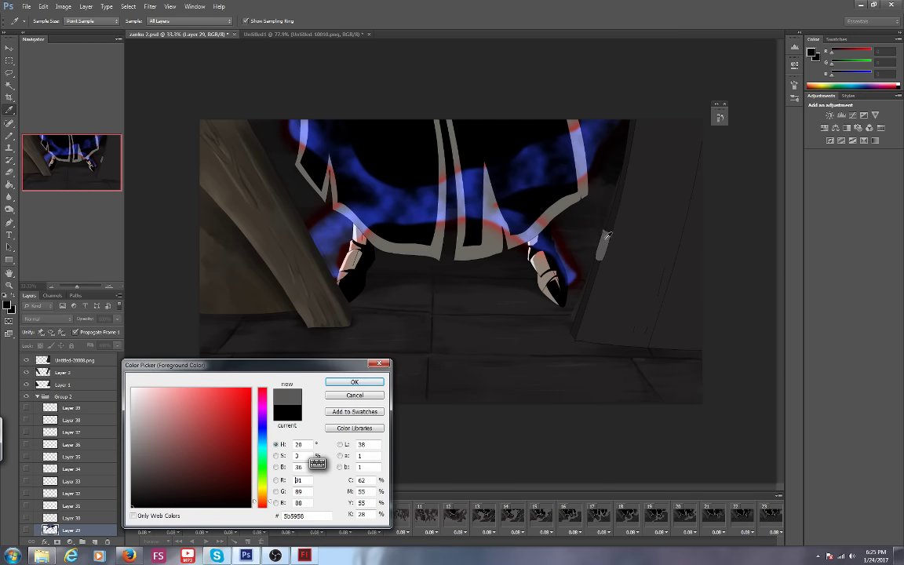
click(355, 383)
key(g)
click(262, 35)
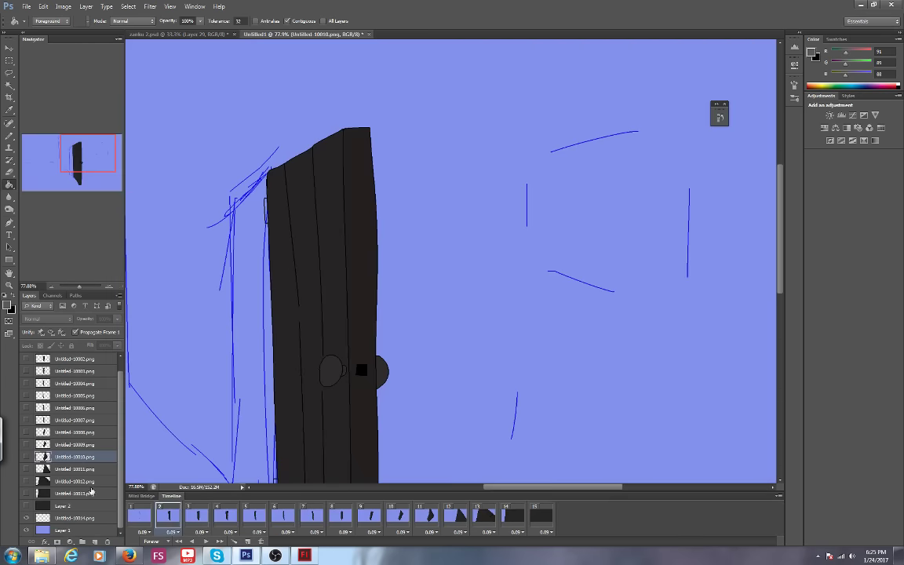
Close the gap in frame 3's upper hinge outline with a black Pencil and go back to the gray Paint Bucket.
click(193, 515)
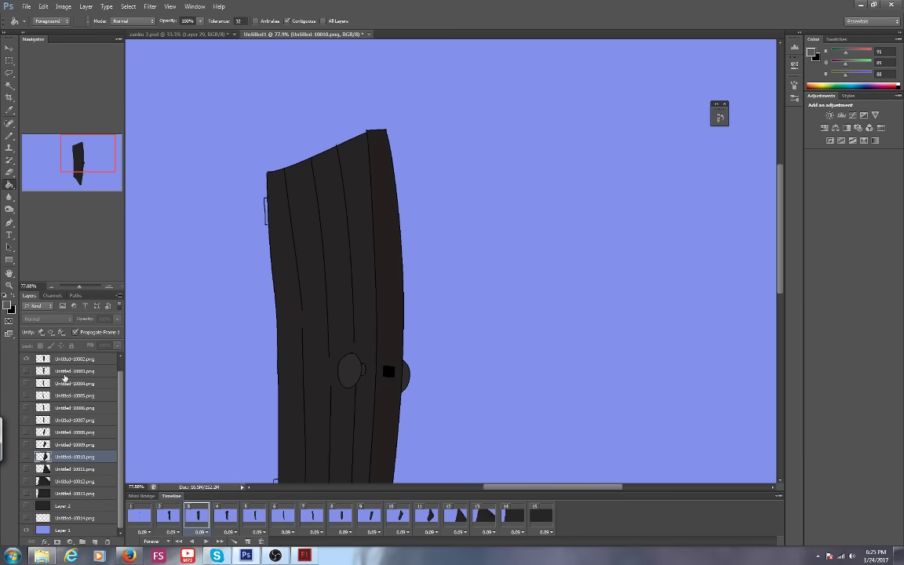
drag(78, 286, 87, 286)
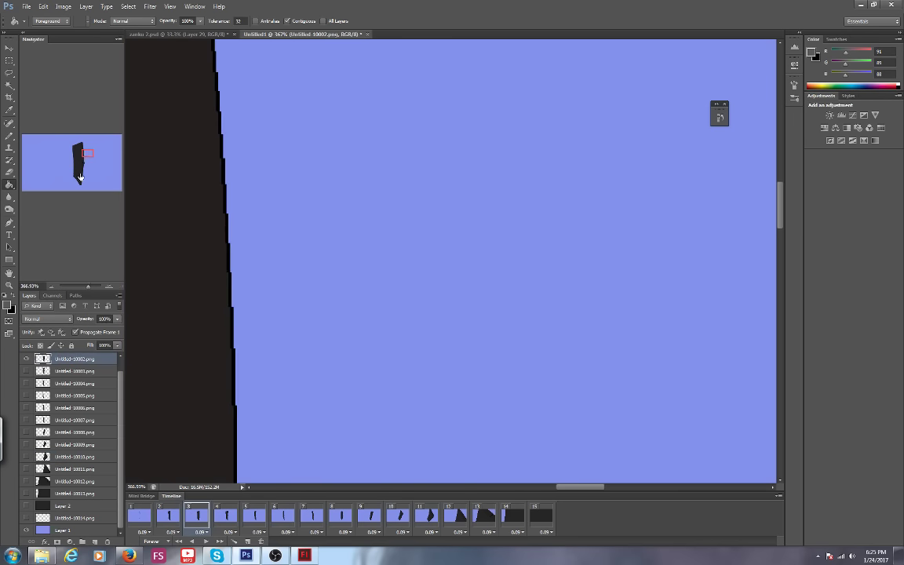
drag(88, 153, 73, 149)
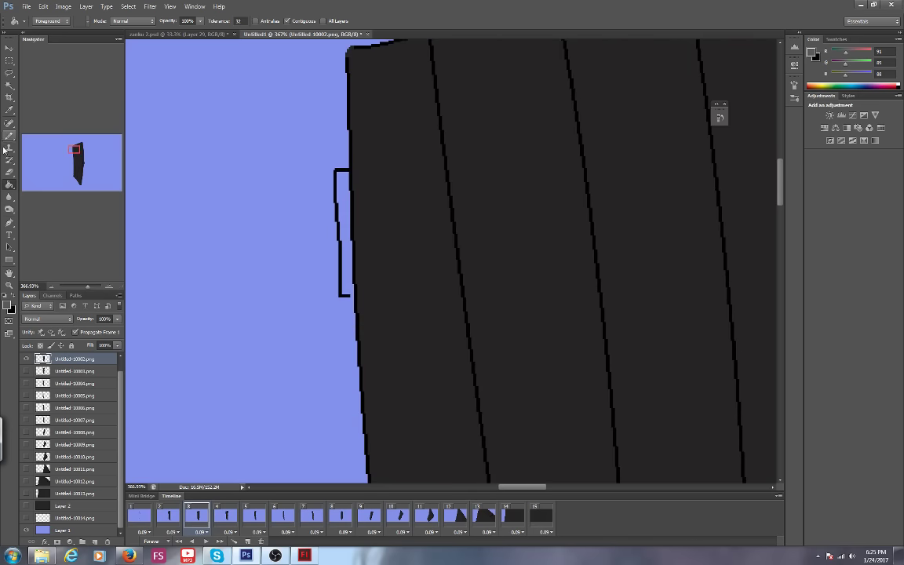
click(10, 136)
key(d)
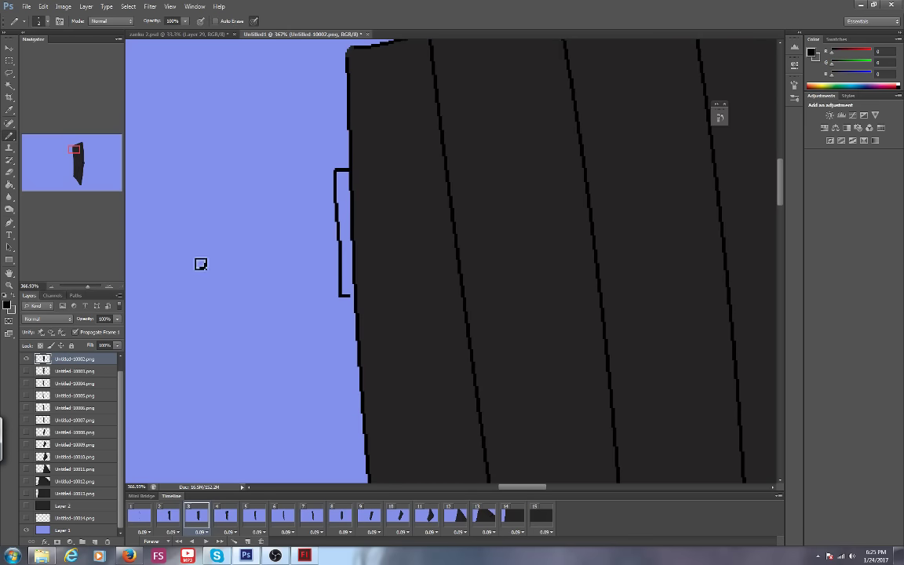
click(10, 184)
key(x)
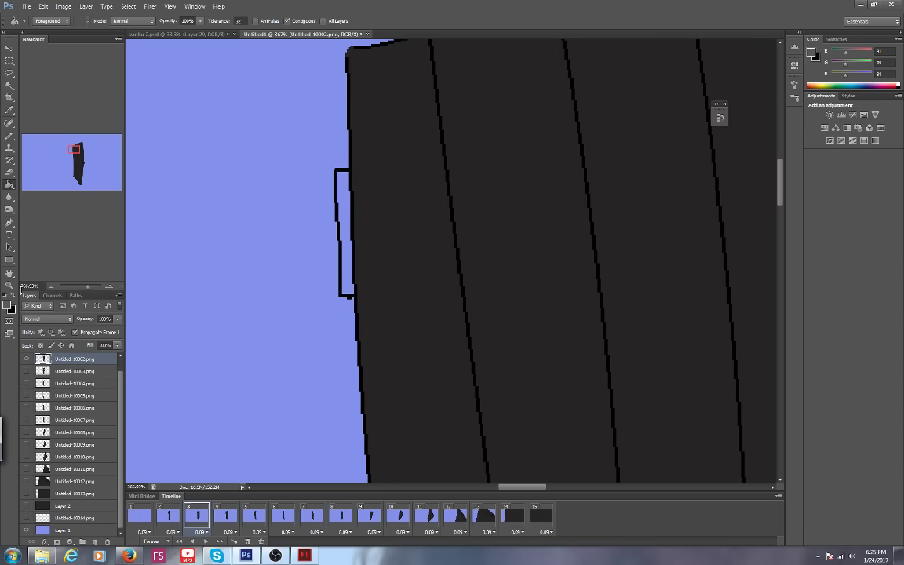
click(71, 168)
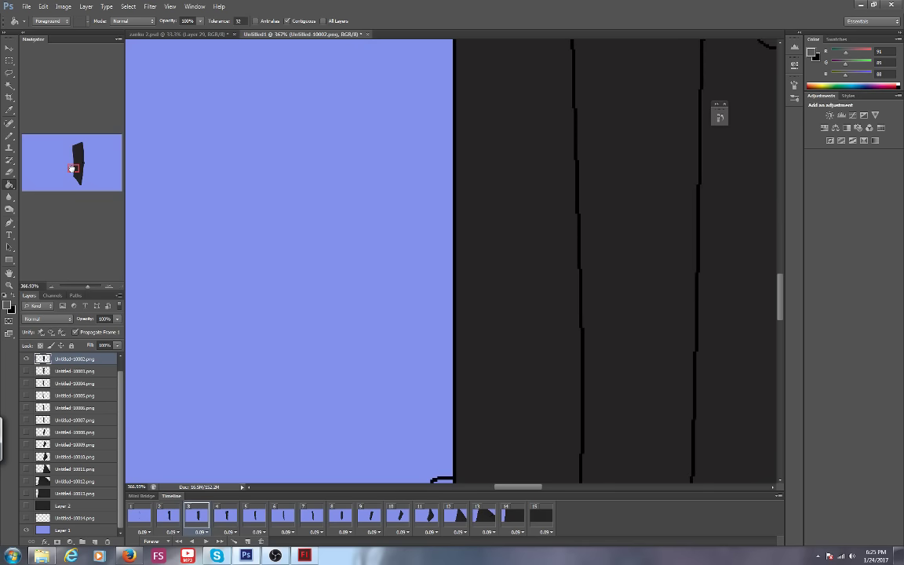
Fill frame 2's lower door hinge with the sampled gray on layer Untitled-10001.png.
click(168, 515)
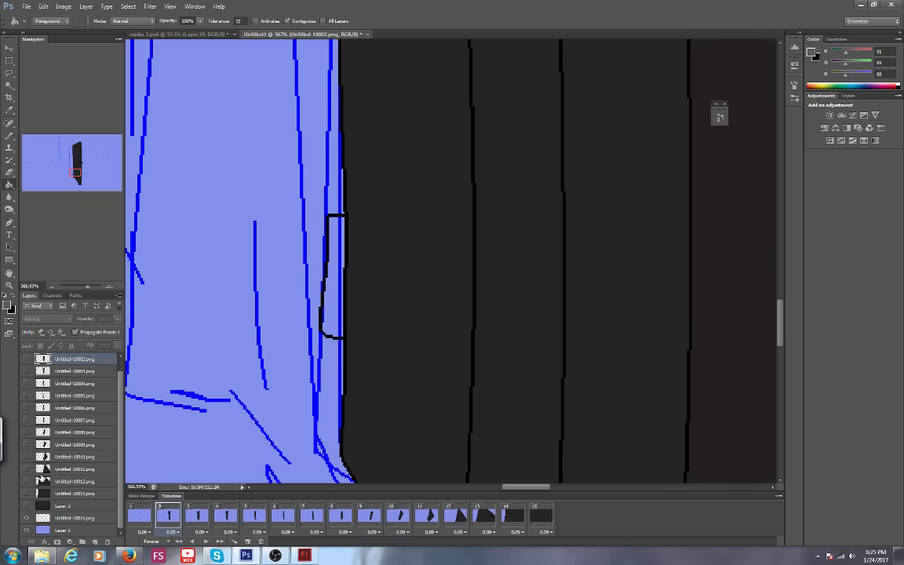
scroll(86, 369, up, 1)
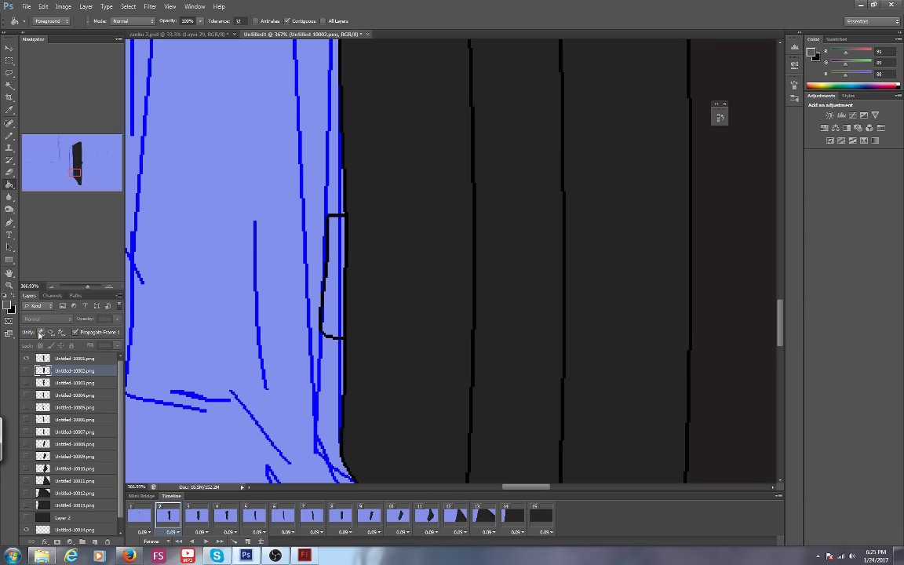
click(67, 360)
click(330, 230)
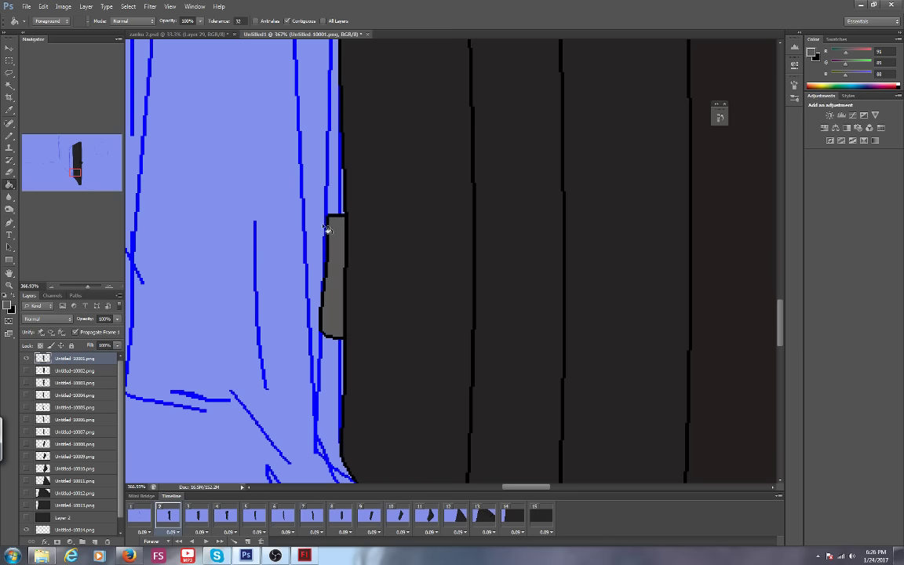
click(75, 163)
drag(76, 162, 75, 147)
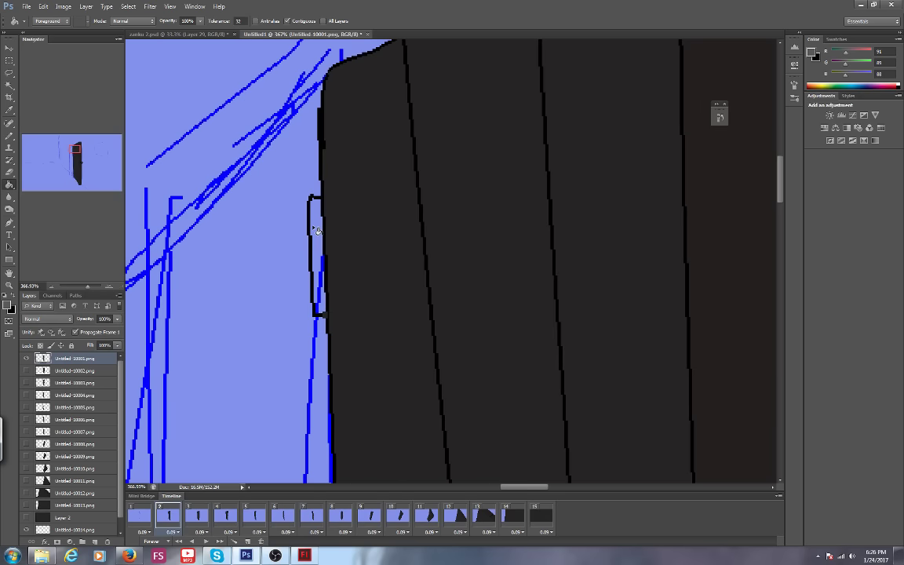
Fill the upper and lower door hinges in frame 4 with the sampled gray on layer Untitled-10003.png.
click(226, 516)
click(61, 384)
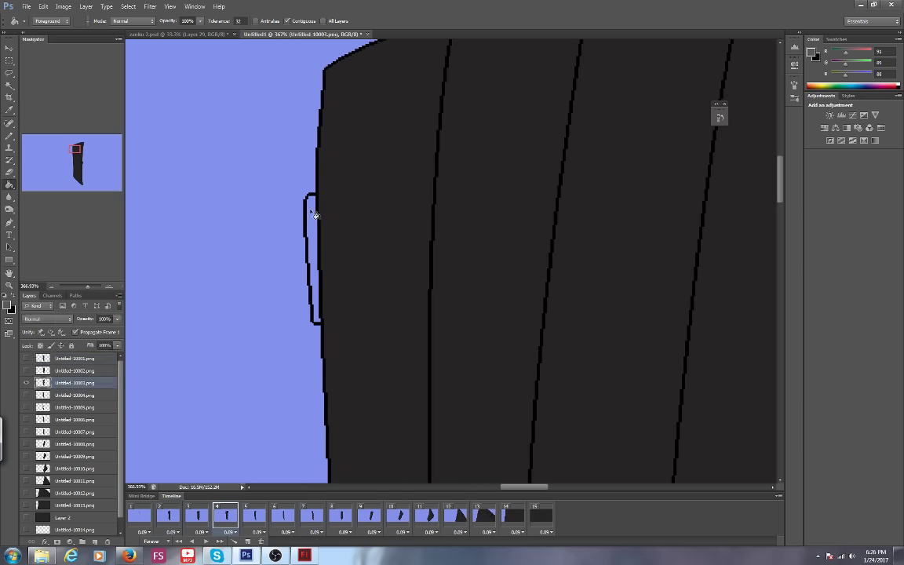
click(313, 214)
drag(74, 149, 76, 173)
click(281, 222)
click(254, 516)
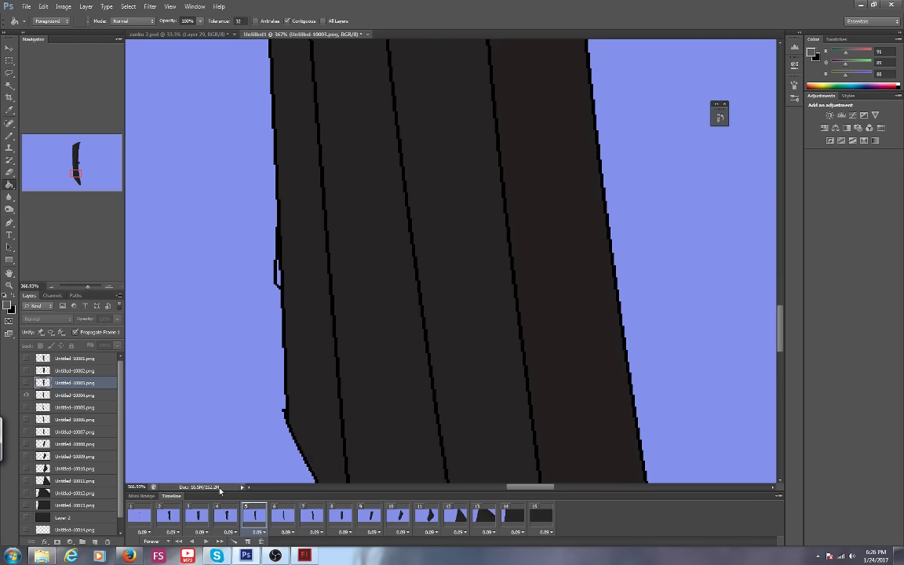
Fill the lower and upper door hinges in frame 5 with the sampled gray on layer Untitled-10004.png.
click(47, 396)
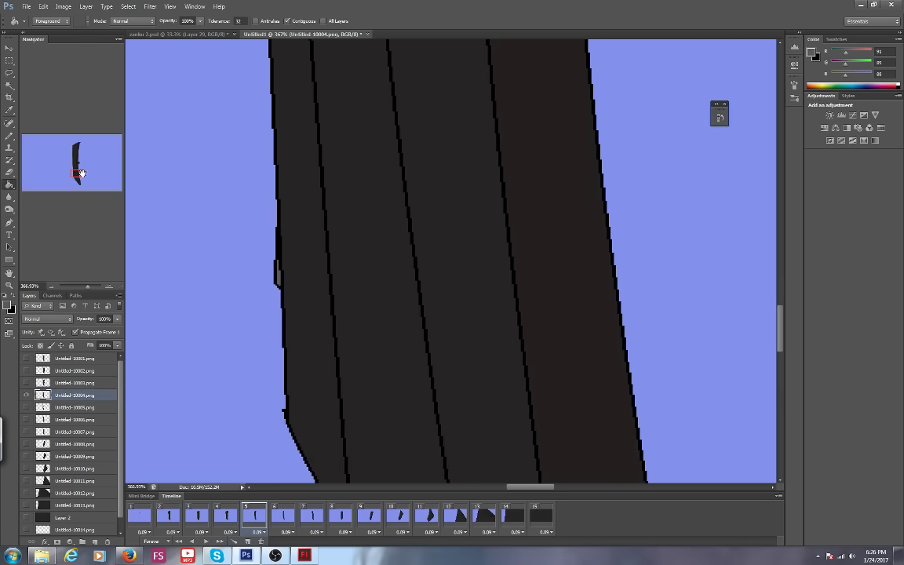
drag(75, 156, 74, 150)
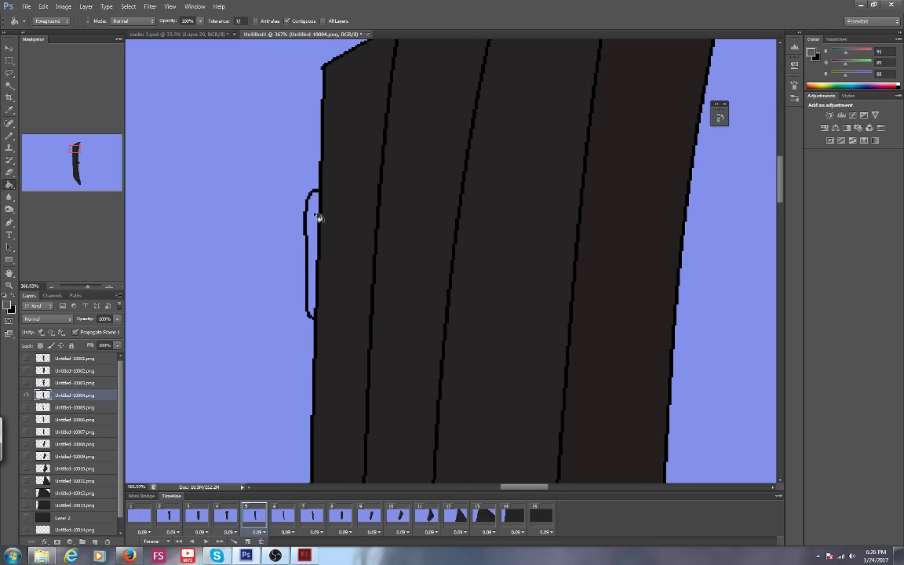
Examine the door edge and doorknobs in frame 6 on layer Untitled-10005.png for unfilled hinges.
click(283, 516)
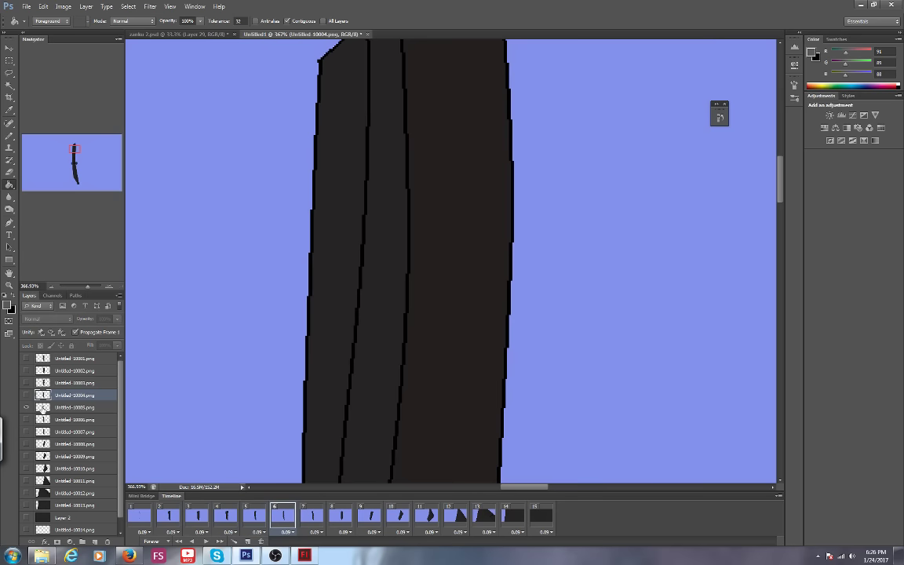
click(43, 408)
drag(74, 157, 69, 163)
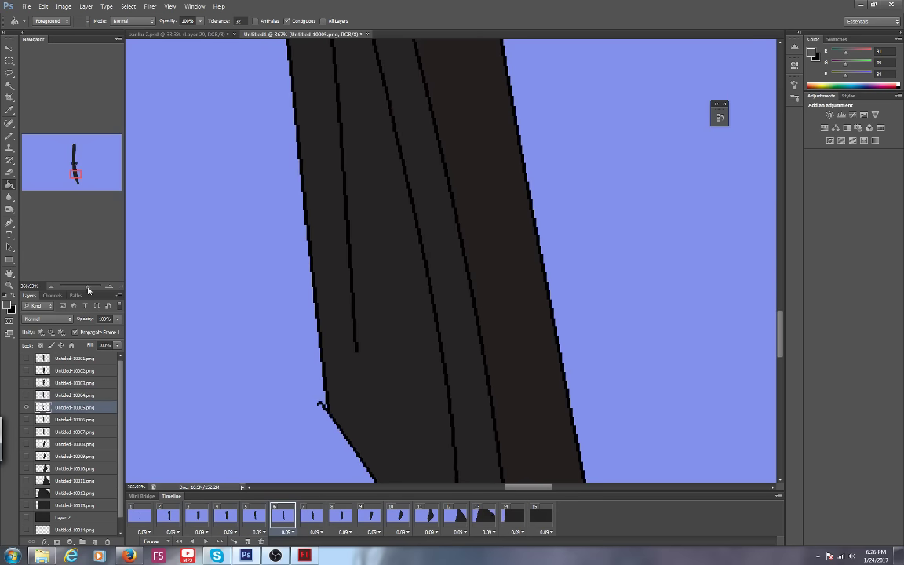
drag(88, 287, 88, 290)
drag(80, 176, 77, 177)
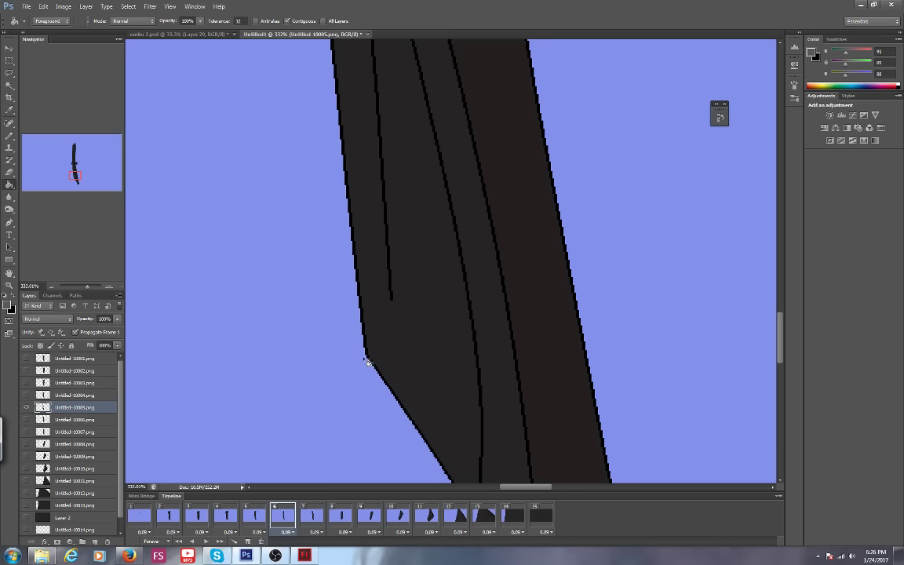
drag(74, 174, 74, 163)
drag(75, 162, 74, 162)
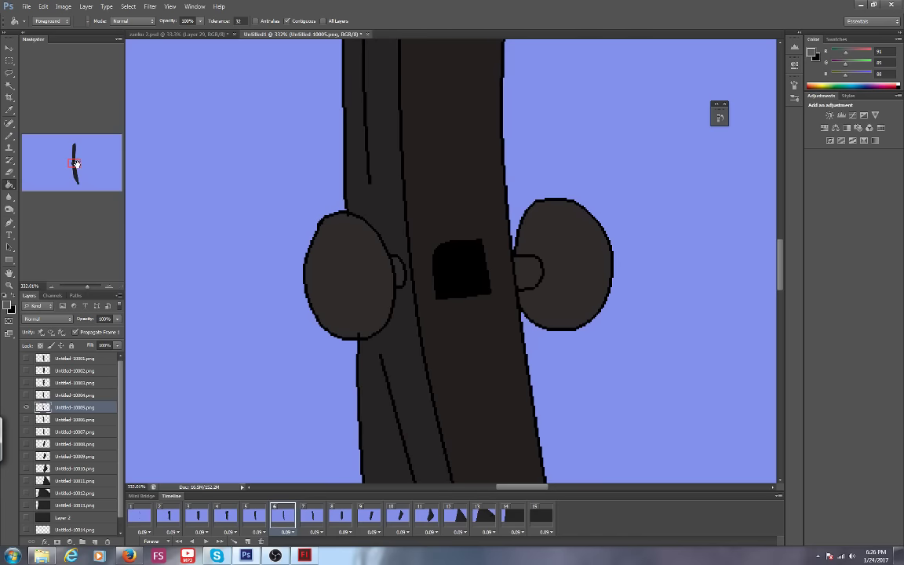
Fill the lower door hinge in frame 7 with the sampled gray on layer Untitled-10006.png.
click(311, 513)
click(45, 422)
mouse_move(84, 179)
mouse_down()
mouse_move(75, 148)
mouse_move(75, 172)
mouse_up()
click(359, 227)
click(365, 264)
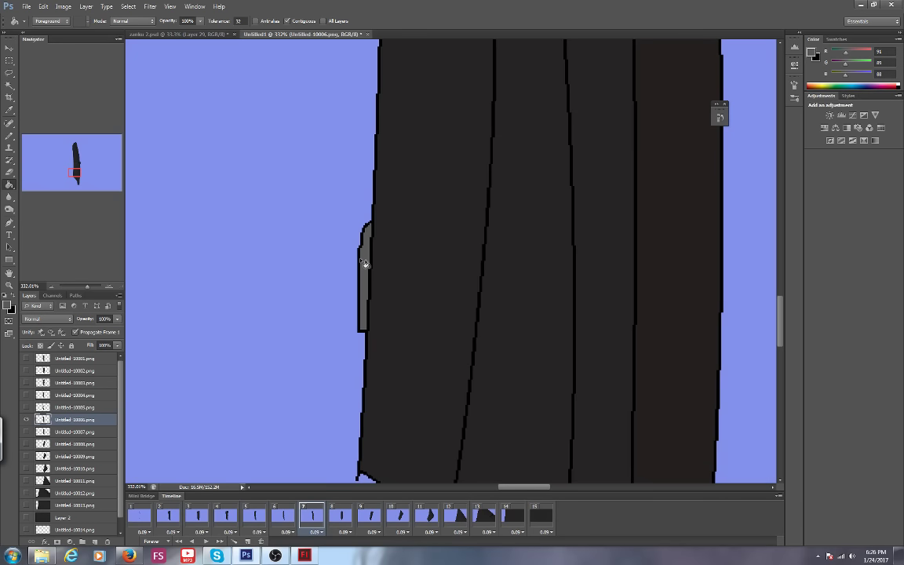
Fill the lower and upper hinges and the loose upper hinge fragment in frame 8 with gray on layer Untitled-10007.png.
key(Right)
click(390, 272)
click(372, 307)
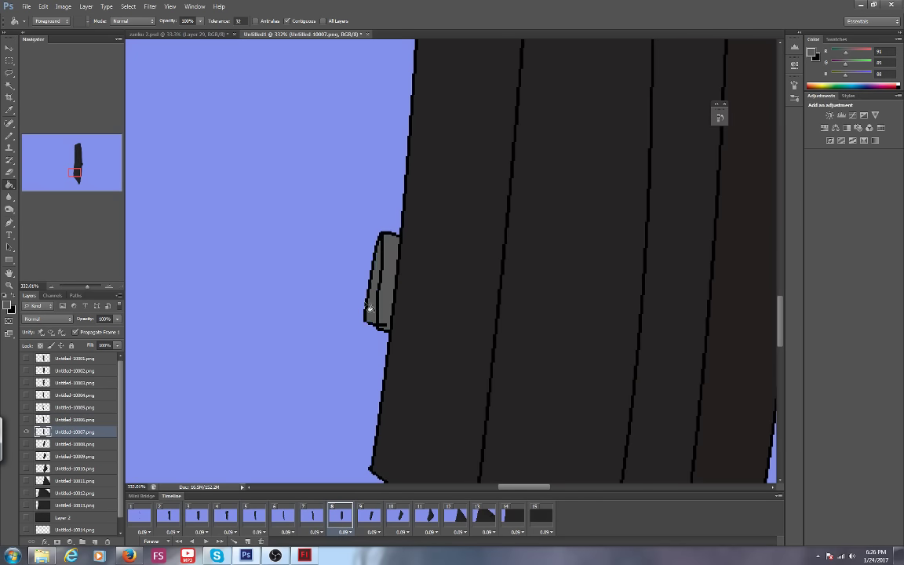
drag(74, 171, 75, 148)
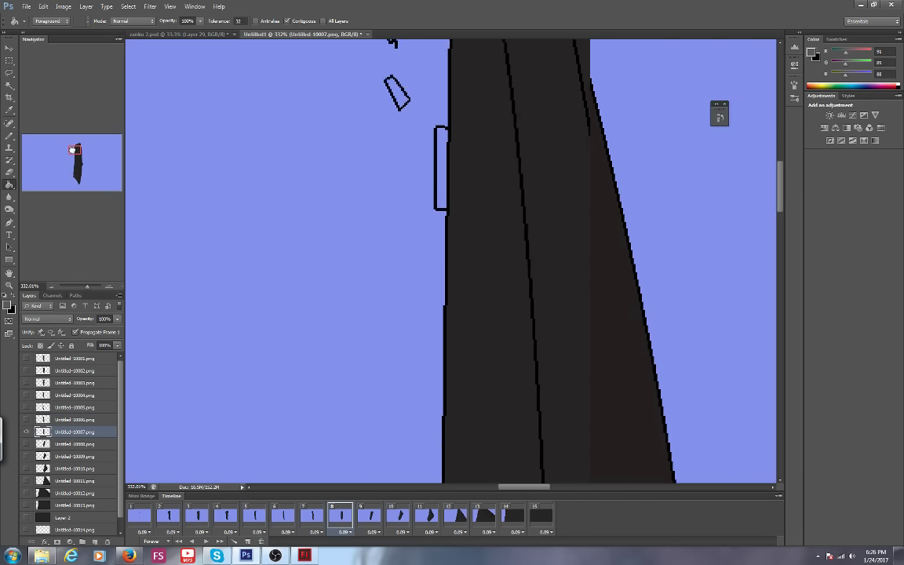
click(395, 267)
click(350, 187)
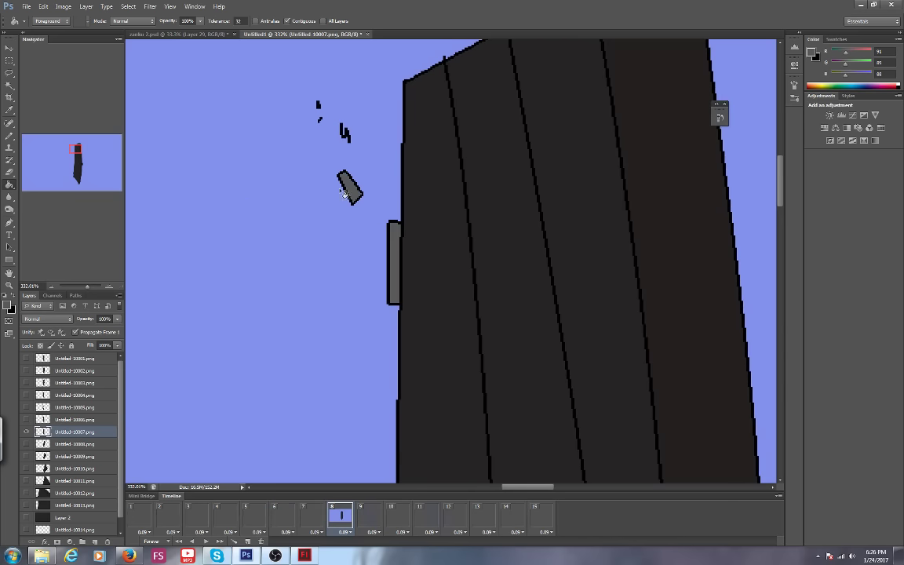
Fill the upper hinge pieces and the nearby loose fragment in frame 9 with gray on layer Untitled-10008.png.
click(369, 514)
click(75, 443)
drag(74, 147, 79, 146)
click(481, 259)
click(453, 336)
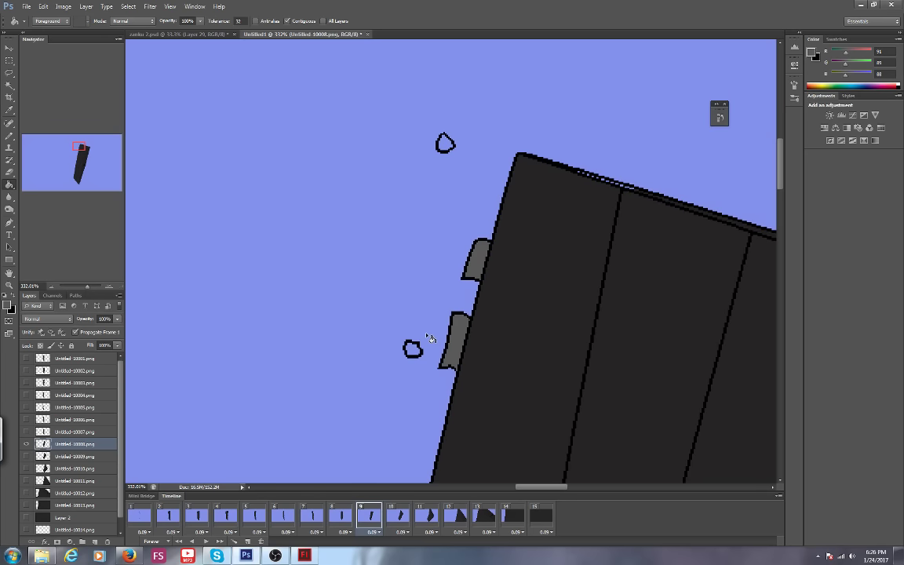
click(413, 349)
scroll(450, 147, down, 5)
click(334, 283)
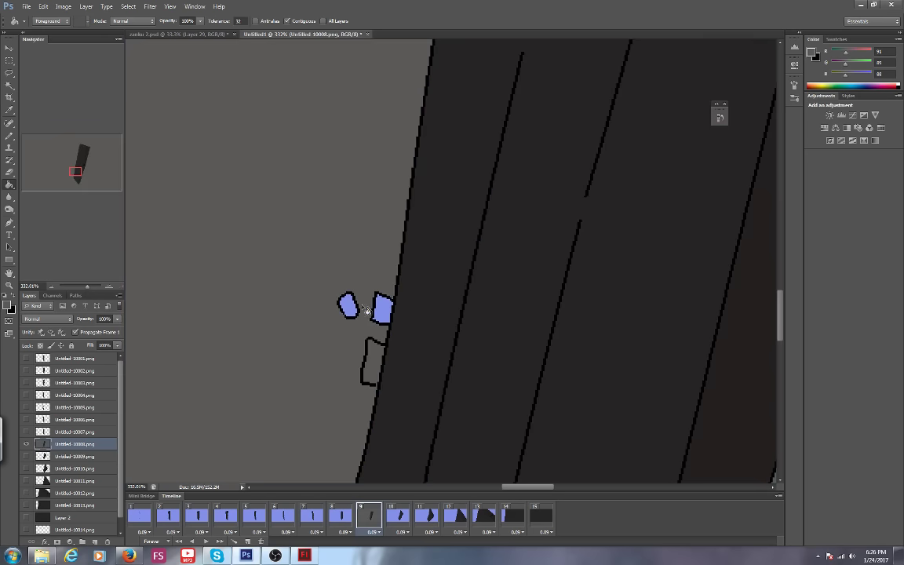
click(43, 6)
click(47, 16)
Fill frame 9's lower hinge pieces and loose fragment with gray, closing the gap in the lowest piece's outline with a black Pencil.
click(382, 308)
click(9, 135)
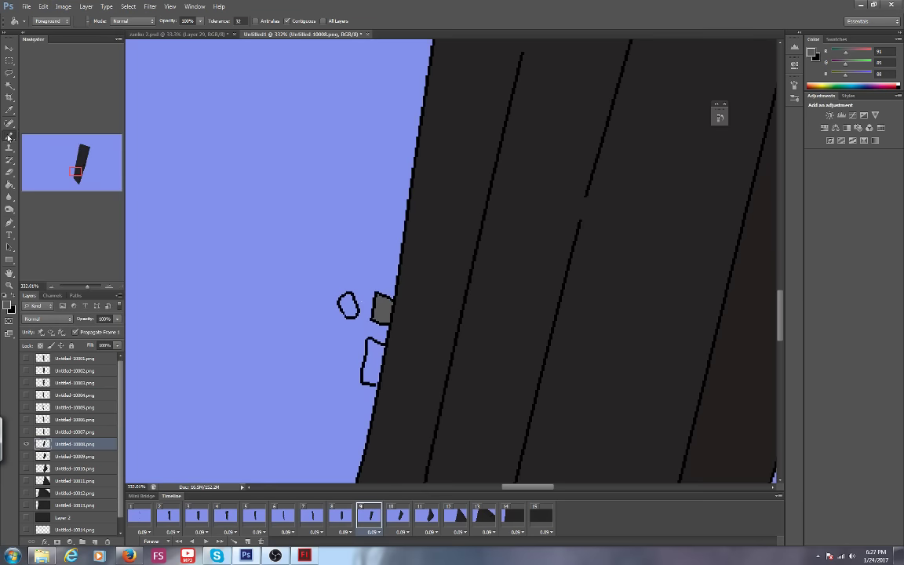
key(d)
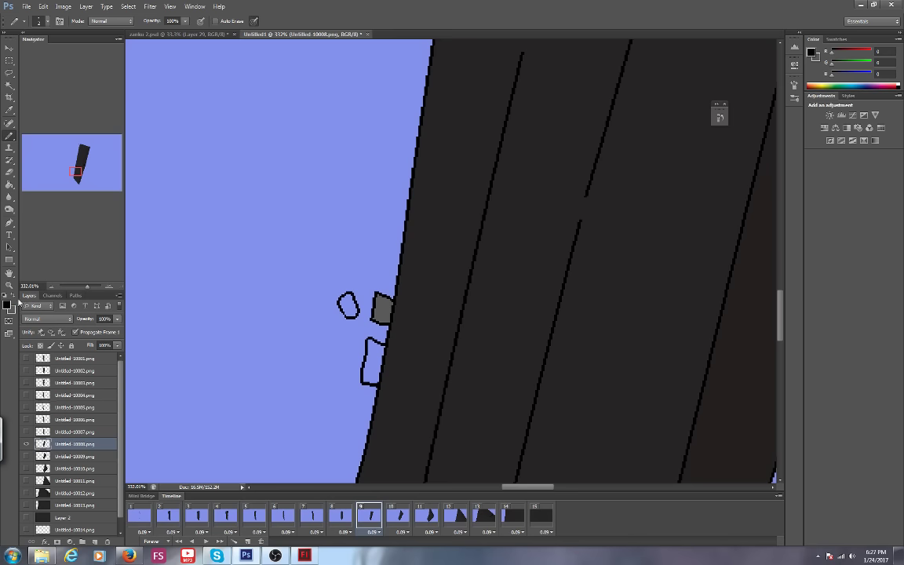
click(10, 184)
click(382, 360)
click(347, 305)
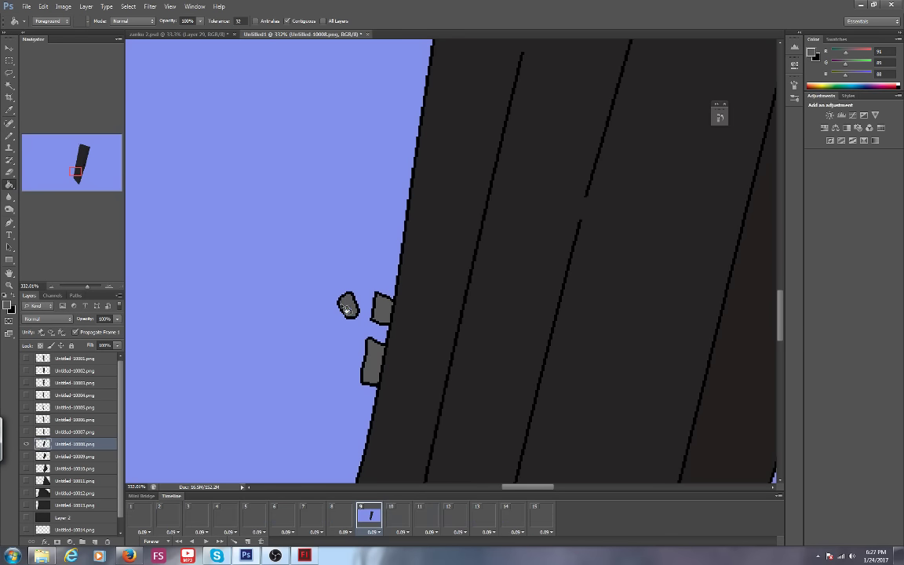
Switch to Firefox, read earlier live chat messages on the YouTube dashboard, and browse the animation posts on the Tumblr page.
click(129, 556)
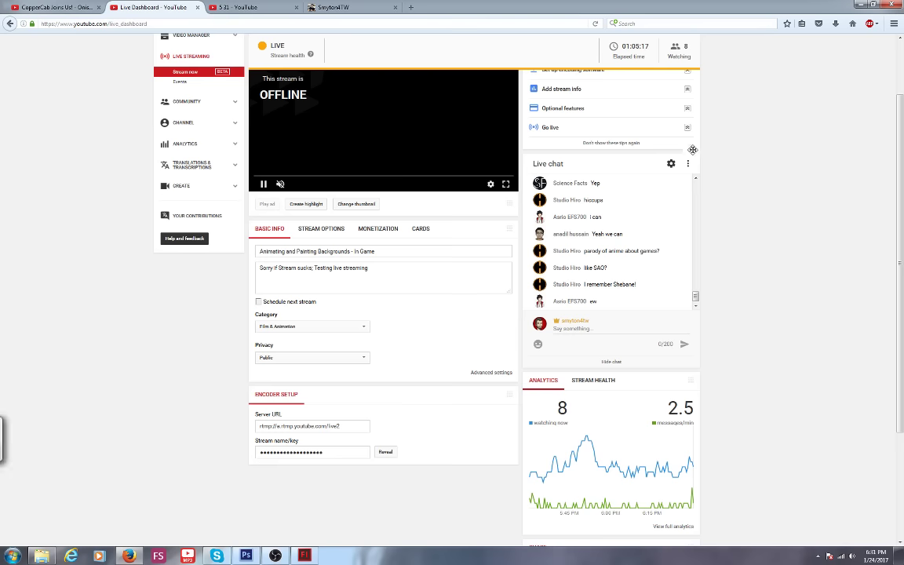
click(695, 179)
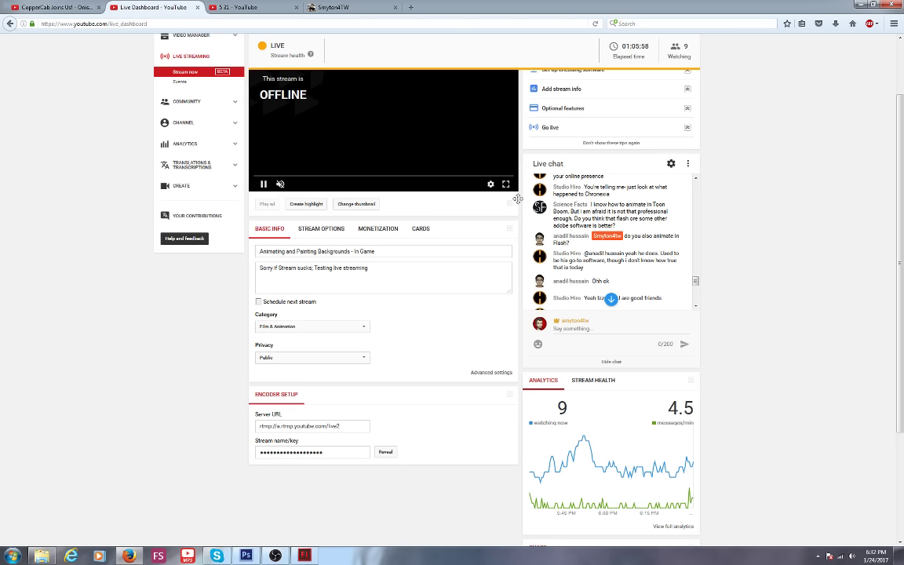
click(337, 9)
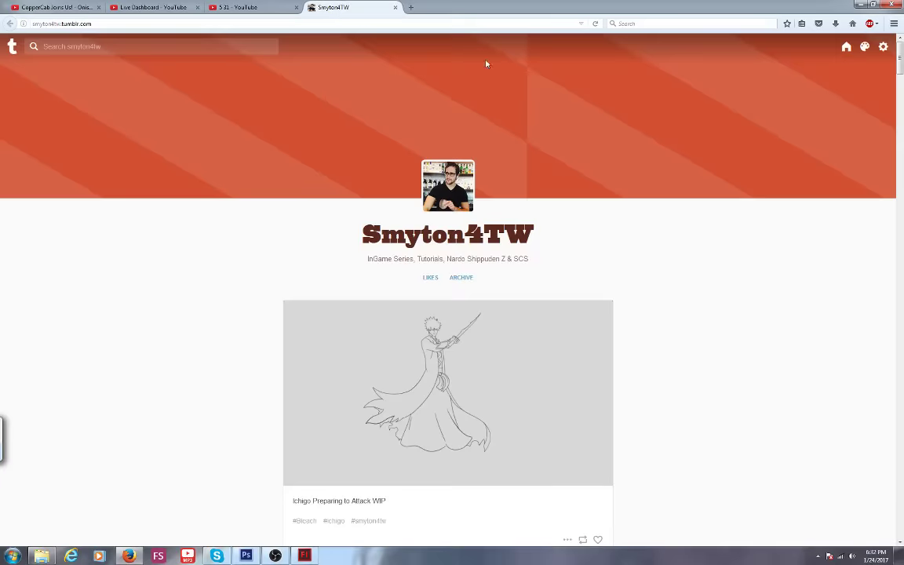
mouse_move(900, 73)
mouse_down()
mouse_move(900, 145)
mouse_move(900, 130)
mouse_up()
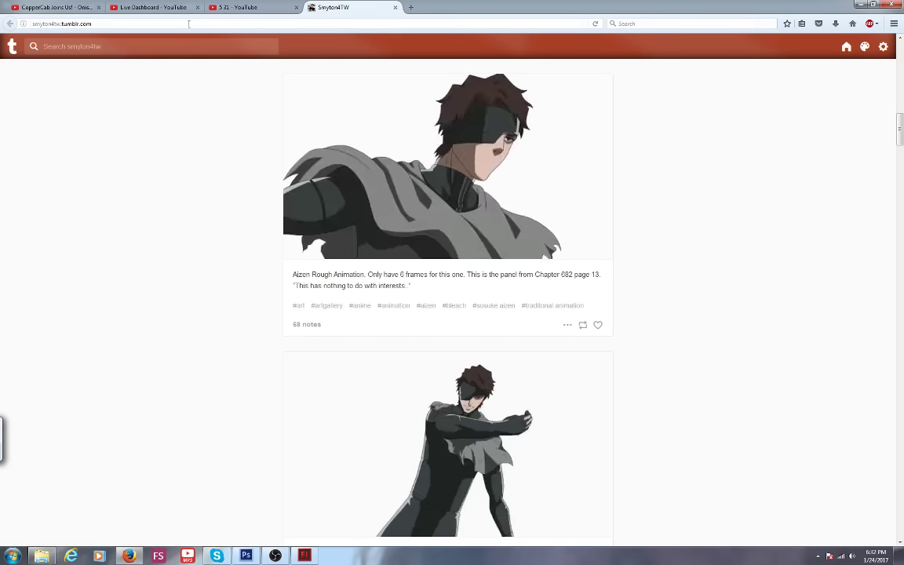
click(234, 10)
Return to the YouTube live dashboard and read the live chat through to the newest messages.
click(142, 8)
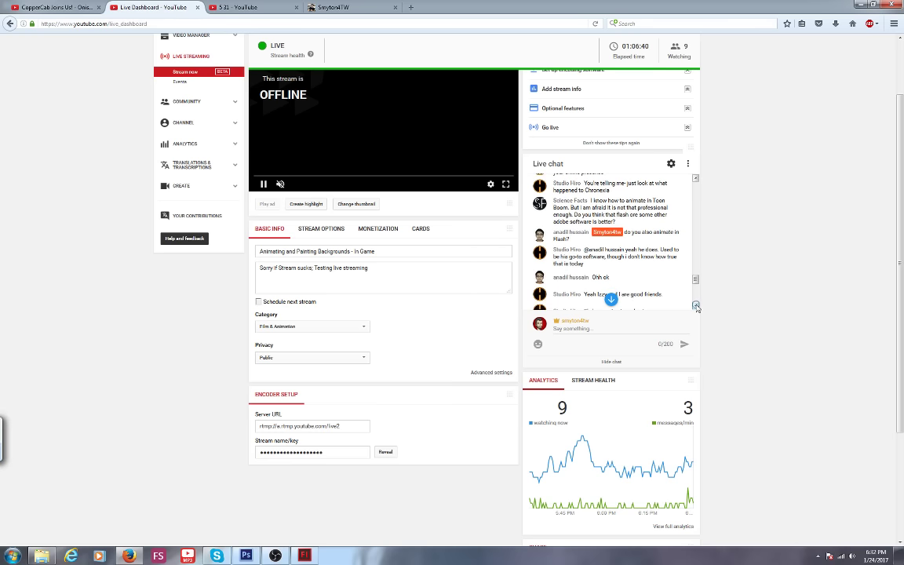
scroll(628, 276, down, 1)
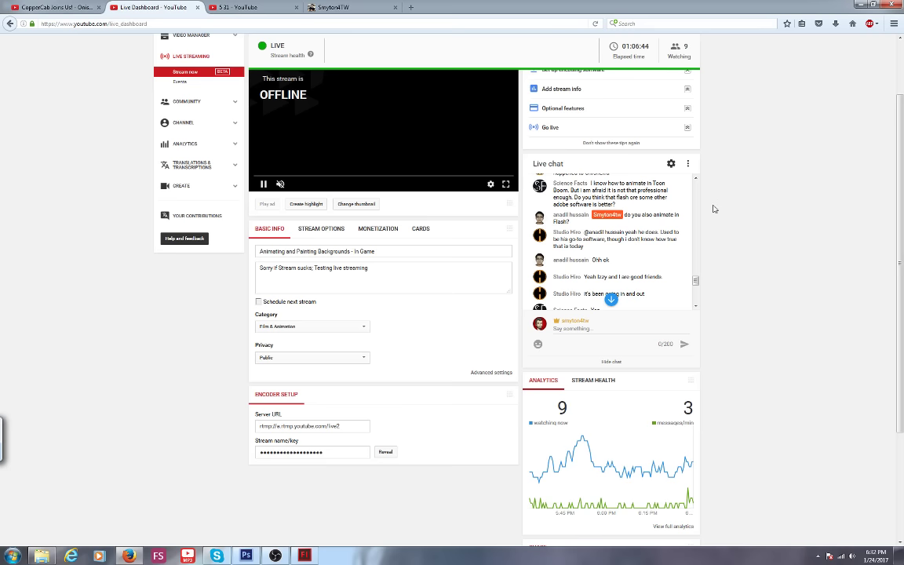
click(695, 306)
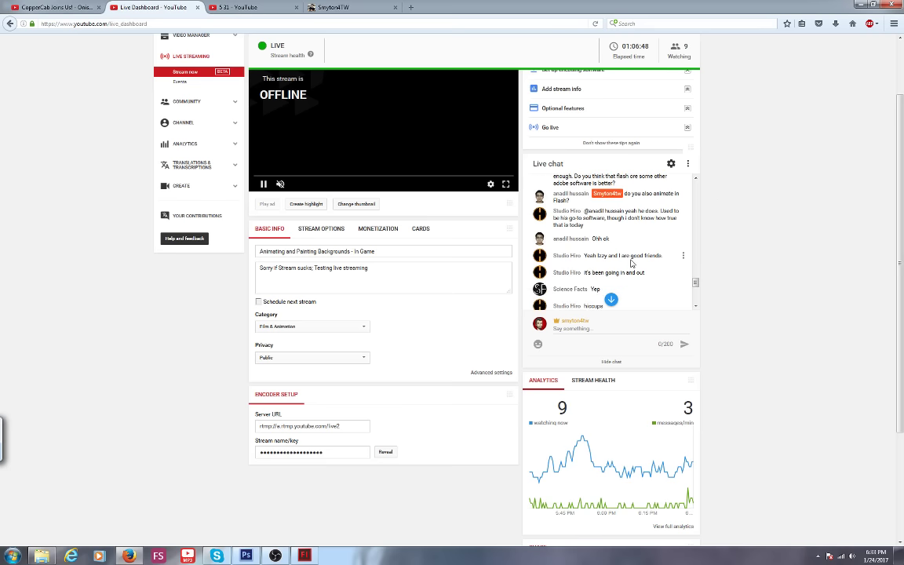
scroll(631, 266, down, 2)
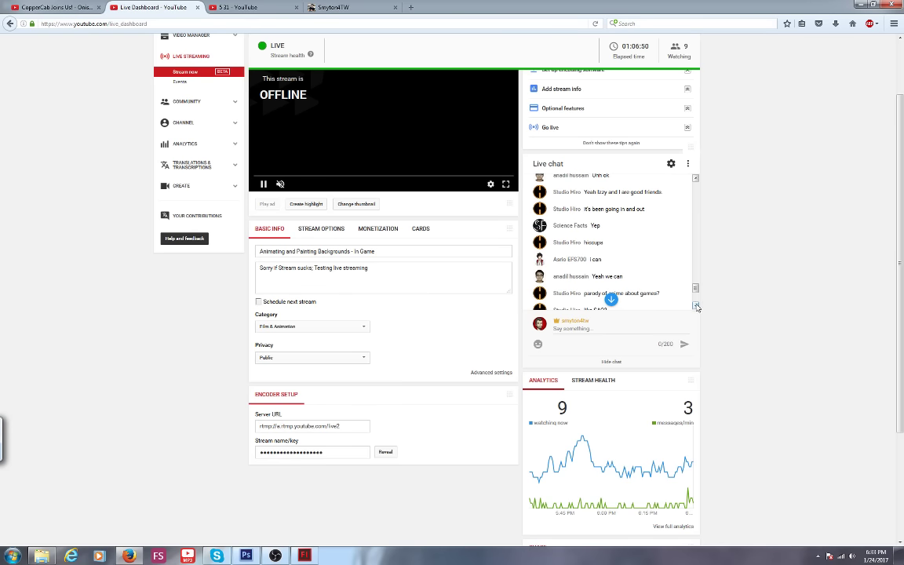
scroll(697, 308, down, 2)
click(696, 306)
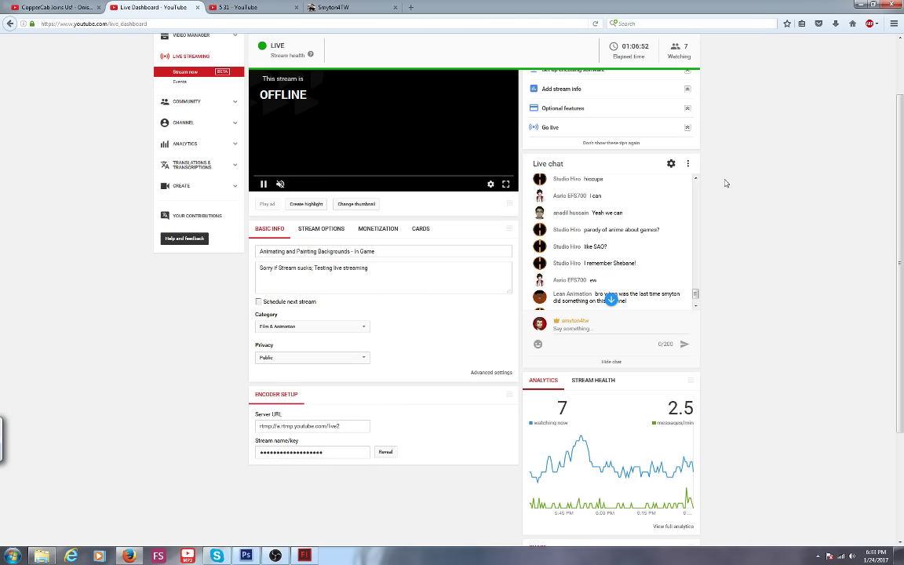
click(696, 307)
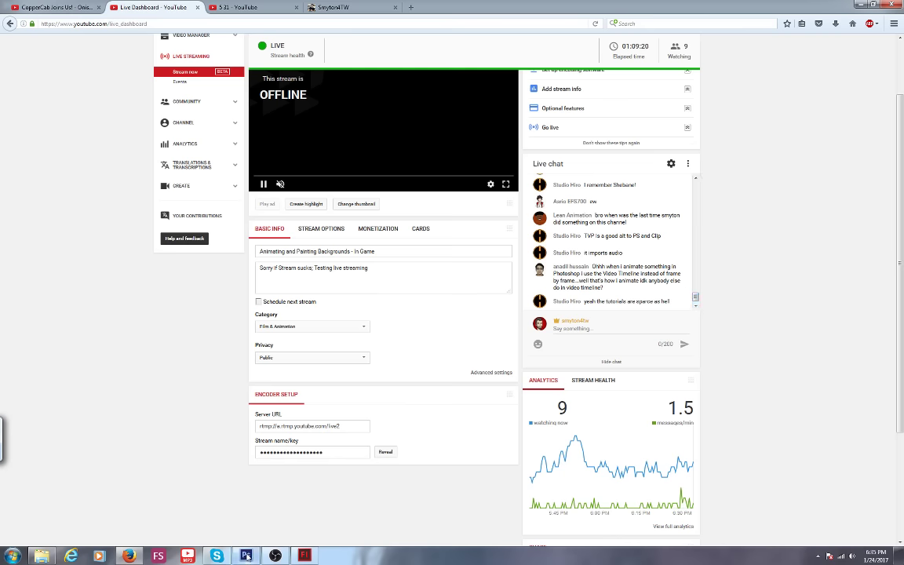
Switch back to Photoshop and fill frame 10's lower hinge pieces and loose fragments with gray on layer Untitled-10009.png.
mouse_move(248, 555)
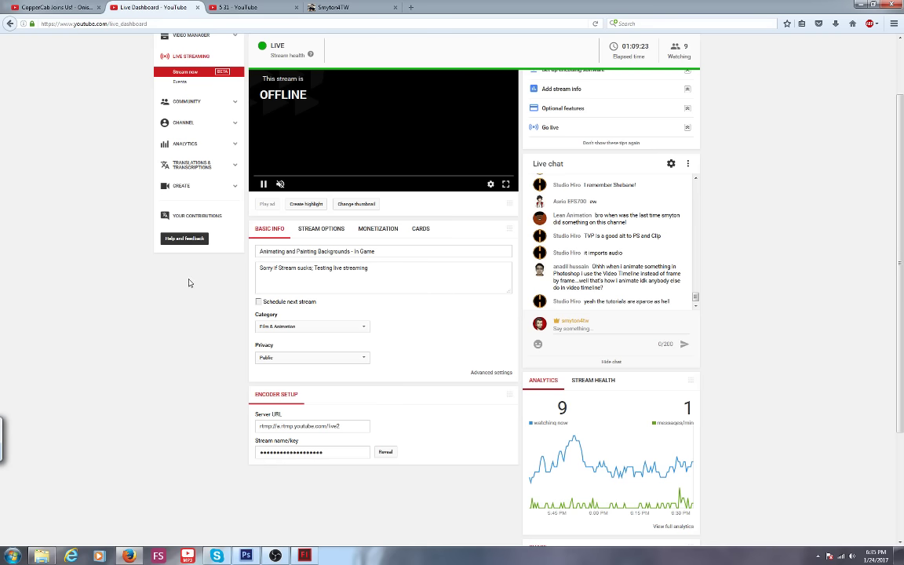
click(247, 556)
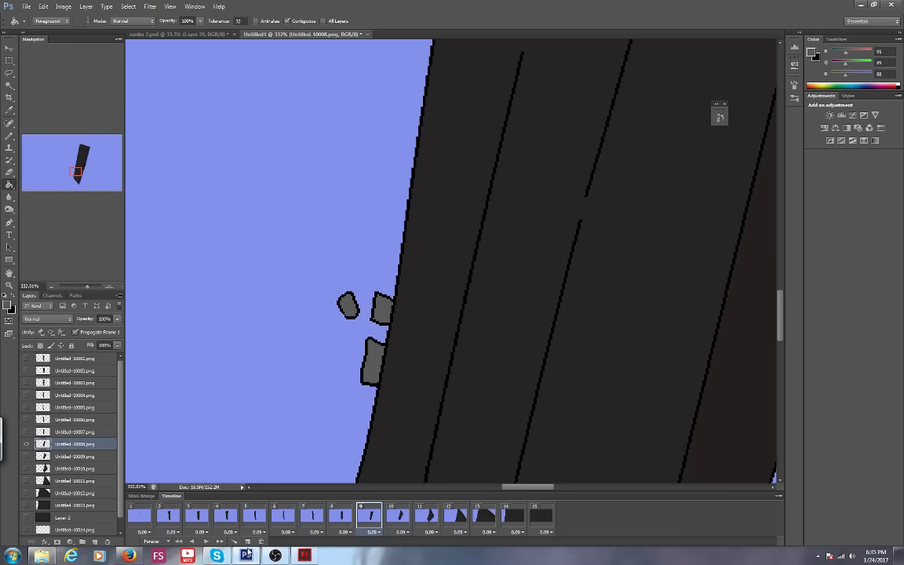
mouse_move(76, 160)
mouse_down()
mouse_move(81, 146)
mouse_move(79, 179)
mouse_up()
click(397, 507)
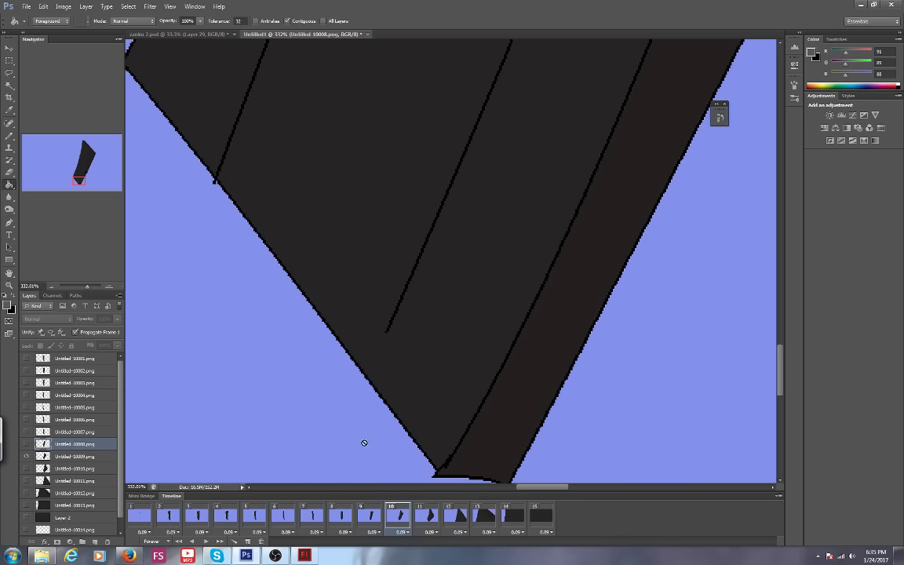
key(ctrl+1)
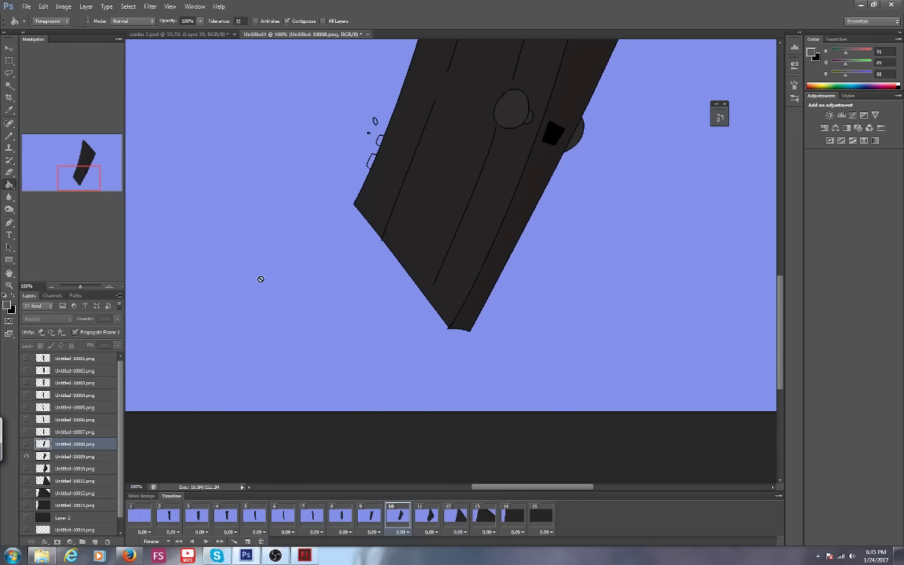
drag(261, 280, 211, 500)
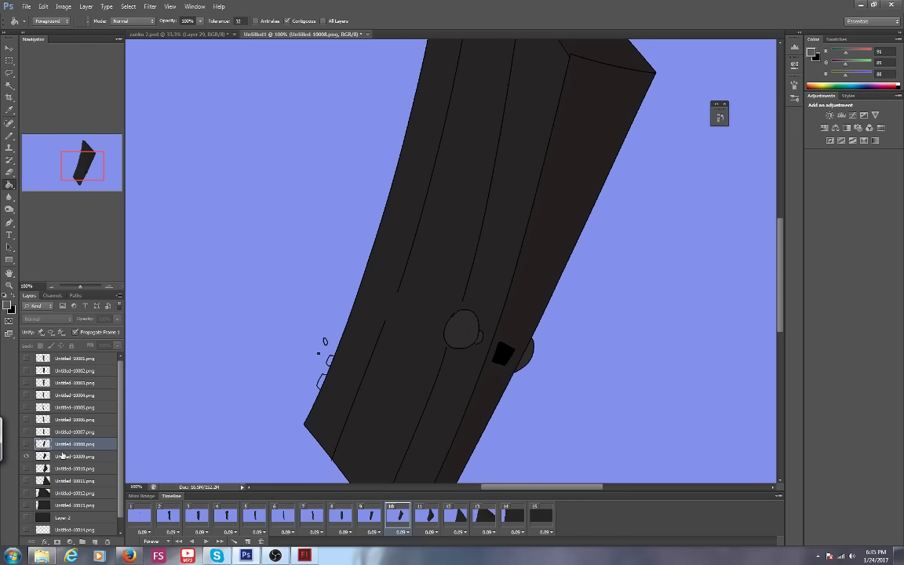
click(61, 456)
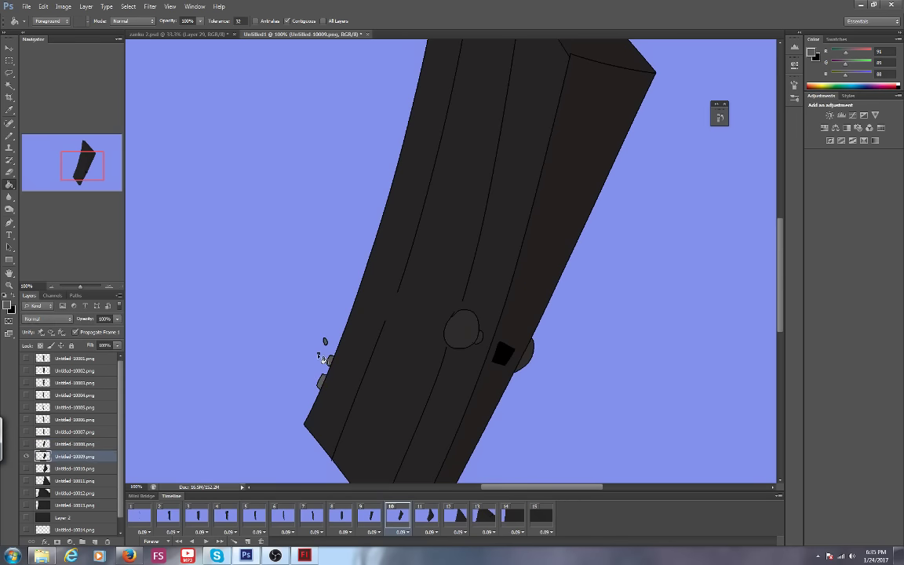
key(ctrl+plus)
key(ctrl+plus)
drag(90, 177, 79, 173)
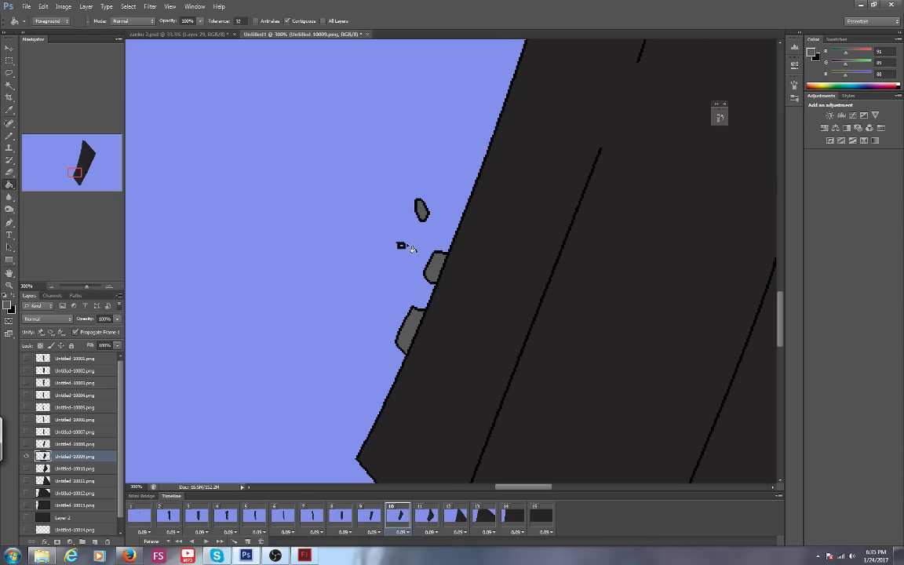
key(ctrl+plus)
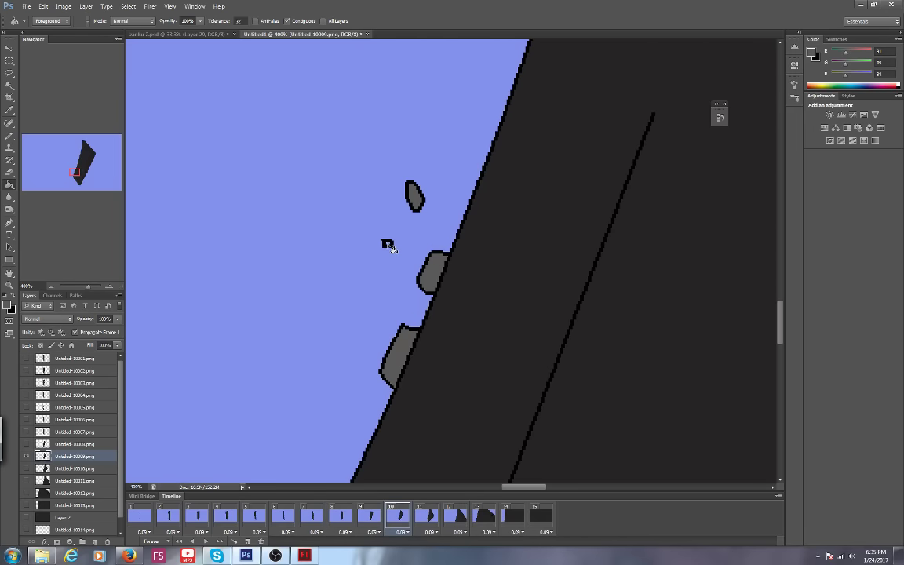
Examine the filled door panels, hinge pieces and loose fragments close up across the animation frames.
mouse_move(74, 171)
mouse_down()
mouse_move(82, 144)
mouse_move(76, 161)
mouse_up()
click(295, 321)
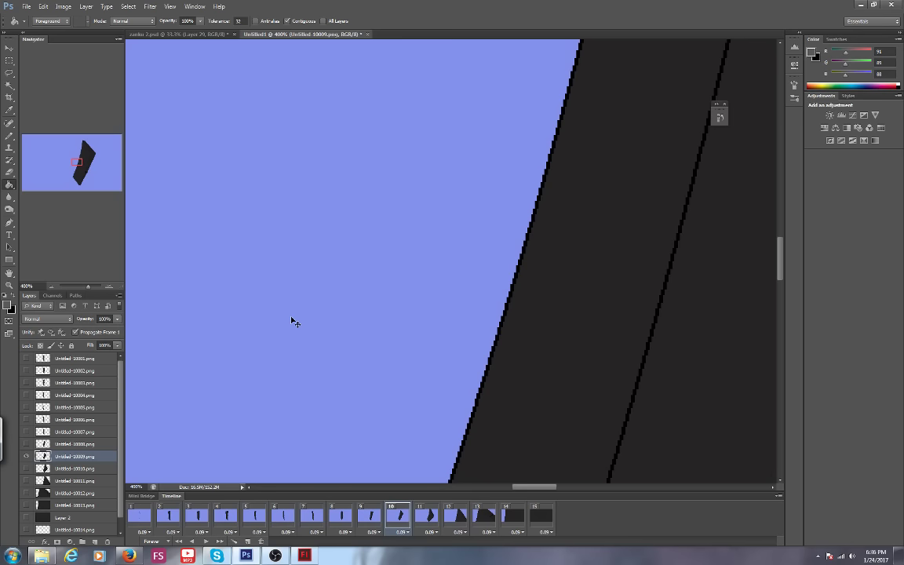
key(Right)
key(ctrl+minus)
click(79, 180)
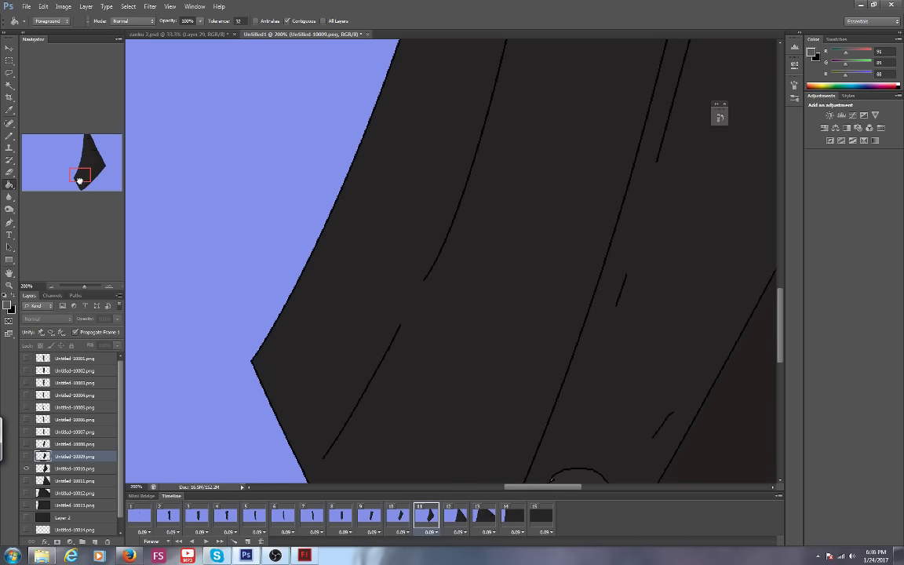
key(Right)
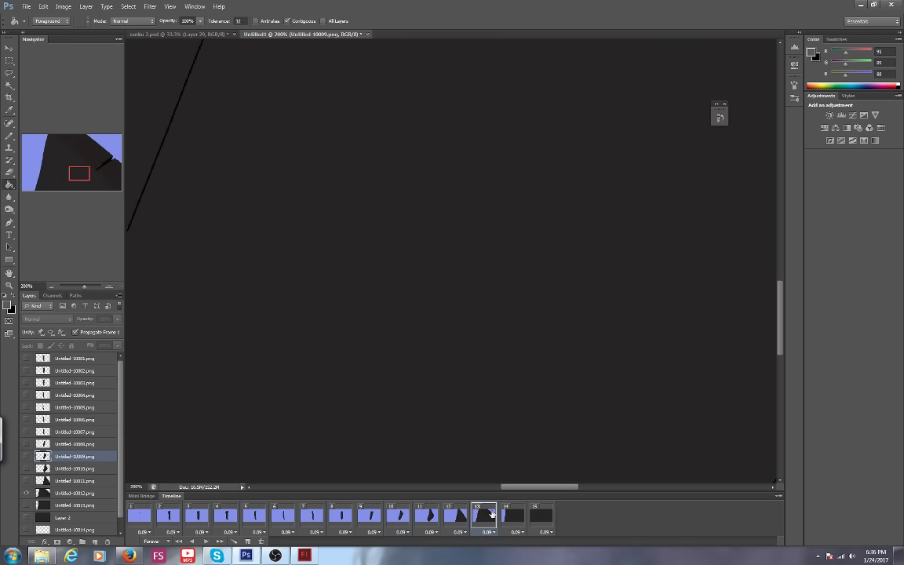
key(Right)
key(Left)
click(418, 516)
key(Left)
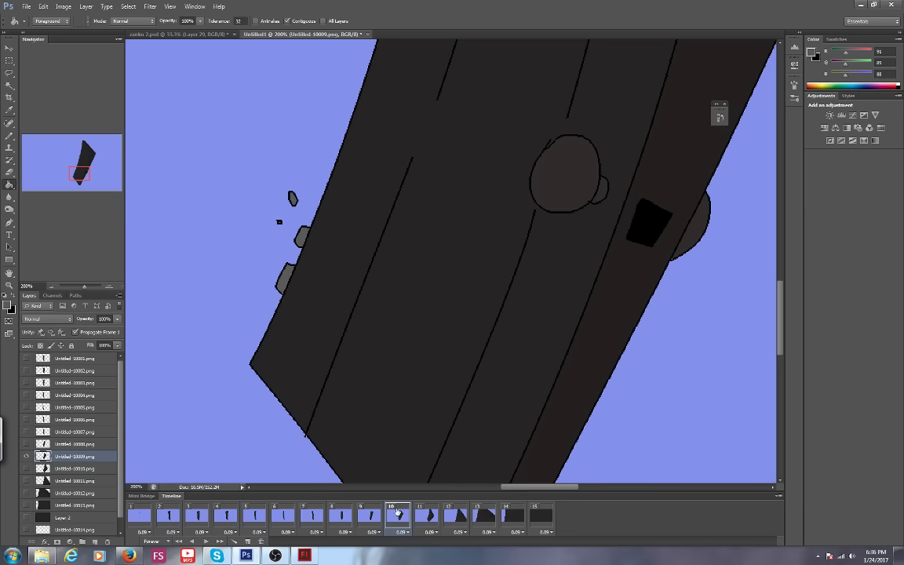
click(363, 517)
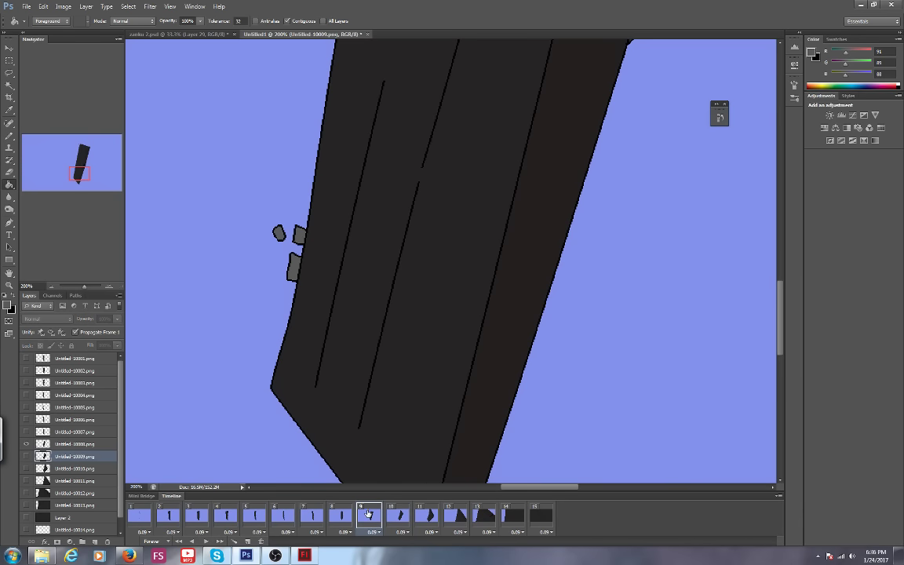
drag(71, 161, 77, 174)
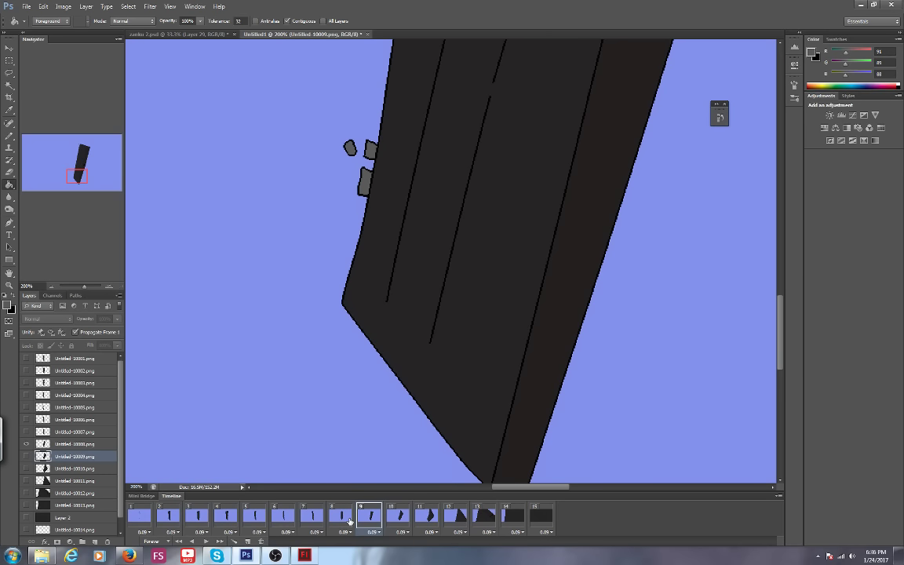
click(227, 515)
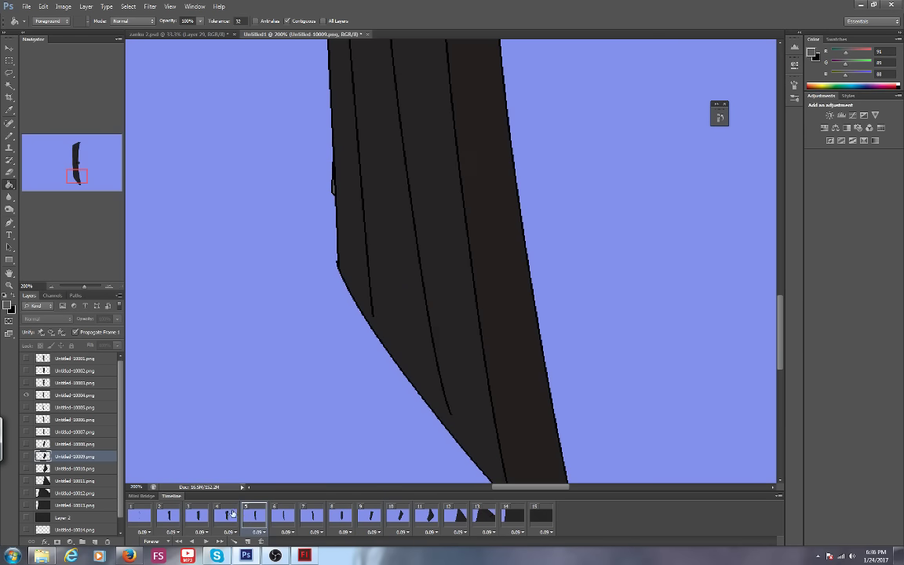
Play the door animation at full view and step through frames 1 to 10 to check the coloring.
drag(84, 287, 76, 287)
click(204, 541)
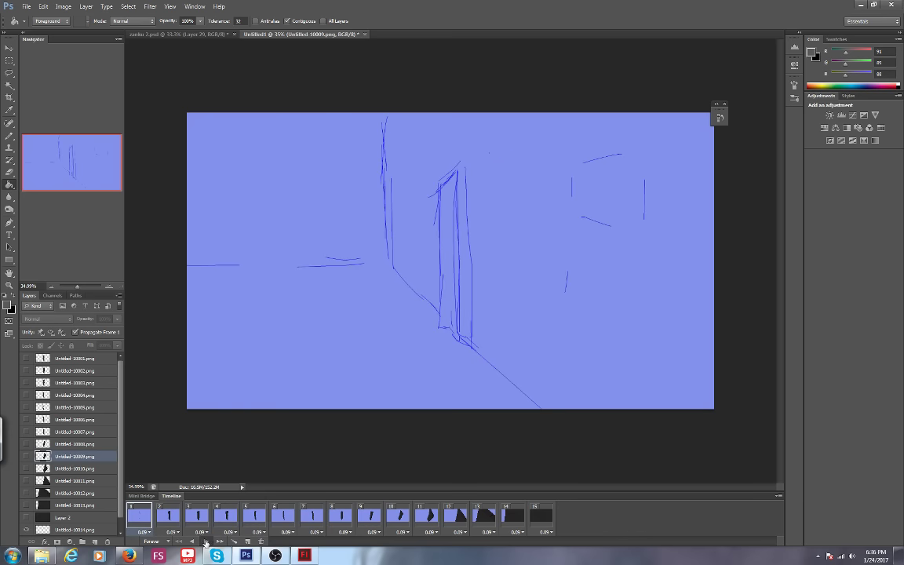
click(204, 541)
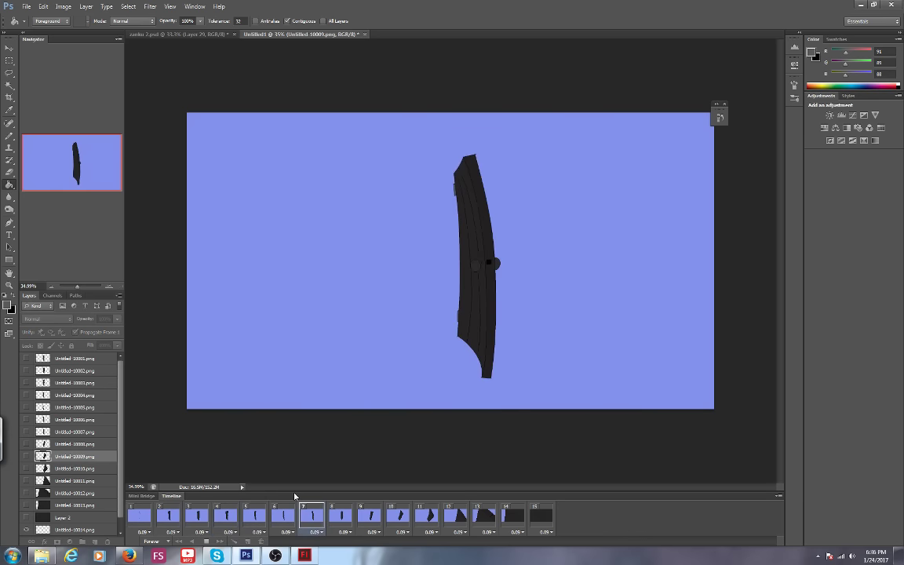
click(244, 515)
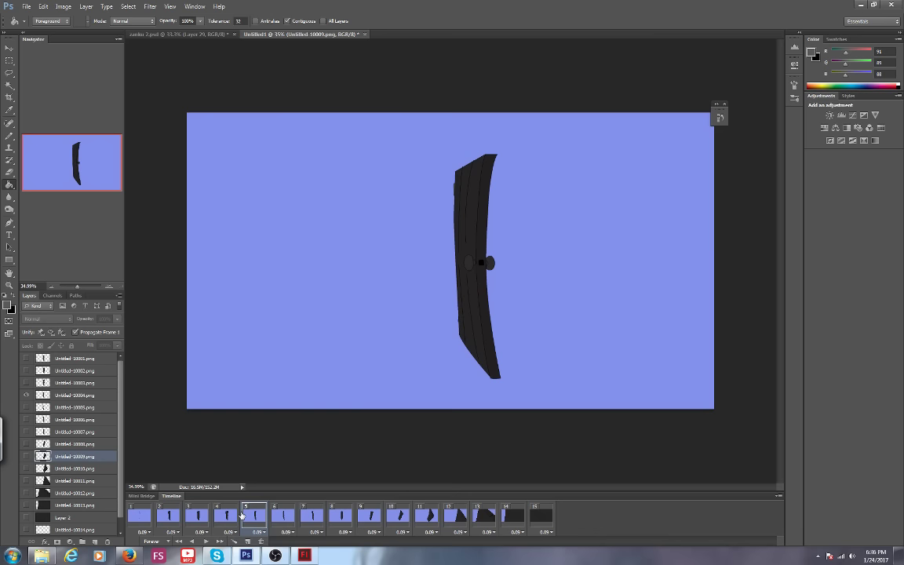
click(140, 515)
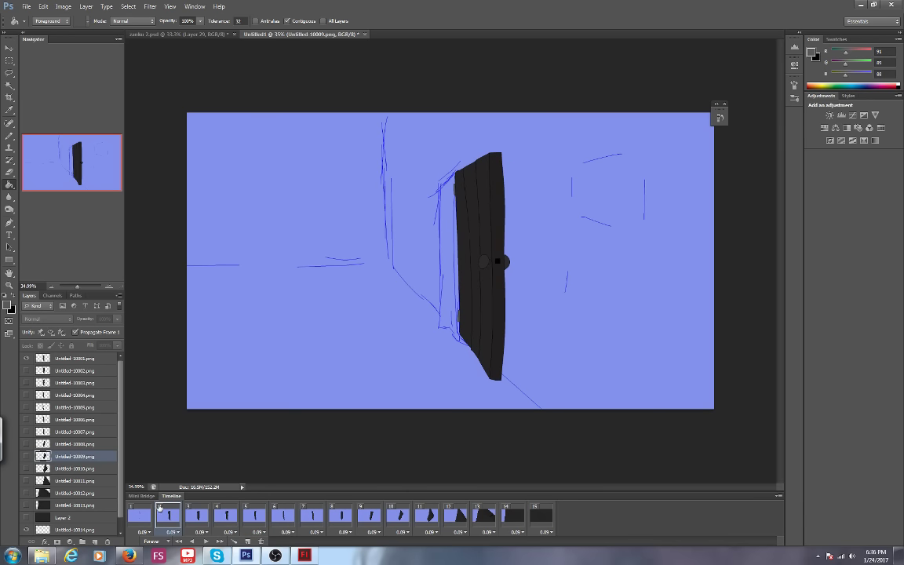
click(226, 515)
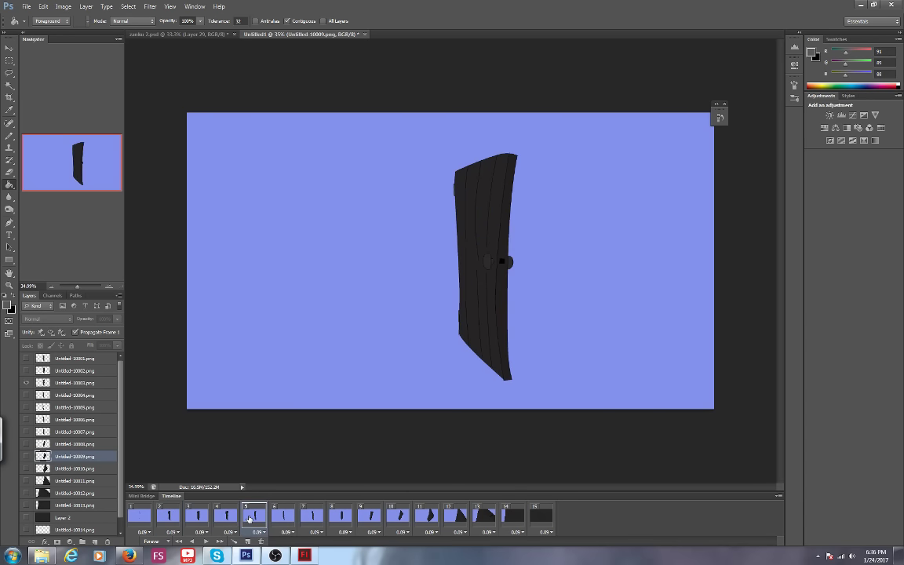
click(254, 516)
click(292, 515)
click(320, 516)
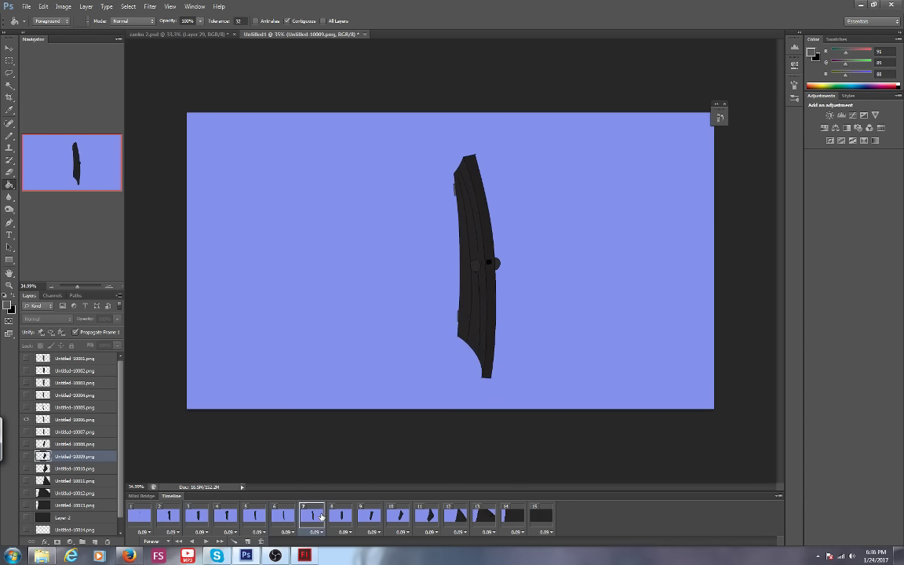
click(340, 515)
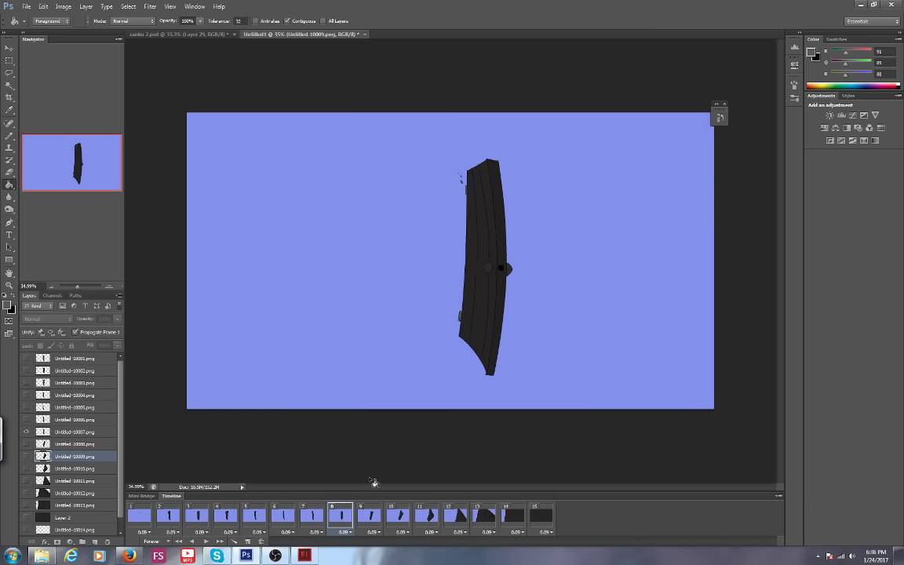
click(369, 516)
click(399, 516)
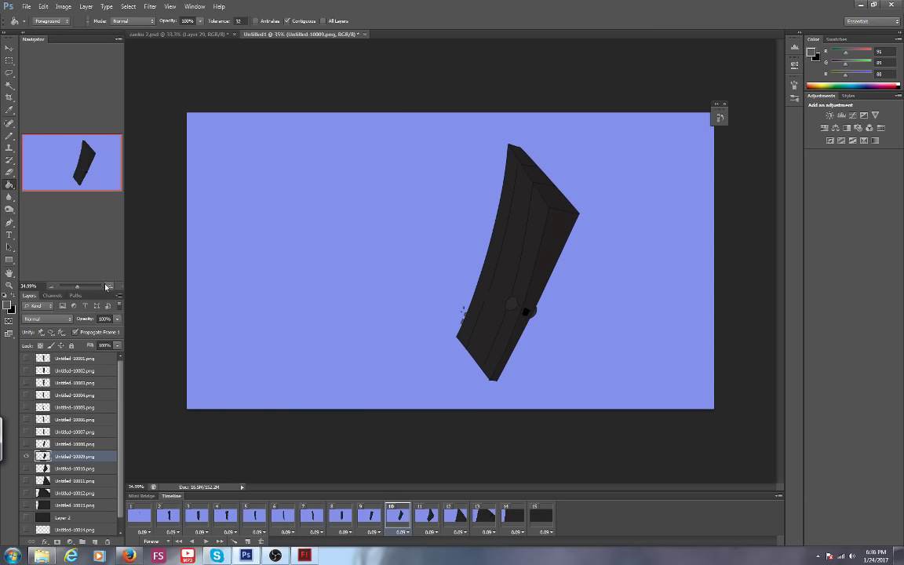
Add a new frame at the end of the timeline showing only sketch layer Untitled-10014.png over the blue background.
scroll(118, 440, down, 1)
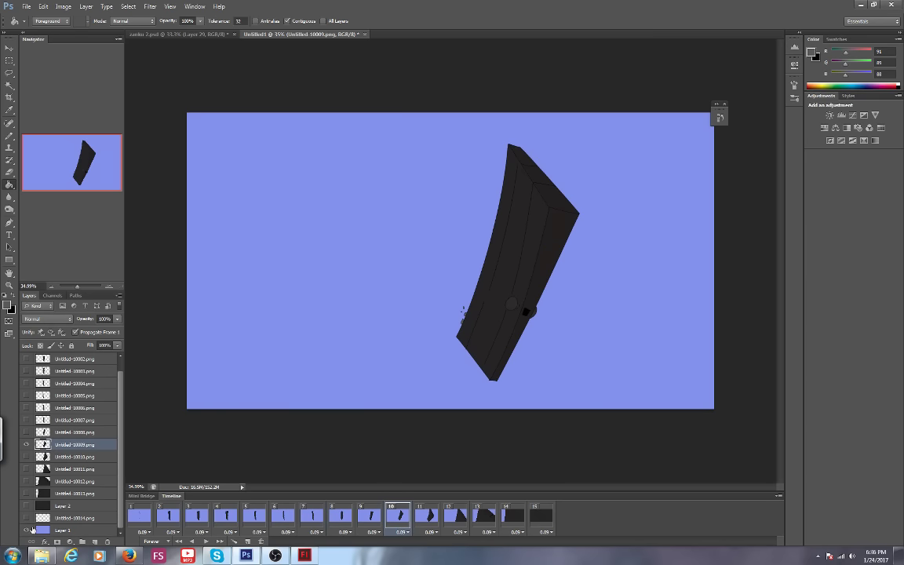
click(26, 518)
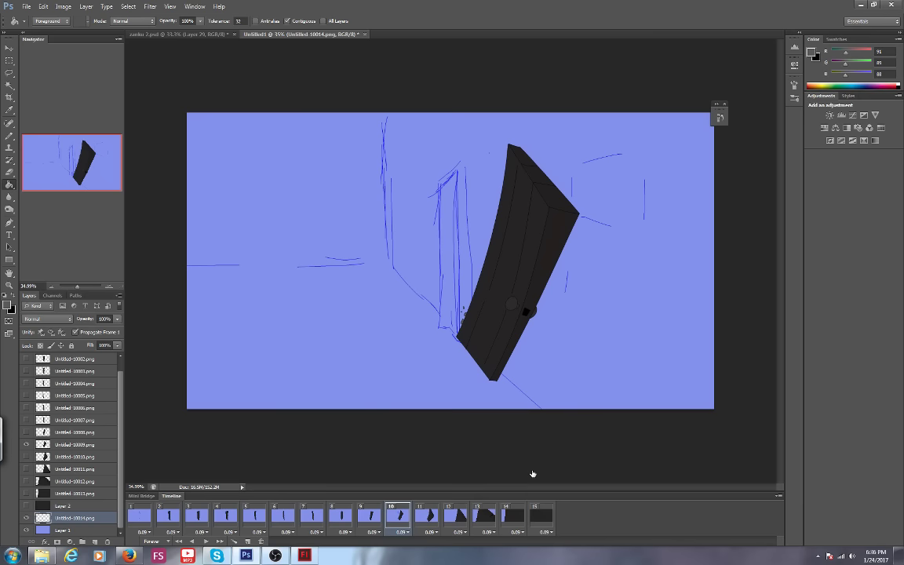
click(247, 542)
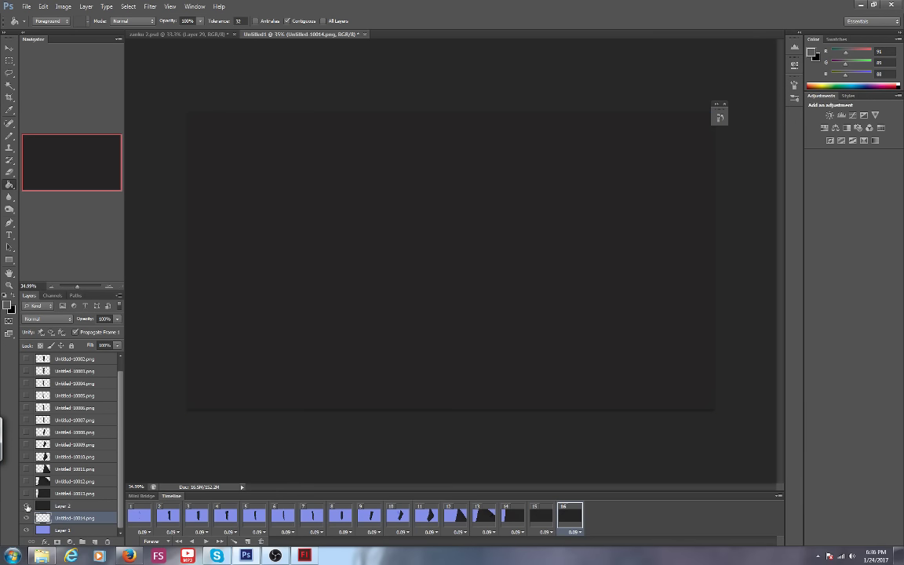
click(26, 444)
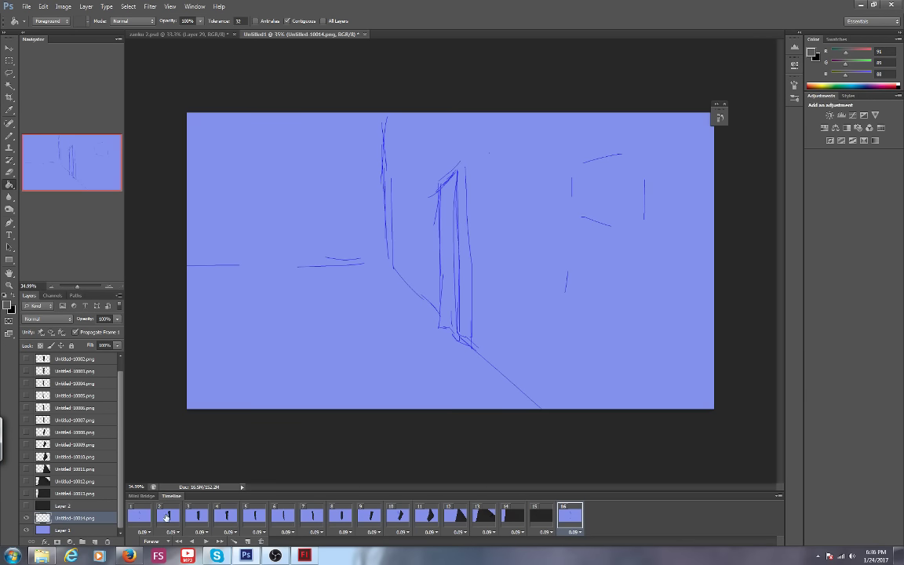
Show door layer Untitled-10001.png together with the sketch on frame 16, using frame 2 as reference and undoing the mistaken Untitled-10002.png visibility.
click(166, 516)
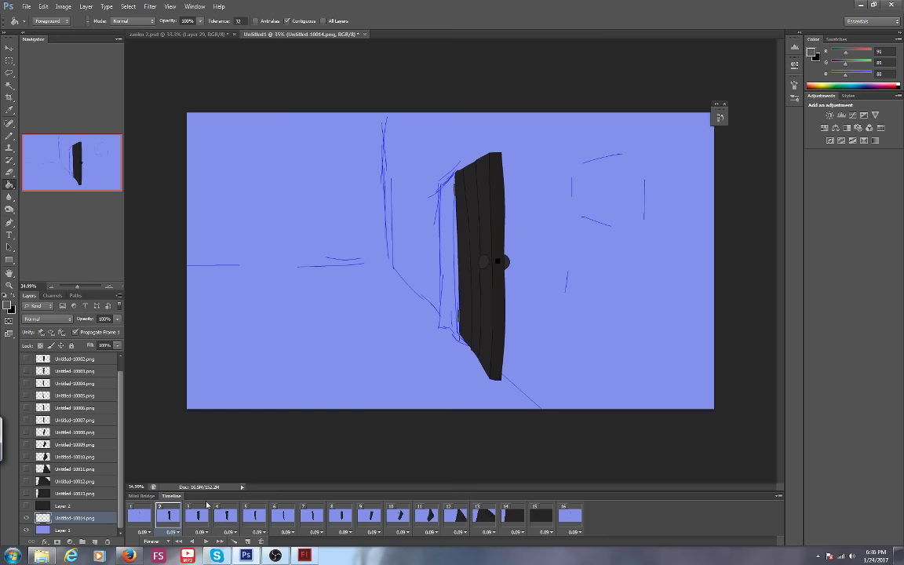
click(570, 515)
click(27, 360)
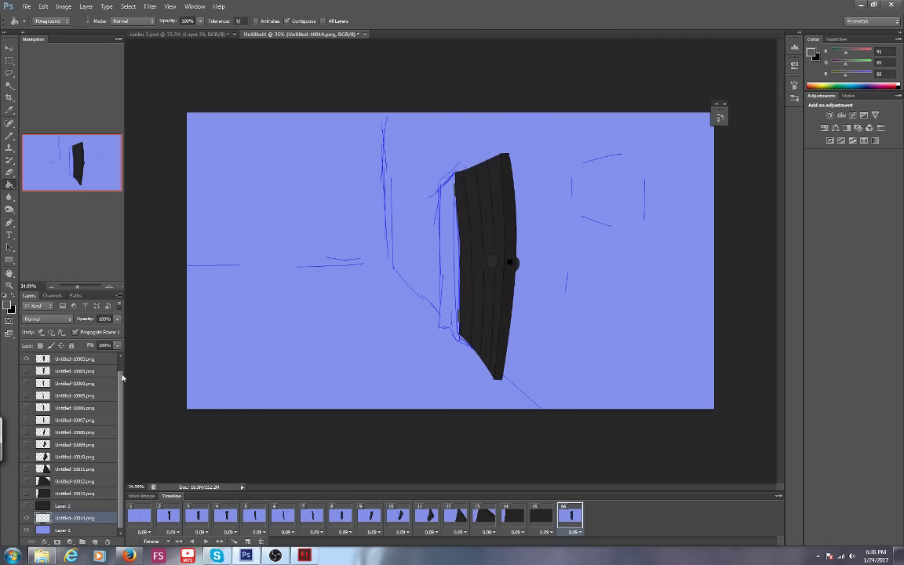
key(ctrl+z)
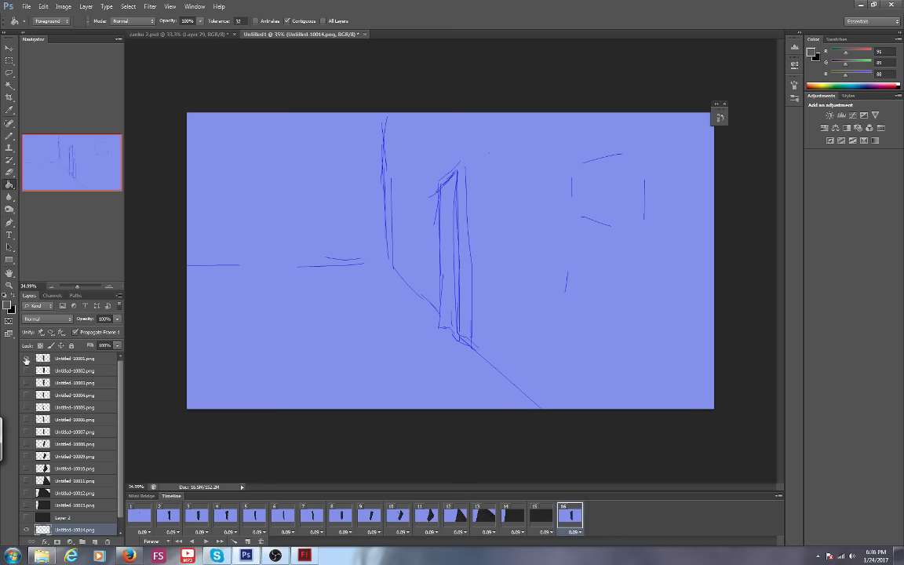
key(ctrl+z)
click(550, 516)
click(571, 516)
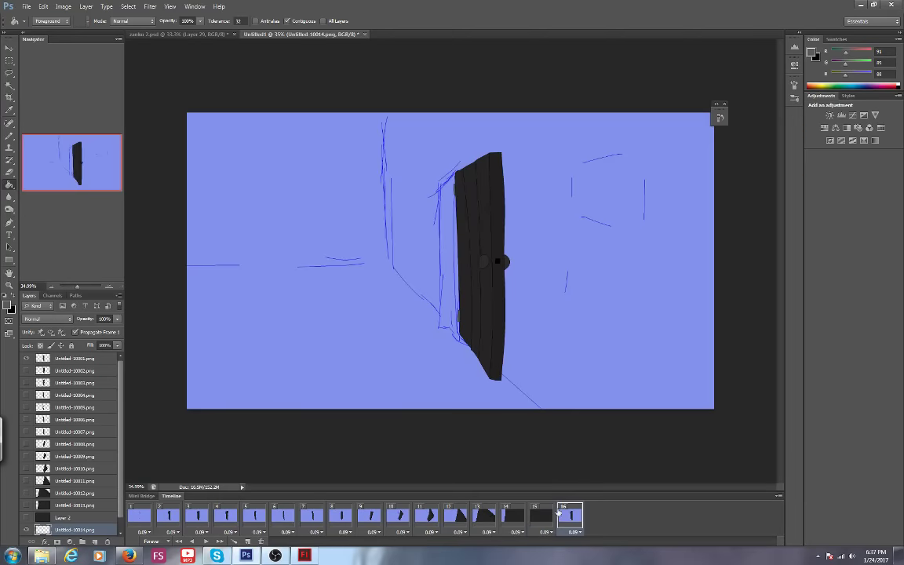
Compare frame 16 with frame 1, restore the sketch's visibility, and add an empty layer directly above Untitled-10014.png.
click(139, 515)
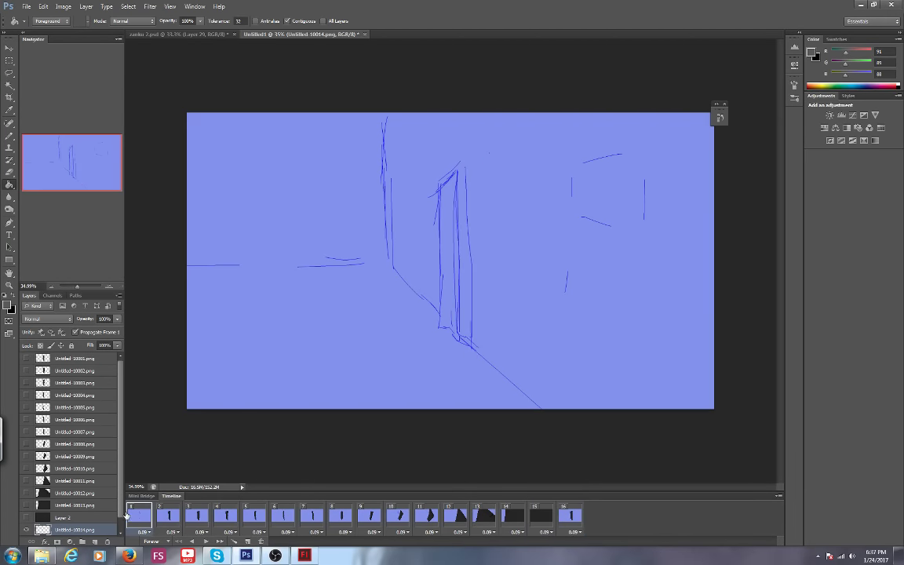
click(541, 516)
click(571, 515)
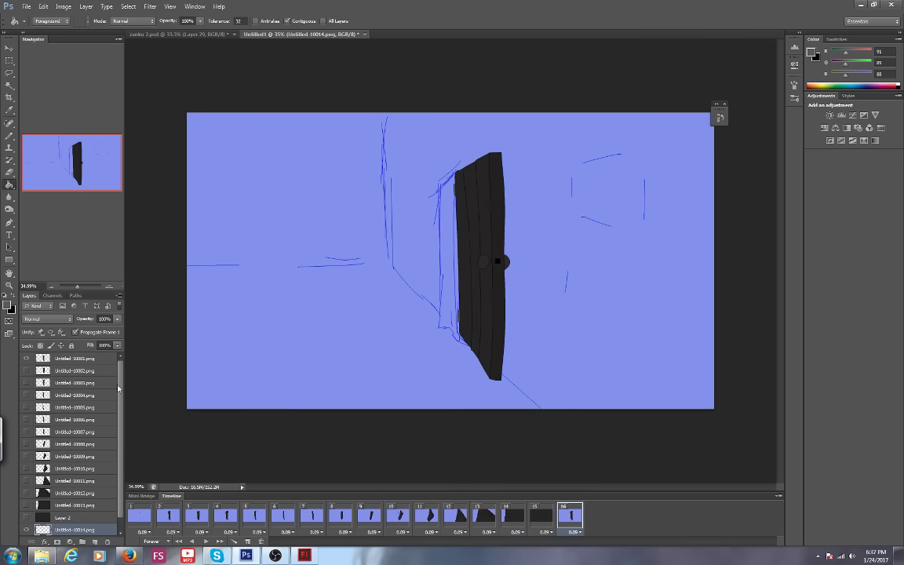
scroll(120, 389, down, 1)
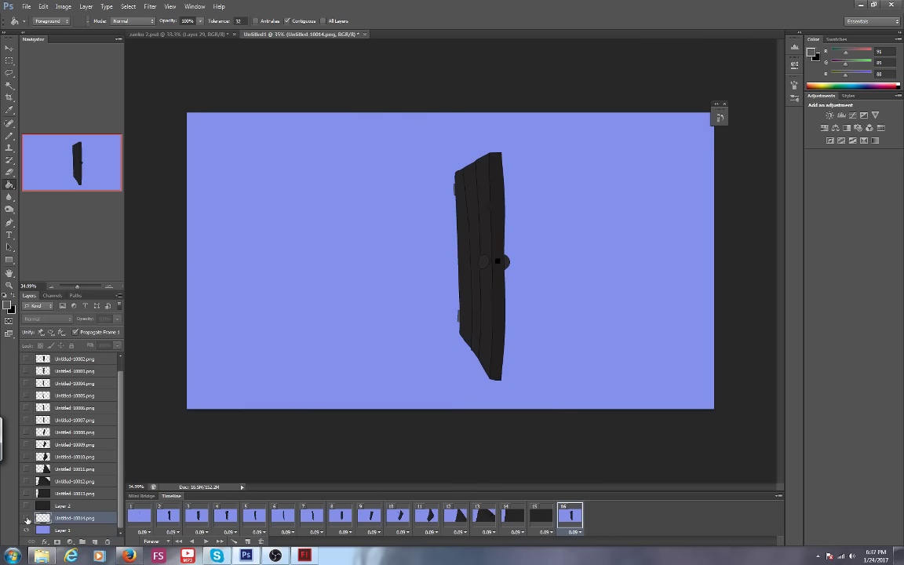
key(ctrl+z)
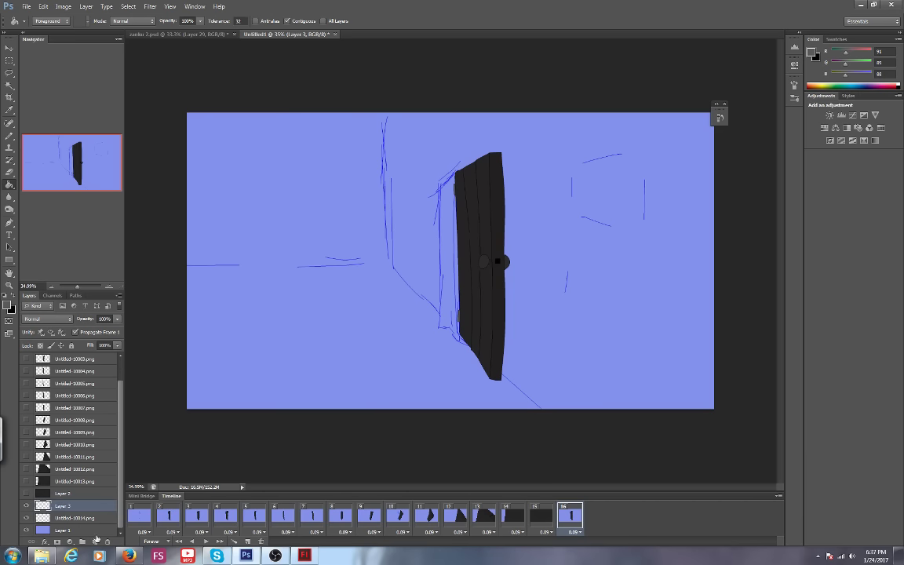
Switch between Firefox and Photoshop to check the newest live chat messages on the YouTube dashboard.
click(129, 556)
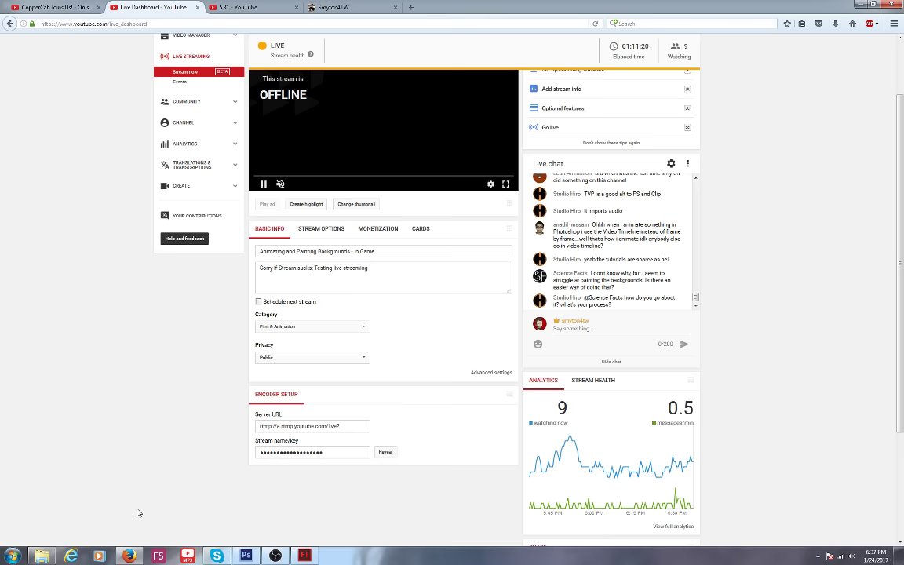
key(alt+Tab)
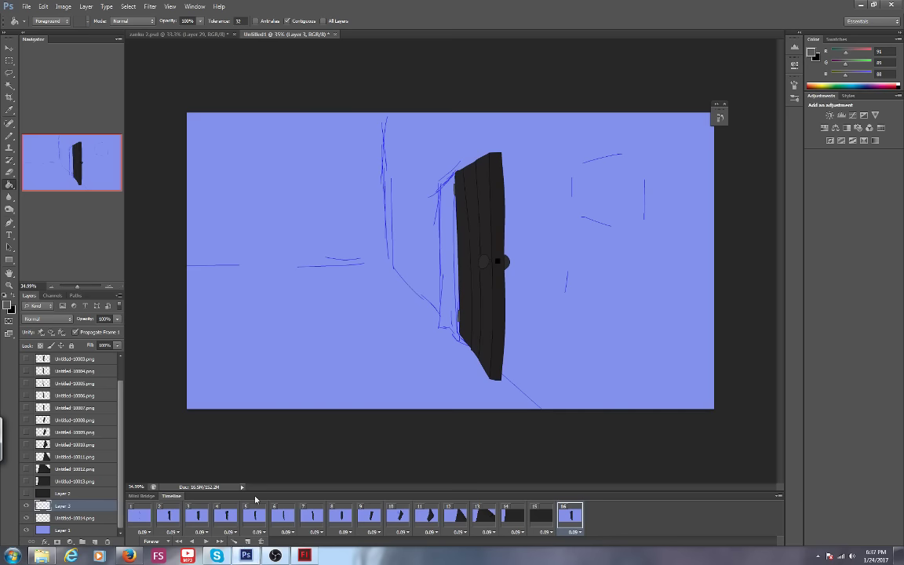
click(130, 555)
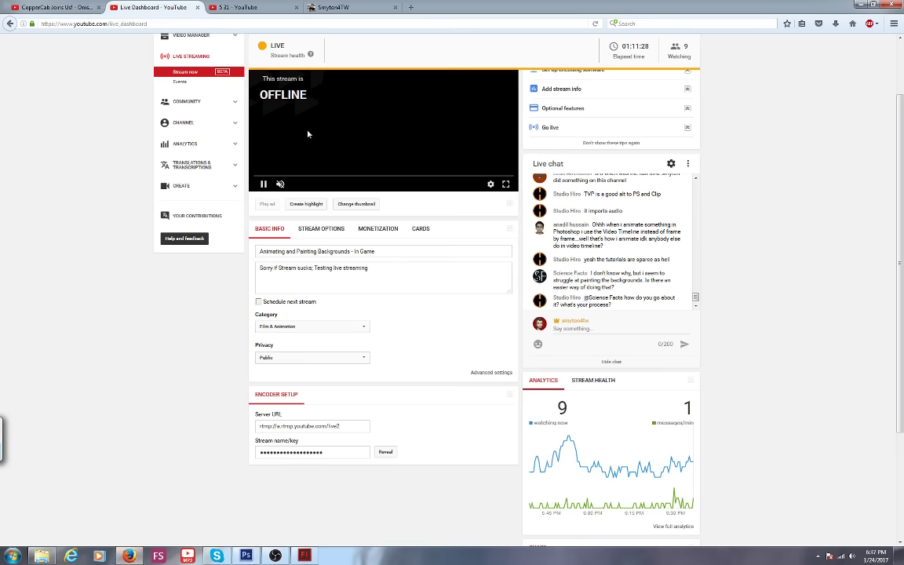
click(130, 555)
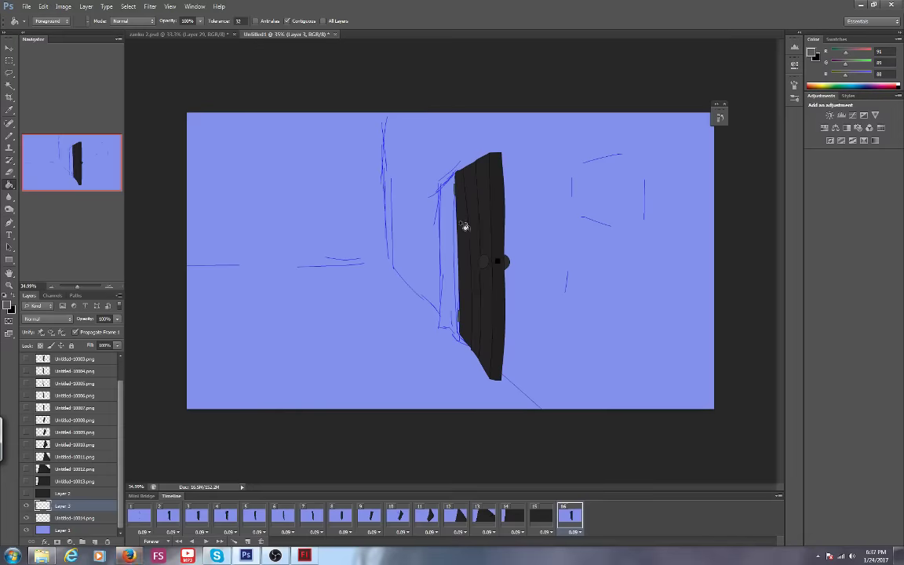
drag(76, 287, 79, 287)
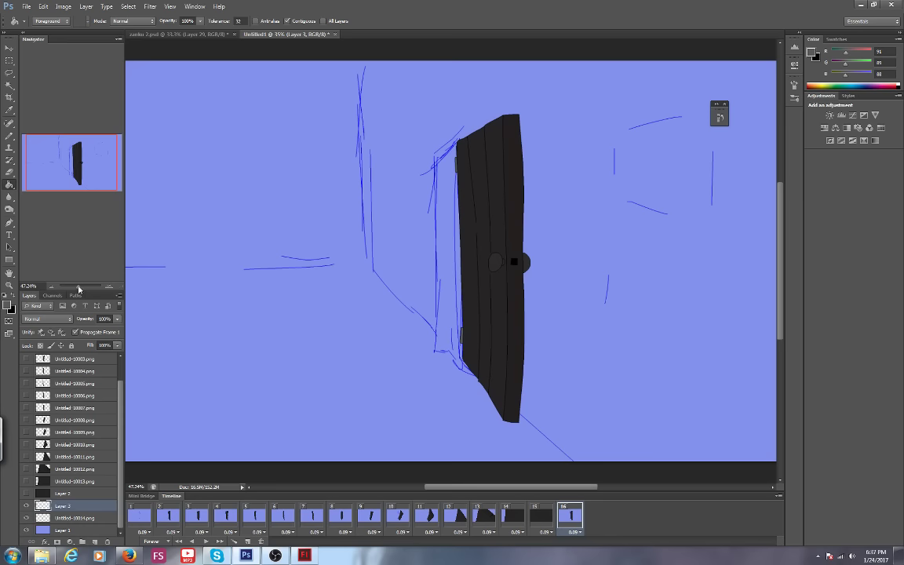
click(129, 555)
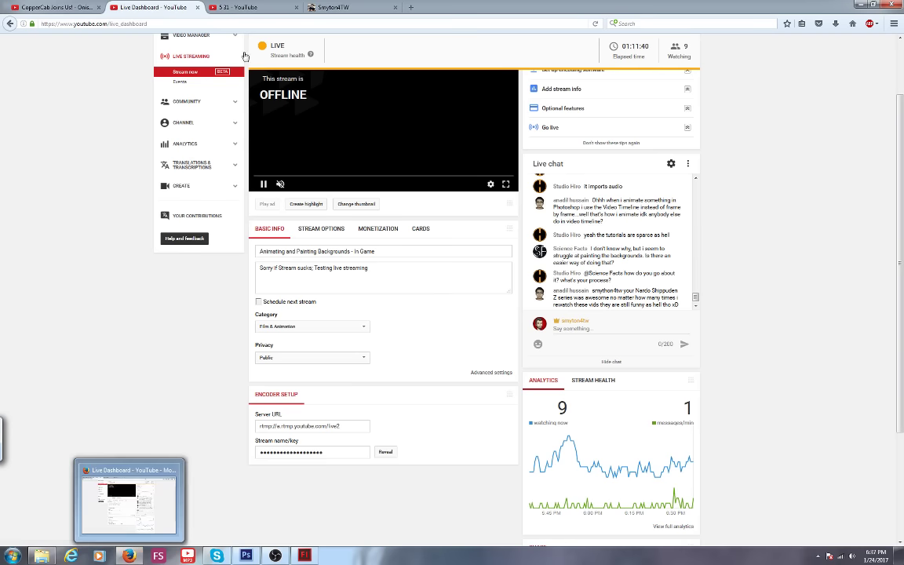
Open the DeviantArt website in a new Firefox tab.
click(411, 8)
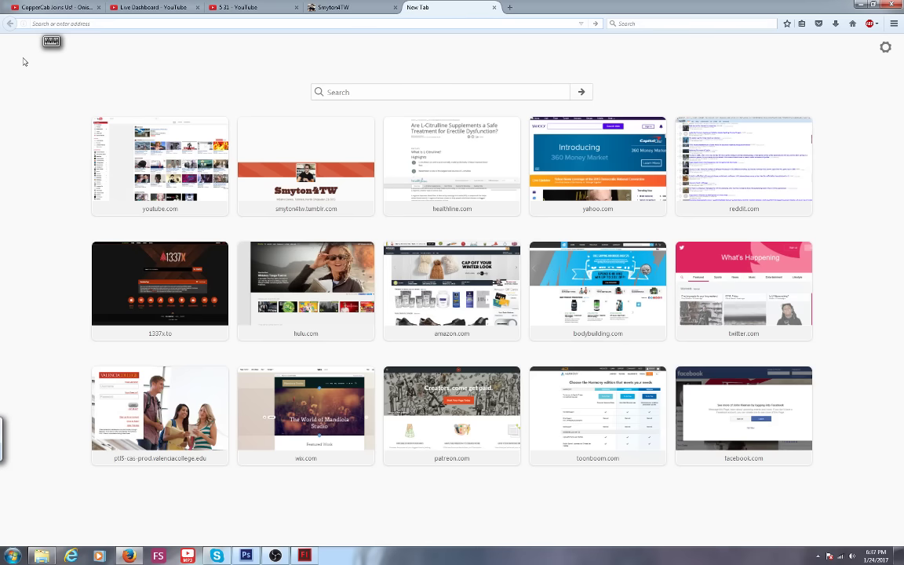
click(50, 40)
click(139, 100)
click(127, 83)
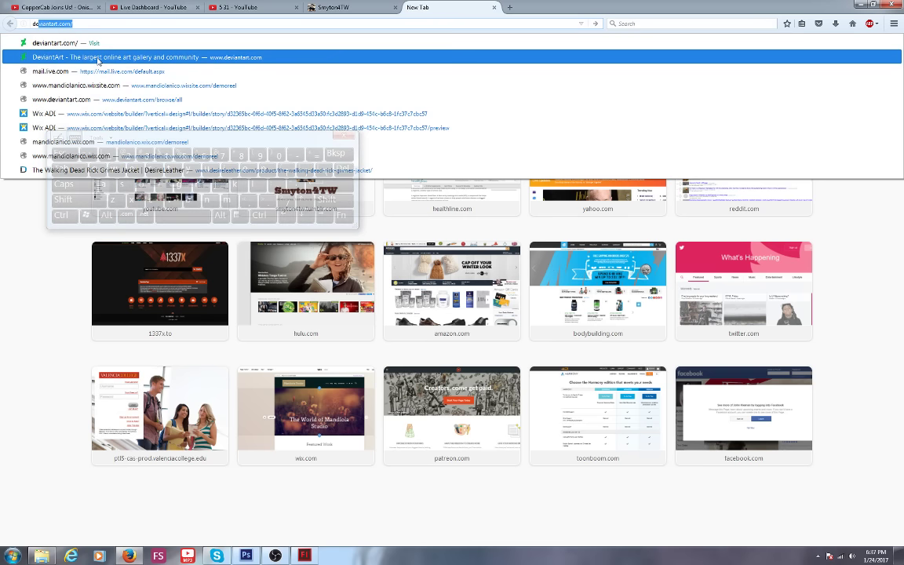
click(98, 60)
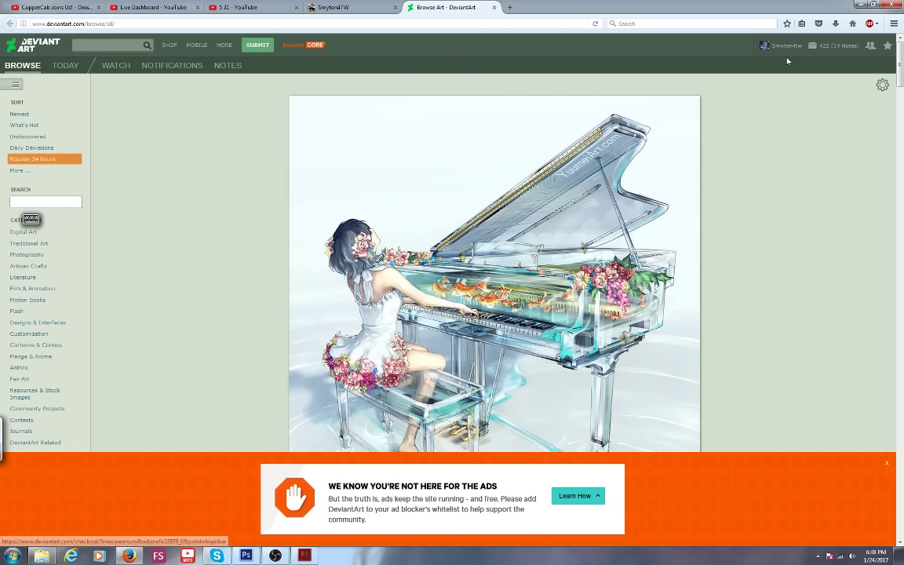
Open the My Brush Pack page from the favourites of the signed-in DeviantArt profile.
click(768, 48)
click(768, 47)
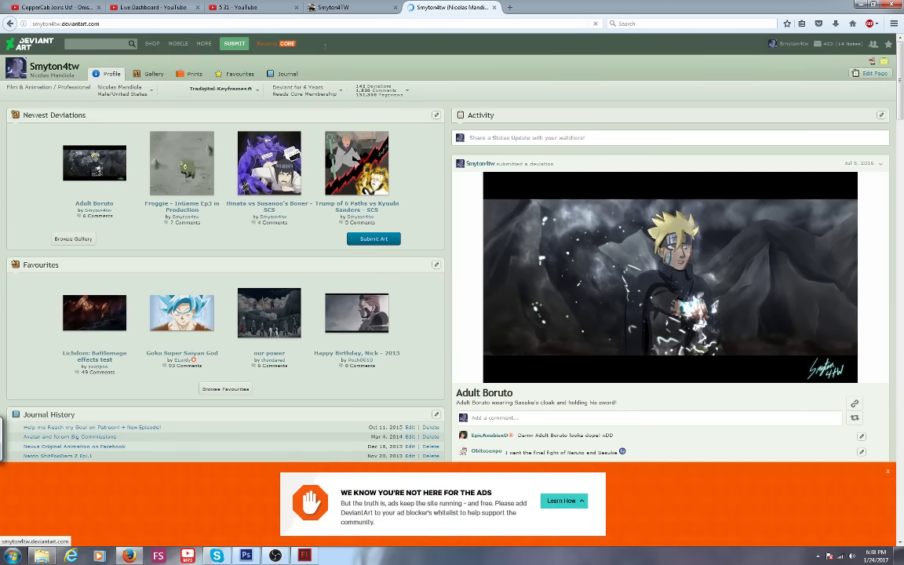
click(209, 390)
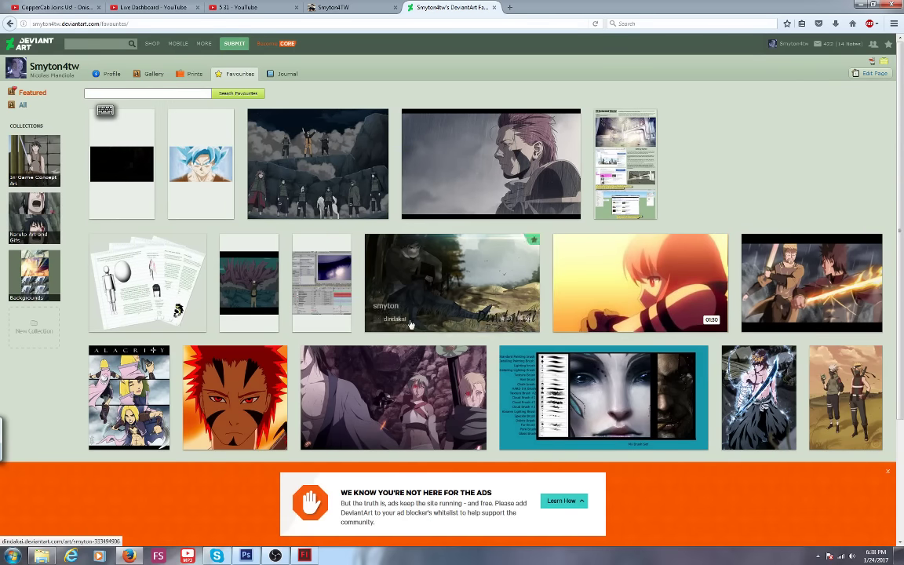
click(526, 404)
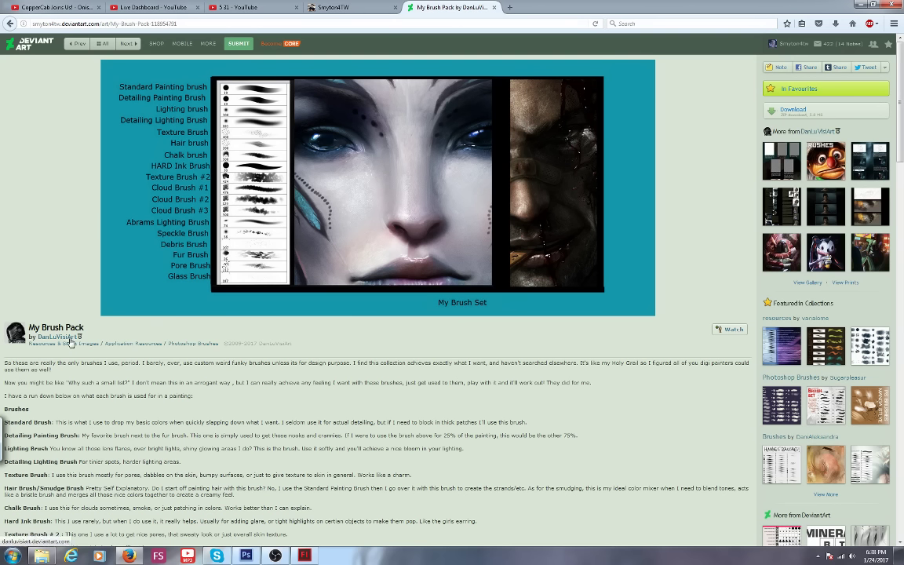
Switch to Photoshop and sample a dark brown foreground color from the painted background in the other open document.
click(246, 555)
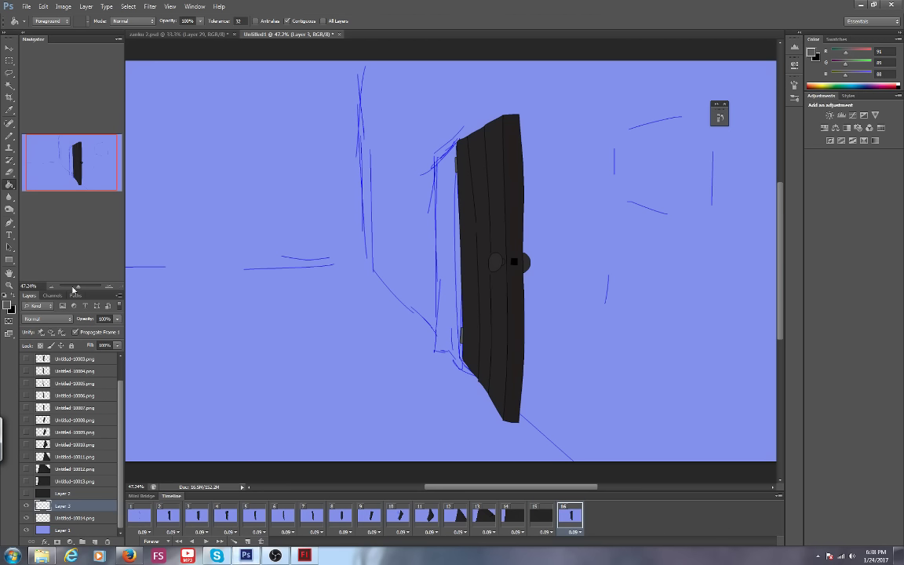
click(9, 171)
key(l)
click(150, 34)
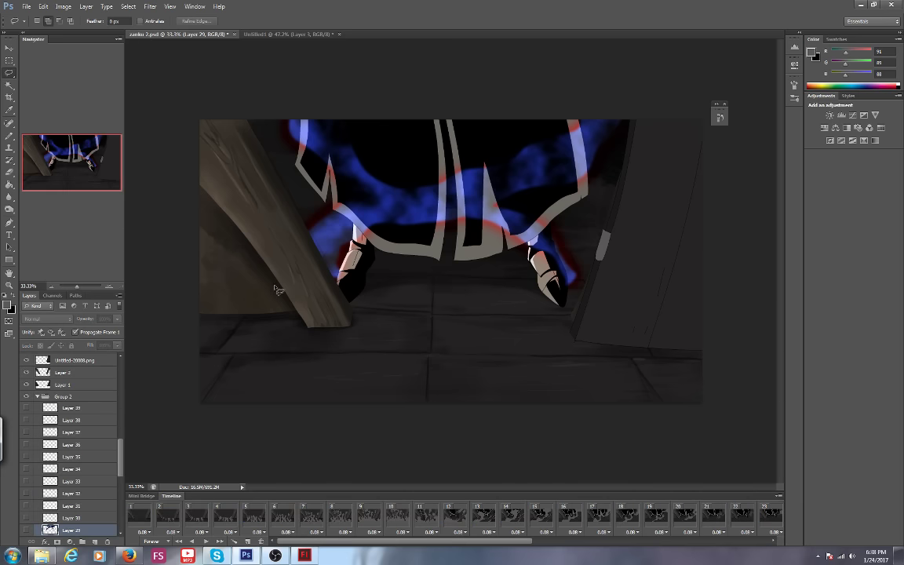
key(i)
click(8, 306)
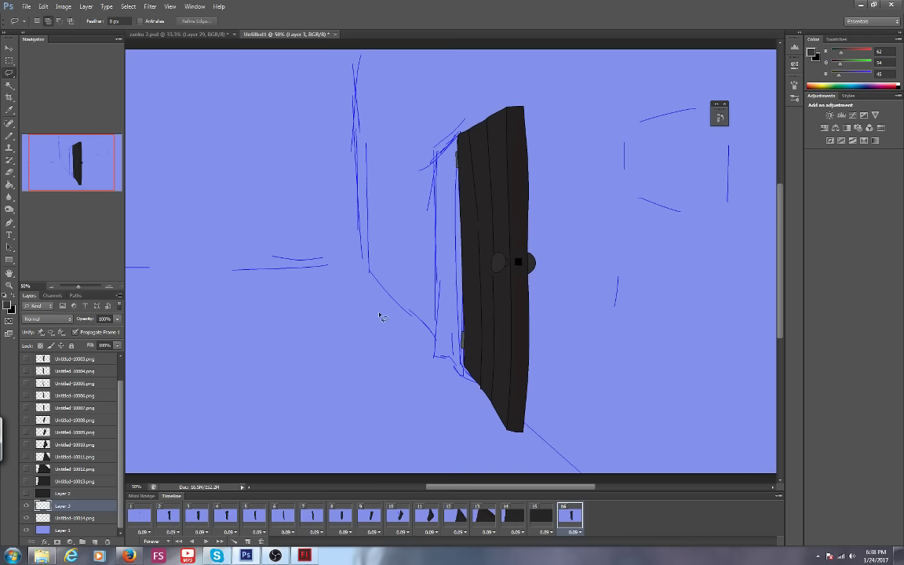
Lower door layer Untitled-10001.png to 45% opacity and make Layer 3 the active layer again.
key(ctrl+1)
drag(72, 161, 67, 158)
scroll(55, 360, up, 1)
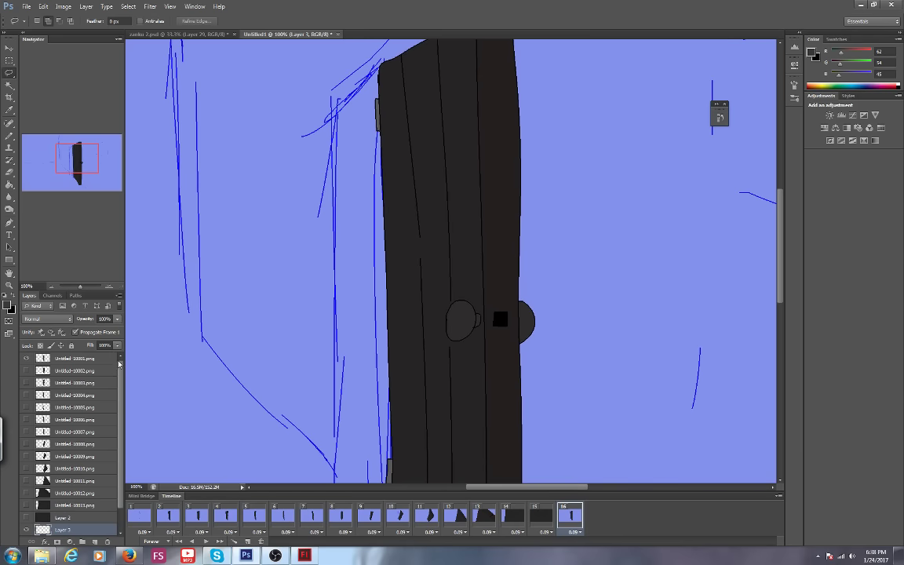
click(55, 359)
scroll(120, 390, down, 1)
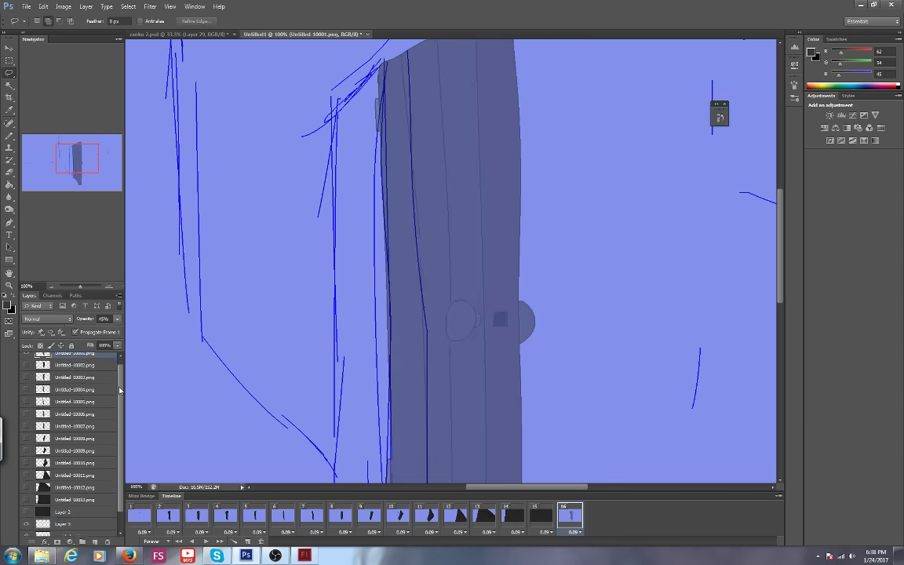
scroll(120, 390, down, 1)
click(63, 506)
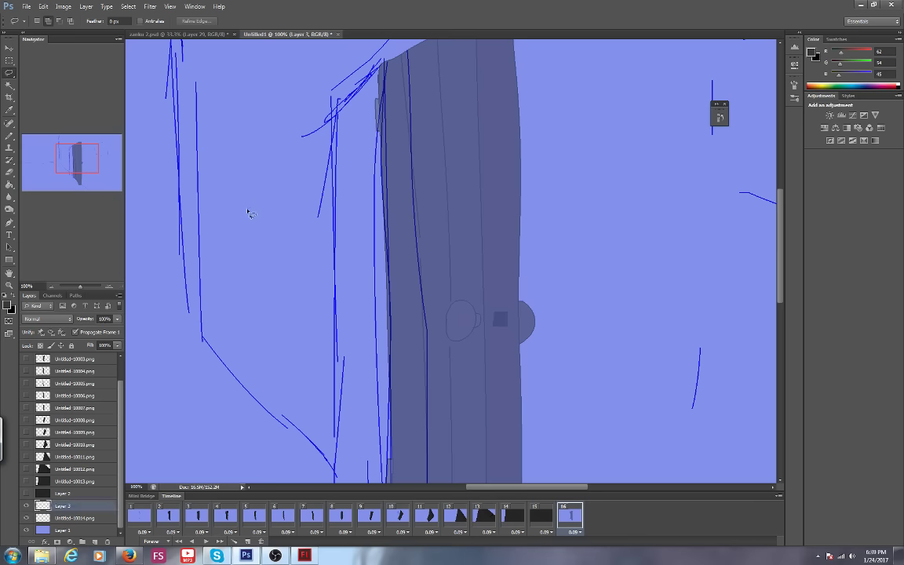
Lasso the narrow vertical strip along the door's hinge edge, following the sketch lines up to the door's top.
key(ctrl+minus)
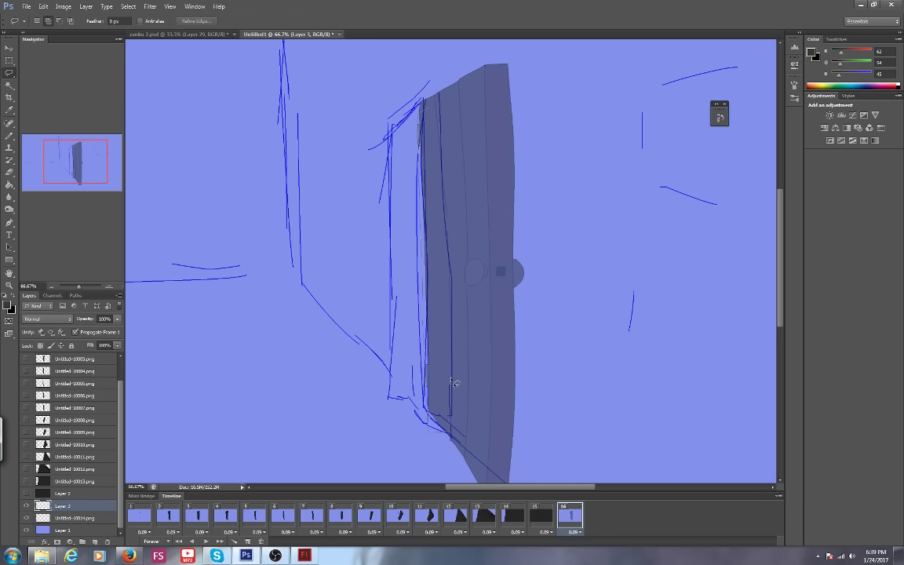
mouse_move(454, 382)
mouse_down()
mouse_move(443, 111)
mouse_move(431, 112)
mouse_up()
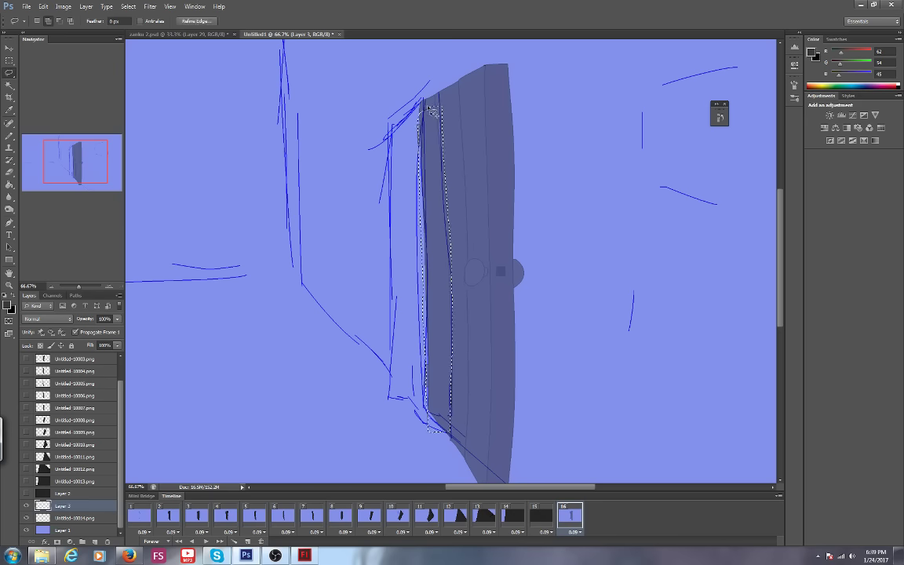
drag(92, 152, 67, 151)
scroll(75, 158, up, 3)
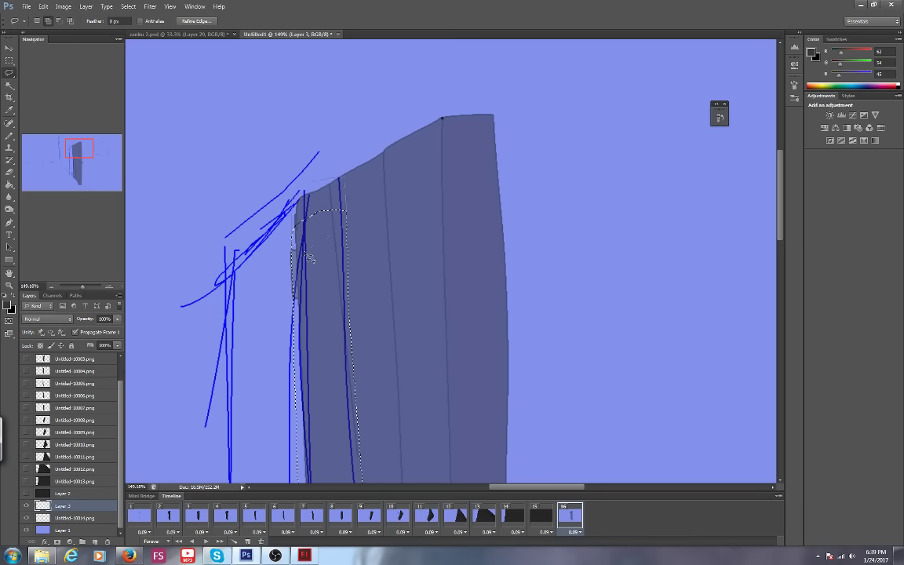
scroll(309, 257, up, 2)
scroll(308, 258, left, 5)
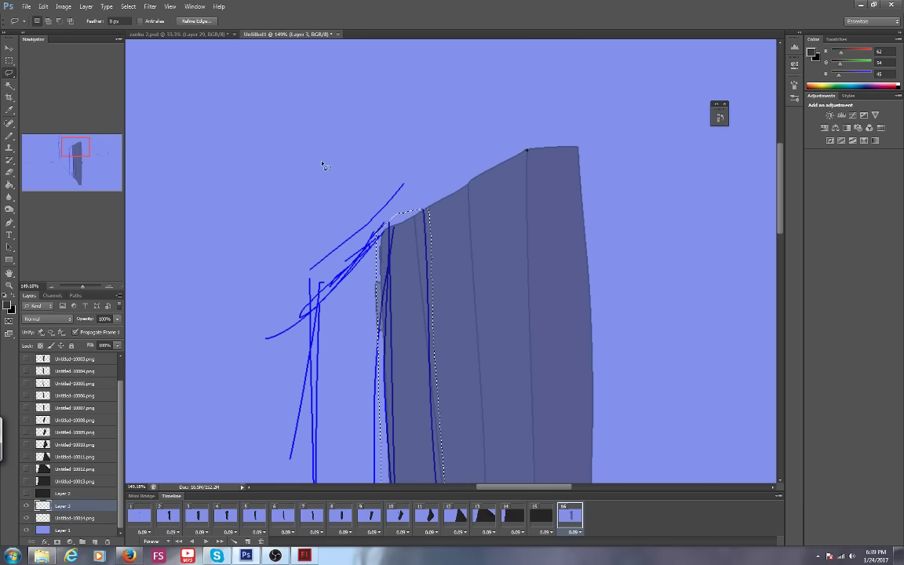
Undo the accidental deselection and extend the lasso selection along the sloped top of the sketched door frame.
click(44, 6)
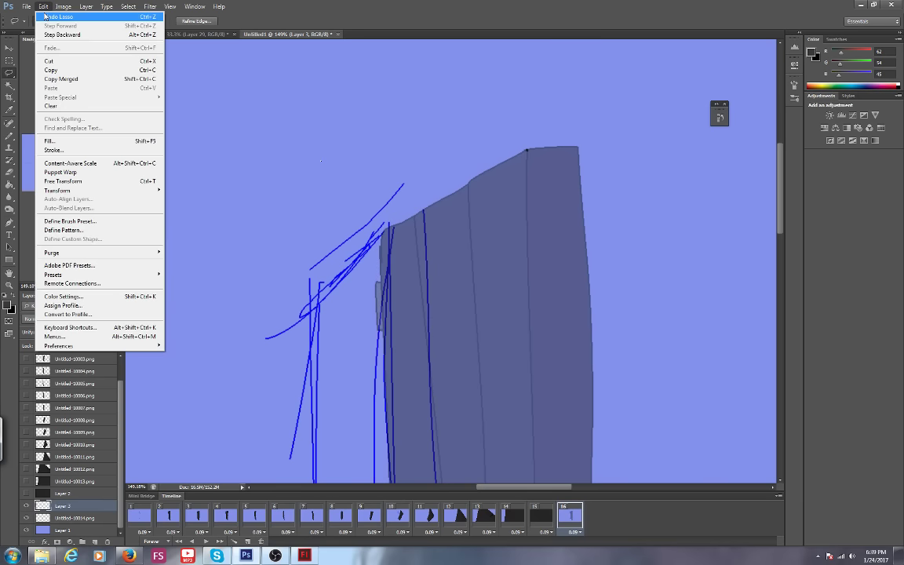
click(46, 16)
drag(73, 147, 69, 153)
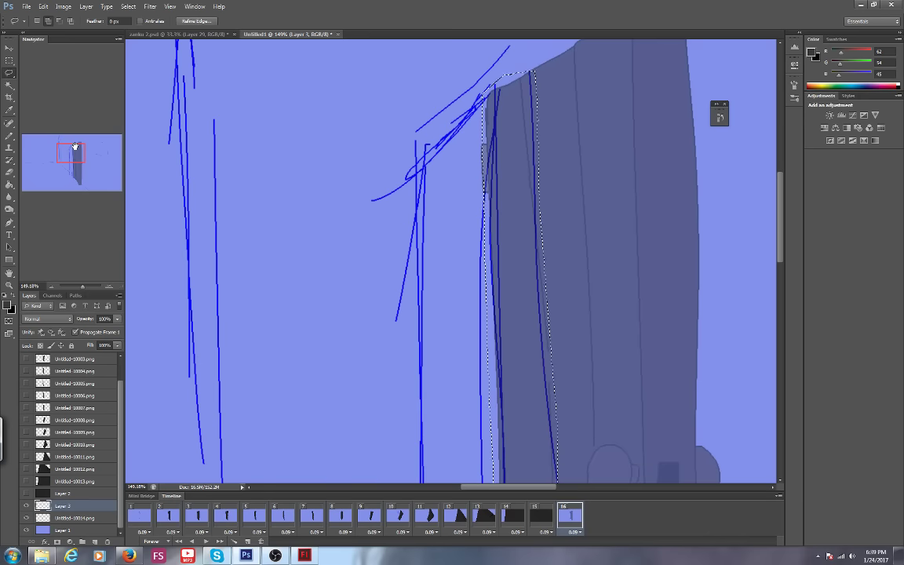
click(535, 54)
scroll(462, 80, down, 2)
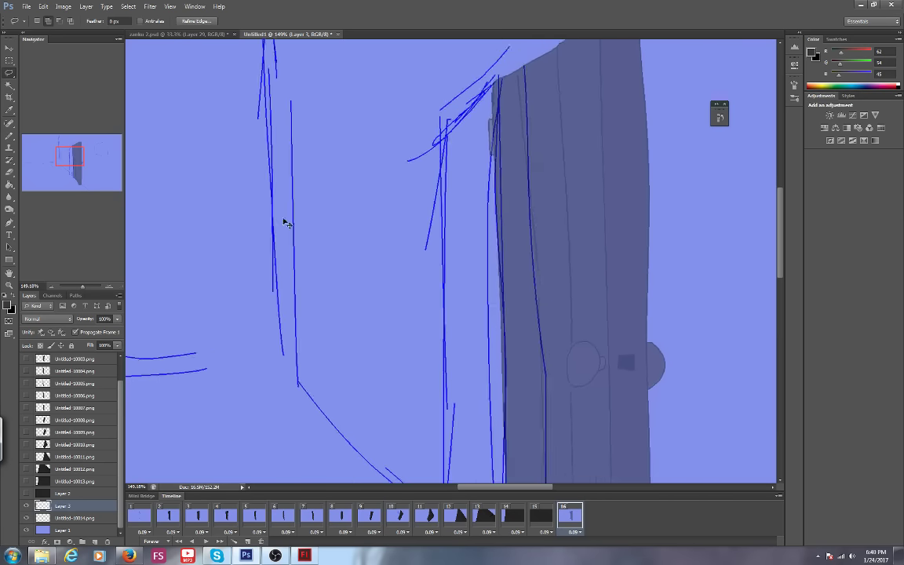
scroll(287, 224, down, 5)
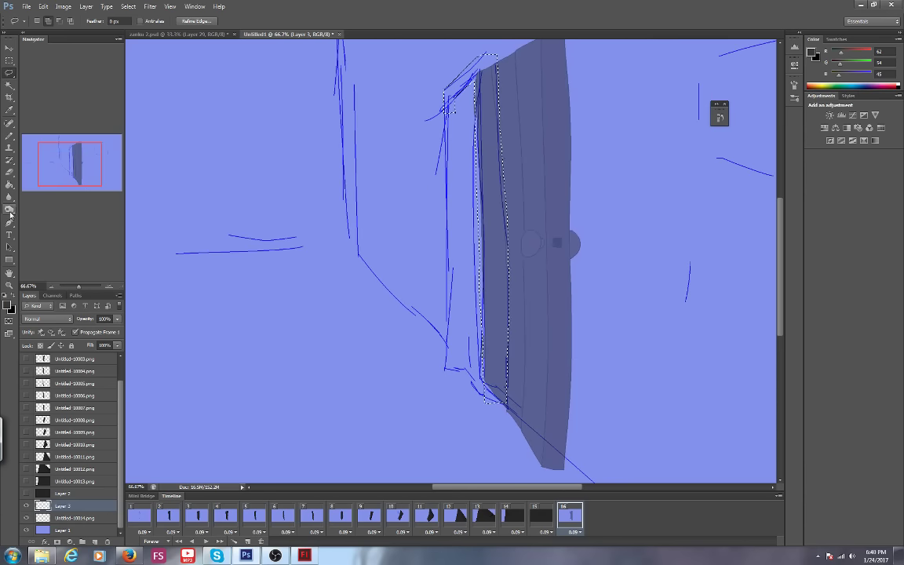
Add the sketched door frame's outer vertical post to the lasso selection, from its base up to the sloped top.
right_click(10, 72)
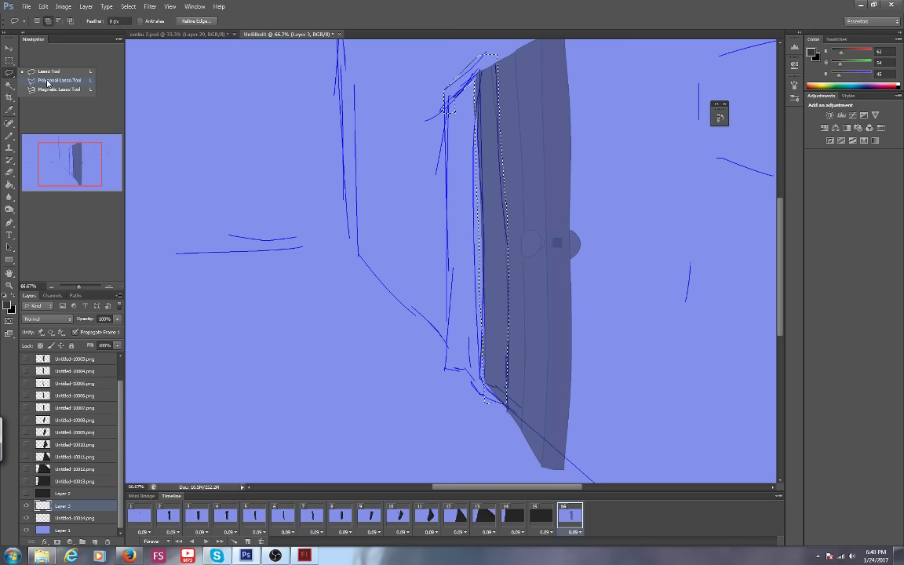
click(47, 81)
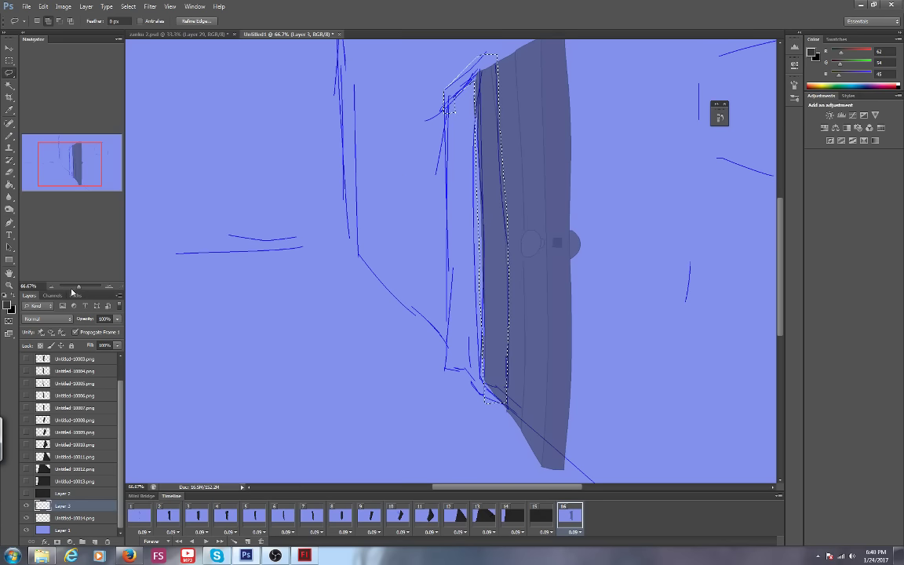
key(ctrl+0)
key(ctrl+1)
mouse_move(58, 165)
mouse_down()
mouse_move(72, 150)
mouse_move(67, 161)
mouse_up()
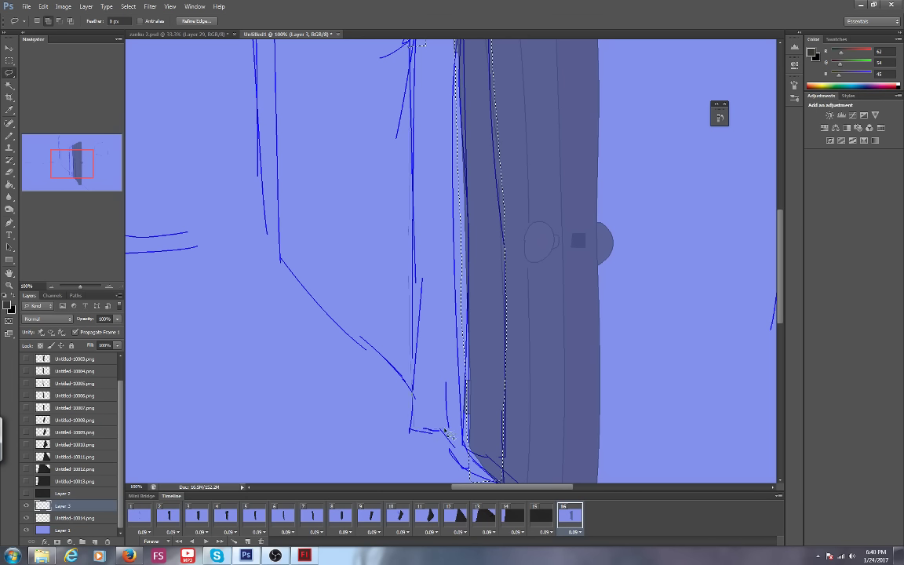
mouse_move(447, 434)
mouse_down()
mouse_move(442, 71)
mouse_move(421, 47)
mouse_up()
scroll(443, 236, up, 5)
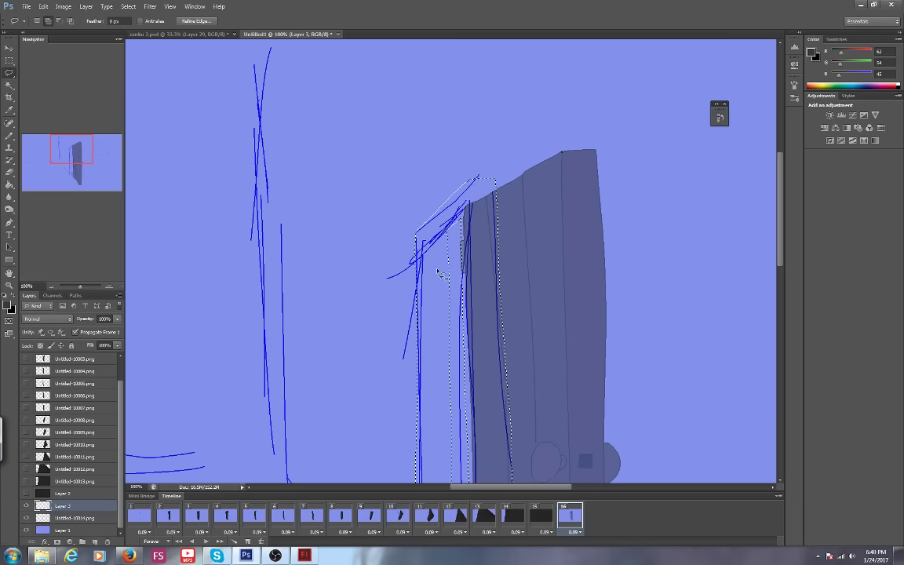
drag(67, 154, 68, 155)
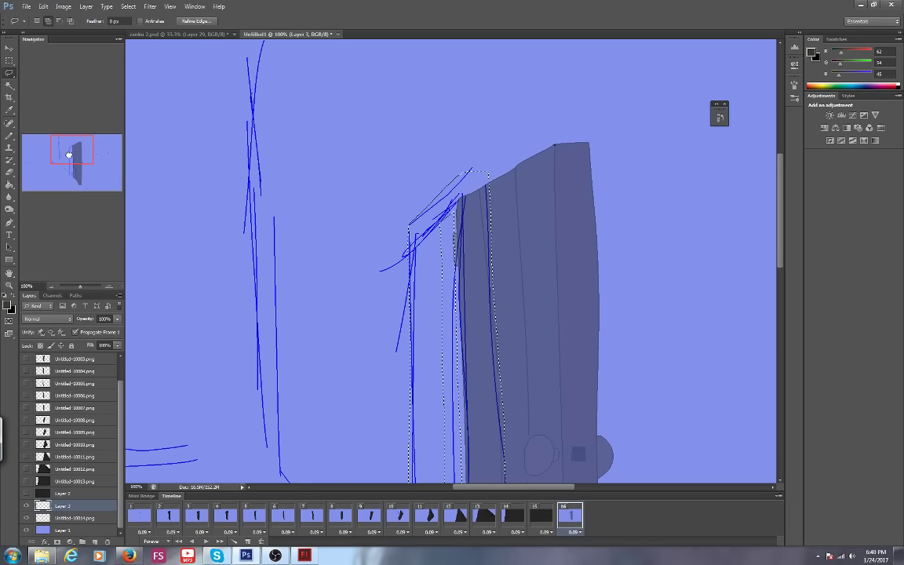
key(ctrl+minus)
Switch to Firefox and read back through the live chat messages on the YouTube dashboard, ending at the newest.
key(alt+Tab)
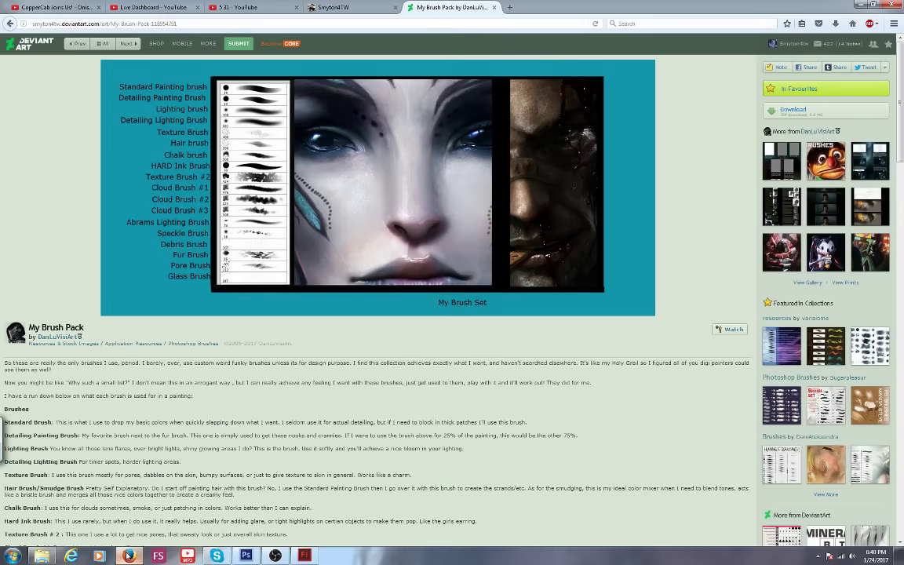
click(144, 12)
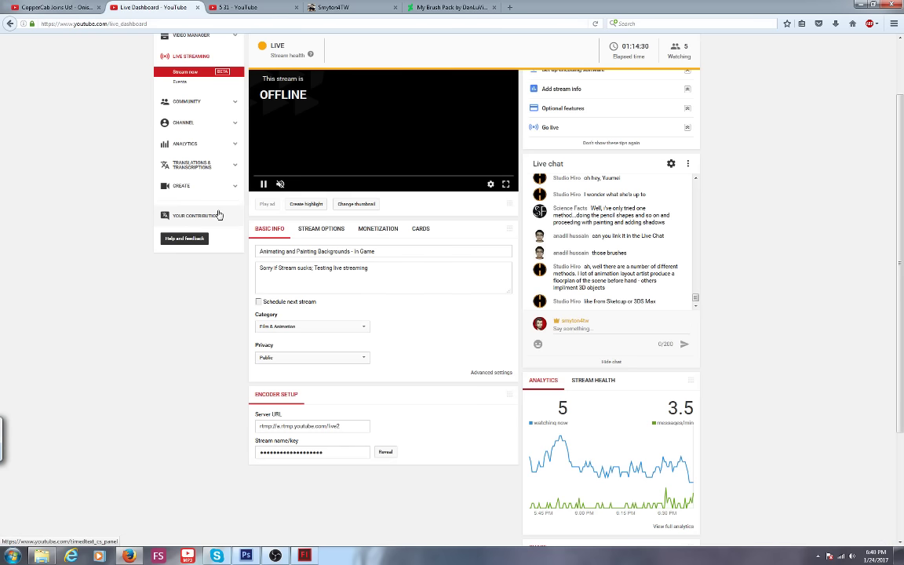
click(696, 179)
click(695, 179)
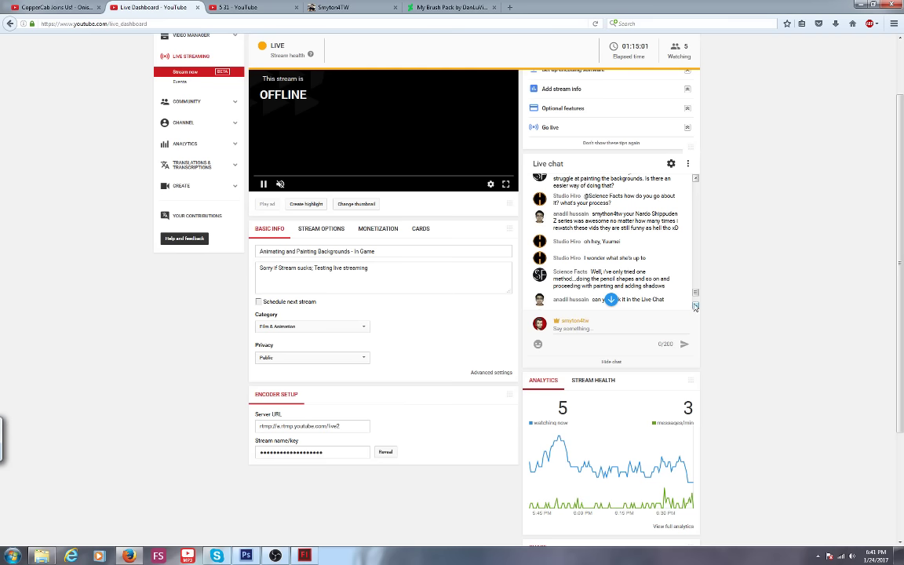
click(694, 307)
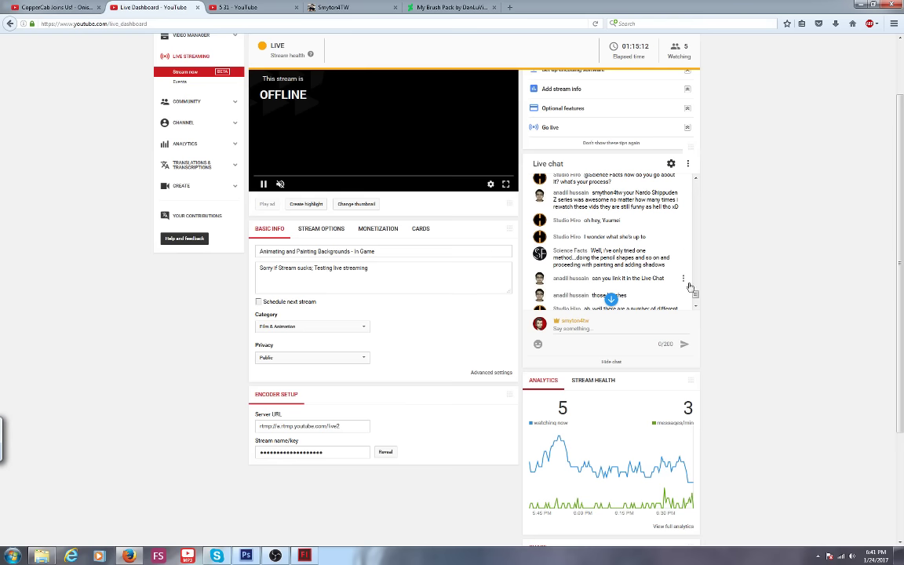
click(612, 299)
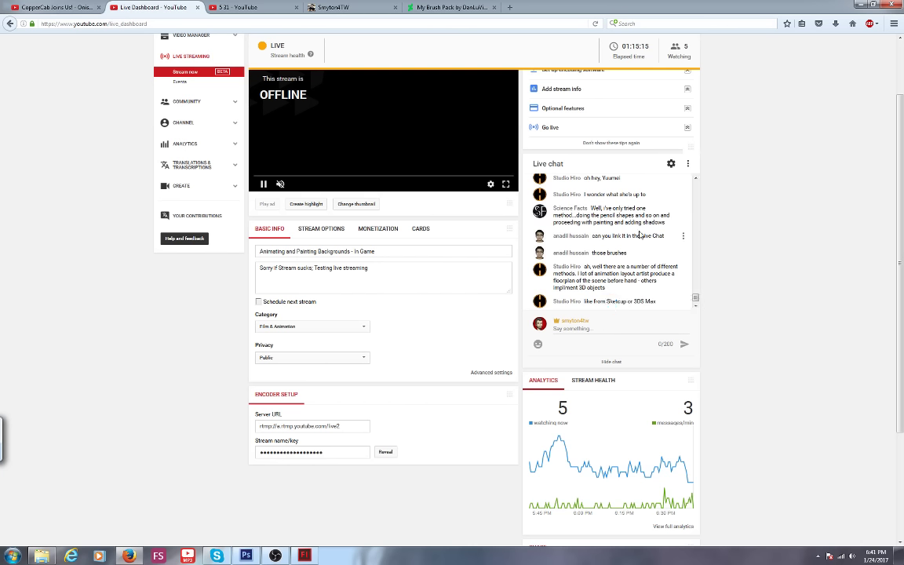
Copy the full web address of the DeviantArt My Brush Pack page.
click(409, 7)
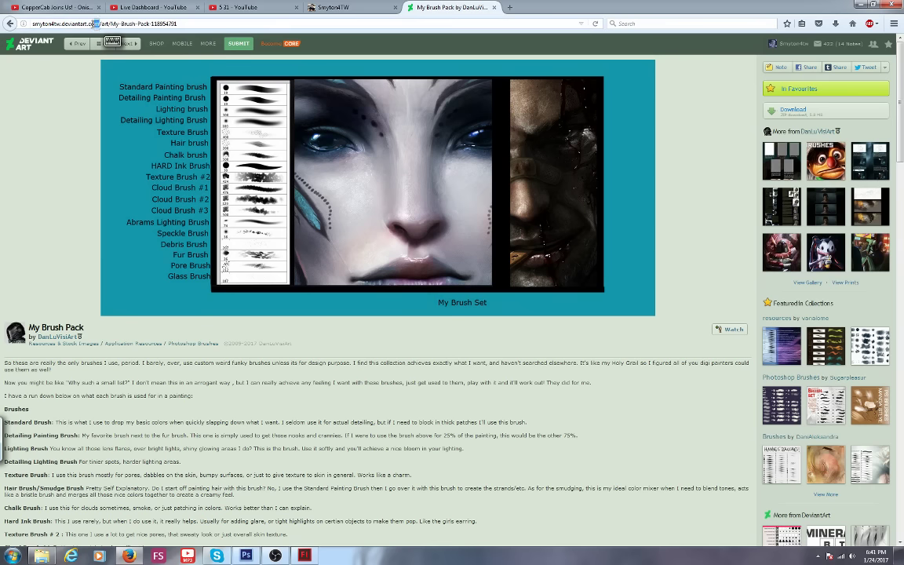
click(182, 25)
right_click(50, 26)
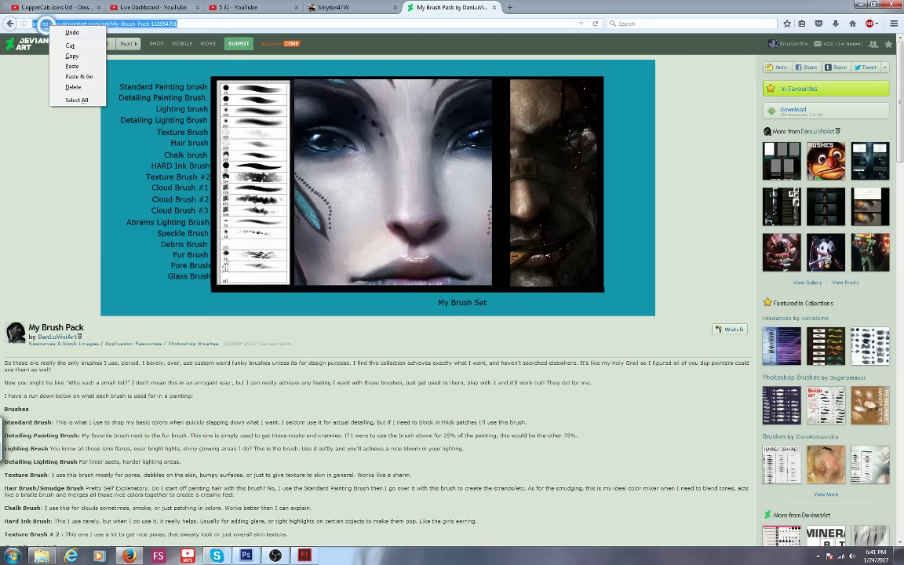
click(70, 57)
Paste the copied brush pack address into the live chat on the YouTube dashboard, send it, and check the brush pack page again.
click(153, 7)
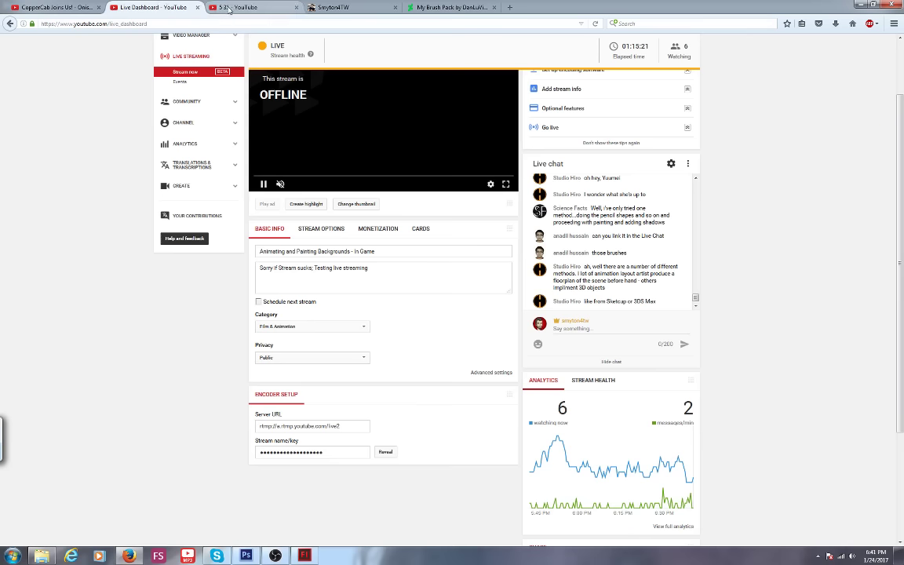
click(569, 330)
right_click(575, 333)
click(585, 372)
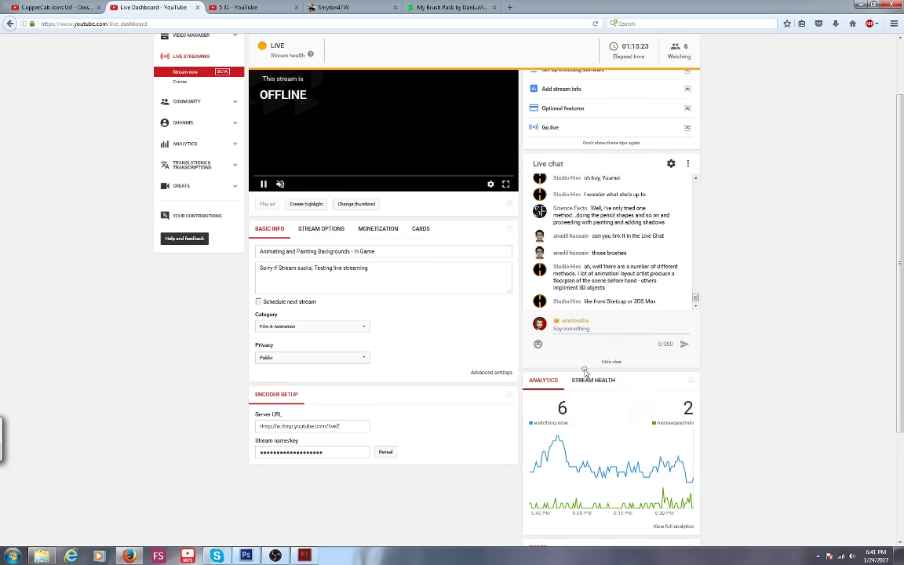
click(613, 346)
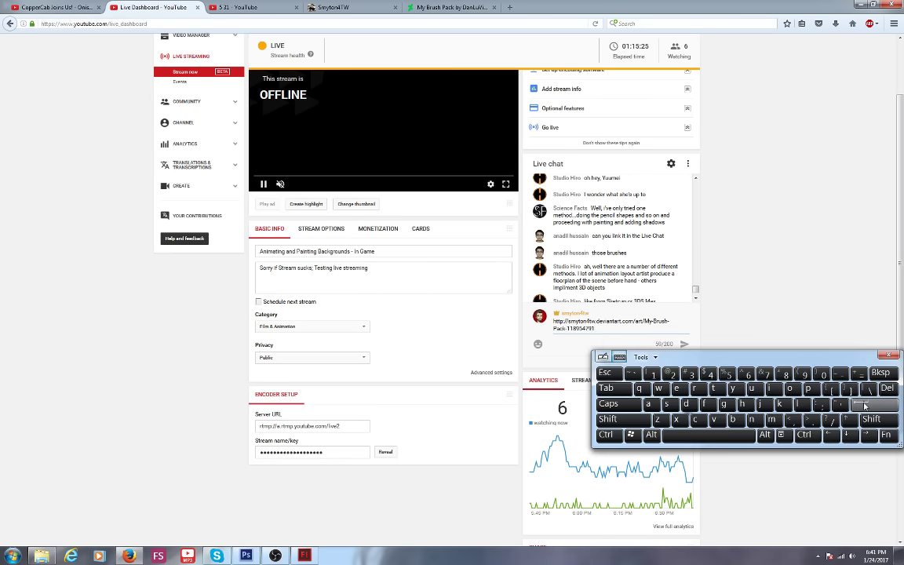
key(Return)
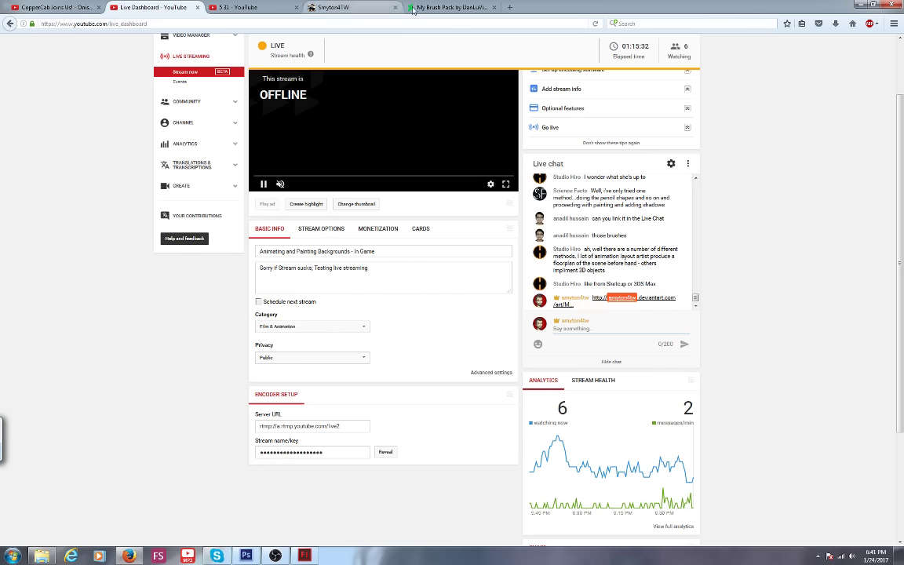
click(449, 7)
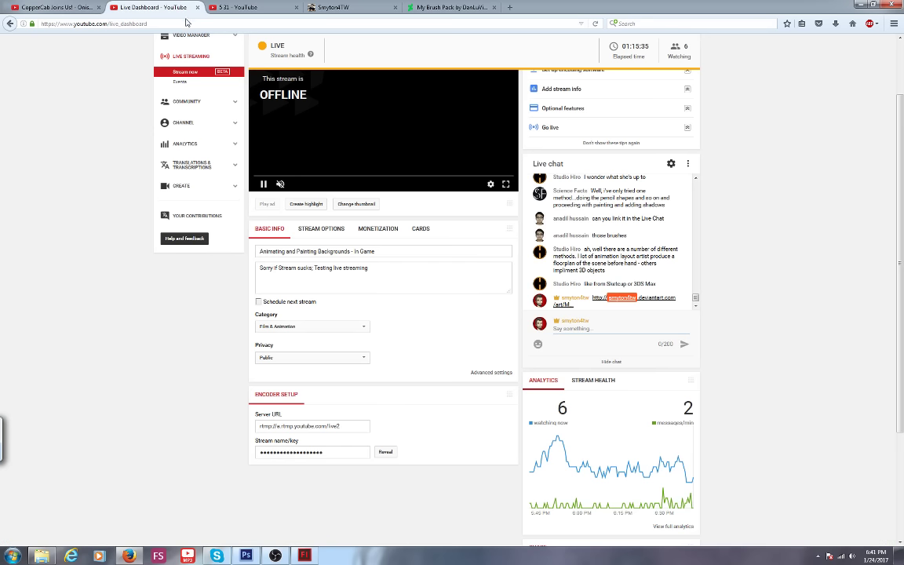
click(175, 8)
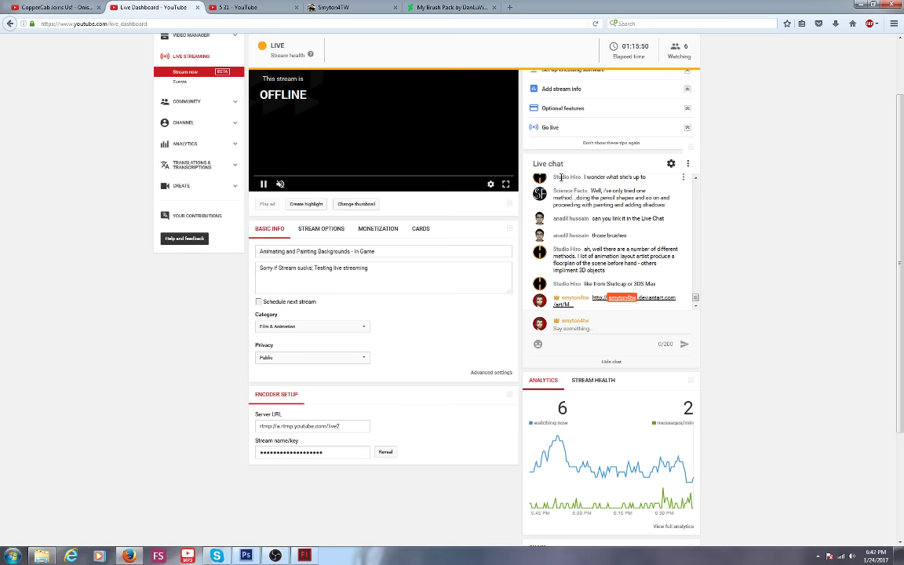
Switch to Photoshop and set the foreground colour to dark brown #3e362d while viewing the zanku 2.psd reference document.
click(245, 556)
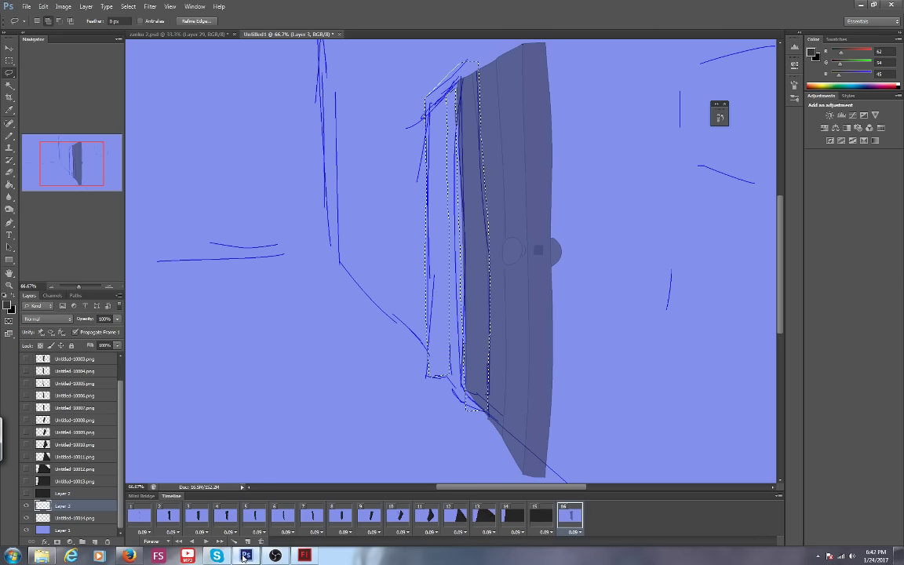
mouse_move(68, 162)
mouse_down()
mouse_move(48, 152)
mouse_move(77, 160)
mouse_move(34, 138)
mouse_move(69, 154)
mouse_move(74, 181)
mouse_move(73, 157)
mouse_move(85, 150)
mouse_move(76, 154)
mouse_up()
click(180, 34)
click(8, 306)
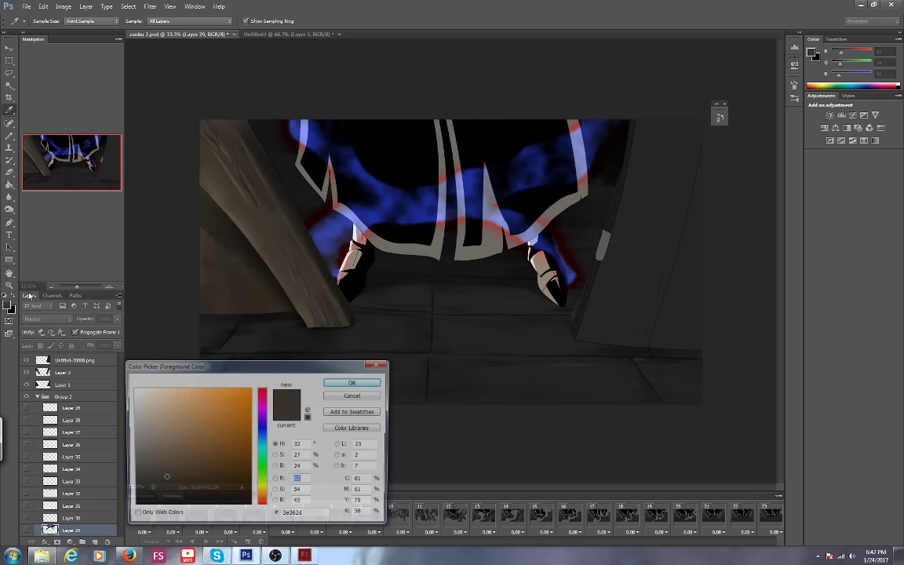
key(Return)
key(l)
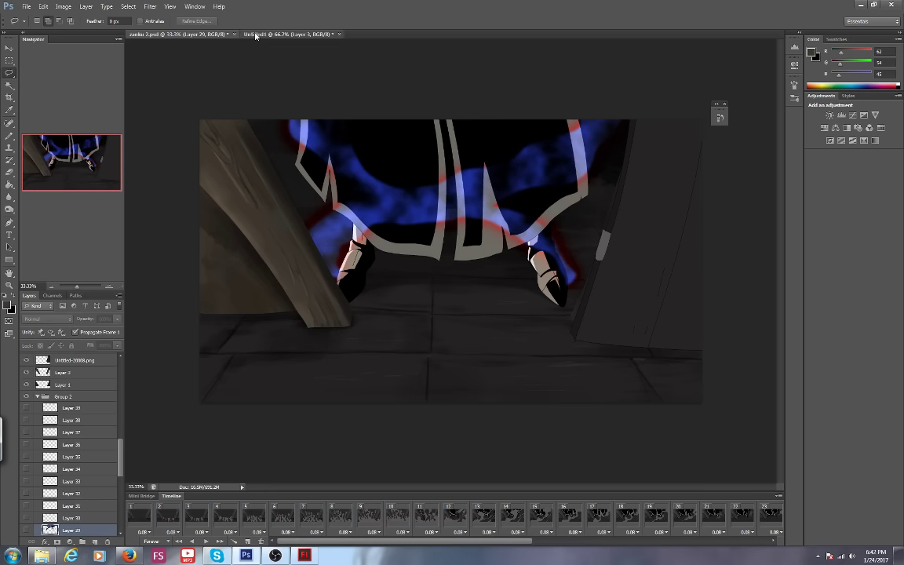
Fill the selected door frame on Layer 3 of the Untitled1 document with the dark brown foreground colour using the Paint Bucket.
click(255, 34)
key(g)
click(418, 242)
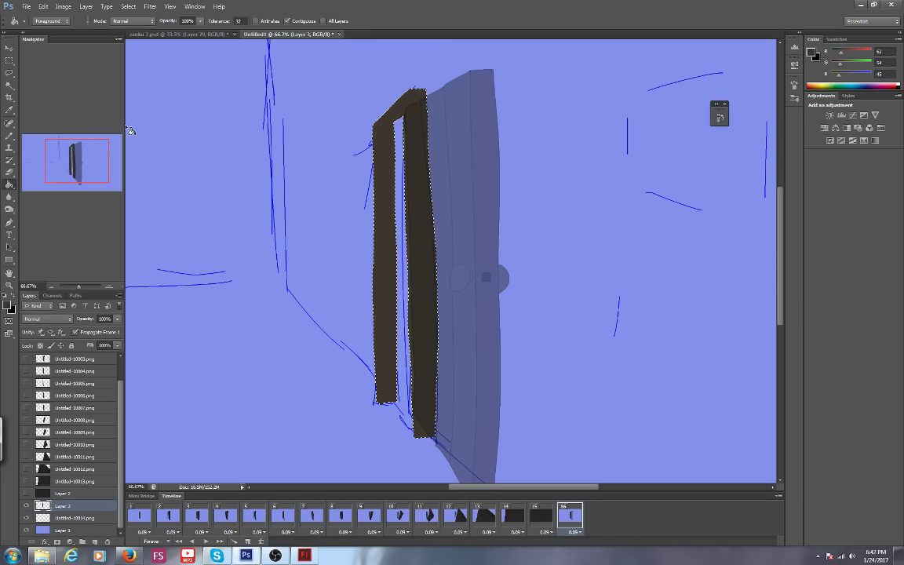
Hide the Untitled-10001.png layer and set the foreground colour to a lighter greyish brown for shading Layer 3.
scroll(110, 349, up, 2)
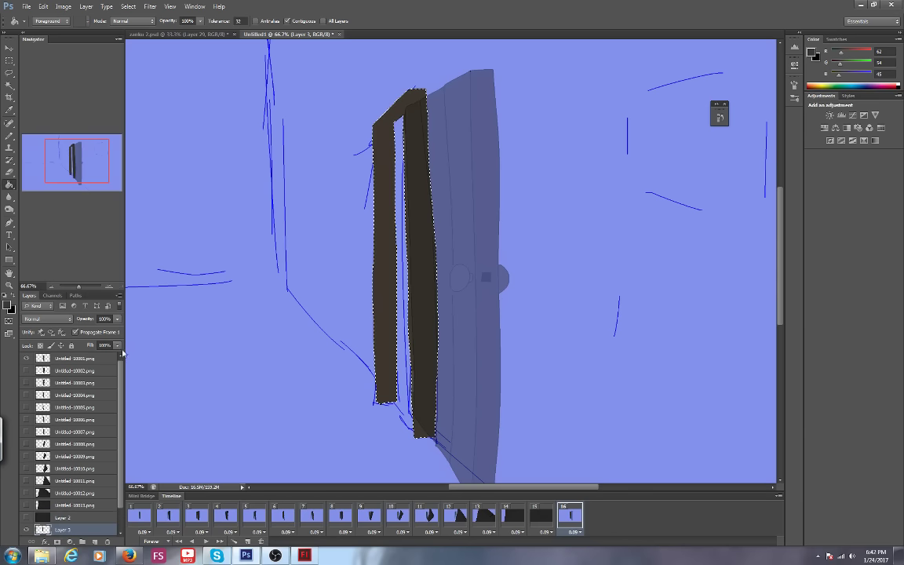
click(26, 358)
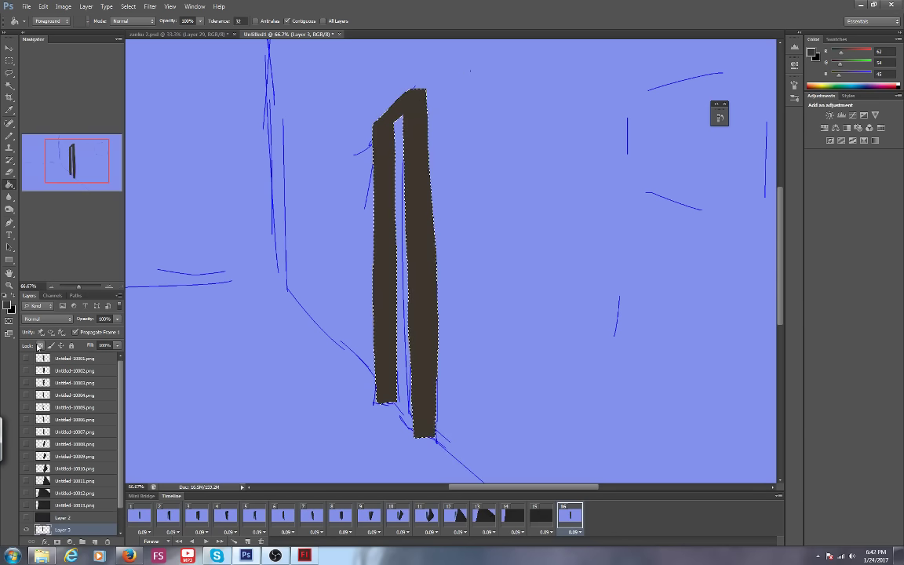
click(7, 305)
drag(234, 368, 310, 312)
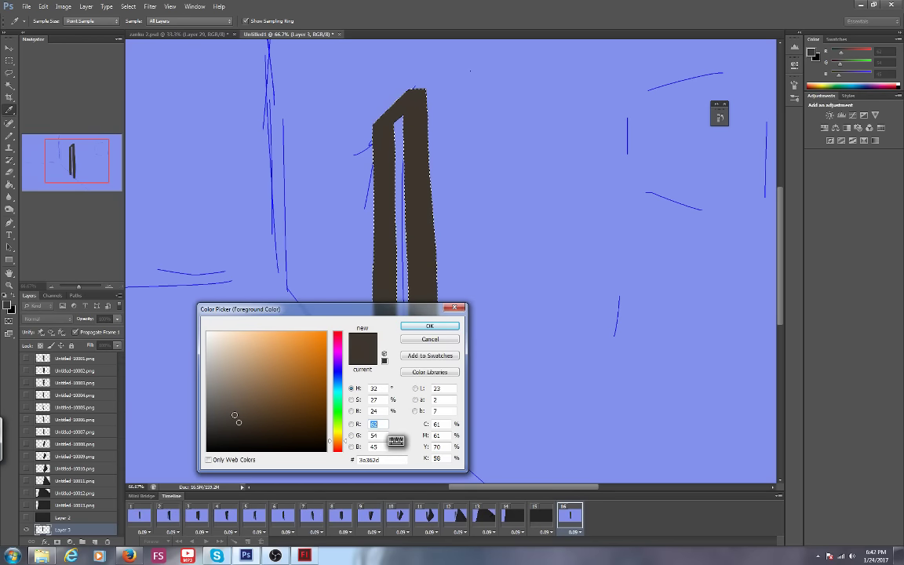
click(430, 325)
key(g)
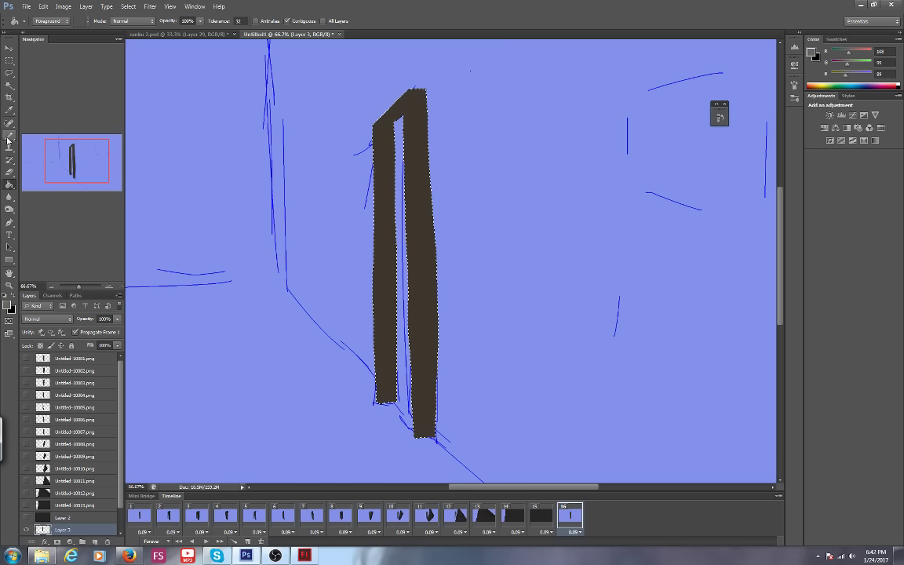
Choose the textured 100 px brush tip for the Brush tool, comparing it with the 200 px tip.
mouse_move(7, 139)
mouse_down()
mouse_move(10, 126)
mouse_move(37, 121)
mouse_up()
click(47, 22)
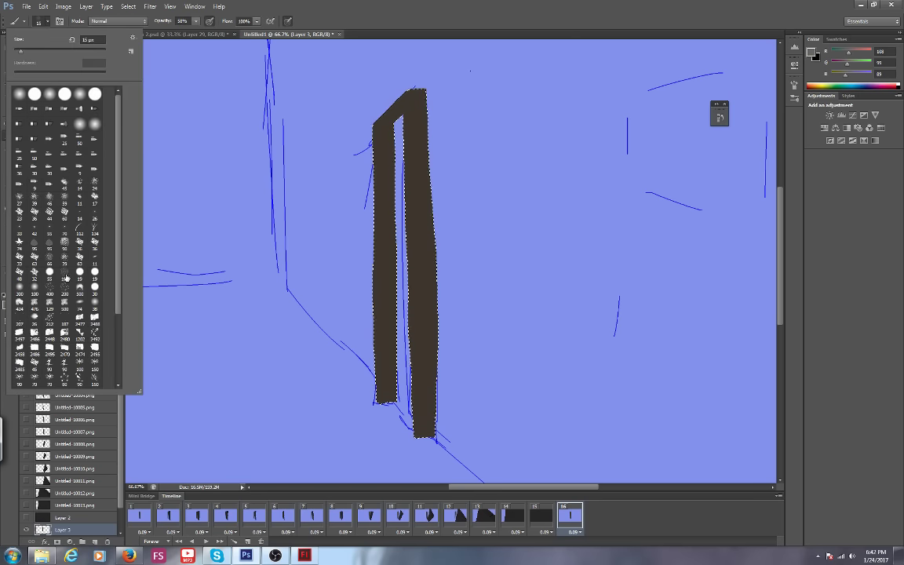
click(66, 275)
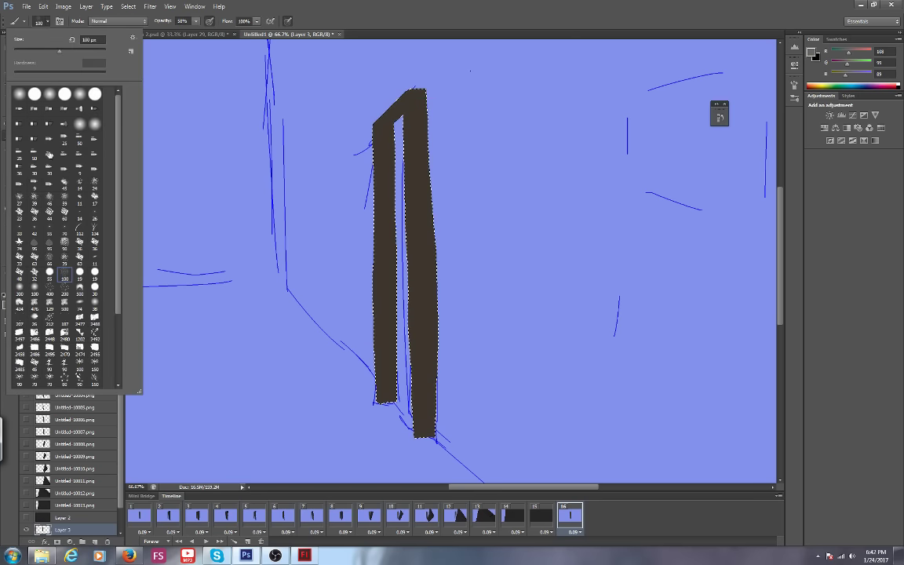
click(60, 21)
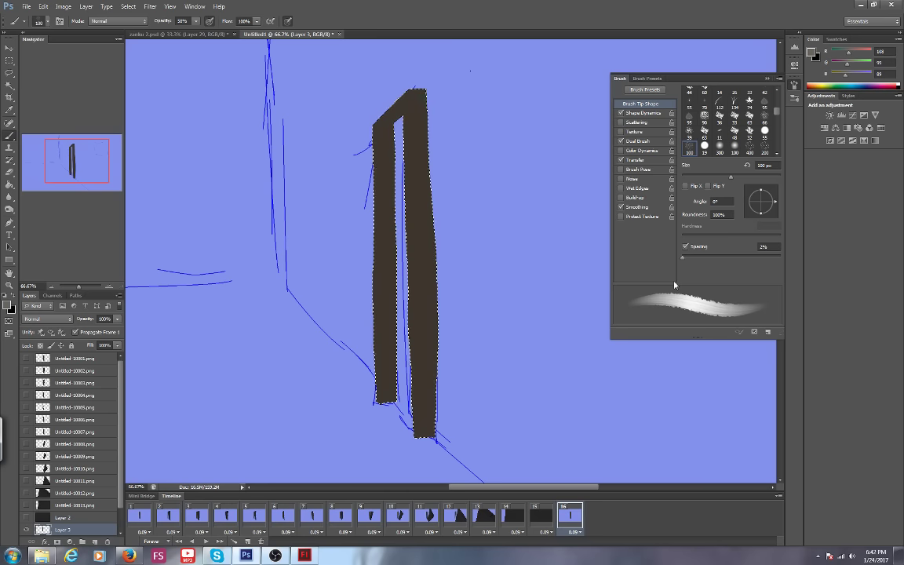
click(44, 22)
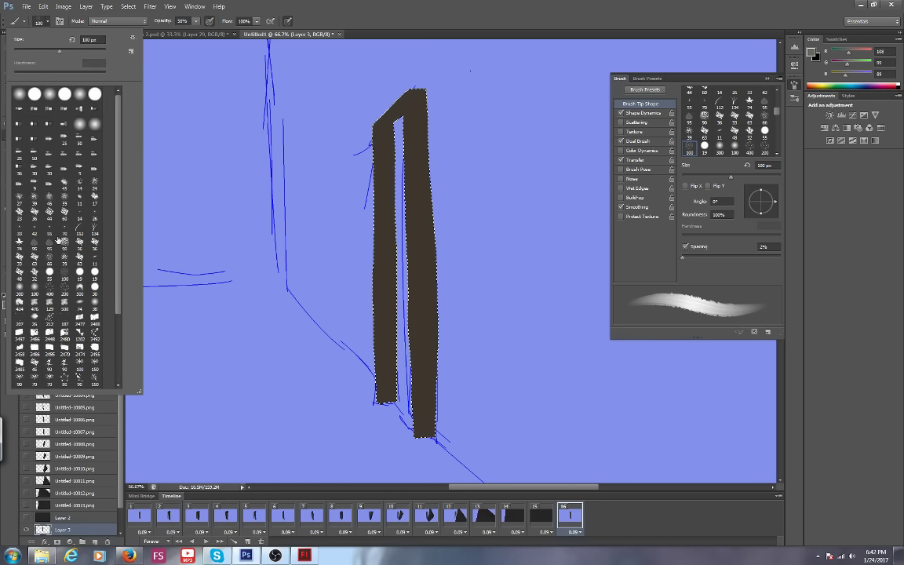
click(64, 287)
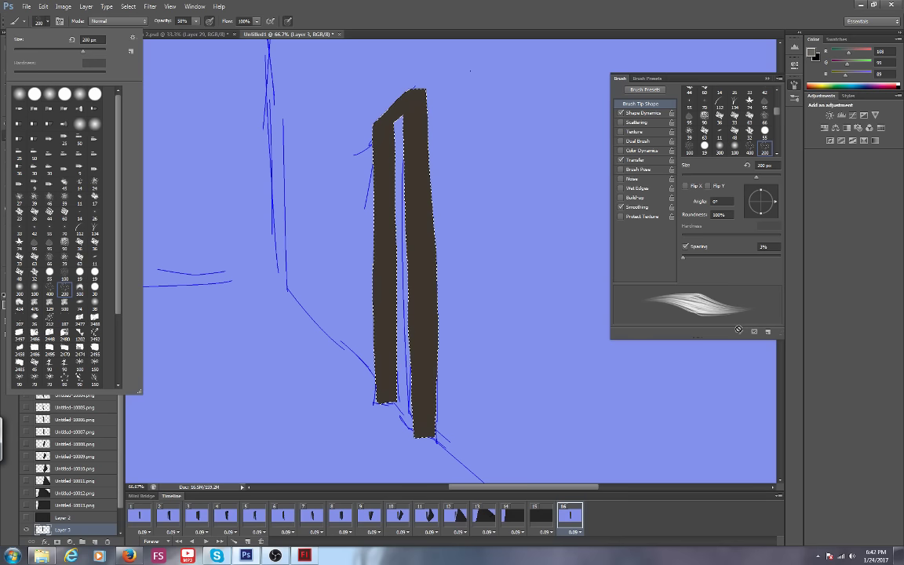
click(78, 271)
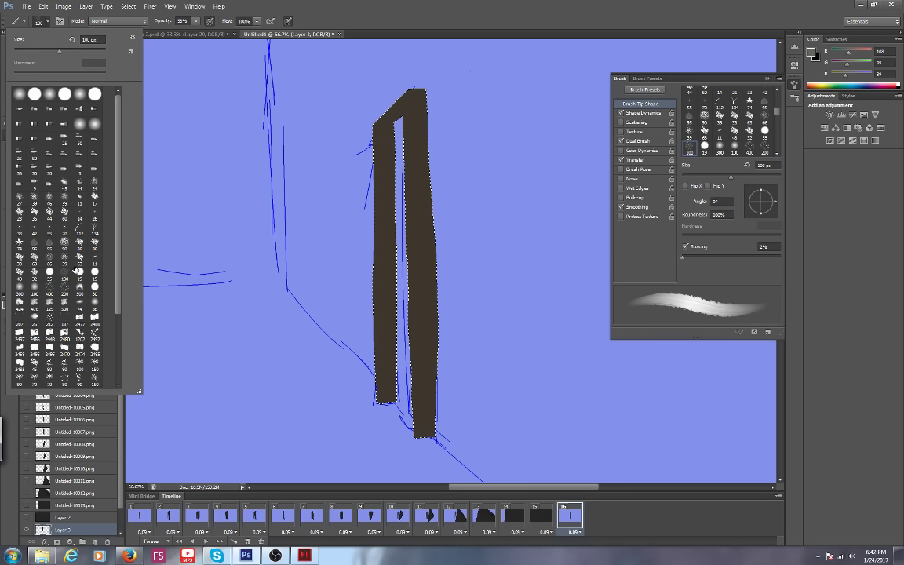
click(357, 89)
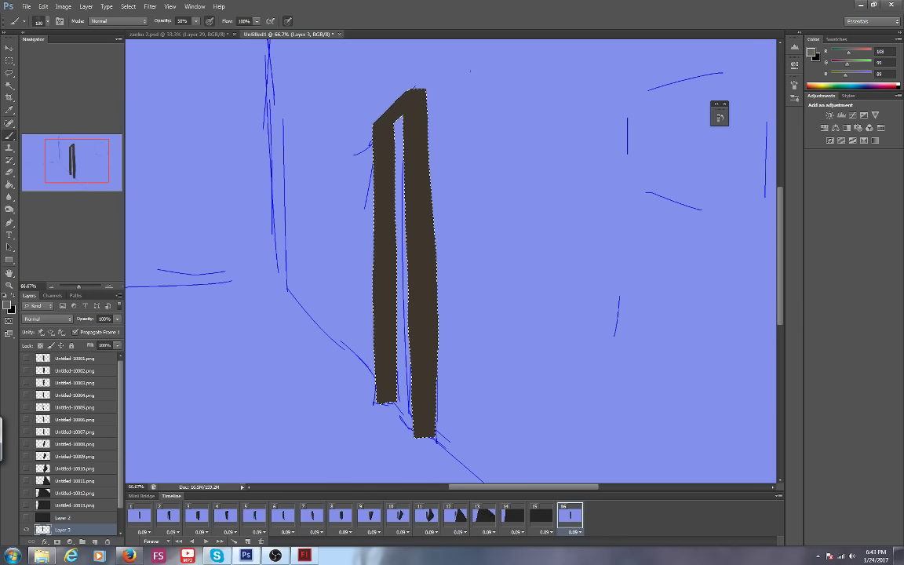
Brush soft lighter tones down both dark brown posts within the selection.
key(ctrl+minus)
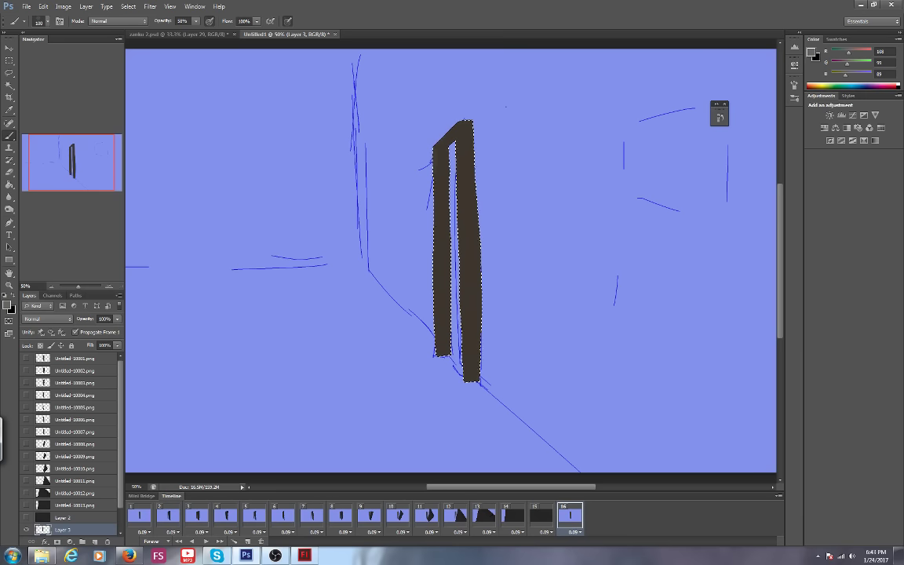
key(ctrl+minus)
key(ctrl+plus)
key(ctrl+plus)
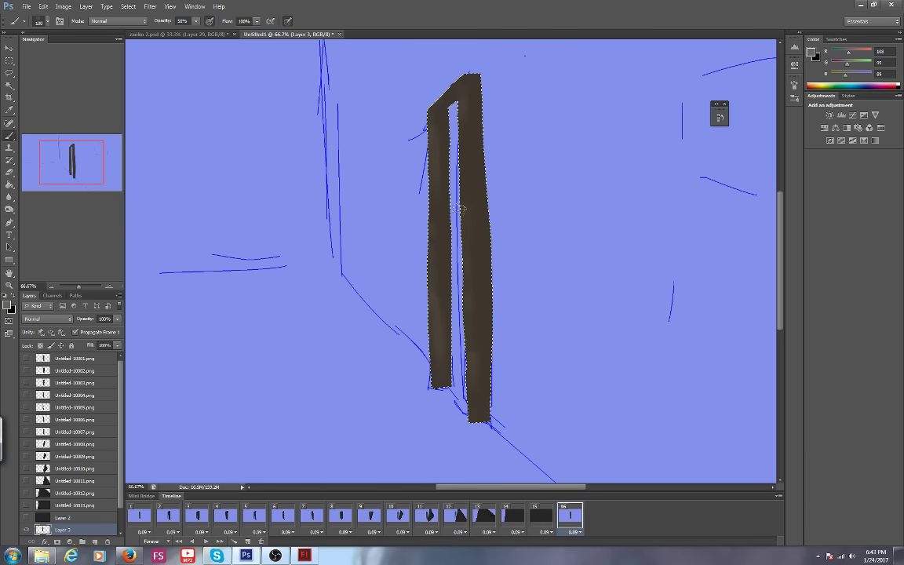
Set the foreground to dark brown #272420, shade the frame's upper corner, and show the Untitled-10001.png layer.
click(7, 305)
drag(393, 89, 396, 91)
key(Return)
key(b)
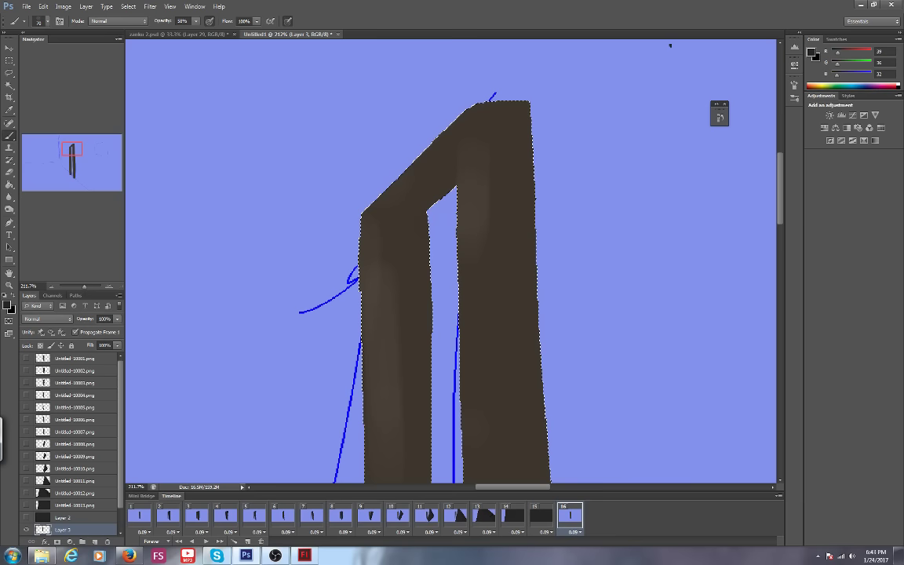
click(27, 358)
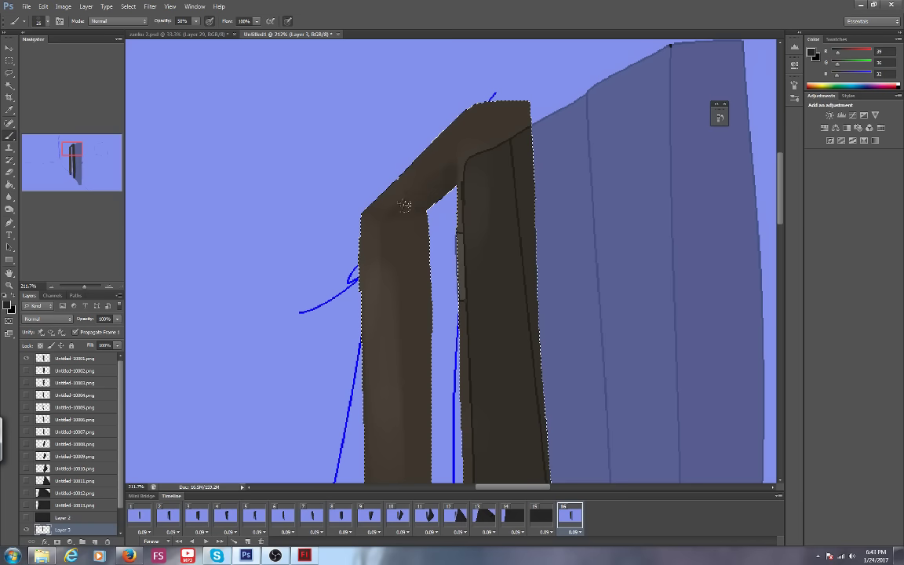
Enlarge the brush and shade the upper and middle parts of the posts in dark brown.
drag(83, 289, 80, 288)
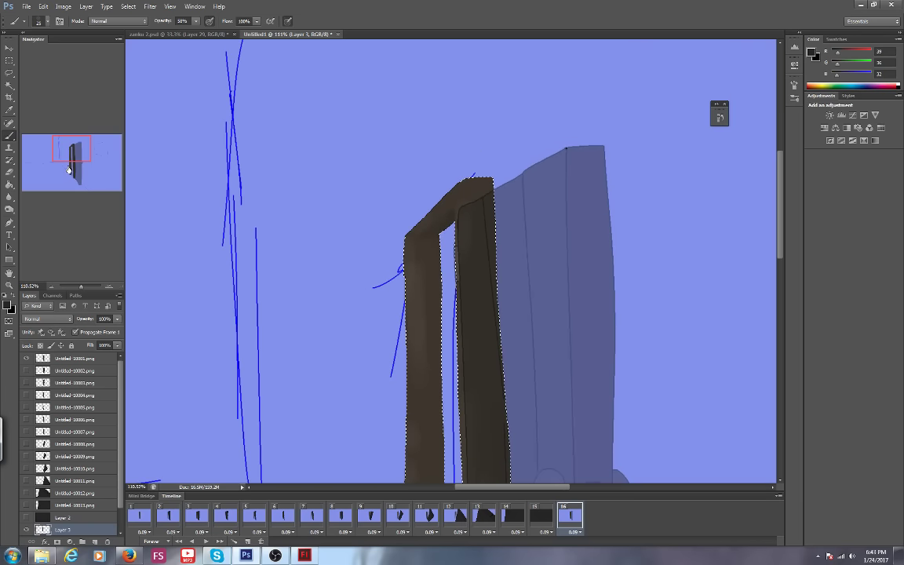
drag(69, 170, 66, 169)
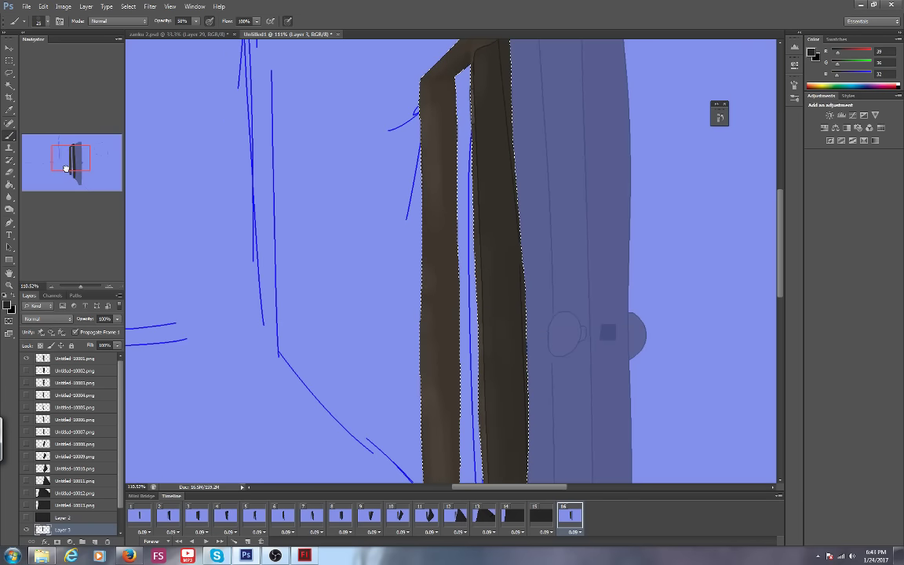
key(bracketright)
key(bracketright)
drag(313, 253, 297, 245)
mouse_move(438, 114)
mouse_down()
mouse_move(422, 92)
mouse_move(425, 173)
mouse_move(438, 147)
mouse_up()
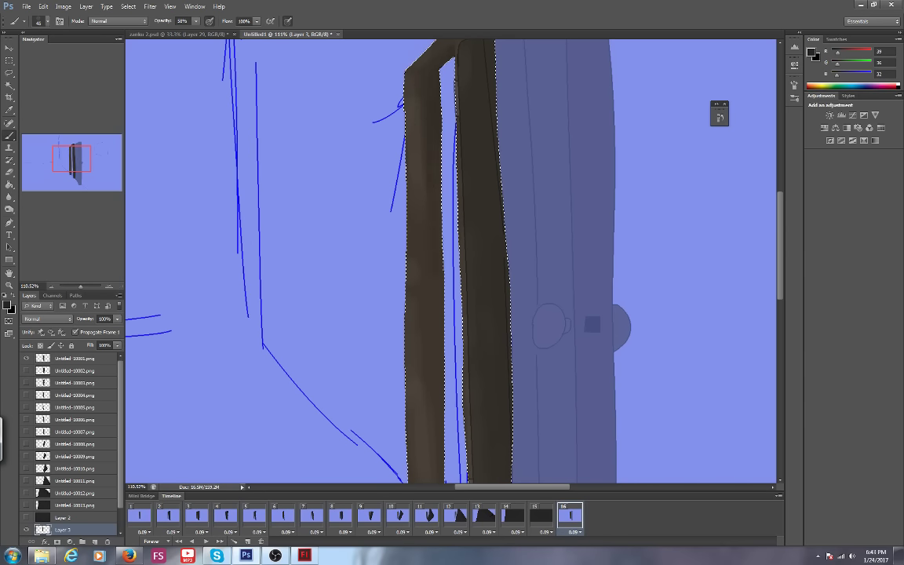
Continue the dark brown shading along the left post, from its upper corner down to its lower end.
mouse_move(388, 82)
mouse_down()
mouse_move(428, 202)
mouse_move(416, 329)
mouse_up()
drag(55, 153, 55, 162)
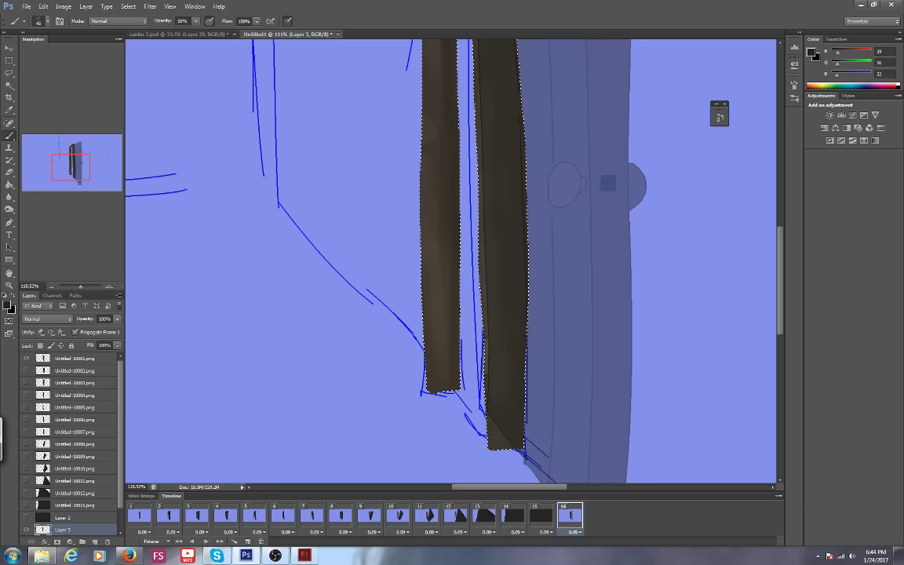
drag(451, 382, 436, 388)
drag(72, 164, 71, 149)
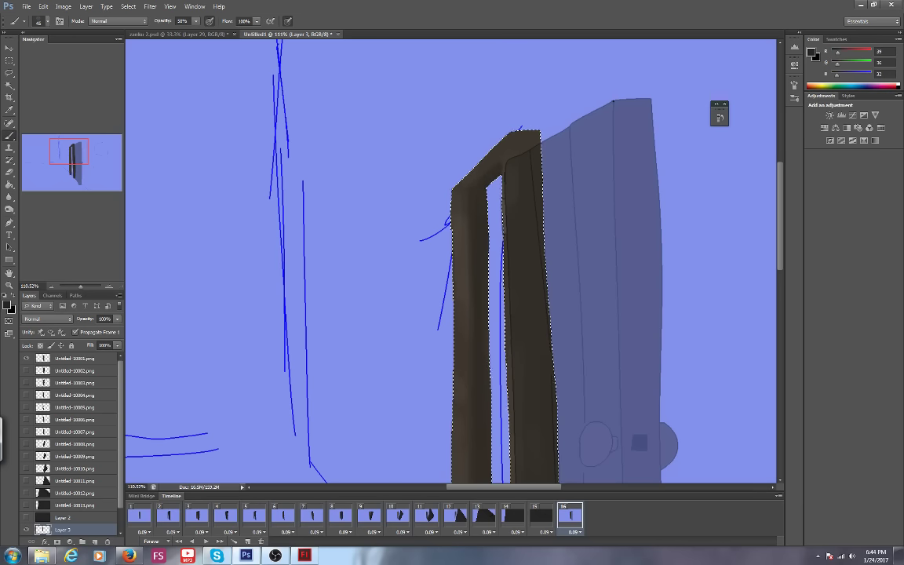
mouse_move(69, 135)
mouse_down()
mouse_move(70, 163)
mouse_move(67, 152)
mouse_up()
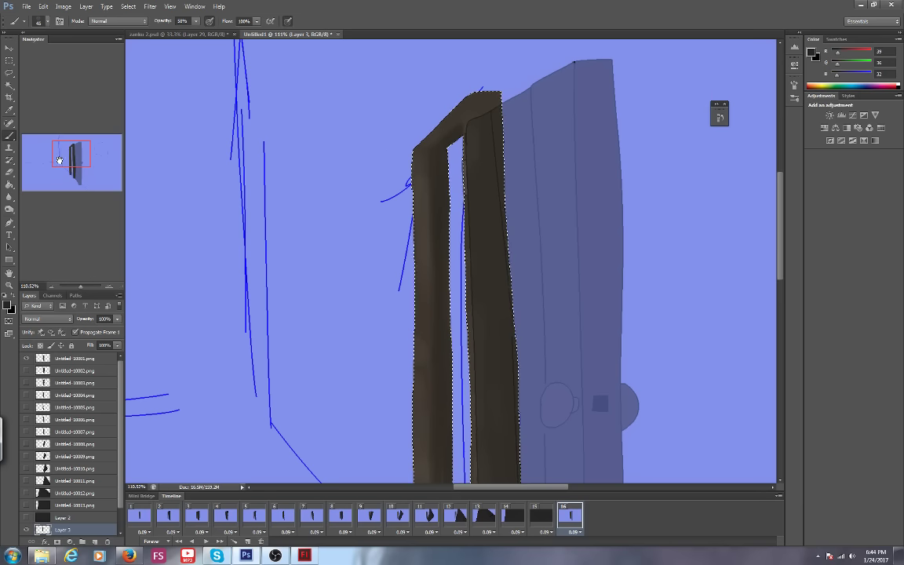
drag(55, 140, 63, 156)
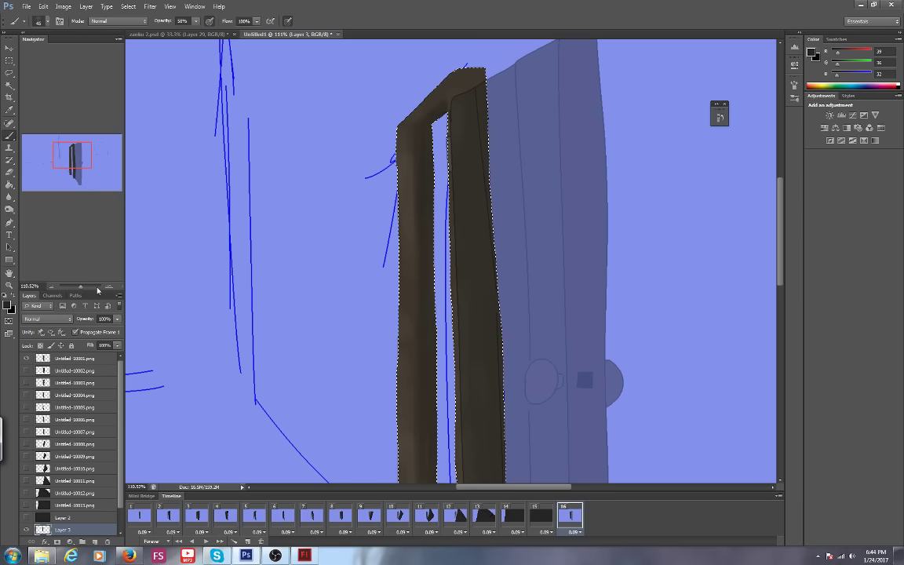
drag(97, 290, 80, 290)
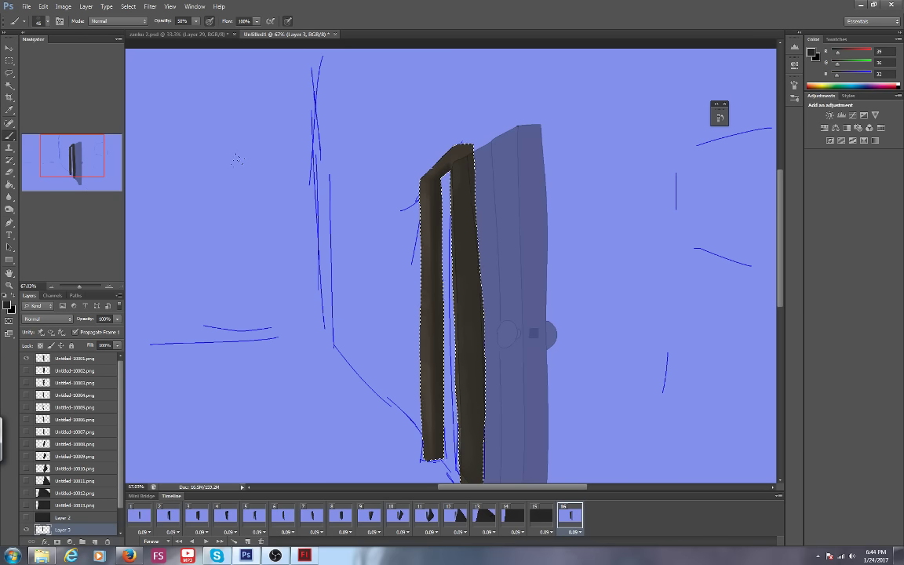
Set the foreground to light greyish brown, RGB 143, 137, 130, and stroke a thin highlight along the frame's slanted upper edge.
click(7, 305)
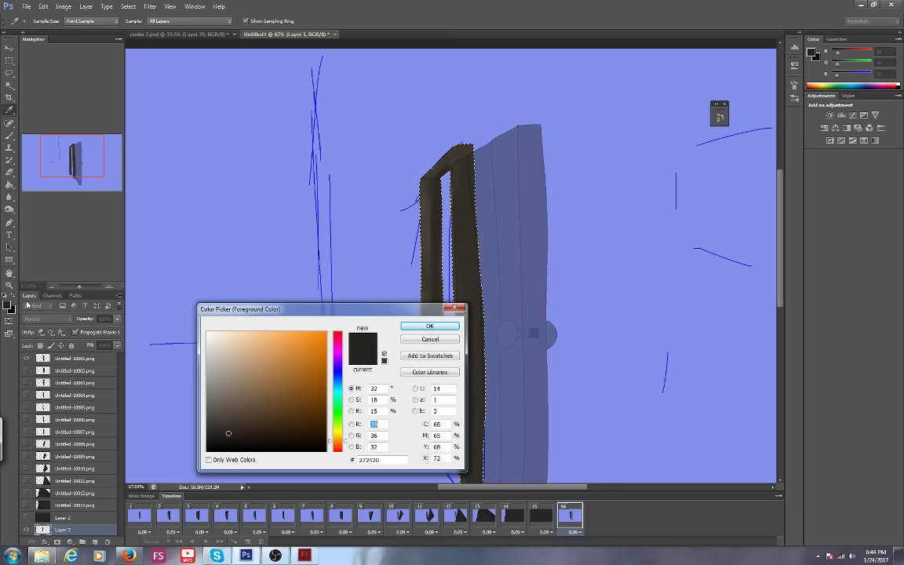
click(220, 383)
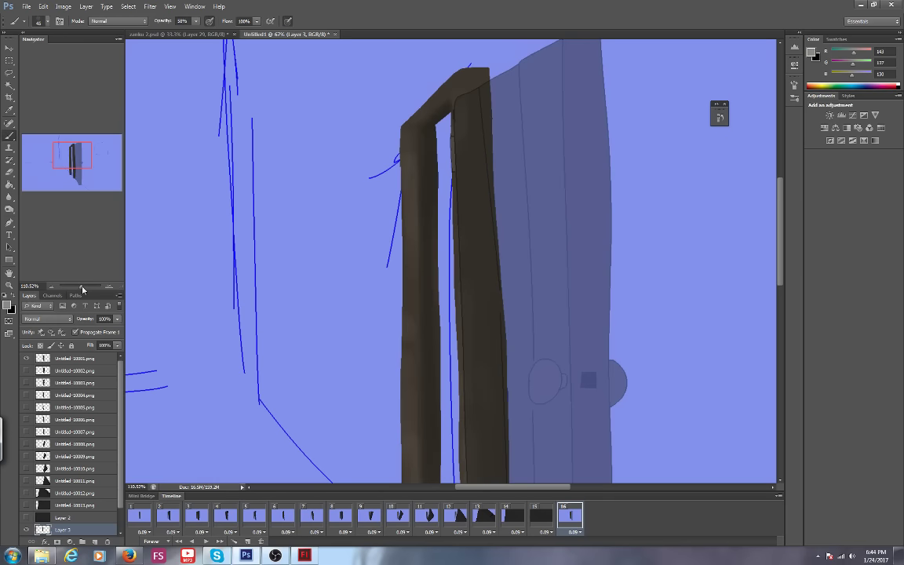
drag(83, 290, 86, 290)
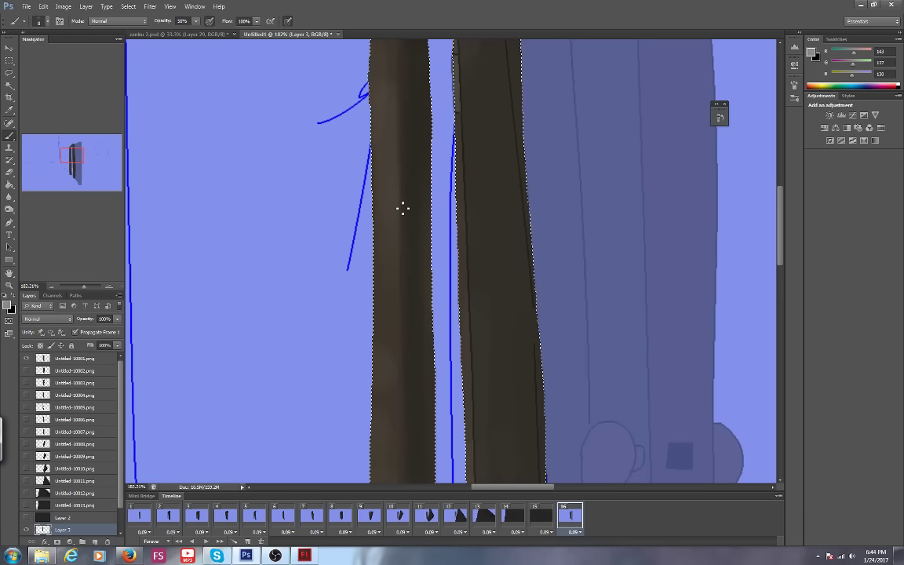
drag(67, 142, 68, 135)
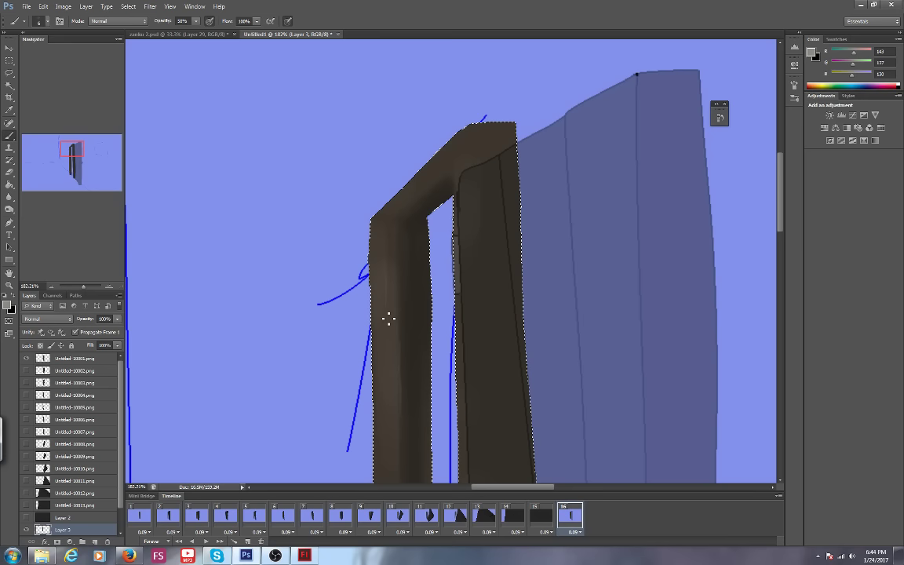
drag(375, 220, 463, 140)
Set the foreground to #27231f and the brush opacity to 100%, and dab the left post with a slightly larger brush.
click(7, 305)
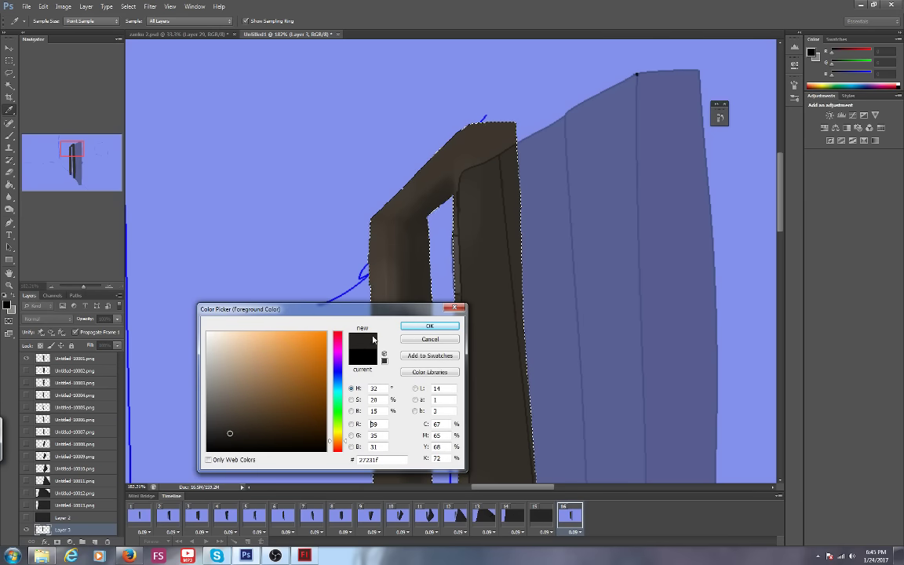
key(Return)
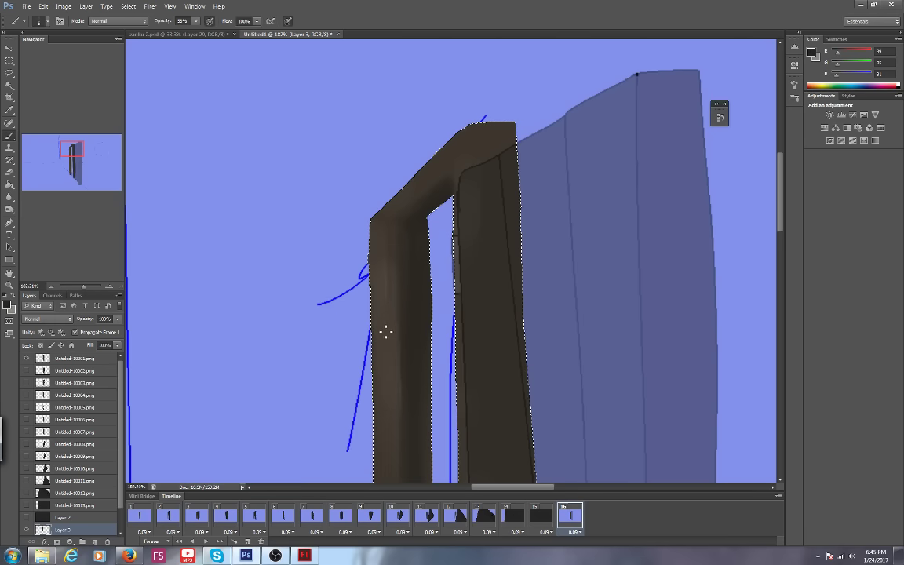
click(196, 21)
drag(199, 34, 240, 40)
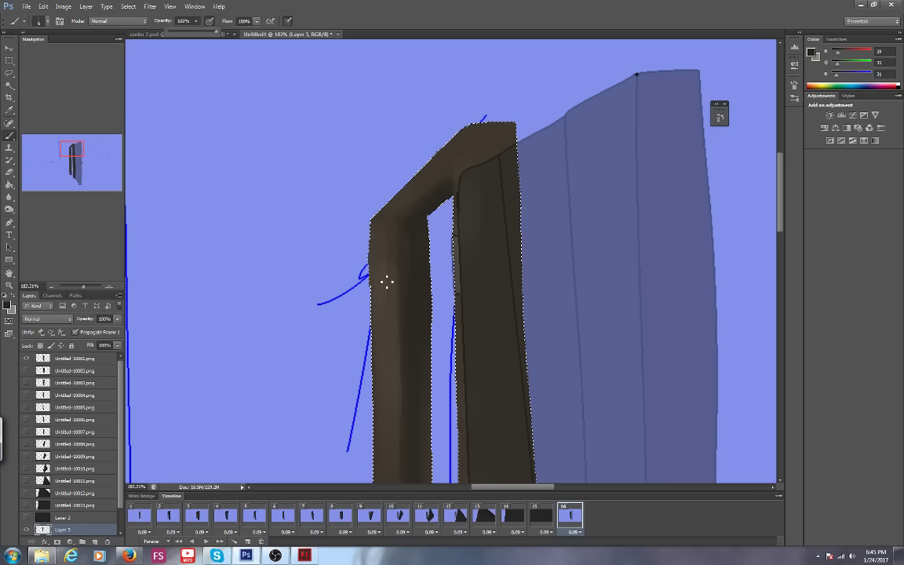
click(391, 383)
key(bracketright)
key(bracketright)
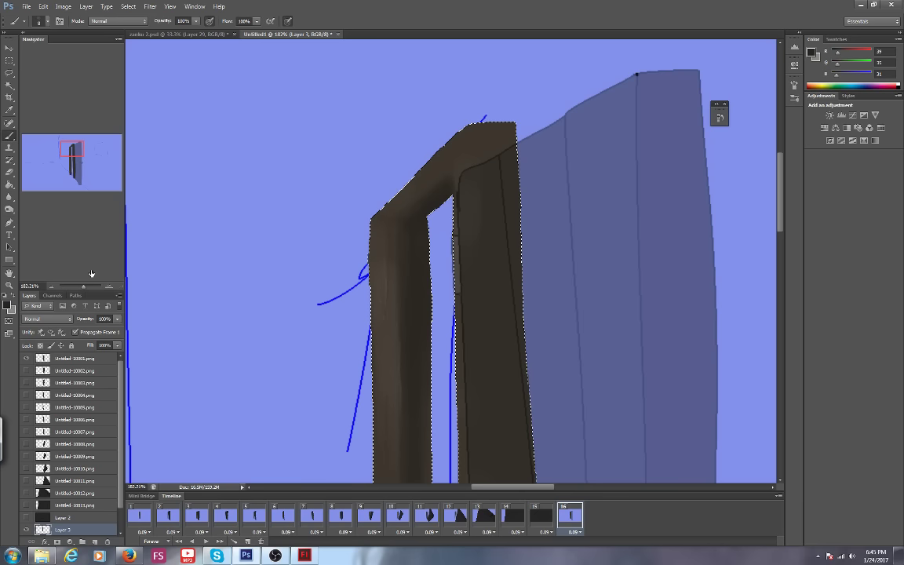
Paint a dark vertical stroke up the middle of the left post's lower half and enlarge the brush.
drag(84, 287, 81, 287)
click(75, 167)
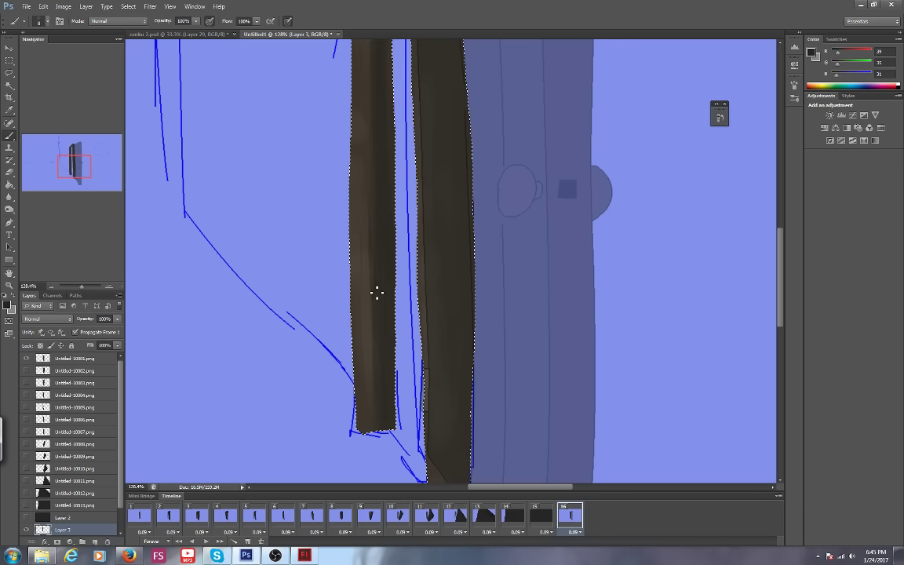
drag(377, 293, 371, 185)
key(])
key(])
key(])
key(])
Switch to the light greyish brown and paint thin broken highlight streaks down the middle of the left post with a smaller brush.
click(13, 295)
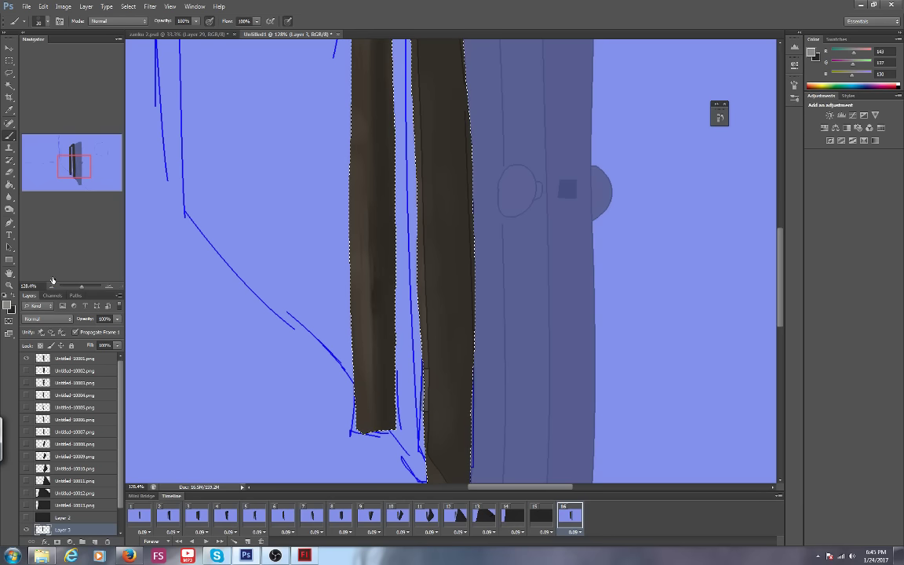
key(bracketleft)
key(bracketleft)
key(bracketleft)
drag(82, 157, 103, 154)
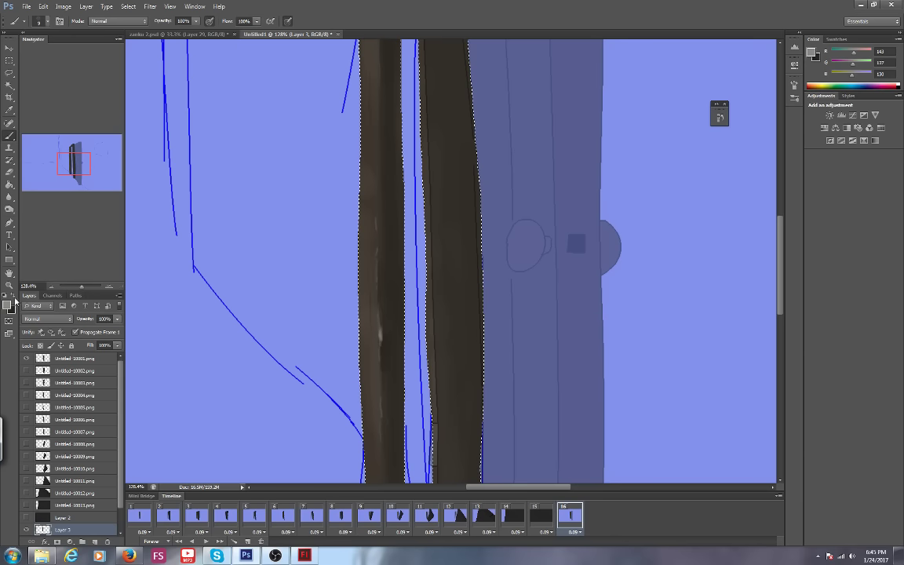
Open the history and undo the last two brush strokes.
click(719, 116)
key(ctrl+alt+z)
key(ctrl+alt+z)
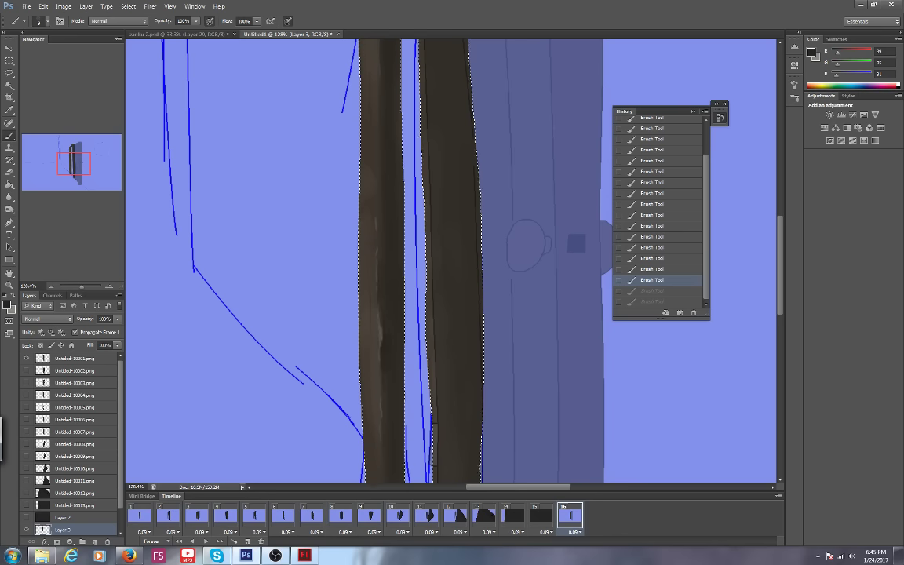
Switch to the light greyish brown and paint thin broken highlight streaks down the middle of the left post's upper half.
click(719, 116)
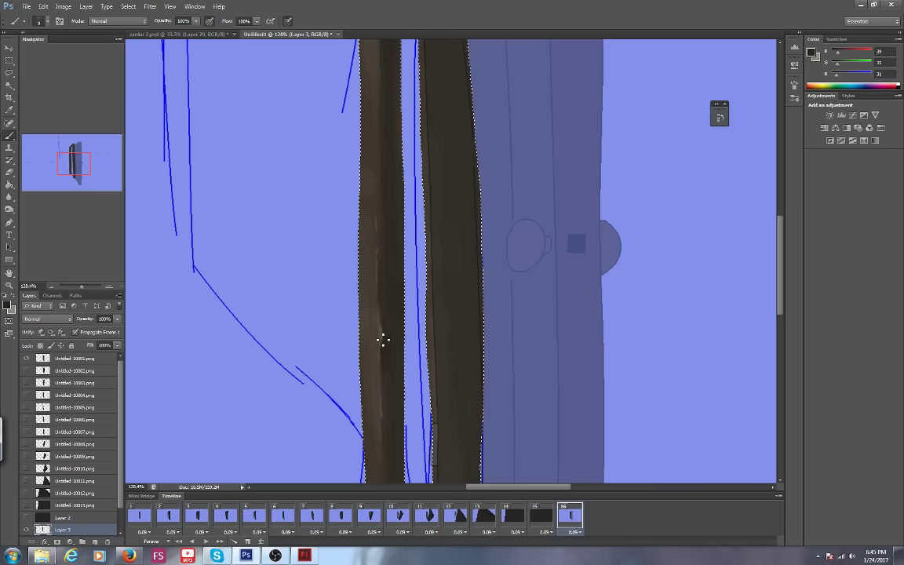
drag(83, 287, 82, 288)
drag(77, 161, 75, 155)
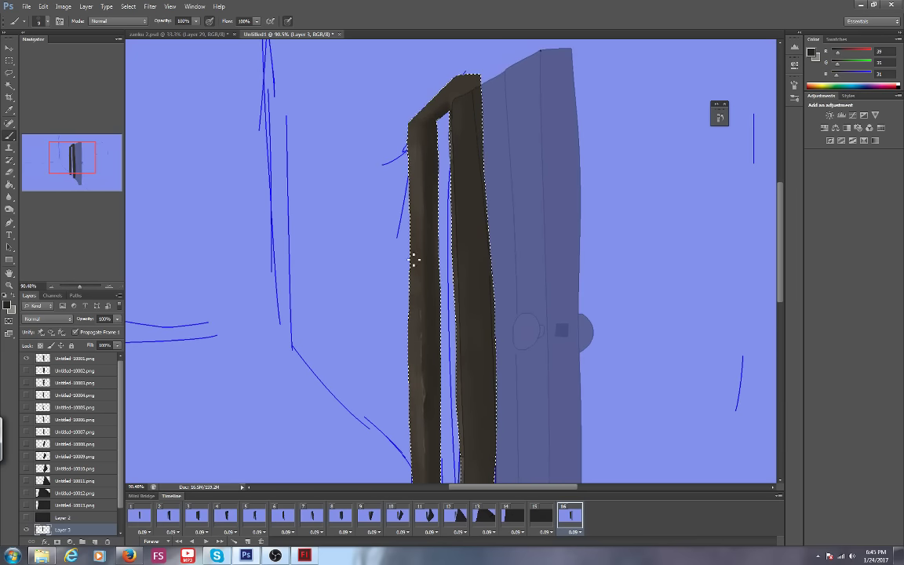
drag(77, 289, 84, 289)
drag(76, 160, 75, 151)
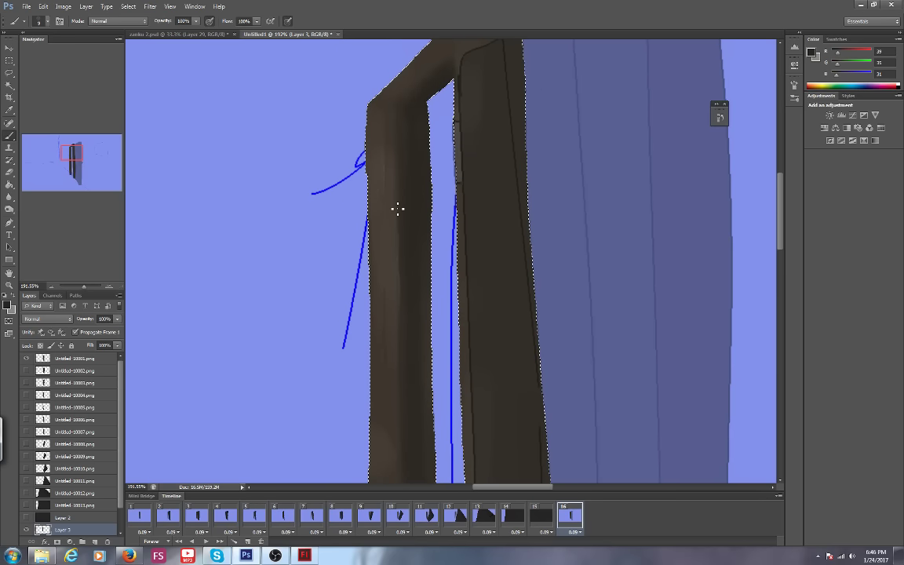
alt+click(398, 225)
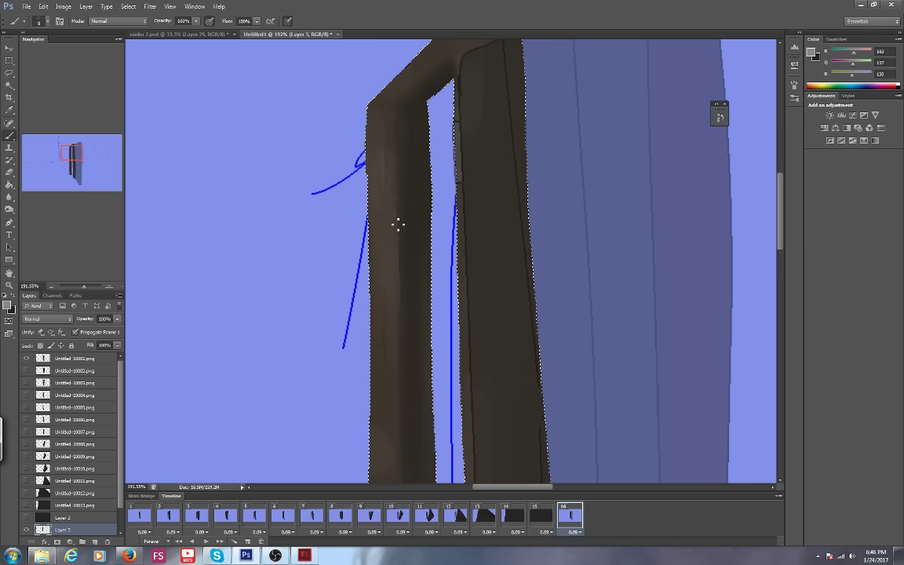
drag(398, 224, 398, 252)
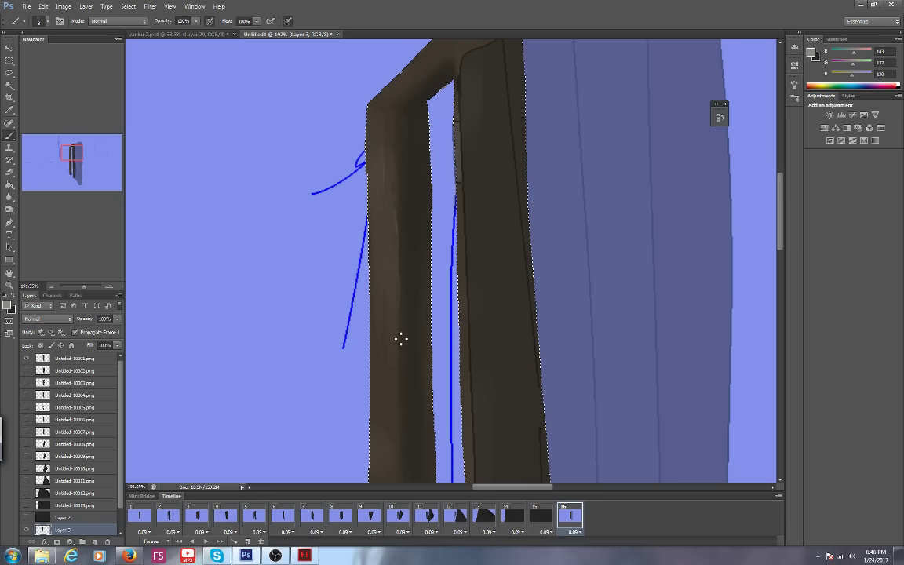
drag(401, 339, 401, 396)
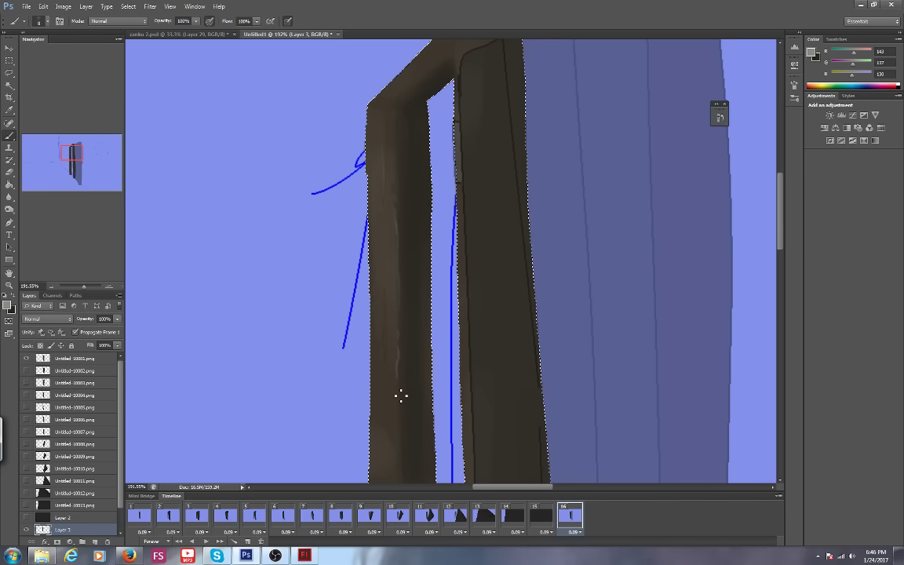
scroll(401, 396, up, 2)
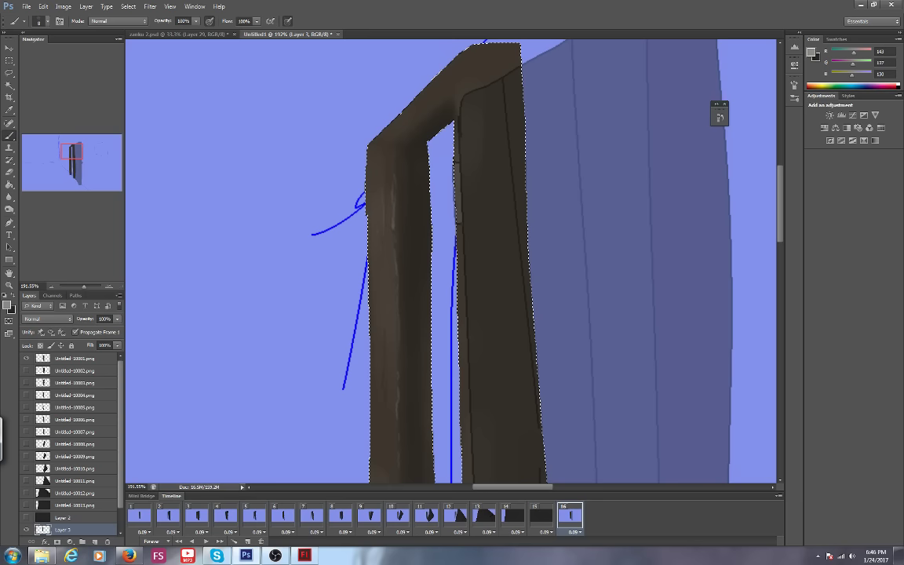
drag(393, 228, 395, 177)
Switch to the dark brown, dab beside the upper highlight on the left post, and enlarge the brush to 30.
click(11, 297)
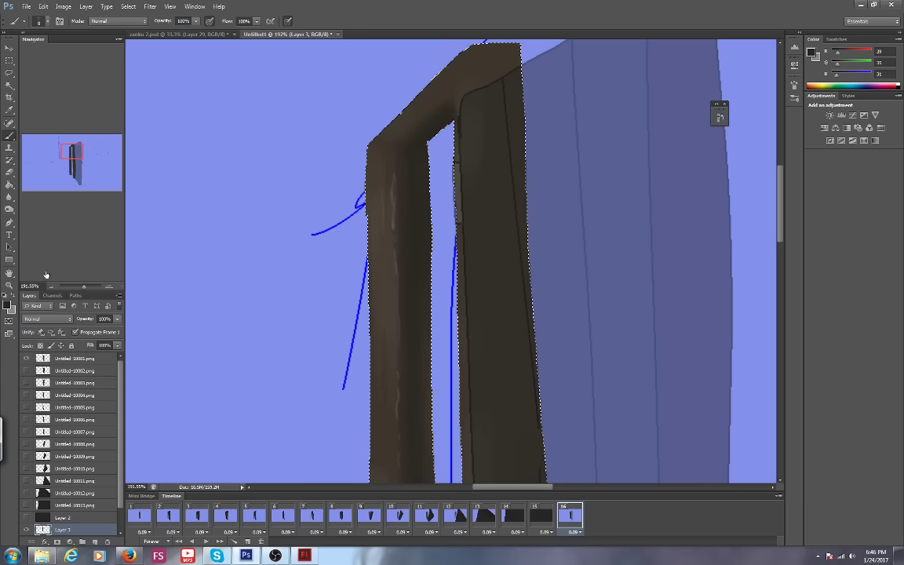
click(396, 188)
key(bracketright)
key(bracketright)
key(bracketright)
key(bracketright)
key(bracketright)
key(bracketright)
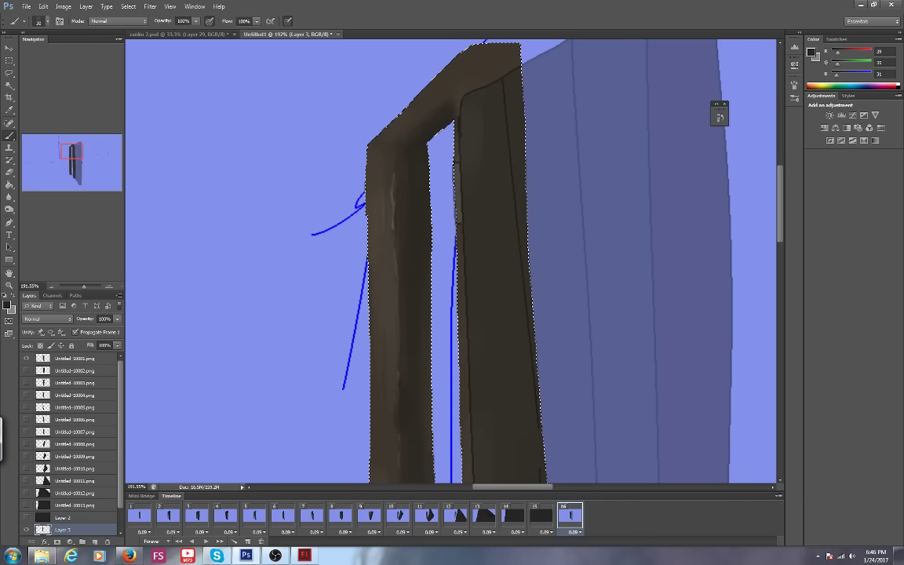
Step back through the history to undo the last two brush strokes.
click(43, 6)
click(44, 19)
click(720, 115)
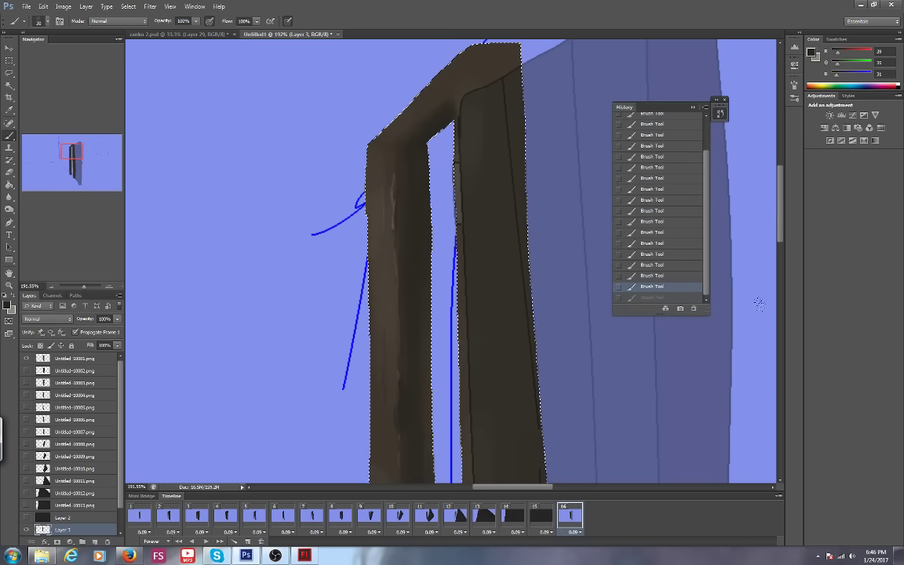
click(657, 276)
click(693, 107)
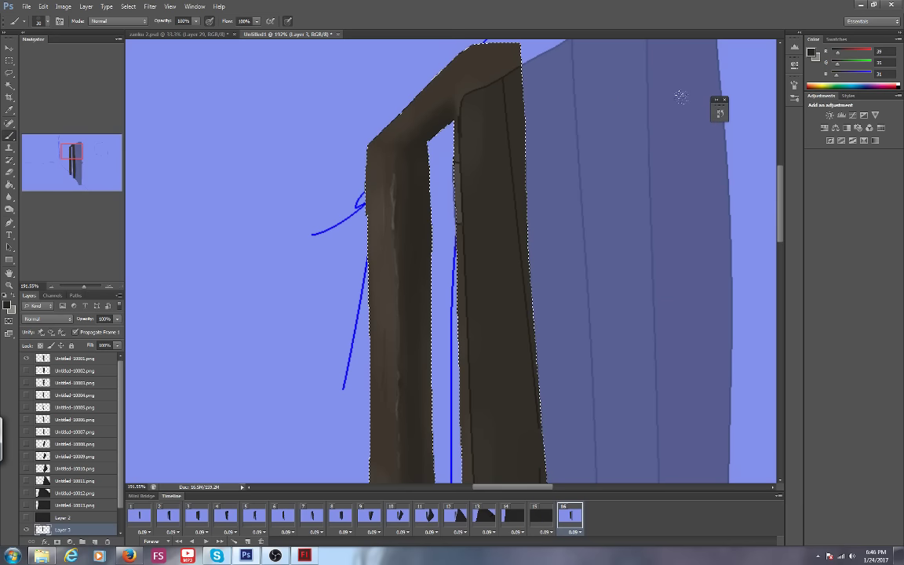
Paint dark shading along the underside of the sloping top bar, starting from the left post's inner corner.
click(72, 151)
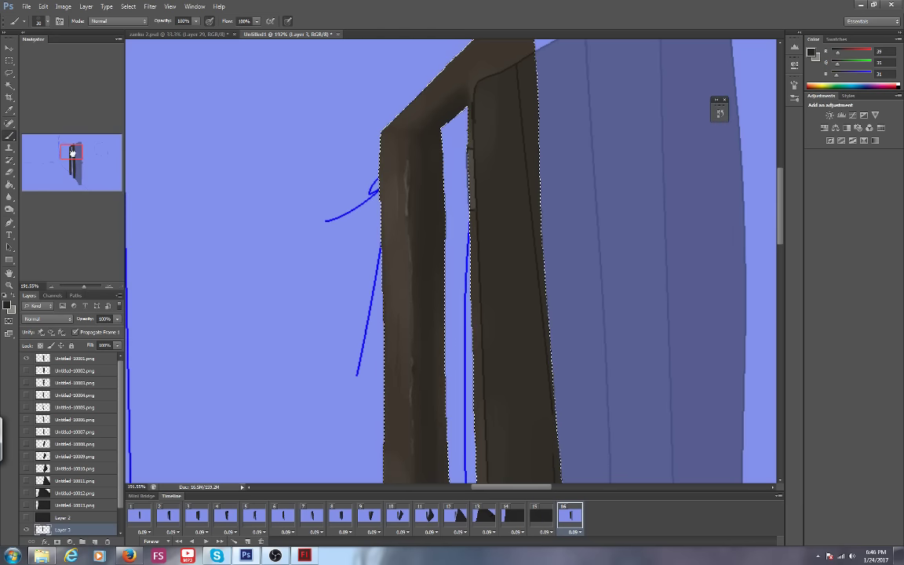
drag(72, 151, 73, 156)
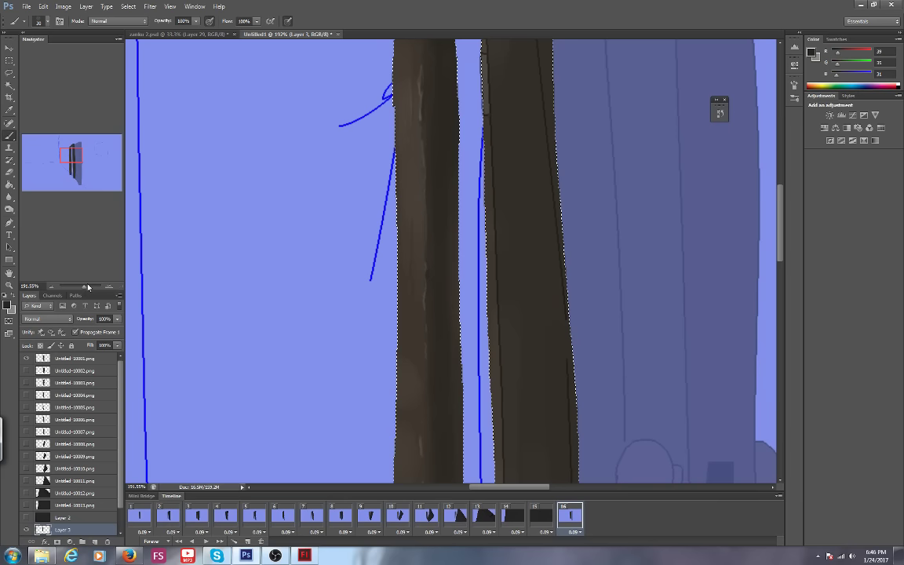
mouse_move(88, 287)
mouse_down()
mouse_move(75, 287)
mouse_move(84, 289)
mouse_up()
click(67, 149)
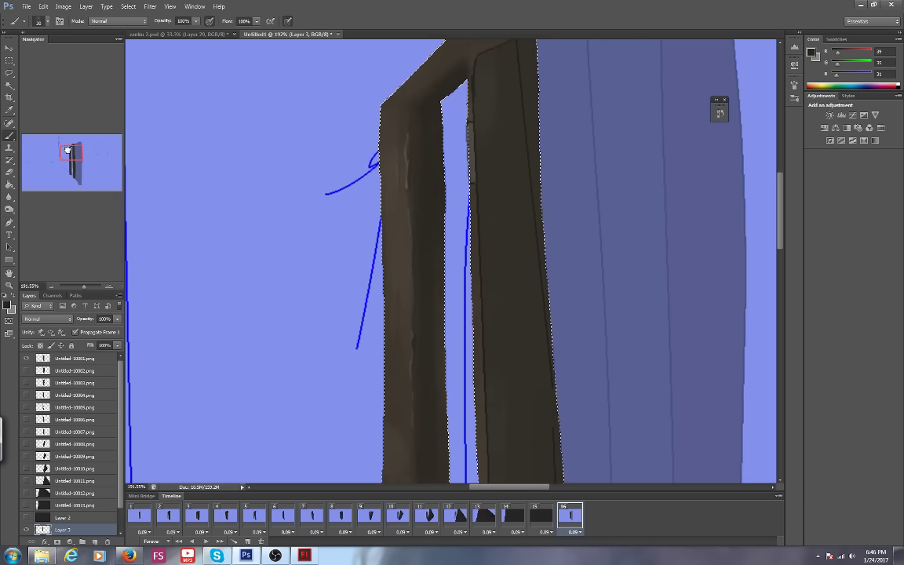
drag(67, 149, 68, 145)
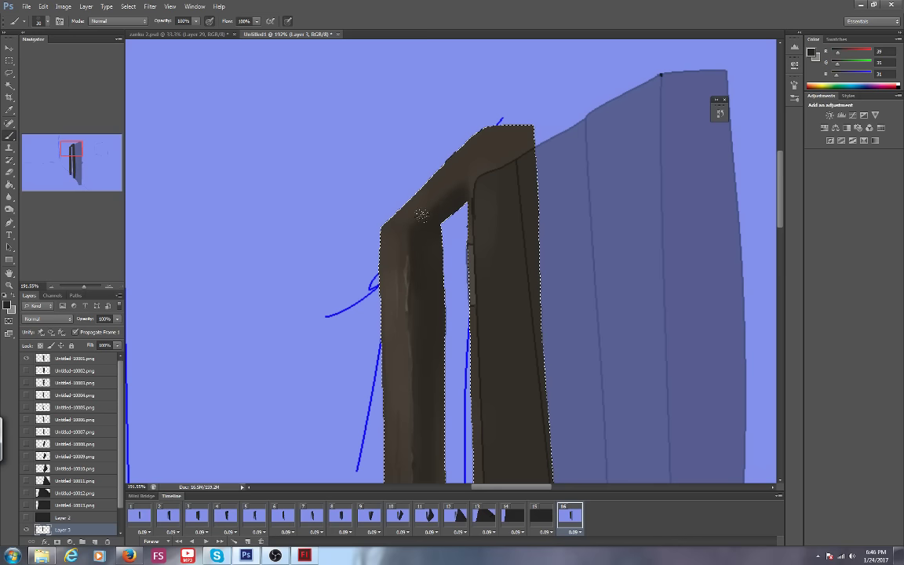
drag(421, 215, 453, 186)
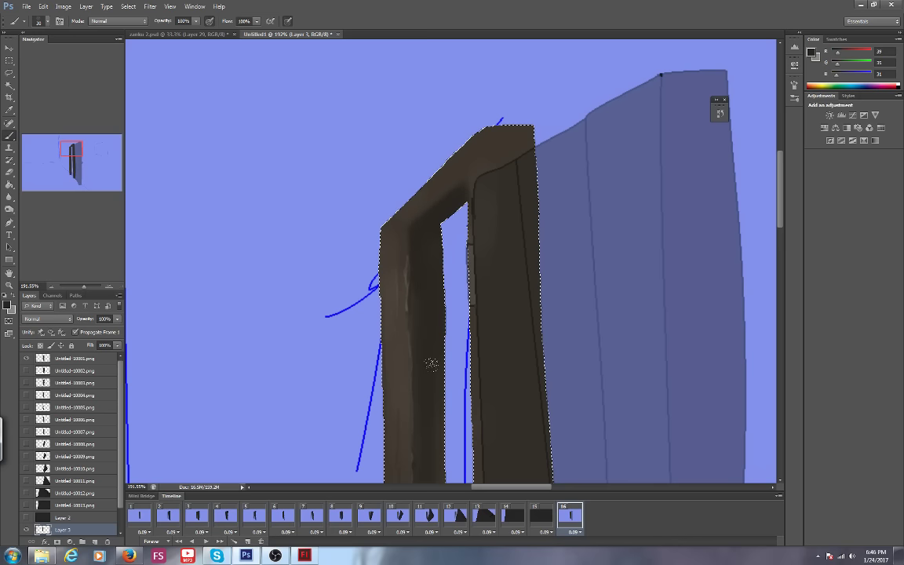
Add a strip below the left post's bottom edge to the selection with the Lasso tool.
click(77, 168)
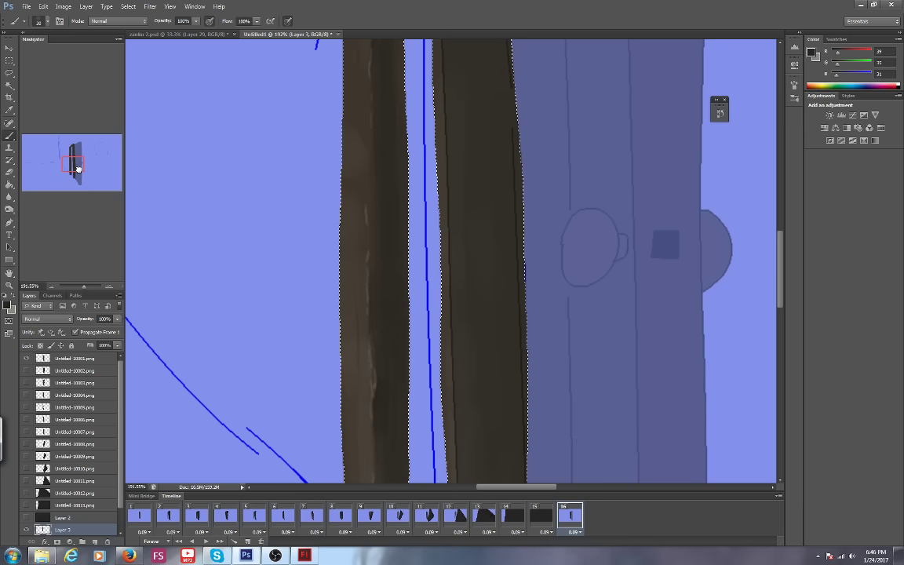
drag(78, 169, 78, 175)
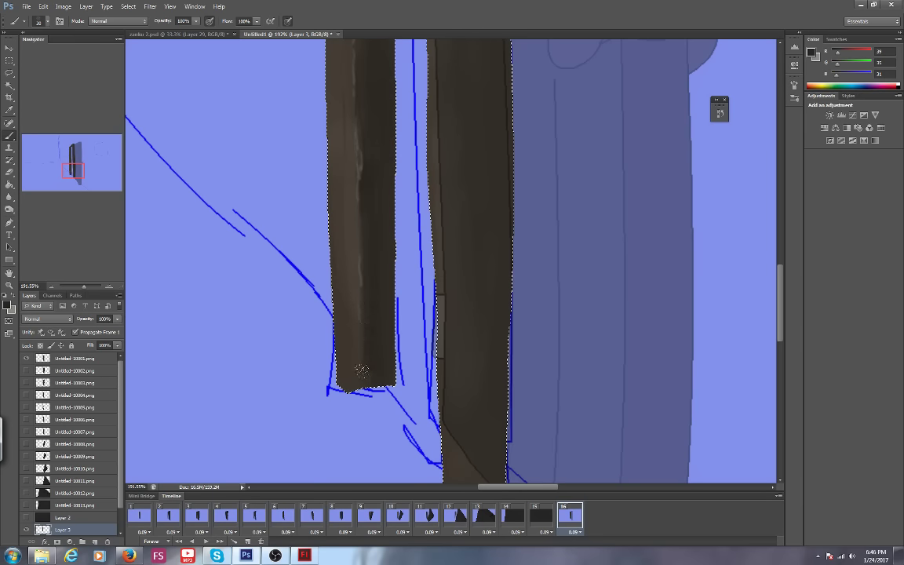
click(9, 73)
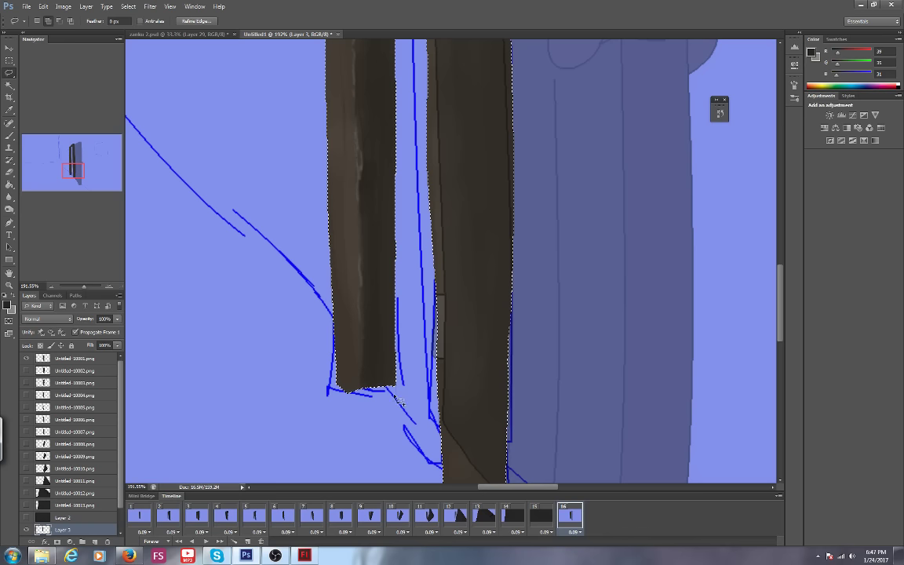
mouse_move(366, 404)
mouse_down()
mouse_move(347, 379)
mouse_move(384, 365)
mouse_up()
Sample the dark brown #302b25 from the frame and paint the left post's extended bottom end with it.
click(7, 305)
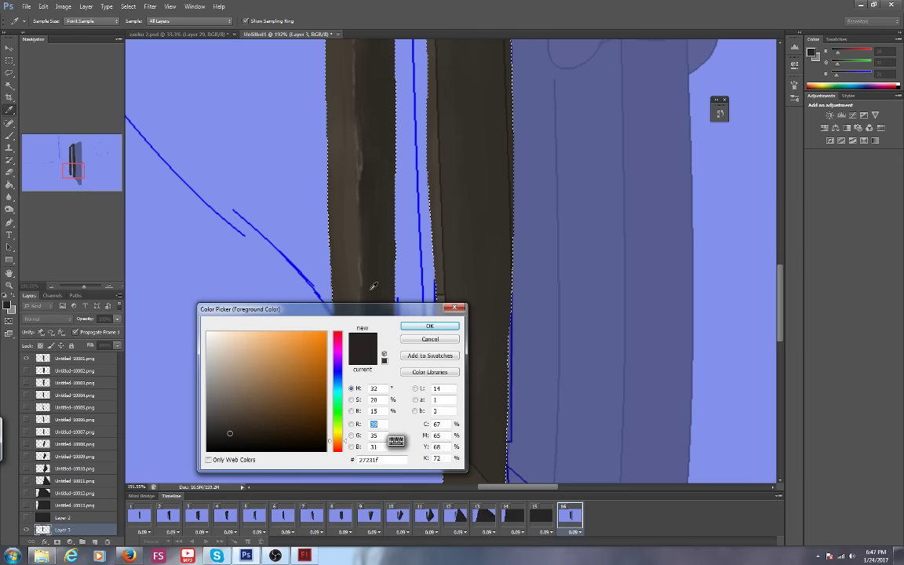
click(339, 255)
key(Return)
key(b)
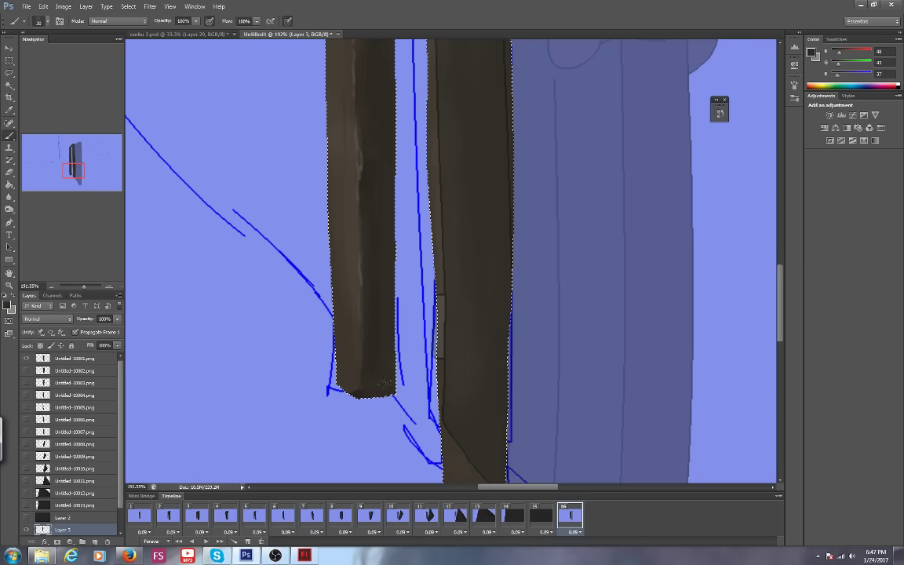
Sample the lighter brown RGB 74, 66, 57 for the left post's bottom end and reduce the brush size to 3.
key(i)
click(7, 305)
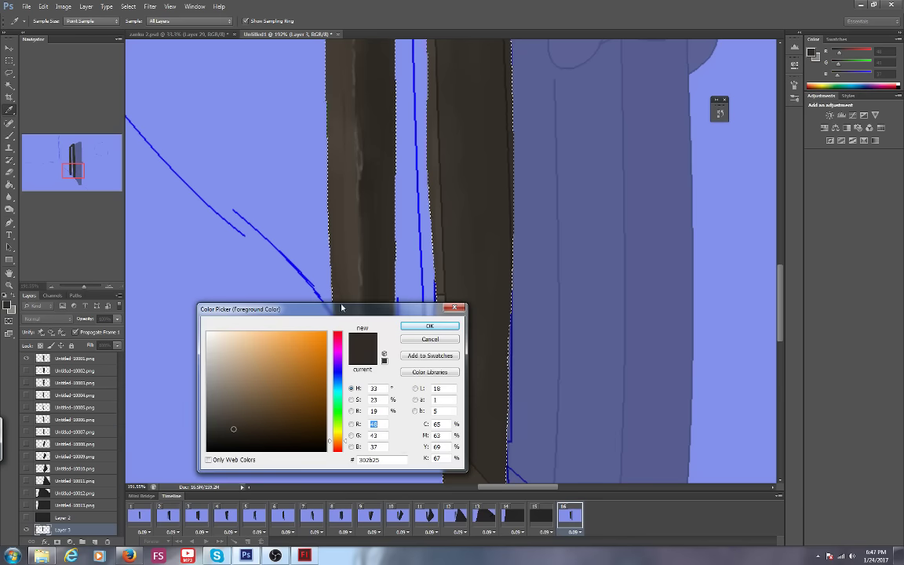
key(Return)
key(b)
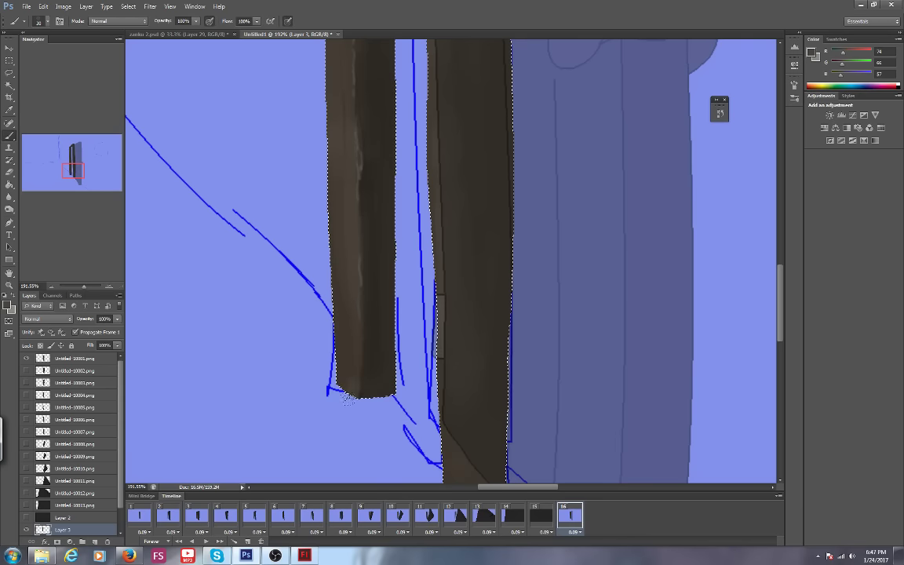
key(bracketleft)
key(bracketleft)
key(bracketleft)
key(bracketleft)
key(bracketleft)
key(bracketleft)
key(bracketleft)
key(bracketleft)
key(bracketleft)
mouse_move(84, 287)
mouse_down()
mouse_move(73, 292)
mouse_move(85, 294)
mouse_up()
Switch to the browser to check the live chat on the YouTube Live Dashboard, and return to Photoshop.
click(129, 555)
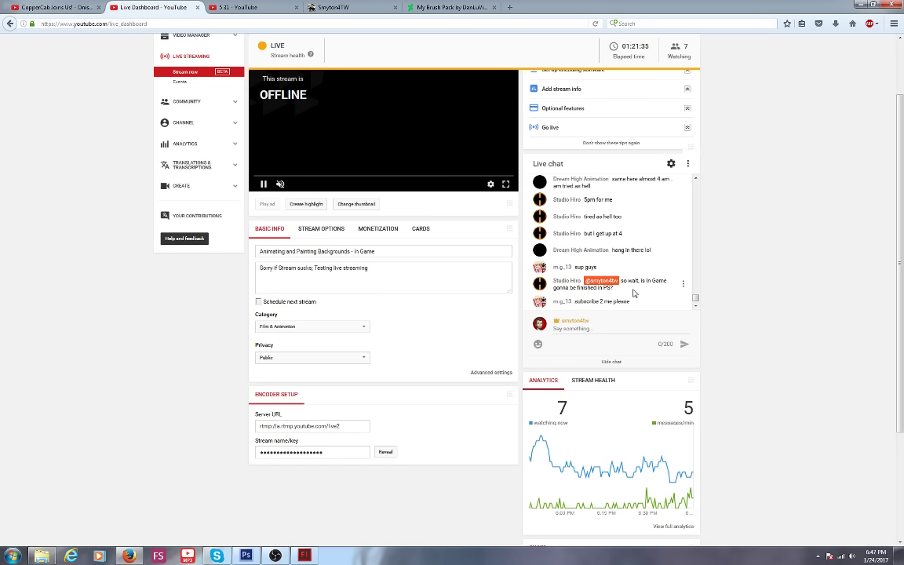
click(245, 556)
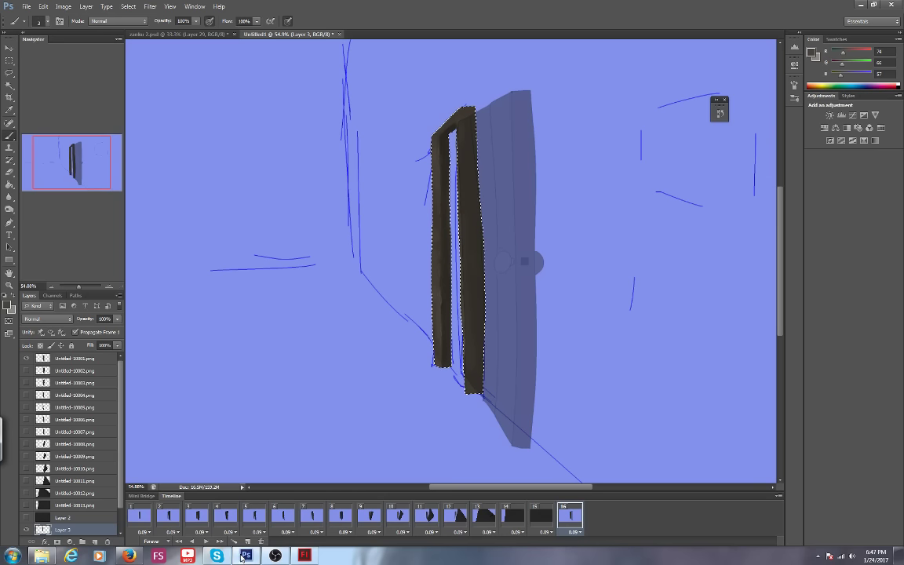
View frame 7 of the animation for comparison and return to frame 16.
drag(71, 147, 85, 141)
click(311, 515)
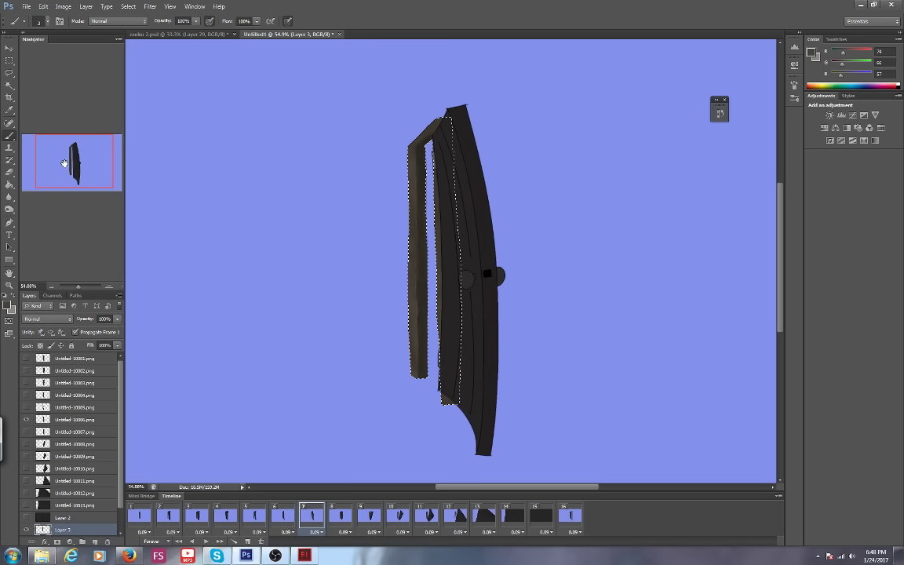
click(569, 517)
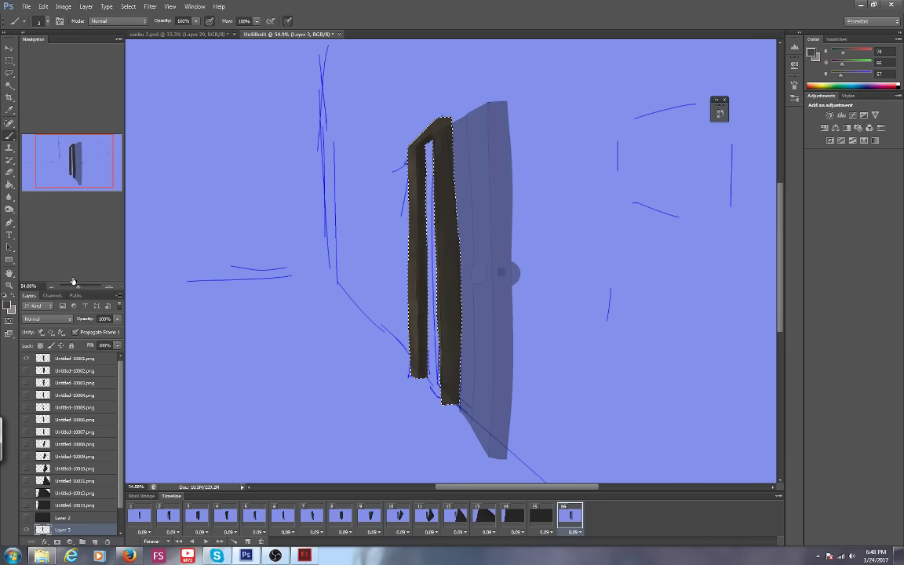
mouse_move(74, 285)
mouse_down()
mouse_move(90, 286)
mouse_move(79, 289)
mouse_up()
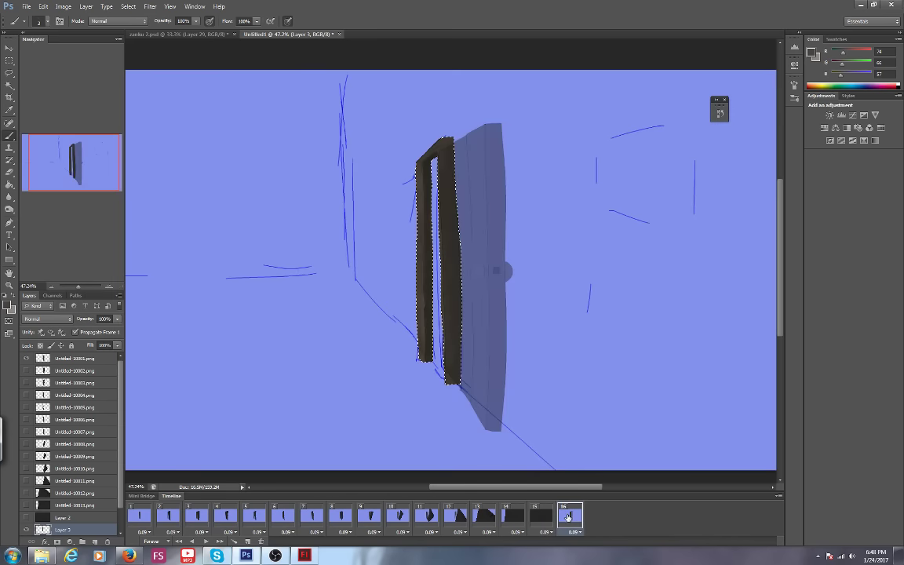
Deselect the painted two-post frame.
click(12, 74)
right_click(379, 157)
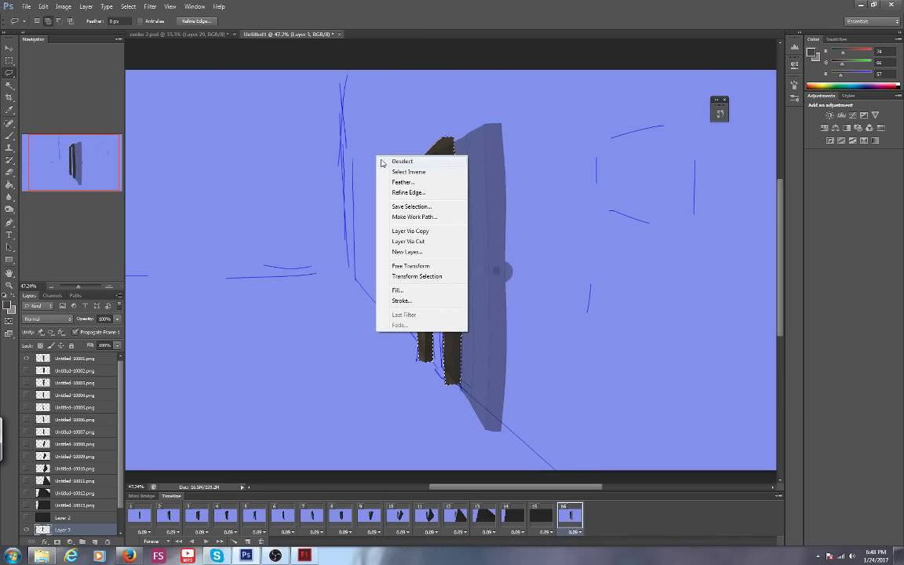
click(401, 161)
Rename Layer 3 to "frame" and add a new empty layer between it and Untitled-10014.png.
scroll(109, 487, down, 2)
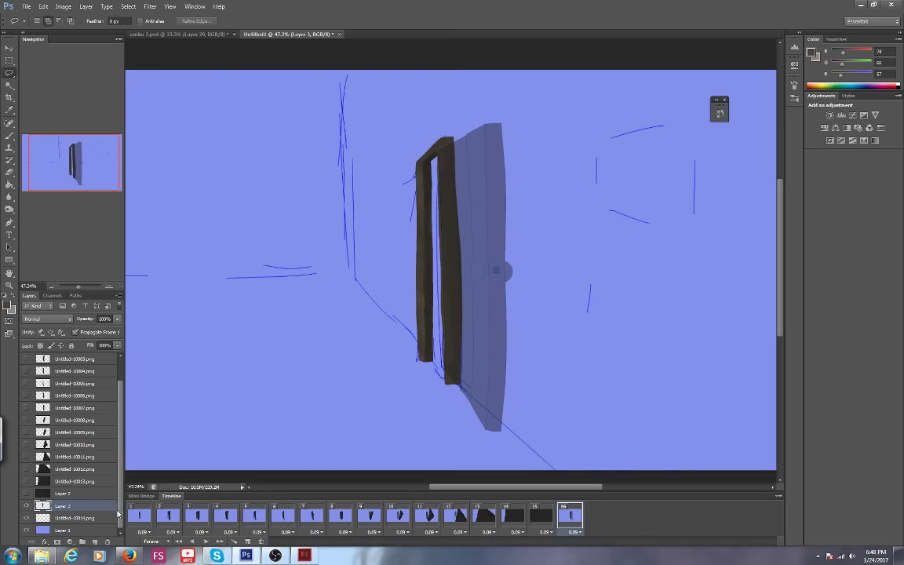
click(53, 518)
double_click(63, 505)
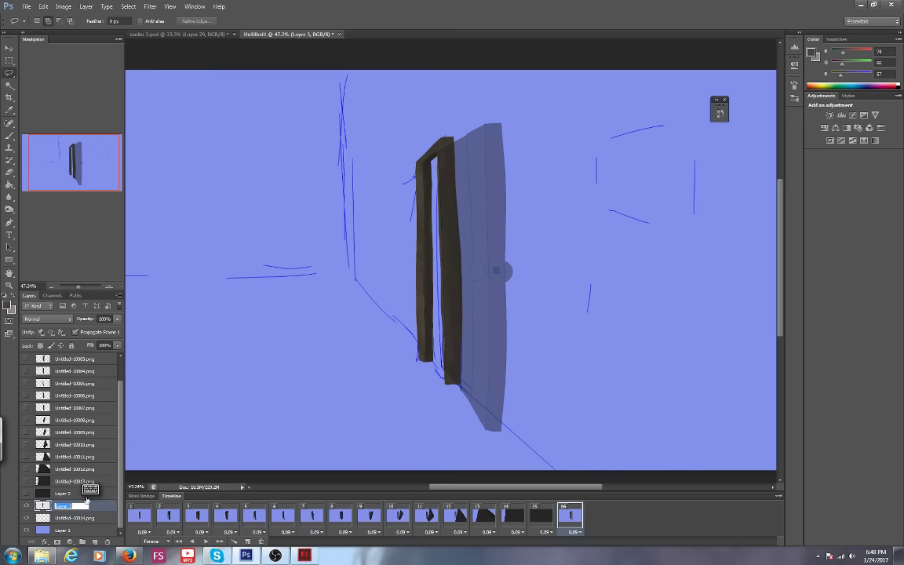
click(79, 449)
text(Frame)
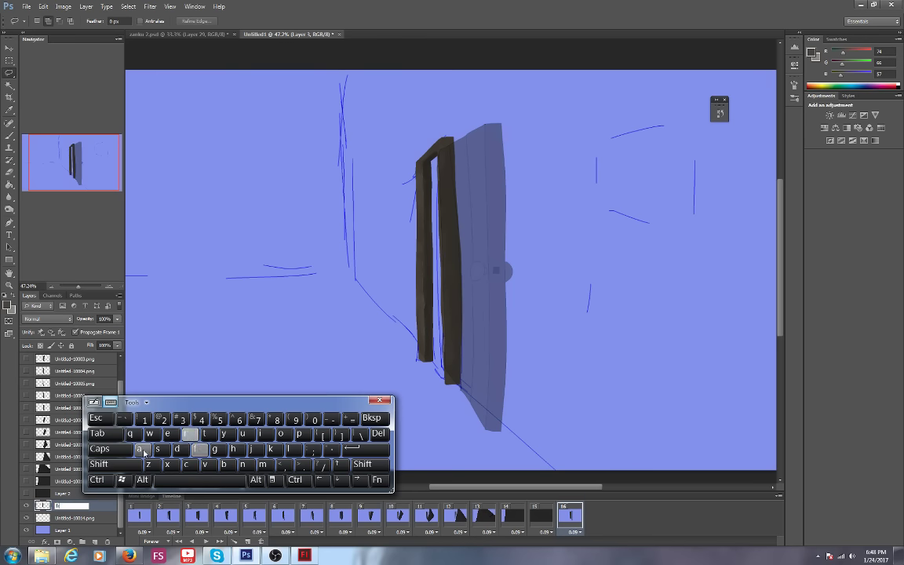
click(379, 400)
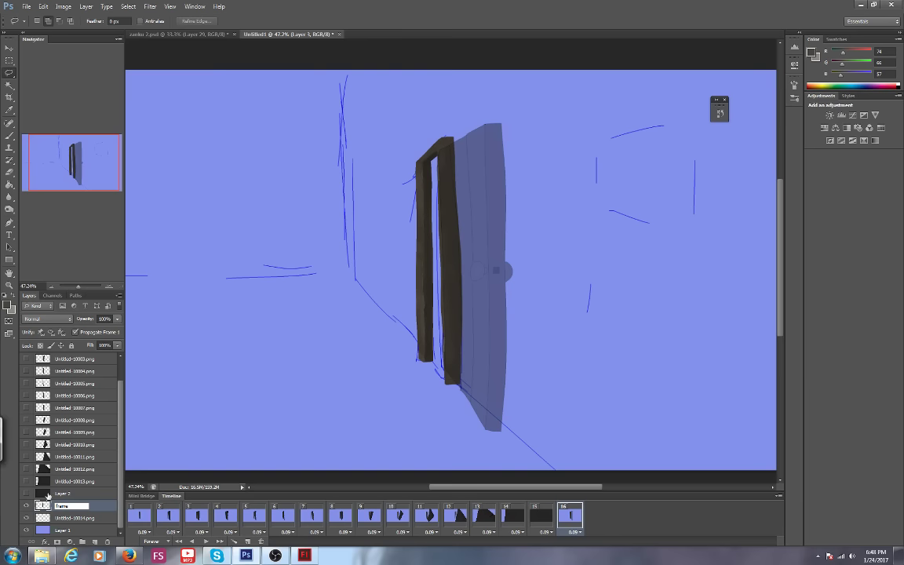
click(72, 518)
click(95, 542)
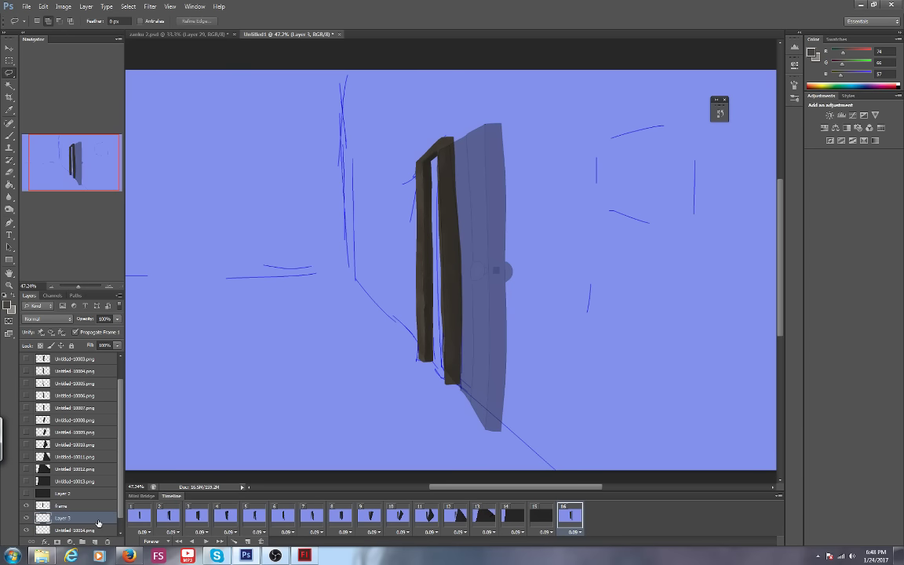
Switch to the browser and read the stream's live chat.
click(129, 556)
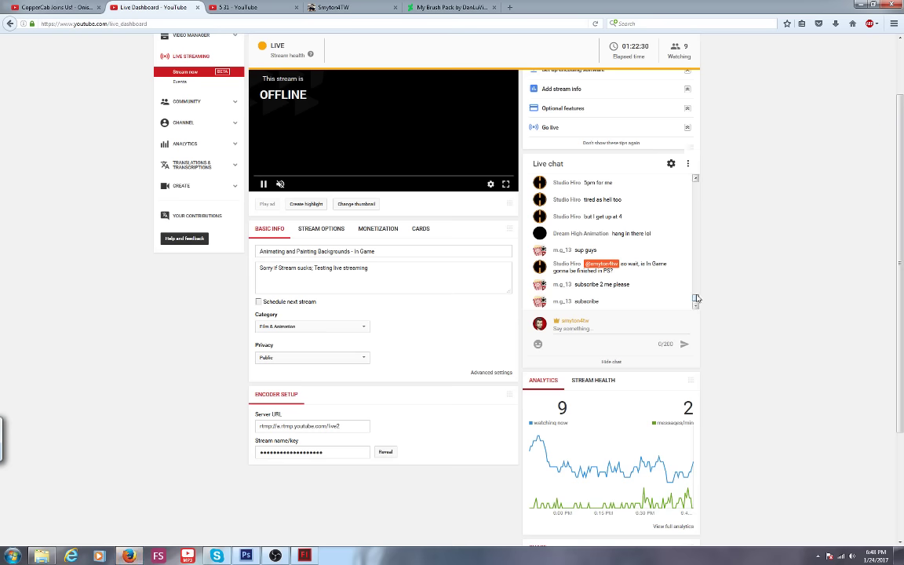
Review the earlier live chat messages and read forward to the newest ones.
scroll(696, 179, up, 3)
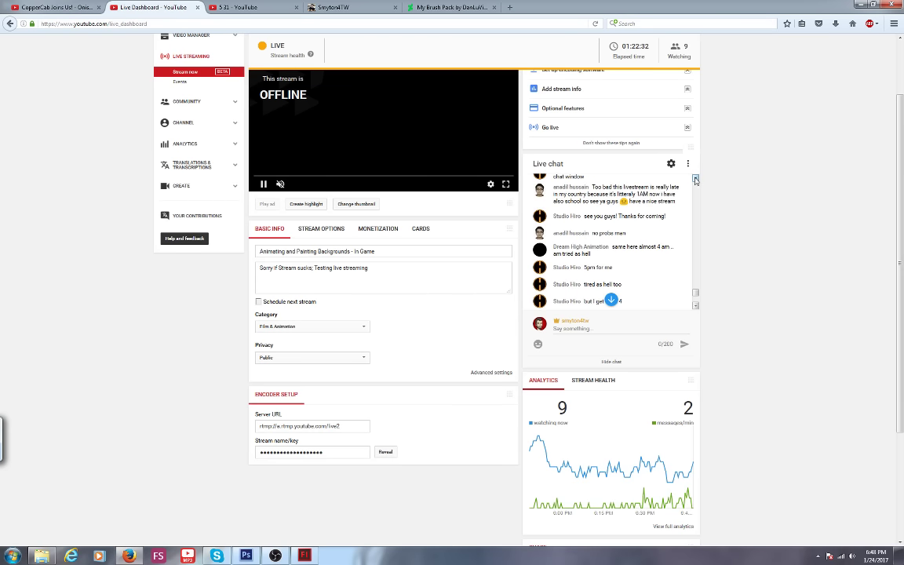
scroll(696, 180, up, 1)
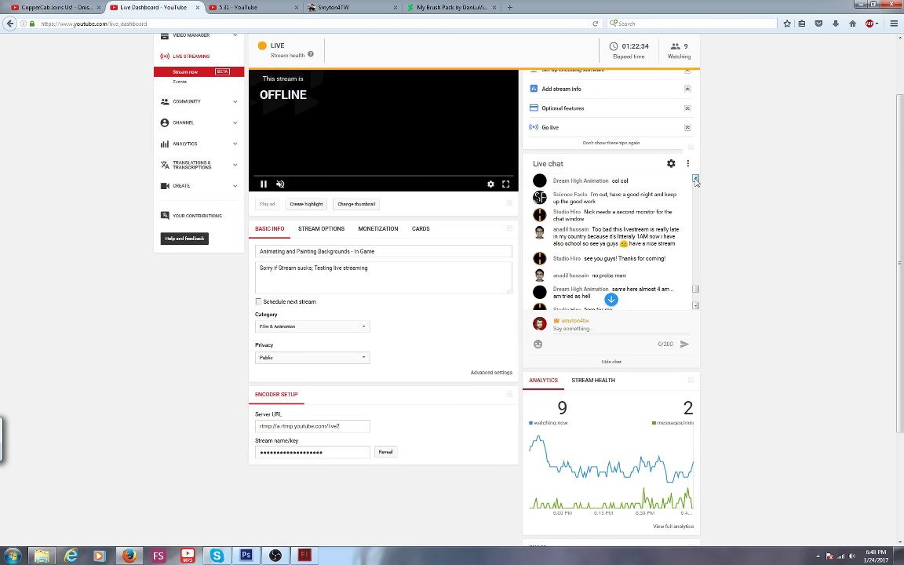
click(696, 179)
scroll(695, 180, up, 3)
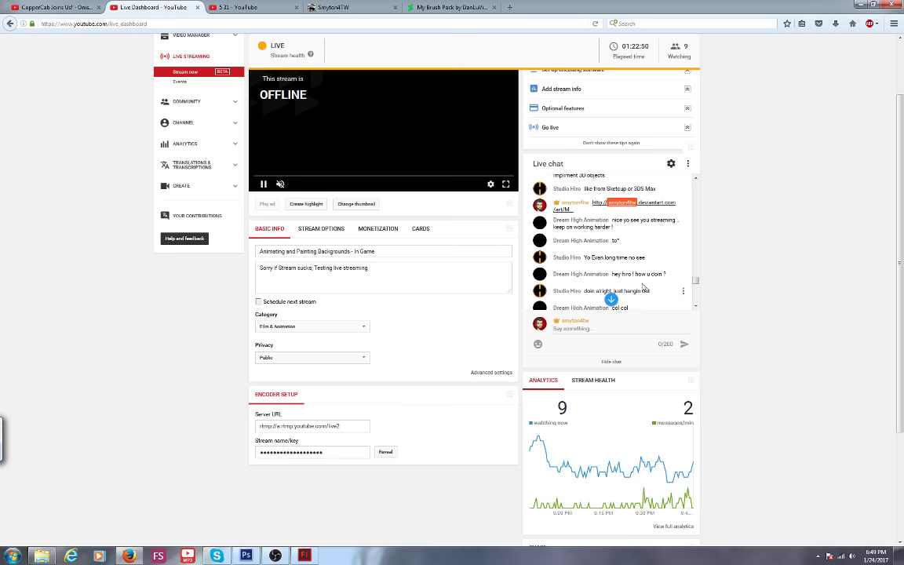
click(695, 308)
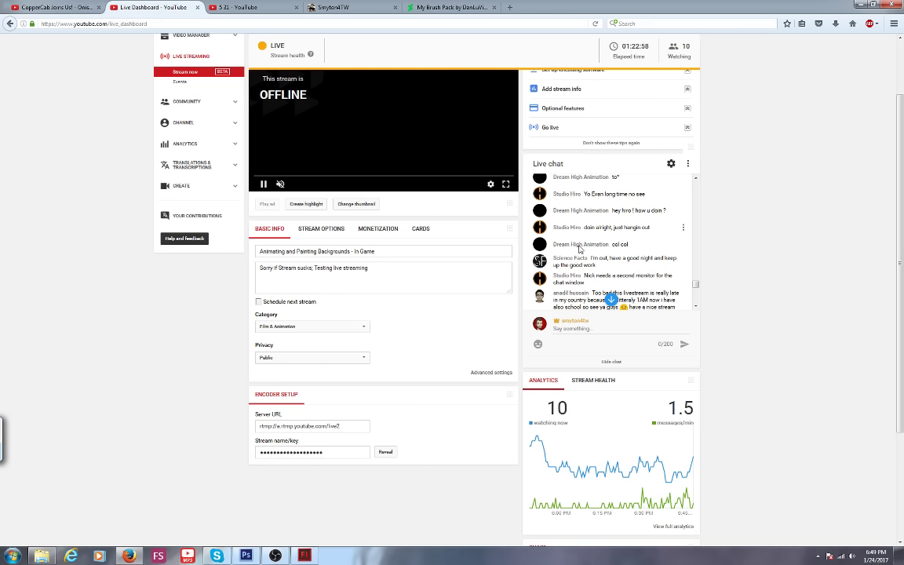
click(695, 308)
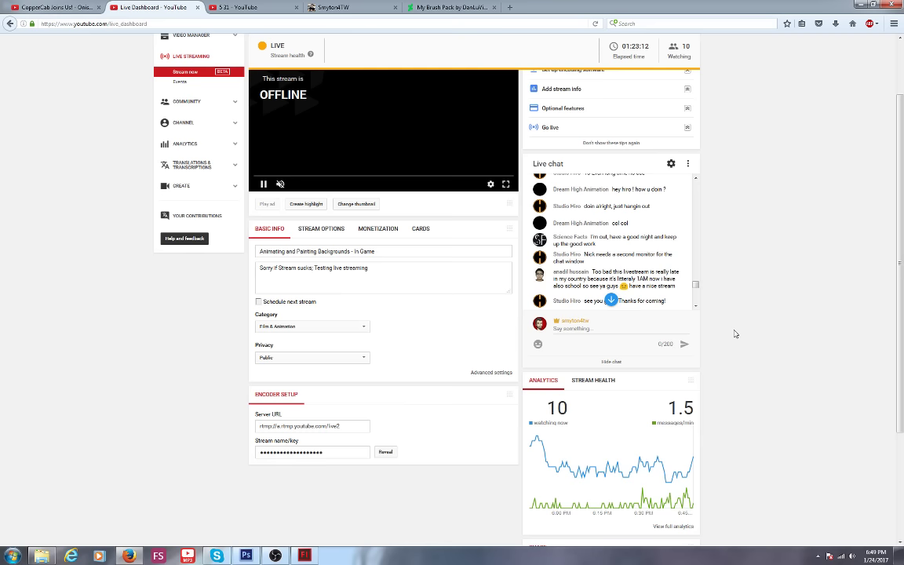
click(696, 307)
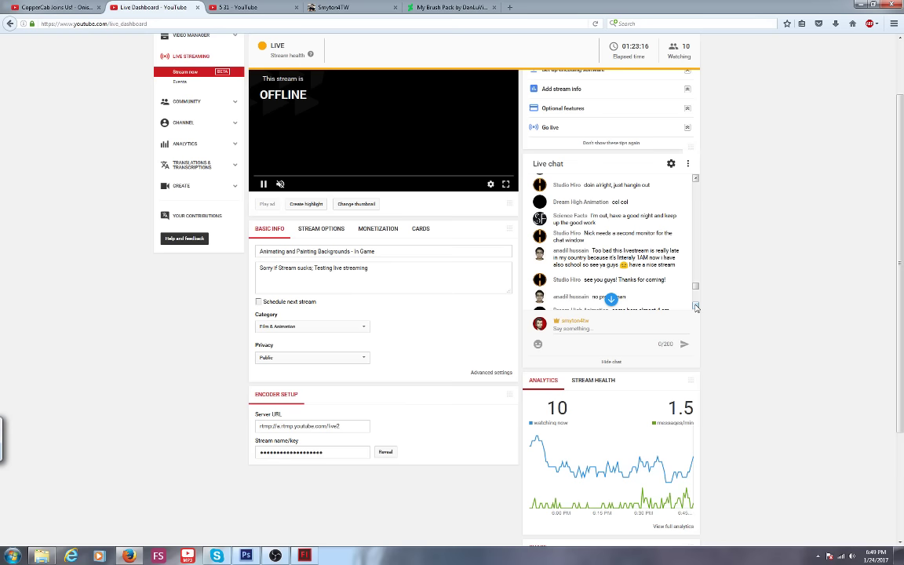
click(696, 307)
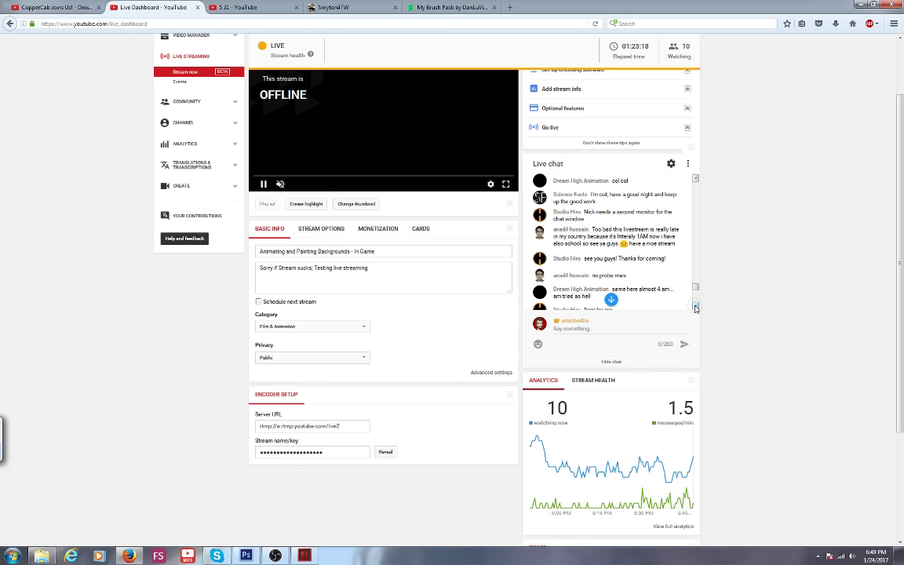
click(696, 307)
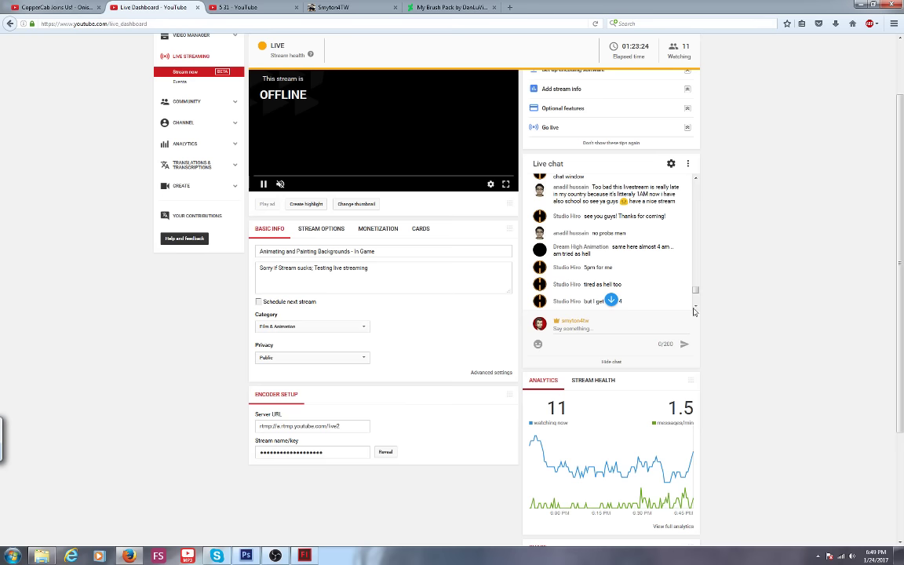
click(695, 307)
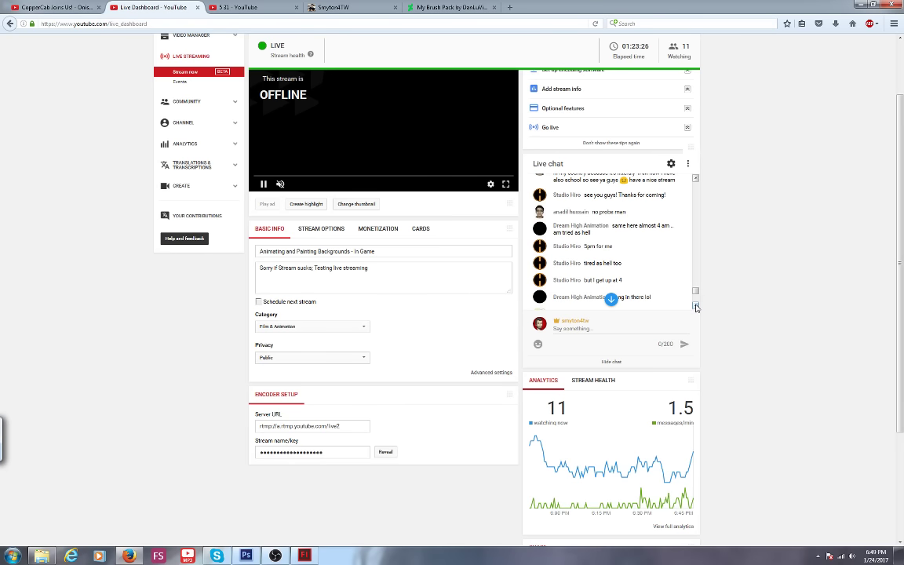
click(696, 307)
click(696, 307)
click(695, 307)
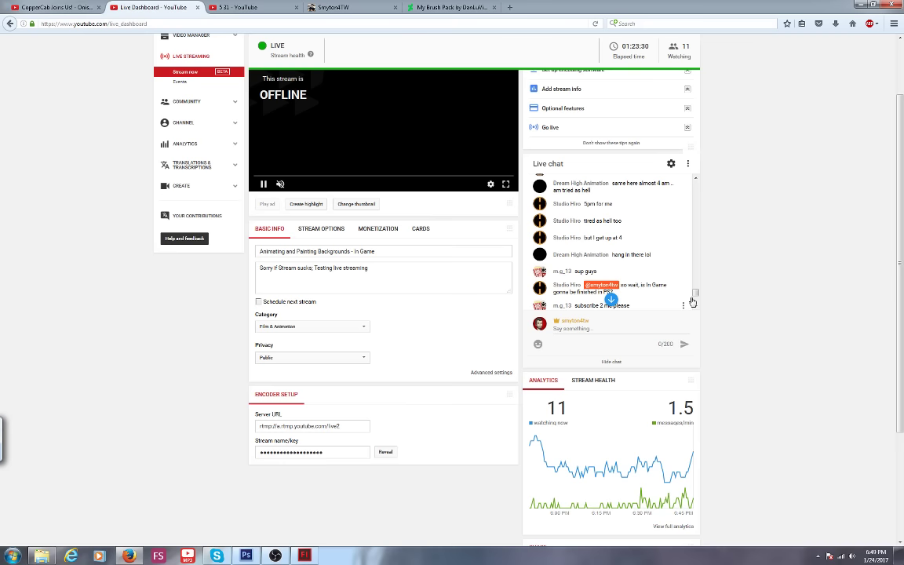
scroll(692, 301, down, 1)
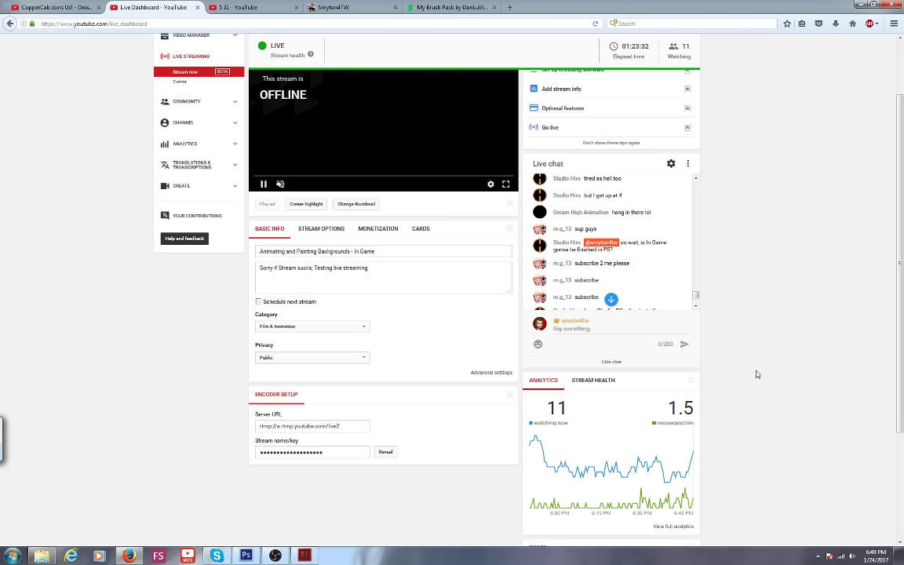
scroll(535, 242, down, 1)
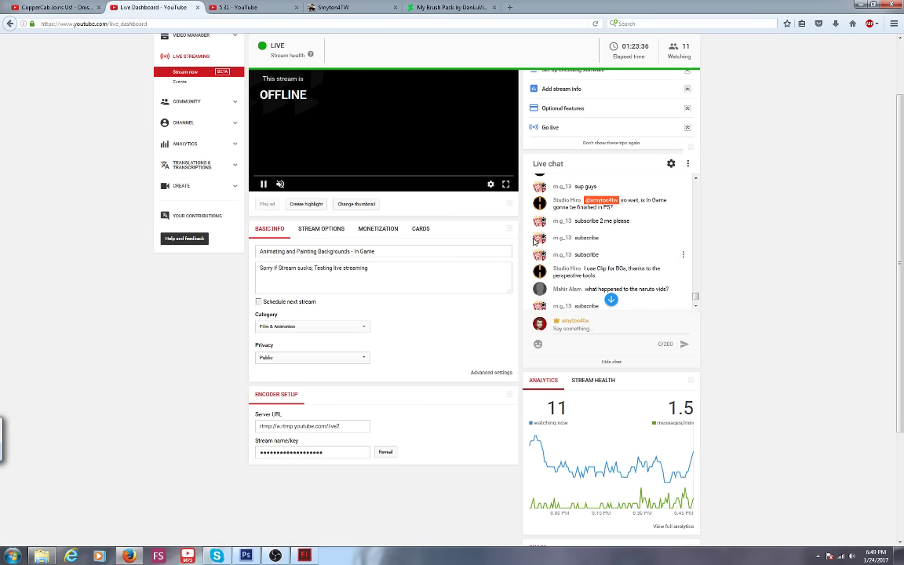
scroll(696, 297, down, 1)
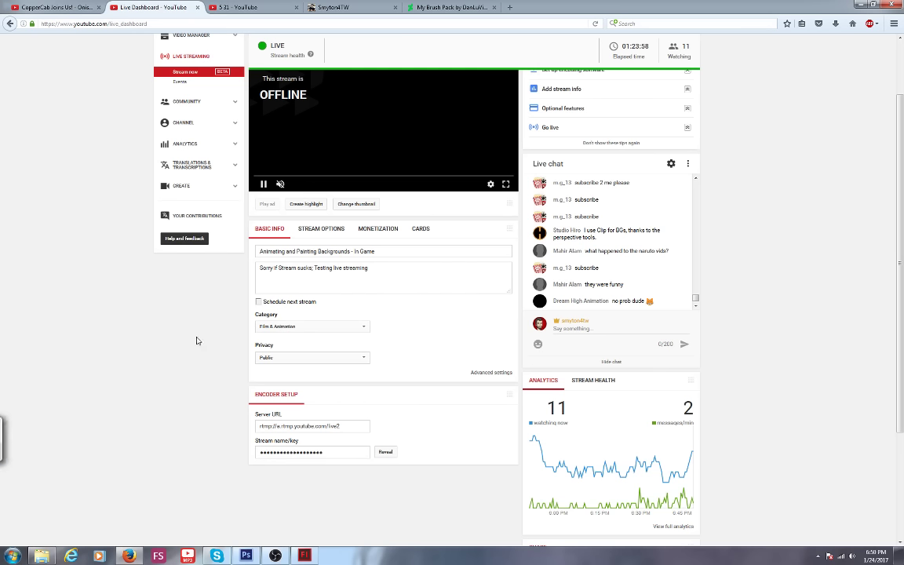
Switch back to Photoshop and lasso the wall area behind the frame, following the sketched corner and floor line out to the canvas edges.
key(alt+Tab)
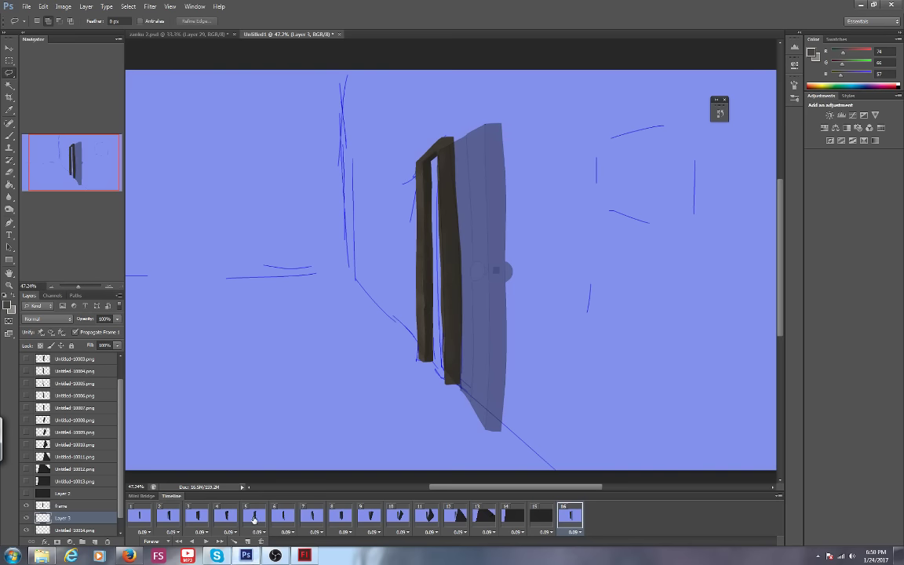
drag(76, 166, 80, 172)
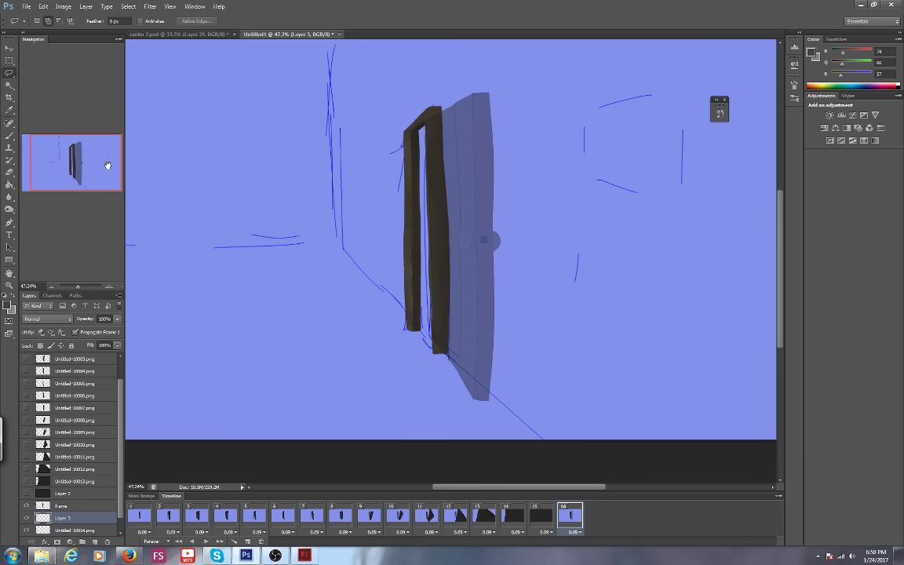
click(216, 35)
click(255, 36)
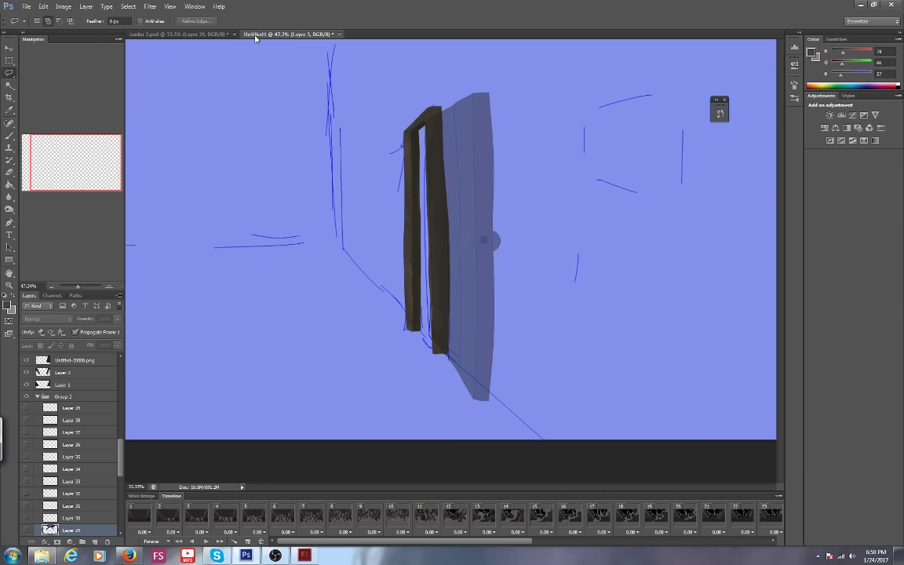
drag(503, 488, 529, 487)
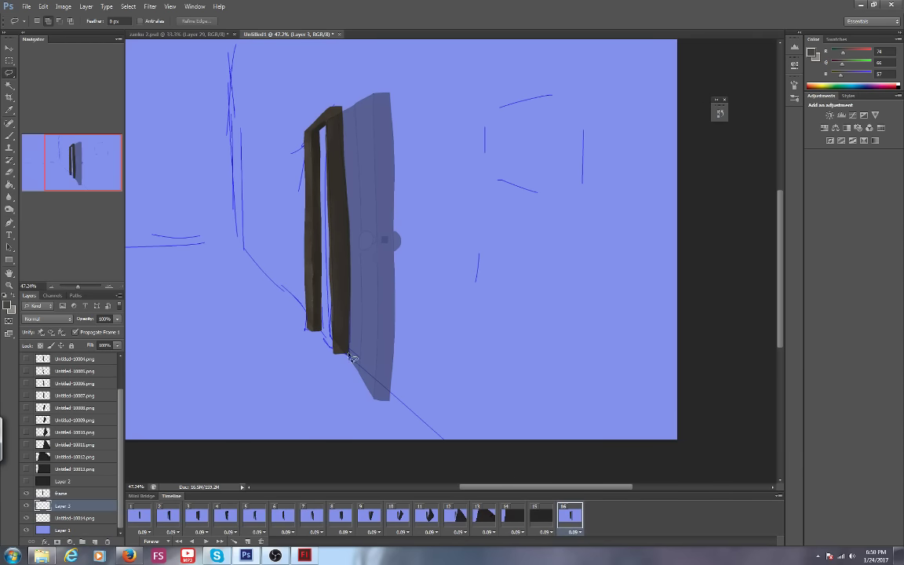
mouse_move(353, 358)
mouse_down()
mouse_move(472, 458)
mouse_move(645, 470)
mouse_move(725, 426)
mouse_move(726, 326)
mouse_move(684, 298)
mouse_move(338, 205)
mouse_move(259, 179)
mouse_move(231, 160)
mouse_move(236, 245)
mouse_move(326, 338)
mouse_move(310, 318)
mouse_up()
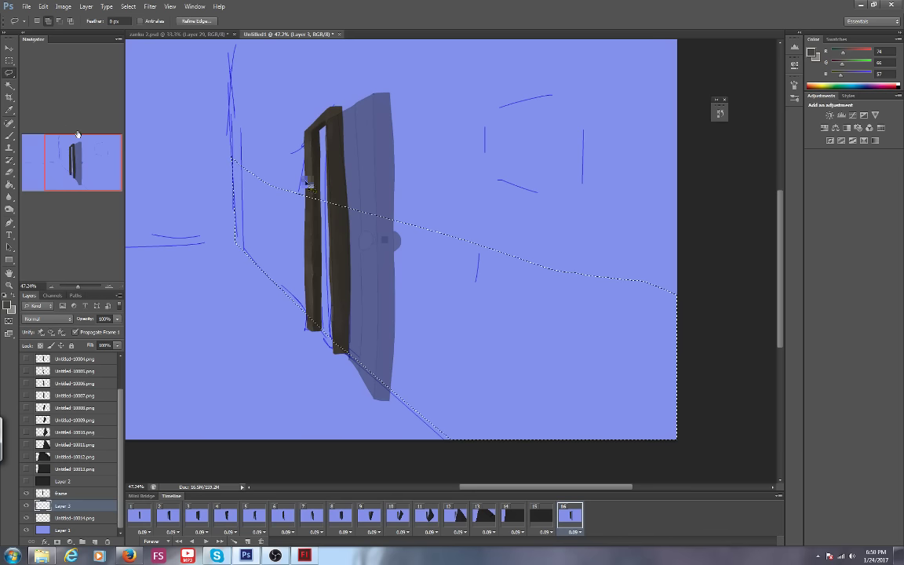
drag(78, 135, 78, 159)
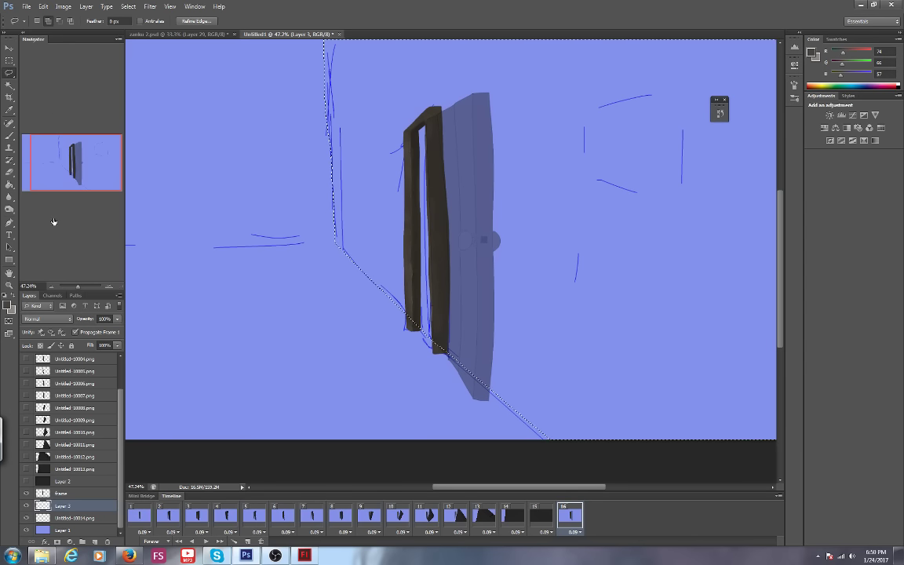
Set the foreground color to grey-brown (RGB 91, 81, 67) and fill the wall selection on Layer 3 with it.
click(7, 305)
click(417, 212)
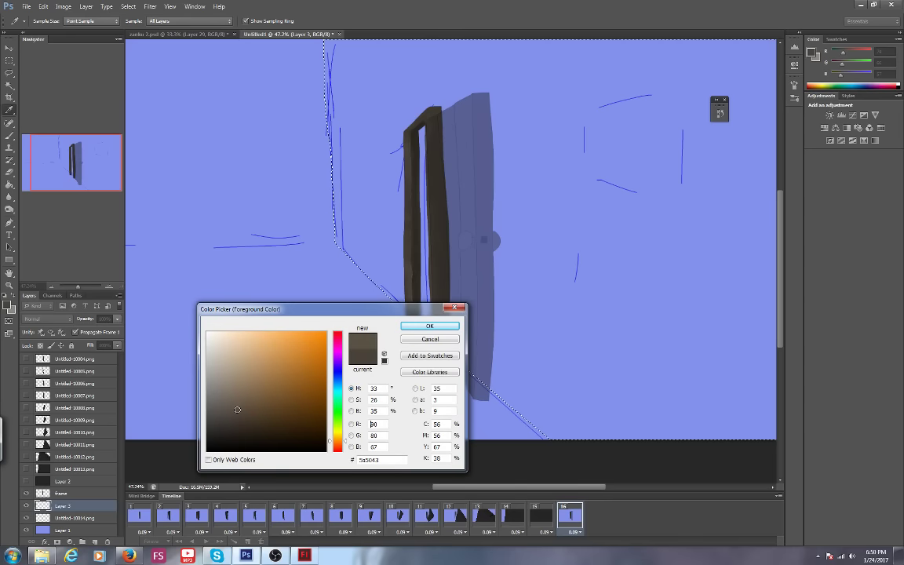
click(237, 409)
key(Return)
click(182, 34)
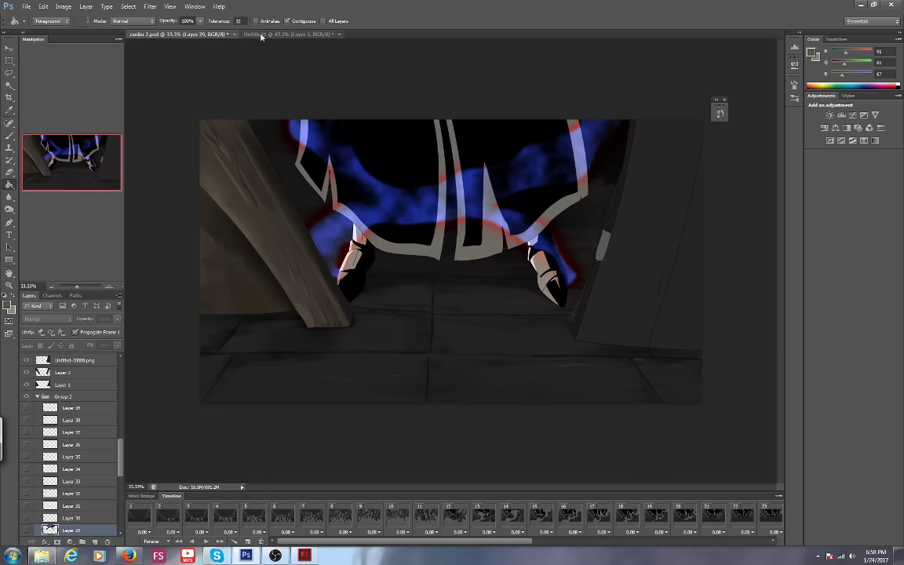
click(260, 34)
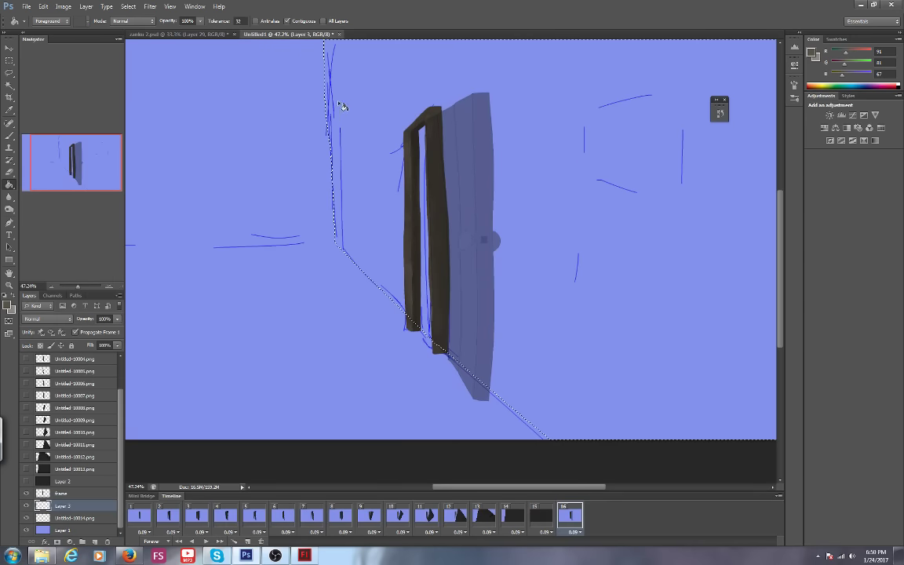
click(525, 273)
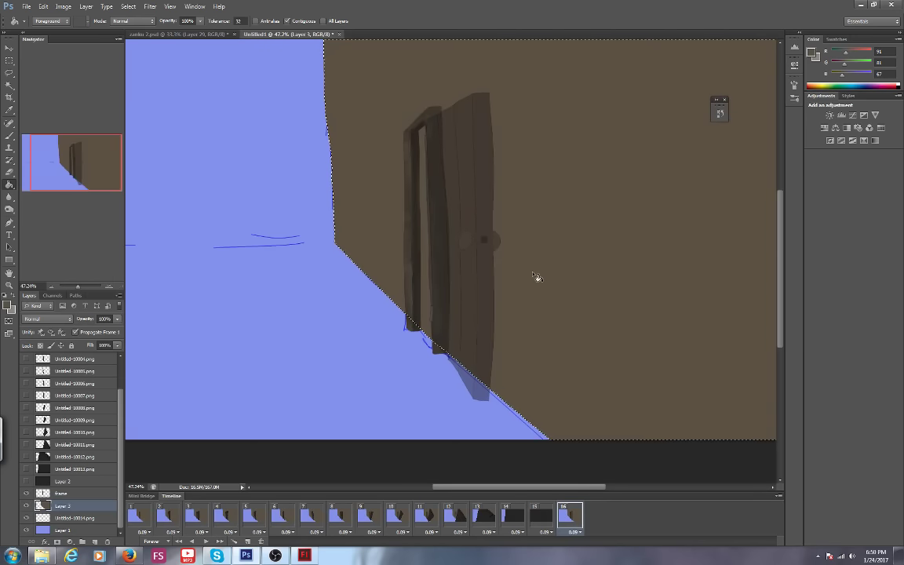
Hide the Untitled-10001.png layer and set the foreground color to a darker grey-brown (RGB 69, 64, 57).
scroll(113, 360, up, 2)
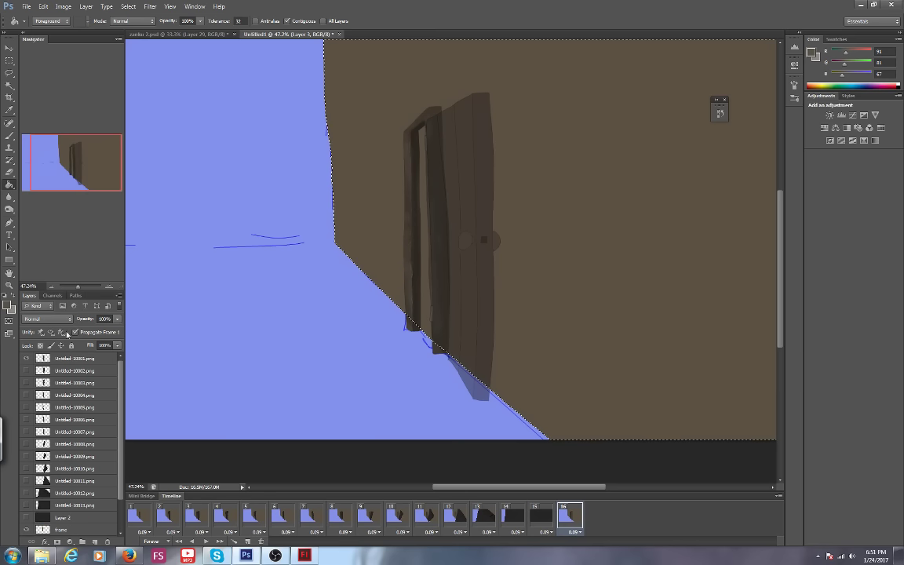
click(8, 306)
click(226, 416)
click(420, 325)
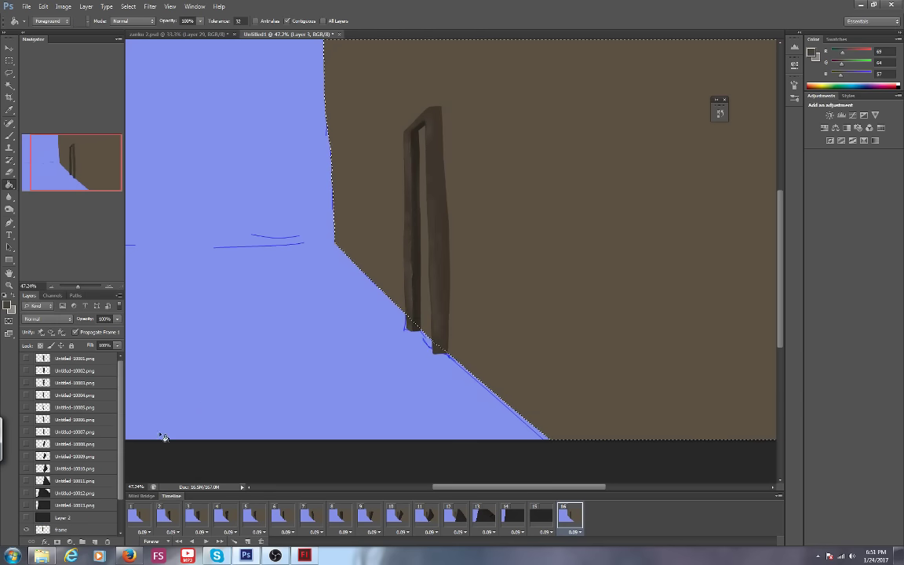
Open p1p20.png from the p1p20 folder inside Page1 as a separate Photoshop document.
click(41, 555)
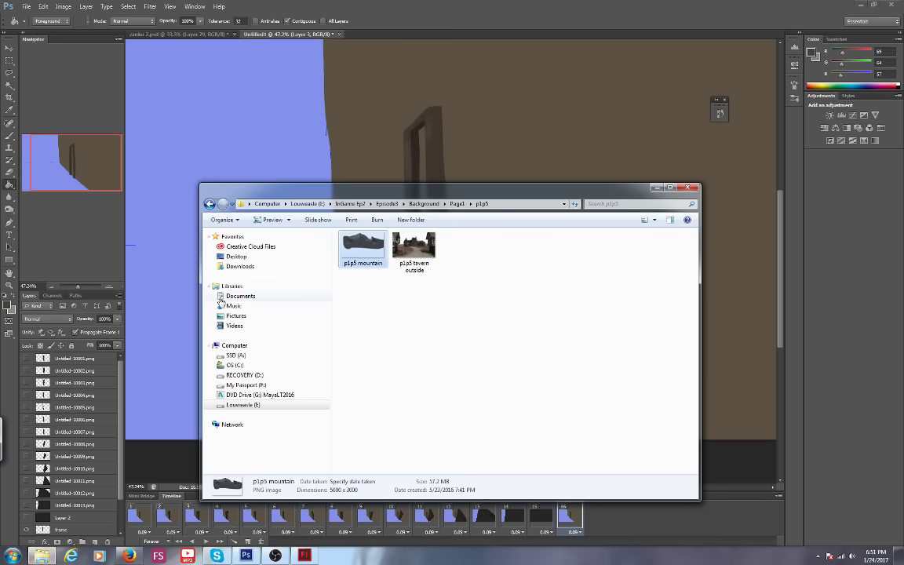
key(BackSpace)
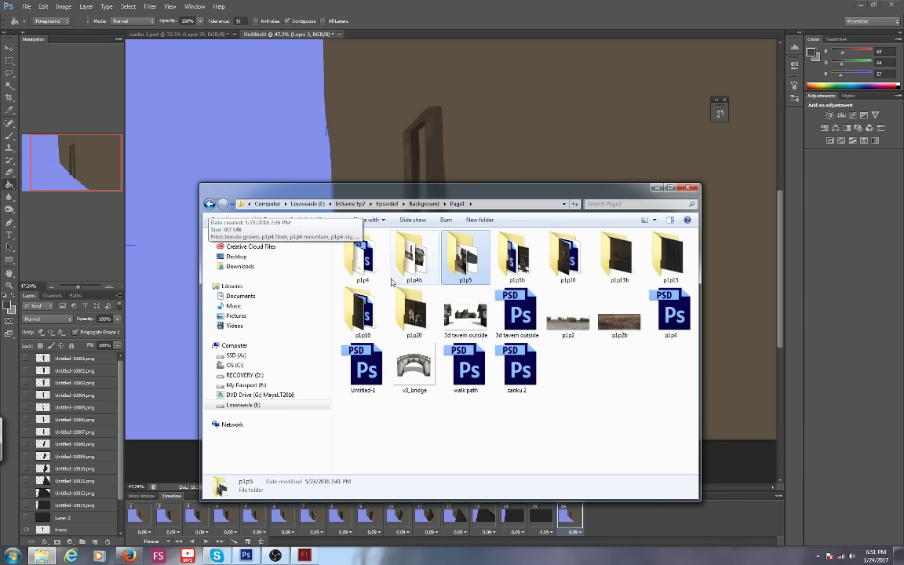
double_click(408, 302)
drag(363, 246, 382, 37)
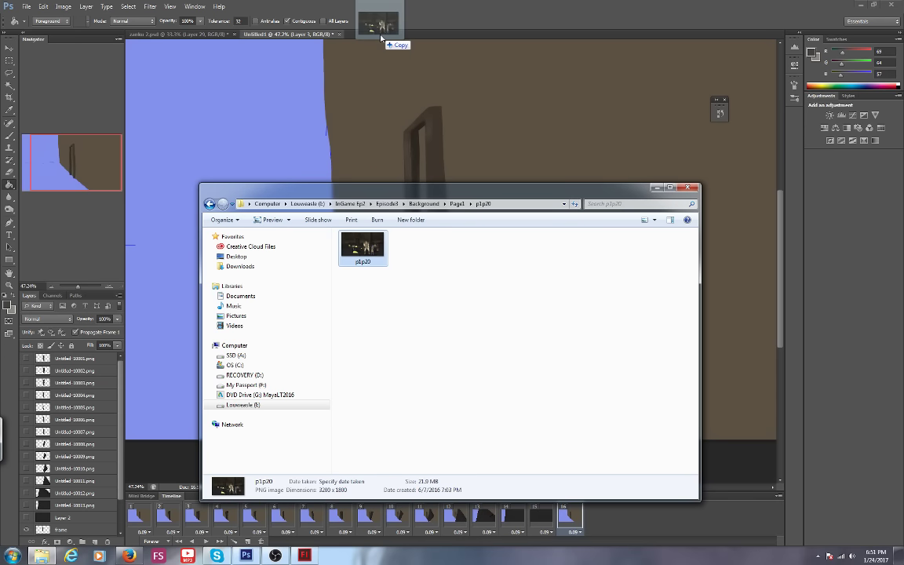
drag(381, 37, 382, 37)
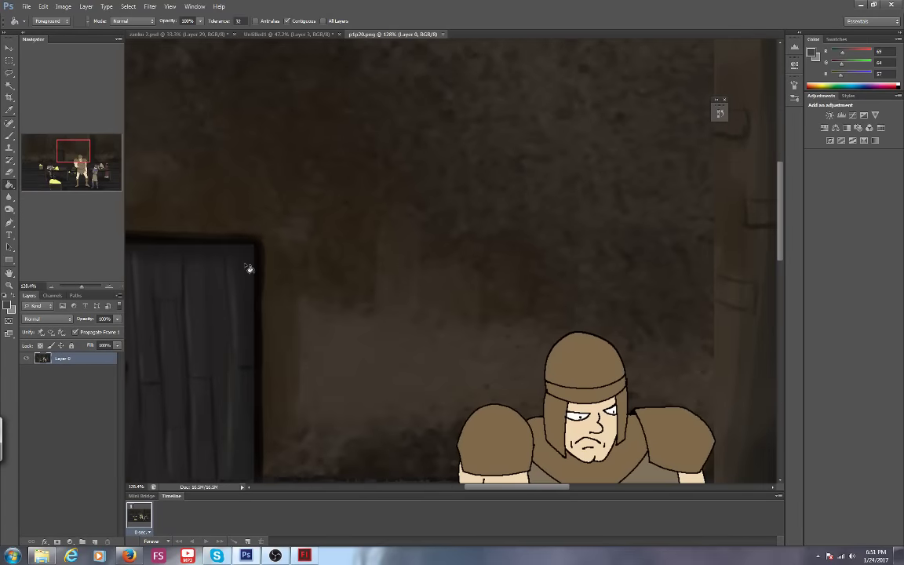
Sample the dark brown wall in p1p20.png as the foreground color (RGB 64, 56, 47).
click(8, 305)
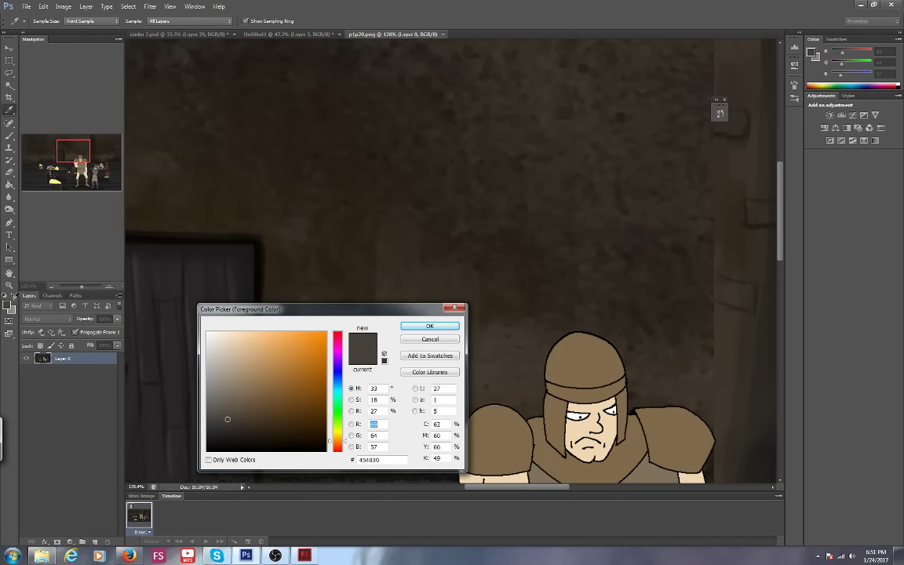
drag(344, 312, 355, 406)
click(280, 238)
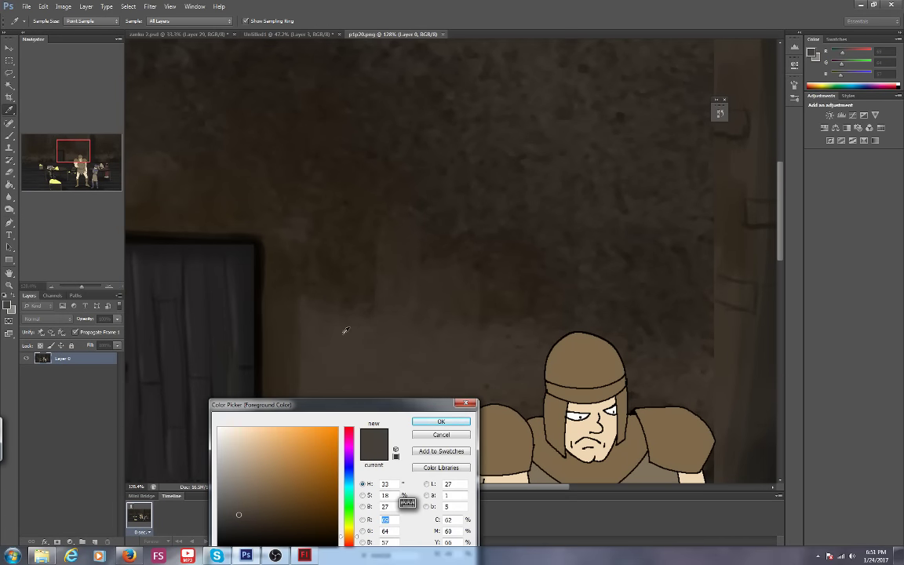
key(Return)
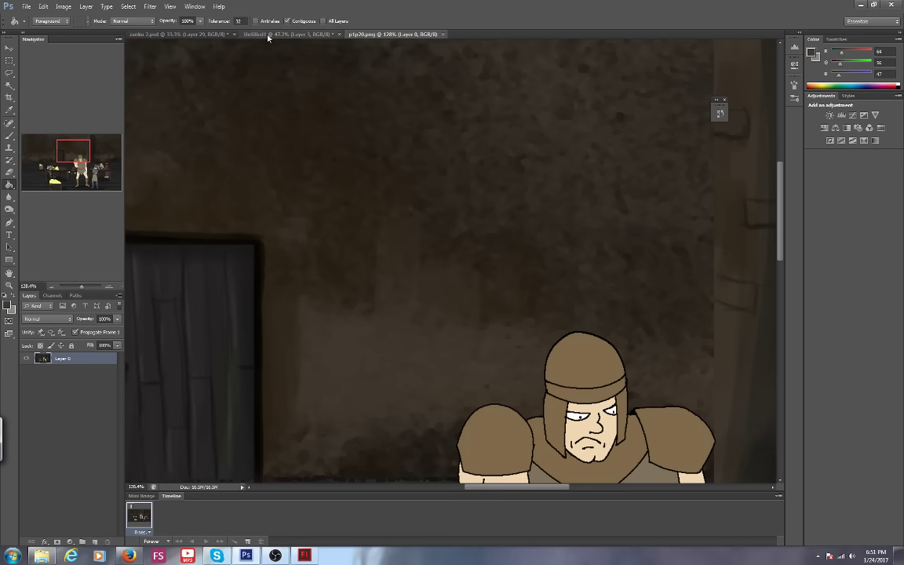
Return to the Untitled1 document and brush broad dark brown streaks across the lower and middle wall beside the frame.
click(270, 35)
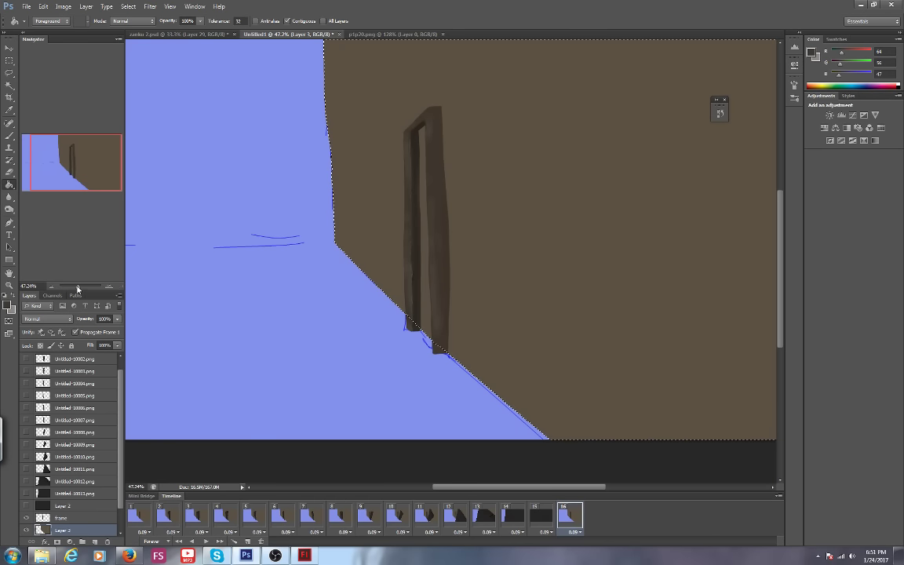
click(77, 287)
drag(76, 290, 79, 288)
key(b)
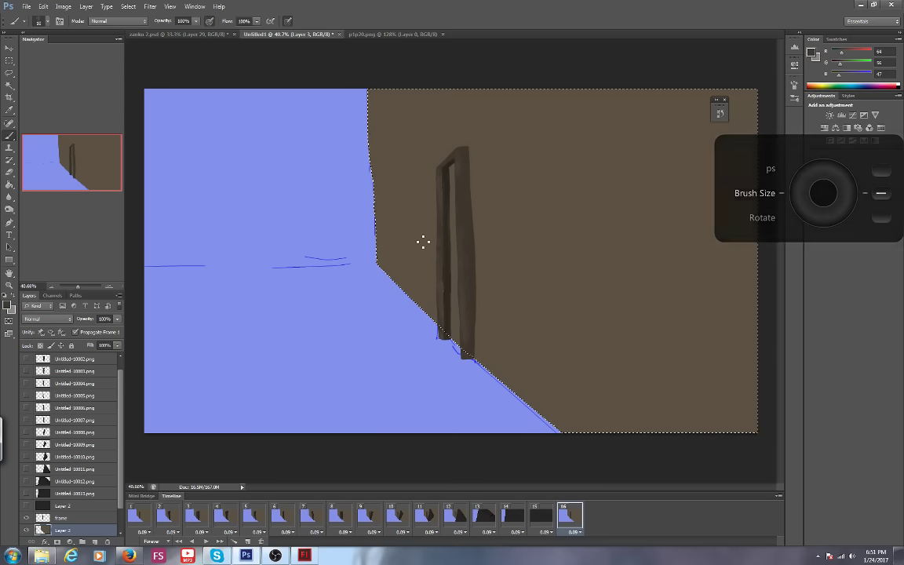
key(bracketright)
key(bracketright)
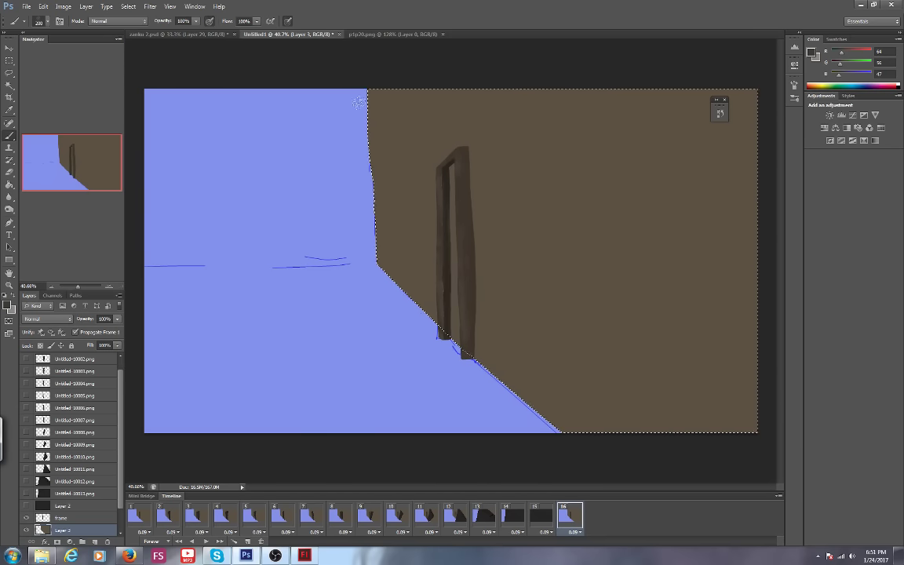
click(369, 34)
click(311, 35)
drag(460, 322, 632, 428)
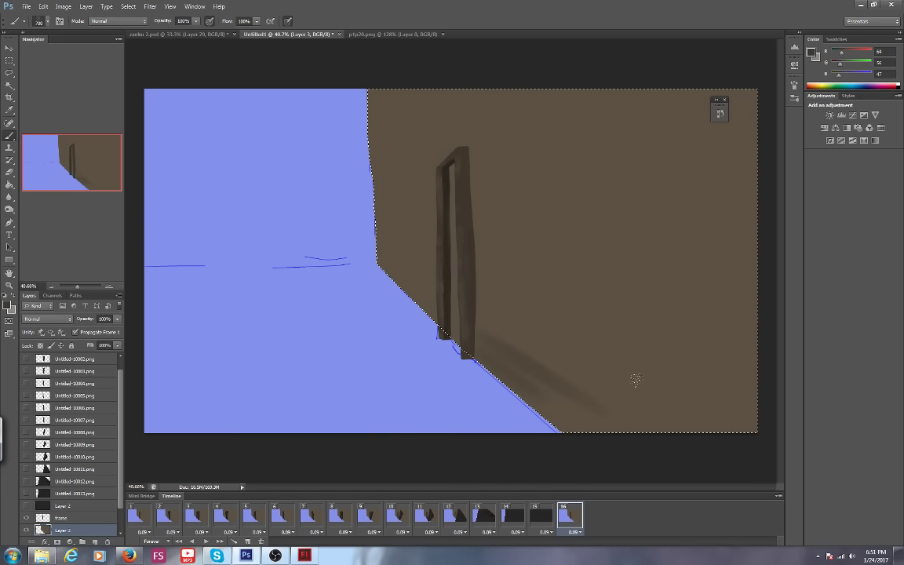
drag(506, 334, 660, 420)
drag(542, 314, 706, 392)
drag(558, 330, 730, 405)
drag(577, 263, 757, 326)
Shade the upper wall with dark brown strokes, using a smaller brush for the narrow area near the wall's corner.
mouse_move(629, 208)
mouse_down()
mouse_move(389, 157)
mouse_move(636, 116)
mouse_up()
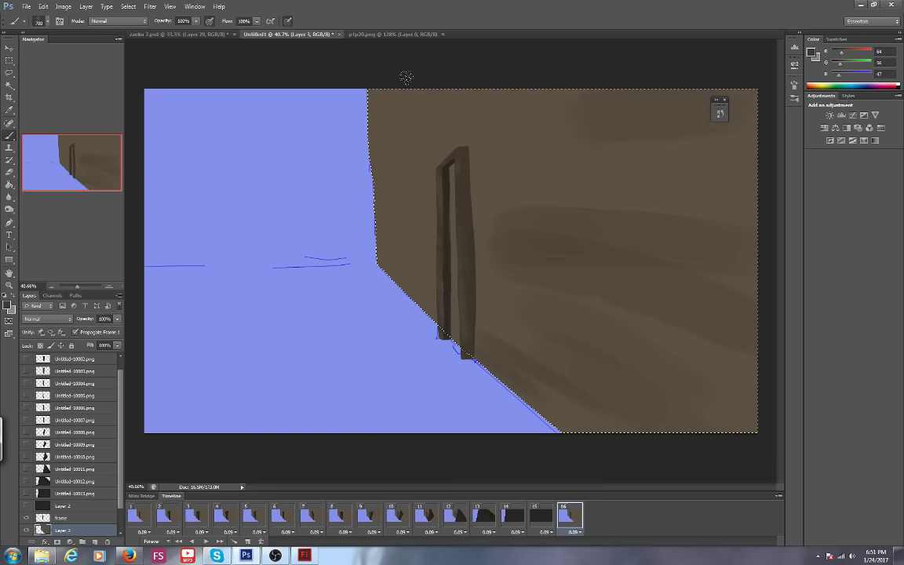
drag(487, 85, 315, 81)
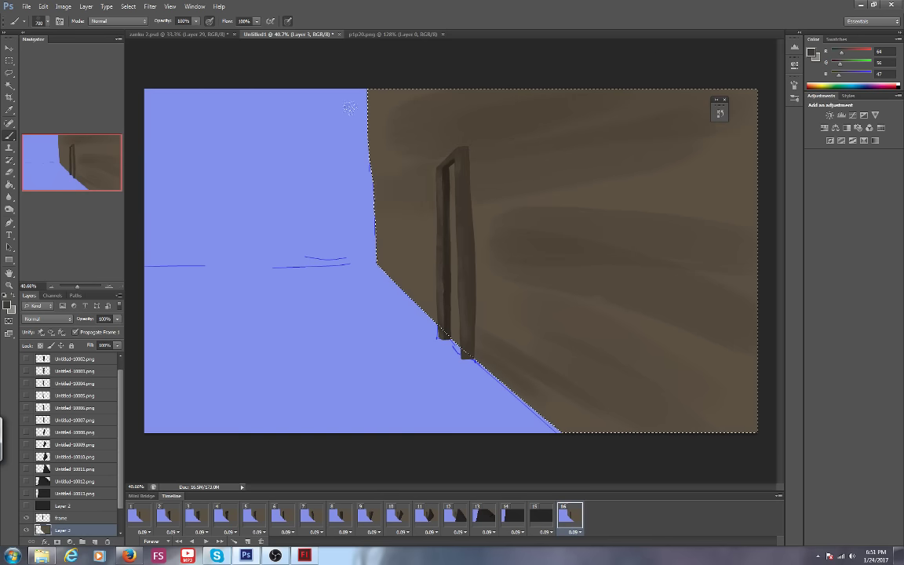
key(bracketleft)
key(bracketleft)
key(bracketleft)
key(bracketleft)
key(bracketleft)
key(bracketleft)
key(bracketleft)
key(bracketleft)
drag(349, 108, 404, 149)
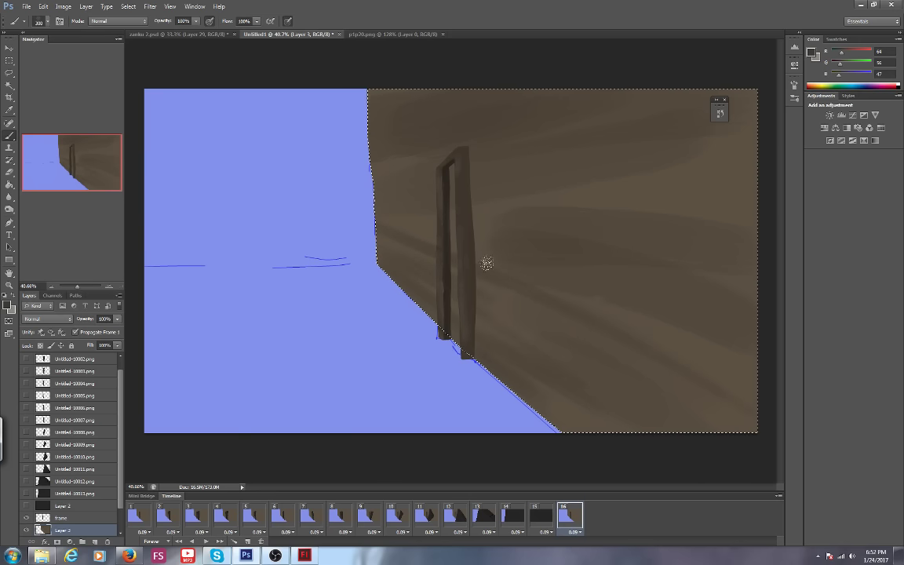
Add thin dark streaks around the frame and, with an enlarged brush, darker patches across the upper wall on its far side.
key(bracketleft)
key(bracketleft)
key(bracketleft)
key(bracketleft)
key(bracketleft)
key(bracketright)
key(bracketright)
key(bracketright)
key(bracketright)
key(bracketright)
key(bracketright)
key(bracketright)
key(bracketright)
key(bracketright)
key(bracketright)
key(bracketright)
key(bracketright)
key(bracketright)
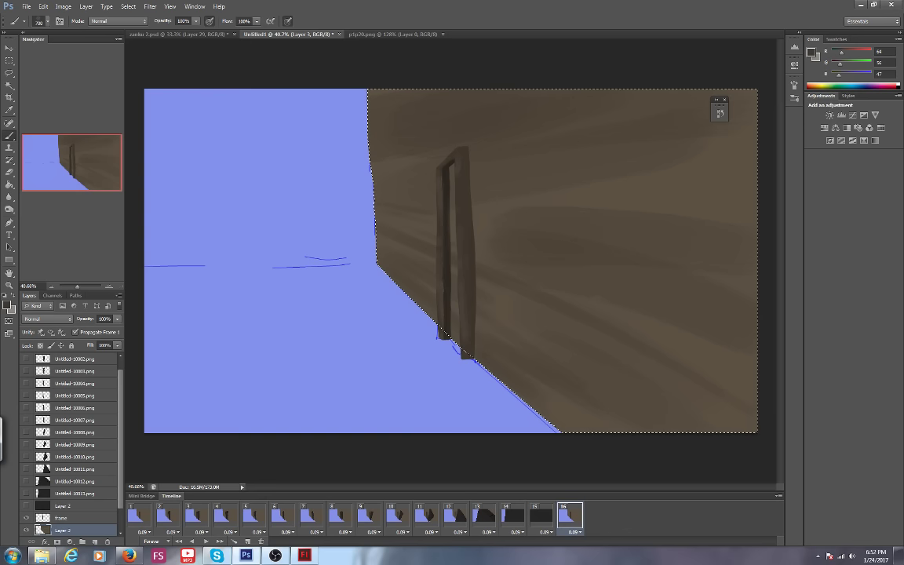
mouse_move(726, 166)
mouse_down()
mouse_move(620, 165)
mouse_move(545, 184)
mouse_up()
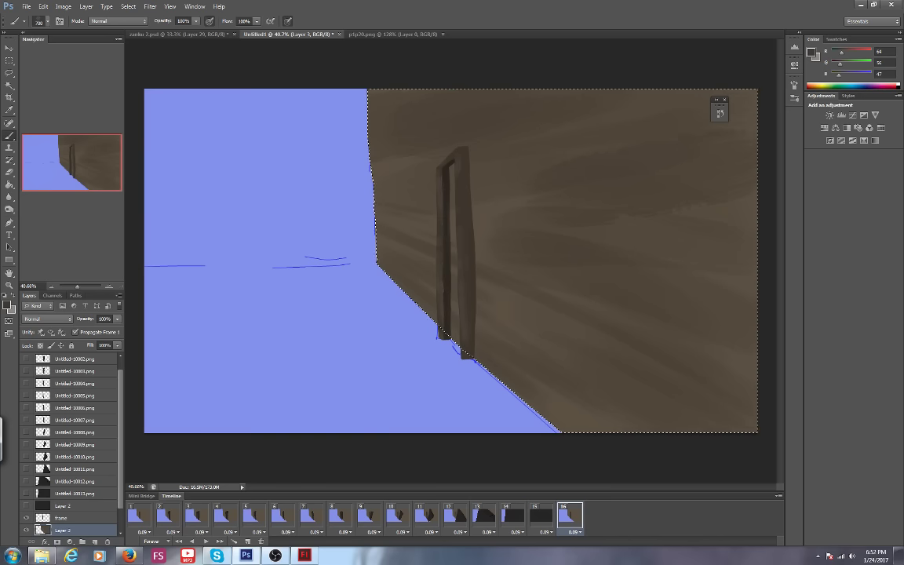
Reduce the brush to 200 px and sample a very dark brown from p1p20.png as the foreground color (RGB 37, 30, 23).
key(bracketleft)
key(bracketleft)
key(bracketleft)
key(bracketleft)
key(bracketleft)
key(bracketleft)
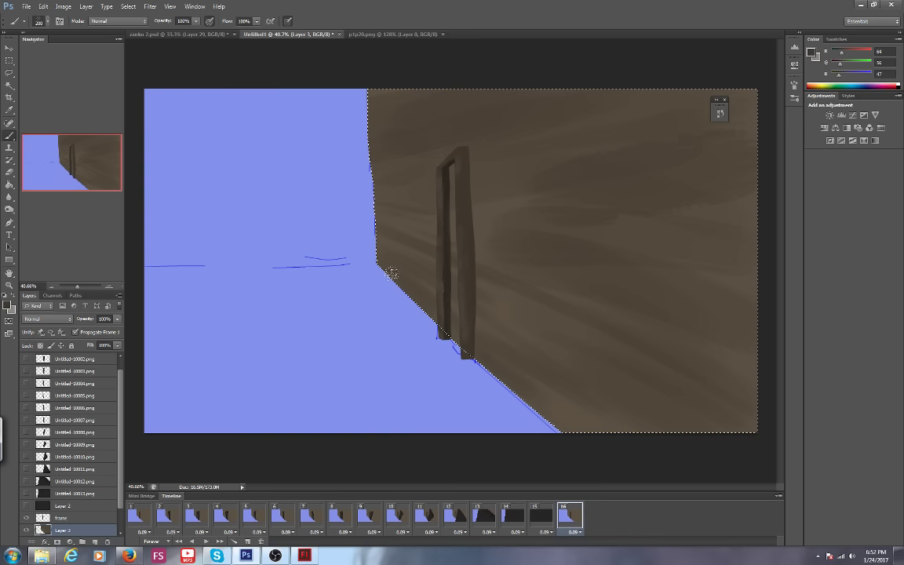
click(355, 33)
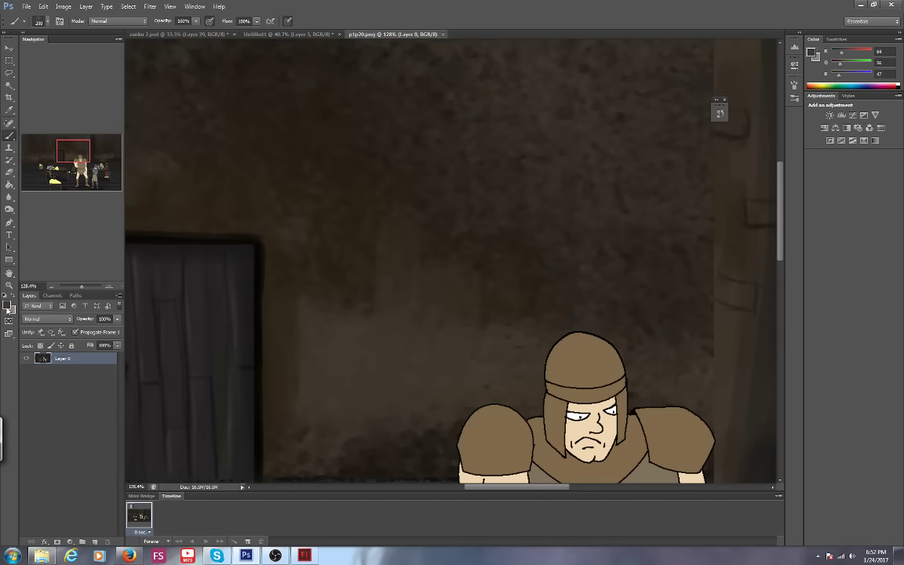
key(ctrl+shift+Tab)
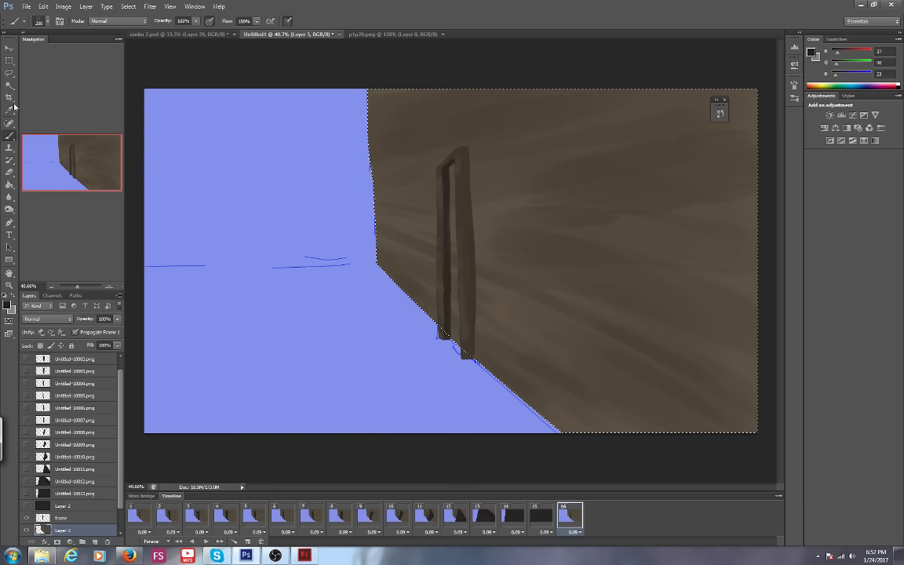
Dab dark blotches on the wall with a textured brush preset and paint light grey-brown (RGB 126, 116, 105) patches at 30% opacity.
click(43, 21)
click(22, 305)
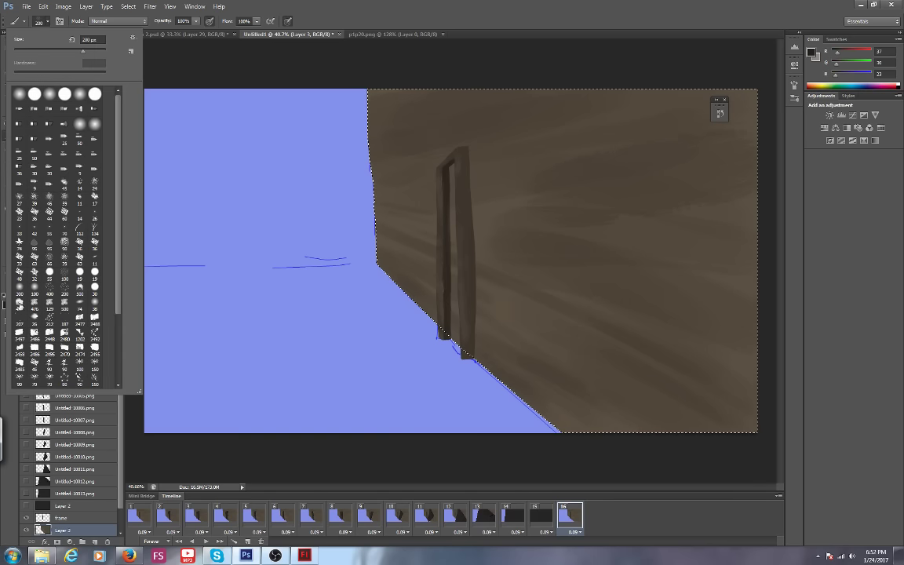
click(503, 307)
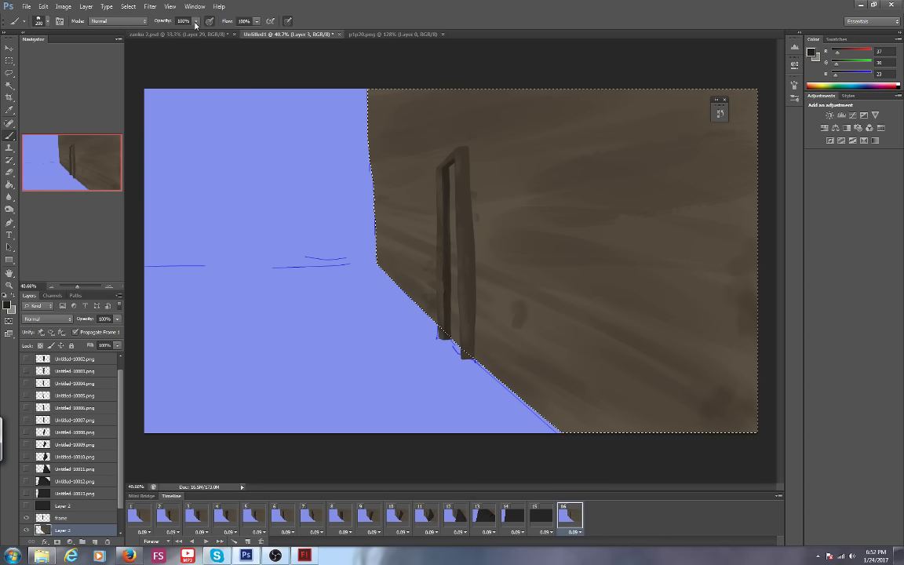
key(3)
click(7, 306)
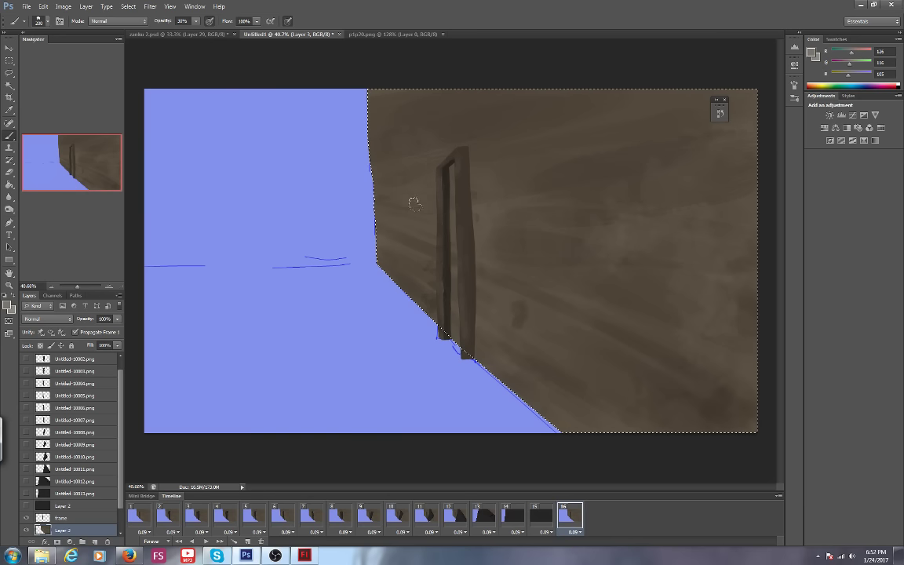
Sample a warmer brown from the wall in p1p20.png as the foreground color (RGB 80, 67, 48) and return to Untitled1.
click(393, 33)
click(7, 306)
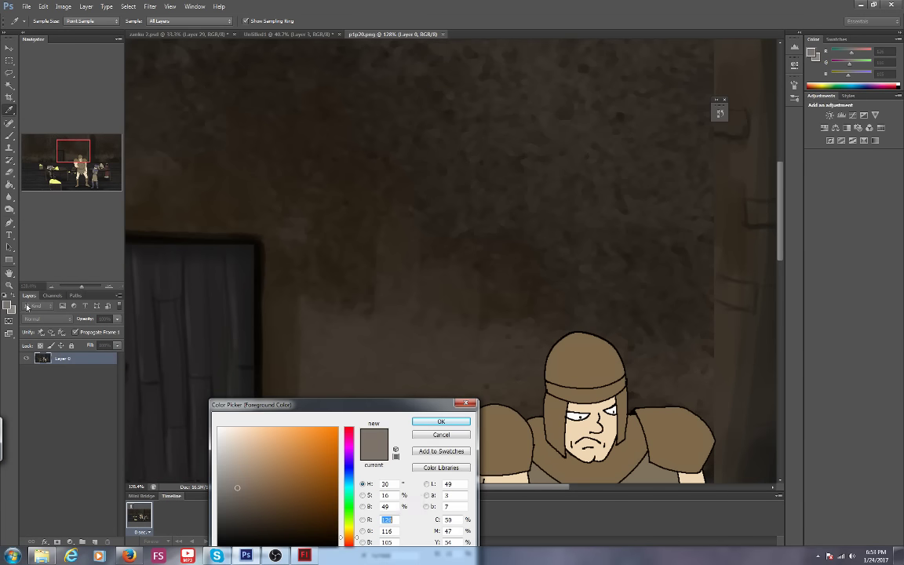
click(369, 326)
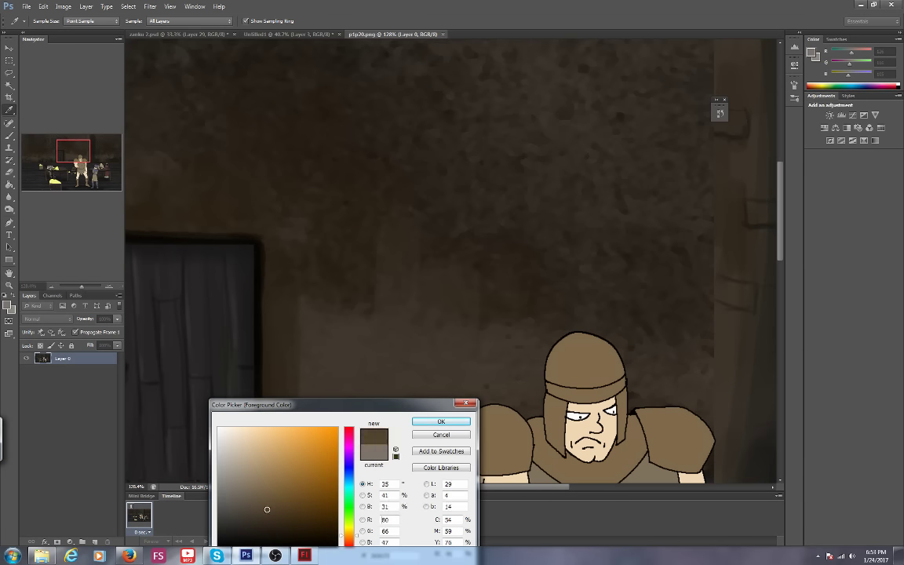
click(425, 425)
click(286, 34)
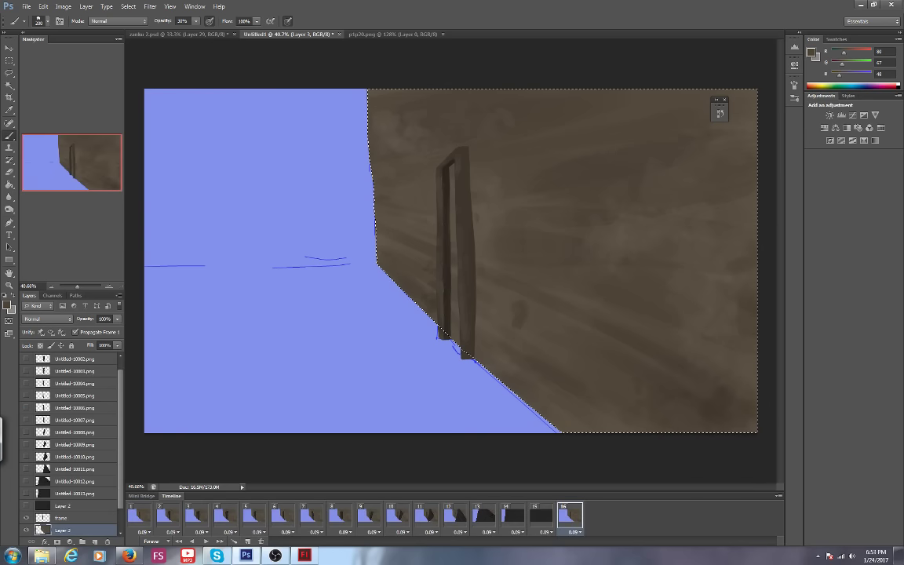
Paint soft warm brown patches over the middle of the wall with a large textured brush preset, and set the opacity to 100%.
click(46, 22)
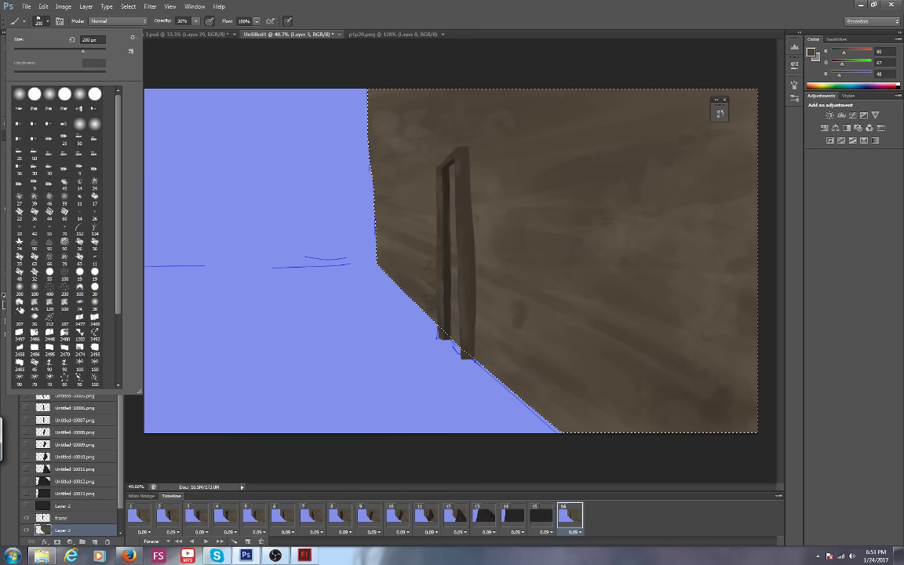
double_click(19, 306)
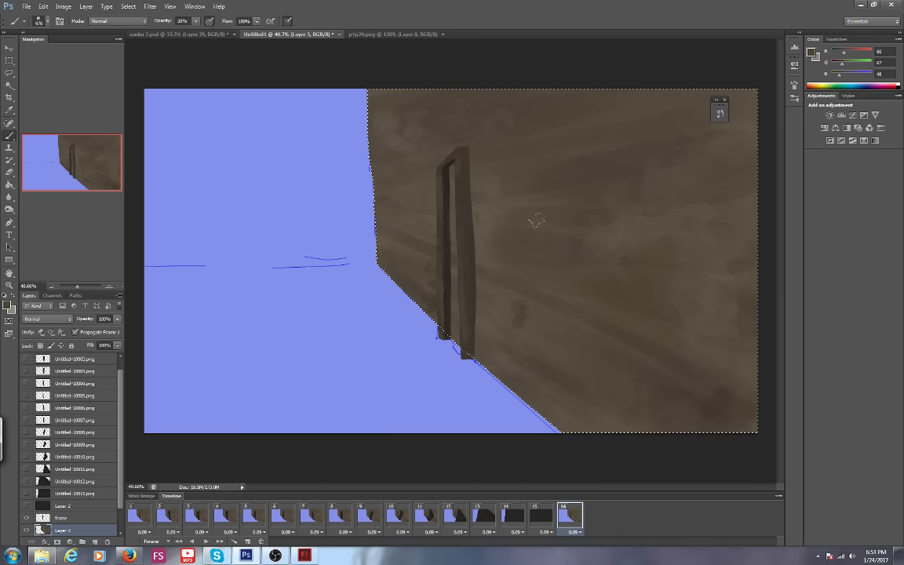
key(0)
Set the foreground color to a light brown (RGB 141, 118, 92), starting from a tone sampled on the painted wall.
click(6, 304)
click(528, 167)
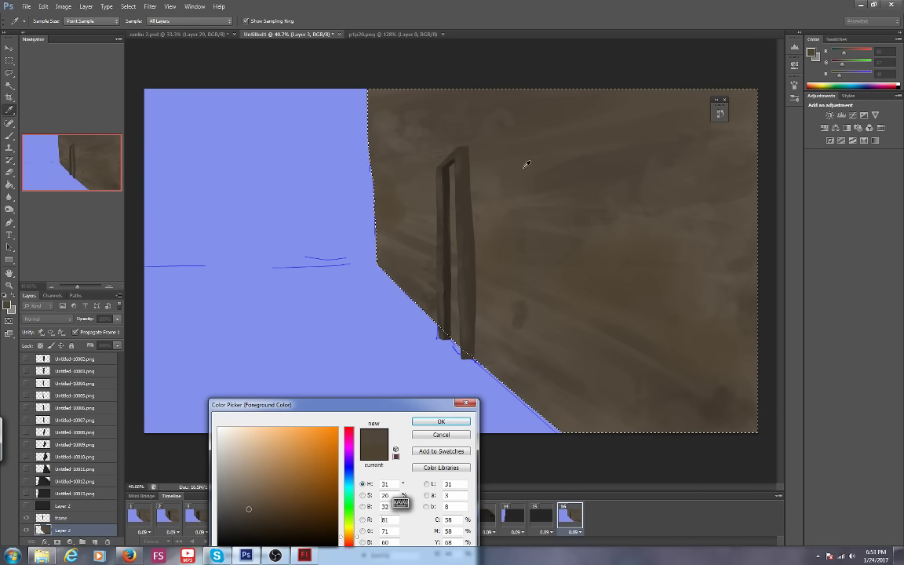
drag(274, 405, 245, 287)
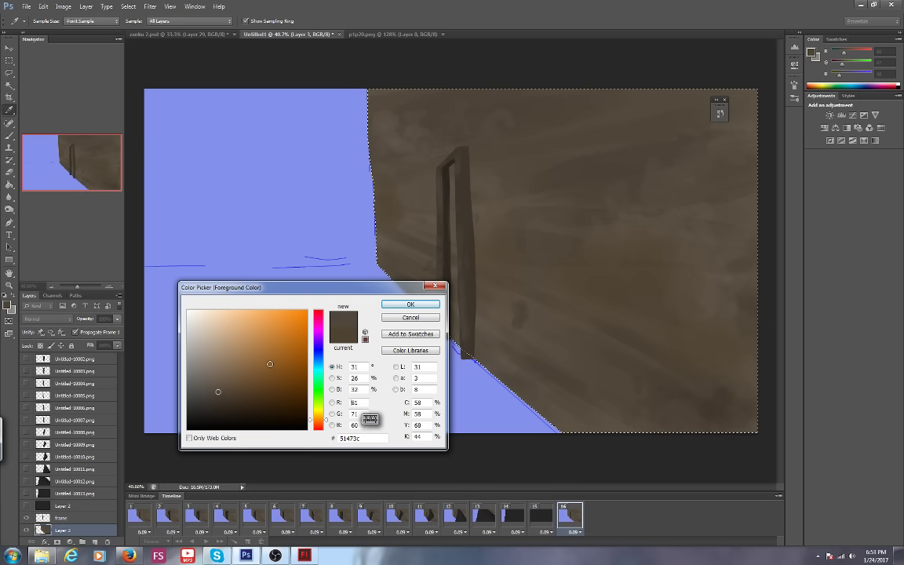
key(Escape)
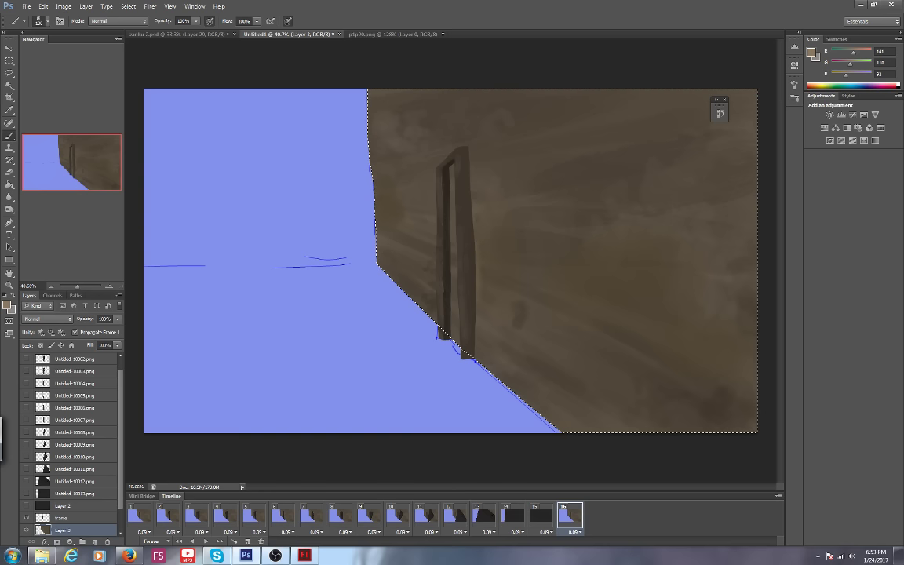
Set the foreground color to dark grey-brown (RGB 59, 54, 48), brush smudges along the wall's lower edge and enlarge the brush.
key(i)
click(7, 305)
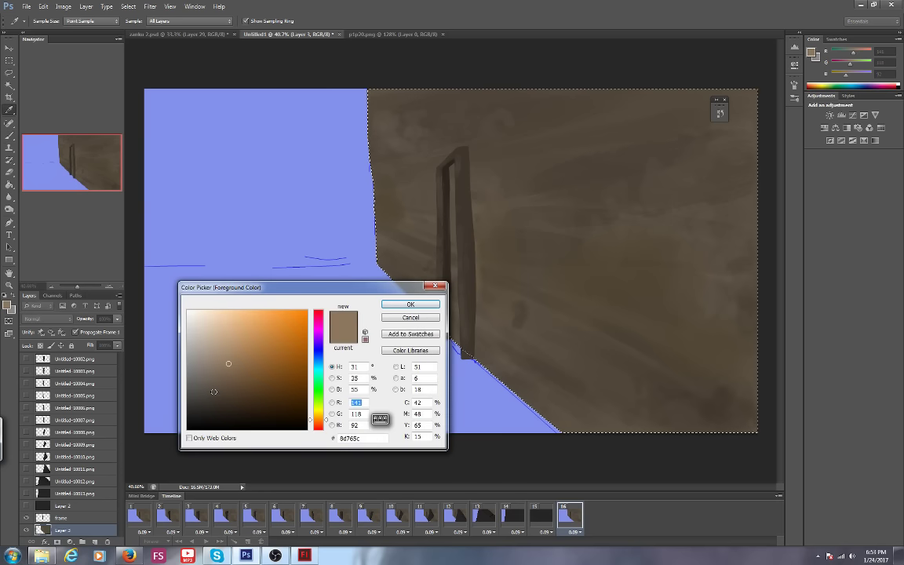
click(208, 401)
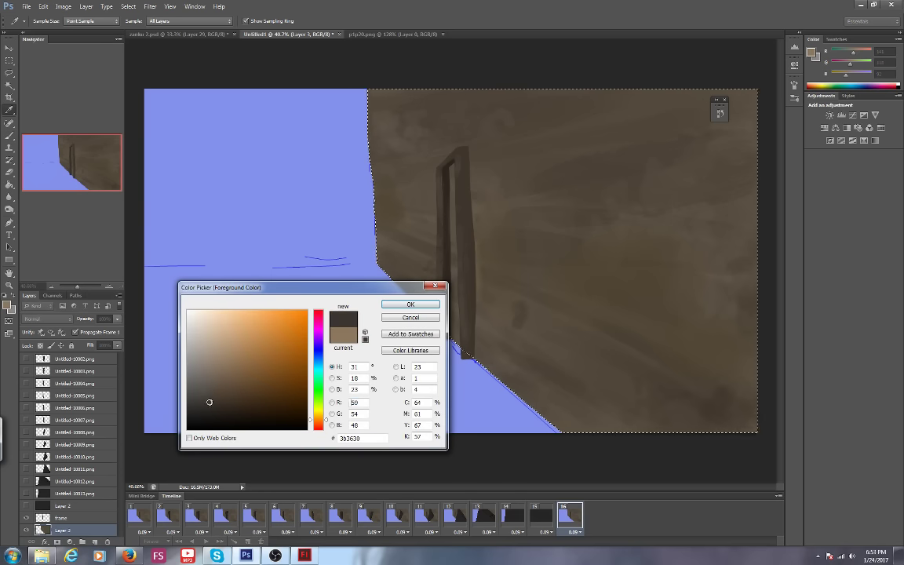
click(409, 304)
key(b)
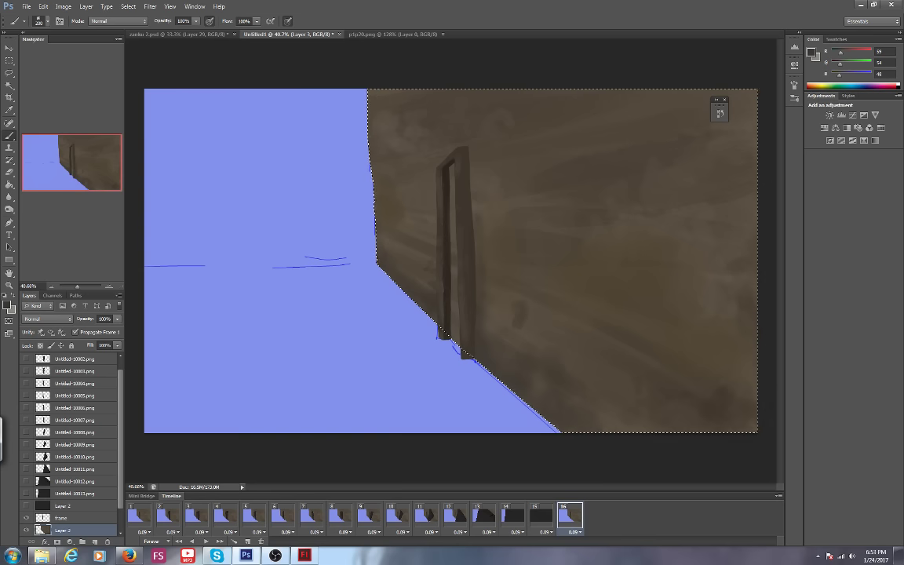
key(bracketright)
key(bracketright)
key(bracketright)
key(bracketright)
key(bracketright)
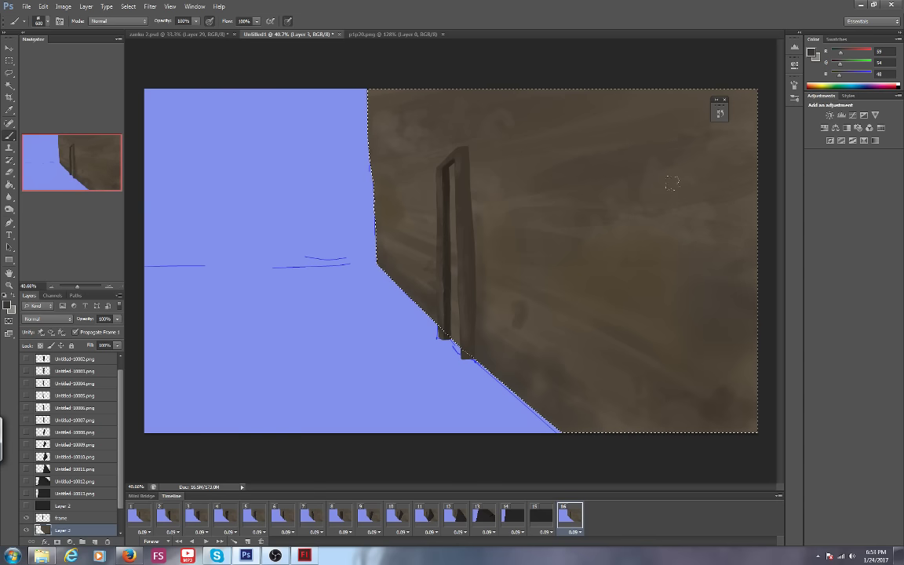
Sample the wall in p1p20.png as the foreground color (RGB 63, 56, 46) and brush a soft dark patch beside the frame in Untitled1.
key(ctrl+Tab)
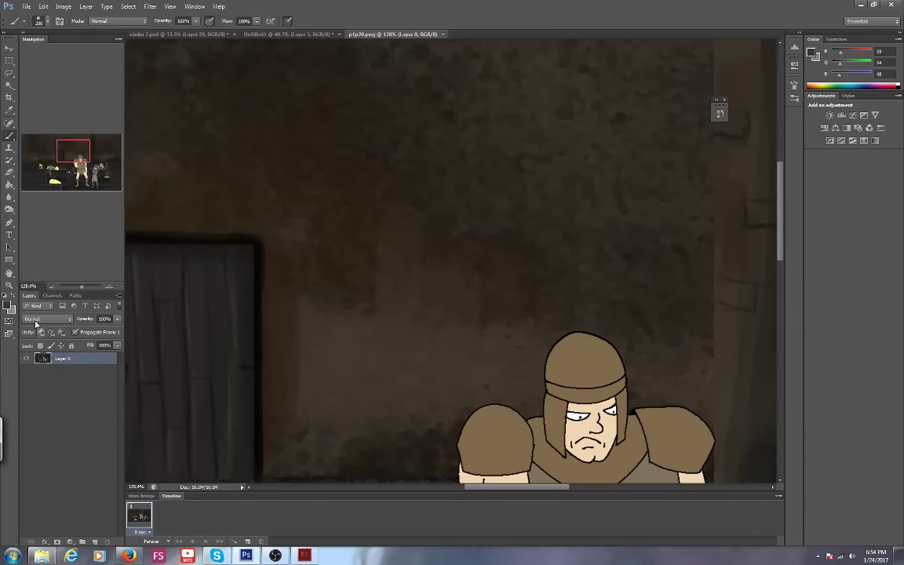
key(i)
click(9, 300)
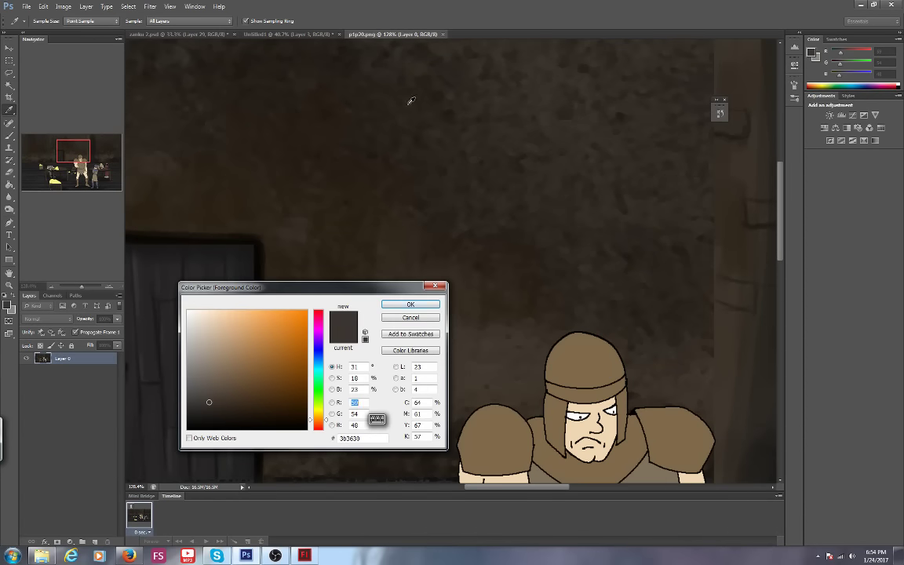
click(475, 379)
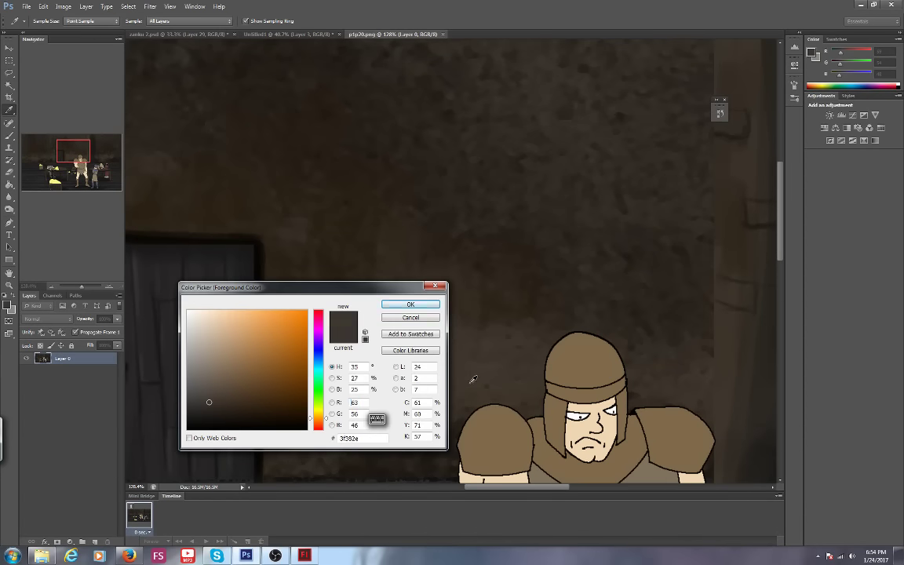
click(411, 304)
key(b)
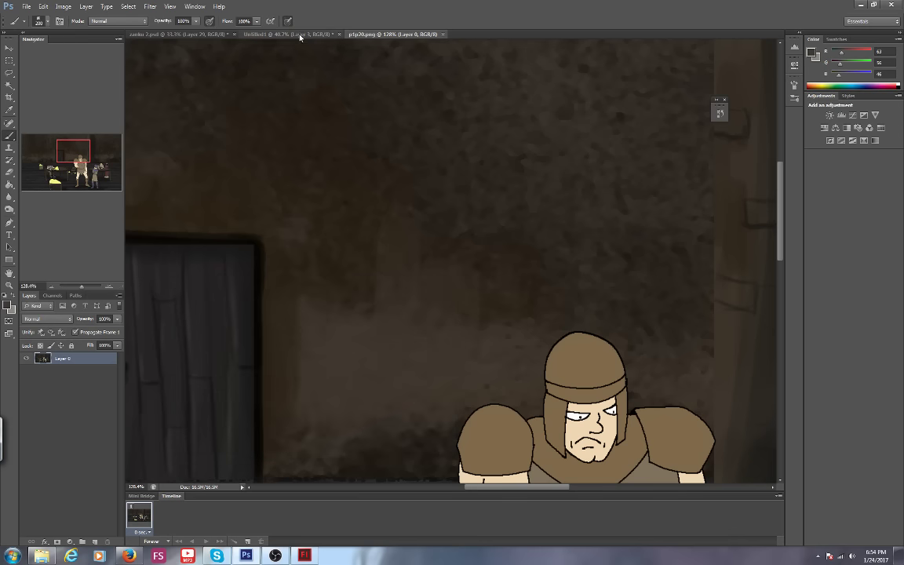
click(300, 37)
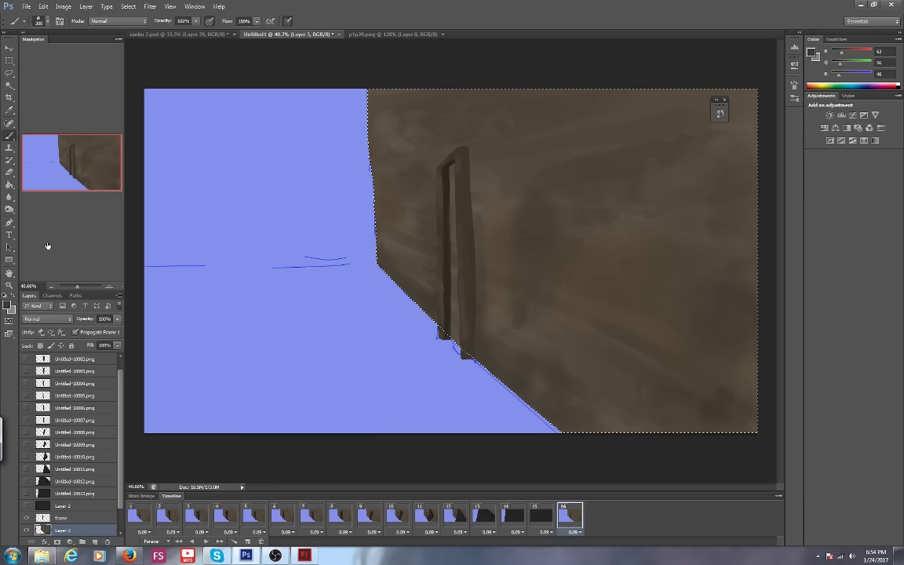
Switch to the YouTube live dashboard in Firefox and block the sender of the newest live chat message.
click(129, 555)
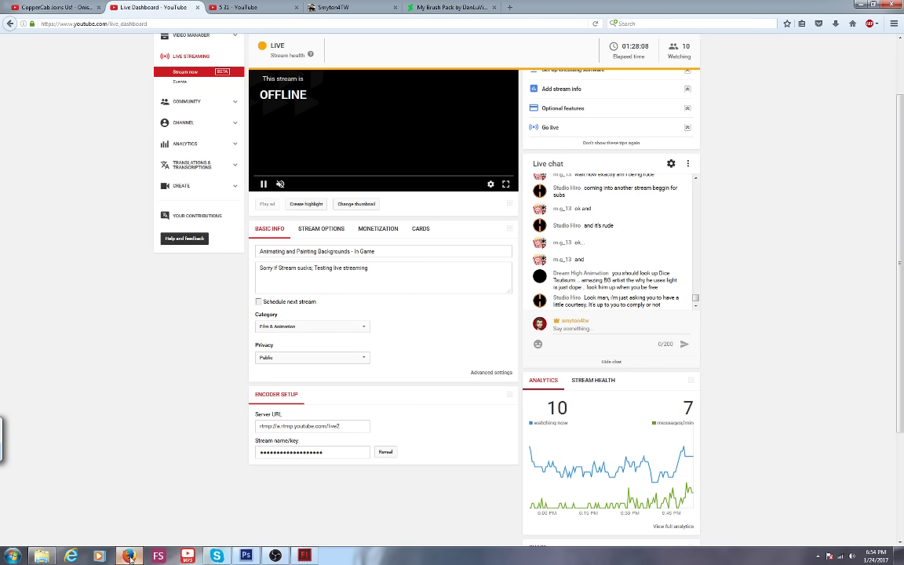
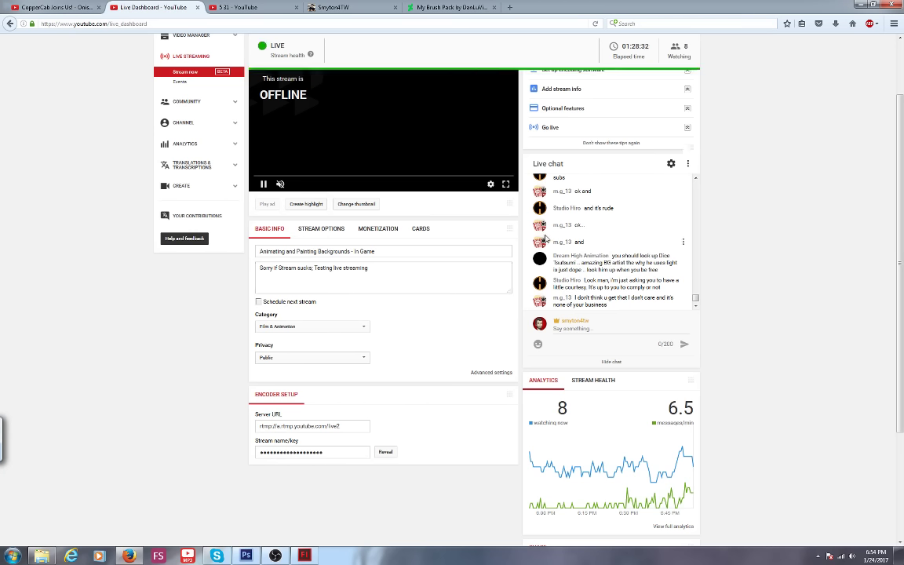
click(683, 301)
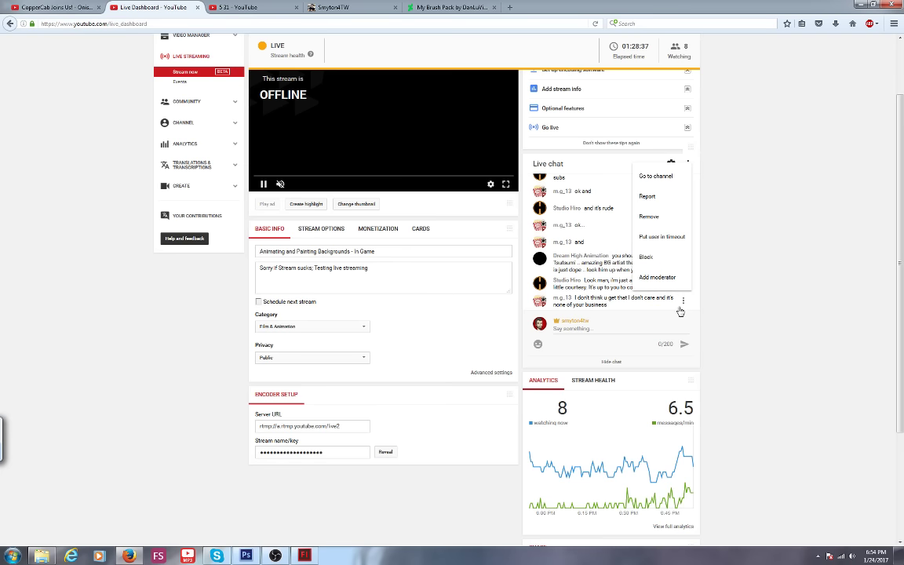
click(644, 258)
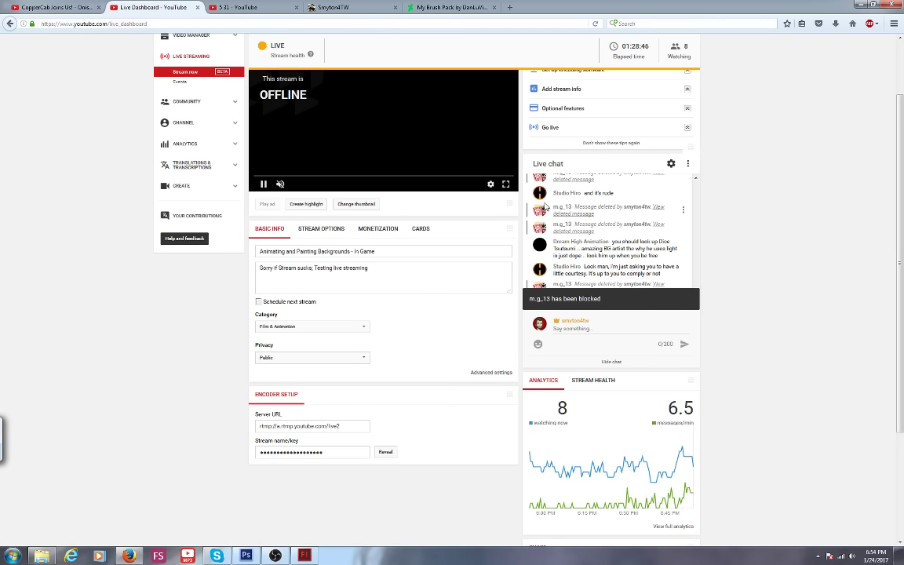
Read back through the earlier live chat messages and return to the newest ones.
click(695, 179)
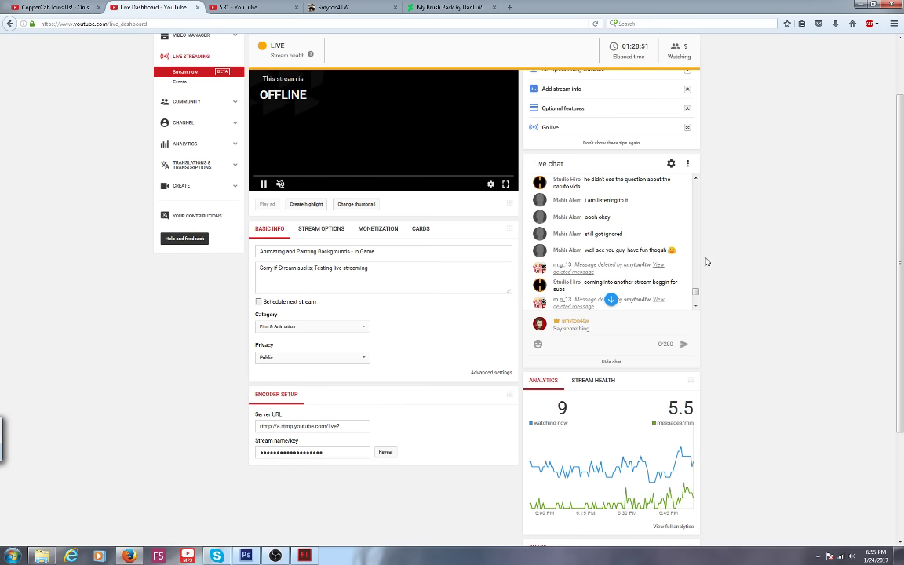
click(695, 179)
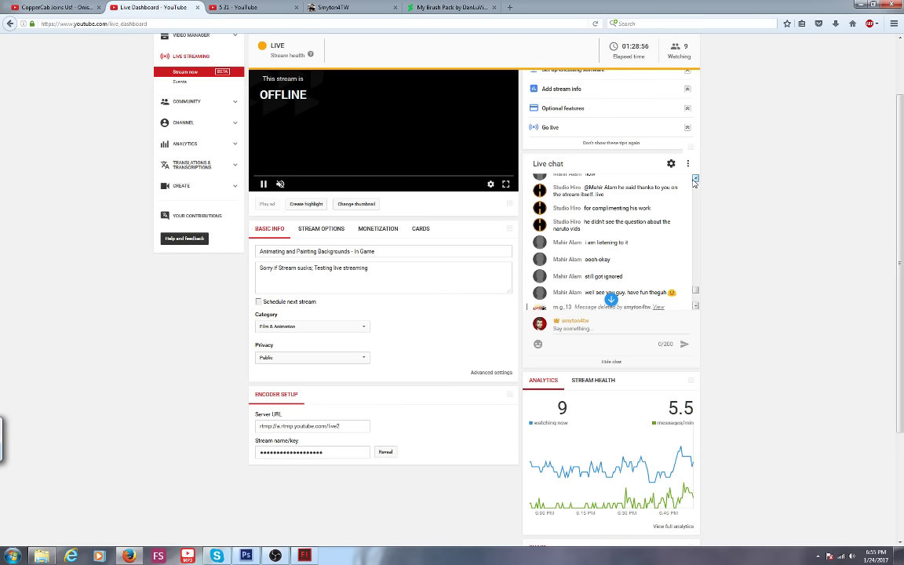
click(694, 180)
click(695, 179)
click(695, 180)
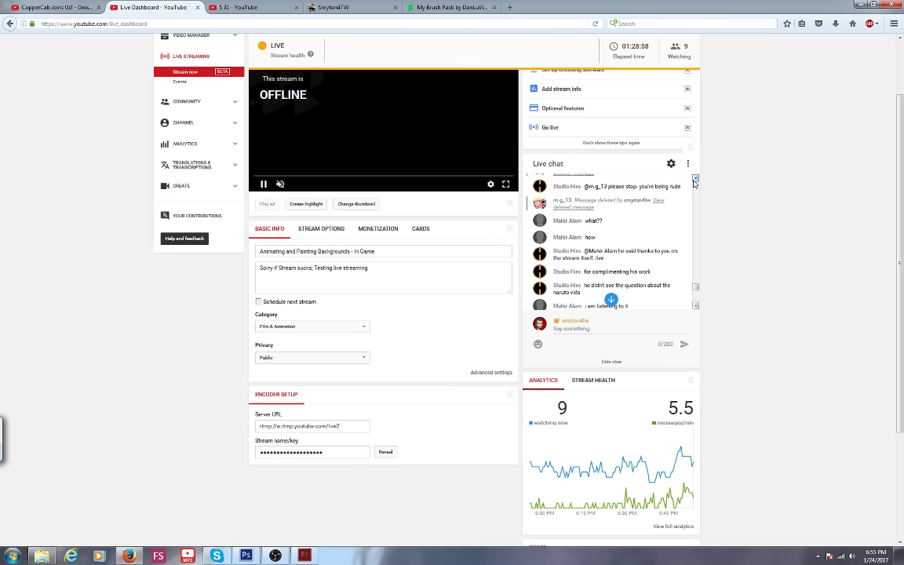
click(695, 180)
click(695, 179)
click(695, 180)
click(695, 180)
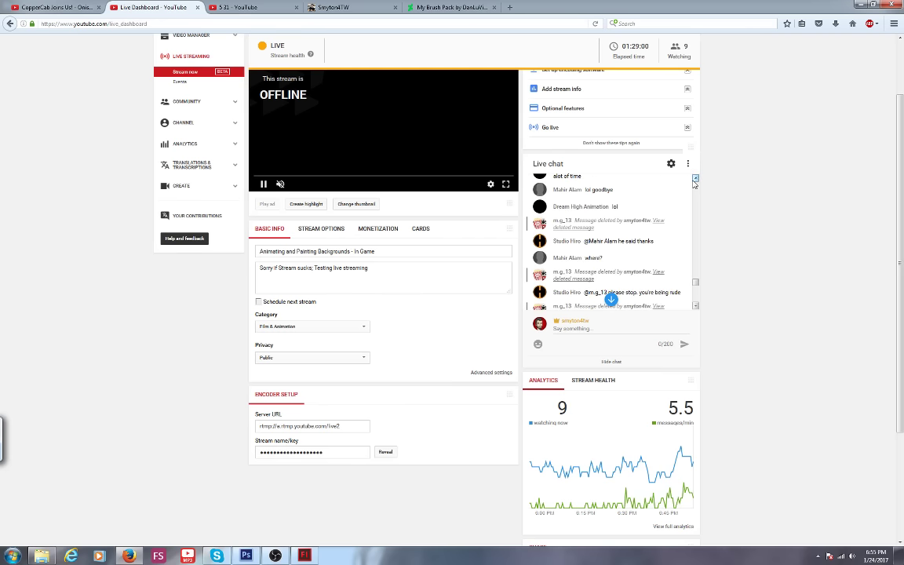
click(694, 180)
click(695, 180)
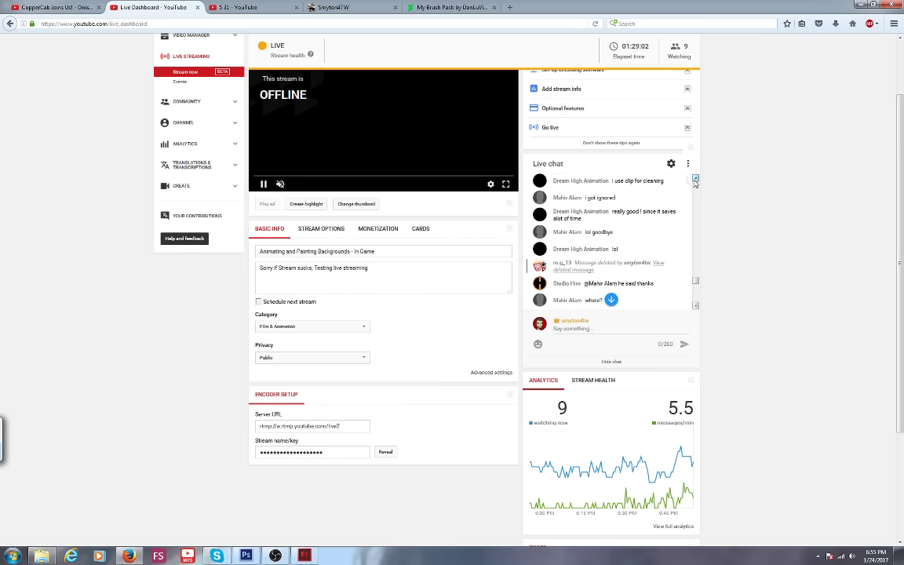
click(695, 180)
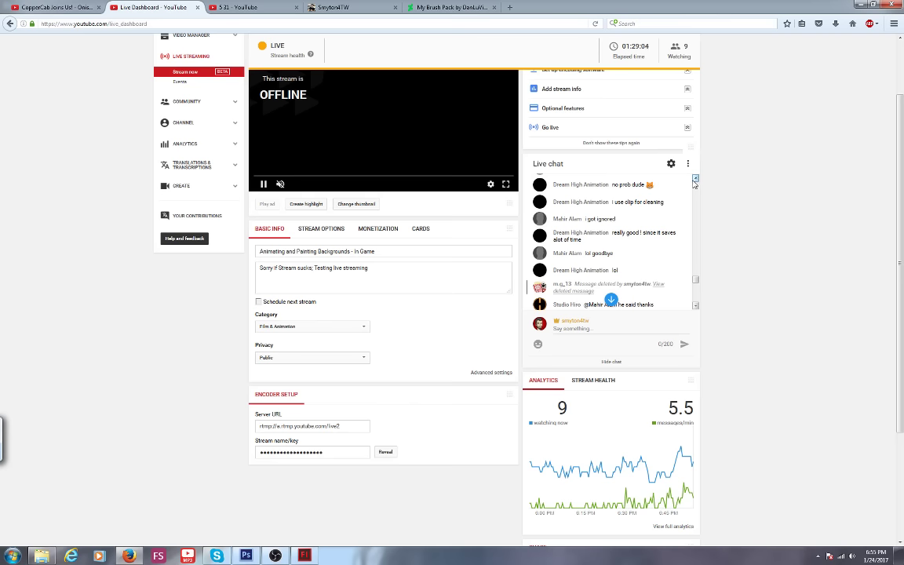
click(695, 180)
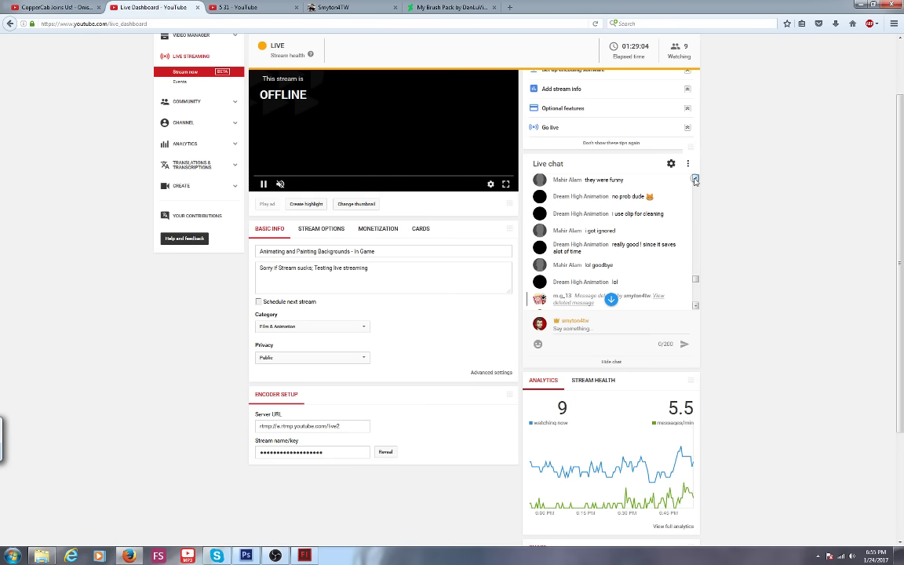
click(695, 180)
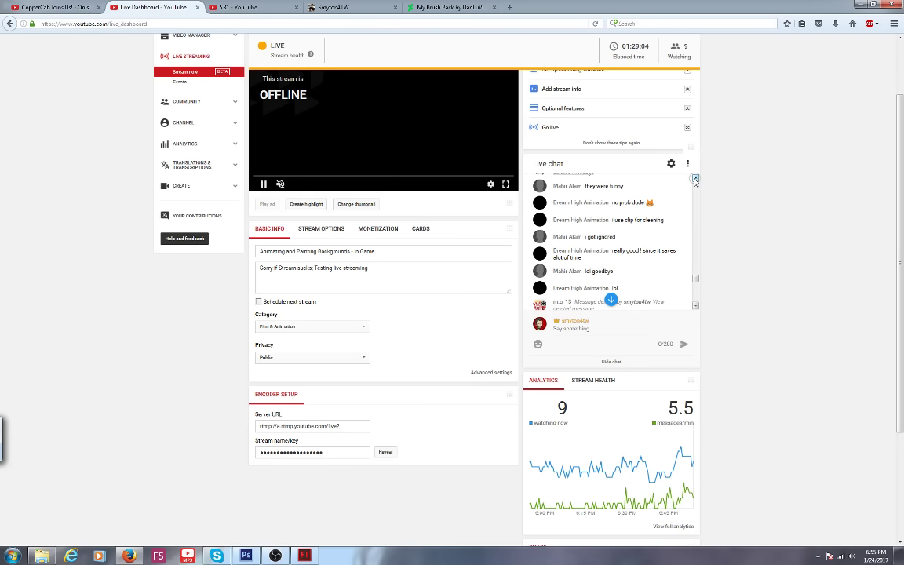
scroll(695, 180, up, 2)
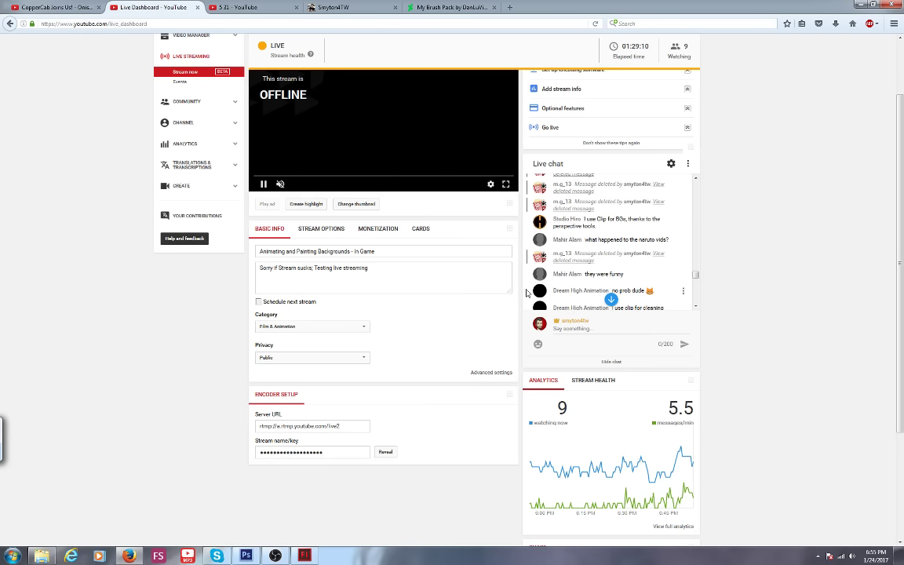
scroll(696, 314, down, 3)
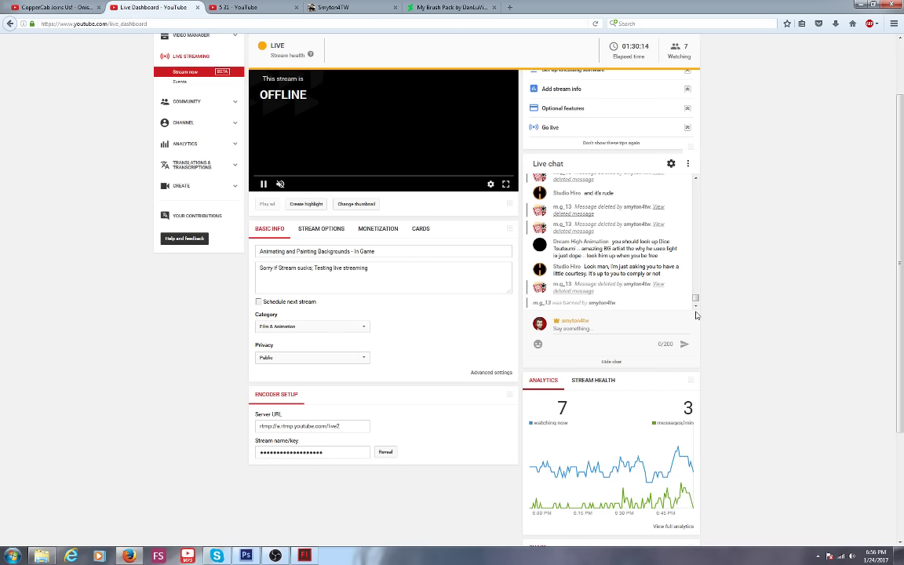
Return to Photoshop, swap to the light grey color, pick another brush preset and paint a thin 8 px scratch on the wall beside the frame.
key(alt+Tab)
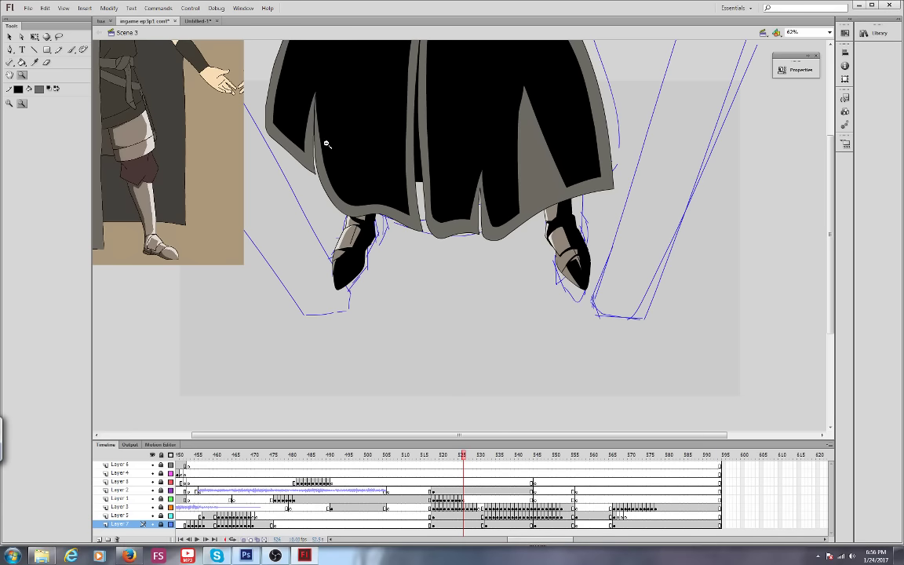
click(246, 555)
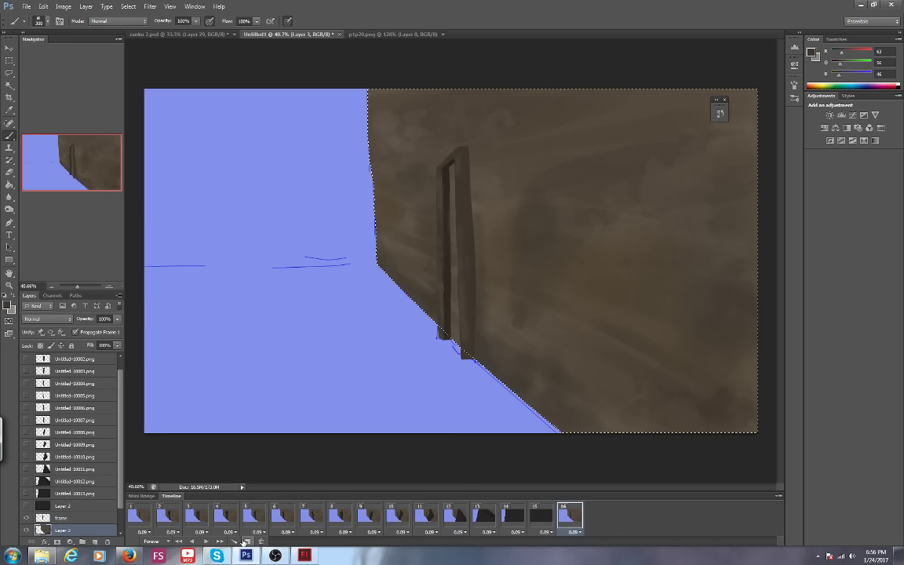
click(49, 21)
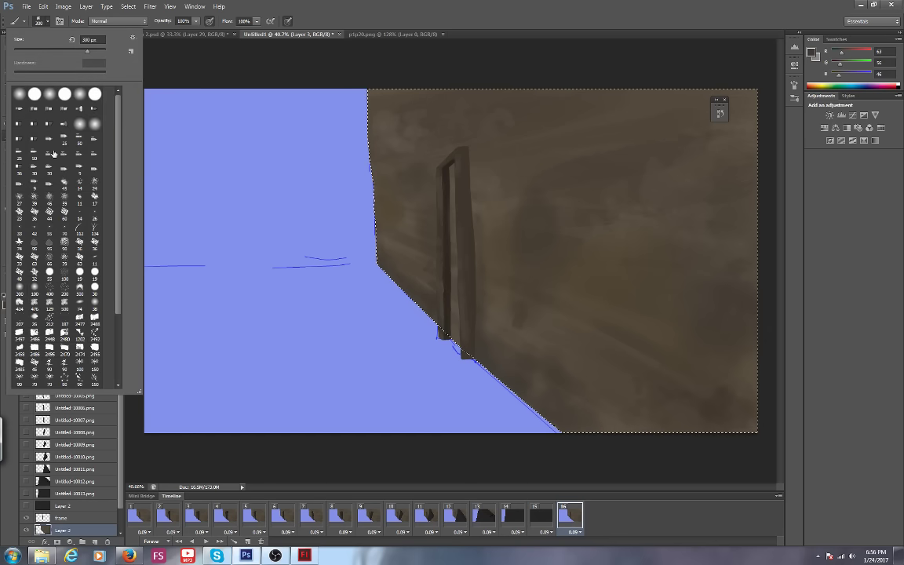
click(64, 273)
key(Escape)
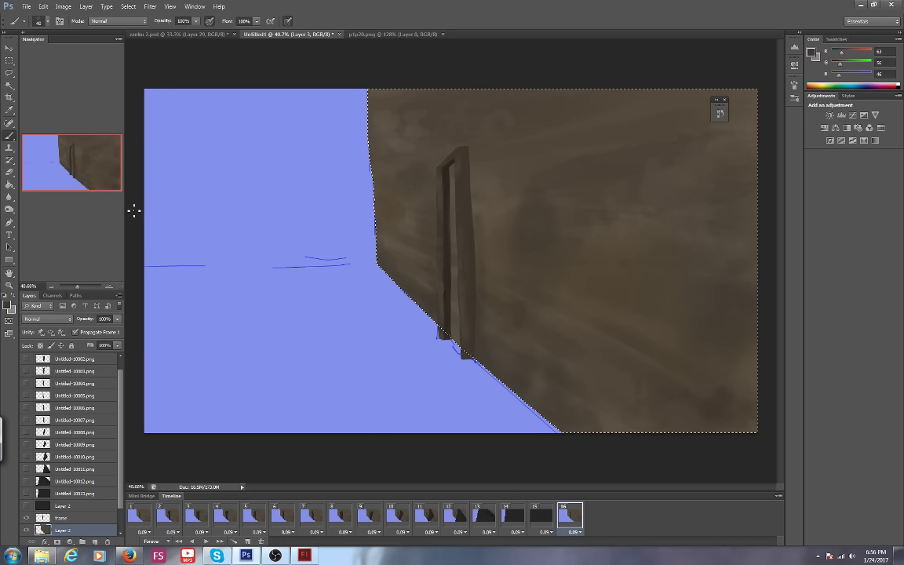
click(13, 296)
key([)
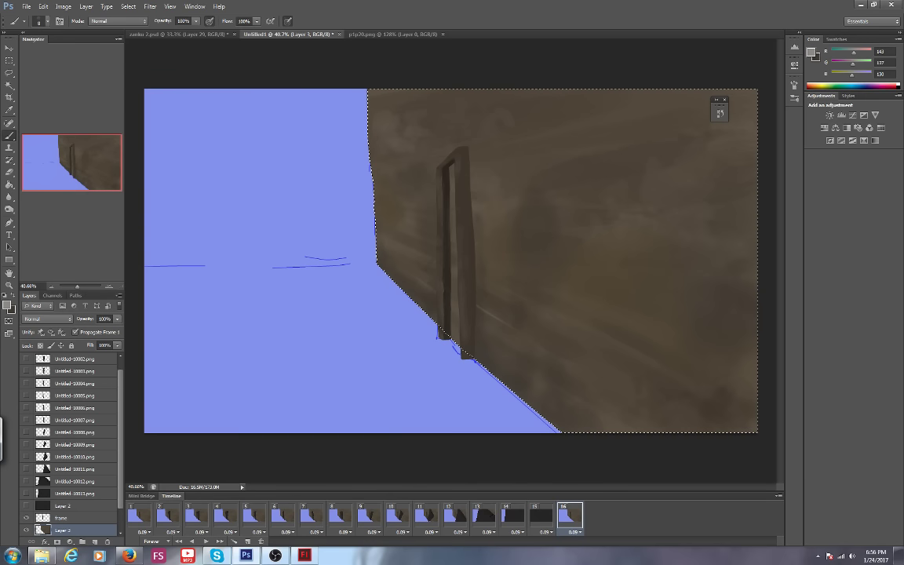
Choose the 400 px scattered speckle brush preset and swap the foreground color back to dark brown (RGB 63, 56, 46).
click(42, 21)
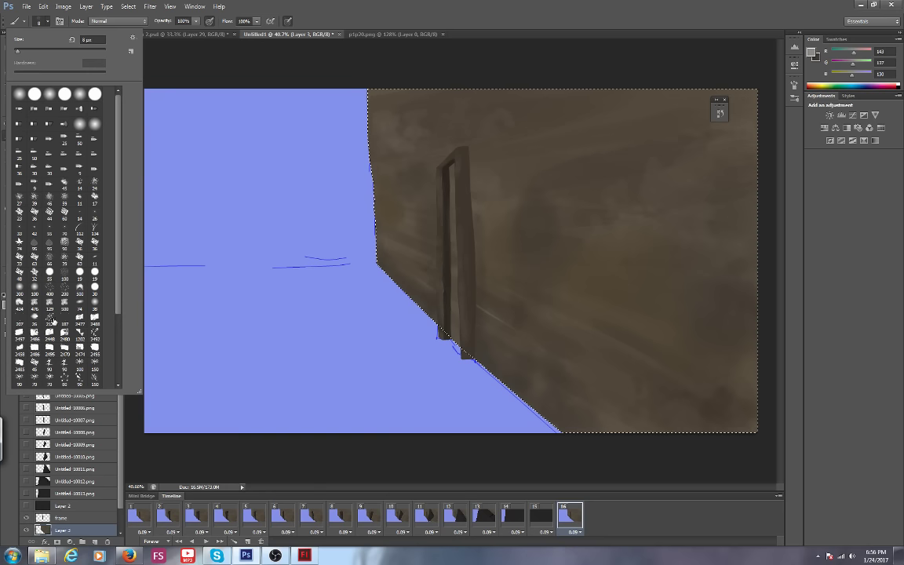
click(49, 286)
click(58, 22)
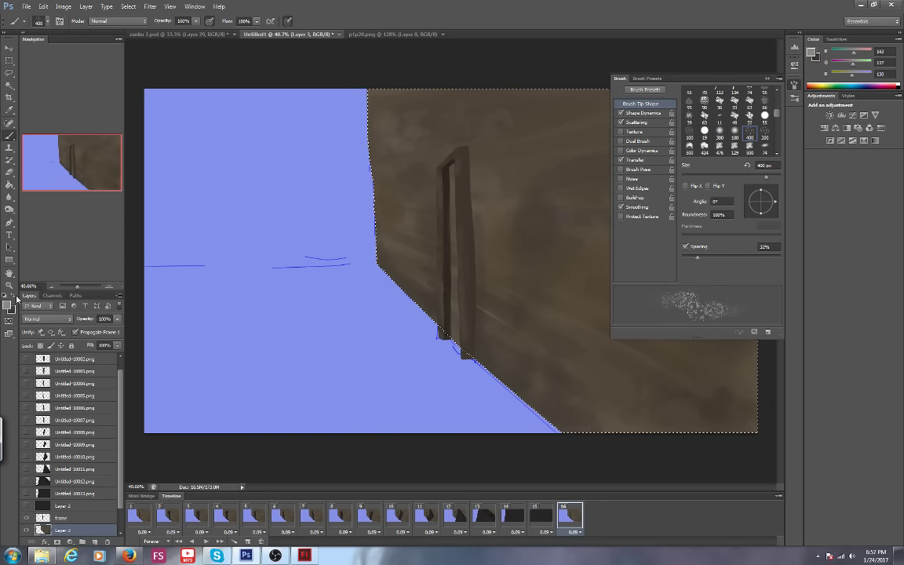
alt+click(746, 98)
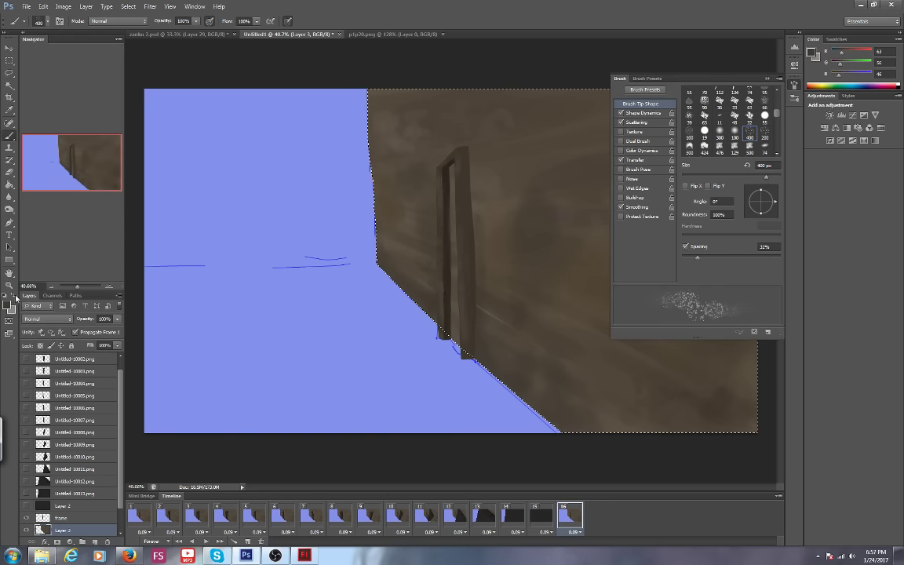
click(796, 84)
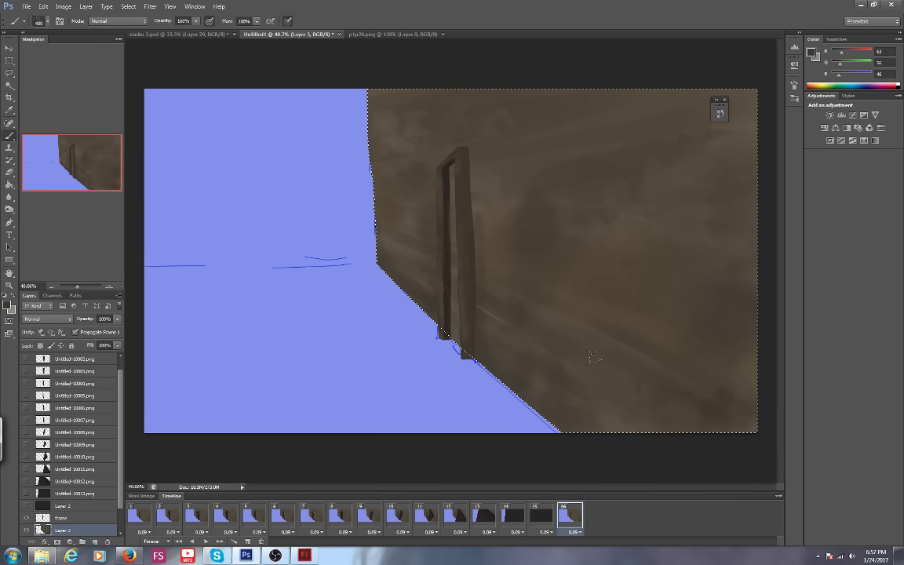
Dab faint light grey speckles (RGB 143, 137, 130) on the wall beside the frame, resizing the speckle brush to 175 px.
key(bracketleft)
key(bracketleft)
key(bracketleft)
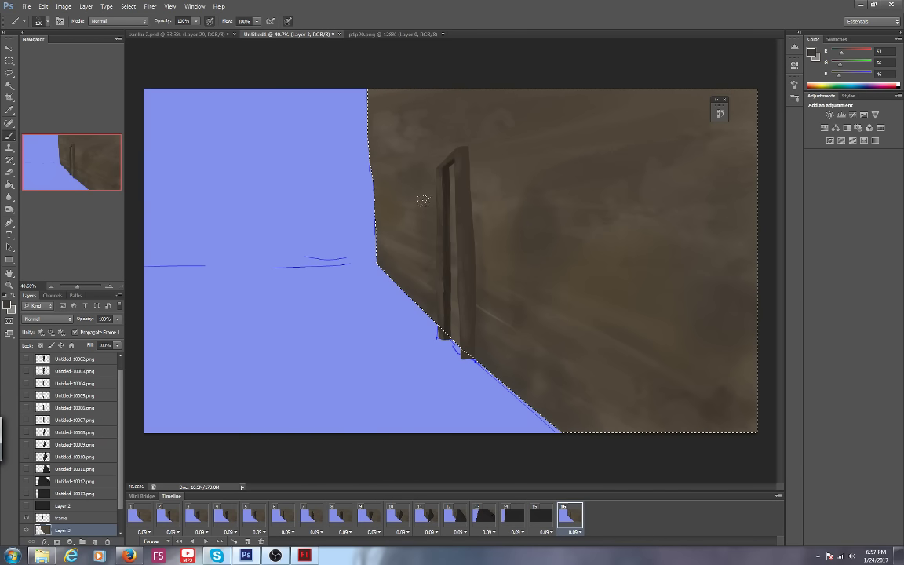
key(bracketright)
key(bracketright)
key(bracketright)
alt+click(584, 327)
key(bracketright)
key(bracketright)
key(bracketright)
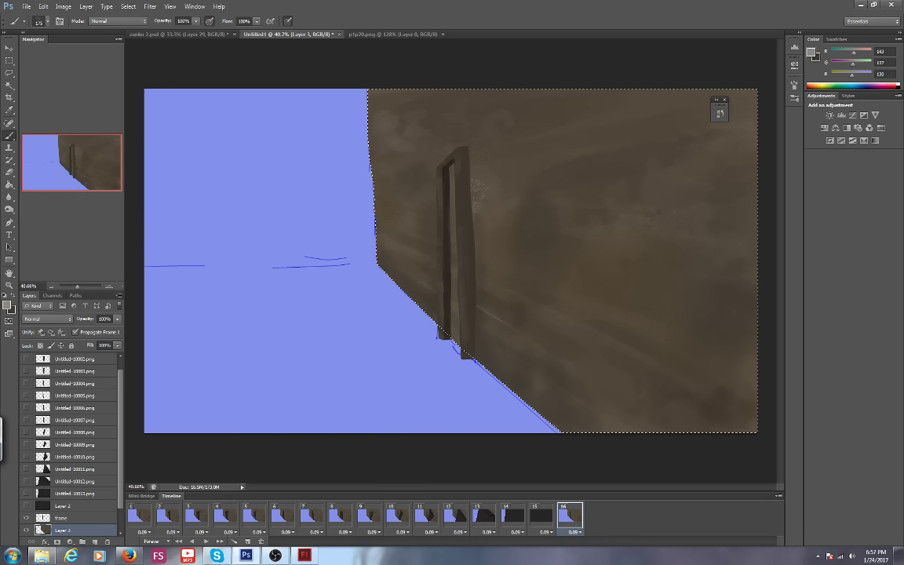
Swap to the dark color, enlarge the brush to 600 px and set the foreground color to dark grey (#393836).
key(x)
key(bracketright)
key(bracketright)
key(bracketright)
key(bracketright)
key(bracketright)
key(bracketright)
click(6, 305)
click(195, 407)
click(194, 403)
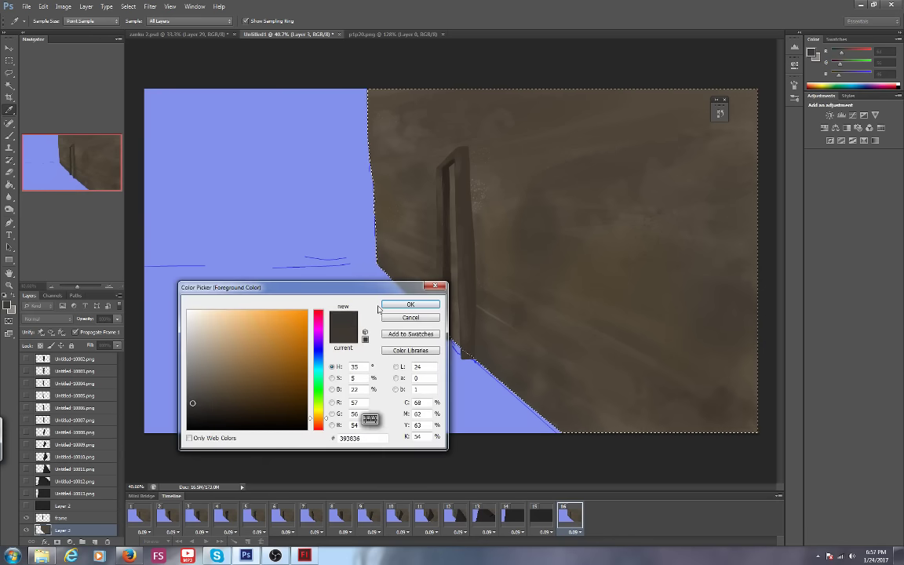
click(407, 307)
Pick a smaller textured brush preset and paint a dark shadow along the outer edge of the frame's front post.
click(41, 22)
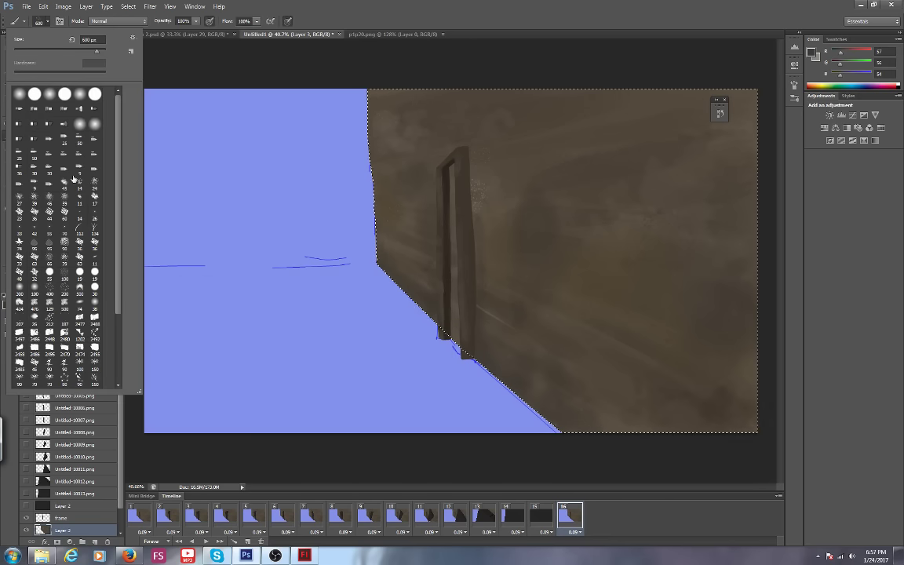
click(59, 248)
click(250, 10)
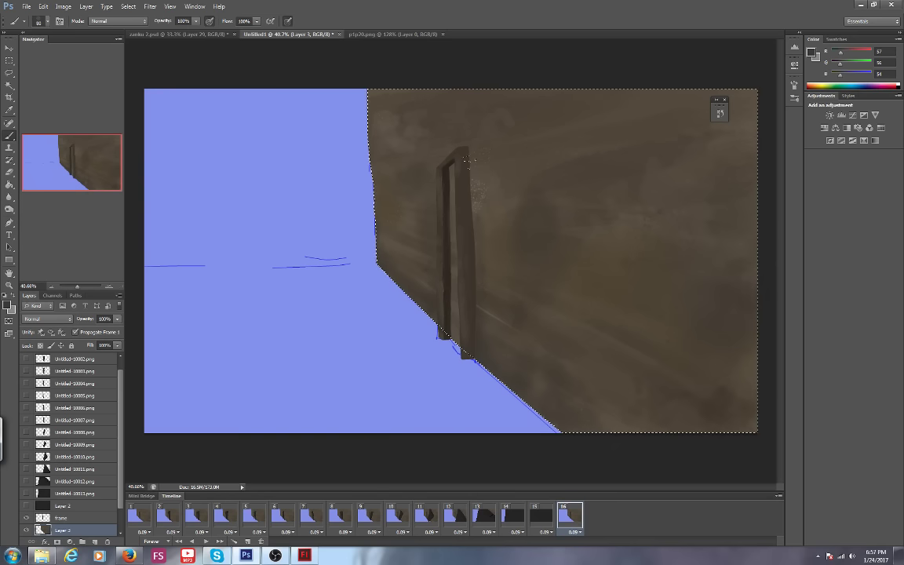
drag(467, 153, 475, 271)
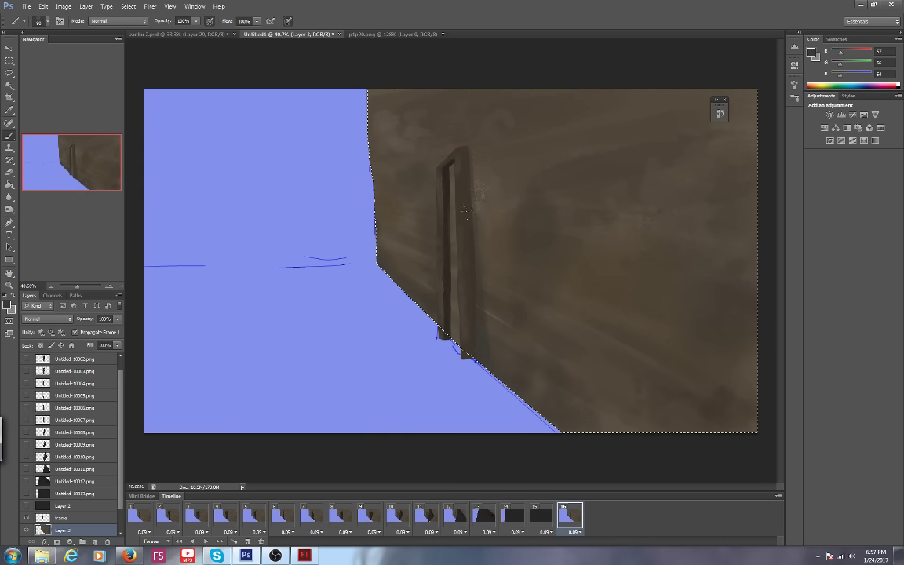
Set the foreground color to a very dark brown (#26231e), starting from a tone sampled on the painted frame.
click(7, 306)
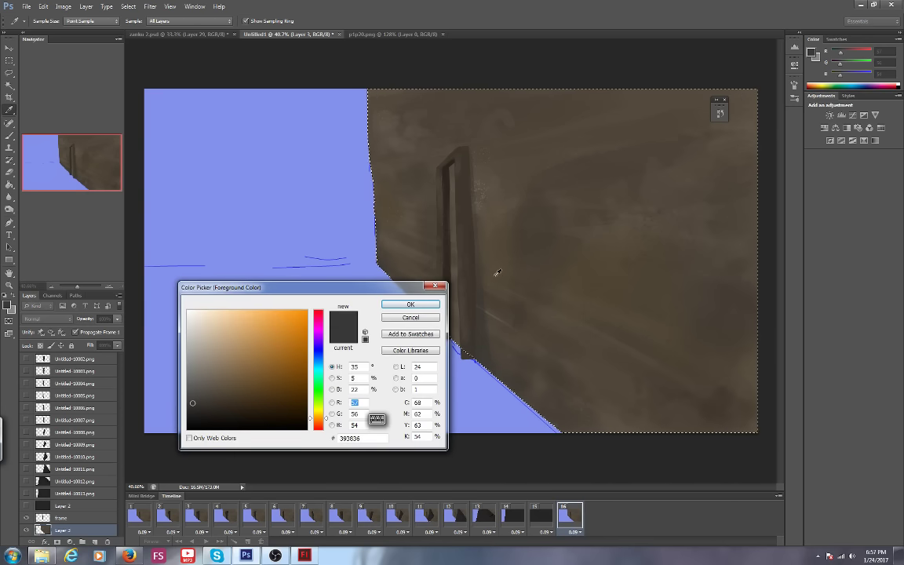
click(471, 260)
drag(471, 261, 452, 239)
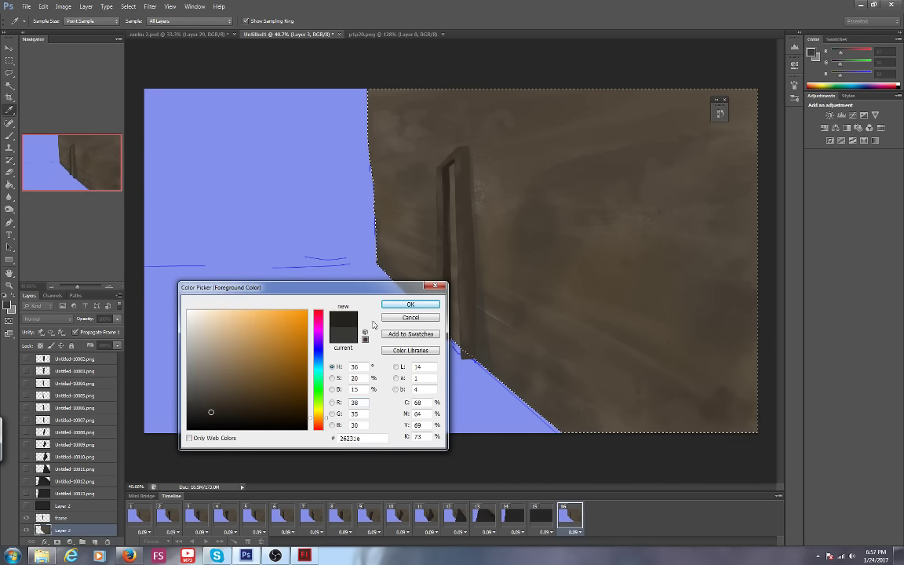
key(Return)
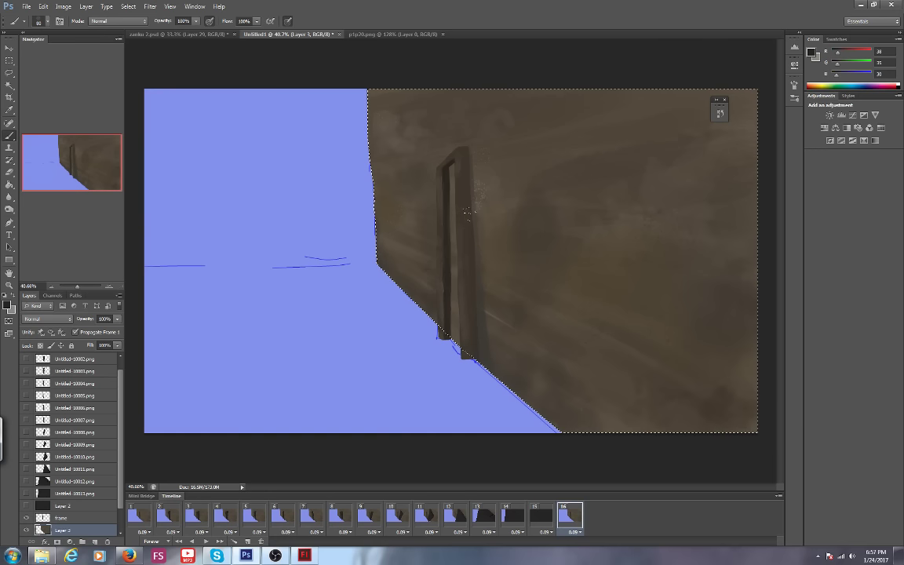
Enlarge the brush to 100 px, darken the gap between the frame's two posts and slightly reduce the brush again.
key(bracketright)
key(bracketright)
mouse_move(467, 212)
mouse_down()
mouse_move(452, 240)
mouse_move(459, 320)
mouse_move(456, 248)
mouse_move(447, 332)
mouse_move(450, 271)
mouse_up()
drag(444, 169, 446, 337)
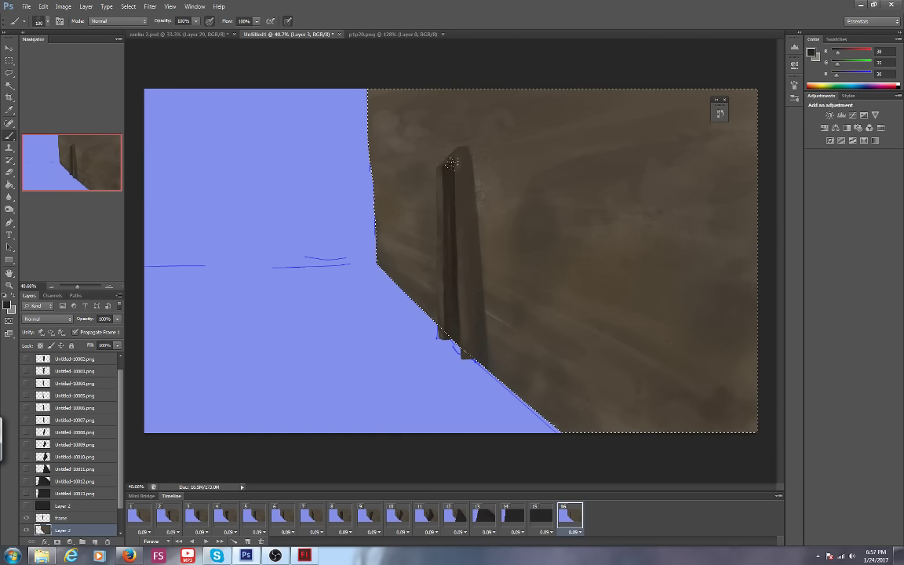
key(bracketleft)
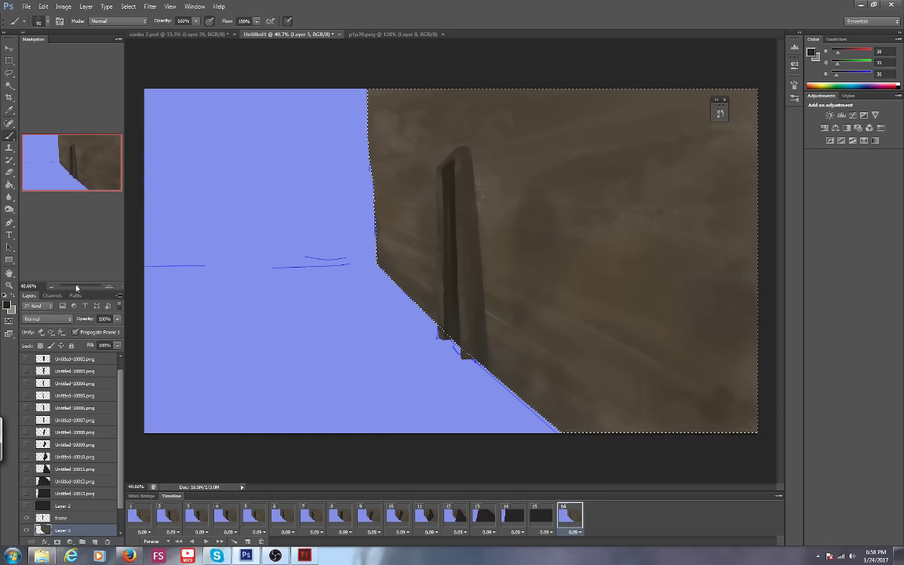
drag(78, 289, 80, 287)
drag(84, 167, 111, 148)
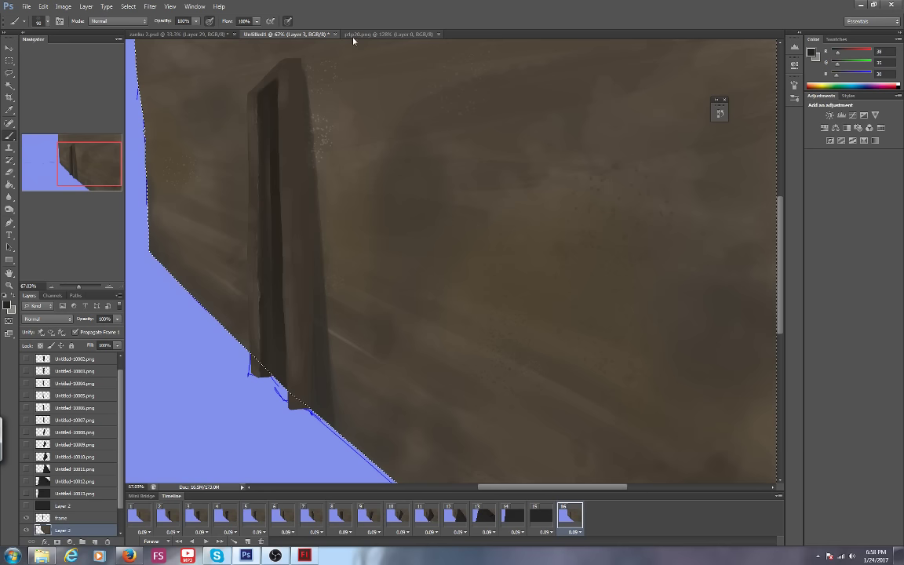
Enlarge the brush to 200 px and paint dark blotches on the open wall area beyond the frame's front post.
key(bracketright)
key(bracketright)
key(bracketright)
key(bracketright)
key(bracketright)
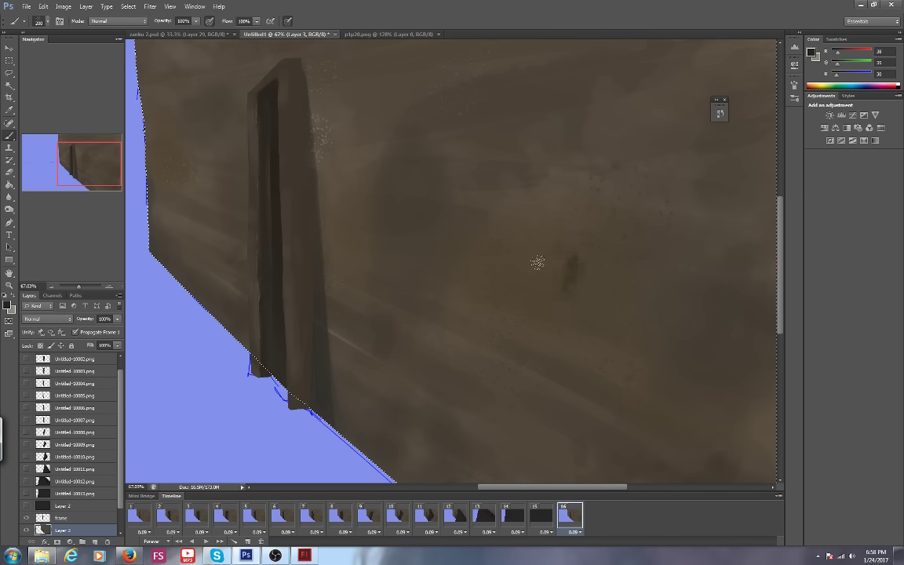
mouse_move(538, 262)
mouse_down()
mouse_move(520, 247)
mouse_move(513, 307)
mouse_move(545, 250)
mouse_move(540, 294)
mouse_move(521, 329)
mouse_up()
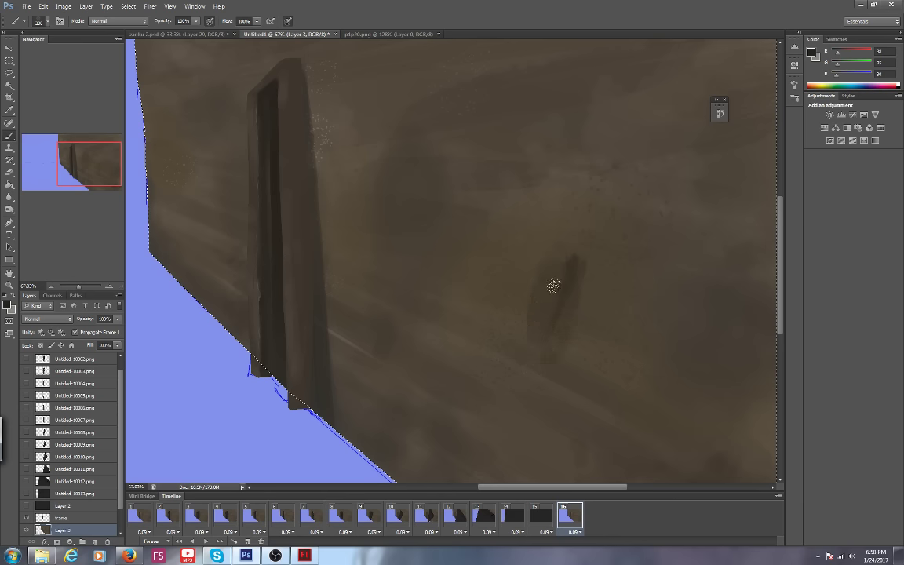
drag(554, 286, 659, 329)
Reduce the brush to 20 px and draw thin dark crack lines on the wall beside the frame's lower front post.
key(bracketleft)
key(bracketleft)
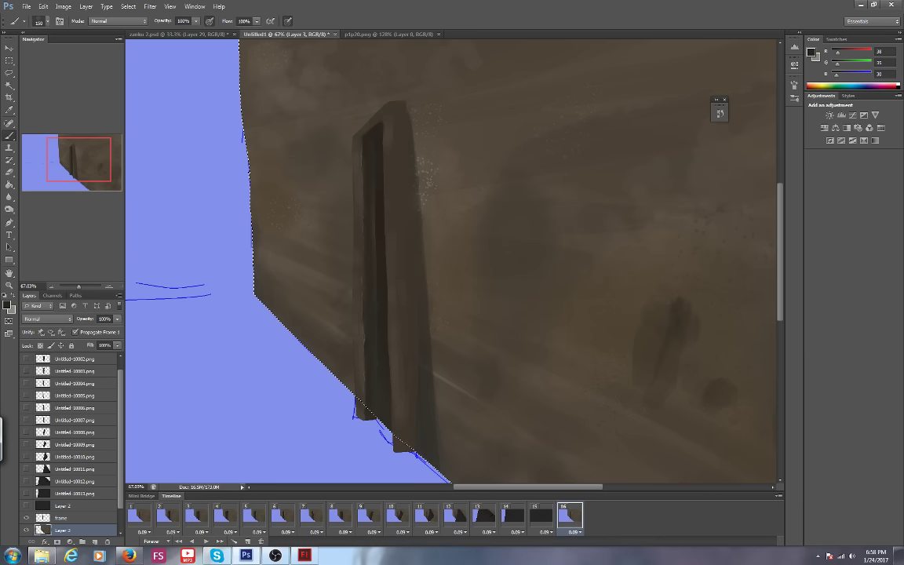
key(bracketleft)
key(bracketleft)
key(bracketleft)
key(bracketleft)
key(bracketleft)
key(bracketleft)
key(bracketleft)
key(bracketleft)
key(bracketleft)
key(bracketleft)
drag(67, 170, 72, 167)
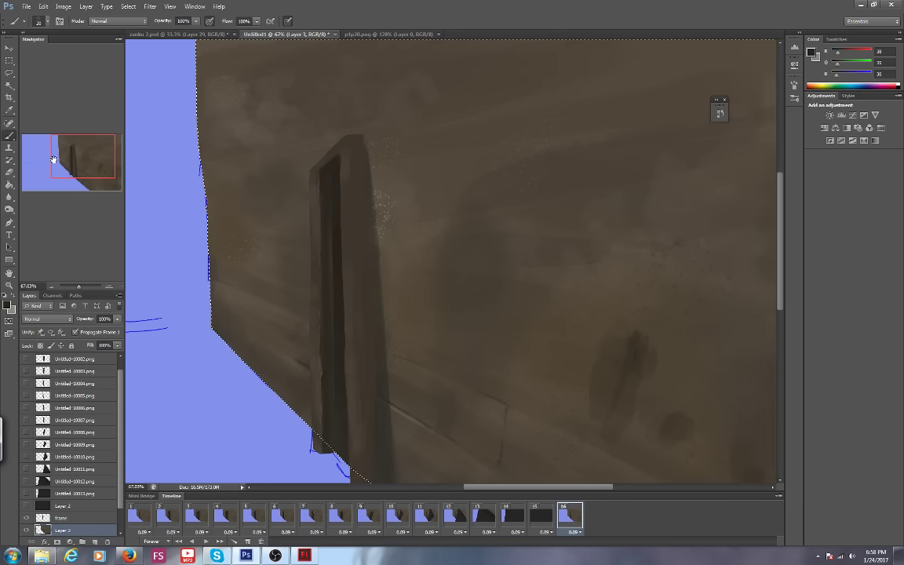
Enlarge the brush to darken a diagonal streak across the wall's lower area, and finish with a 100 px brush.
drag(79, 287, 75, 287)
drag(76, 186, 80, 152)
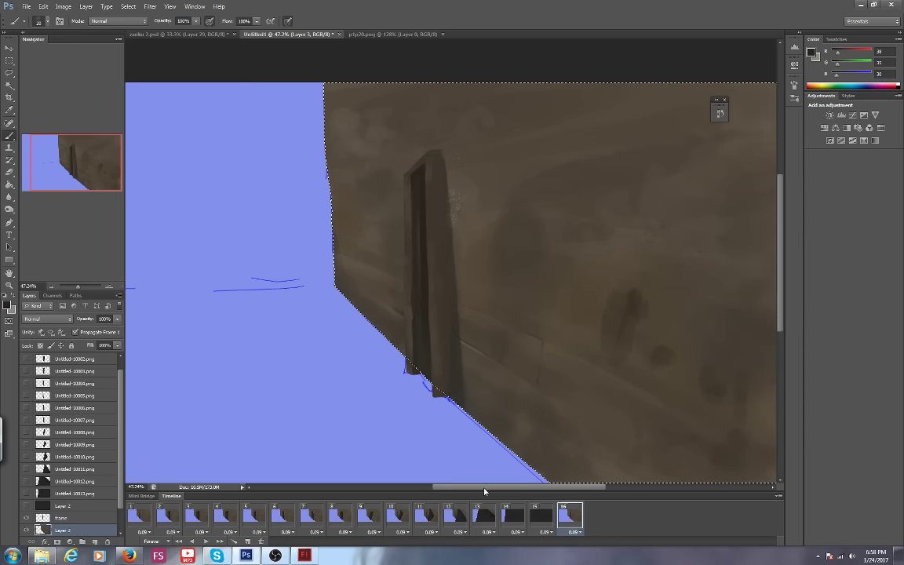
drag(483, 486, 511, 492)
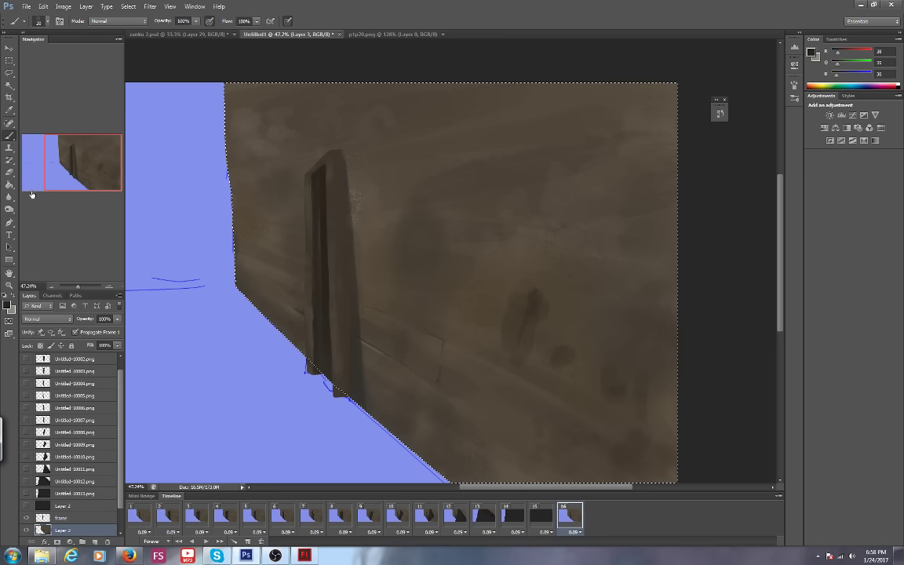
key(bracketright)
key(bracketright)
key(bracketright)
key(bracketright)
key(bracketright)
key(bracketright)
key(bracketright)
key(bracketright)
key(bracketright)
key(bracketright)
key(bracketright)
key(bracketright)
key(bracketright)
key(bracketleft)
key(bracketleft)
key(bracketleft)
key(bracketleft)
key(bracketleft)
key(bracketleft)
key(bracketleft)
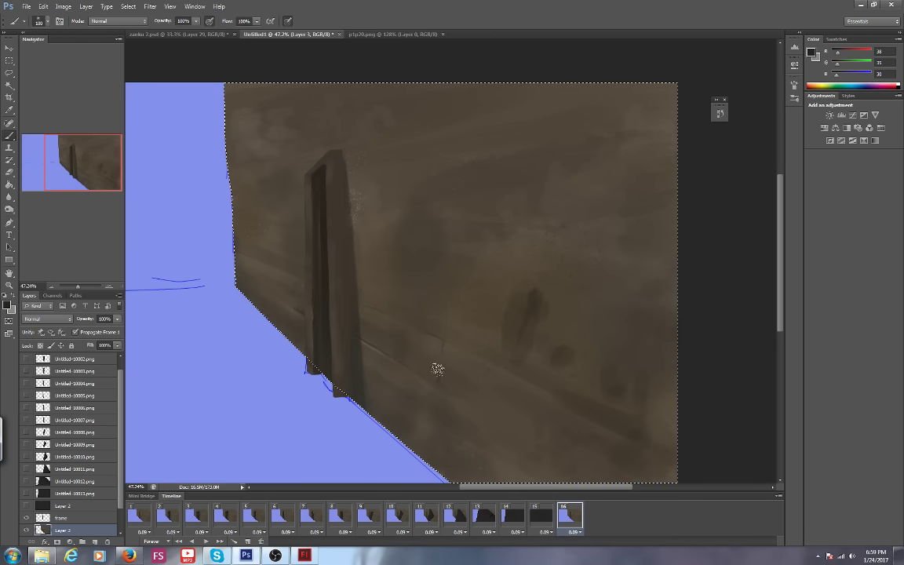
key(bracketright)
key(bracketright)
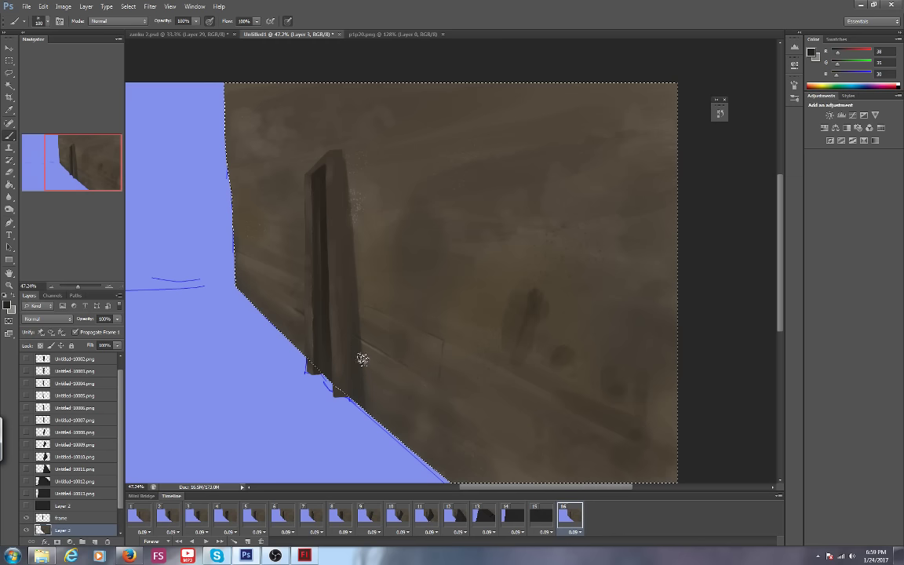
Choose a different textured brush preset at 200 px and paint a dark patch near the wall's upper edge.
click(48, 22)
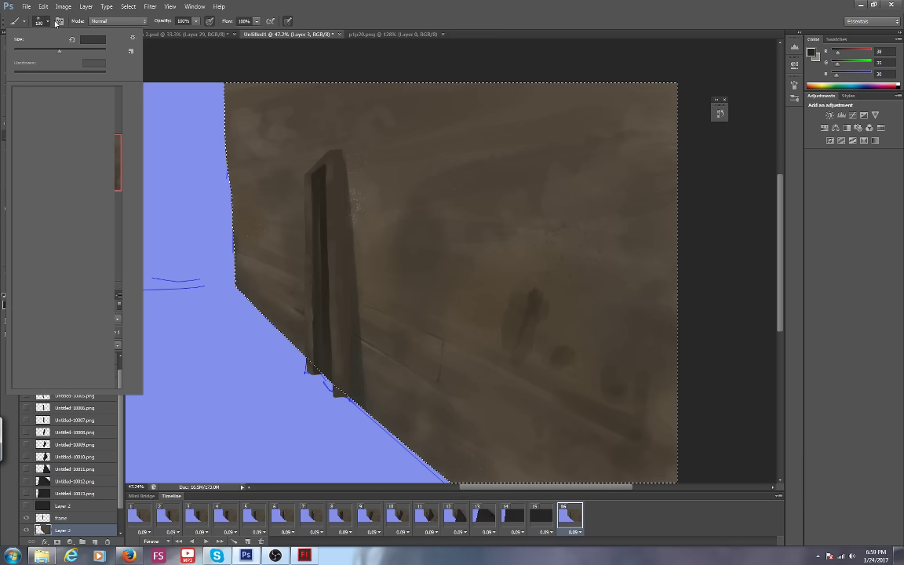
text(200)
key(Return)
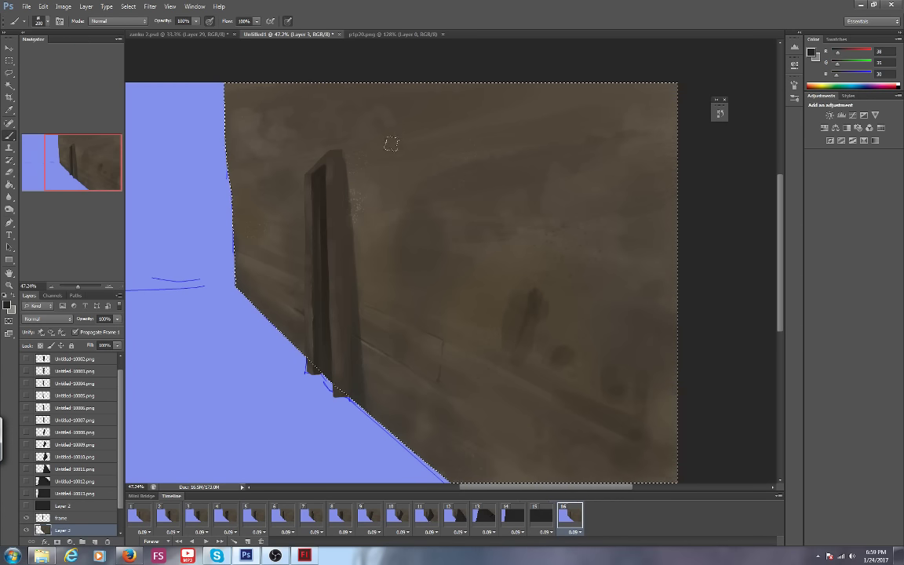
mouse_move(452, 102)
mouse_down()
mouse_move(471, 114)
mouse_move(535, 123)
mouse_up()
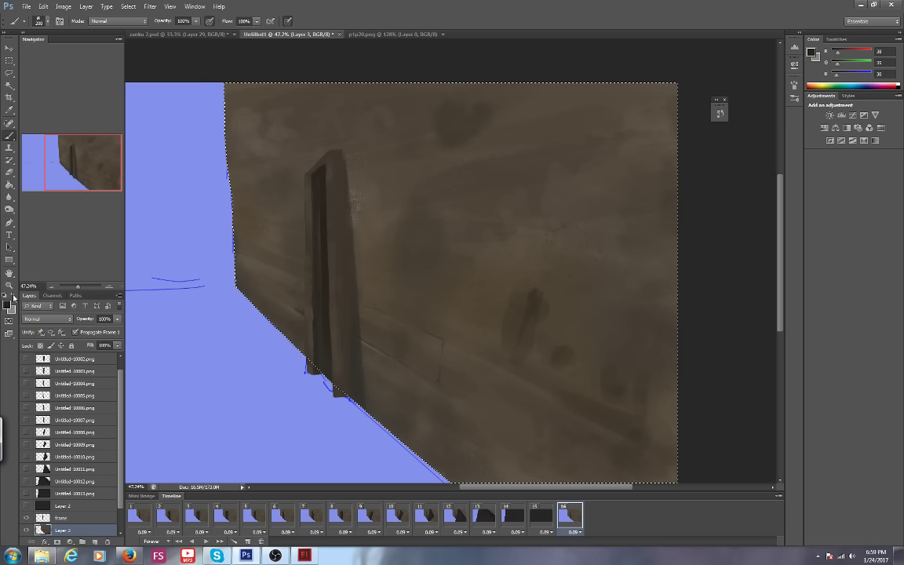
Dab a light patch near the wall's corner with the swapped light color, and sample a wall brown (RGB 77, 67, 51) as foreground.
key(x)
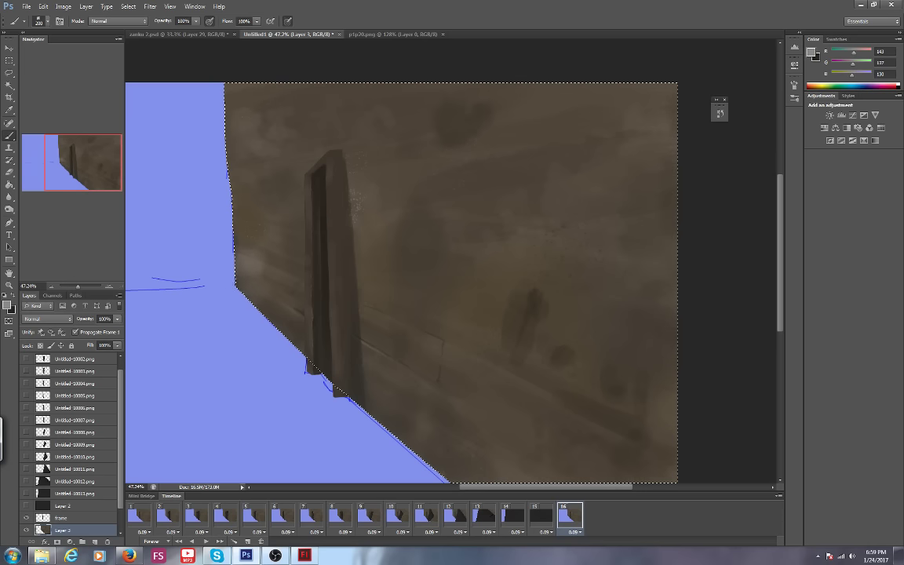
click(9, 305)
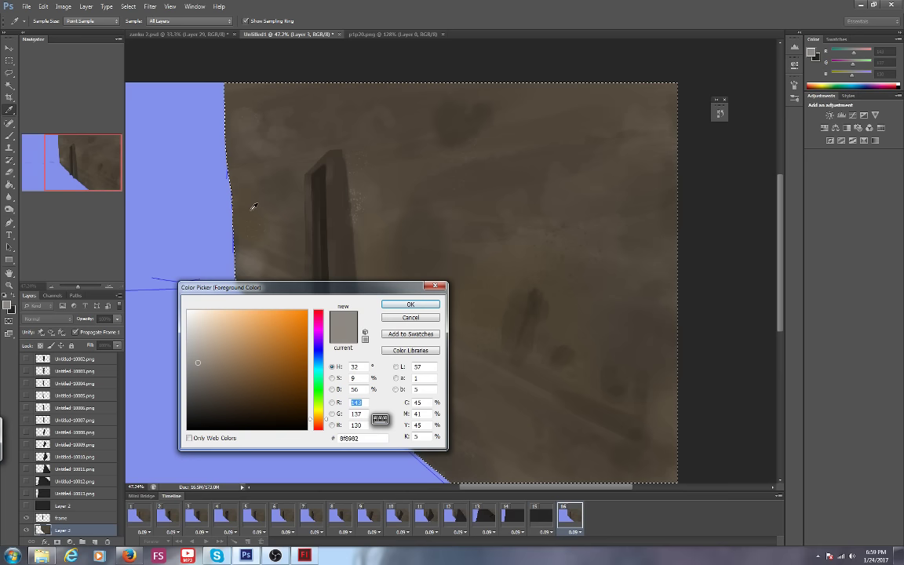
click(253, 207)
key(Return)
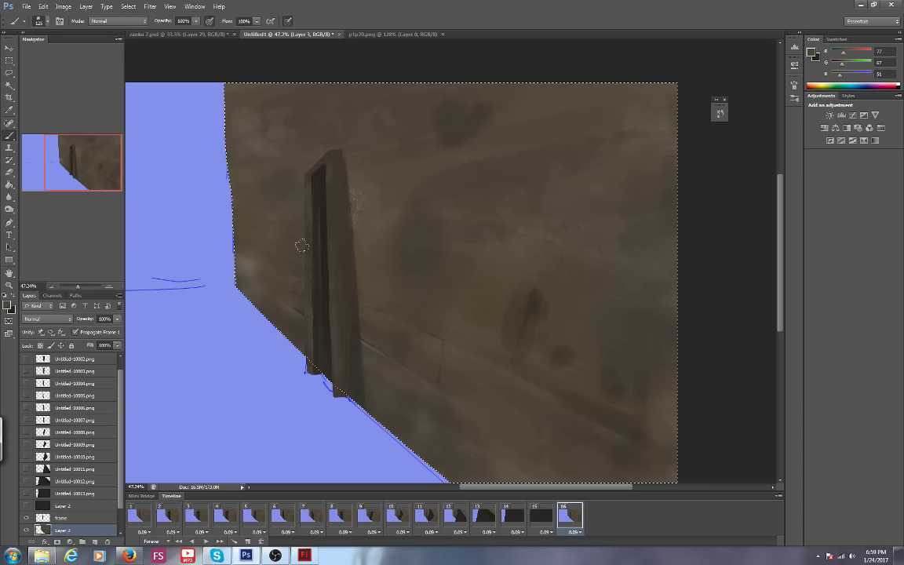
key(b)
scroll(621, 245, down, 3)
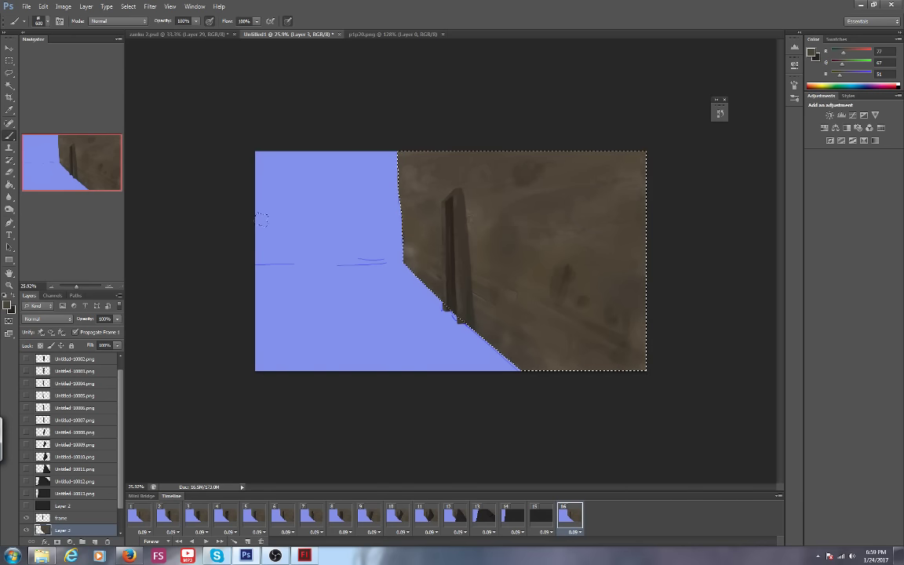
Check the stream's live chat in Firefox, return to Photoshop and examine the textured walls in the p1p20.png reference image.
click(130, 556)
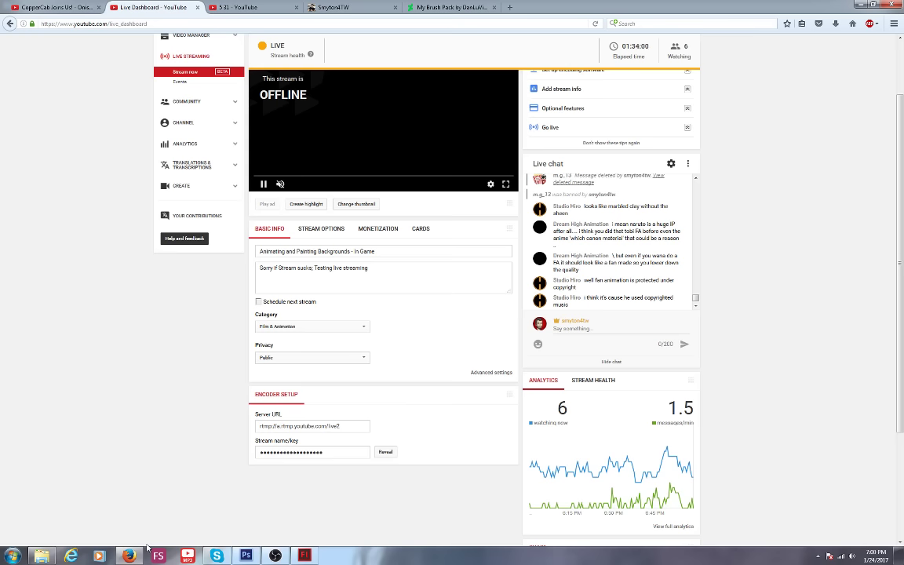
click(245, 554)
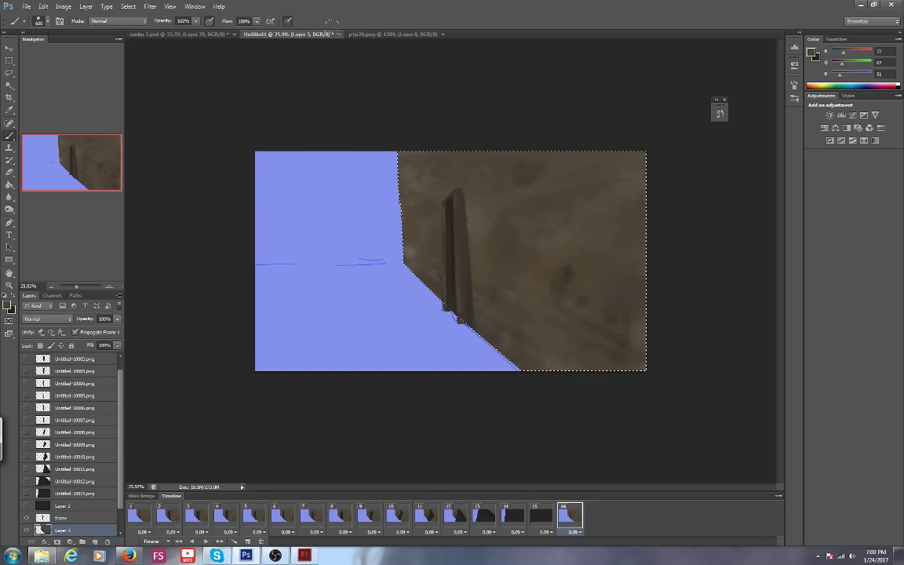
click(393, 34)
drag(72, 286, 79, 285)
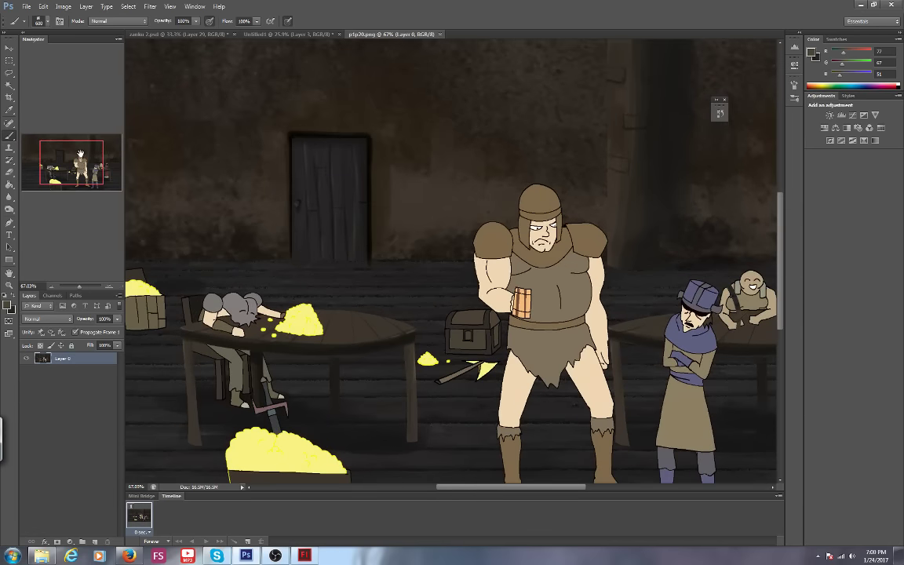
mouse_move(80, 154)
mouse_down()
mouse_move(55, 140)
mouse_move(83, 149)
mouse_move(61, 152)
mouse_move(57, 142)
mouse_move(89, 152)
mouse_move(70, 151)
mouse_up()
Switch to the YouTube live dashboard in Firefox and read the recent live chat messages through to the newest.
click(130, 556)
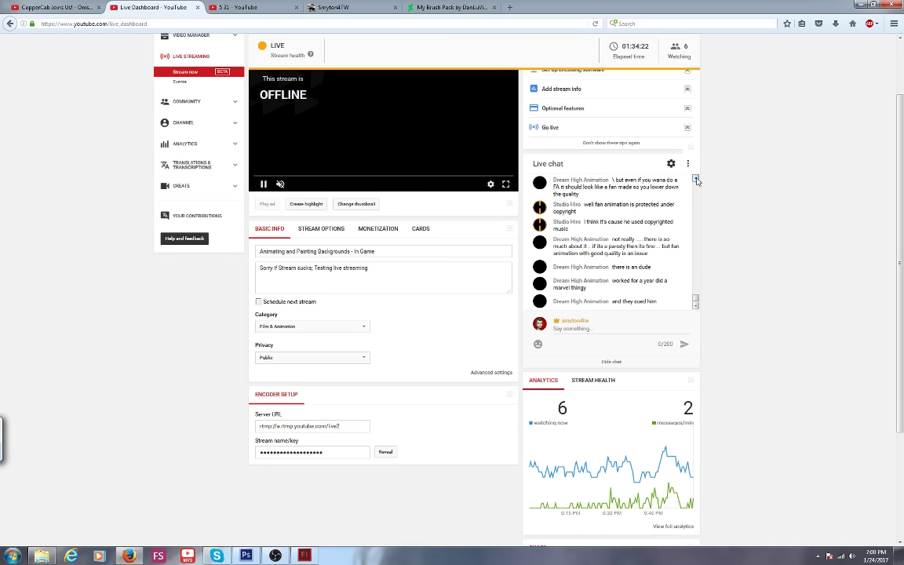
scroll(694, 178, up, 3)
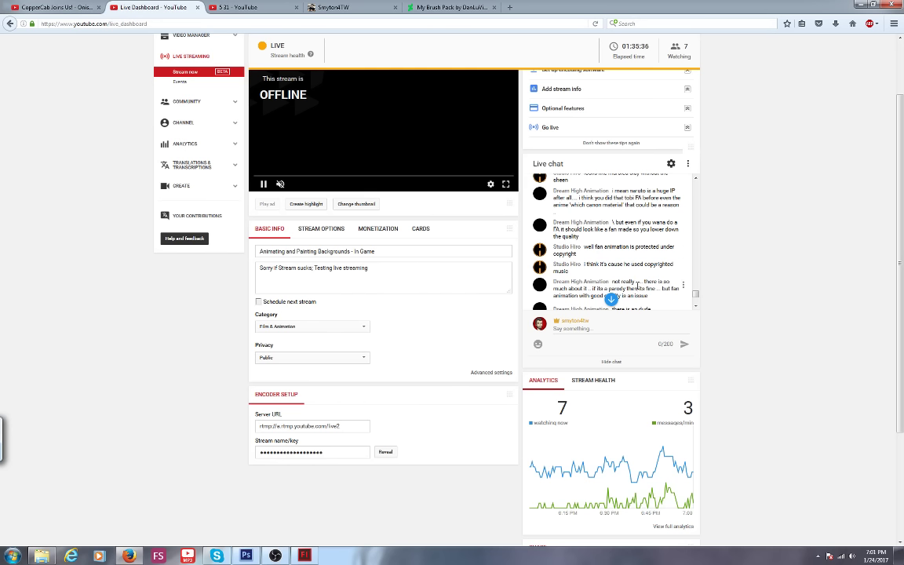
click(695, 305)
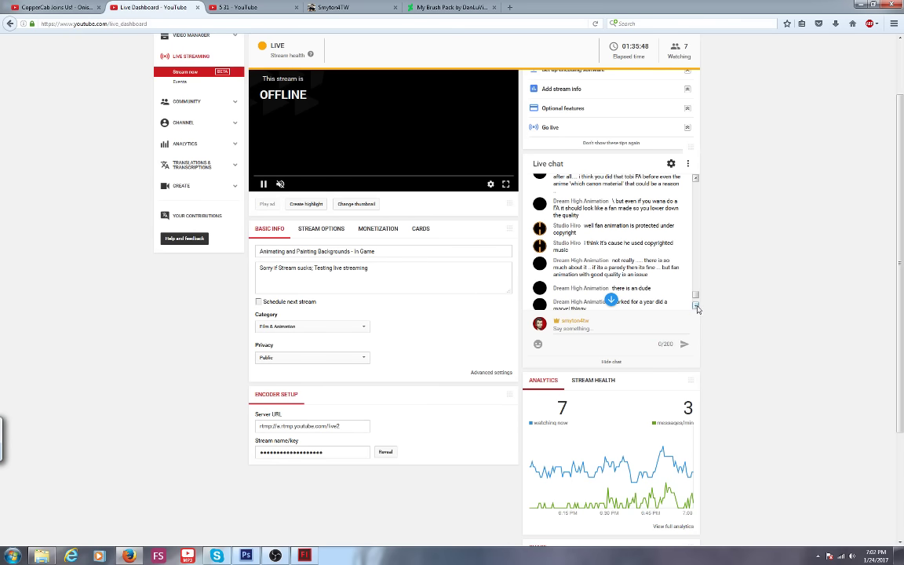
click(695, 305)
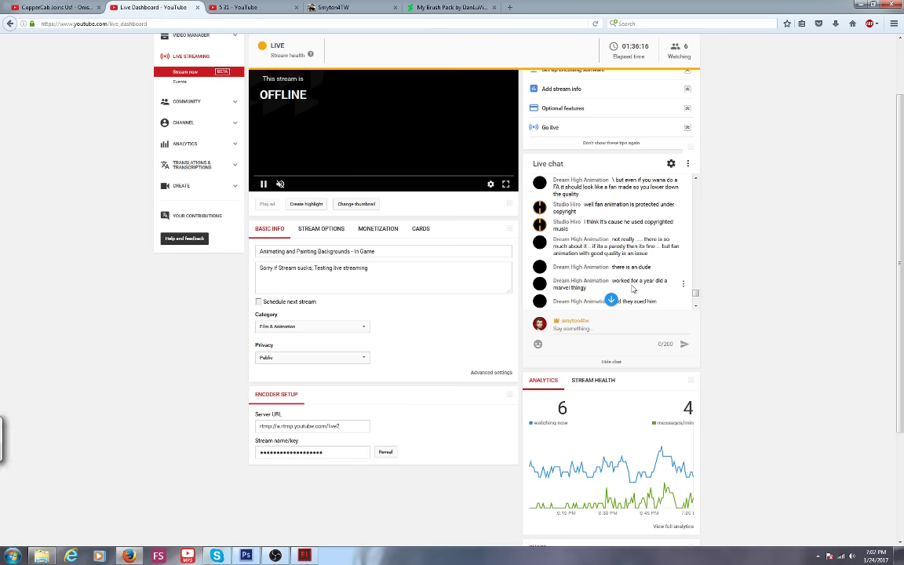
click(695, 307)
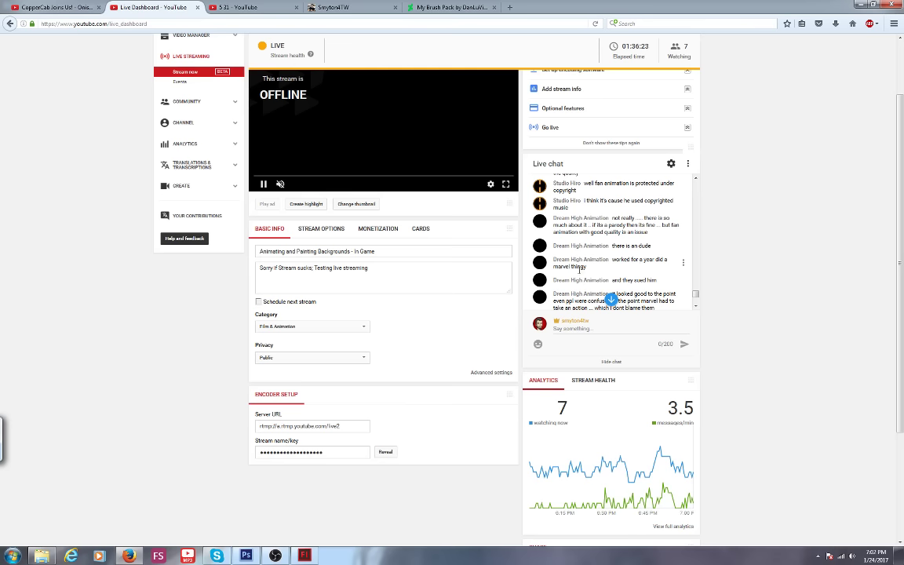
scroll(579, 269, down, 1)
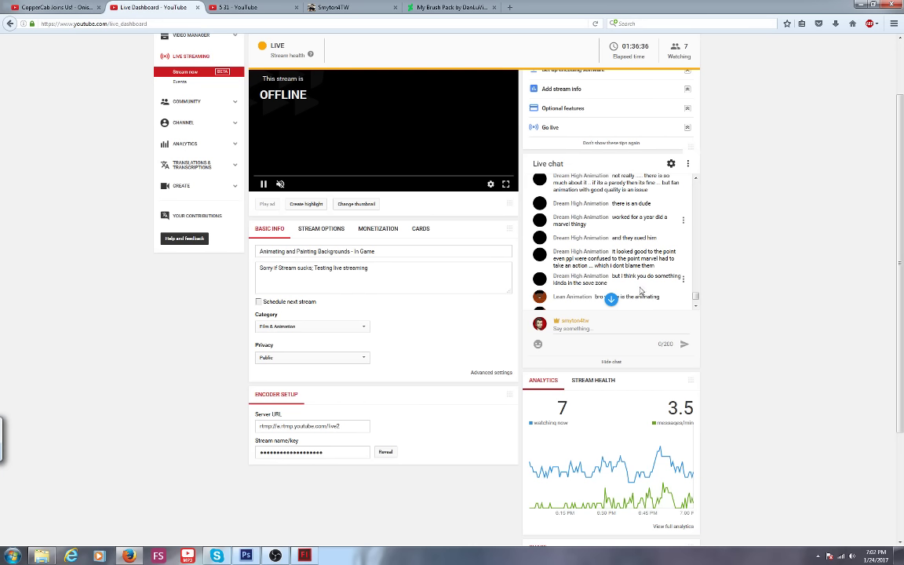
scroll(613, 270, down, 1)
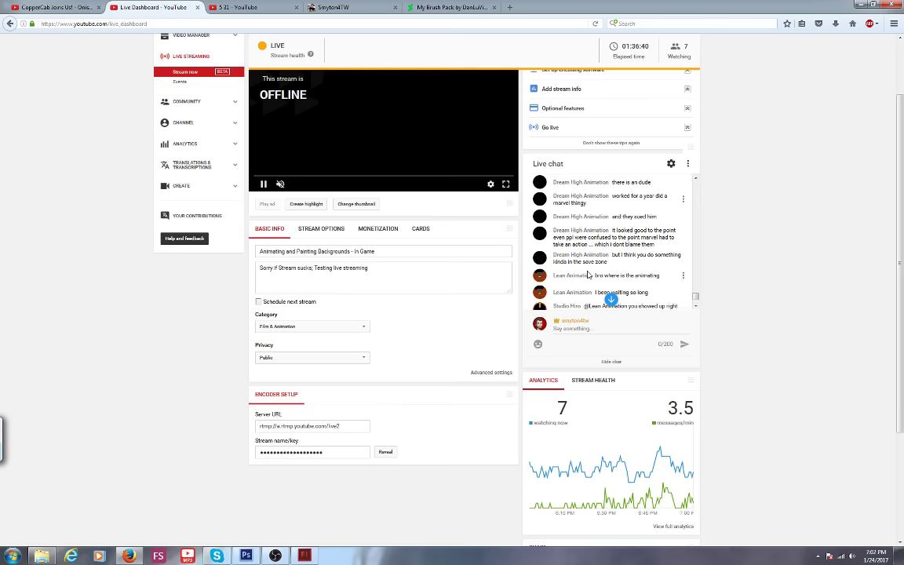
click(696, 309)
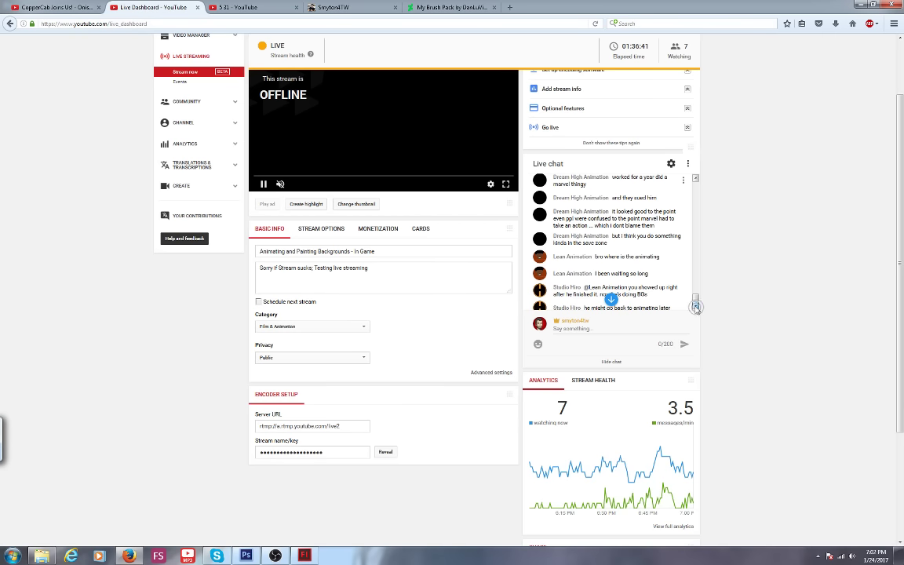
click(695, 308)
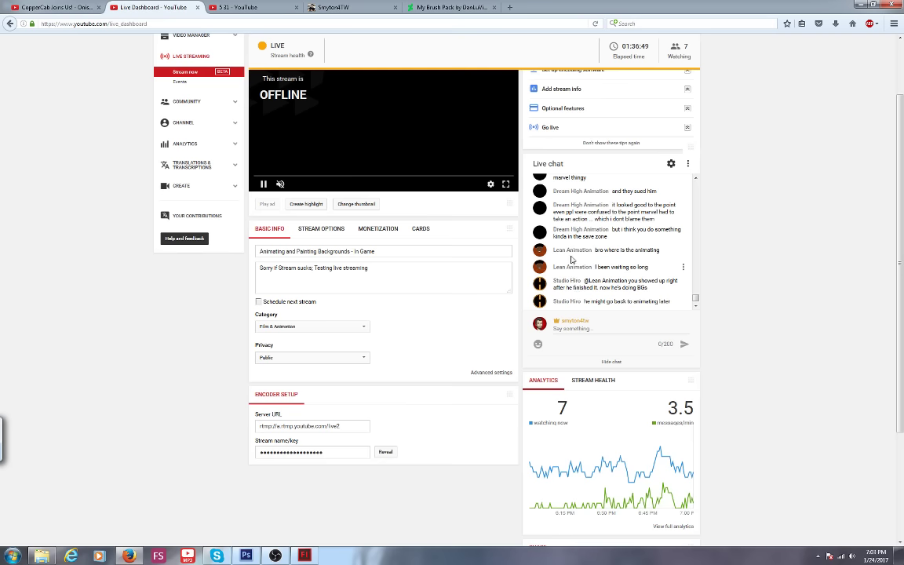
Switch to Flash and scrub through the Scene 3 timeline of the ingame ep3p1 cont animation.
click(304, 557)
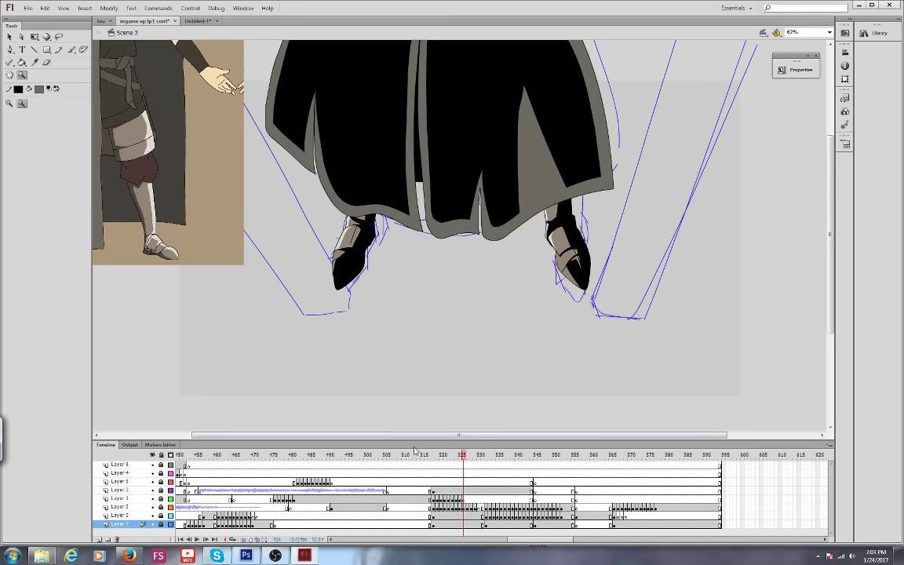
click(437, 456)
drag(437, 458, 224, 462)
drag(209, 459, 185, 455)
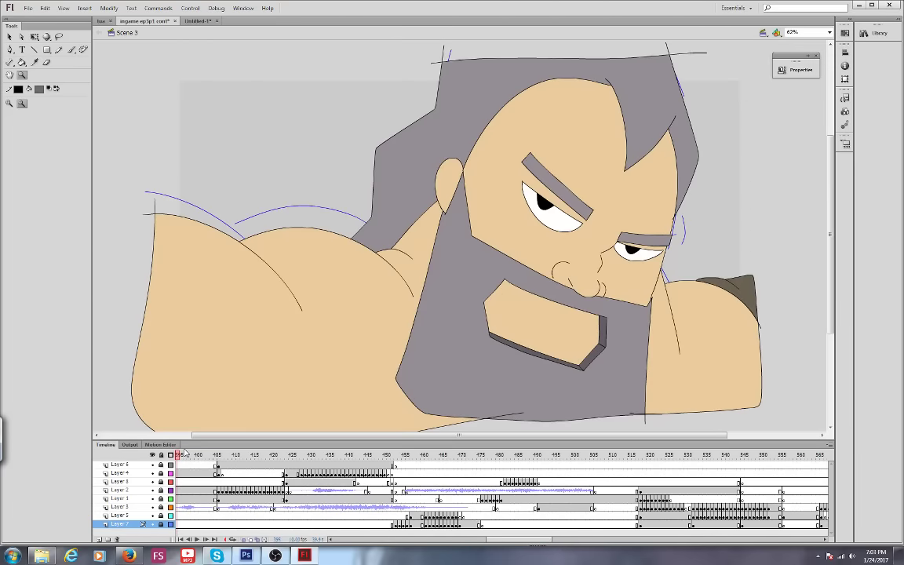
drag(183, 455, 176, 455)
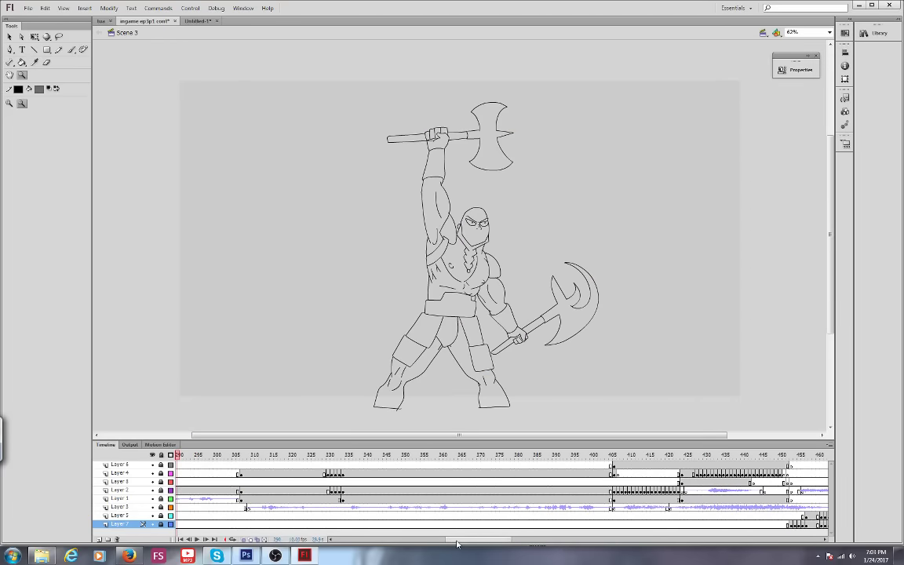
drag(493, 540, 336, 530)
drag(181, 455, 682, 455)
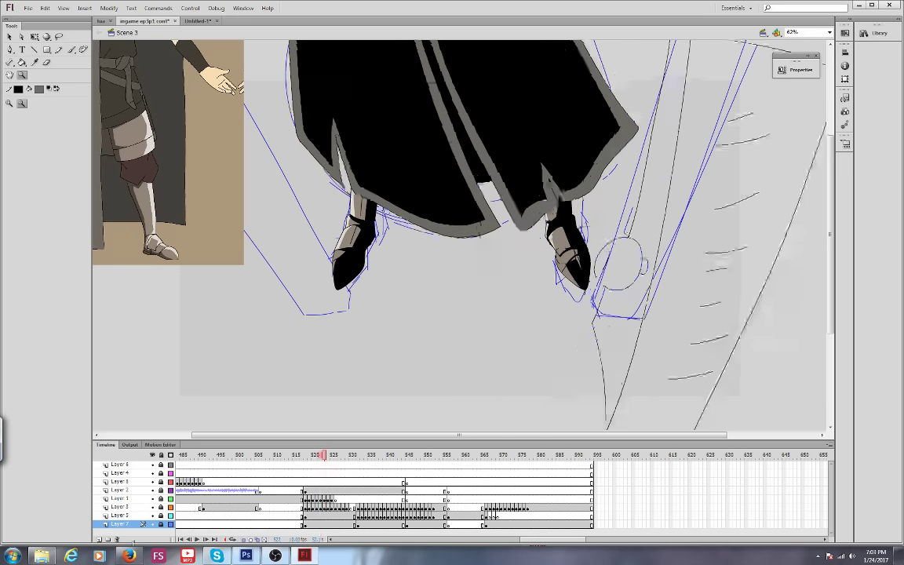
Check the live chat again and switch back to Photoshop to view the characters in the p1p20.png reference image.
click(134, 554)
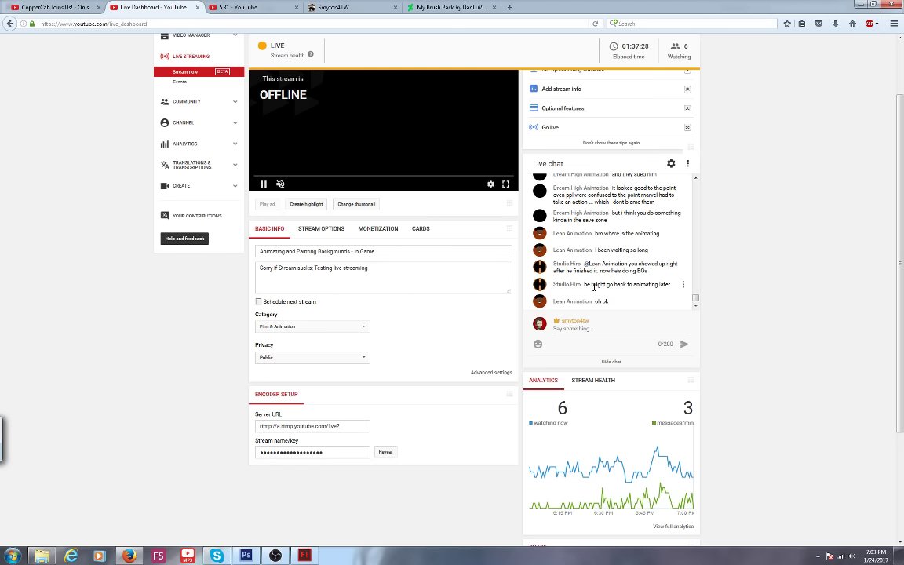
key(alt+Tab)
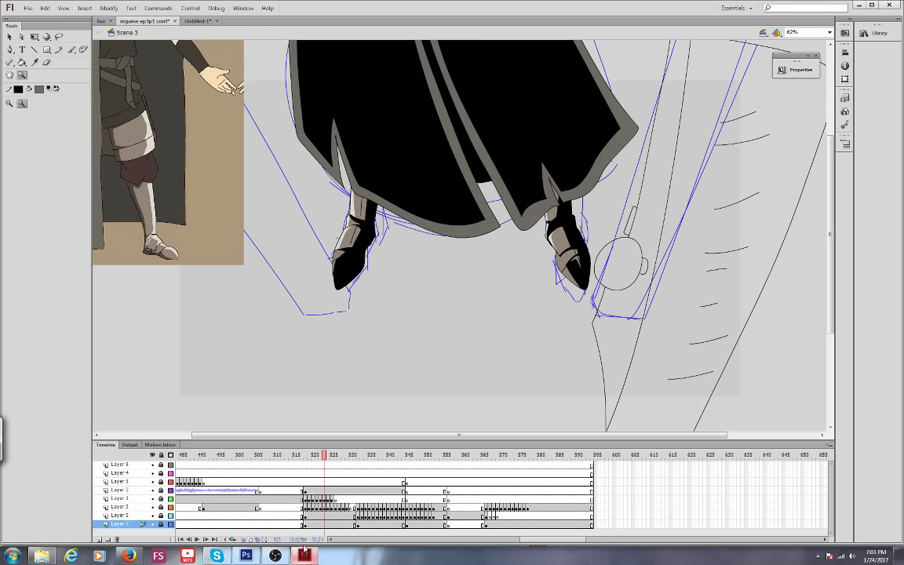
click(247, 555)
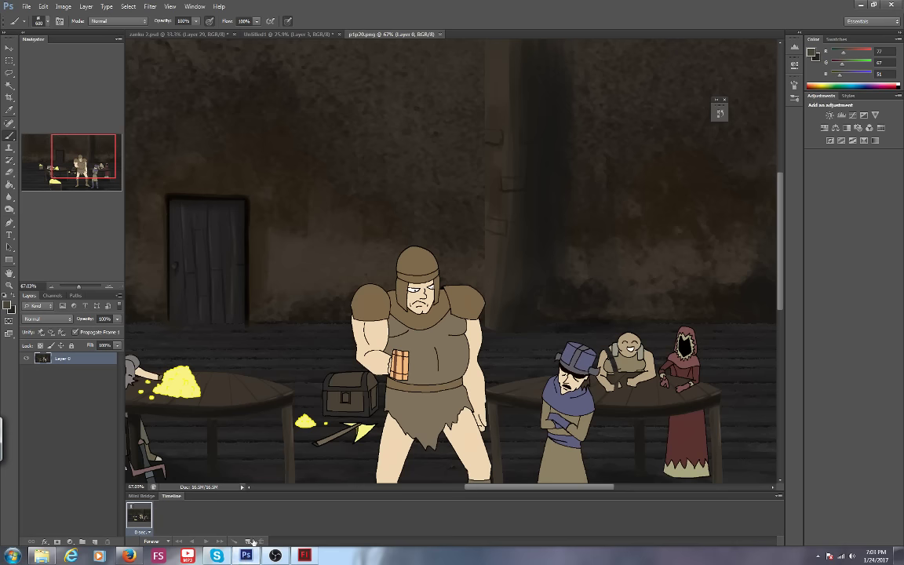
drag(82, 144, 87, 149)
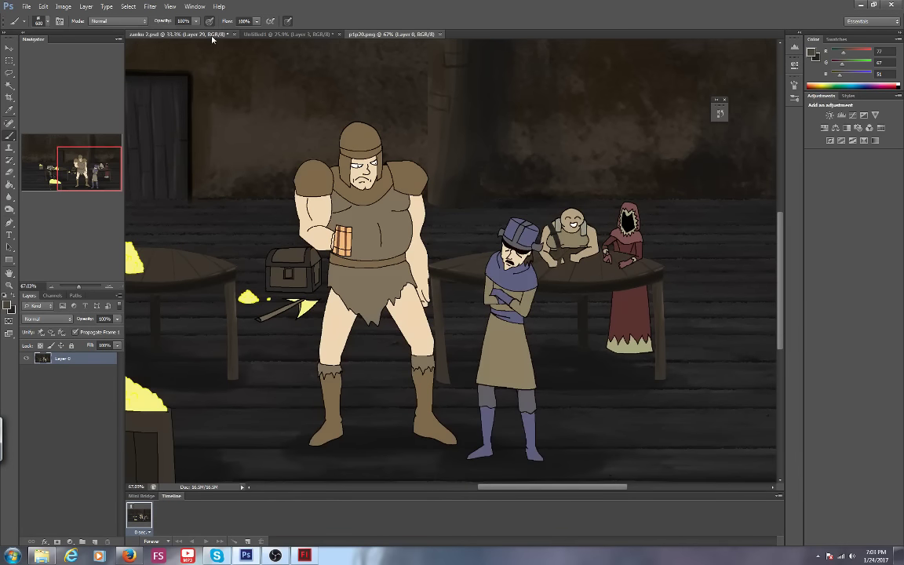
Return to the Untitled1 document and choose the 424 px textured brush tip, reduced in size for the wall.
click(176, 34)
click(270, 37)
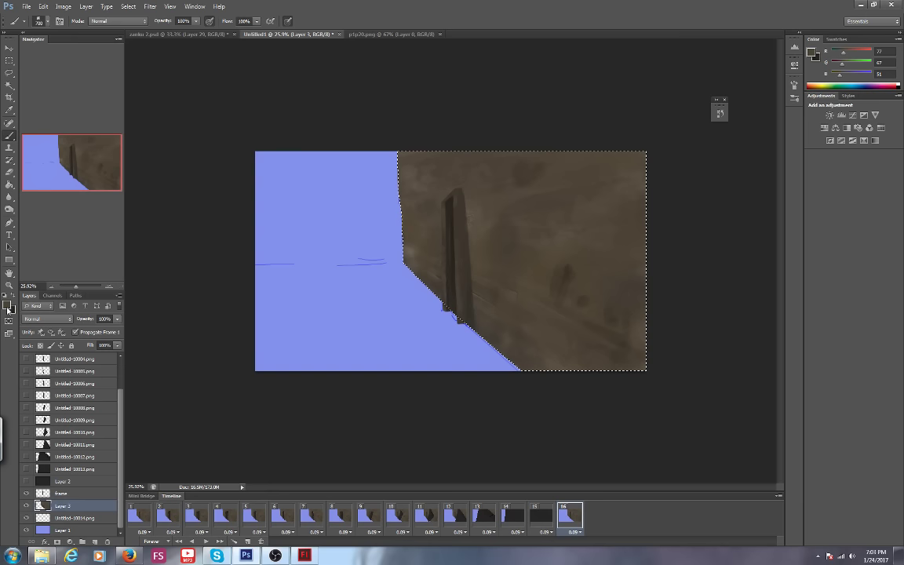
click(40, 20)
click(59, 21)
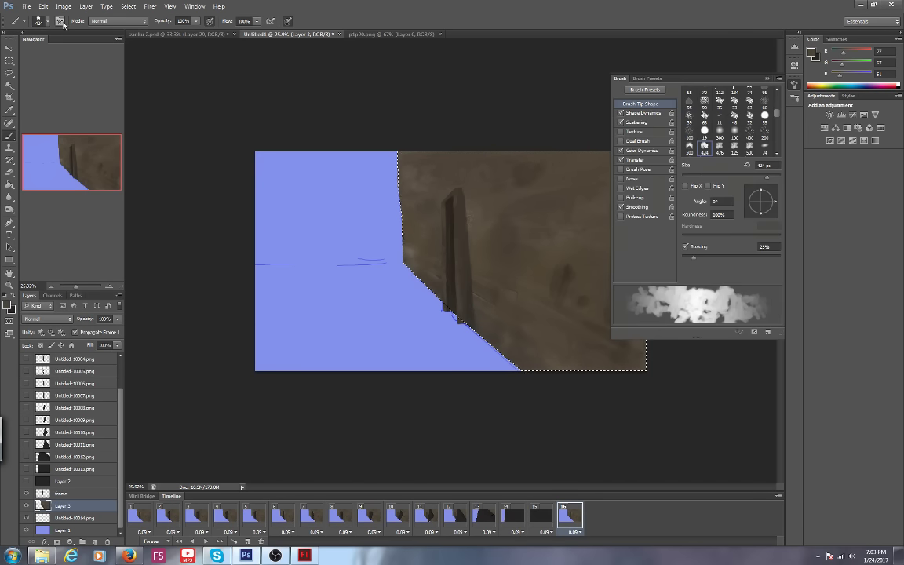
click(59, 21)
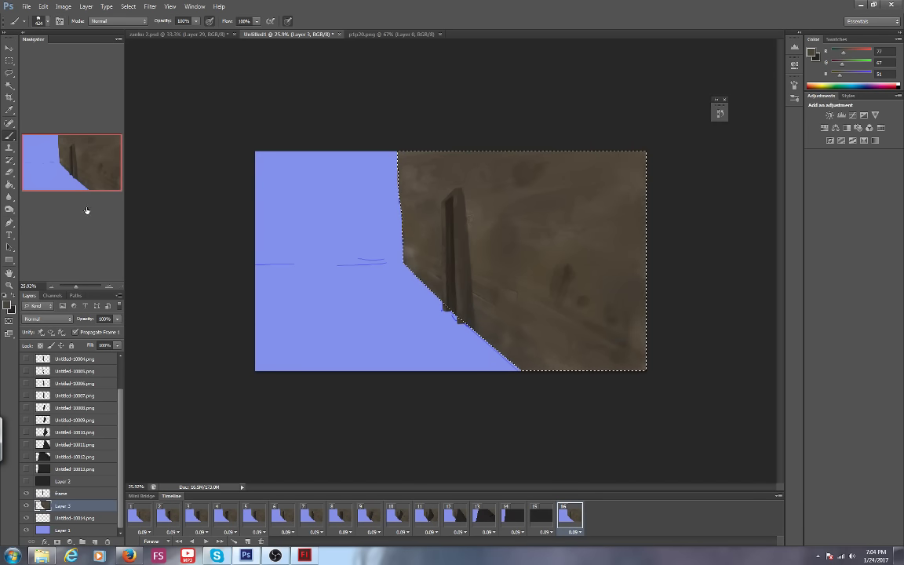
drag(76, 286, 79, 286)
key(bracketleft)
key(bracketleft)
key(bracketleft)
key(bracketleft)
key(bracketleft)
key(bracketleft)
key(bracketleft)
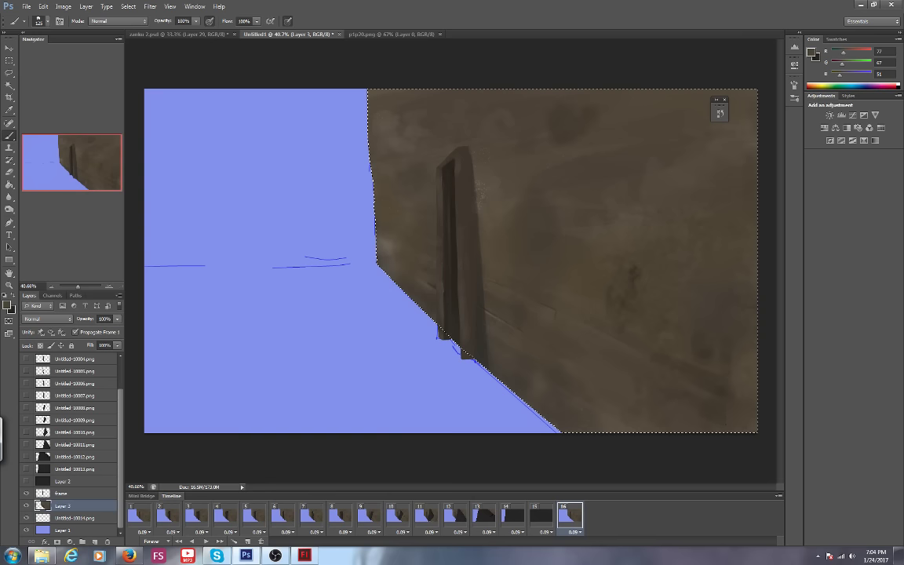
Set the foreground to near-black RGB 34, 33, 31 and paint dark blotches on the wall, mainly right of the frame.
key(z)
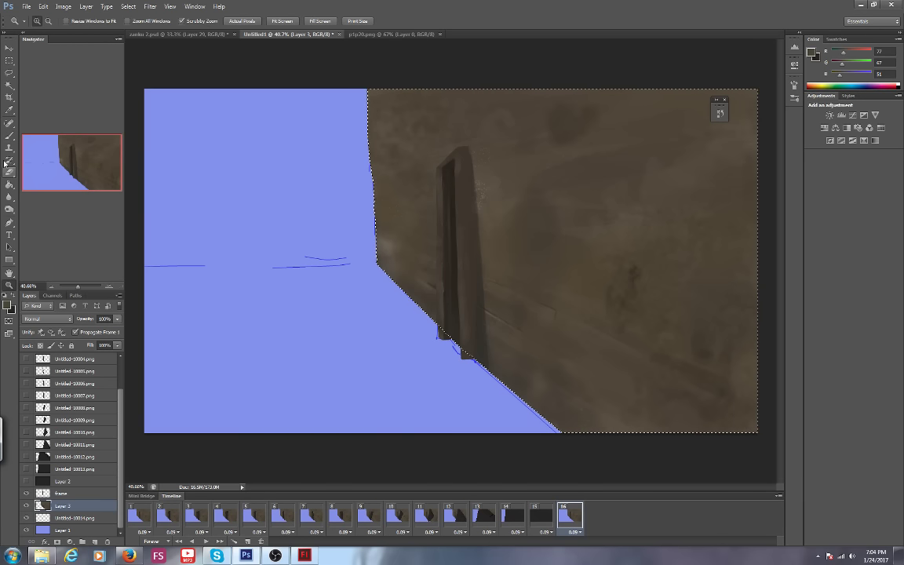
click(8, 136)
click(6, 305)
click(215, 409)
click(407, 304)
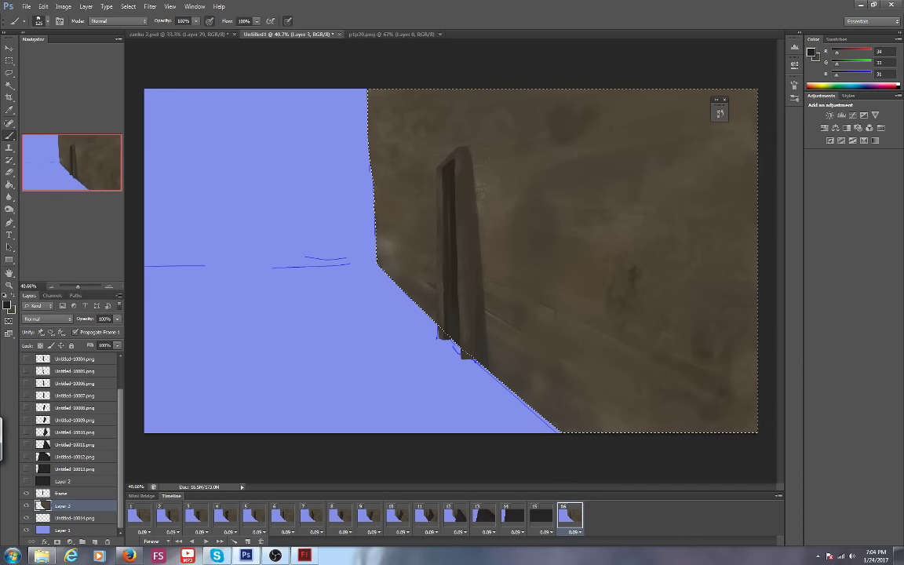
drag(639, 295, 656, 301)
mouse_move(652, 350)
mouse_down()
mouse_move(663, 355)
mouse_move(669, 329)
mouse_move(677, 385)
mouse_move(678, 303)
mouse_up()
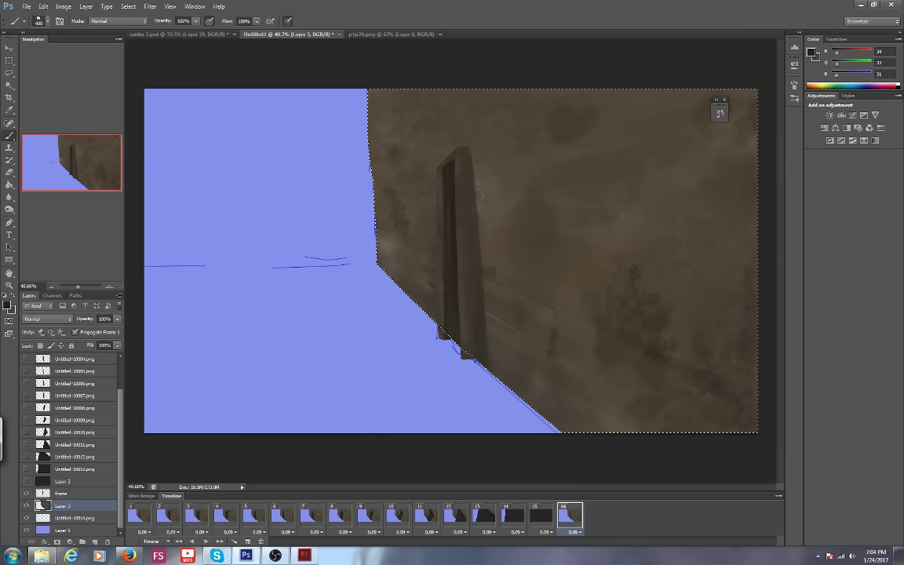
Switch to a light grey-brown of RGB 130, 121, 106 and paint pale blotches across the wall on both sides of the frame.
click(7, 305)
click(209, 369)
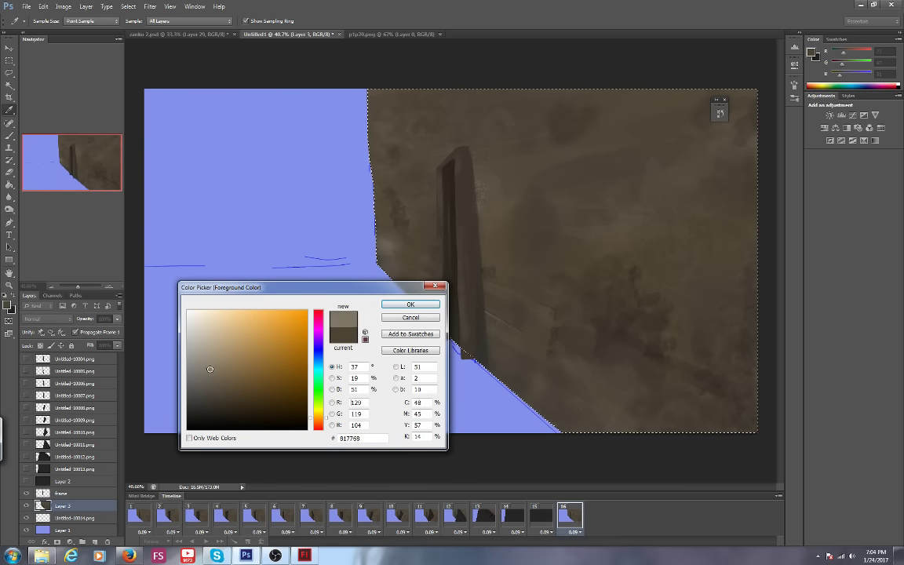
key(Return)
key(b)
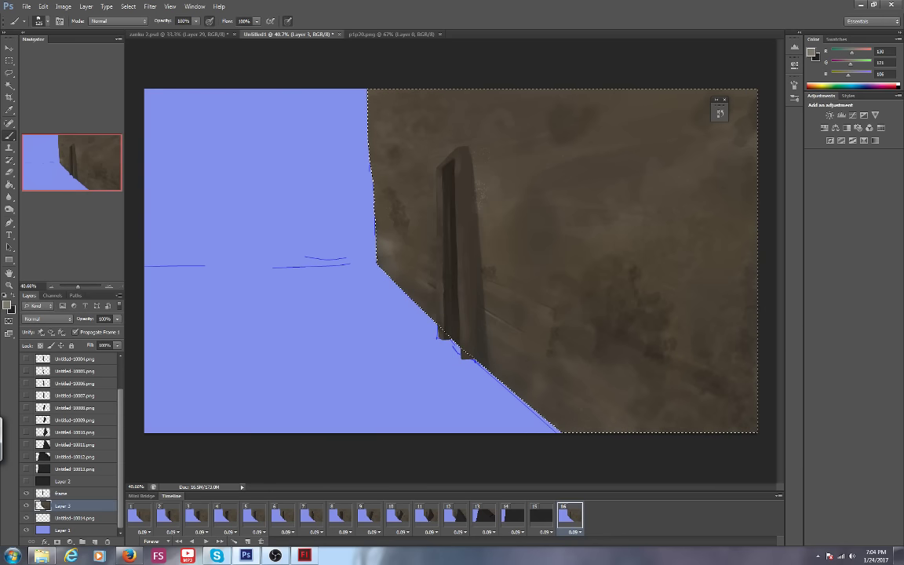
drag(386, 191, 395, 220)
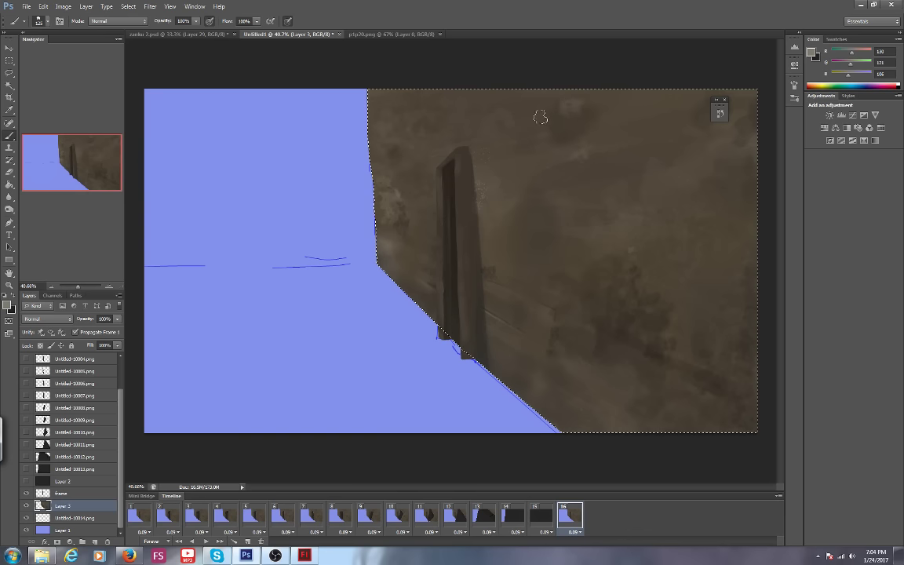
key(bracketright)
key(bracketright)
key(bracketright)
mouse_move(548, 192)
mouse_down()
mouse_move(572, 220)
mouse_move(534, 239)
mouse_move(589, 244)
mouse_up()
mouse_move(667, 414)
mouse_down()
mouse_move(650, 417)
mouse_move(691, 420)
mouse_up()
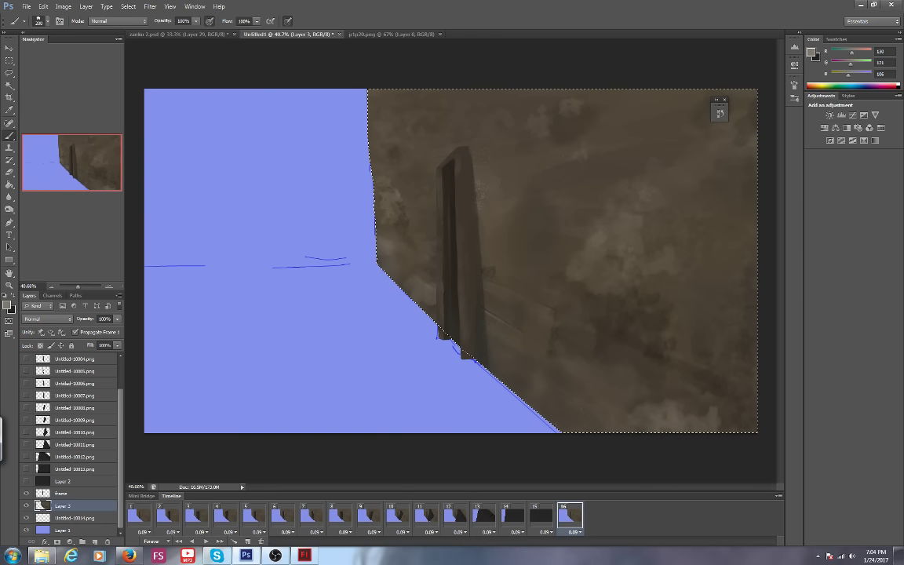
Deselect the wall area and make the frame layer active.
scroll(454, 259, up, 1)
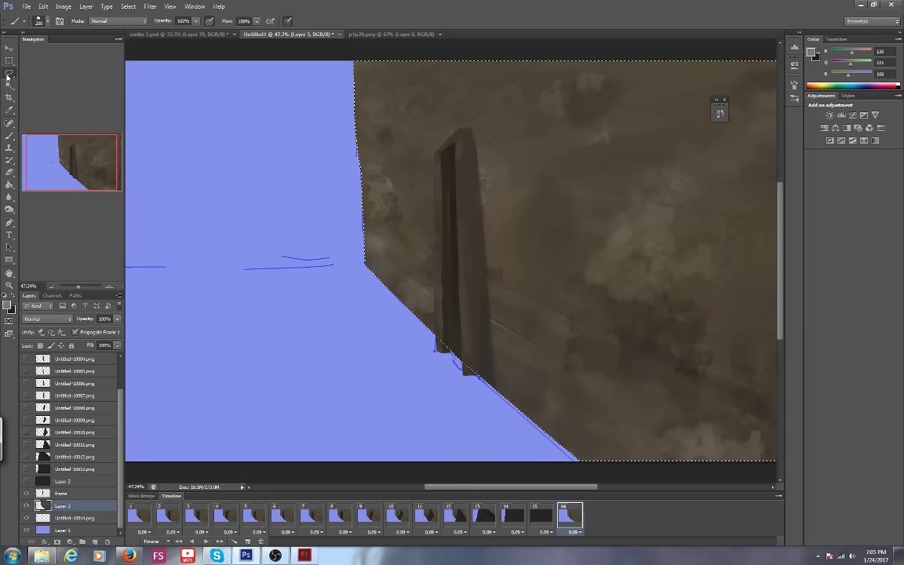
key(l)
right_click(172, 246)
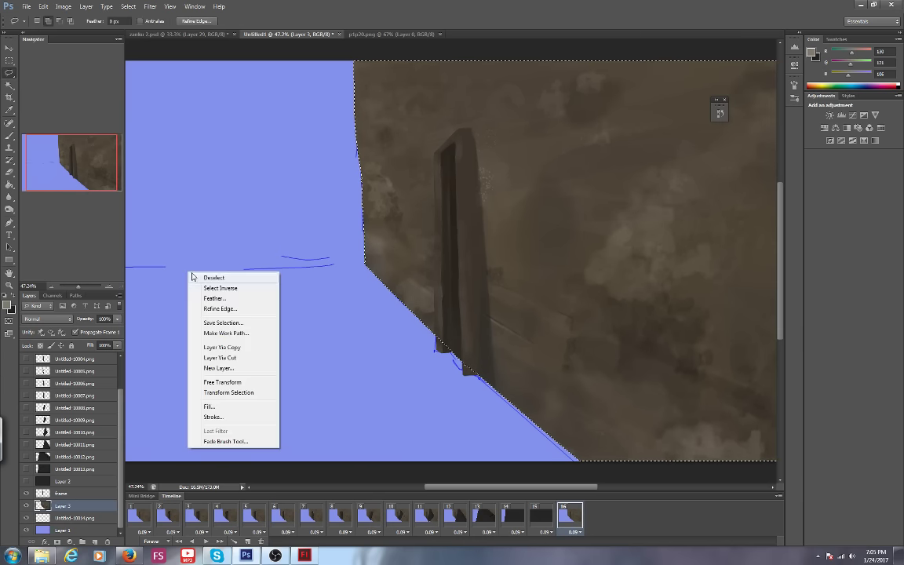
click(193, 249)
scroll(109, 357, up, 2)
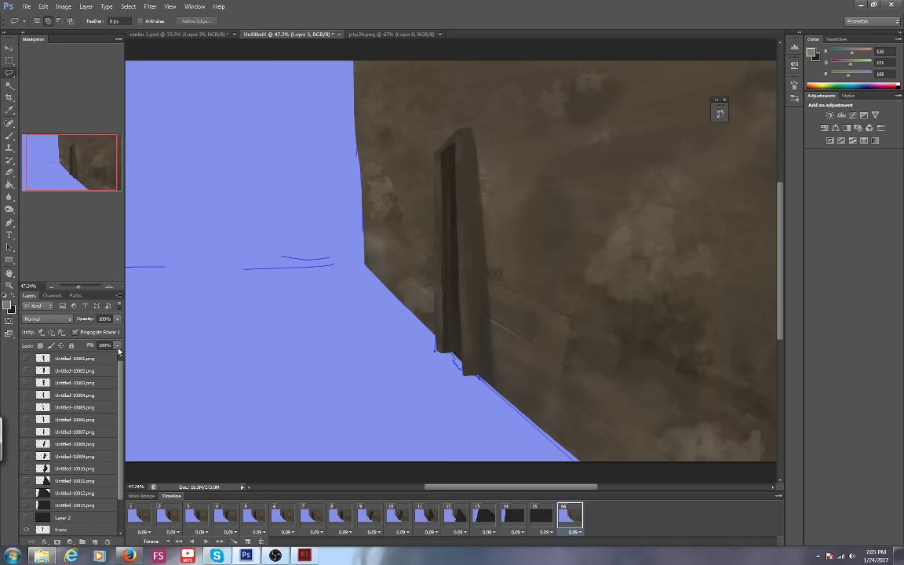
scroll(120, 387, down, 2)
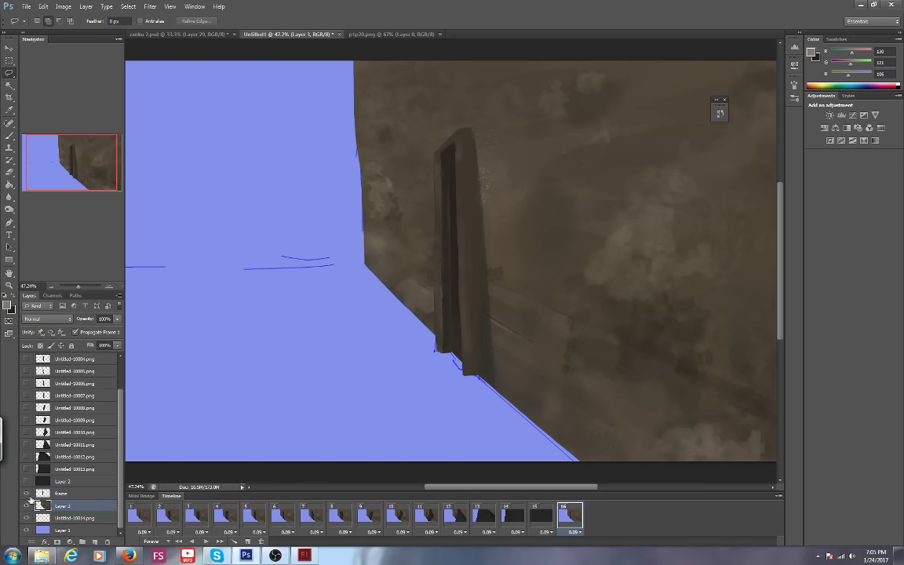
click(28, 494)
click(28, 494)
click(41, 493)
Darken the posts of the frame with the Burn tool.
drag(76, 288, 80, 289)
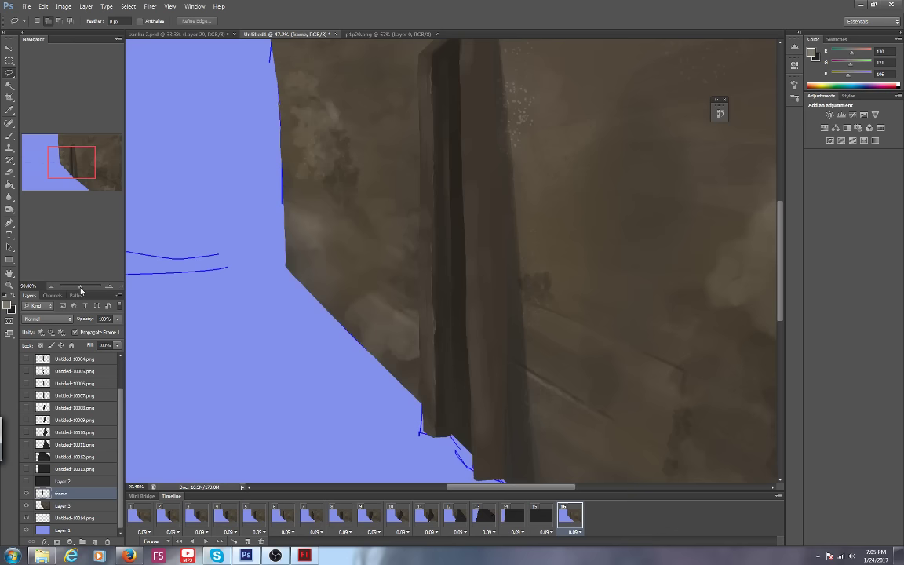
drag(80, 290, 78, 288)
click(10, 210)
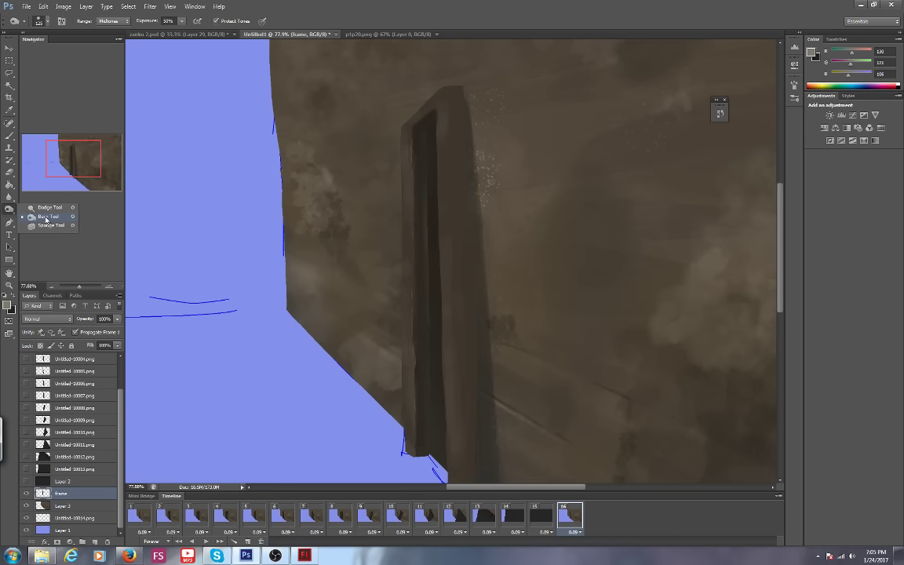
click(45, 218)
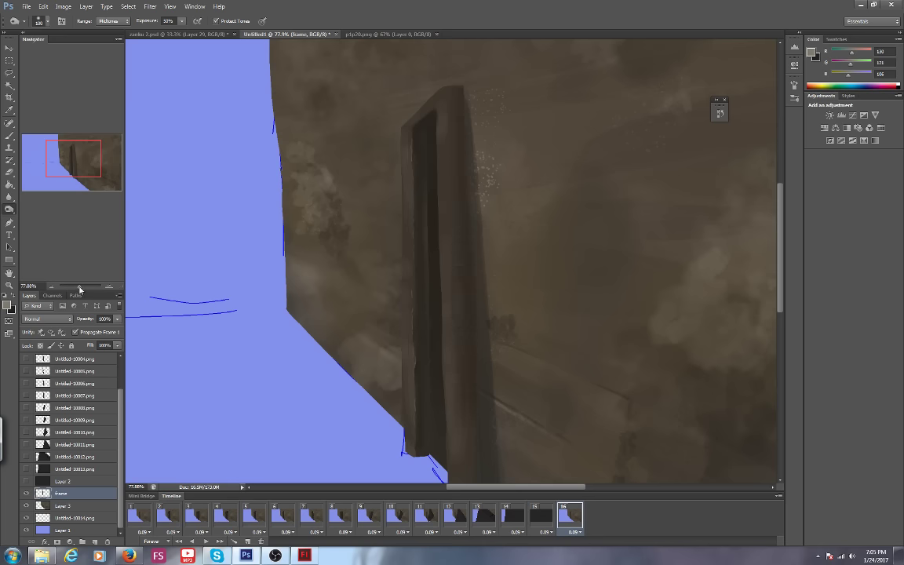
drag(80, 288, 80, 288)
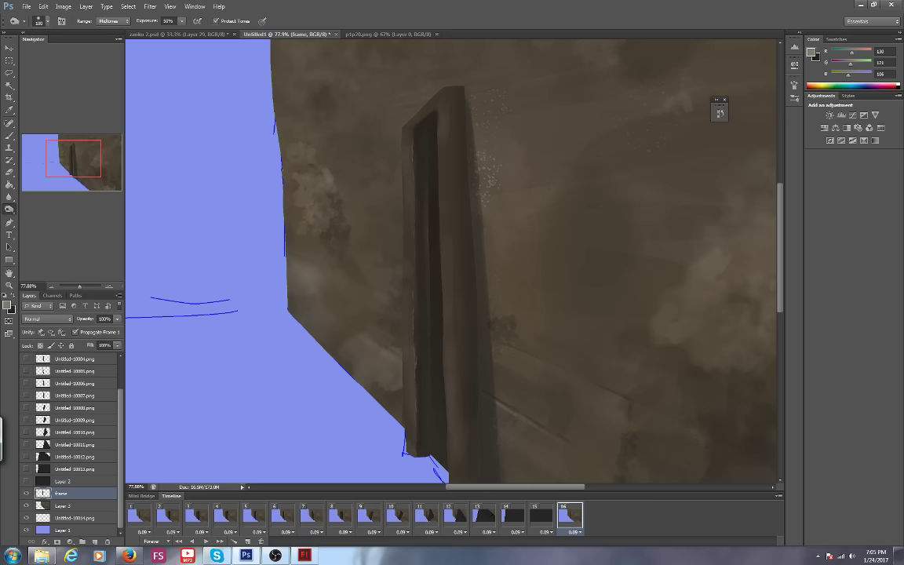
drag(80, 288, 79, 289)
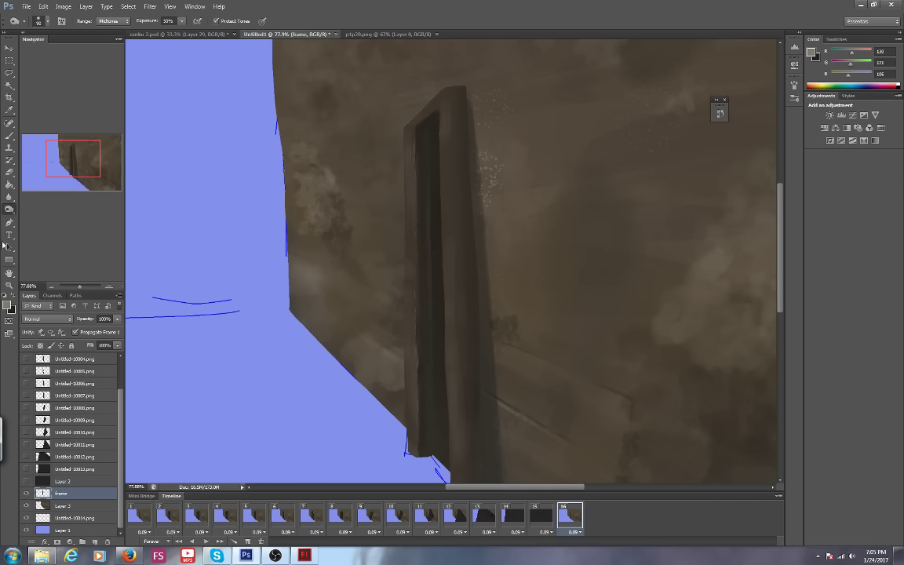
Lighten the inner edges of the frame with small Dodge tool strokes.
click(9, 208)
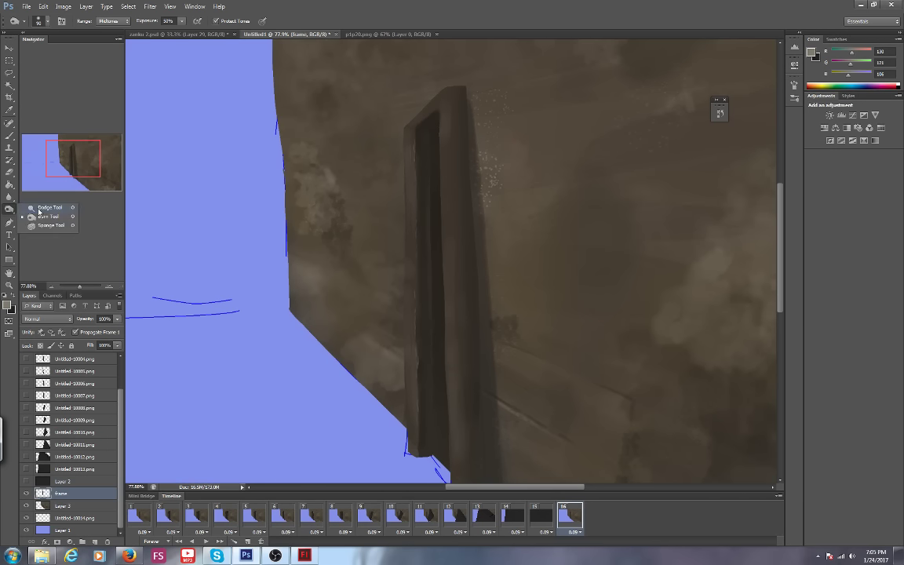
click(41, 217)
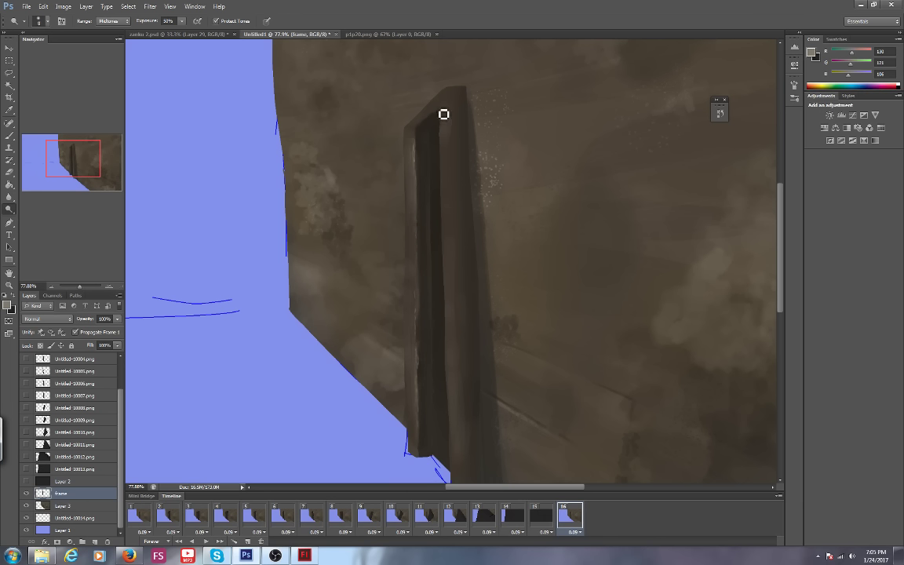
key(bracketleft)
mouse_move(424, 106)
mouse_down()
mouse_move(410, 131)
mouse_move(423, 117)
mouse_move(436, 137)
mouse_up()
key(bracketright)
key(bracketleft)
Select the frame's shape by picking the empty area around it with the Magic Wand and inverting the selection.
click(10, 84)
click(279, 149)
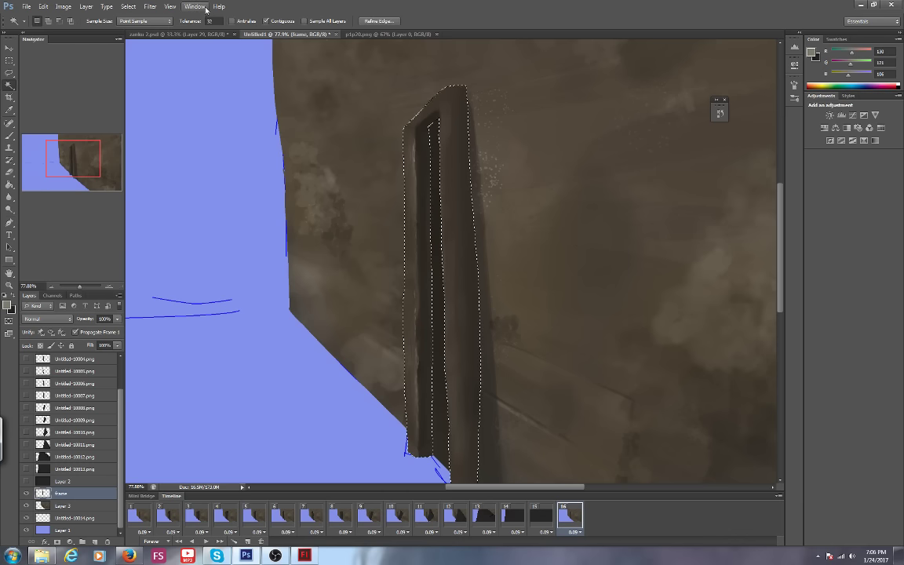
click(169, 6)
mouse_move(129, 8)
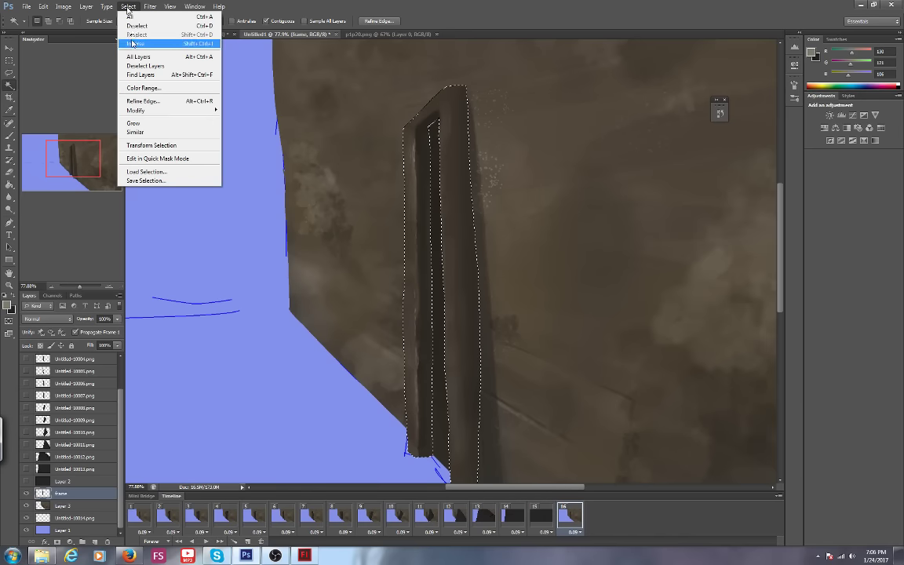
click(132, 44)
Set the brush colour to dark brown #332d27 and choose the 100 px speckled brush tip at a smaller size.
key(b)
click(7, 305)
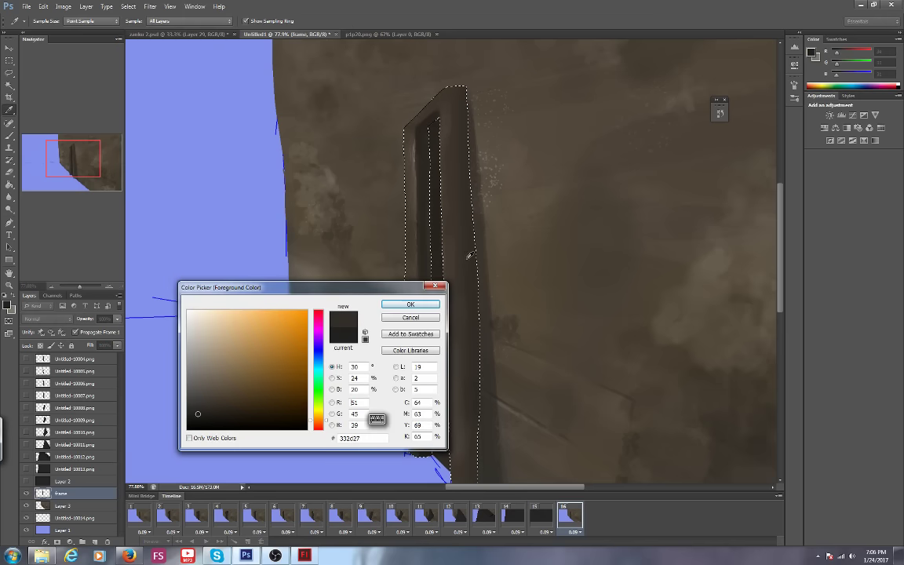
click(416, 302)
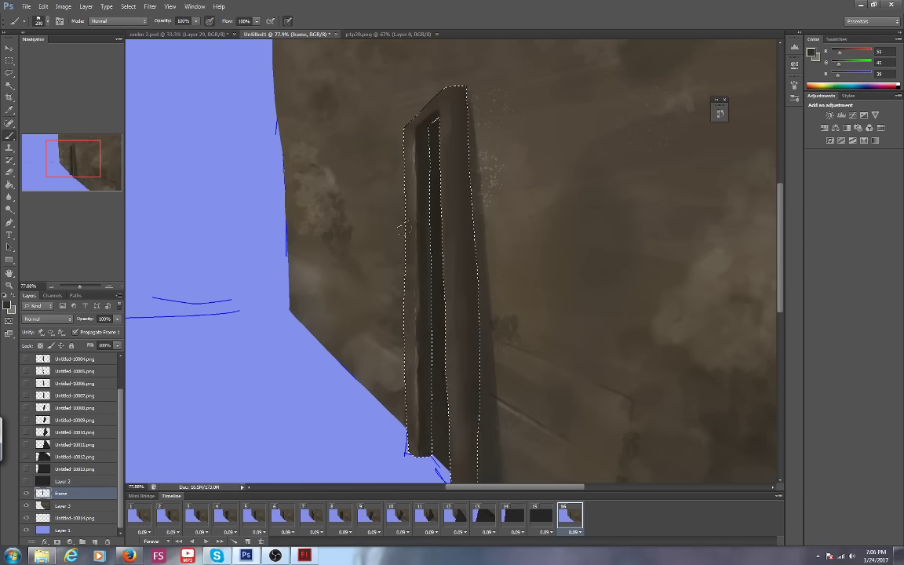
click(43, 19)
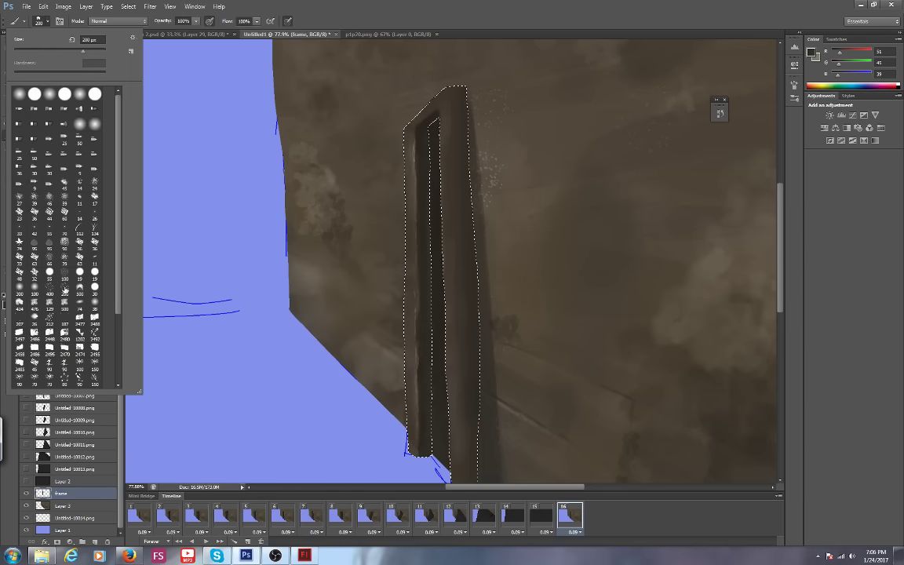
click(64, 272)
click(50, 20)
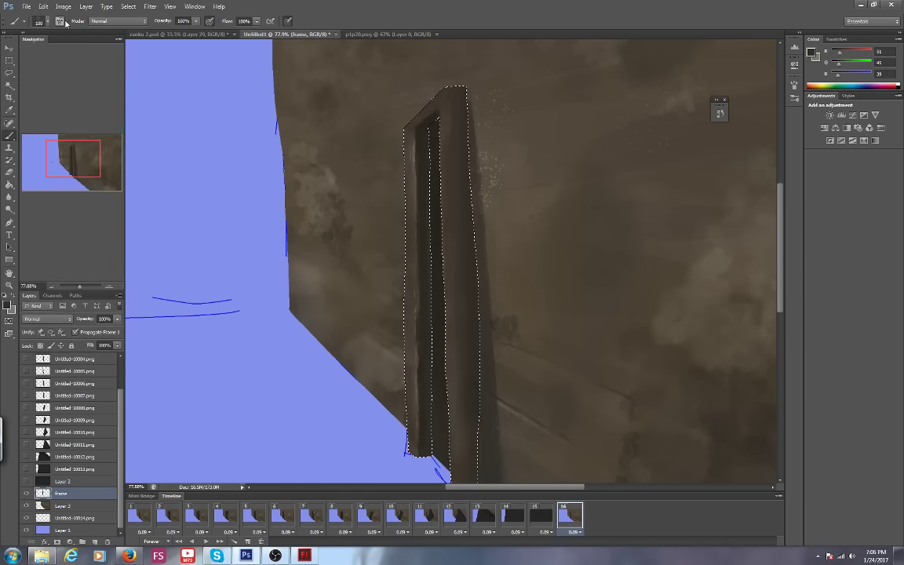
key(bracketleft)
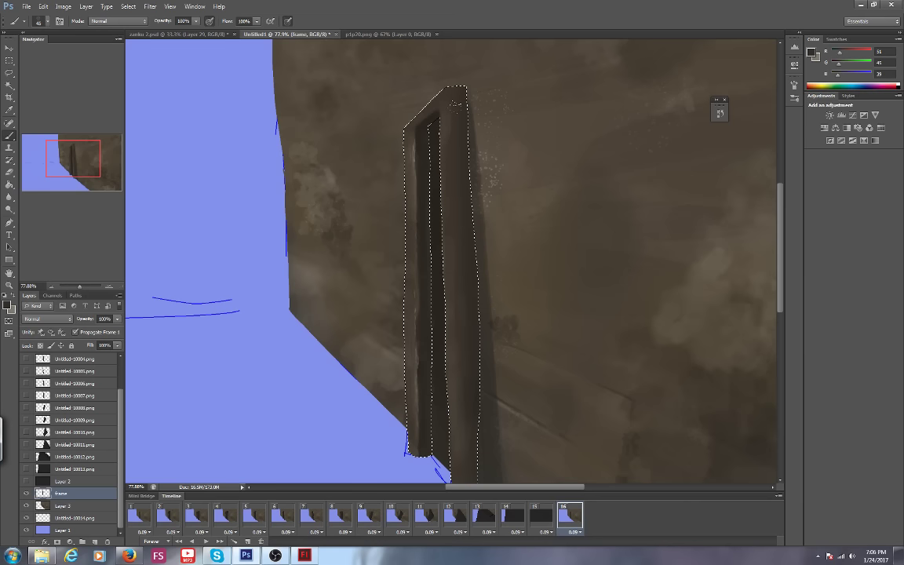
Change the brush colour to near-black #1c1a18 and paint dark grain streaks down the frame's right post.
click(8, 305)
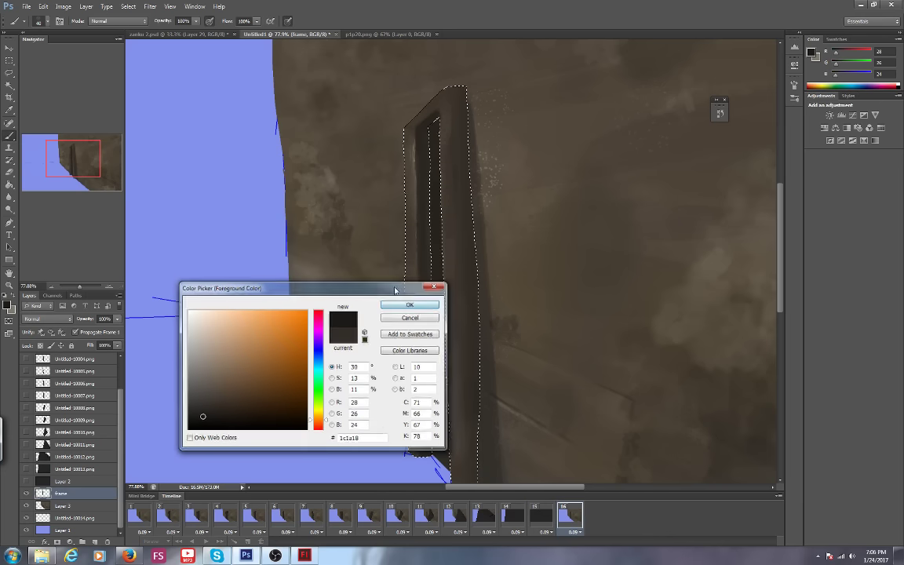
key(Return)
key(b)
drag(89, 152, 93, 156)
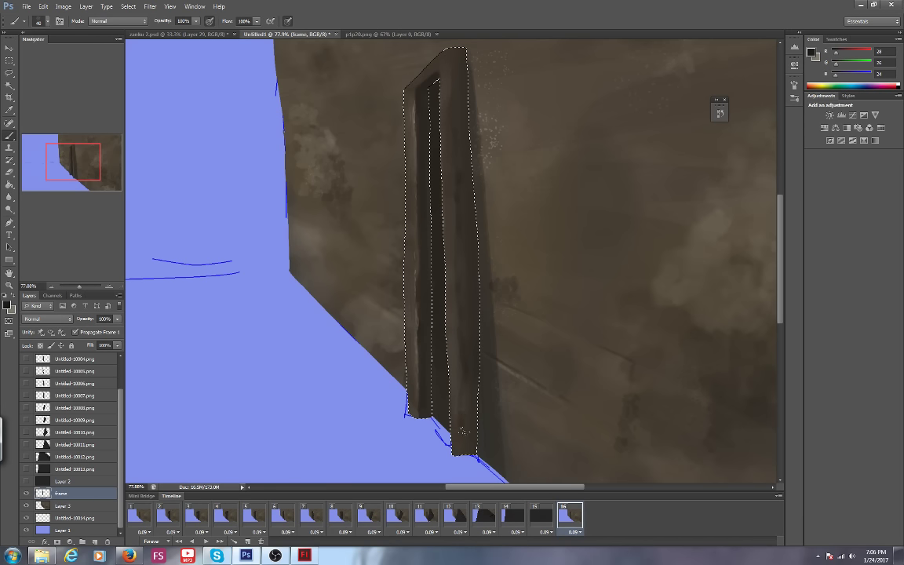
Switch to the zanku 2.psd document, play its animation and view frame 30.
click(180, 34)
click(179, 542)
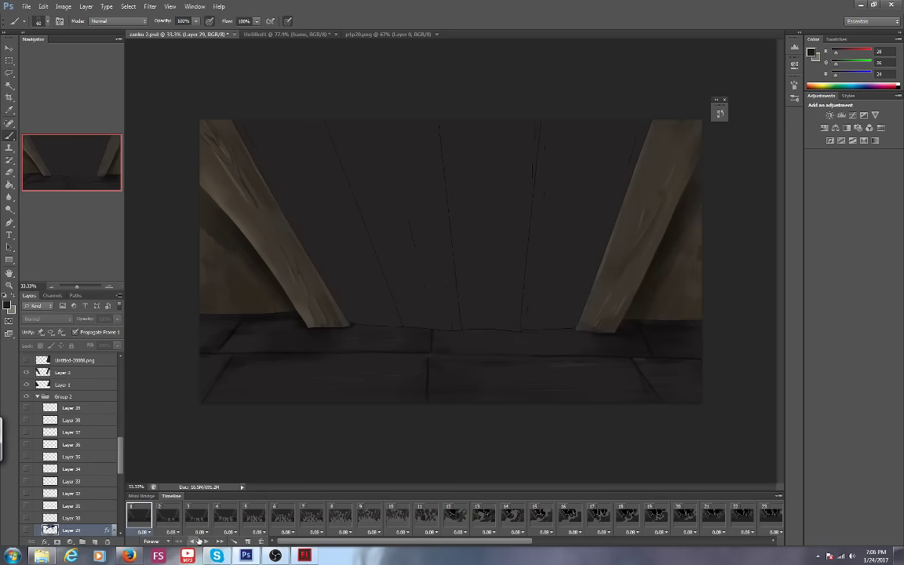
click(202, 541)
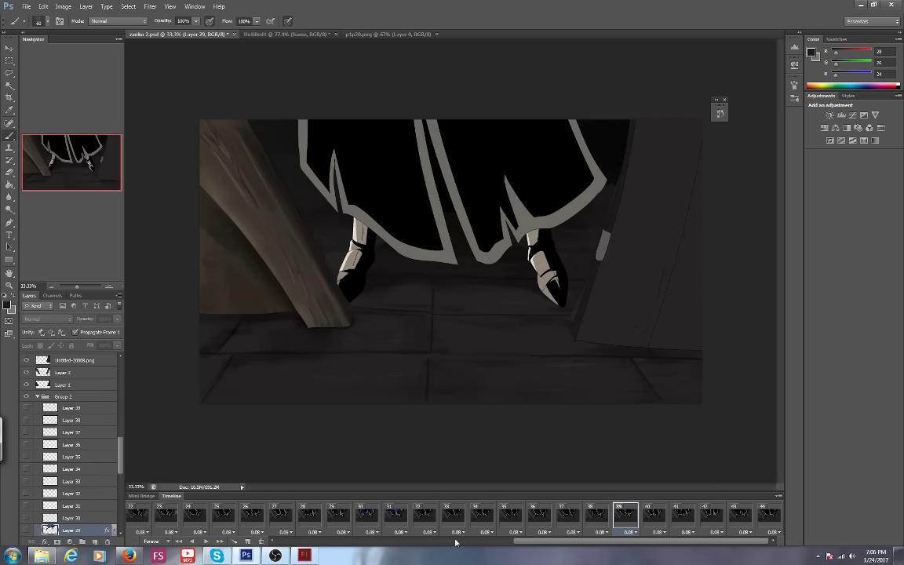
scroll(579, 544, left, 6)
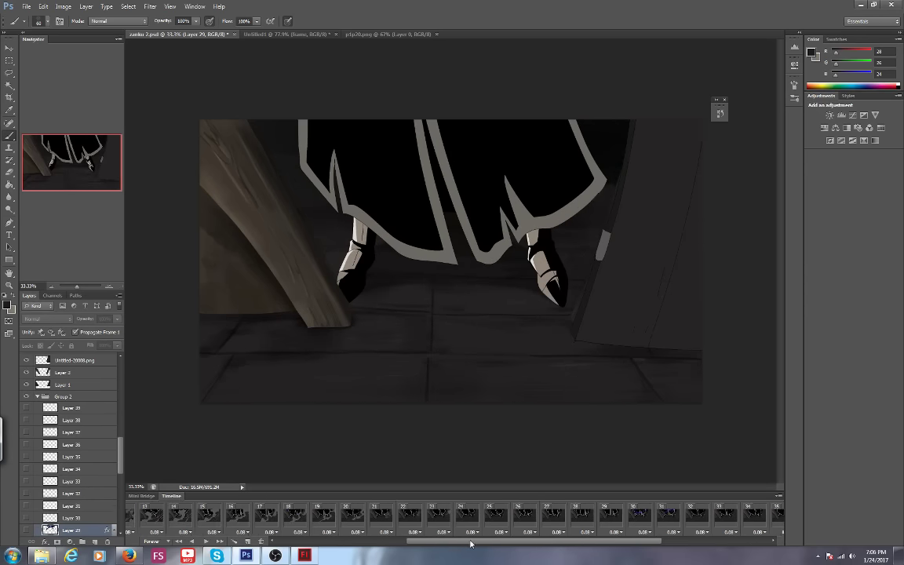
click(545, 514)
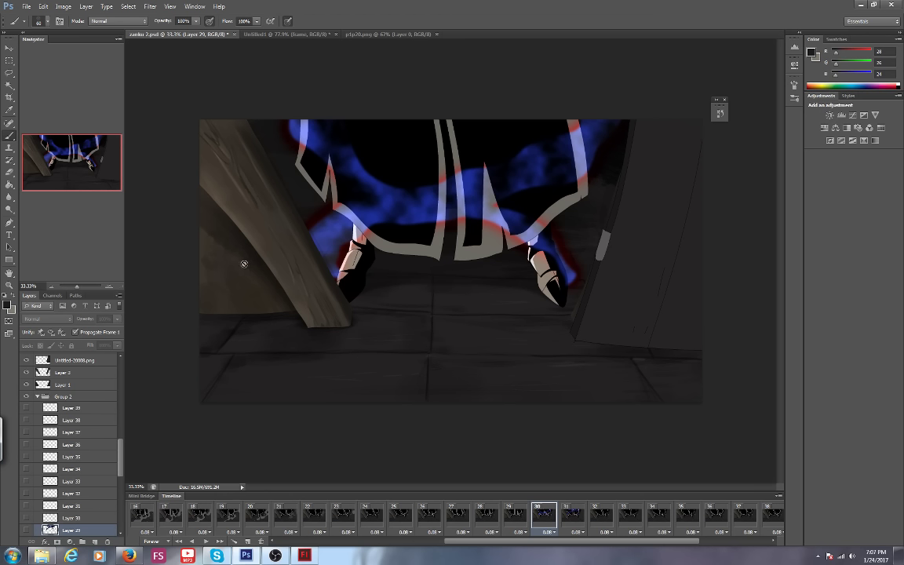
Switch to the YouTube live dashboard in Firefox and read through the viewers' latest messages in the live chat.
click(129, 555)
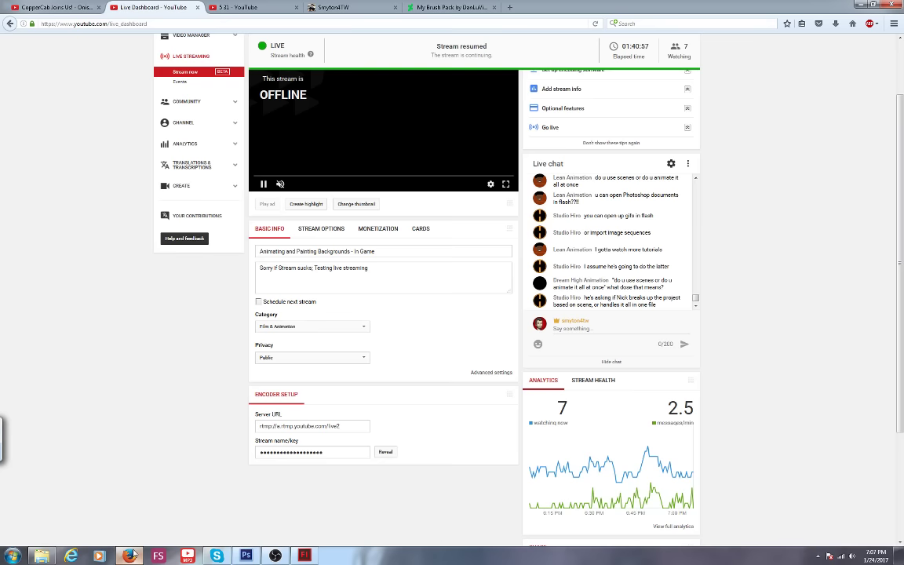
click(696, 179)
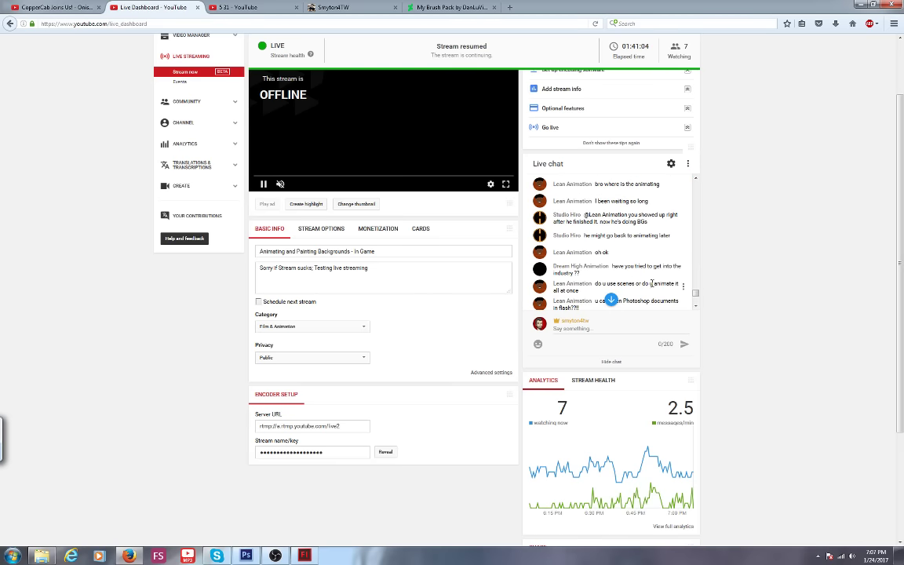
click(695, 308)
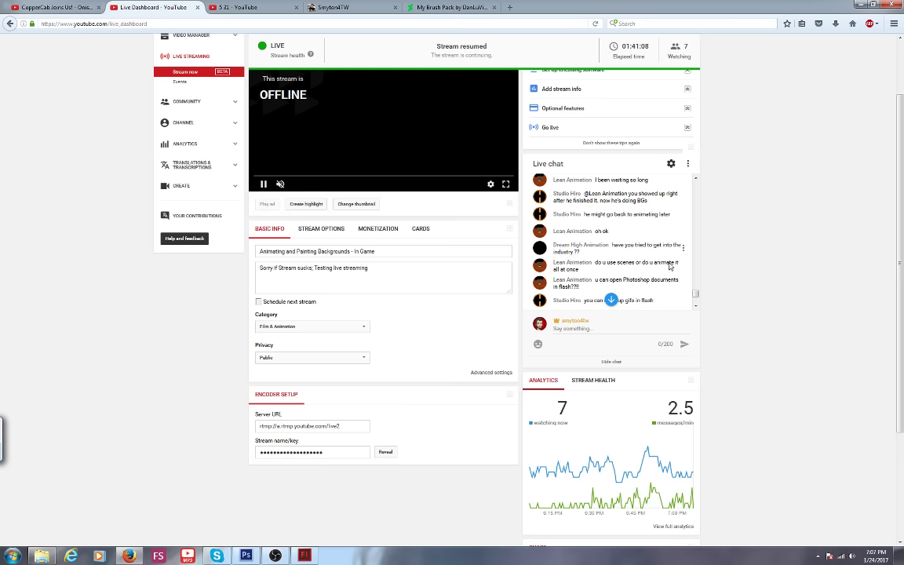
click(697, 308)
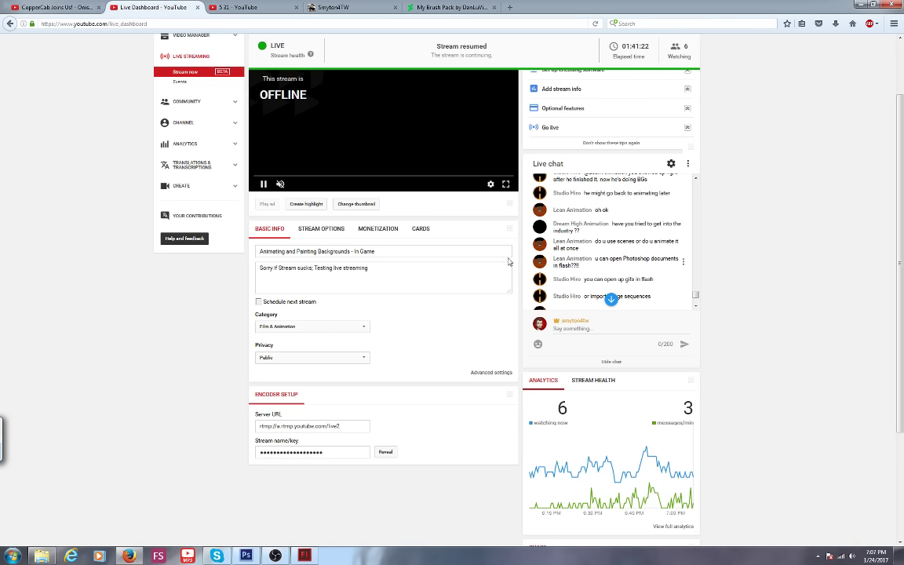
click(244, 559)
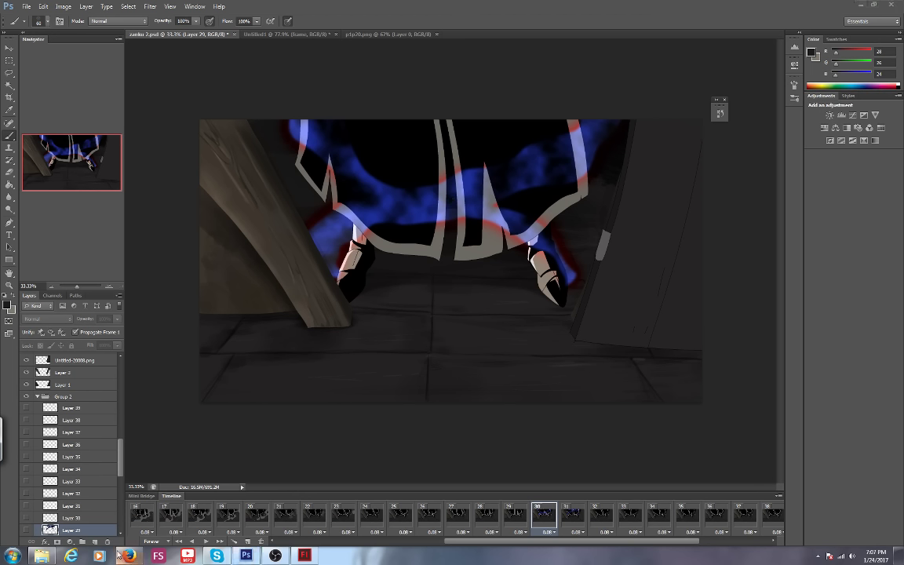
click(129, 556)
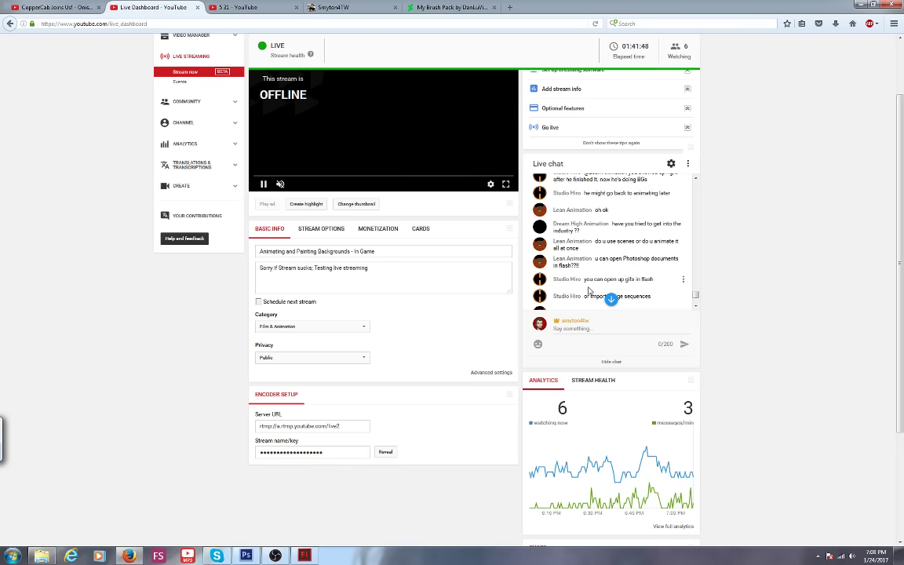
click(696, 310)
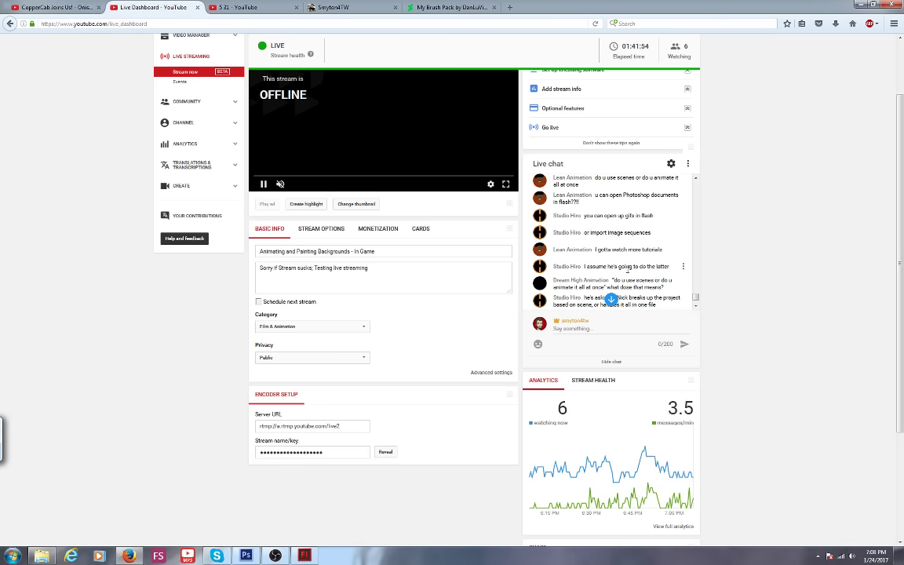
click(695, 309)
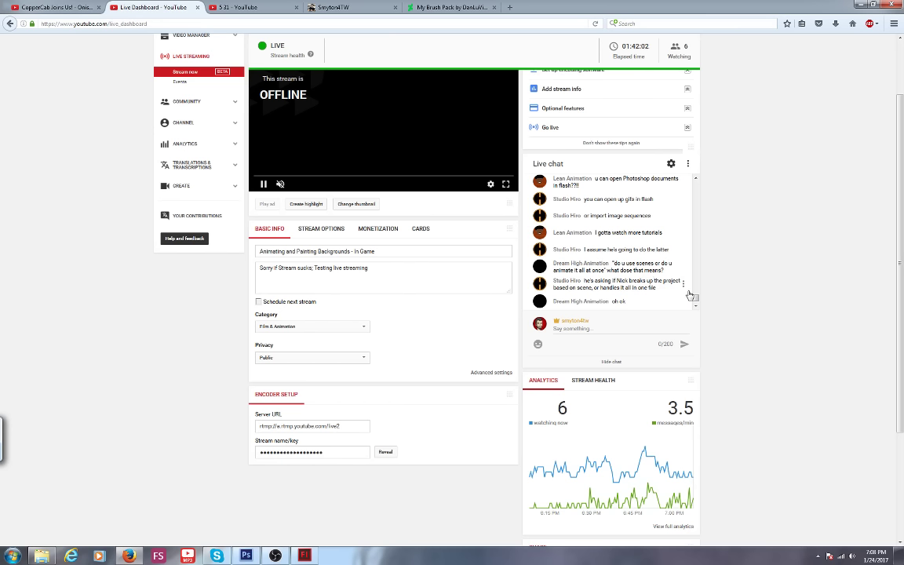
Switch to the ingame ep3p1 cont file in Flash and scrub the opening frames of Scene 3.
click(305, 556)
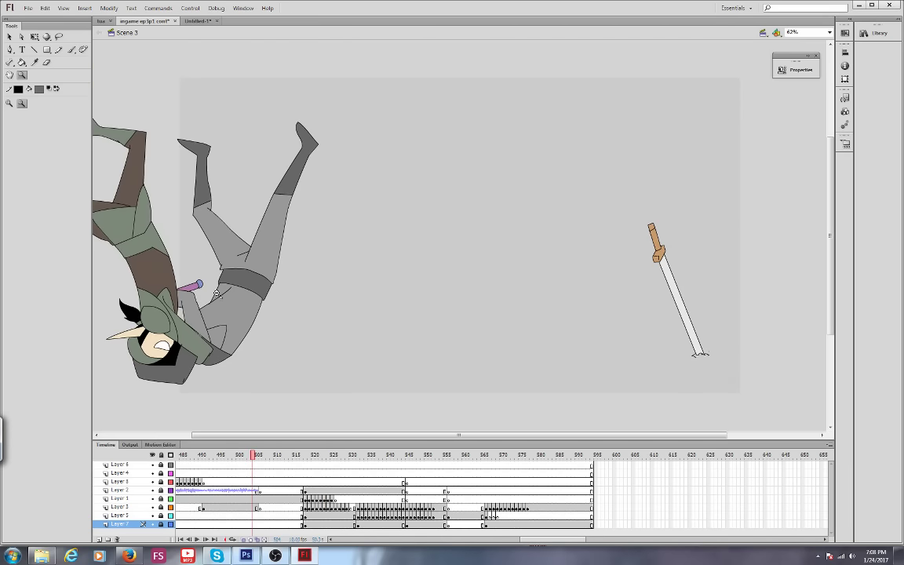
key(ctrl+minus)
key(ctrl+minus)
click(182, 223)
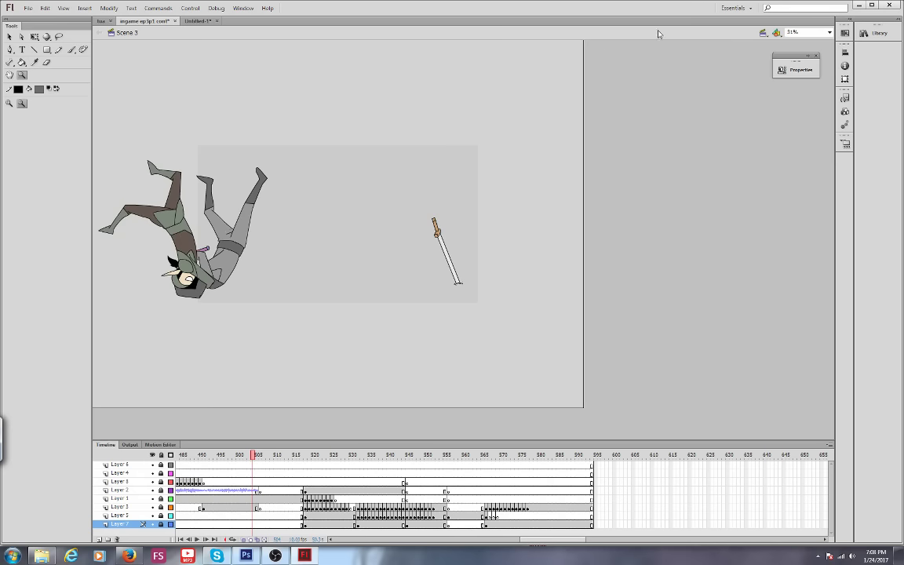
drag(529, 542, 330, 542)
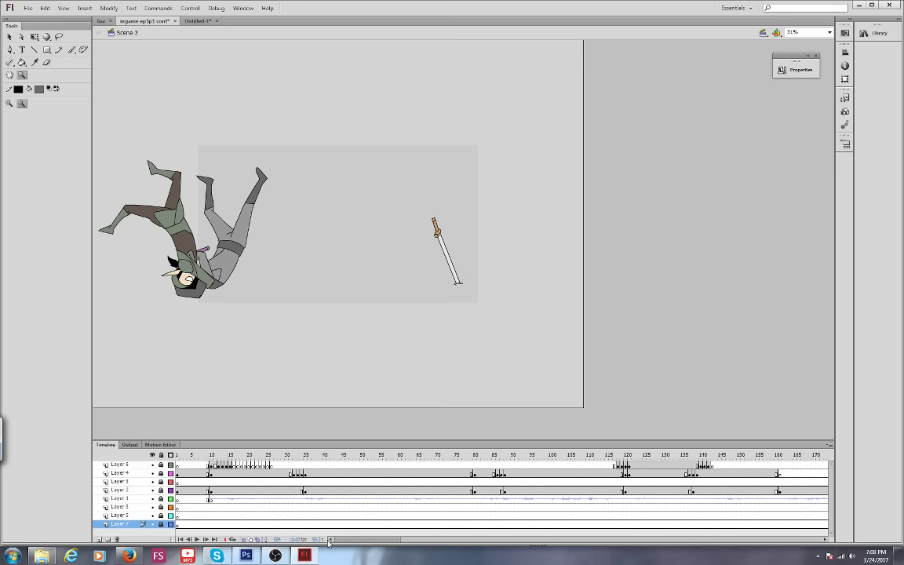
click(192, 455)
drag(152, 465, 152, 500)
click(152, 466)
drag(193, 456, 215, 457)
Open the Episode3 Daily folder in Windows Explorer and watch the closing part of 5-24.mp4 in VLC.
click(41, 556)
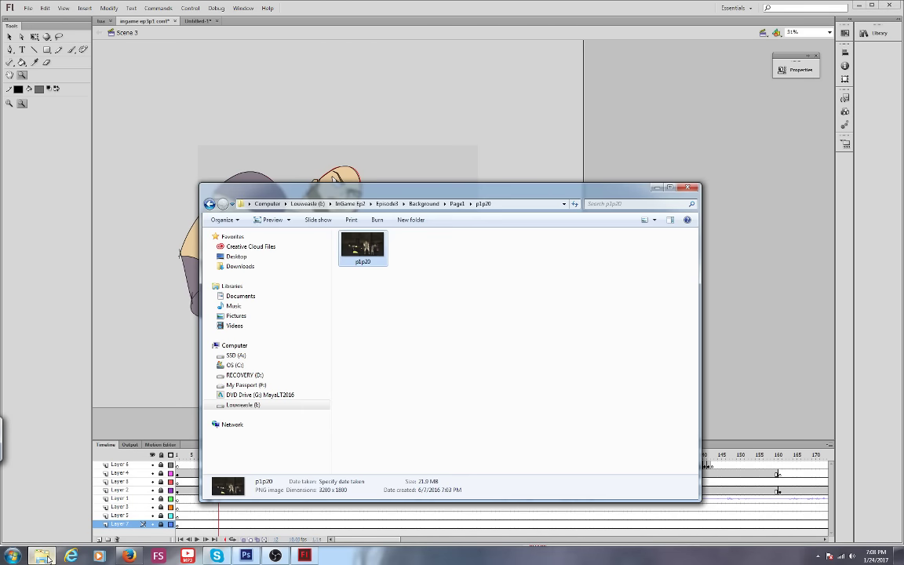
click(389, 205)
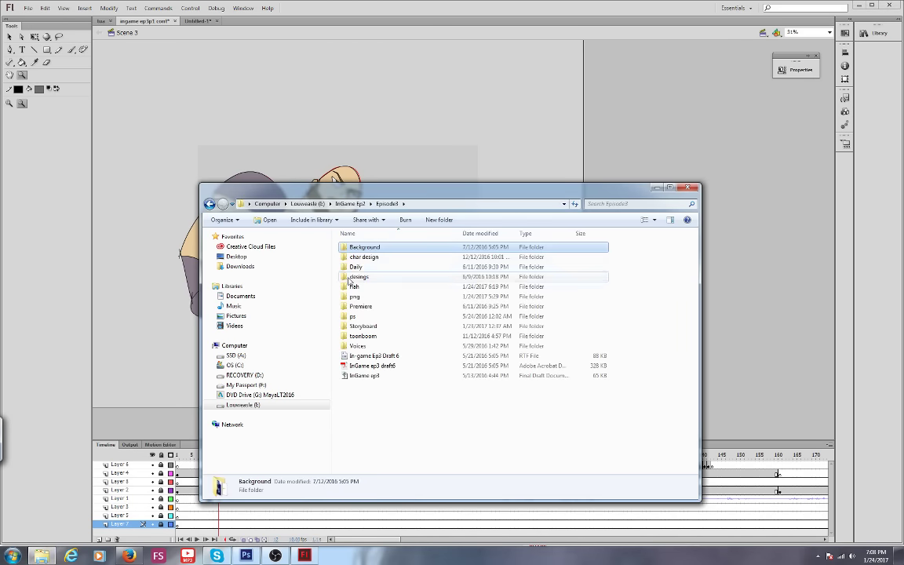
double_click(355, 268)
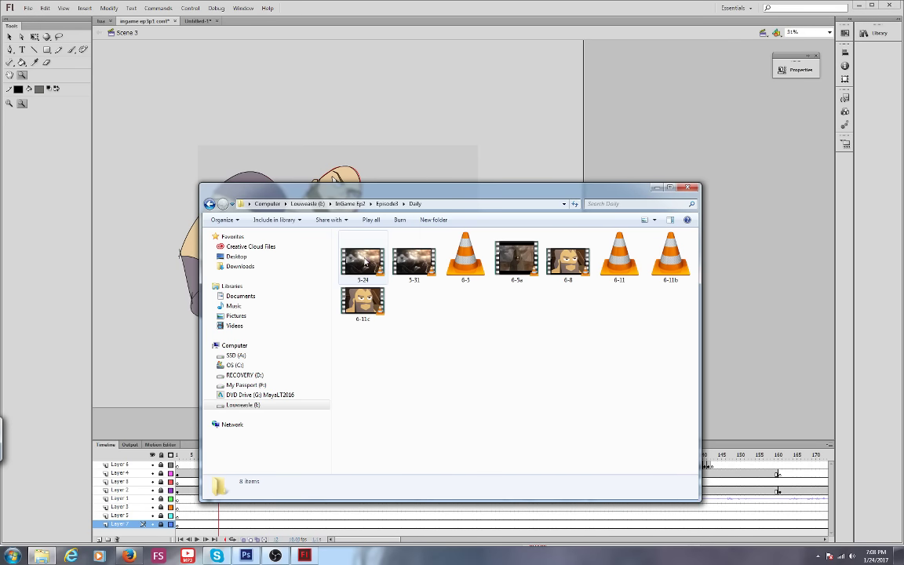
double_click(365, 262)
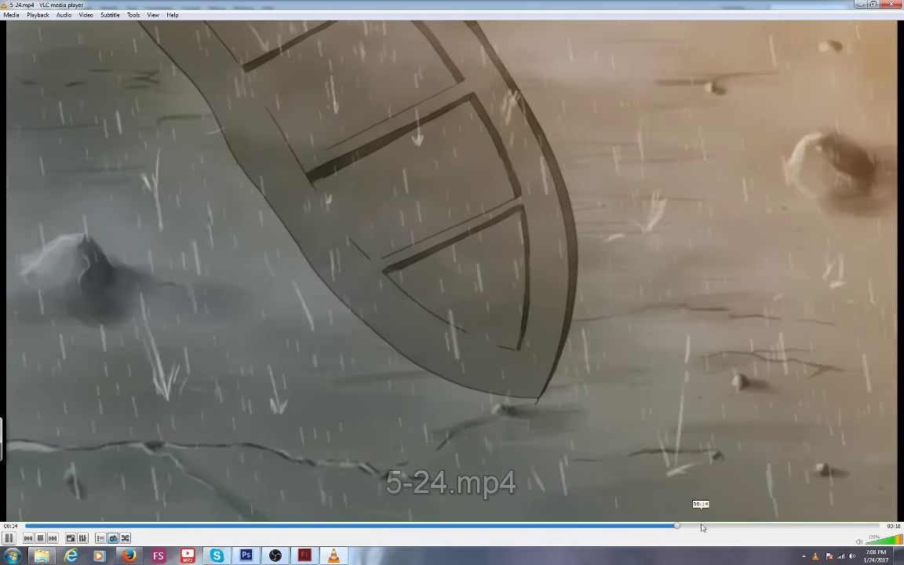
click(749, 525)
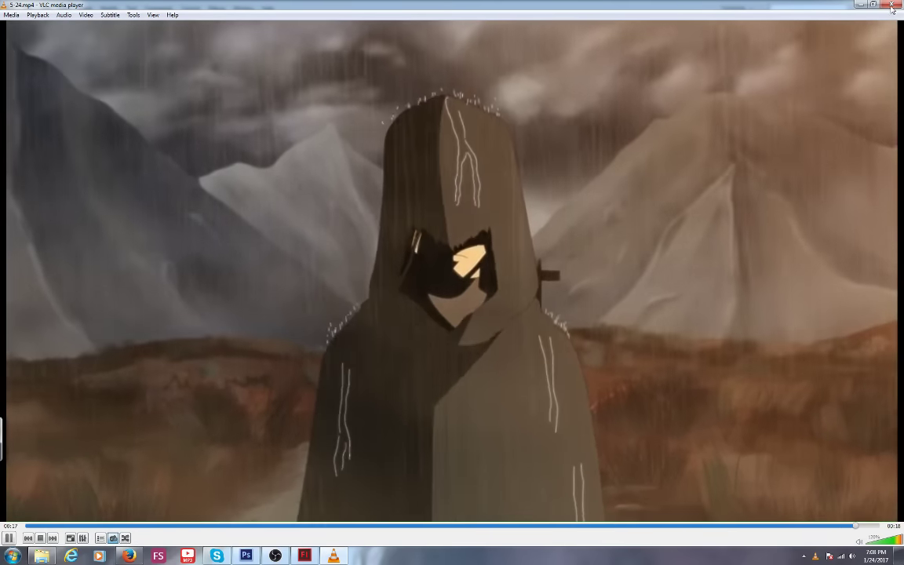
click(889, 7)
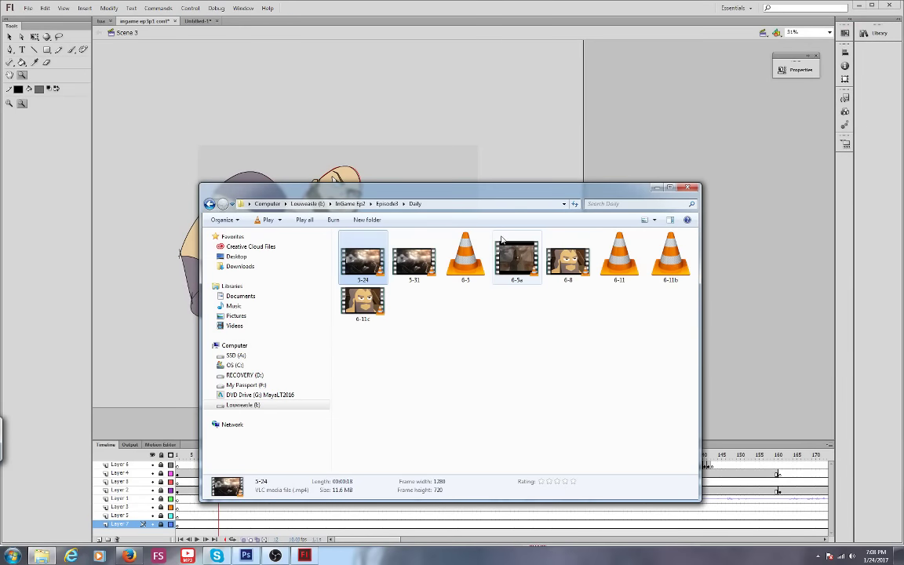
Preview 6-8.mp4 around 00:24 and try to play the 6-5 video.
double_click(559, 255)
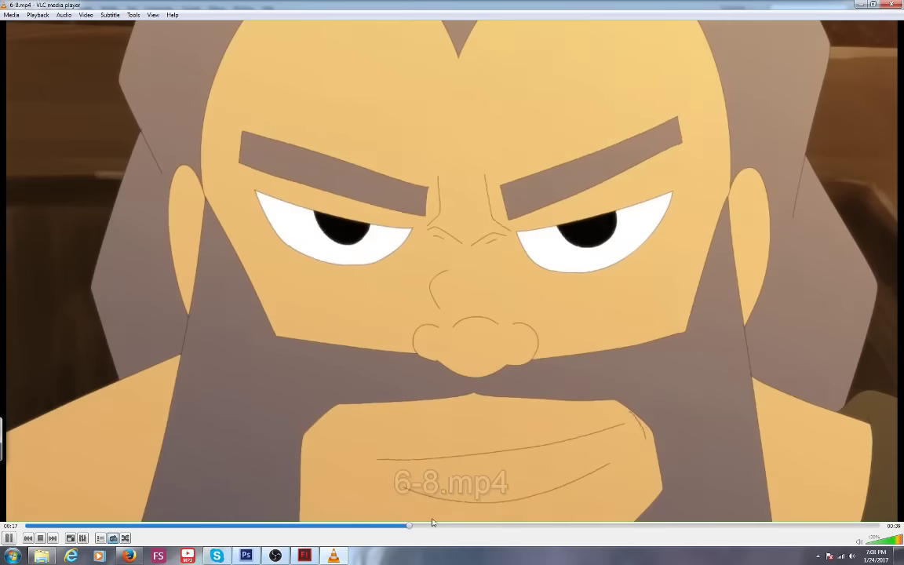
drag(529, 525, 557, 527)
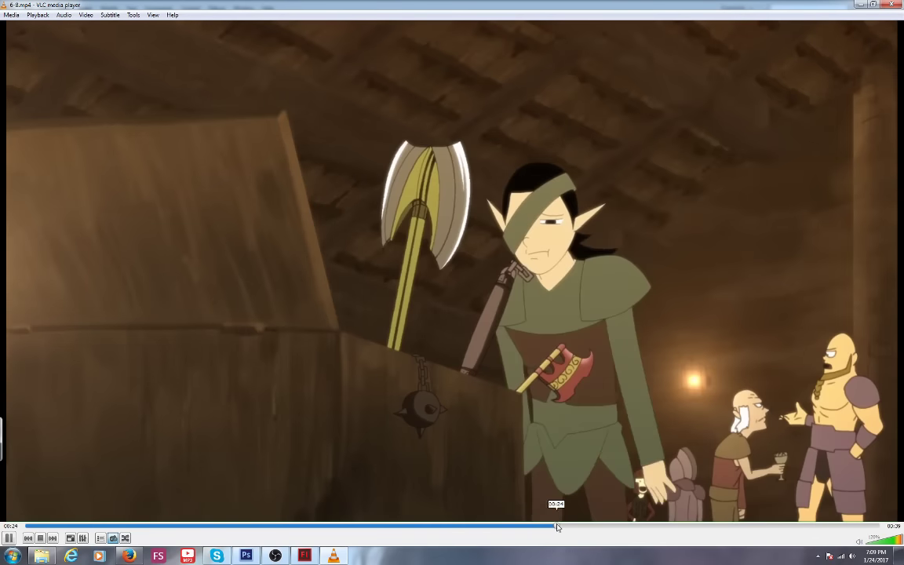
key(alt+F4)
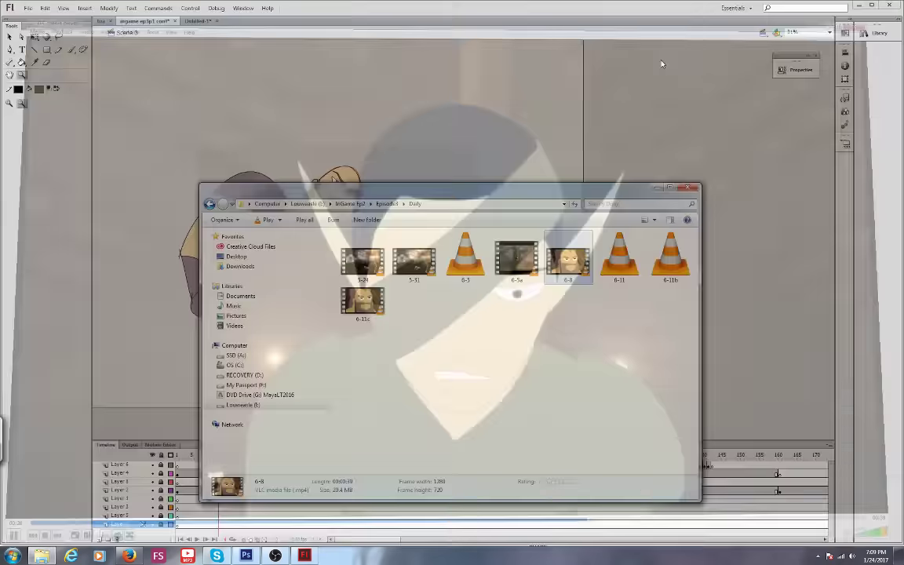
double_click(462, 259)
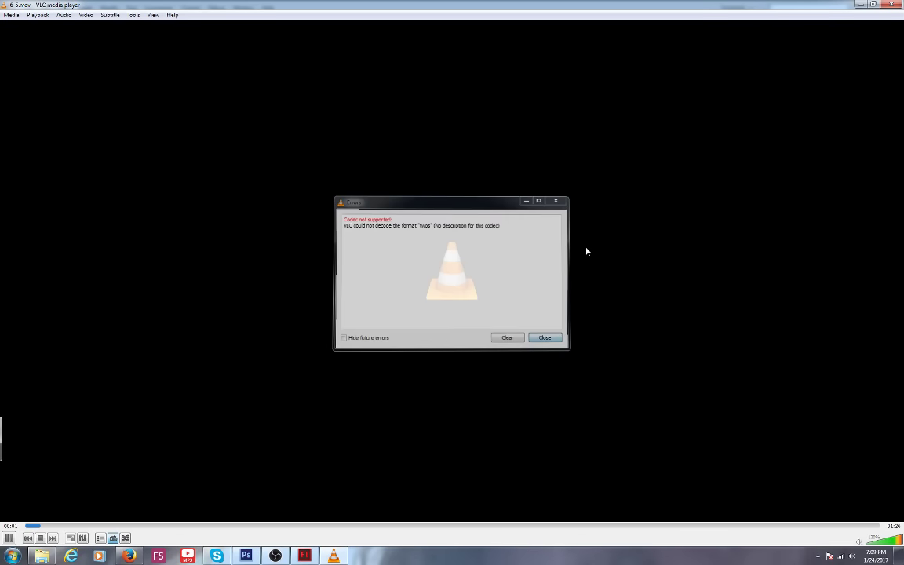
key(alt+F4)
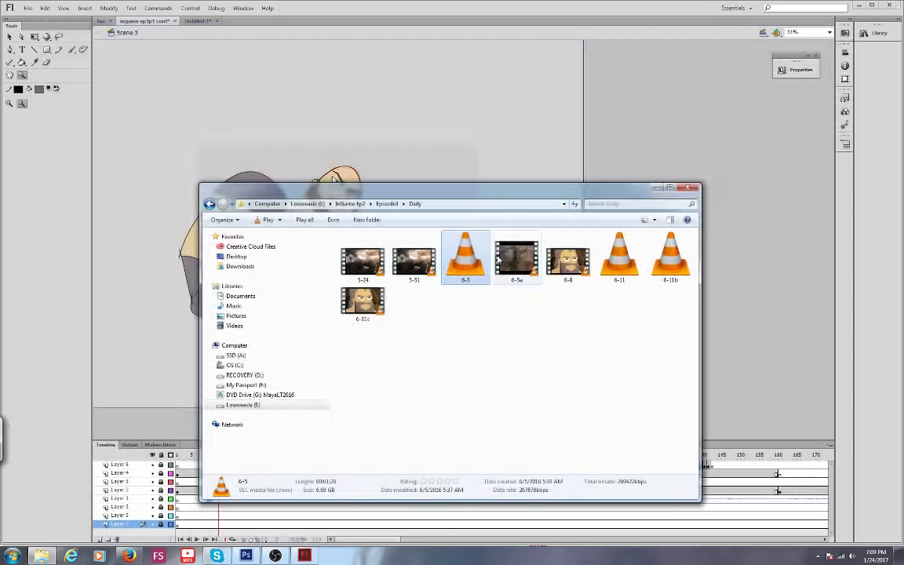
Play 6-5a.mp4 and skim through its painted tavern scene and rough sketch shots toward the end.
key(Right)
key(Return)
click(596, 526)
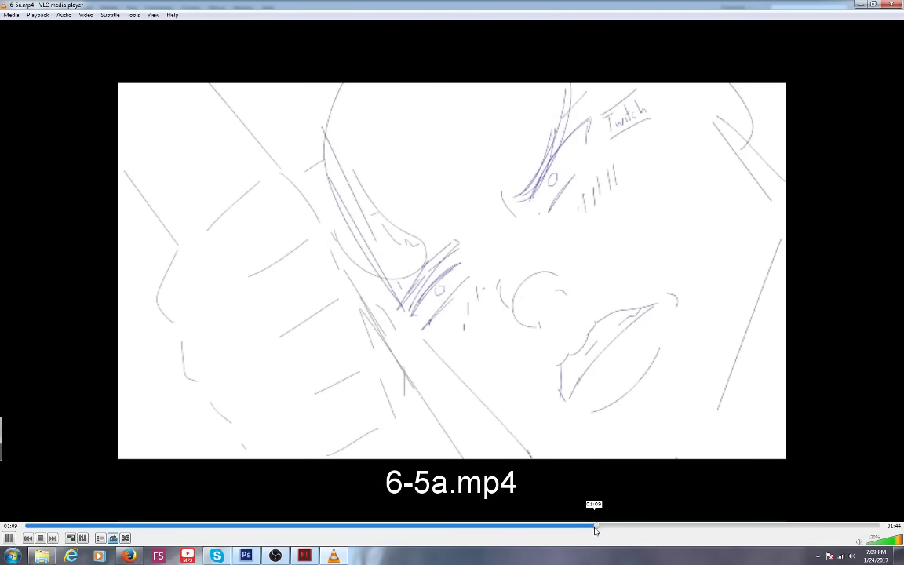
drag(488, 526, 399, 527)
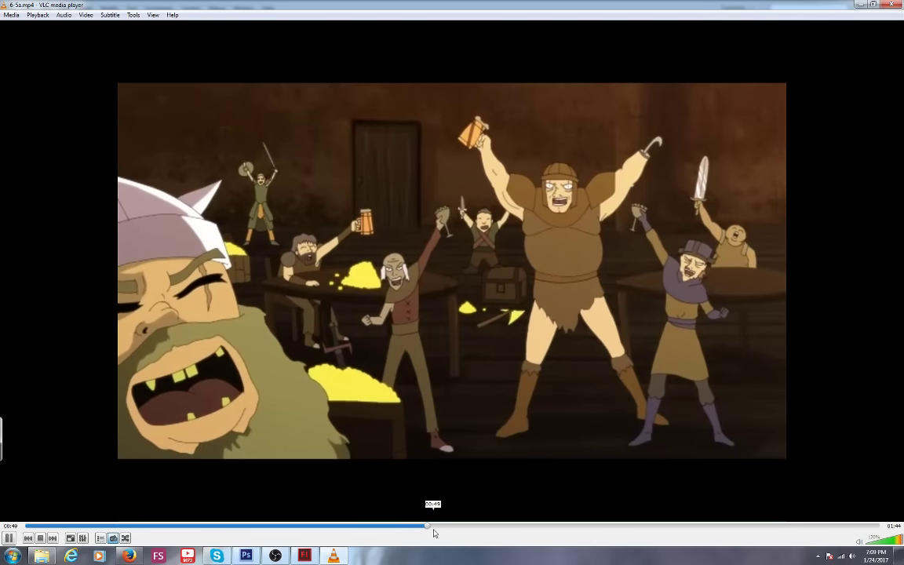
click(451, 528)
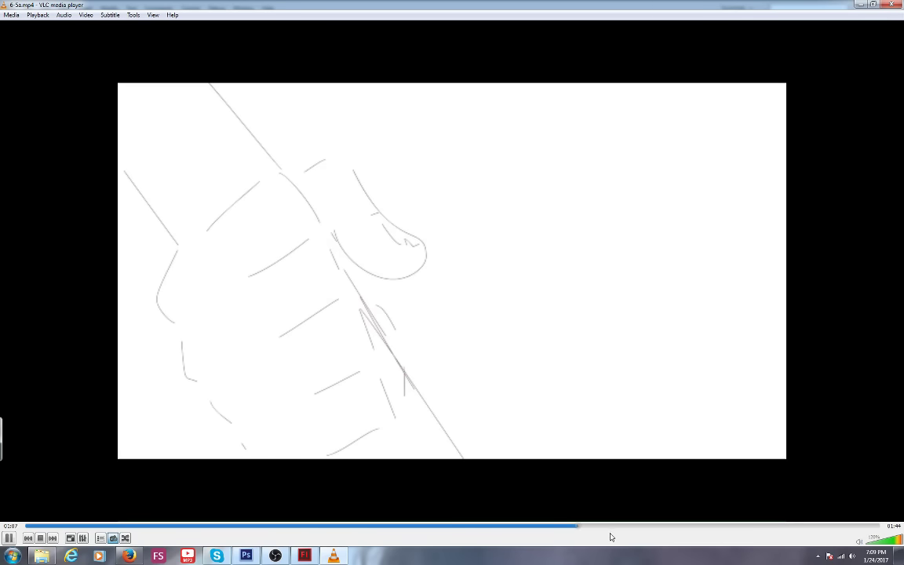
click(726, 525)
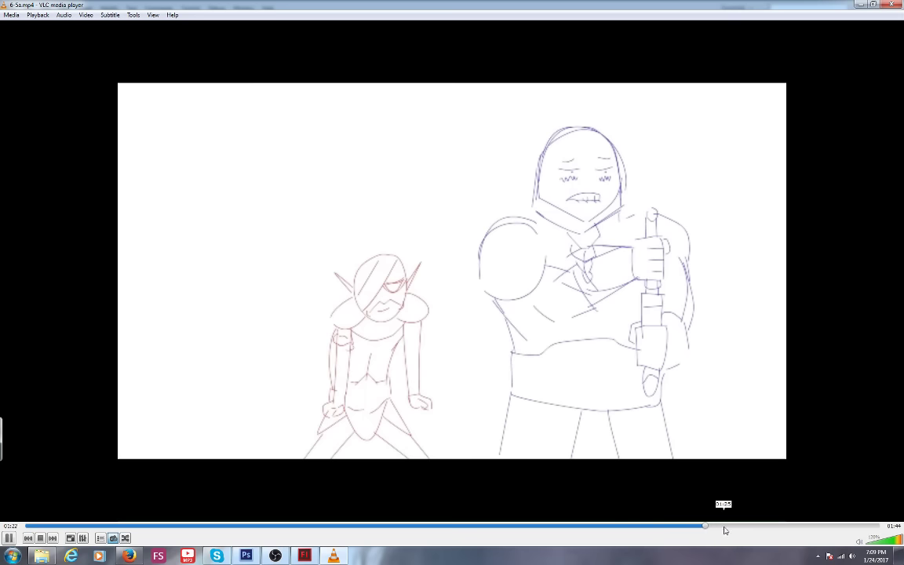
drag(768, 529, 846, 531)
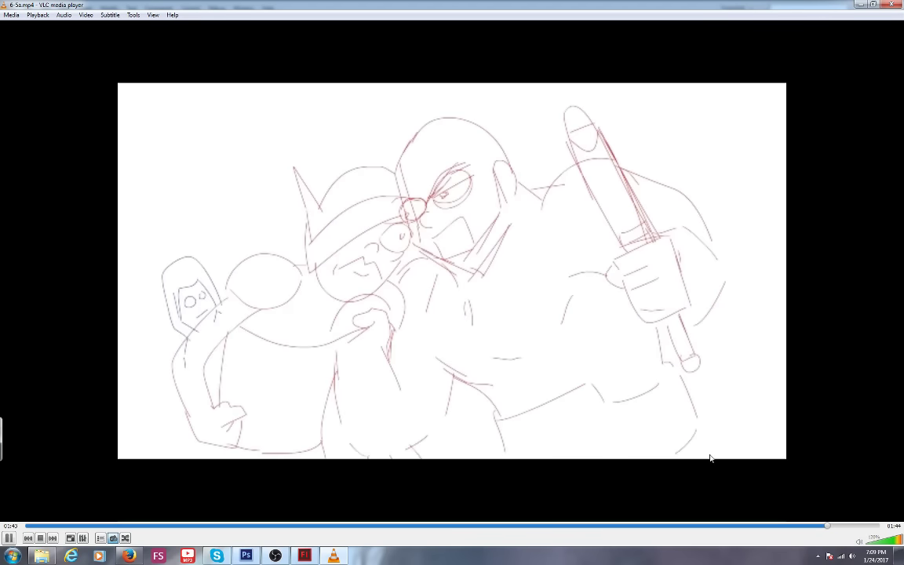
click(891, 4)
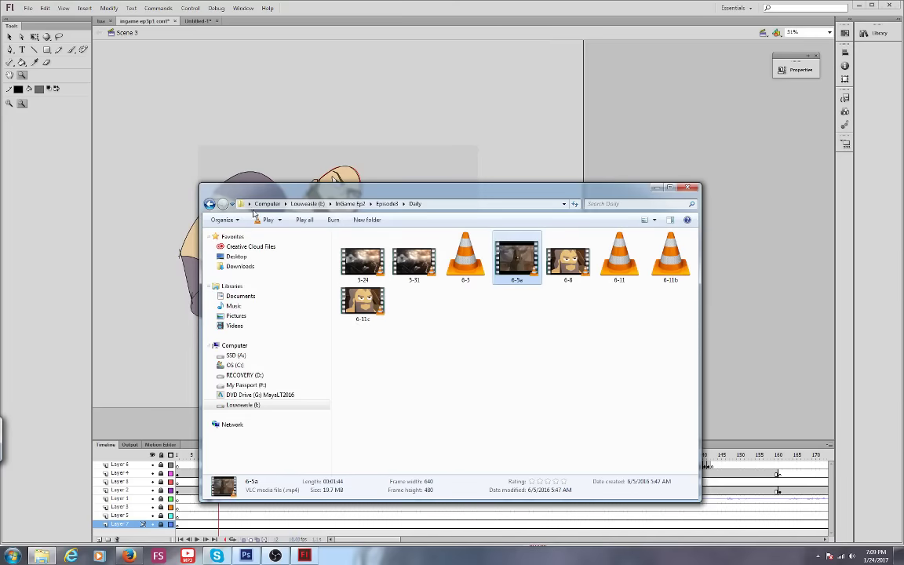
Return to Flash and scrub Scene 2 of ingame ep3p1 cont through its rough sketches to frame 988.
click(295, 8)
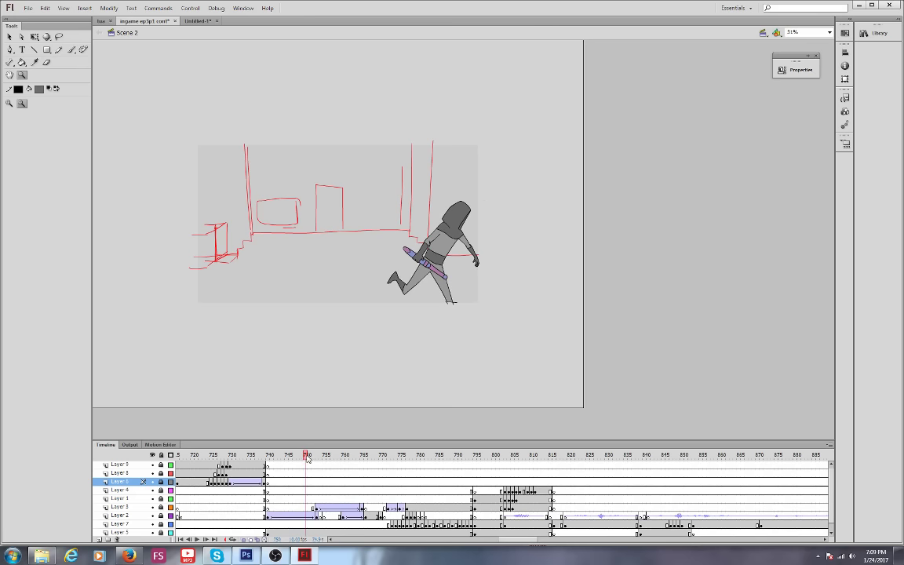
drag(302, 459, 231, 468)
mouse_move(199, 464)
mouse_down()
mouse_move(347, 456)
mouse_move(589, 474)
mouse_up()
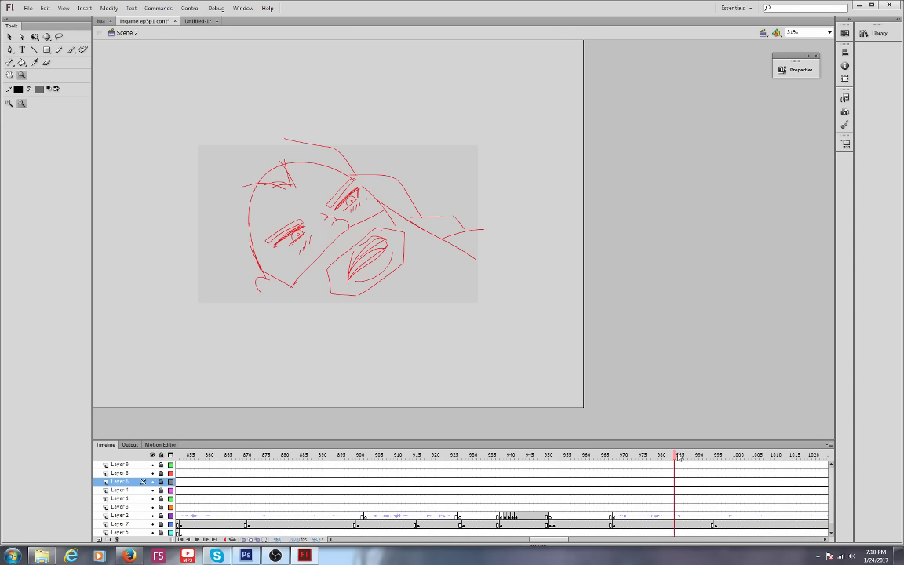
drag(676, 454, 701, 448)
Check the live chat in Firefox for new messages and return to the Untitled1 document in Photoshop.
click(131, 555)
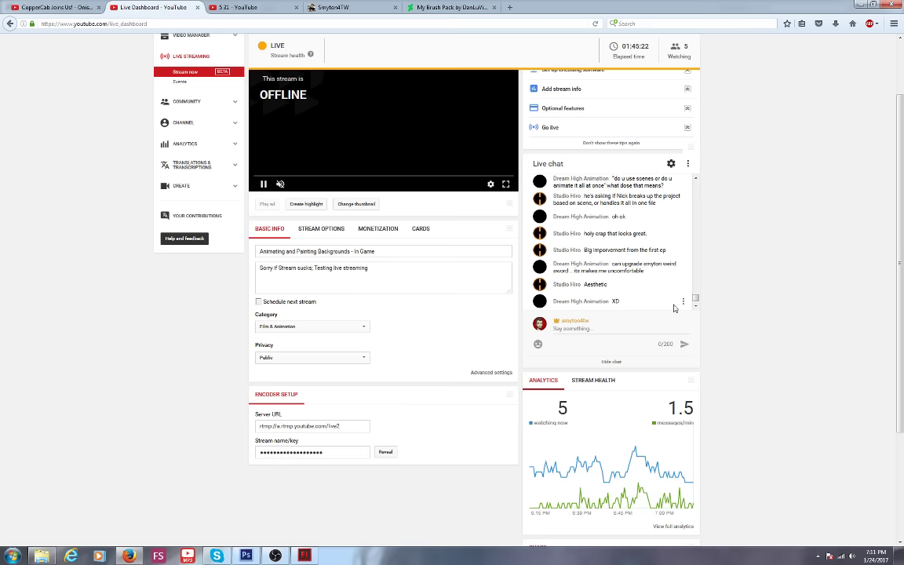
mouse_move(302, 556)
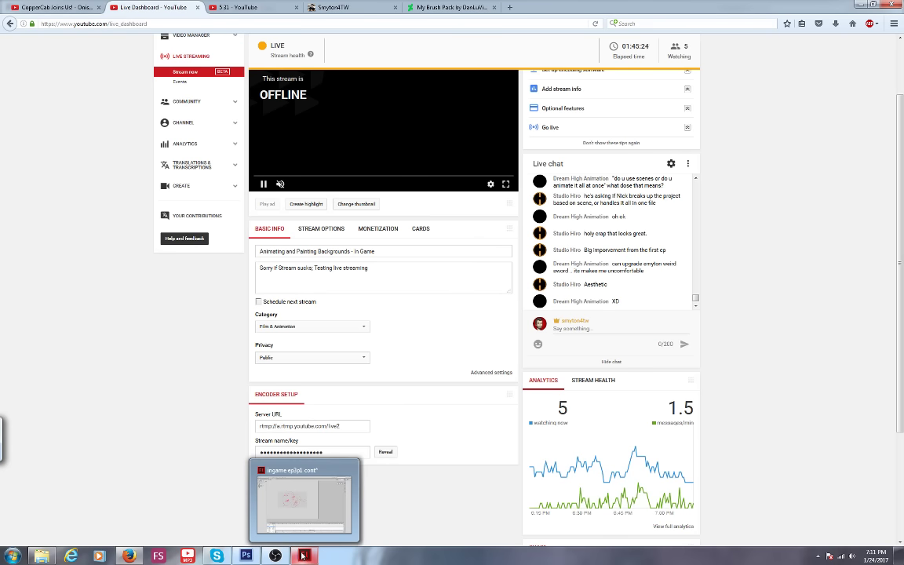
click(303, 556)
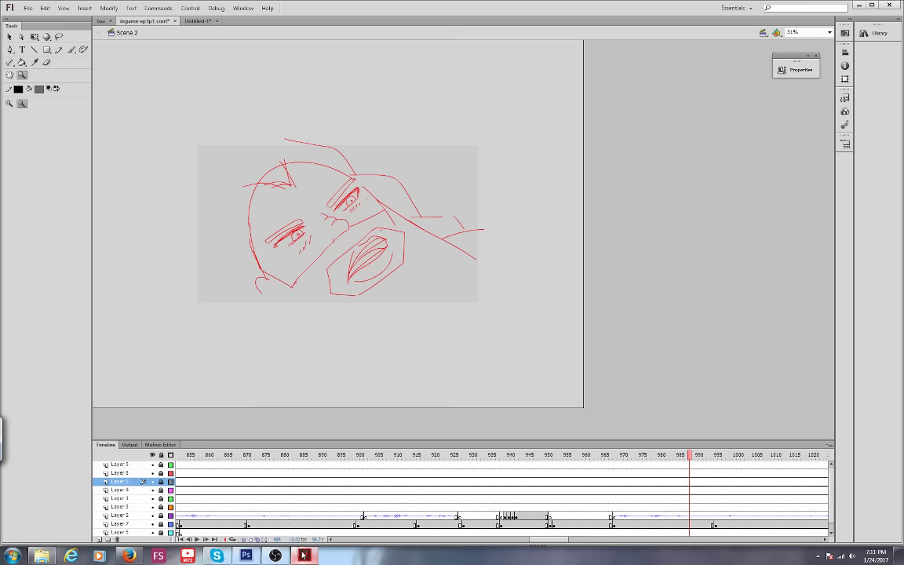
click(246, 556)
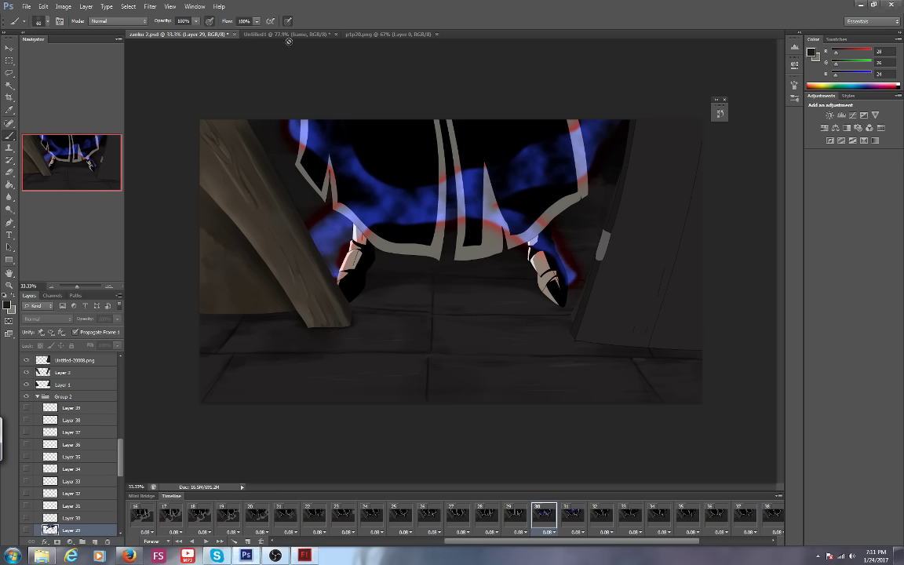
click(290, 35)
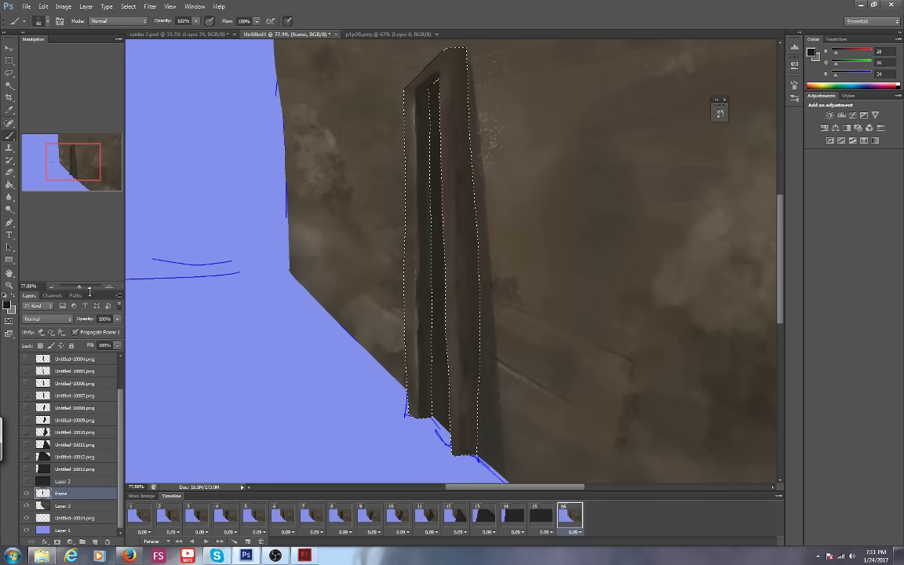
Play the door animation in Untitled1 from frame 1 to frame 11 to check the painted frame against the opening door.
drag(80, 289, 79, 290)
drag(81, 166, 116, 162)
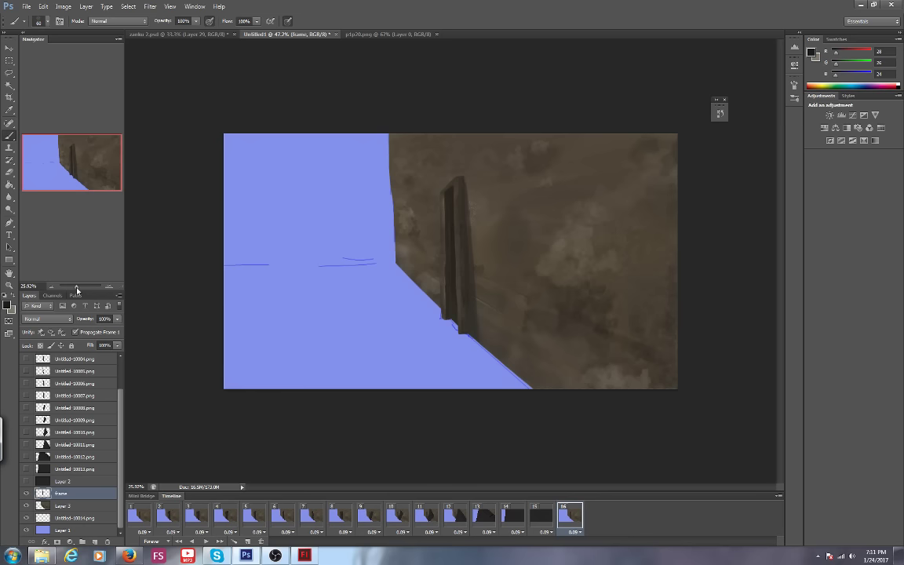
drag(78, 290, 77, 290)
drag(67, 159, 86, 153)
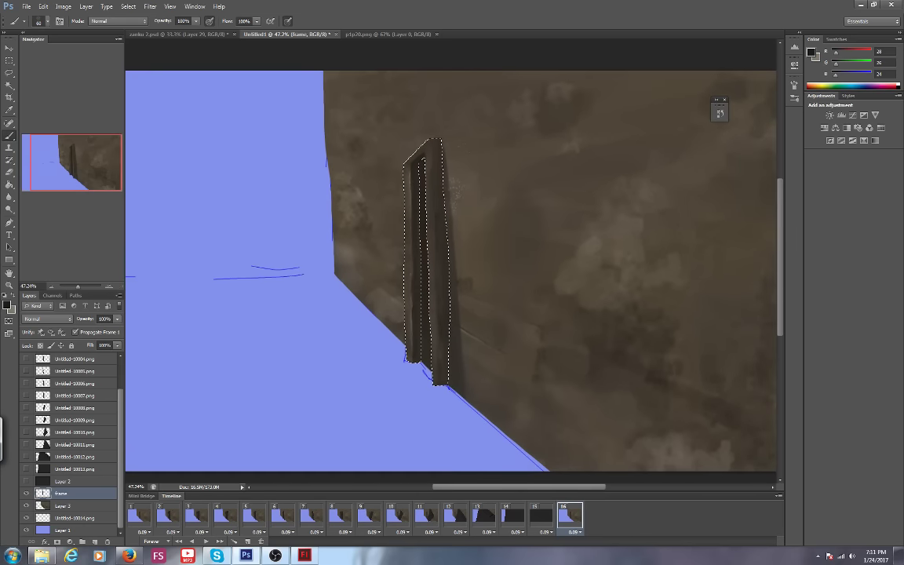
click(140, 521)
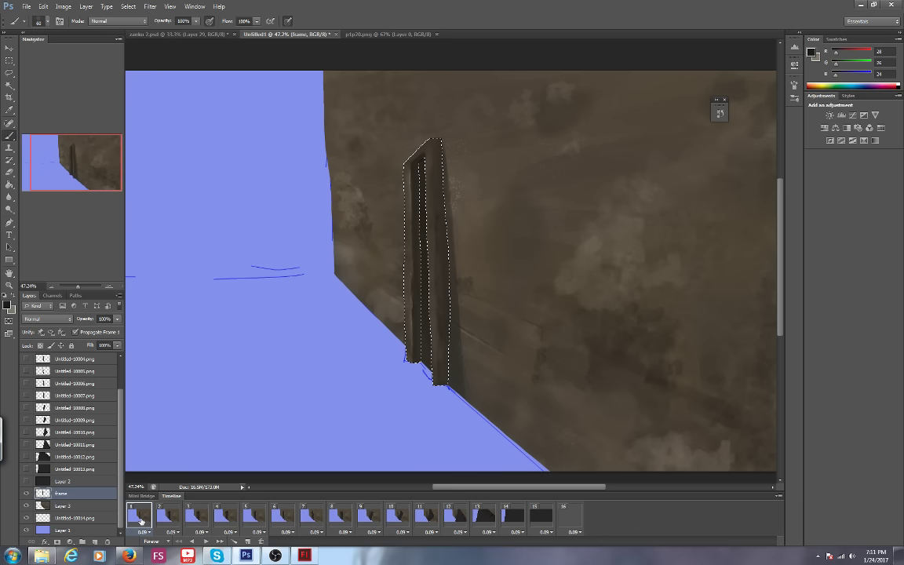
key(space)
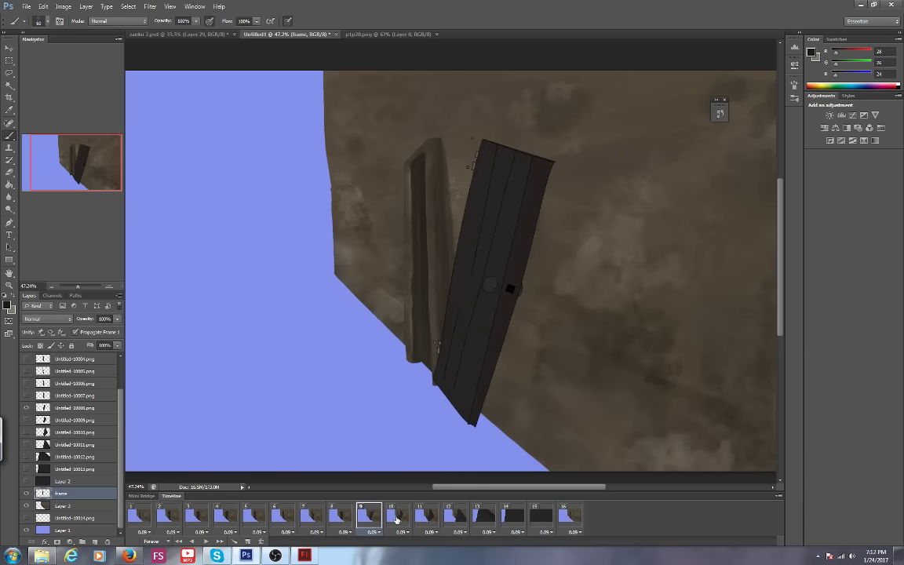
key(space)
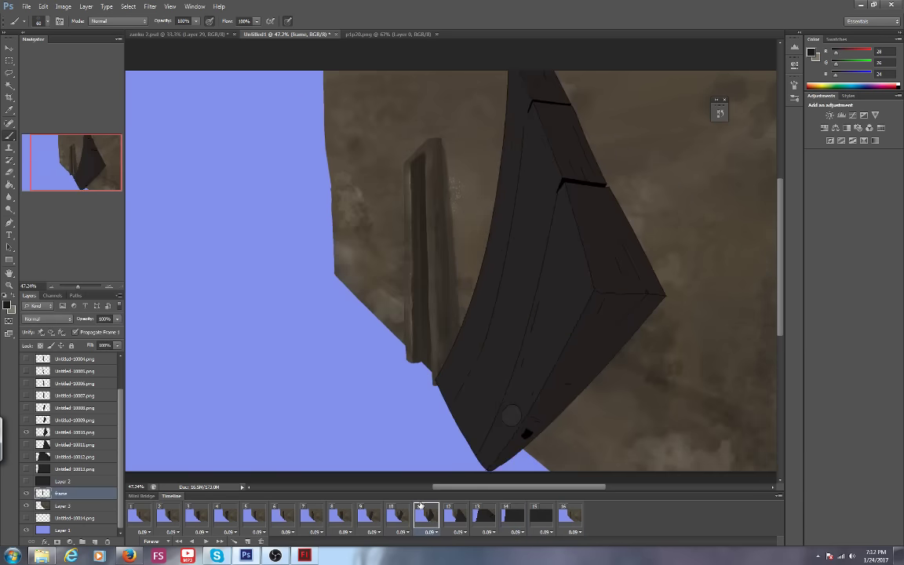
Check the live chat in Firefox, then browse the Episode3 Background folder to its Page1 subfolder in Windows Explorer.
click(127, 556)
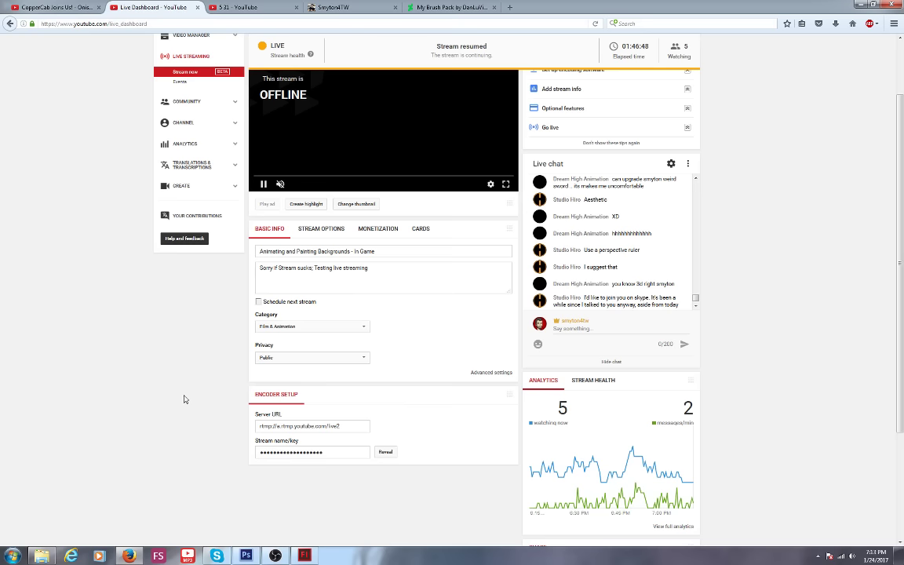
click(45, 556)
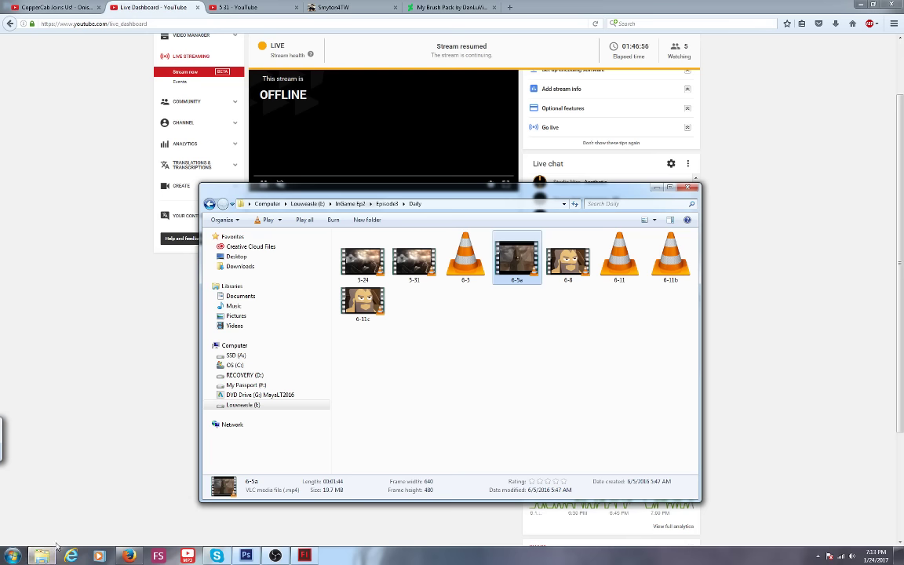
key(BackSpace)
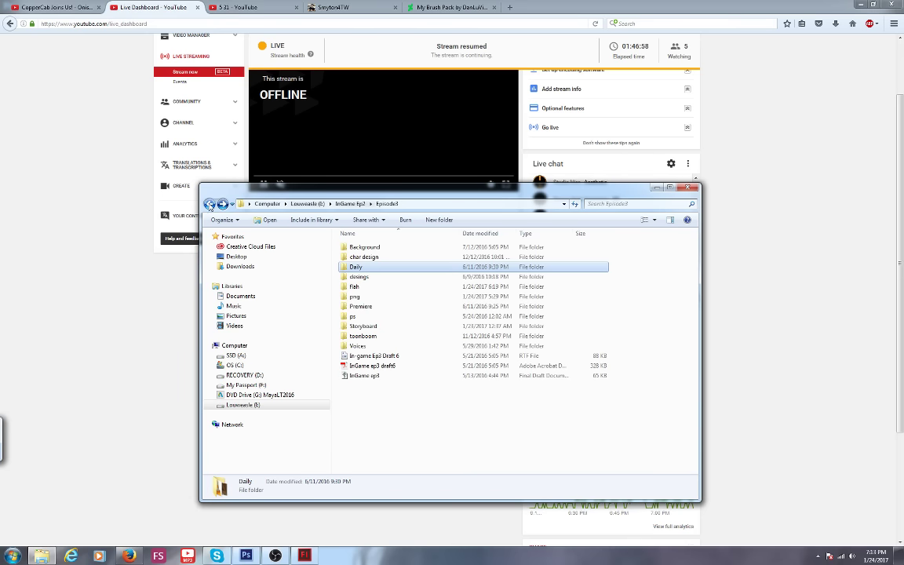
double_click(357, 248)
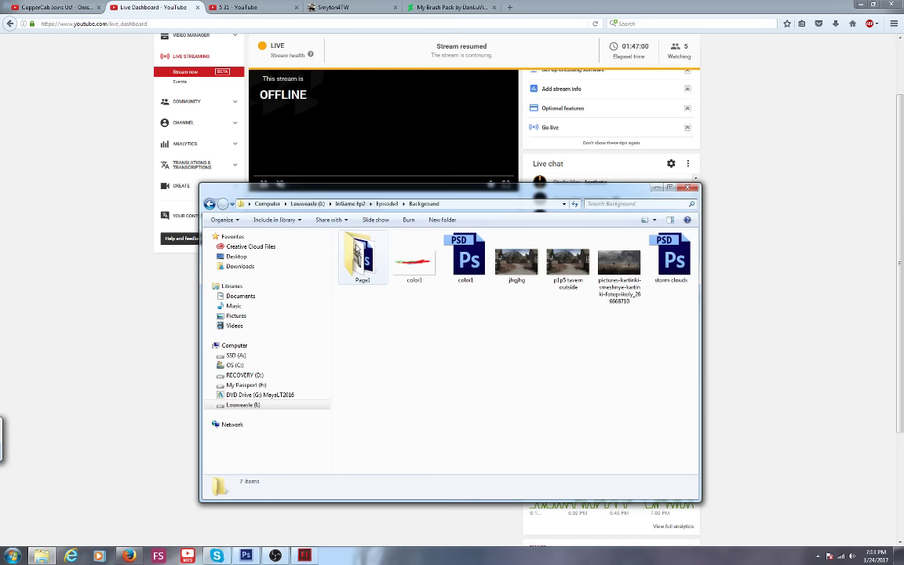
double_click(358, 261)
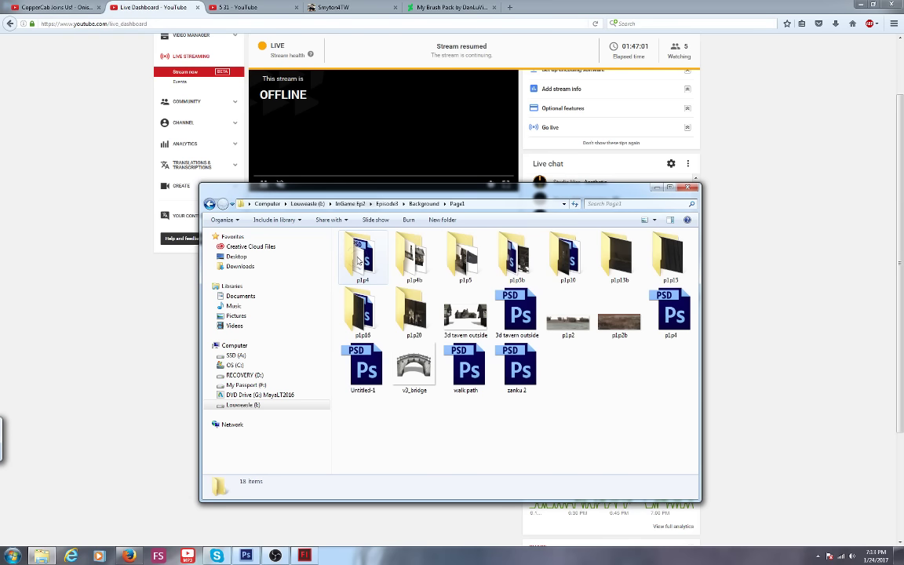
click(414, 367)
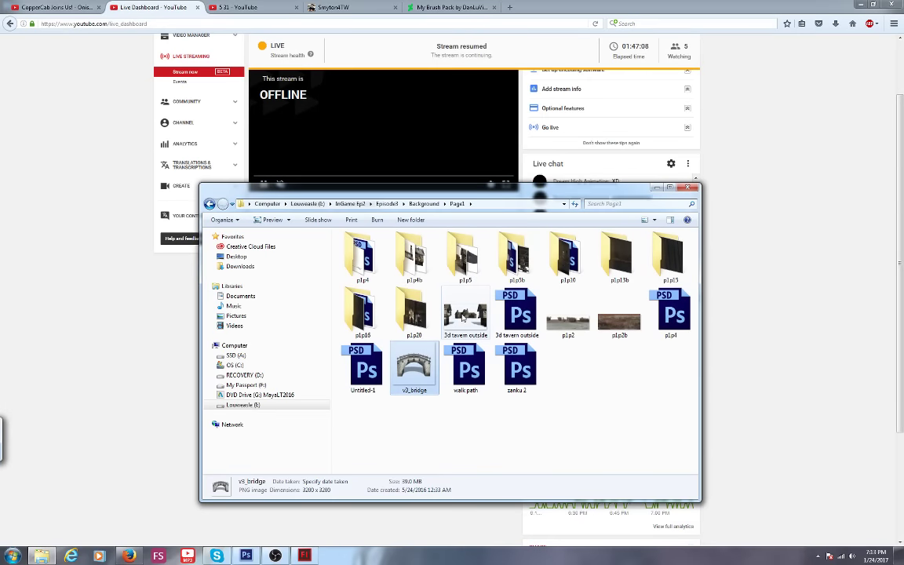
Open the p1p5 folder and view the p1p5 mountain painting in Windows Photo Viewer.
double_click(463, 263)
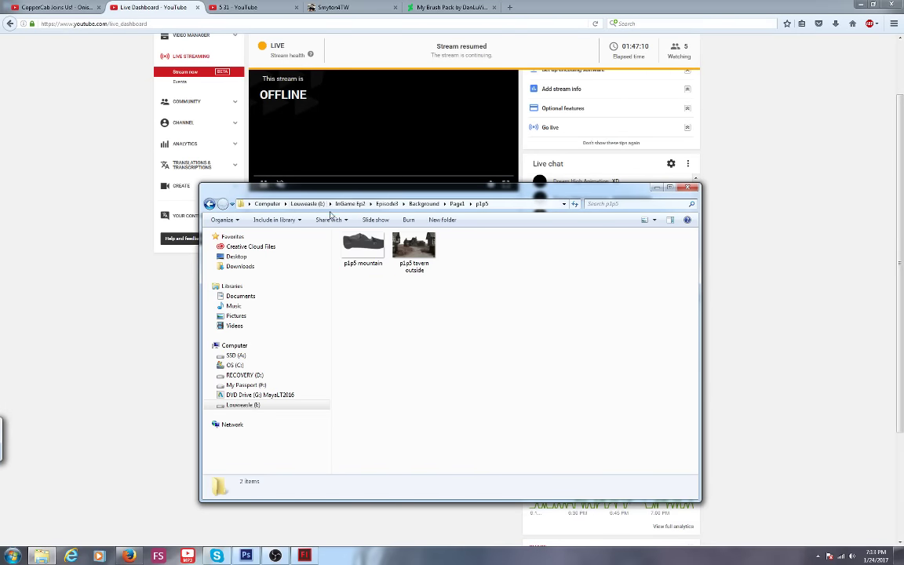
double_click(395, 240)
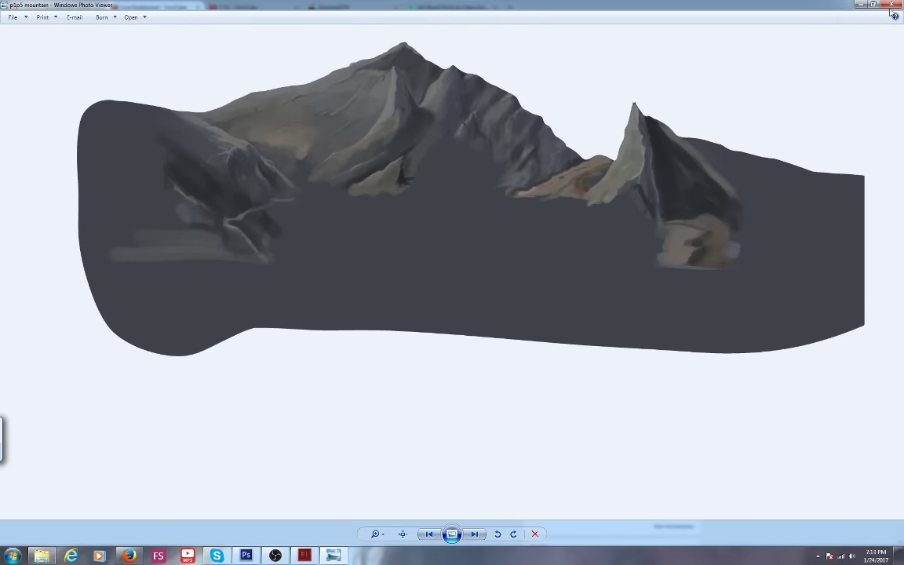
click(892, 6)
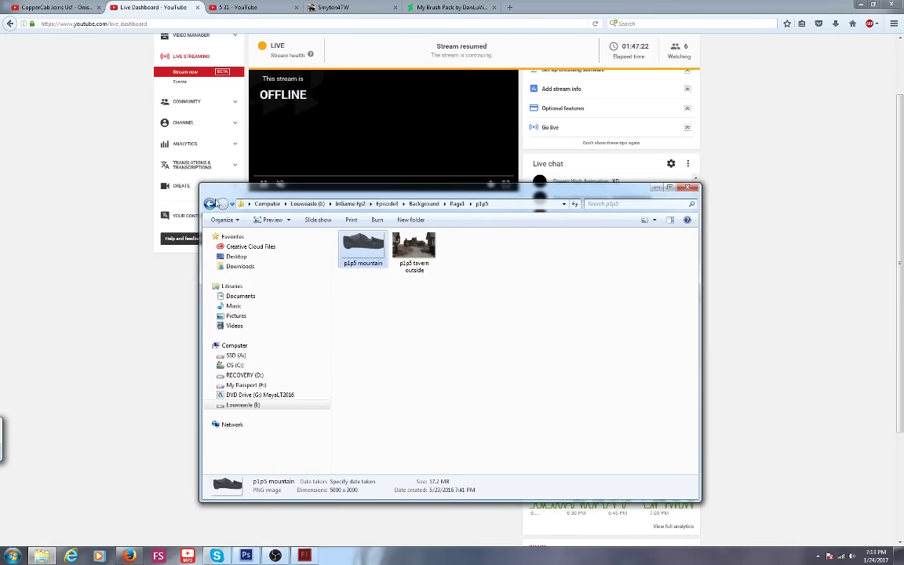
key(BackSpace)
Return to the Background folder and view the p1p5 tavern outside painting.
click(208, 203)
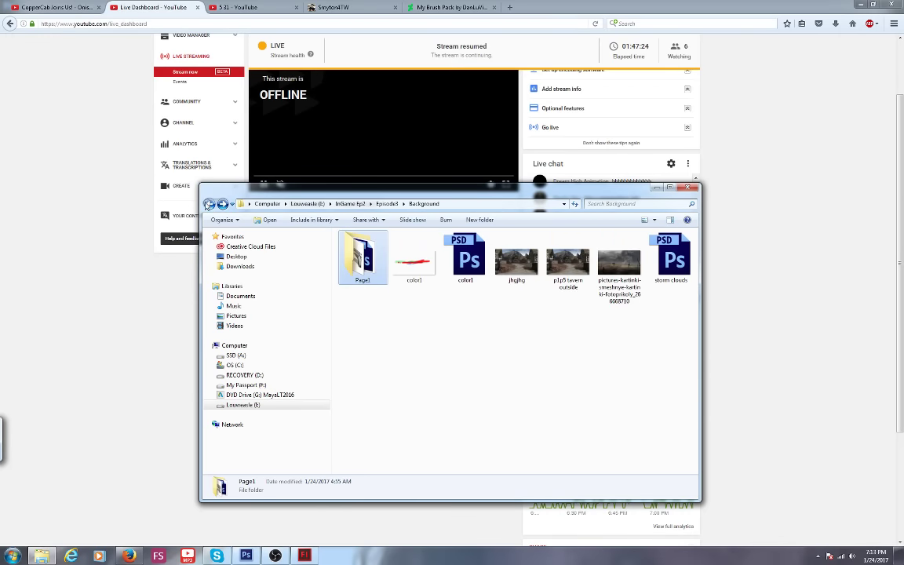
click(207, 203)
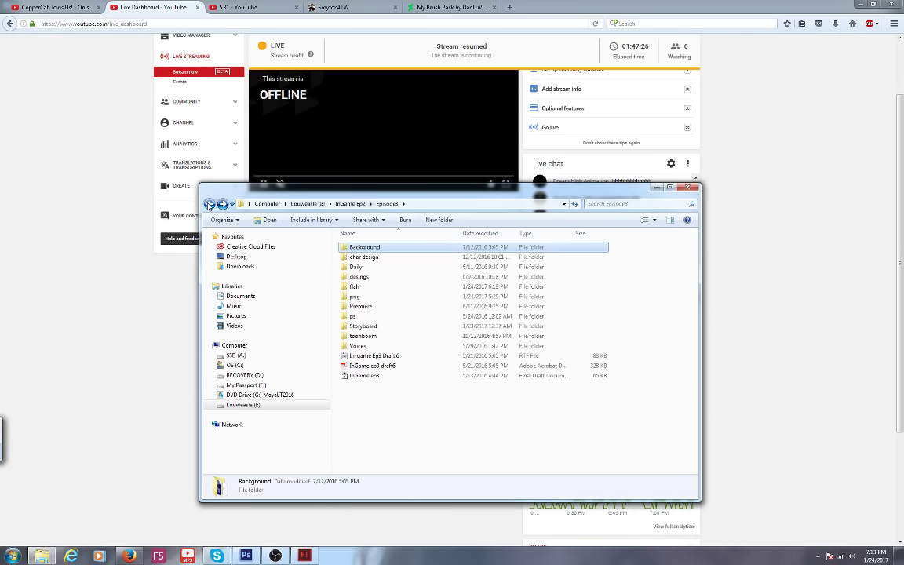
key(alt+Right)
key(alt+Left)
click(223, 205)
double_click(569, 264)
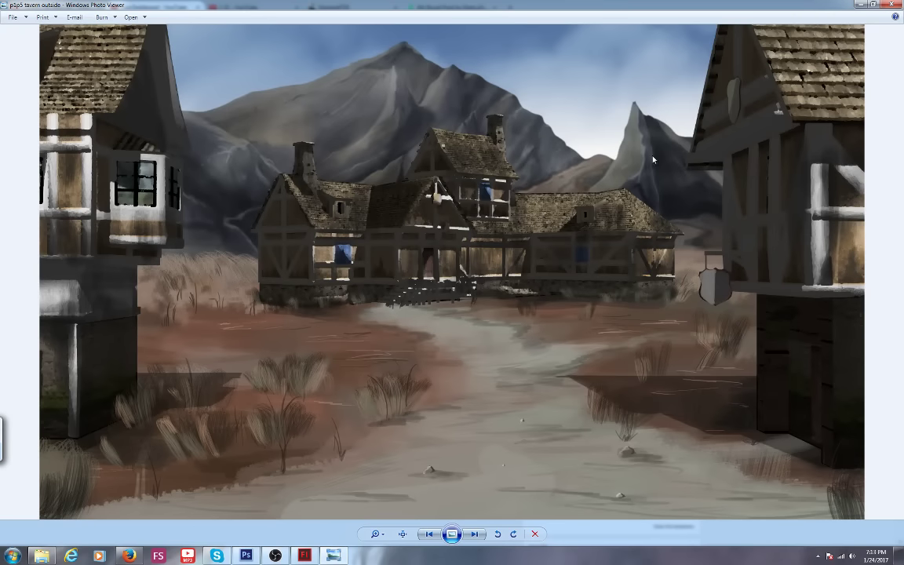
click(892, 4)
Play 6-5a.mp4 from the Daily folder up to the rainy tavern shot around 00:24 and return to the live chat.
click(210, 204)
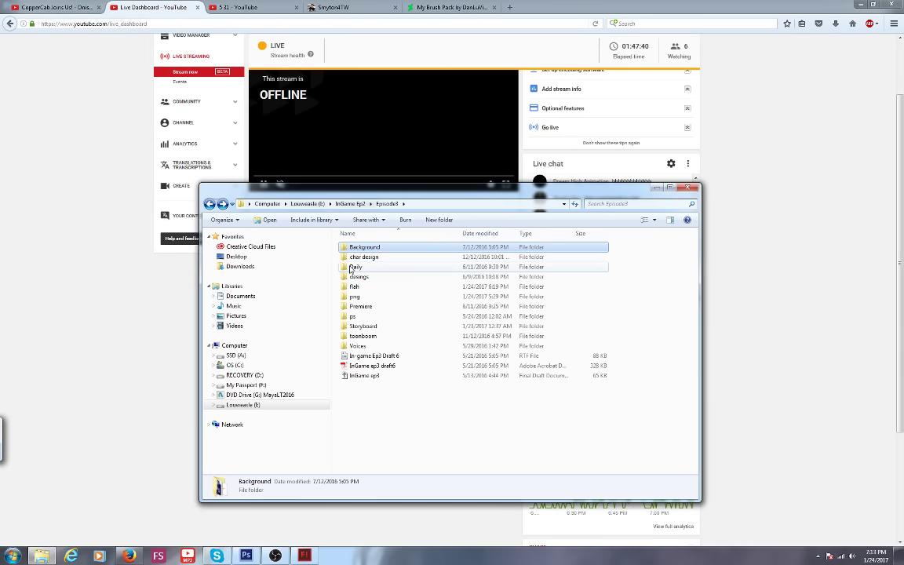
double_click(355, 267)
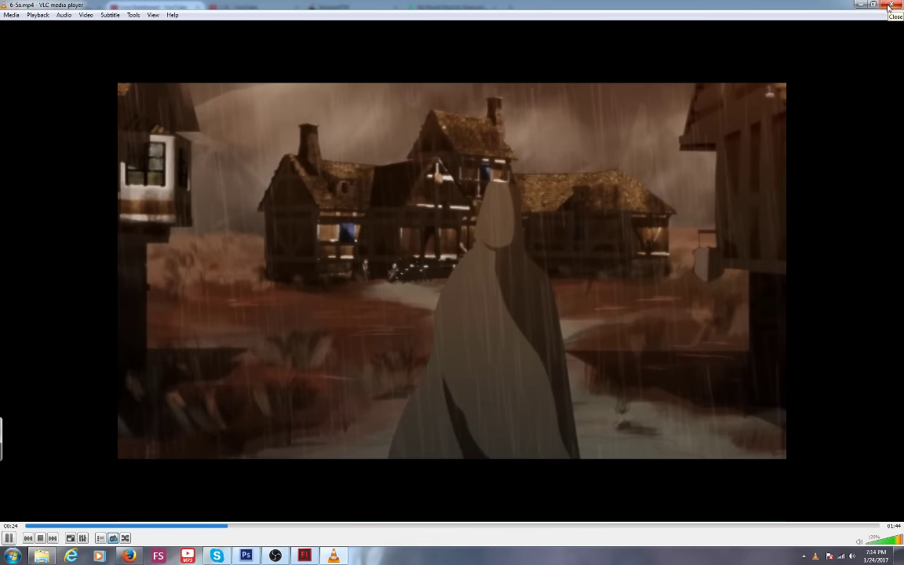
click(890, 5)
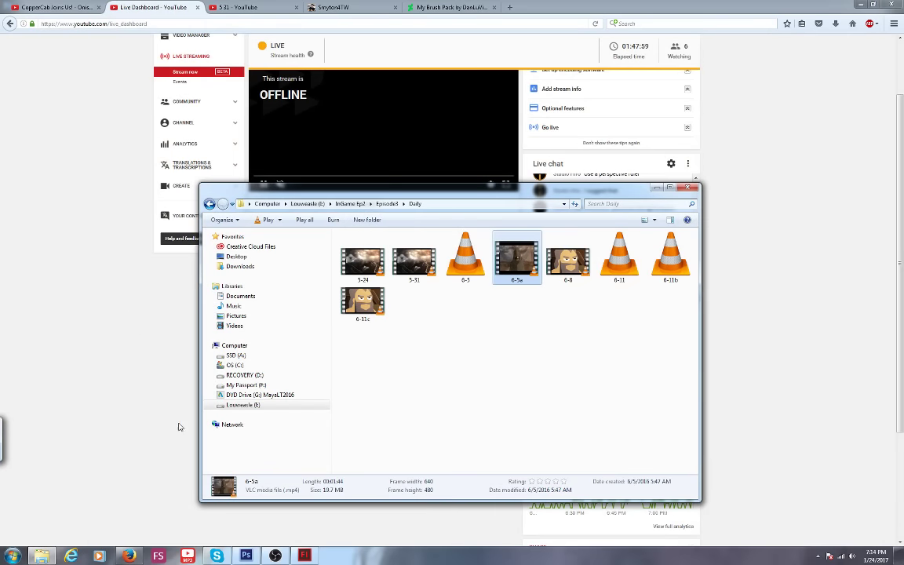
click(151, 338)
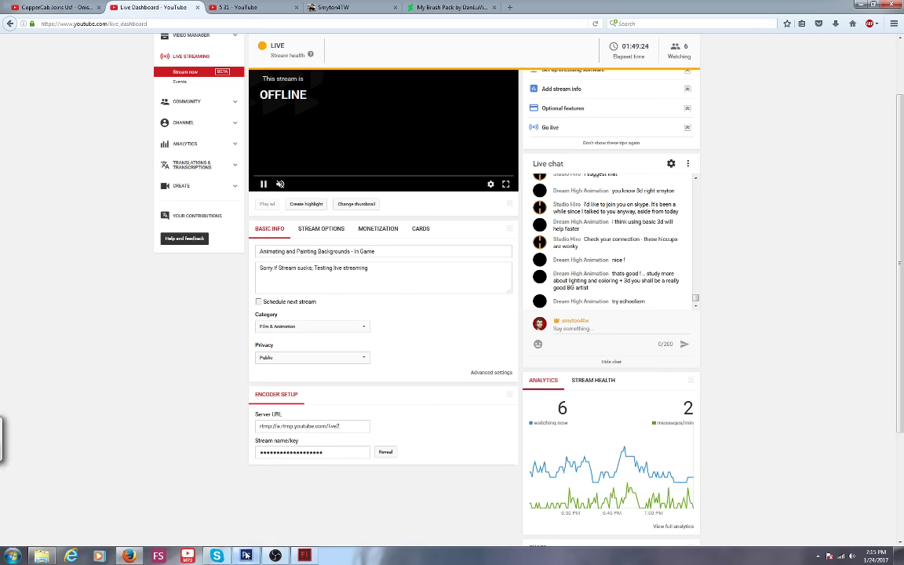
Switch to Flash, open Scene 3 of ingame ep3p1 cont and go to the door sketch at frame 532.
key(alt+Tab)
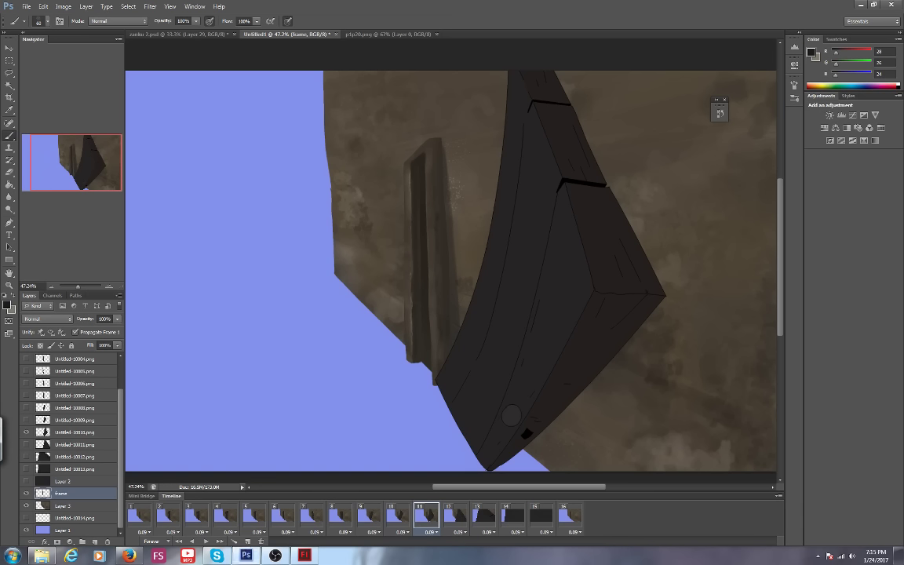
key(alt+Tab)
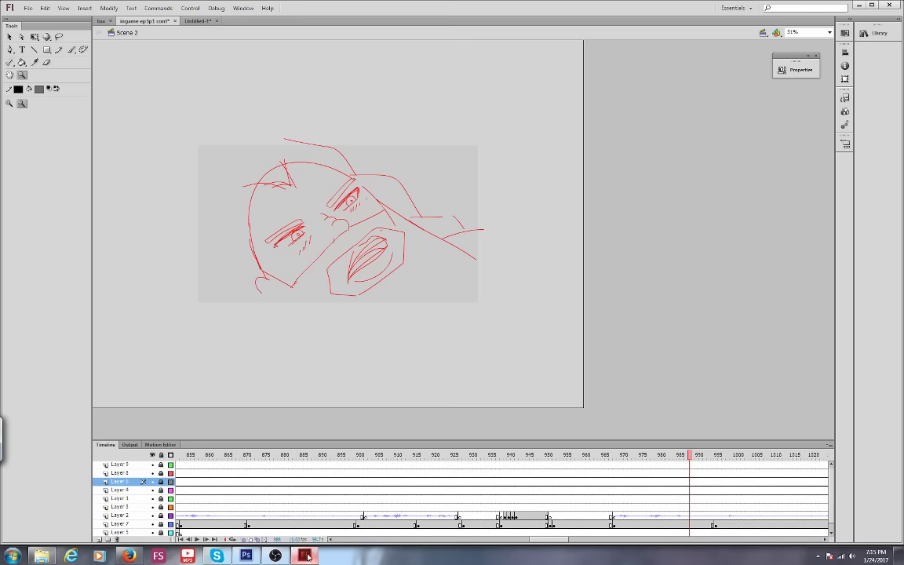
click(763, 34)
click(779, 66)
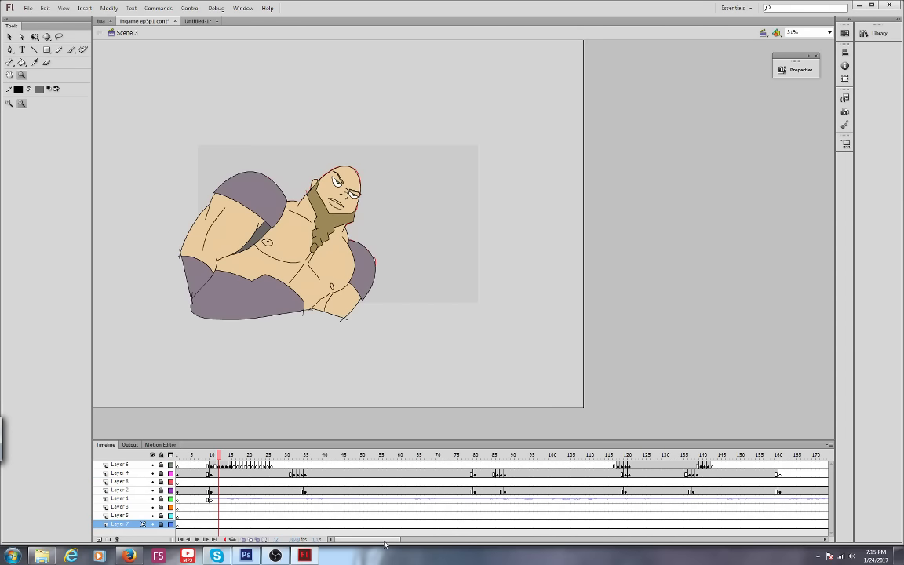
drag(384, 534, 559, 542)
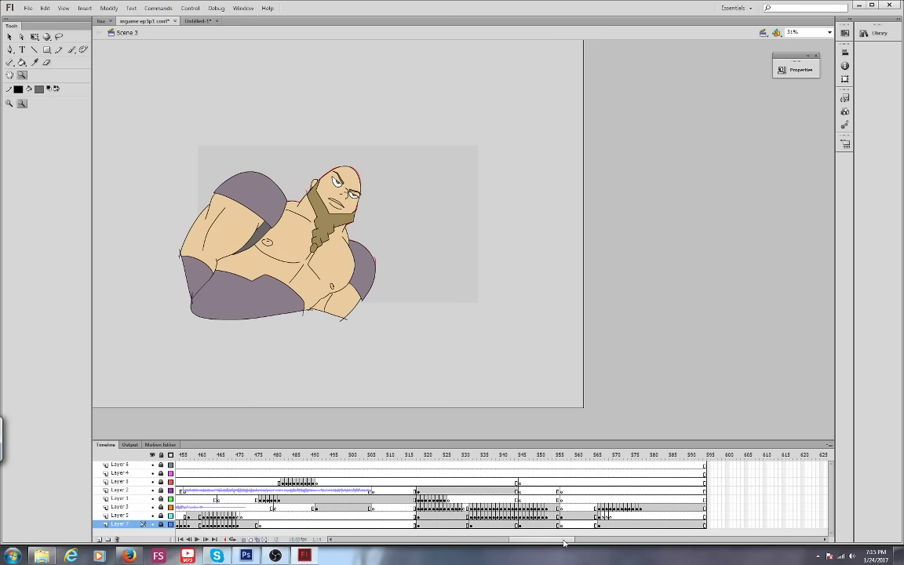
click(467, 457)
click(471, 457)
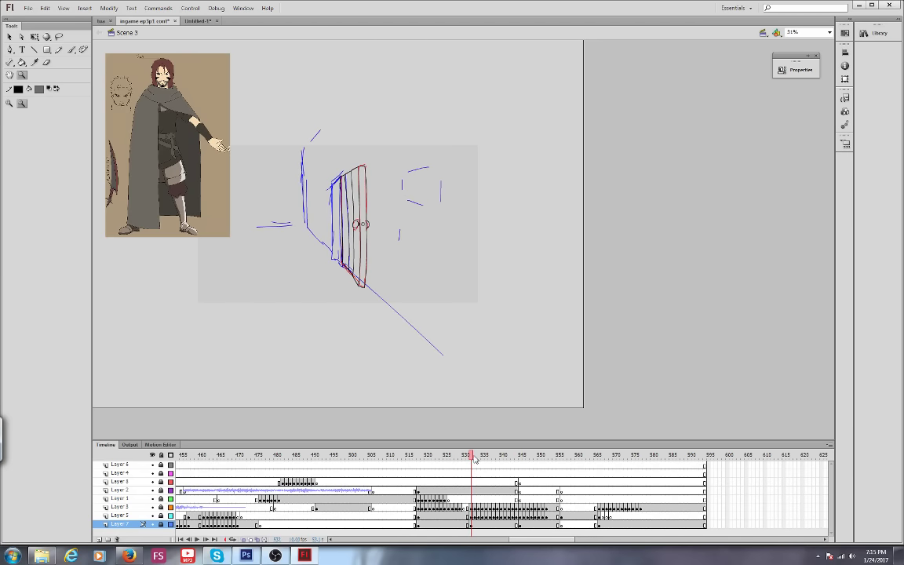
Scrub Scene 3 through the cloaked walk and hooded figure shots to frame 580, examining the hooded figure up close.
key(comma)
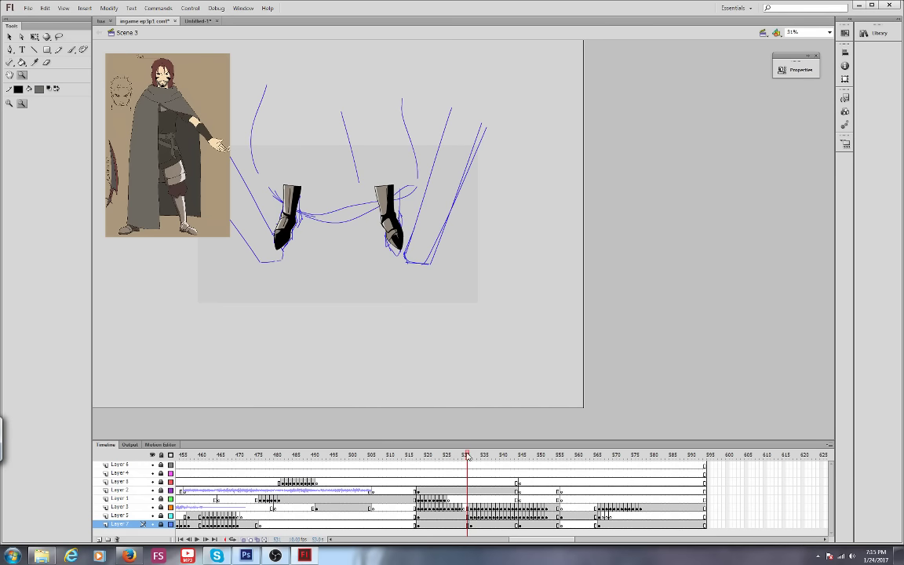
click(450, 452)
mouse_move(451, 450)
mouse_down()
mouse_move(411, 456)
mouse_move(453, 456)
mouse_up()
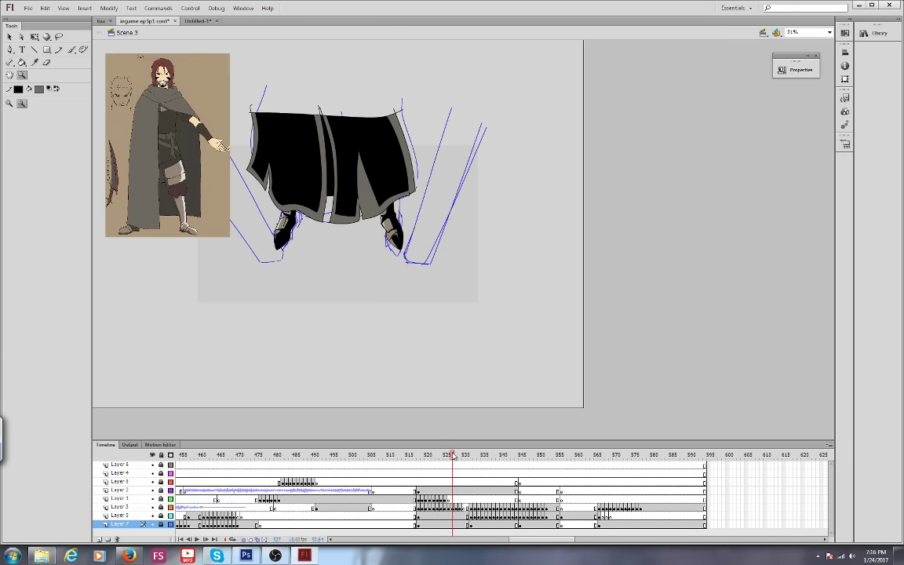
mouse_move(453, 456)
mouse_down()
mouse_move(553, 459)
mouse_move(576, 471)
mouse_move(542, 463)
mouse_move(608, 466)
mouse_up()
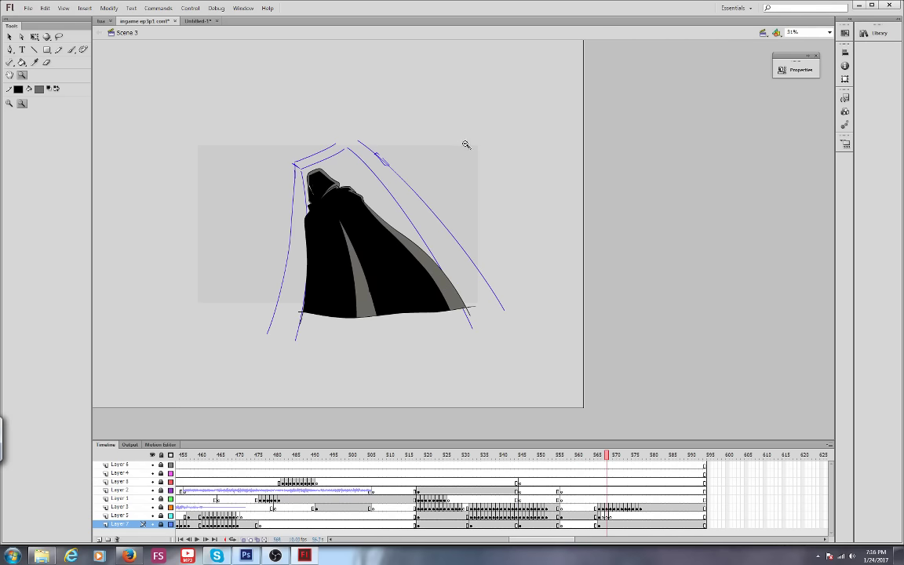
click(394, 249)
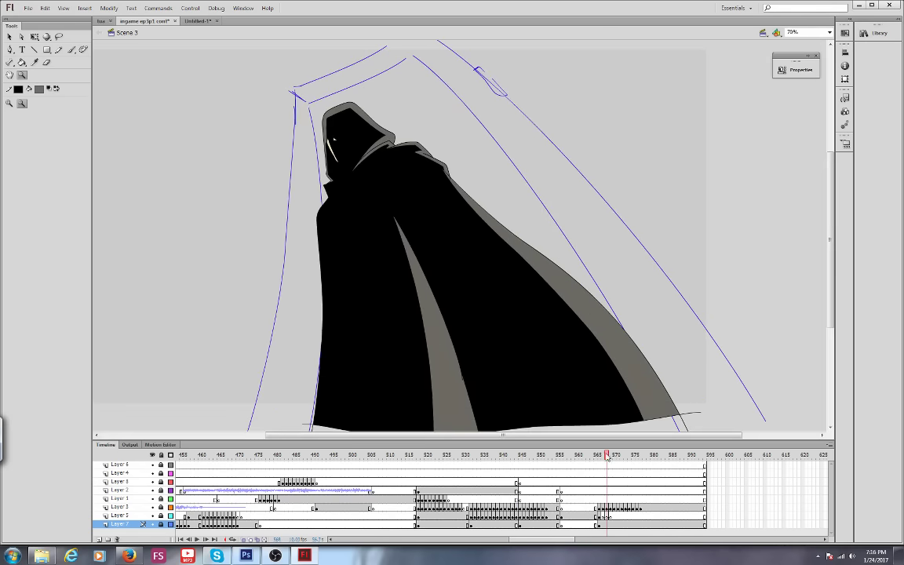
drag(606, 457, 652, 458)
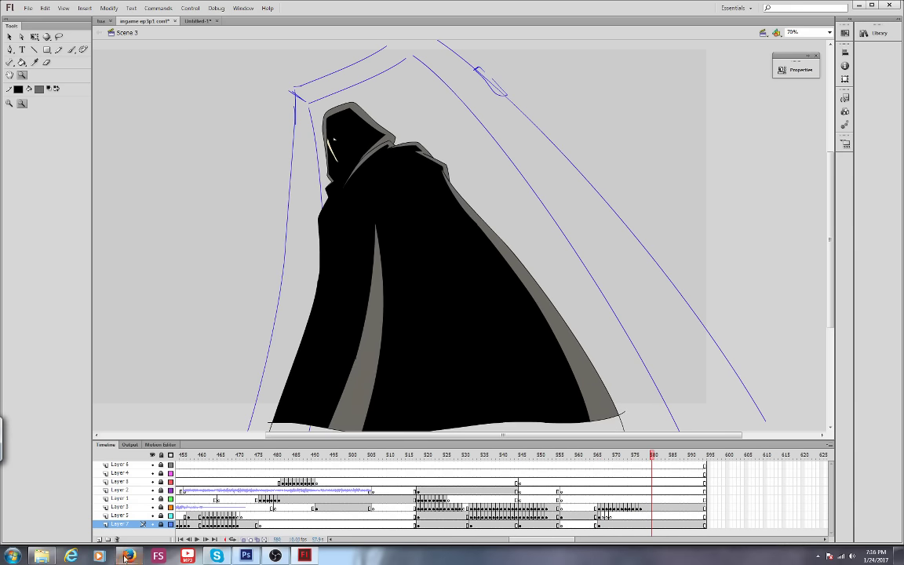
Check the live chat in Firefox and bring up the OBS window.
click(126, 558)
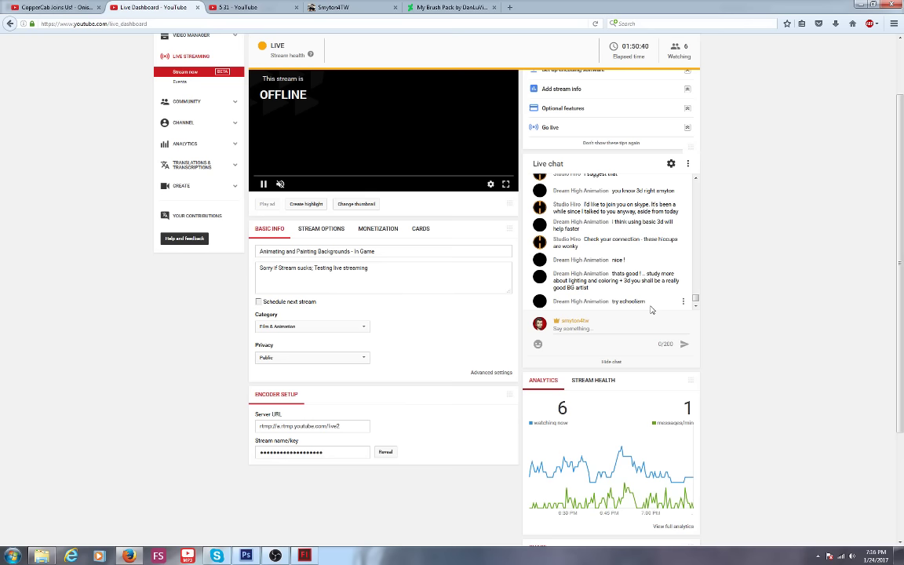
click(274, 555)
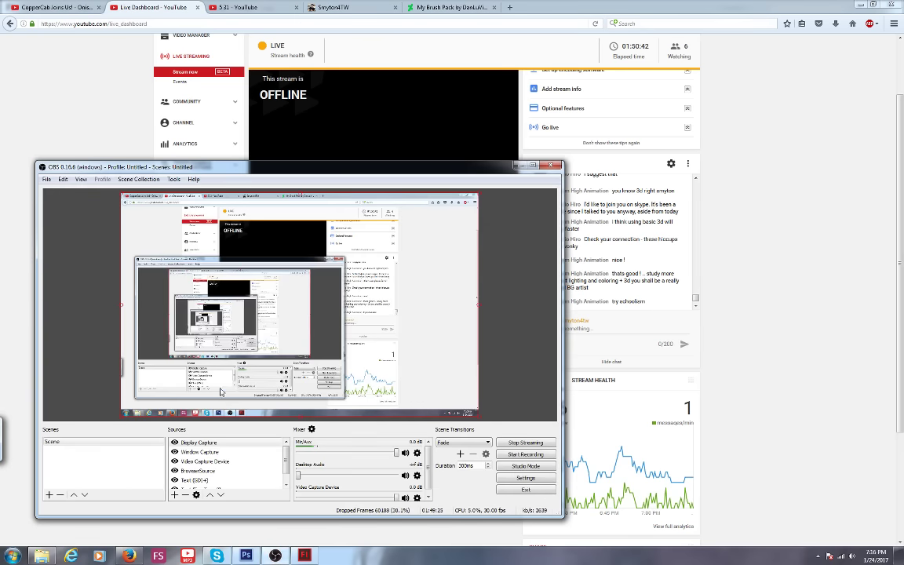